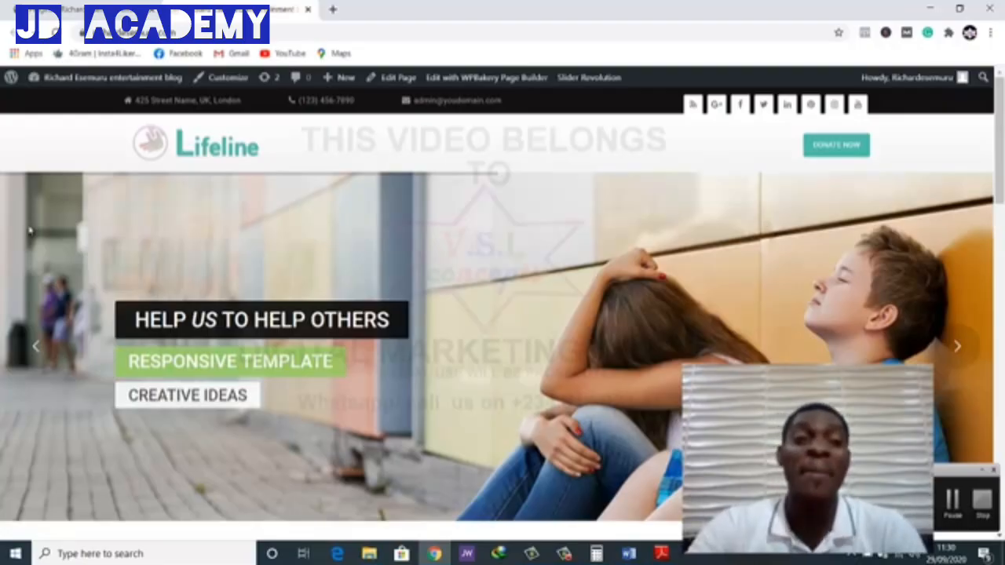
Look over the Lifeline charity homepage from the header banner through the causes and donation sections to the footer
left_click(136, 31)
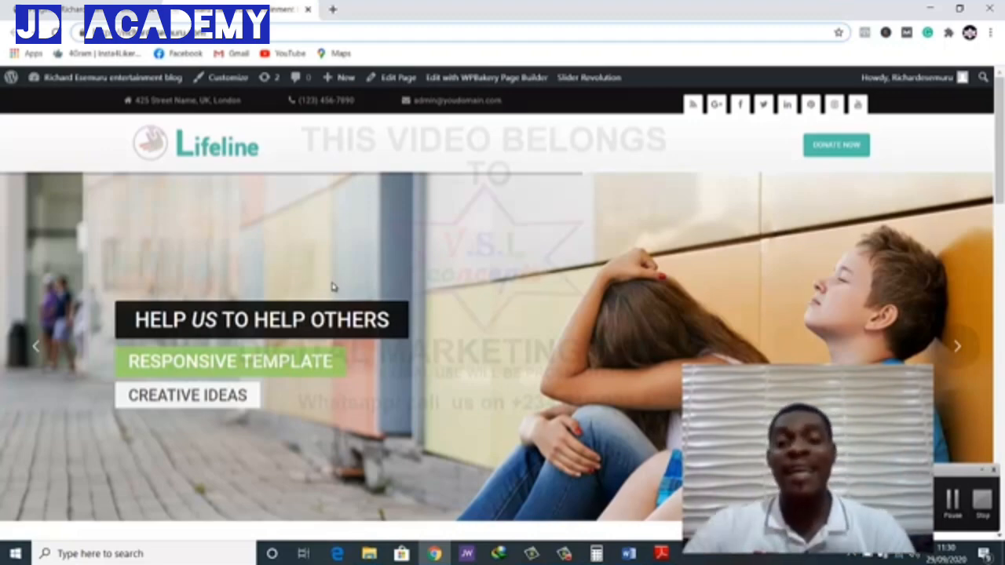
scroll(355, 389, "down", 10)
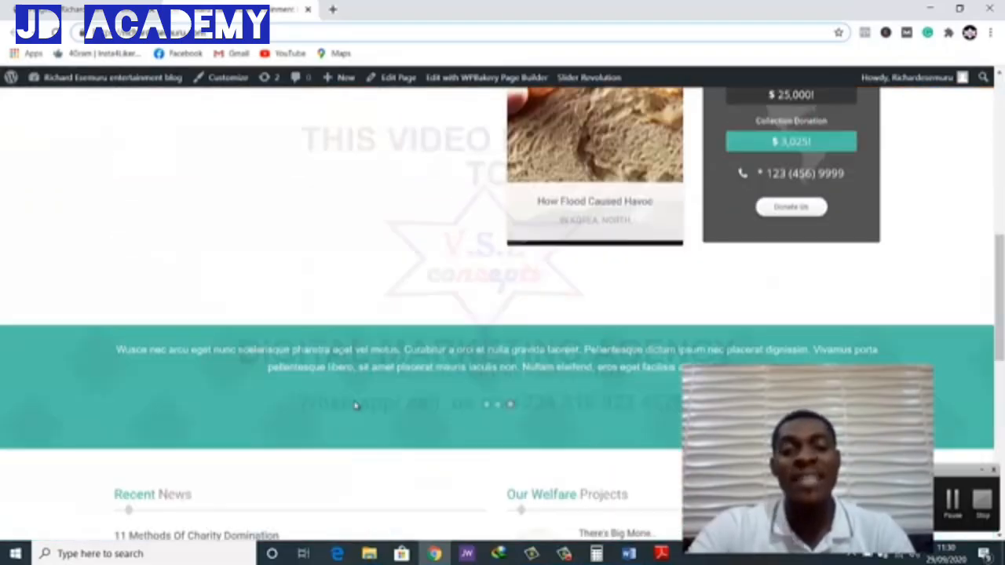
scroll(355, 404, "down", 6)
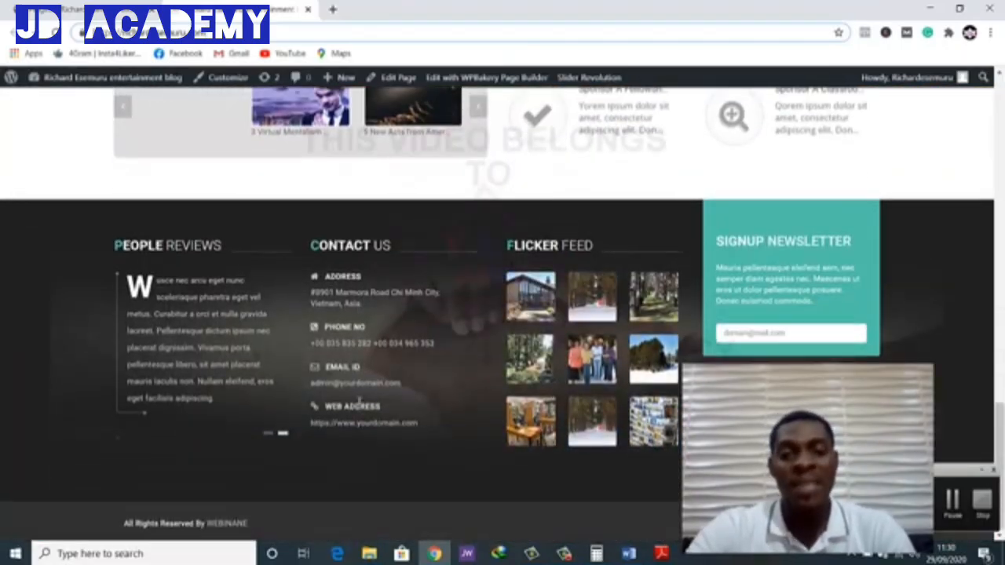
scroll(363, 403, "up", 7)
scroll(363, 403, "up", 8)
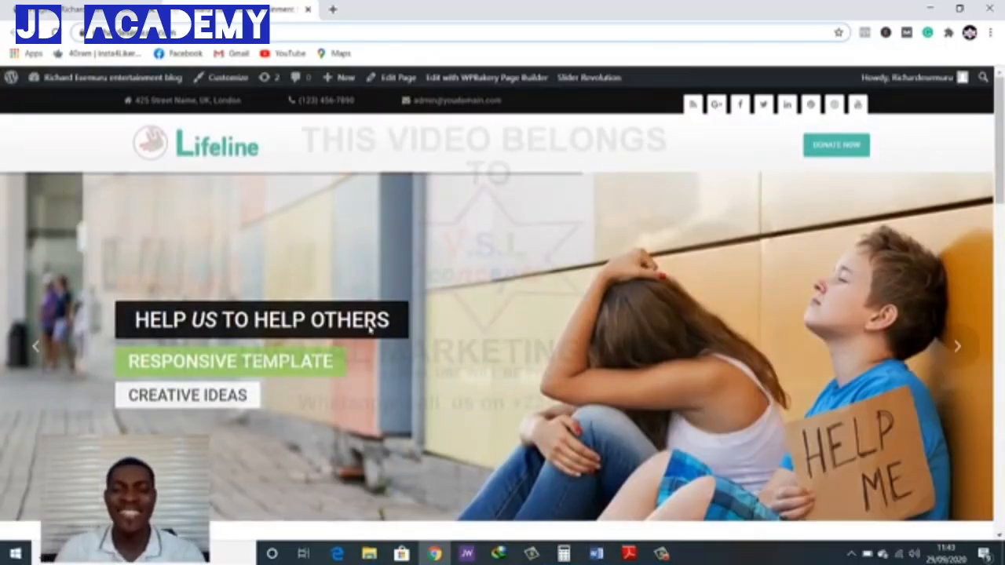
scroll(371, 330, "down", 10)
scroll(371, 337, "up", 10)
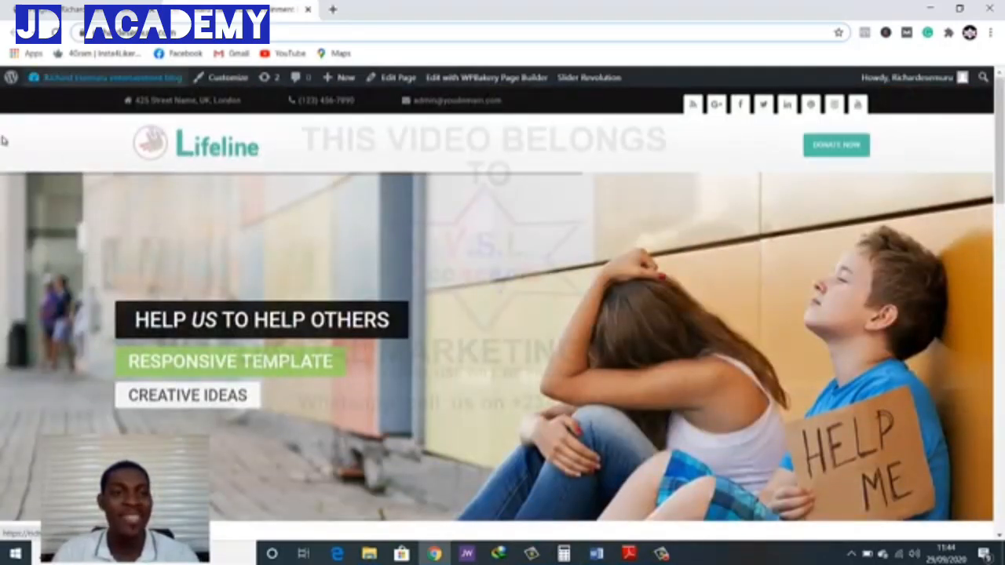
scroll(526, 202, "down", 1)
scroll(526, 201, "down", 15)
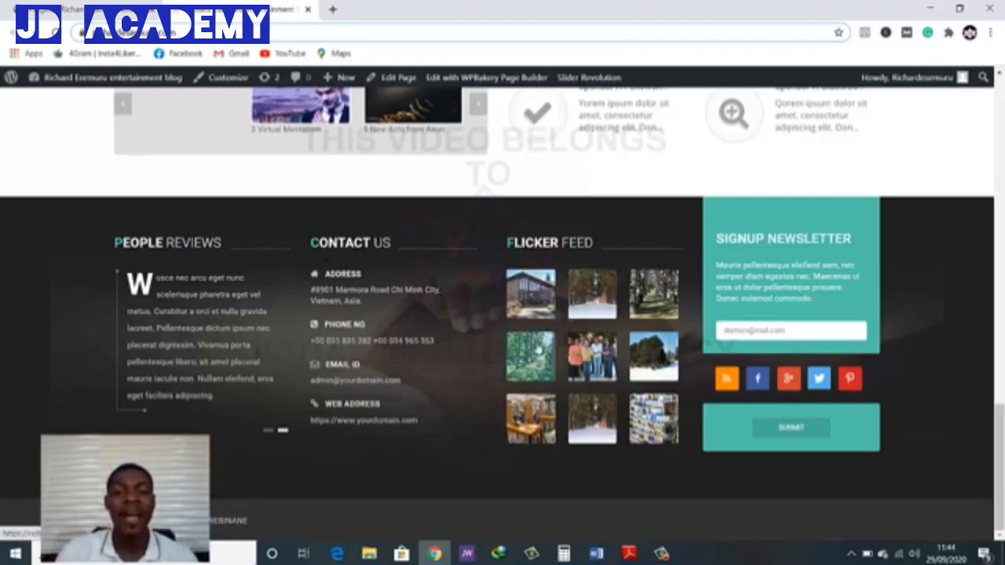
scroll(545, 343, "up", 20)
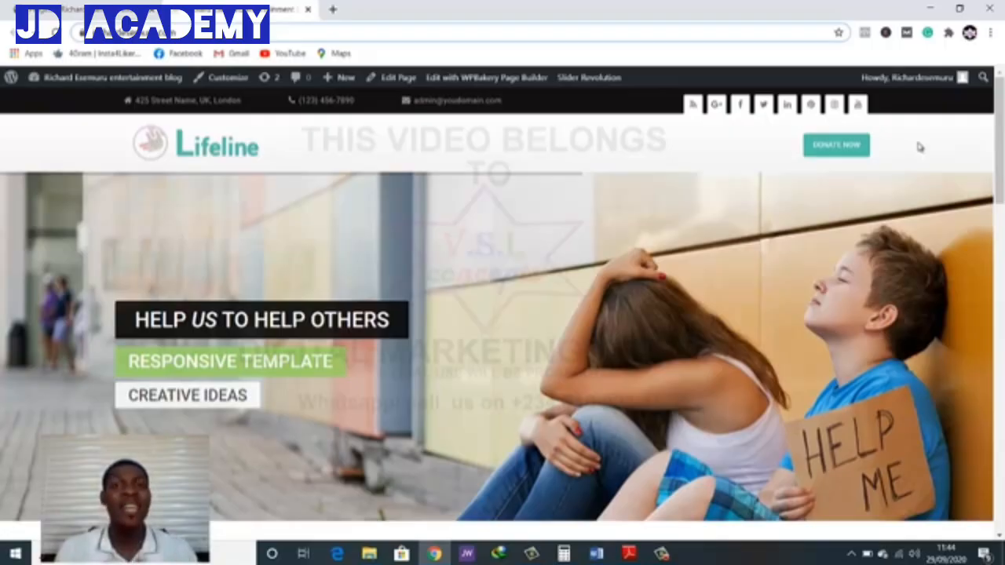
scroll(938, 141, "down", 3)
scroll(918, 188, "up", 1)
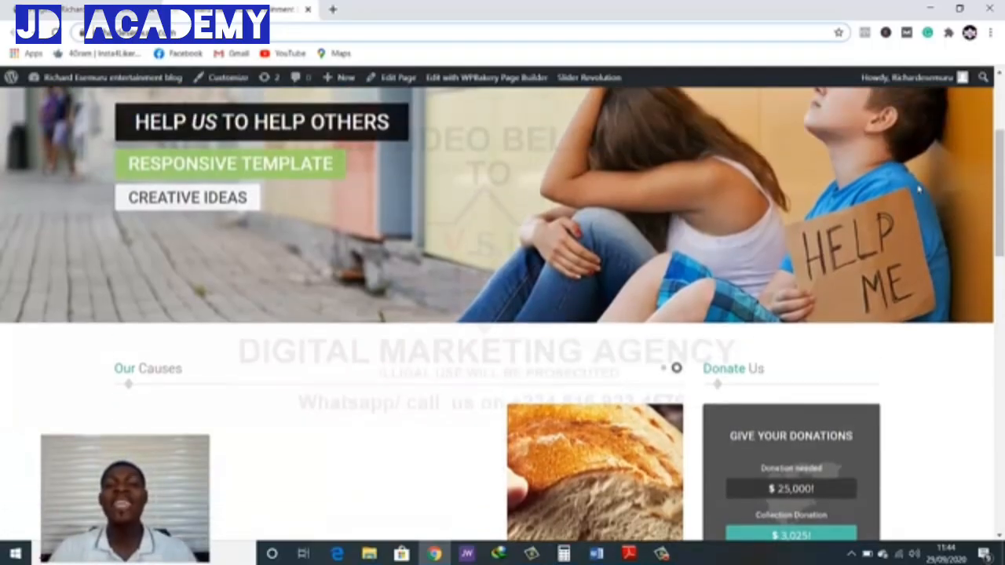
scroll(918, 188, "up", 3)
scroll(335, 243, "down", 8)
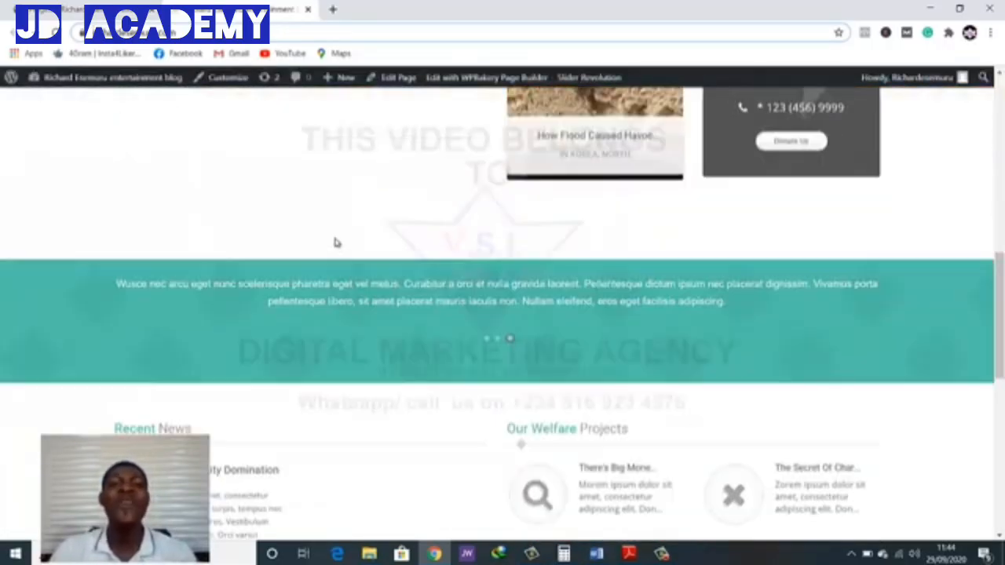
scroll(334, 239, "down", 3)
scroll(332, 238, "up", 11)
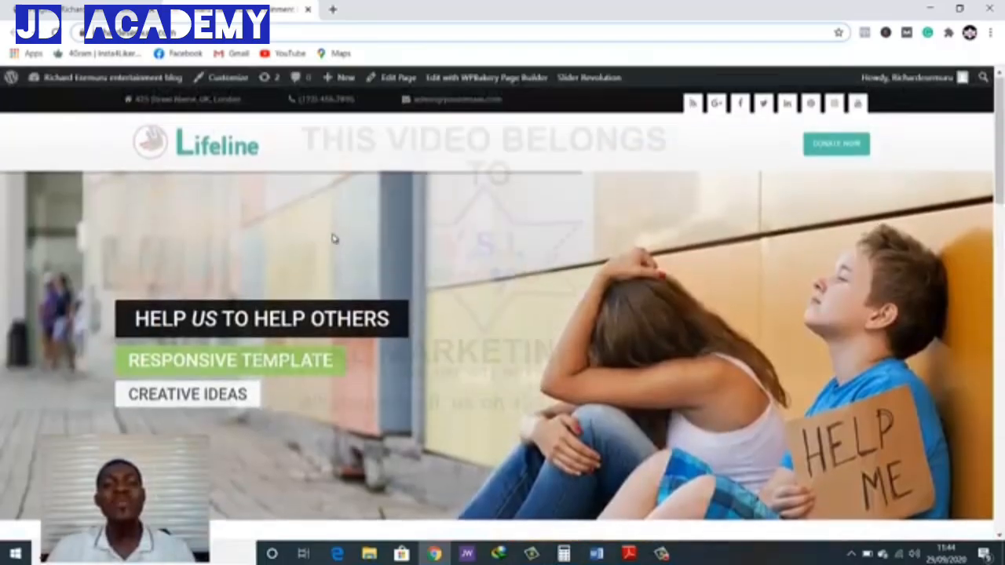
scroll(333, 238, "down", 1)
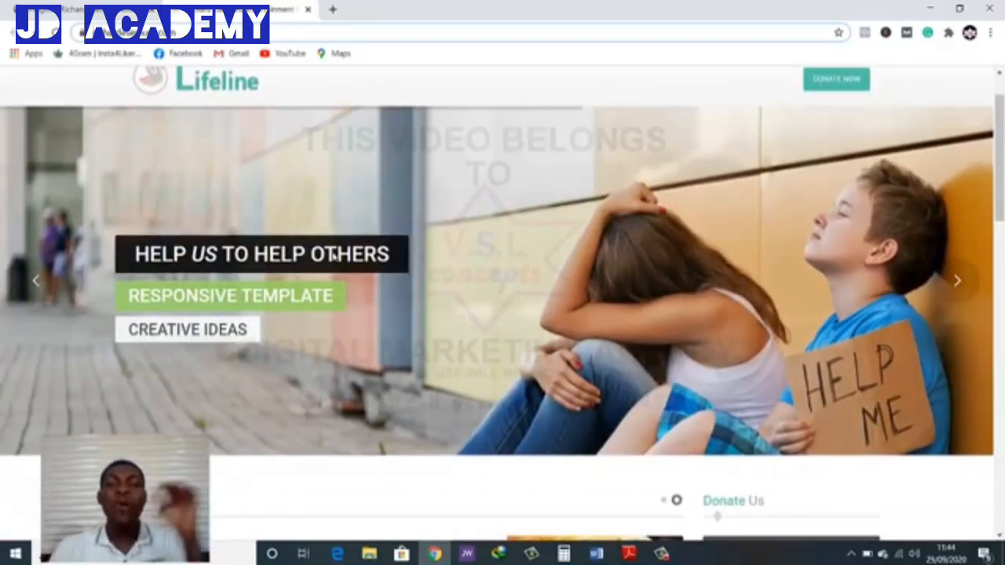
scroll(314, 306, "down", 1)
scroll(284, 362, "up", 2)
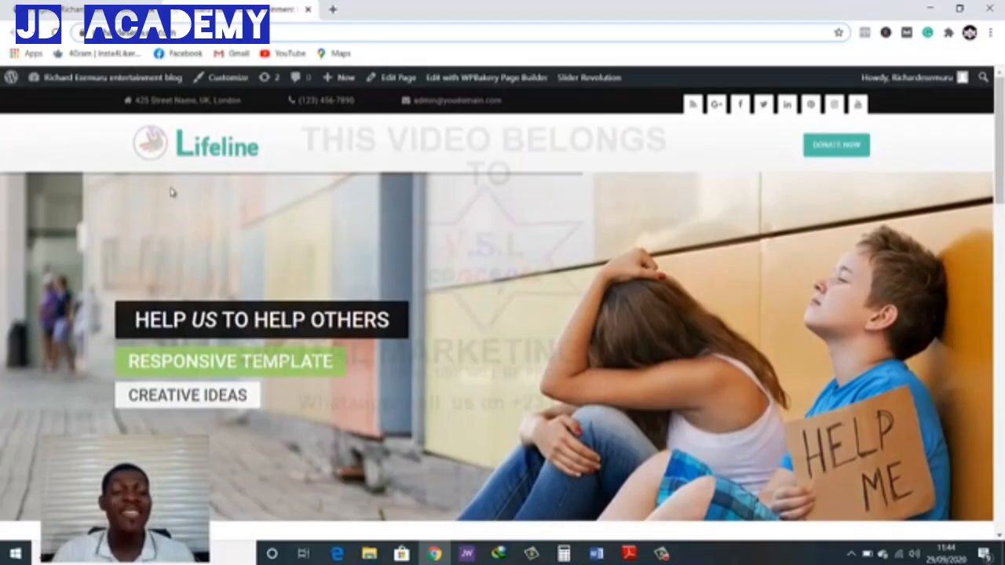
scroll(911, 240, "down", 3)
scroll(905, 258, "down", 2)
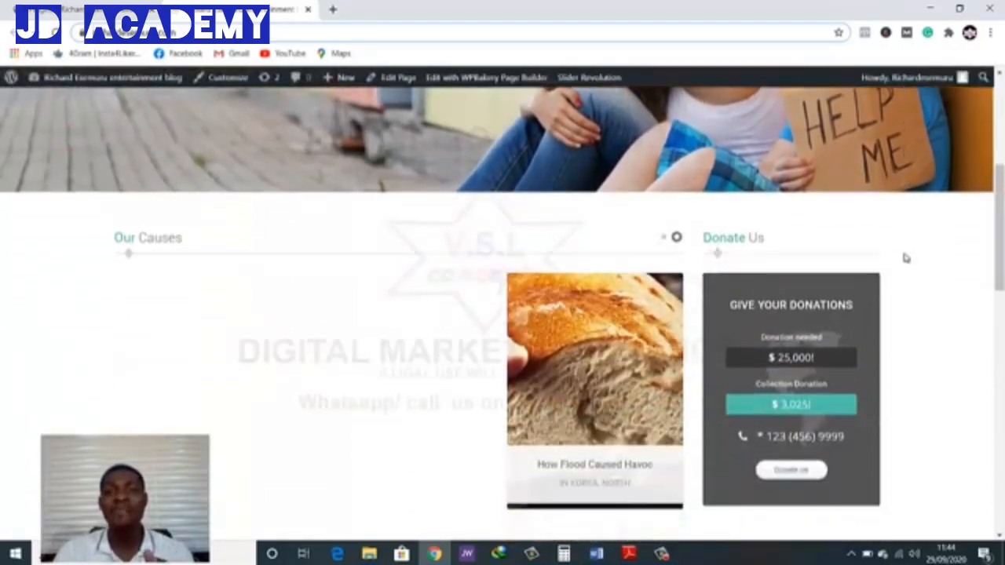
scroll(905, 258, "down", 1)
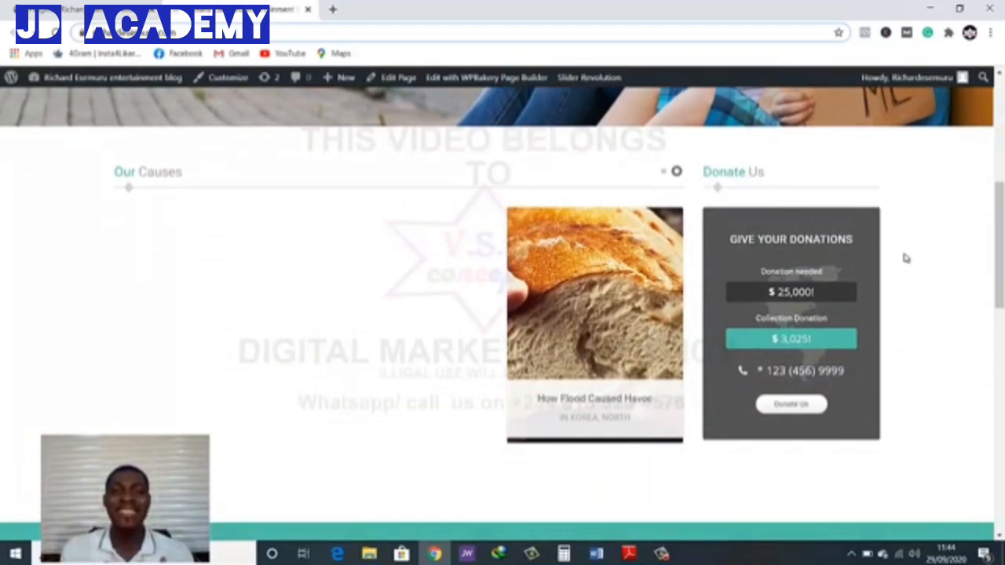
scroll(903, 258, "up", 6)
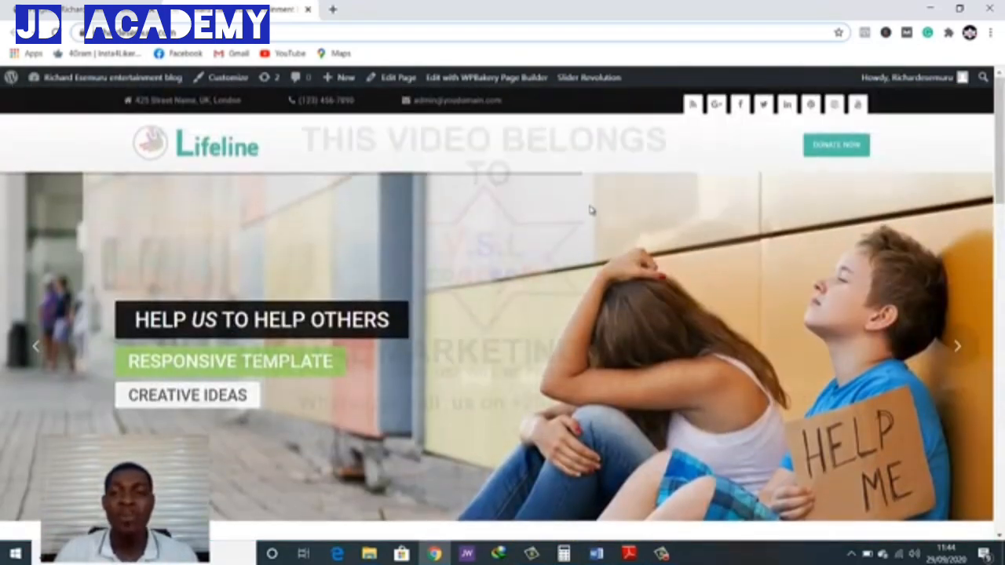
Advance the homepage banner slider through the next three slides to review their images and captions
scroll(963, 308, "down", 2)
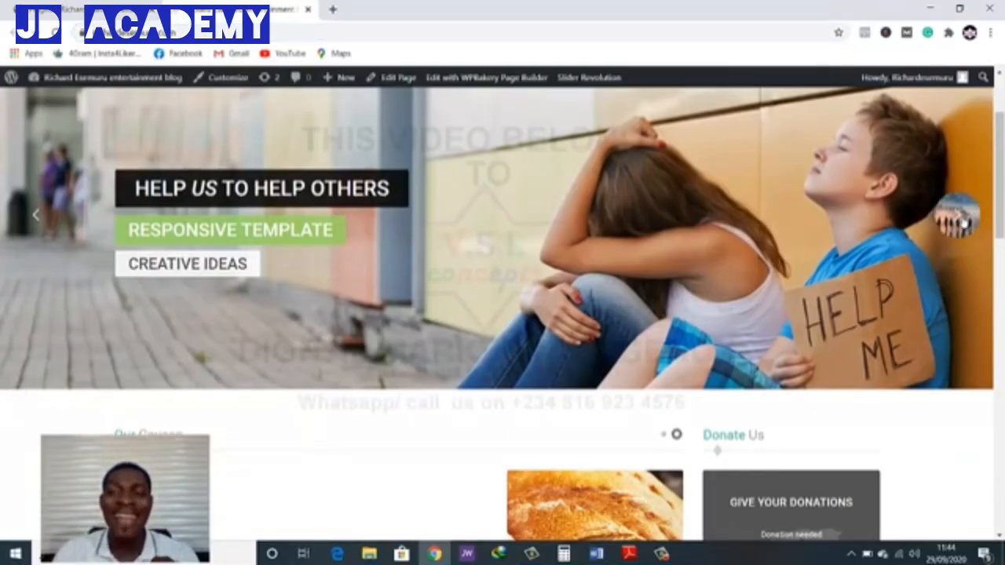
left_click(958, 222)
scroll(959, 228, "up", 1)
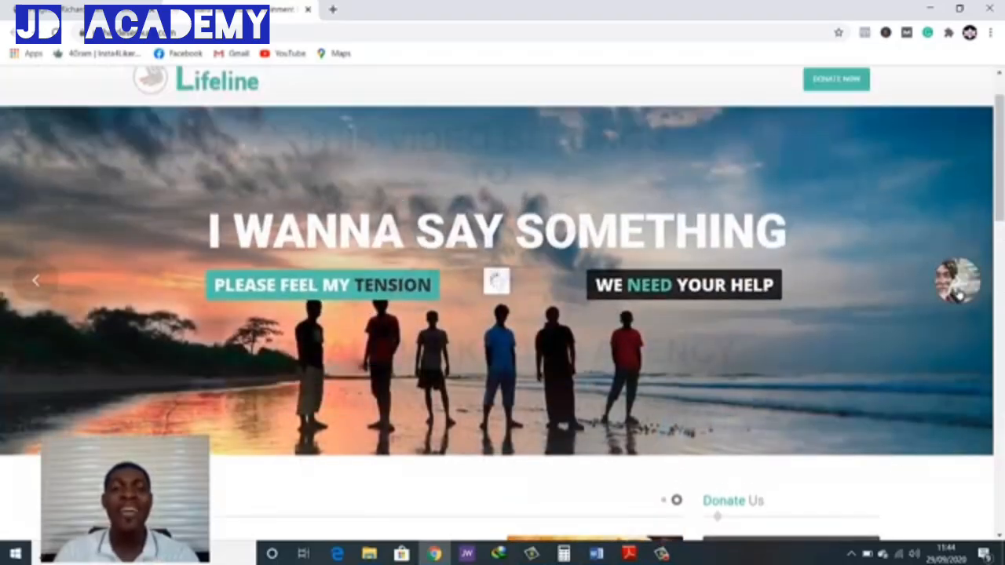
left_click(959, 292)
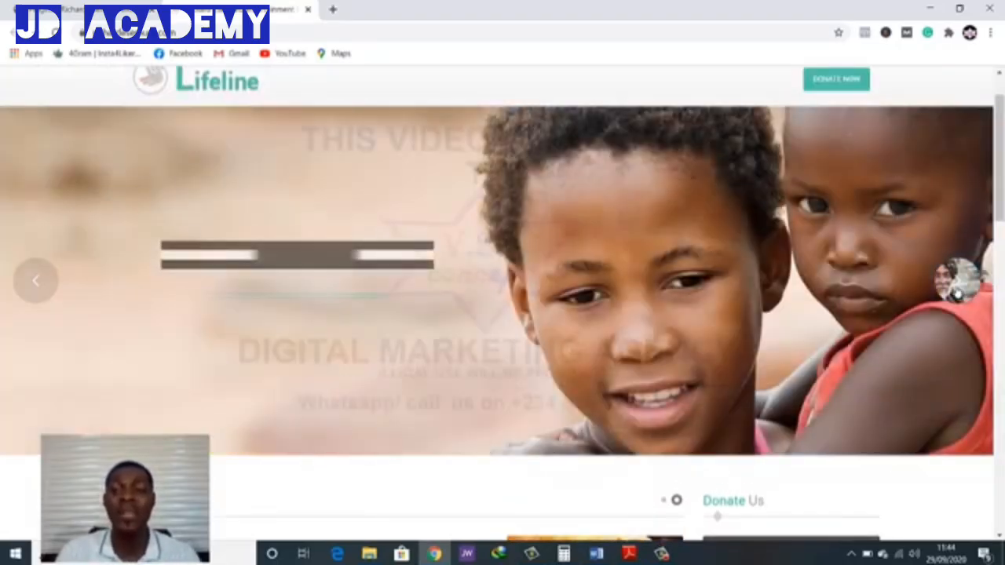
left_click(958, 292)
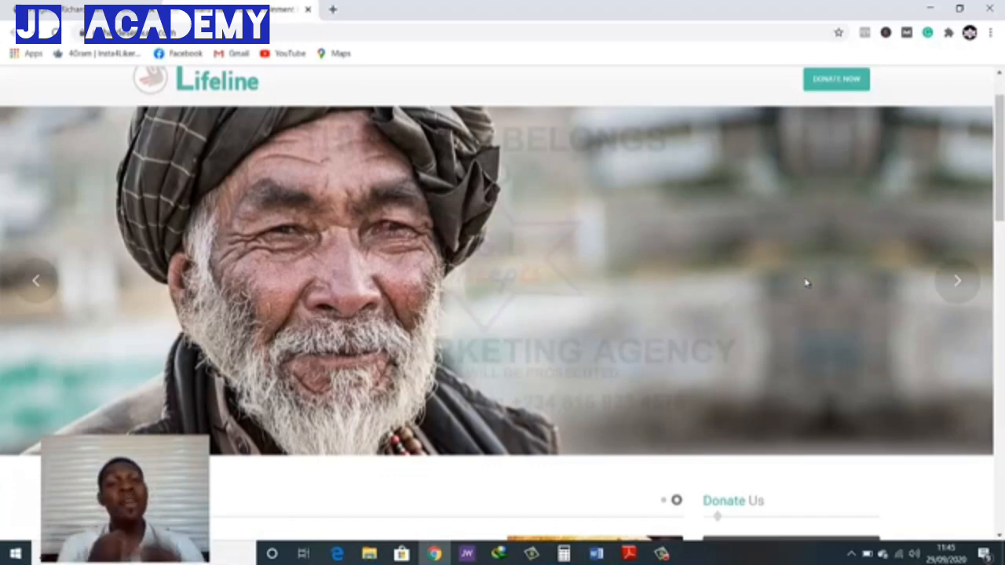
scroll(684, 275, "up", 1)
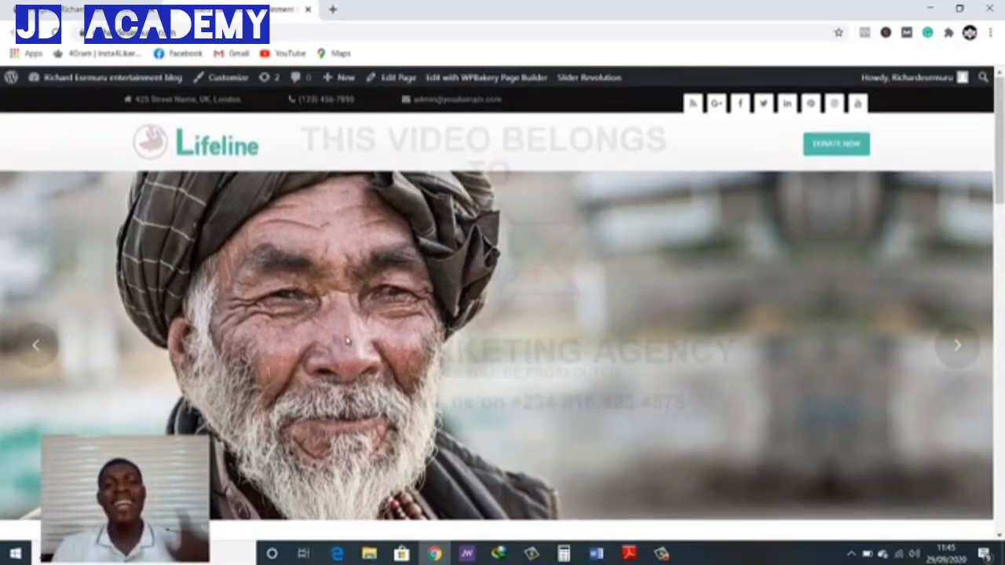
Examine the Our Causes and Donate Us sections of the homepage and return to the banner
scroll(525, 386, "down", 1)
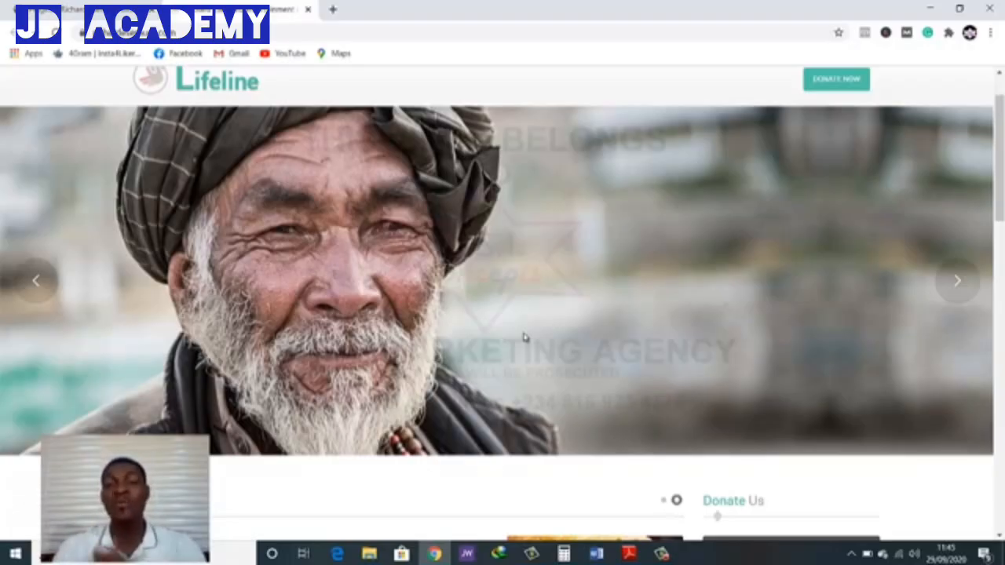
scroll(524, 337, "down", 5)
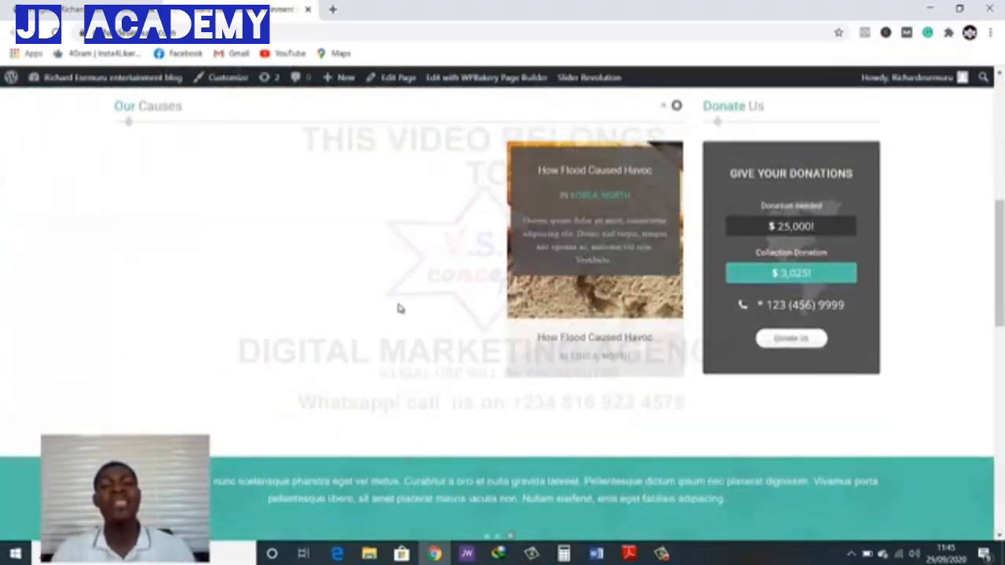
scroll(397, 307, "down", 1)
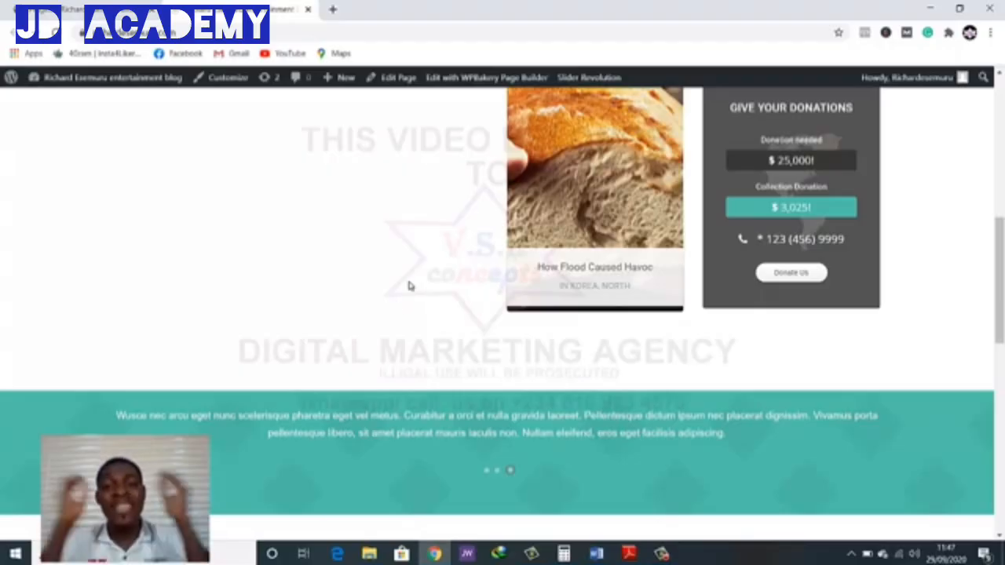
scroll(407, 267, "up", 2)
scroll(407, 267, "up", 5)
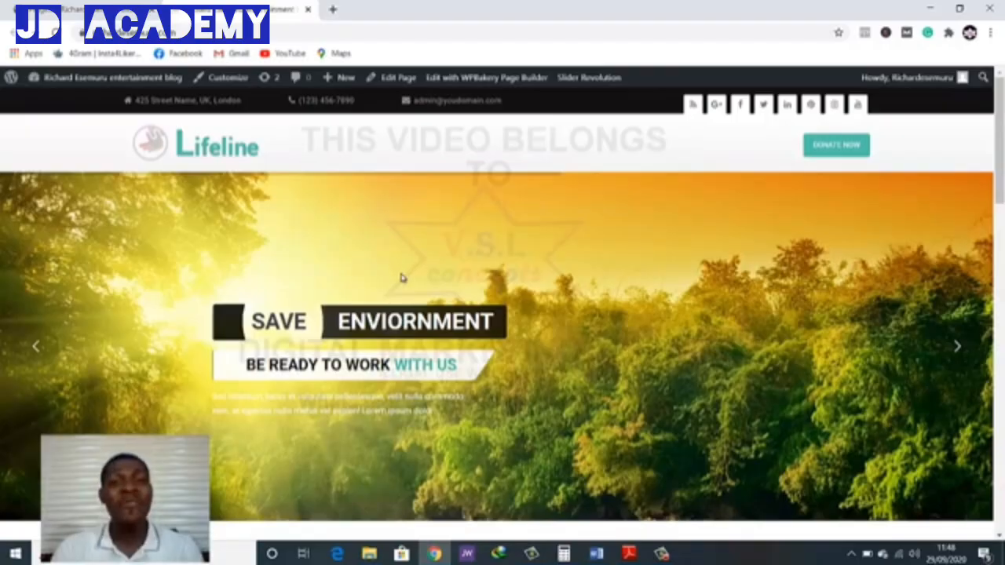
Search Google for "ngo in nigeria" in a new browser tab
left_click(335, 10)
left_click(426, 33)
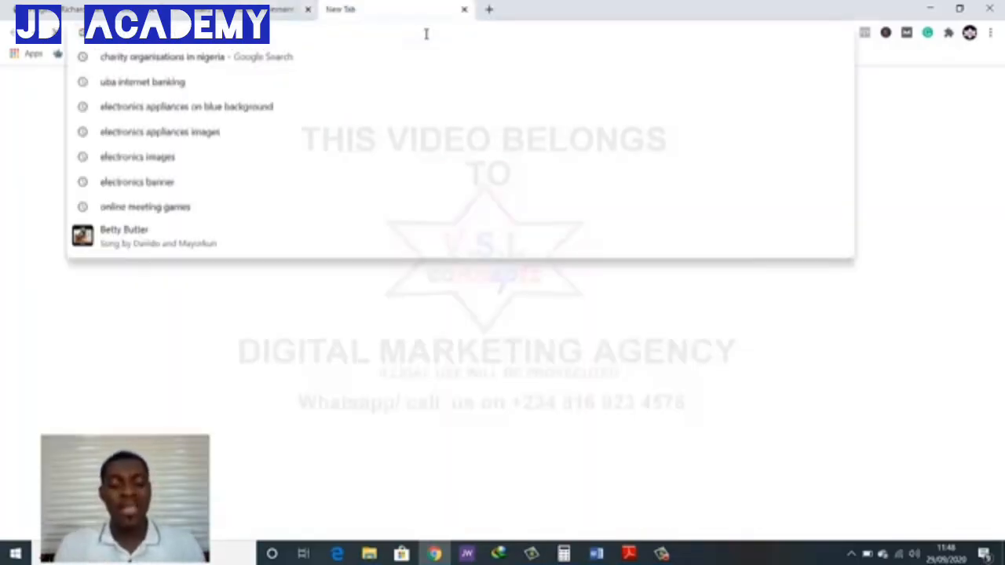
type("n")
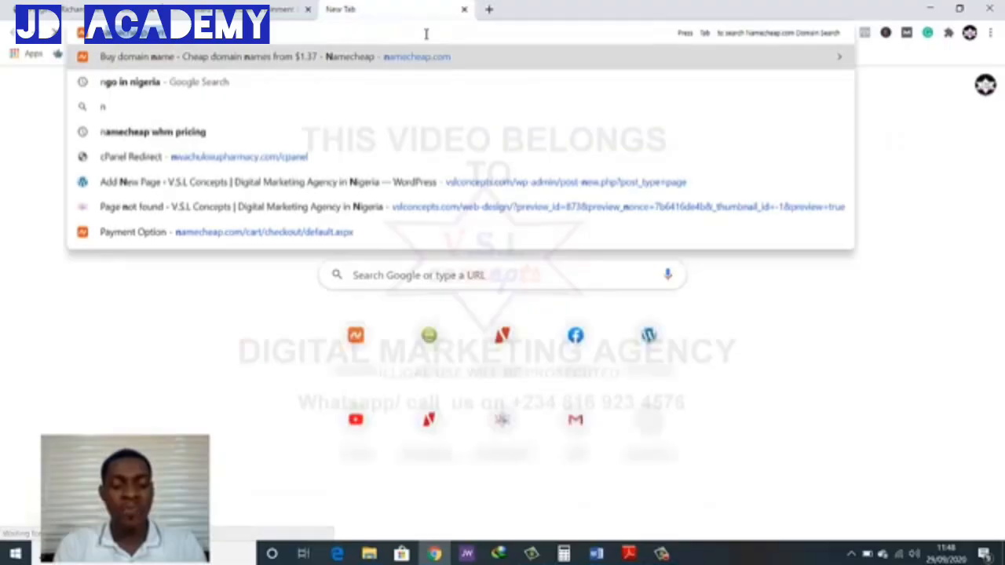
type("go")
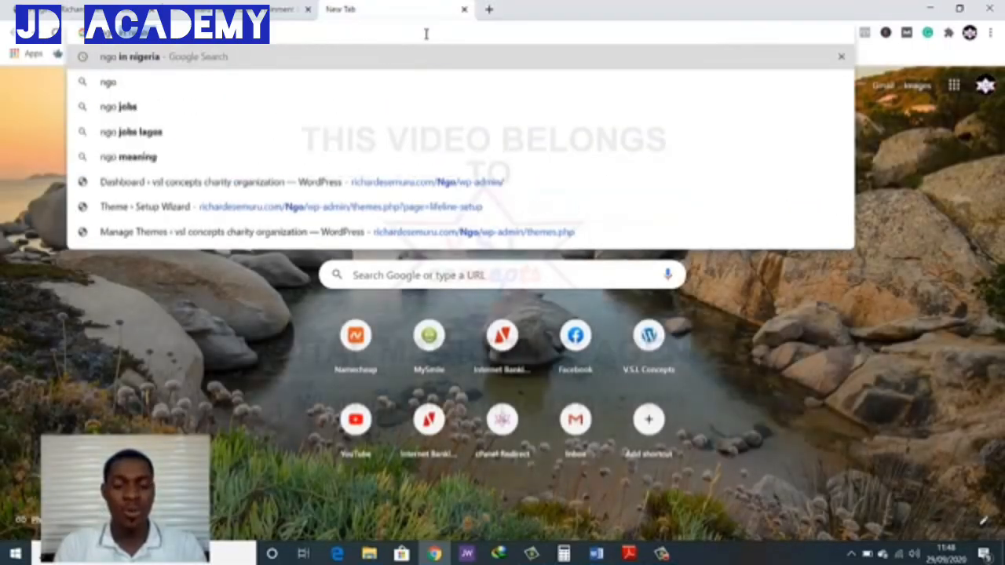
type(" in")
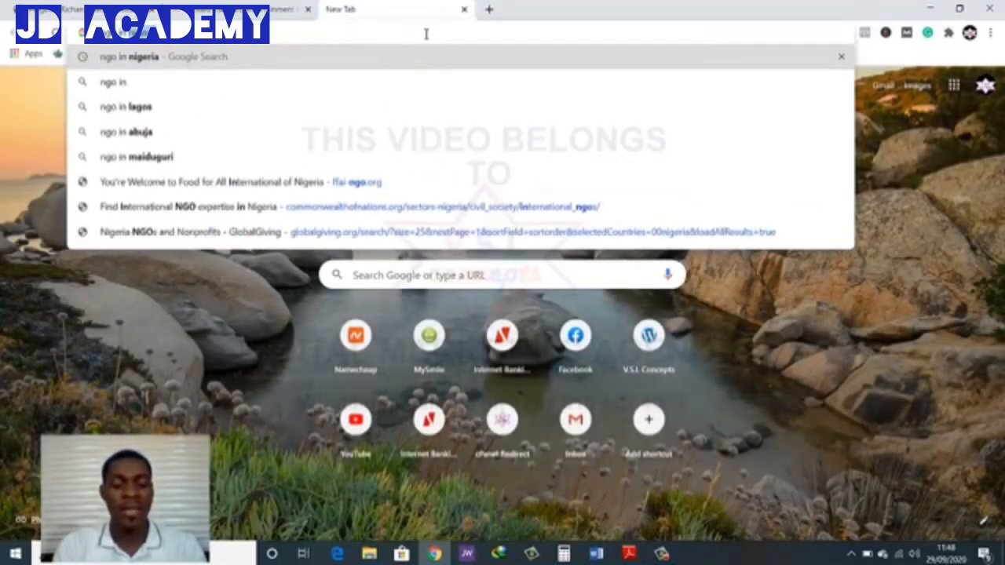
type("nigeria")
key("Return")
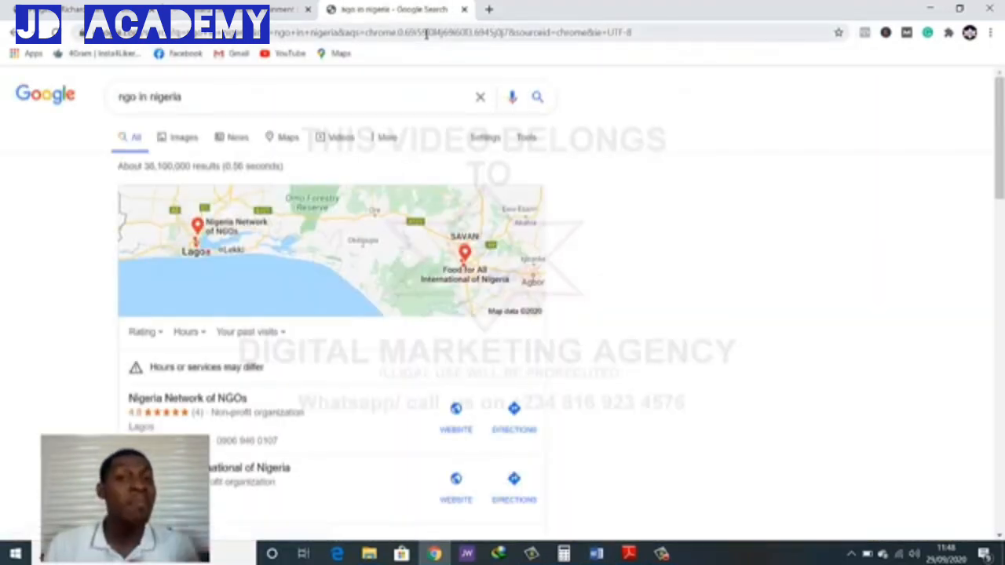
Open the website of Nigeria Network of NGOs from the local results in a separate tab
scroll(424, 110, "down", 3)
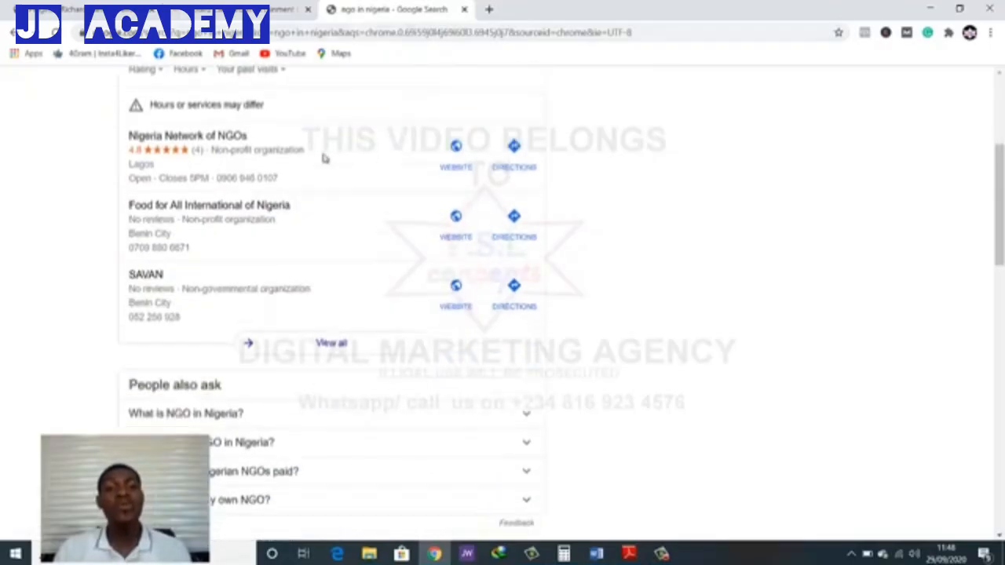
left_click(244, 187)
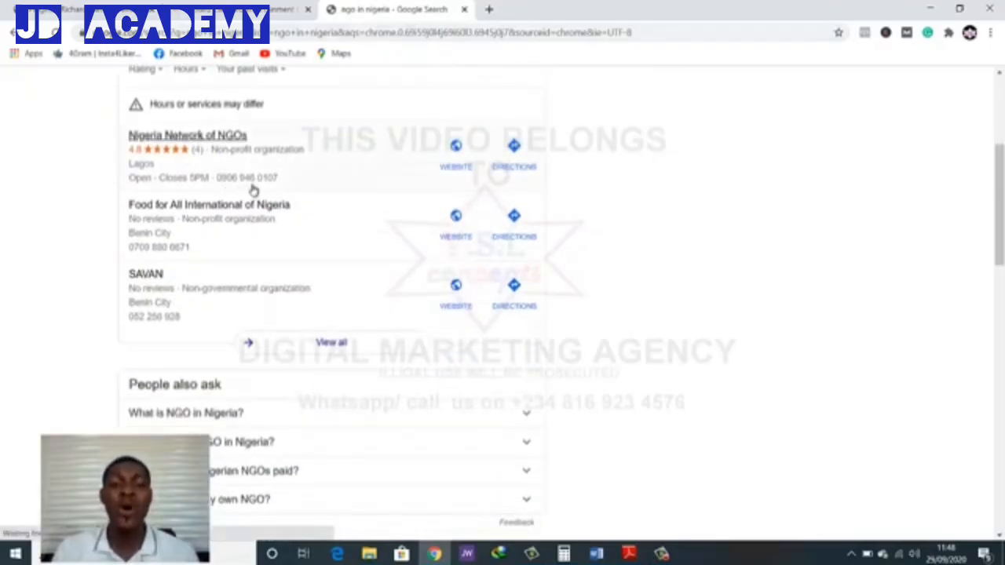
right_click(463, 169)
left_click(476, 175)
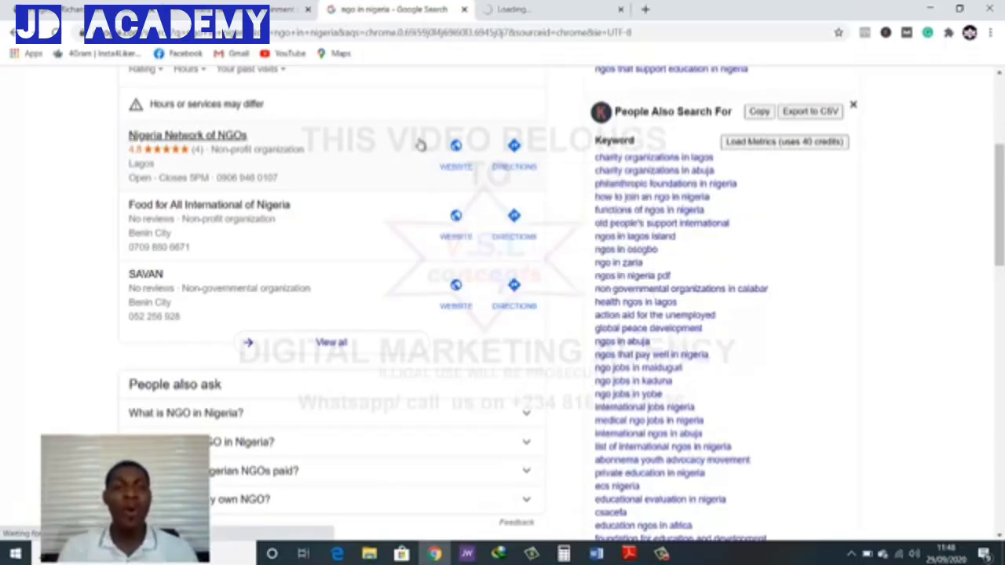
Show the full list of local NGO results with the map and look through the organizations after SAVAN
scroll(417, 146, "up", 3)
scroll(417, 146, "down", 3)
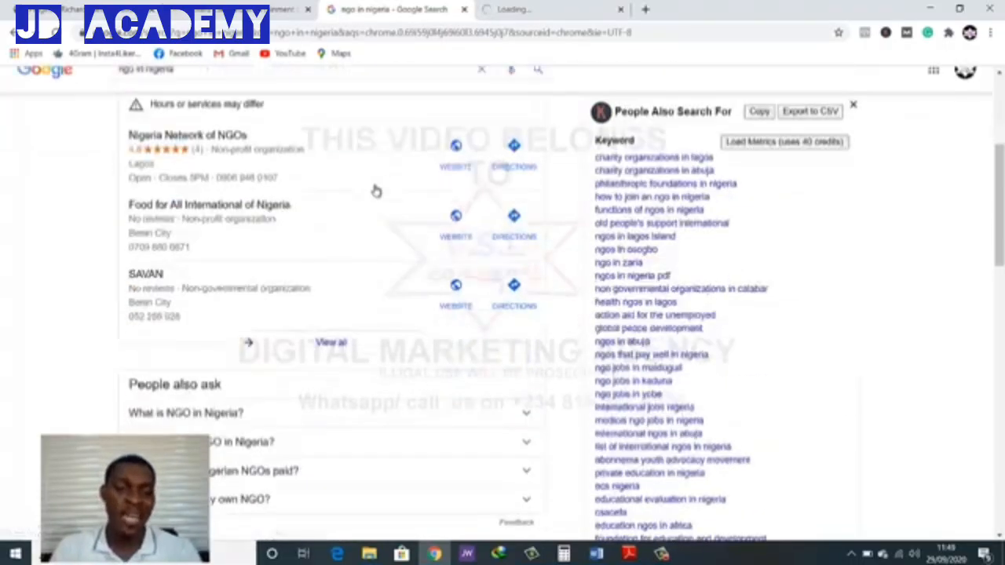
left_click(331, 344)
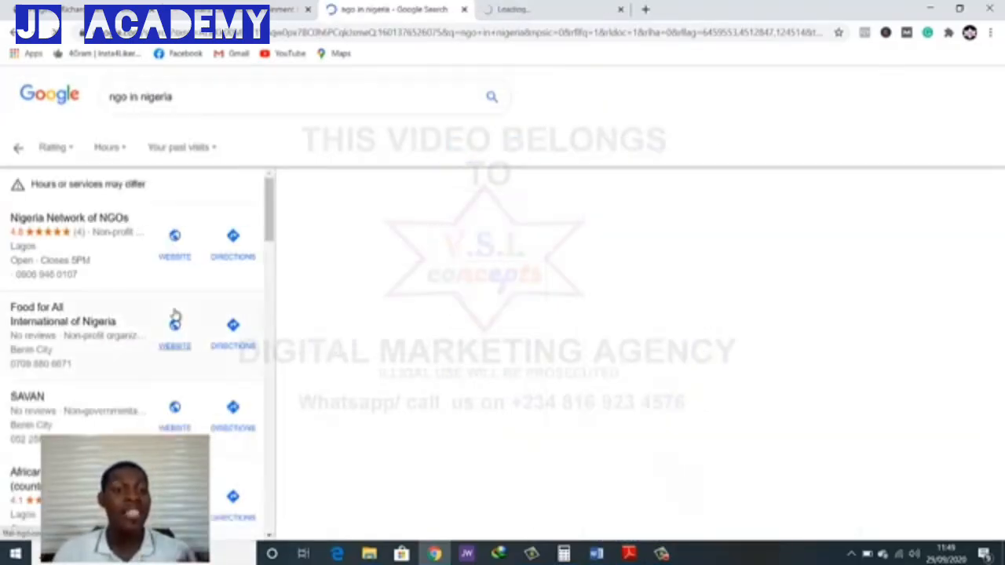
scroll(154, 333, "down", 3)
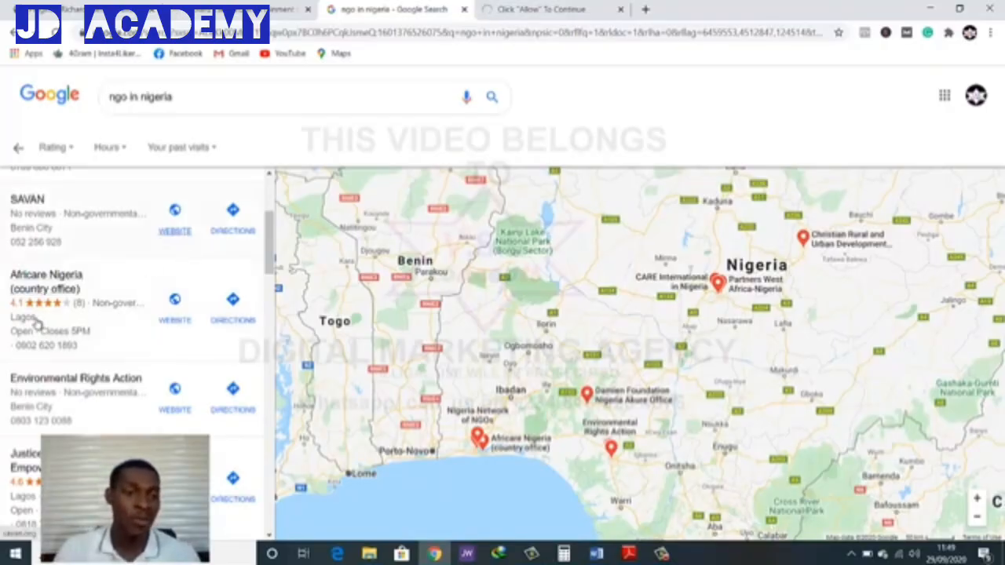
Open the websites of Africare Nigeria and Environmental Rights Action from the local results in separate tabs
mouse_move(40, 287)
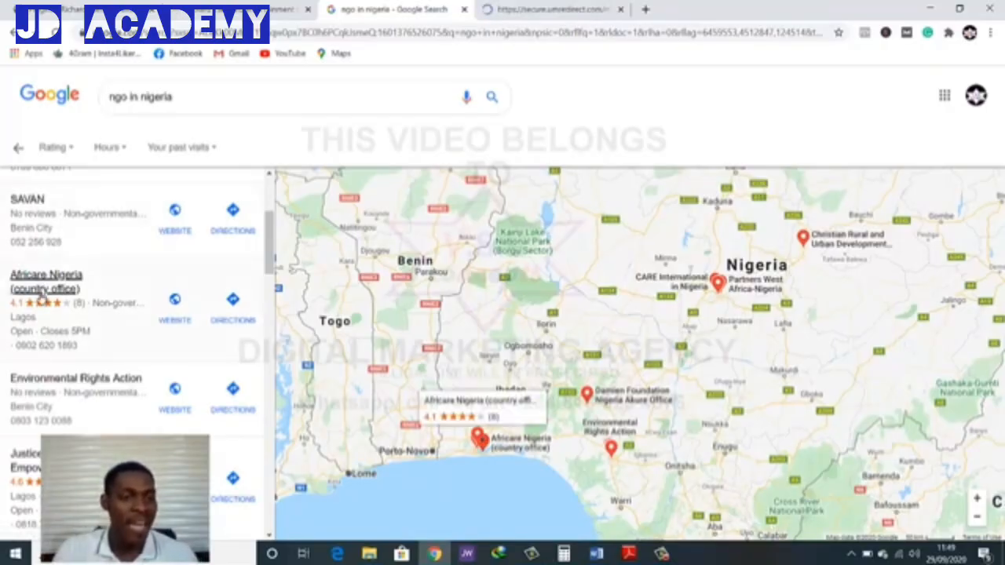
right_click(184, 321)
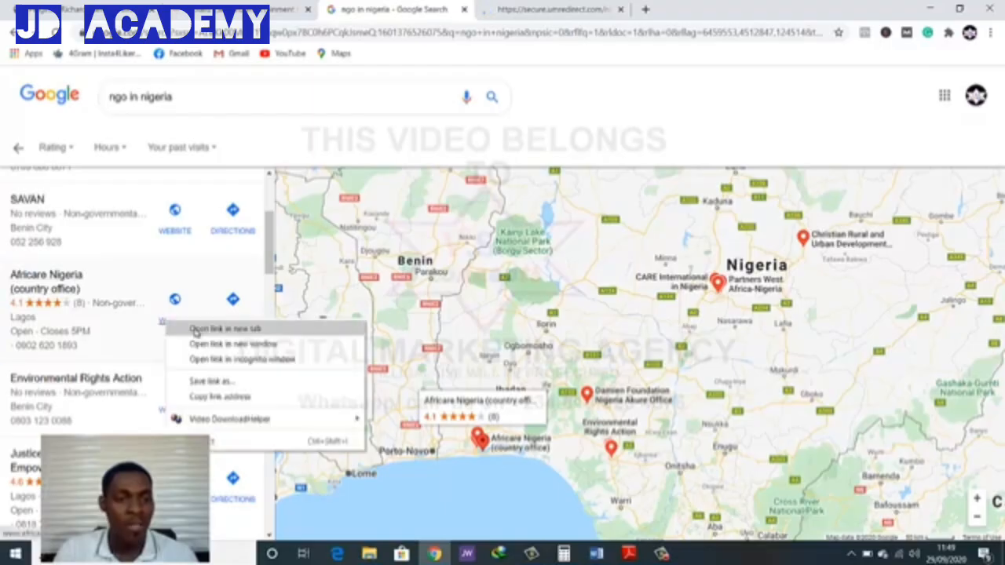
left_click(191, 328)
scroll(186, 342, "down", 1)
scroll(186, 342, "down", 2)
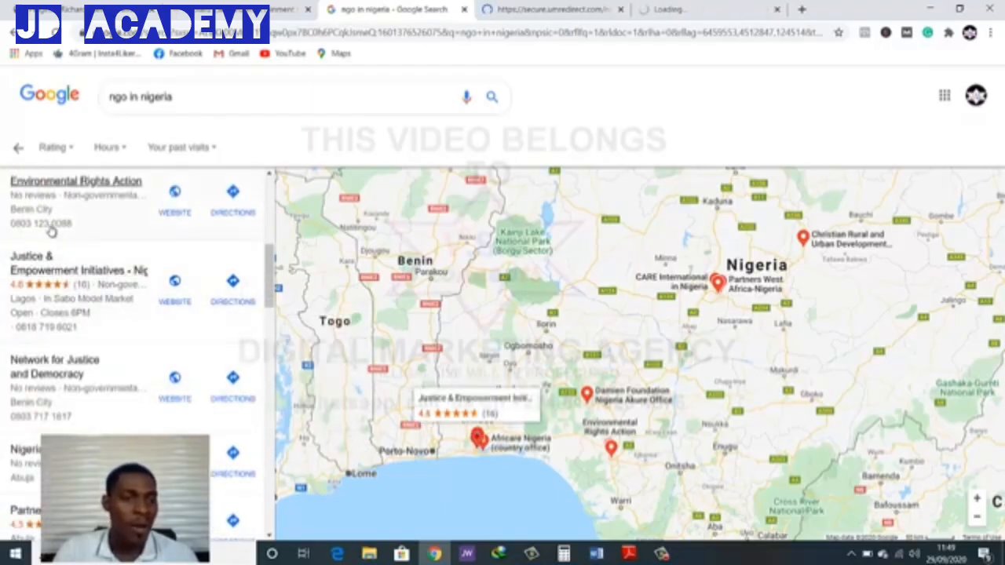
mouse_move(132, 205)
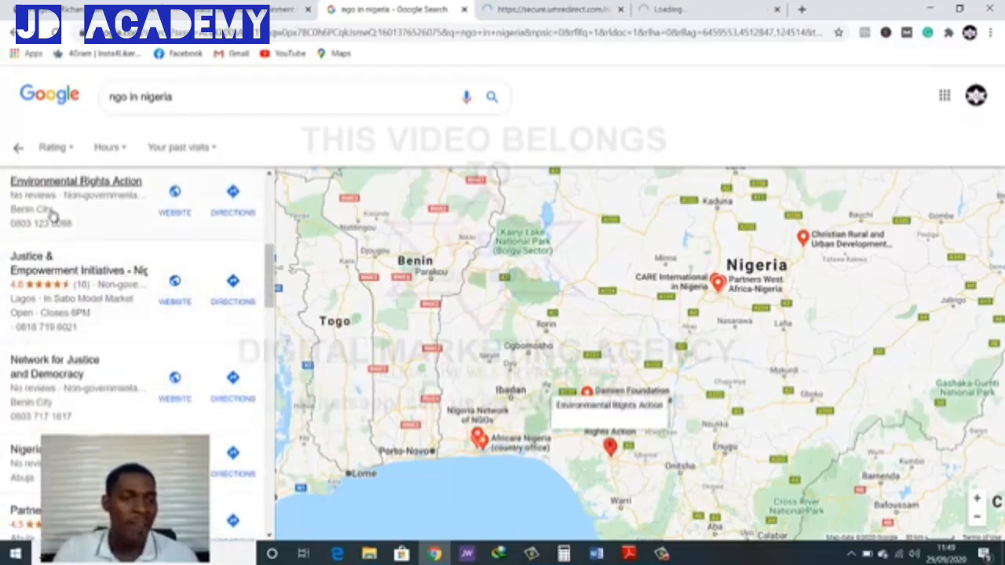
right_click(182, 207)
left_click(185, 208)
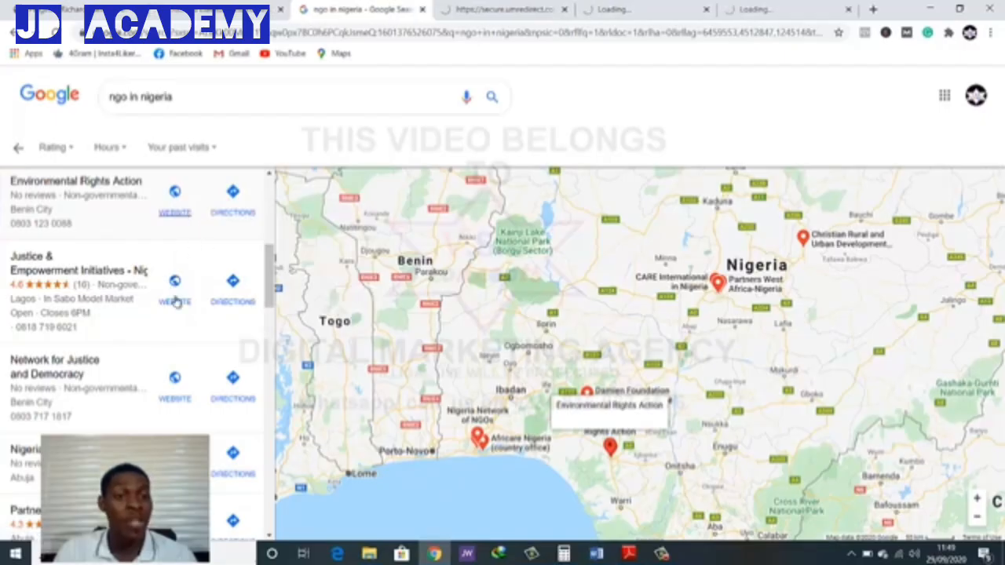
Open the websites of Justice & Empowerment Initiatives and Partners West Africa-Nigeria from the local results in separate tabs
mouse_move(163, 298)
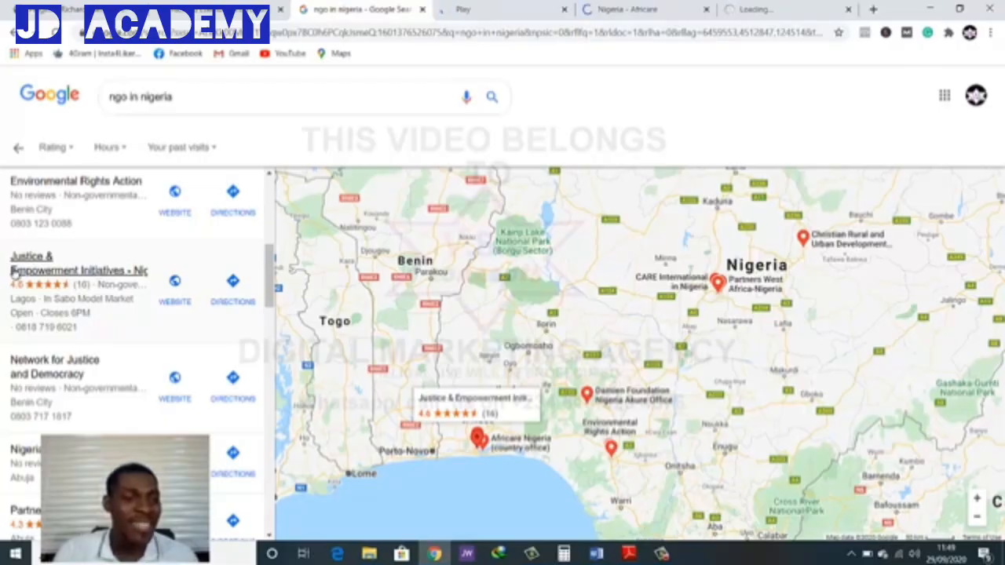
right_click(176, 287)
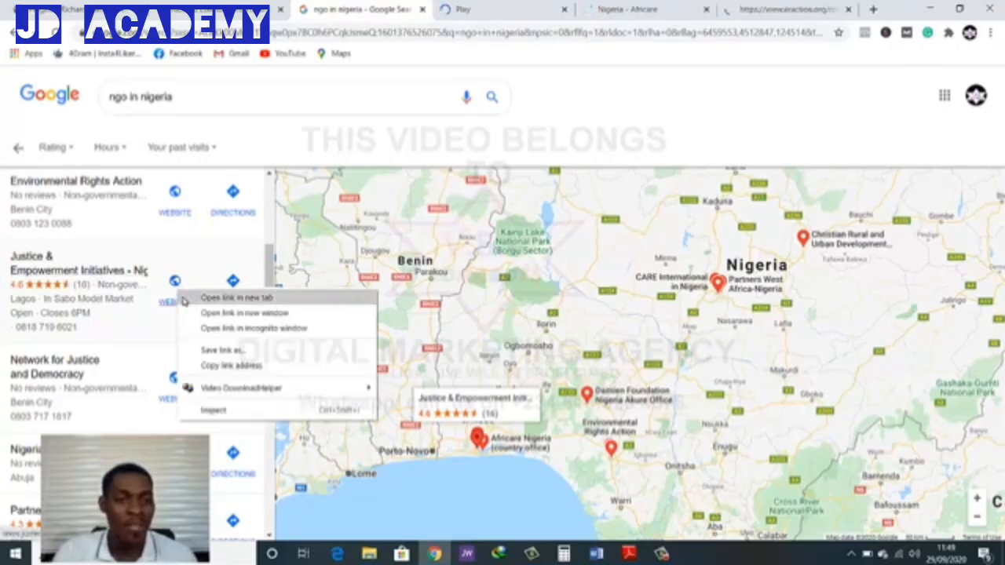
left_click(216, 297)
scroll(51, 361, "down", 3)
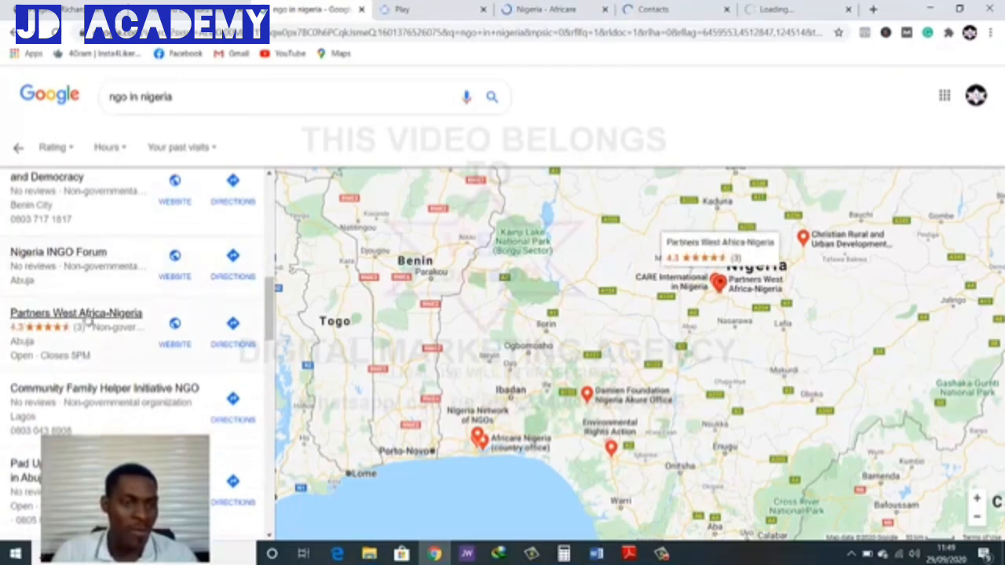
right_click(174, 326)
left_click(208, 332)
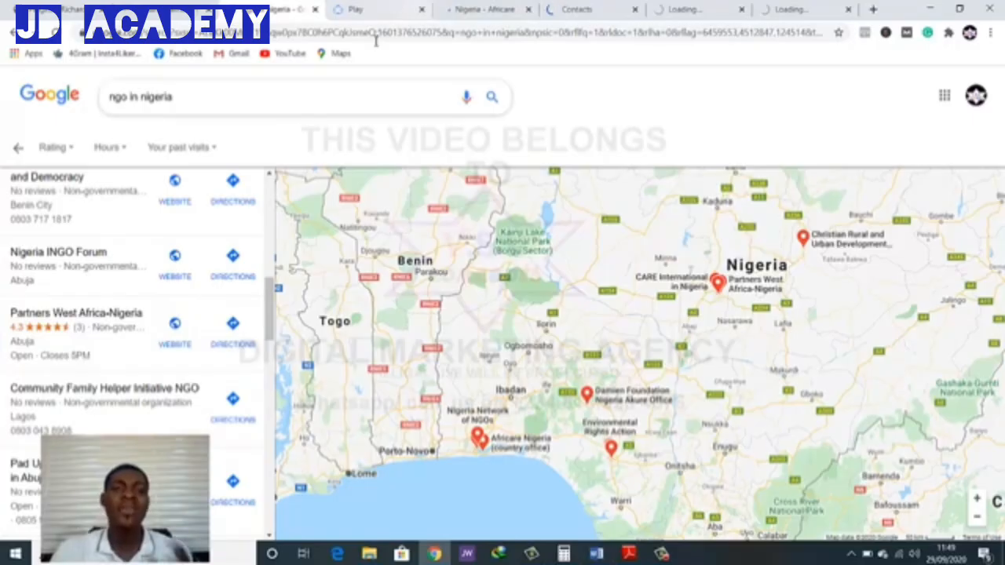
Close the Play tab with the redirected video page
left_click(391, 9)
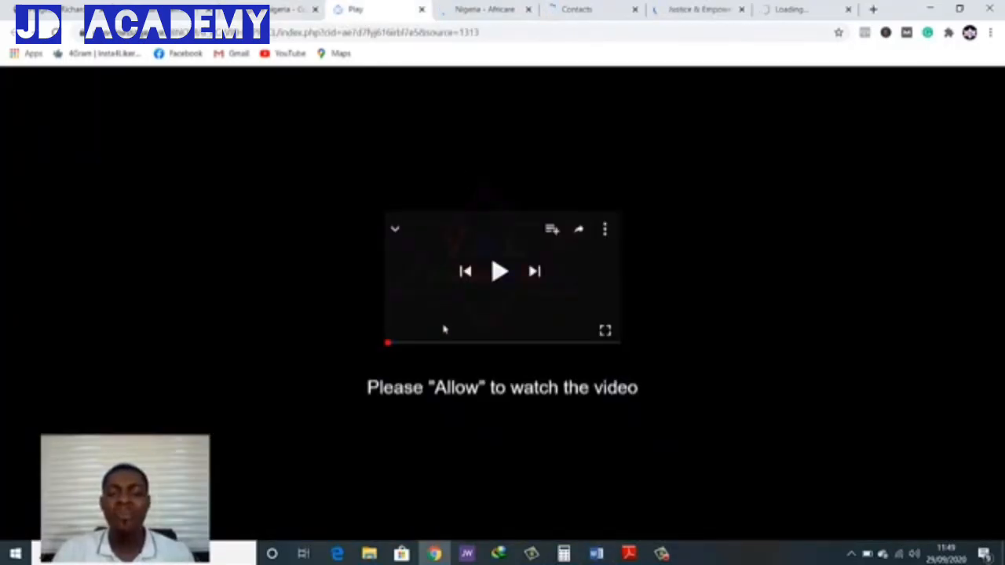
left_click(421, 9)
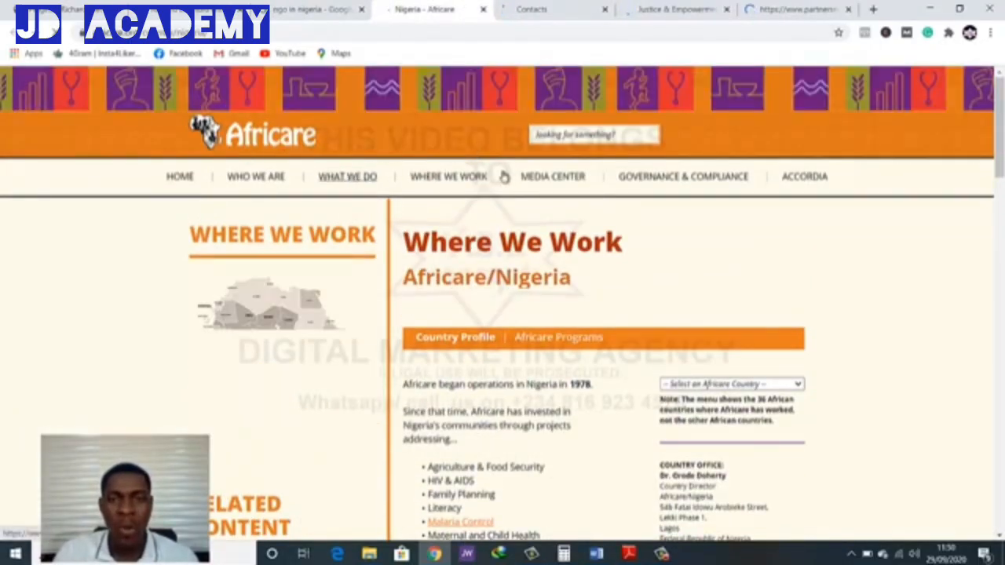
Examine the Africare Nigeria page, including its Media Center entries, country profile, success stories, photos and footer
mouse_move(551, 179)
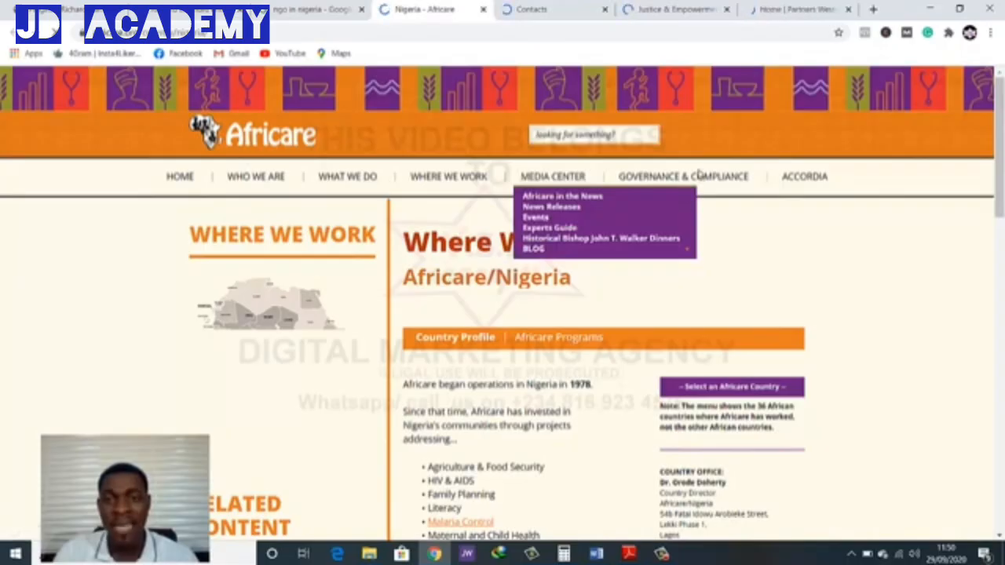
scroll(666, 267, "down", 2)
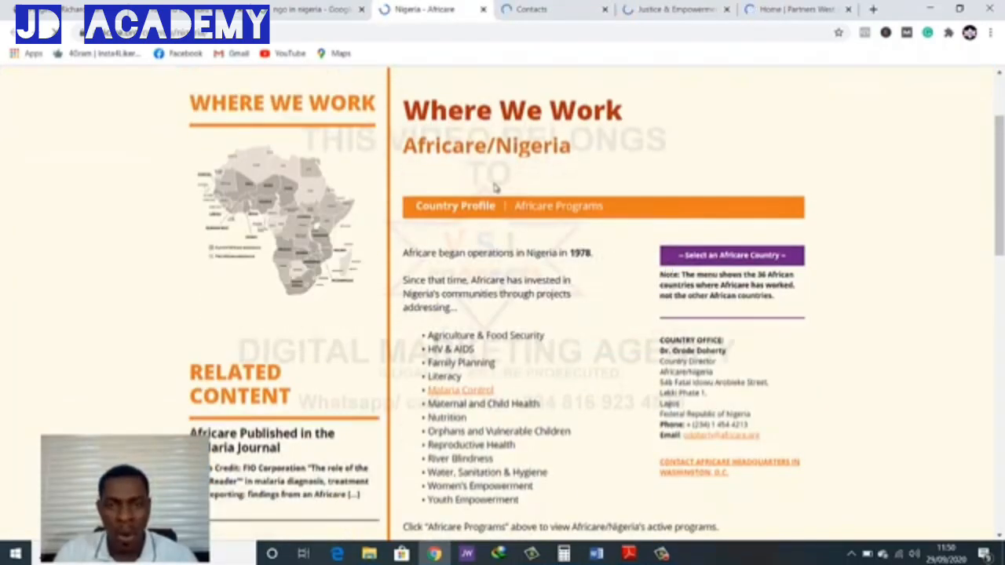
scroll(497, 188, "down", 2)
scroll(299, 292, "up", 4)
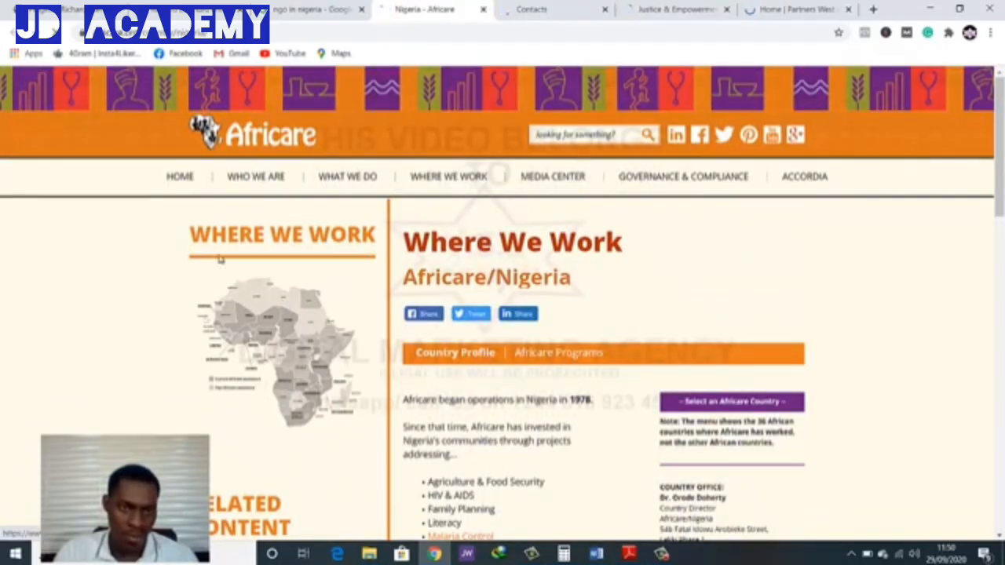
scroll(271, 254, "down", 4)
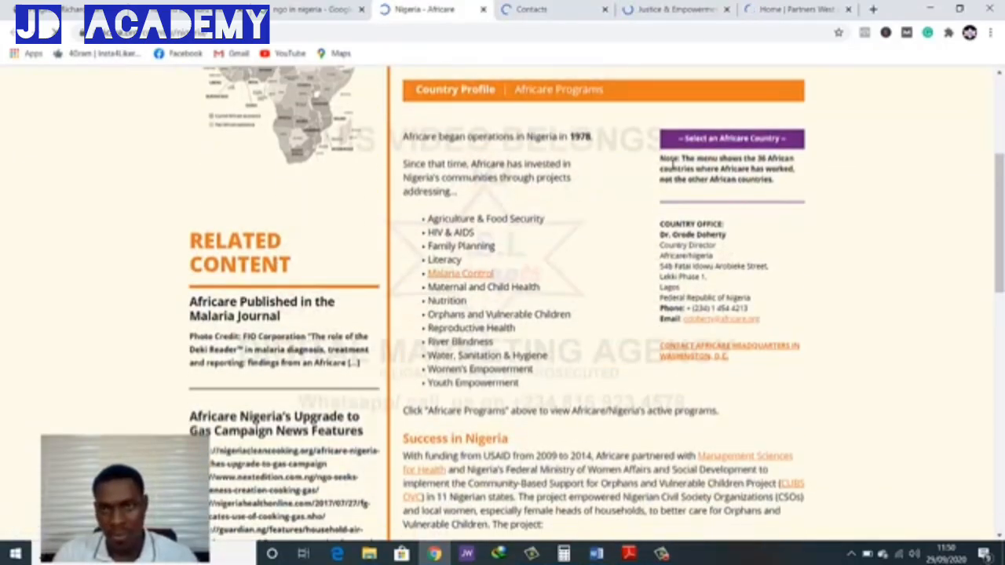
scroll(536, 252, "down", 4)
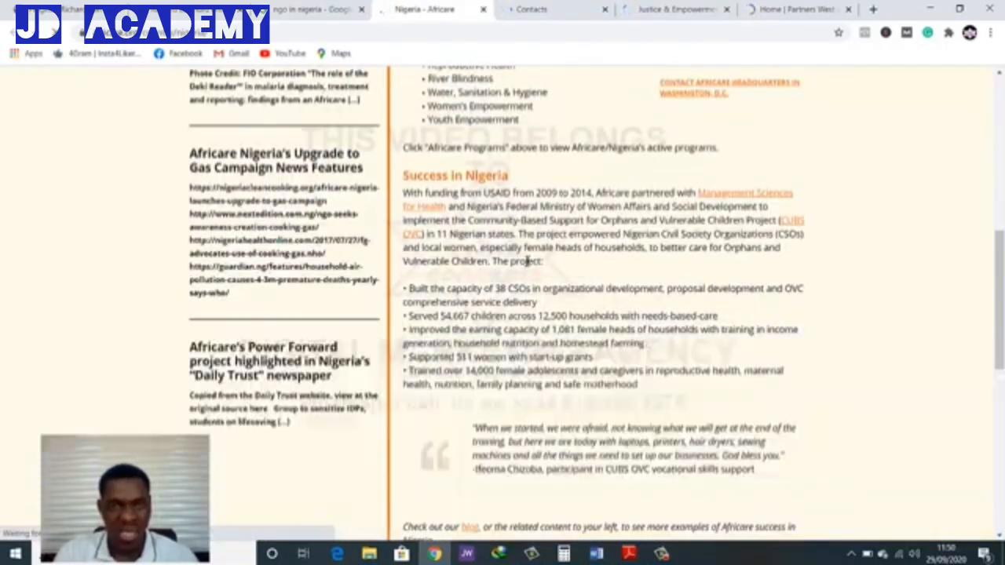
scroll(530, 259, "down", 4)
scroll(526, 263, "down", 1)
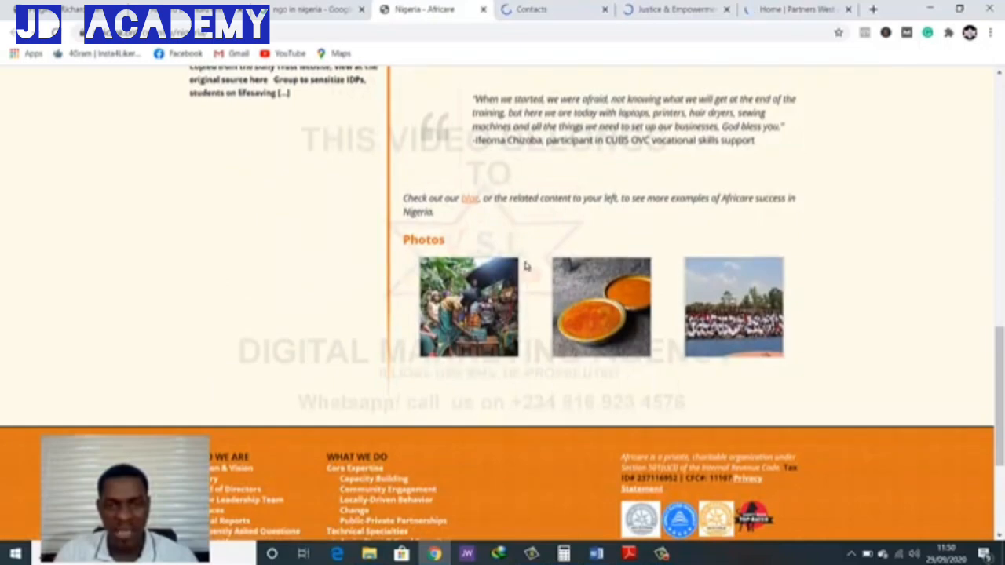
scroll(526, 264, "down", 2)
scroll(594, 291, "up", 3)
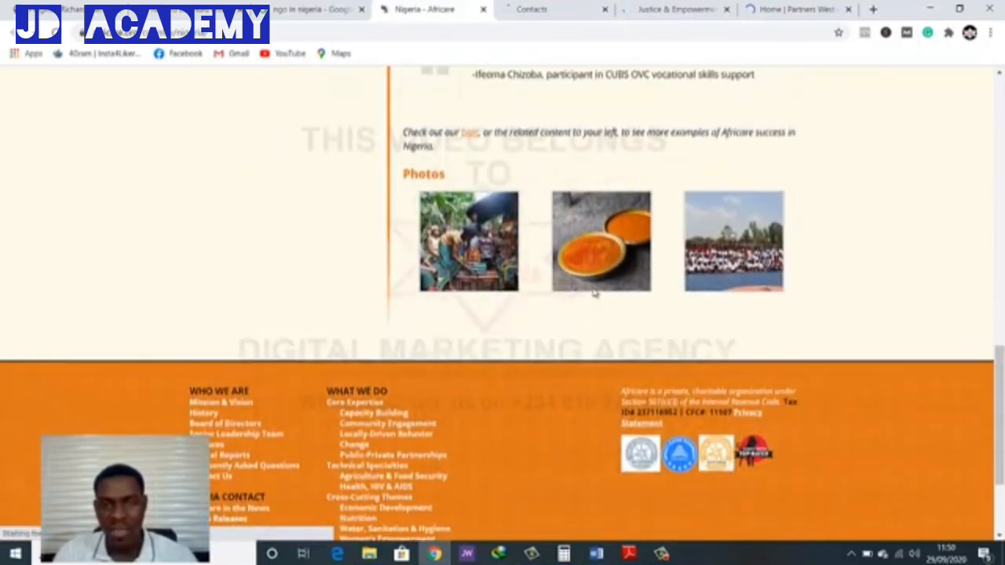
scroll(594, 292, "down", 4)
scroll(594, 292, "up", 8)
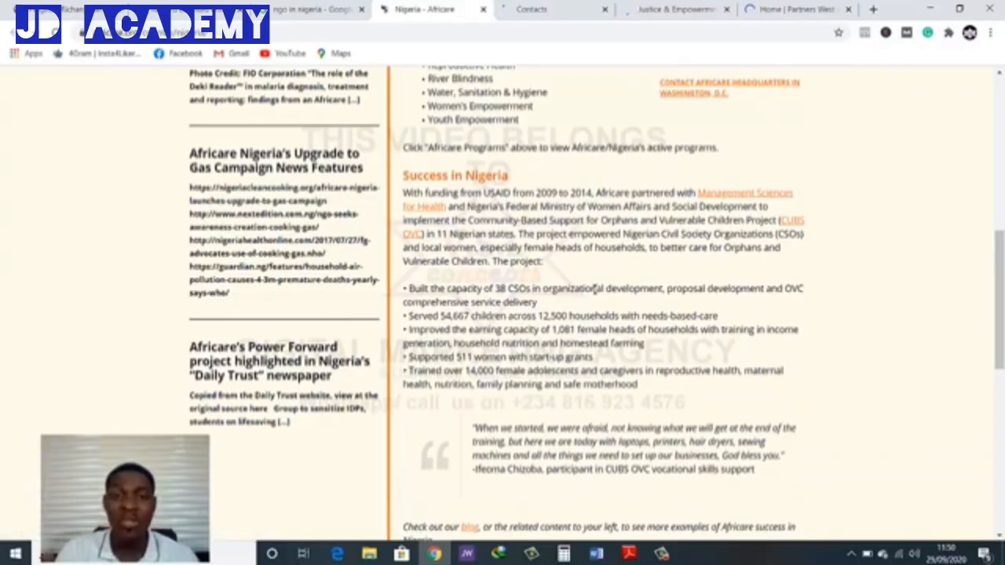
scroll(594, 289, "down", 1)
scroll(594, 288, "up", 2)
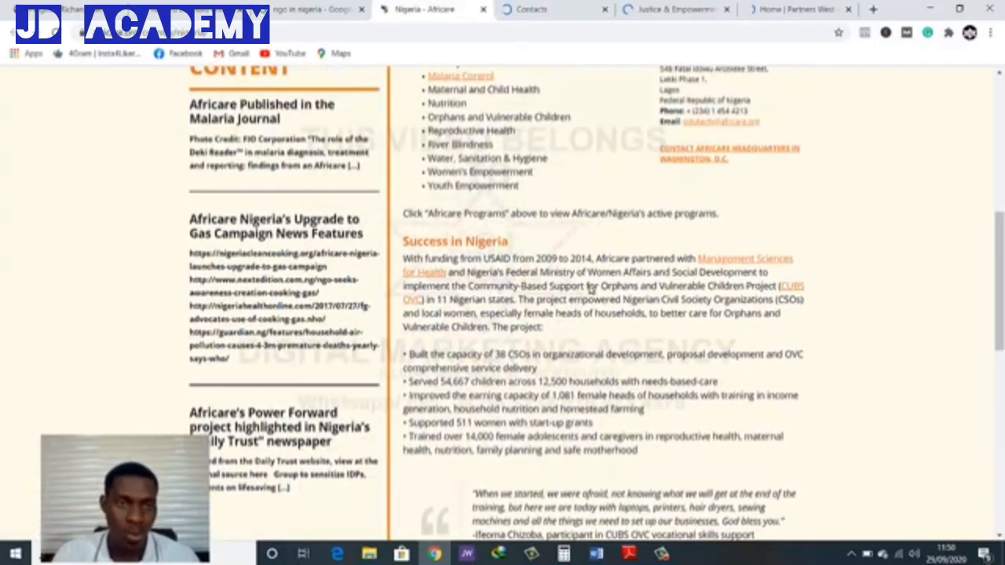
View the Environmental Rights Action contacts page and switch to the Justice & Empowerment Initiatives website
left_click(533, 10)
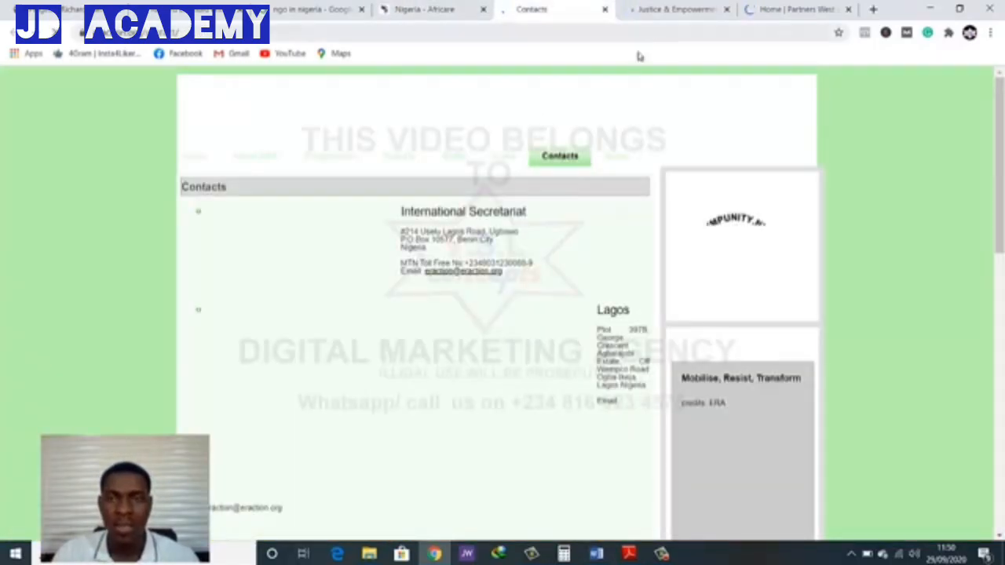
left_click(428, 9)
left_click(645, 6)
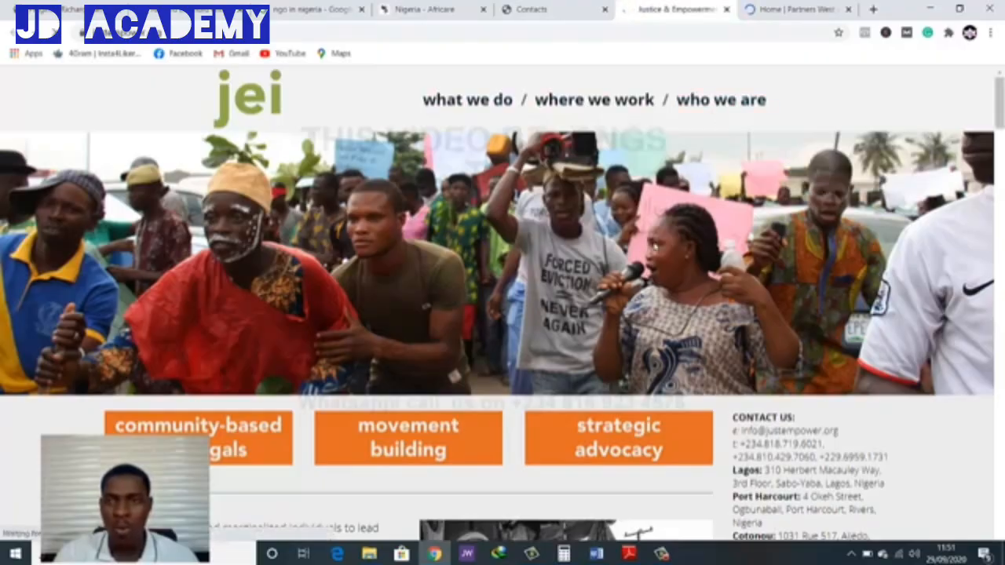
Examine the Justice & Empowerment Initiatives homepage through its mission text, video and press releases, and return to the banner
scroll(638, 279, "down", 3)
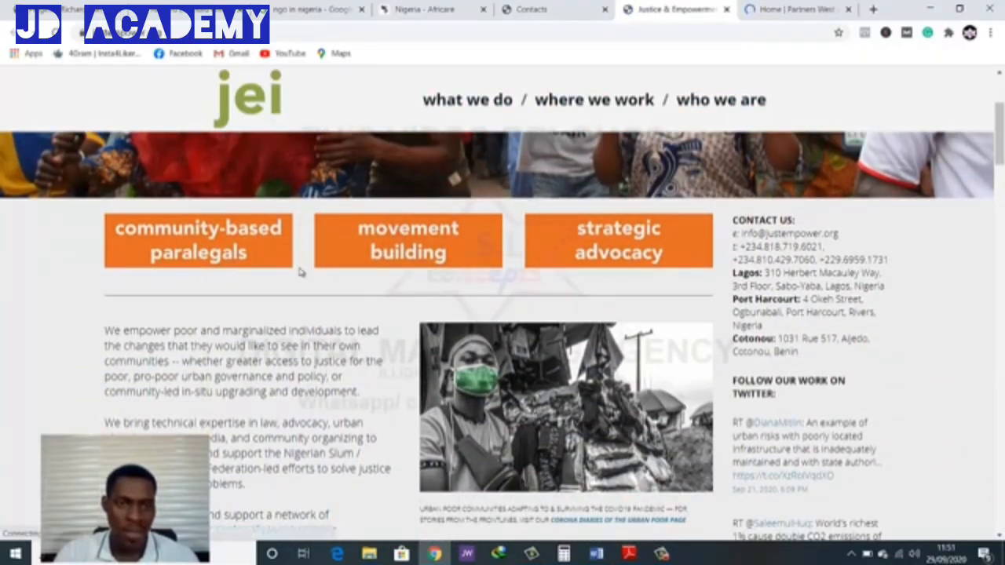
scroll(272, 327, "down", 1)
scroll(270, 328, "down", 1)
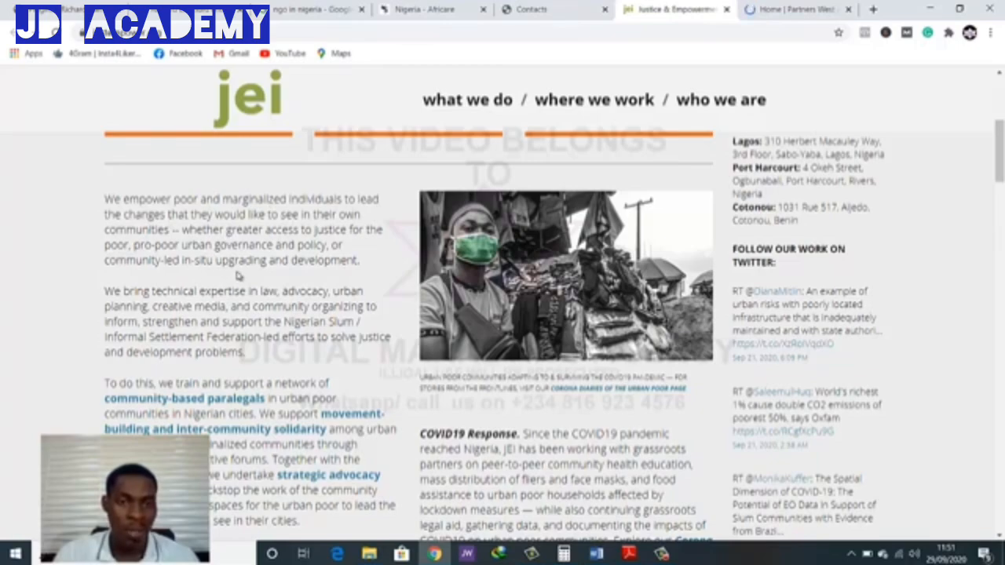
scroll(273, 276, "down", 2)
scroll(297, 330, "down", 5)
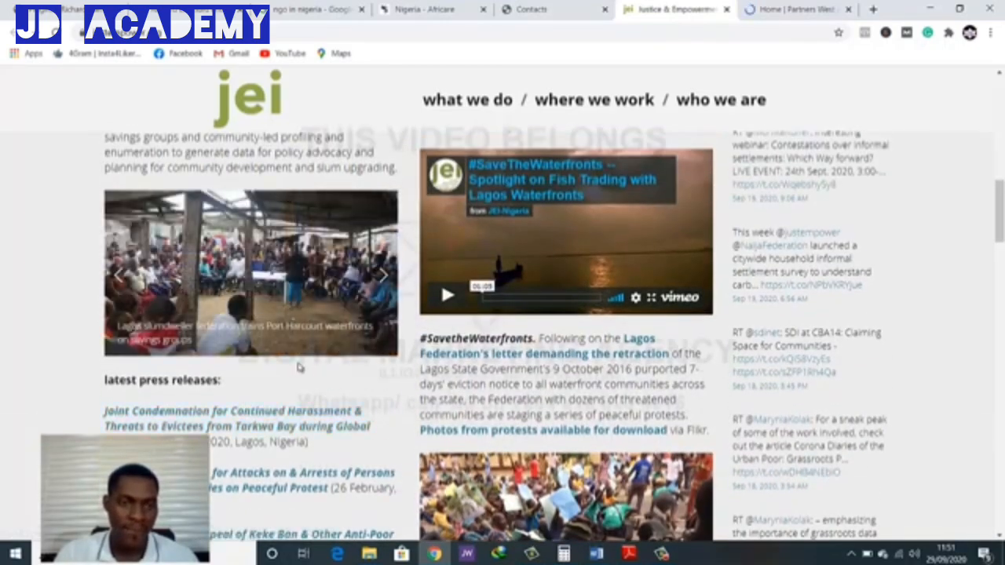
scroll(297, 366, "down", 5)
scroll(299, 369, "down", 3)
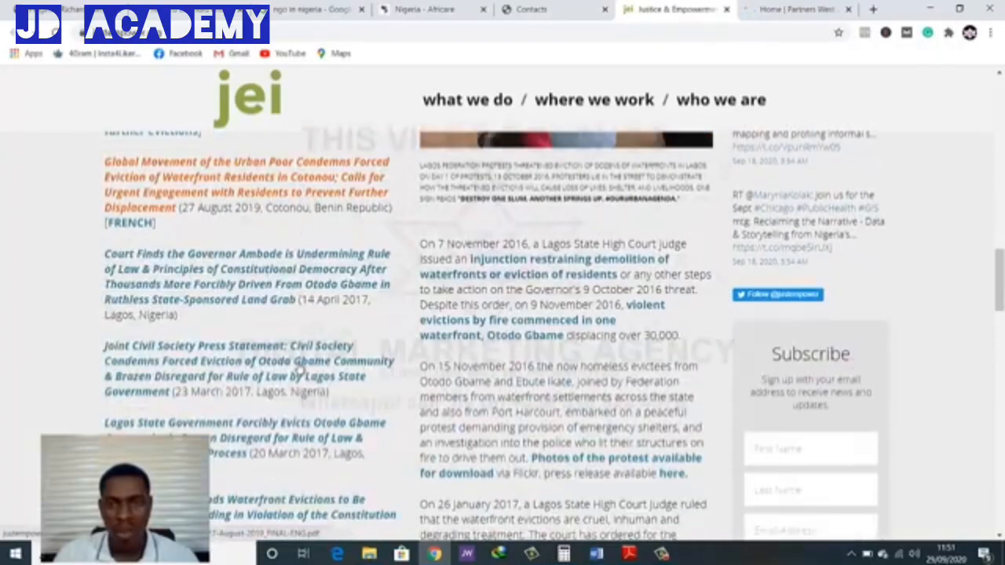
scroll(299, 369, "down", 5)
scroll(299, 365, "up", 10)
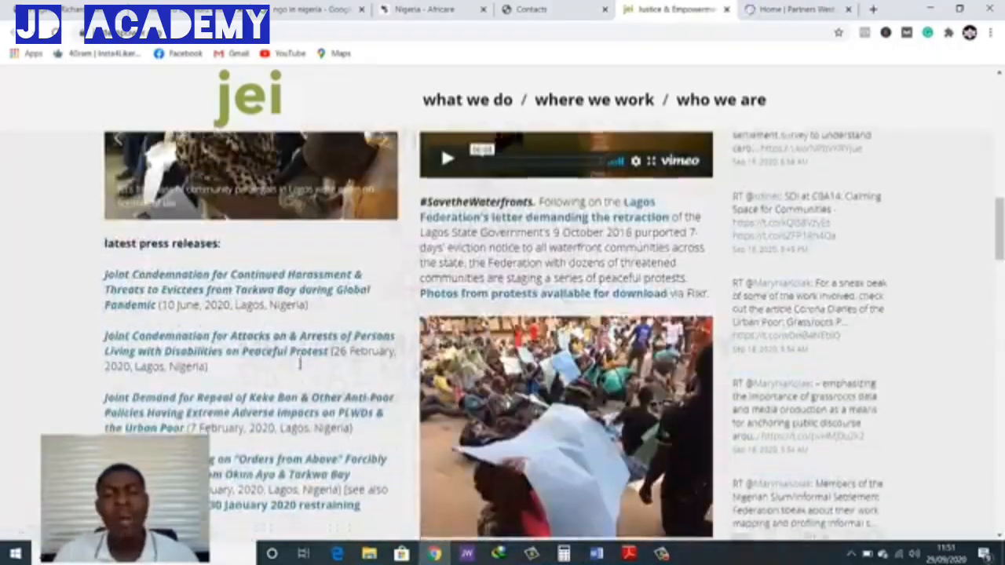
scroll(299, 363, "up", 15)
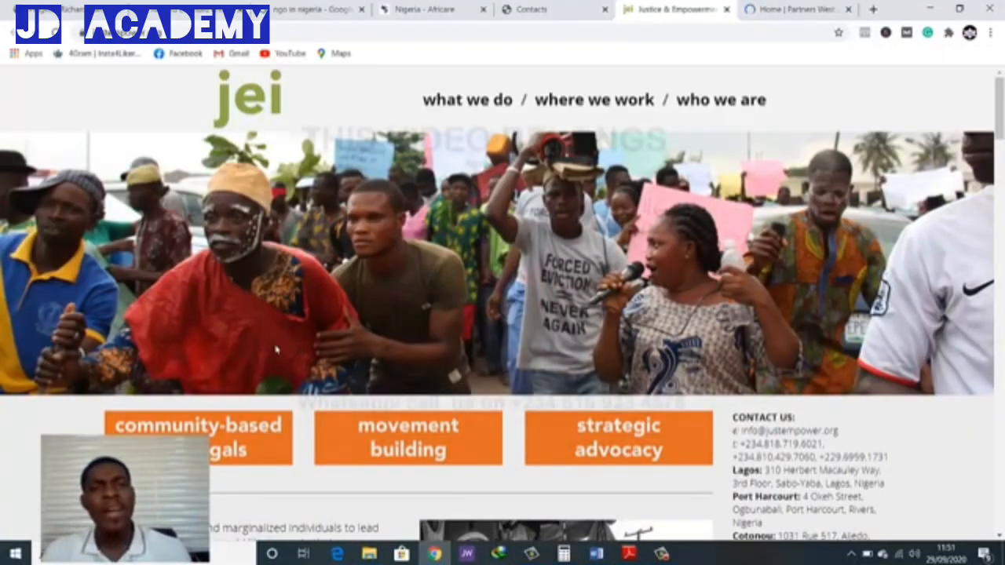
Return to the Google local results for NGOs and search for "ophanage home in nigeria" instead
left_click(299, 10)
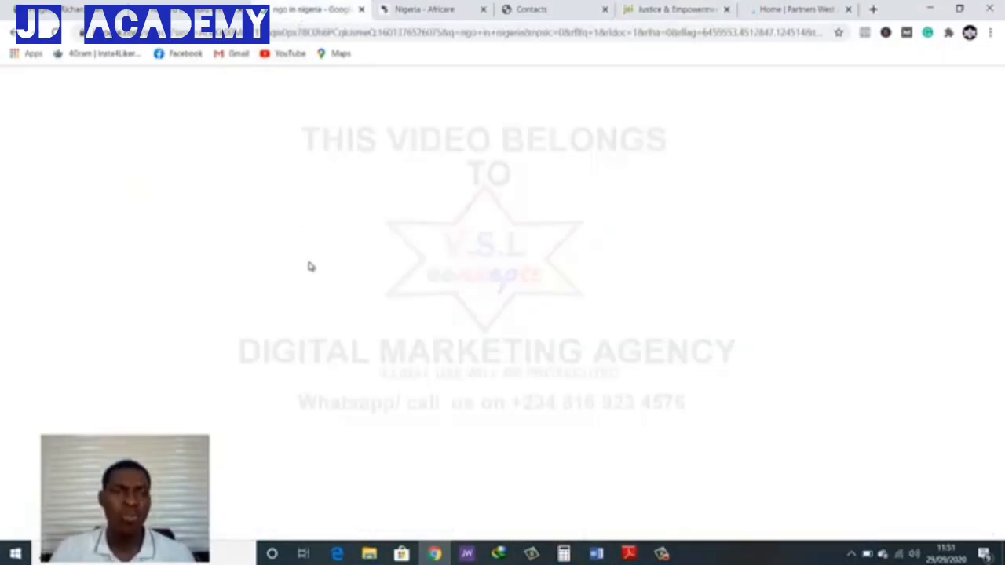
scroll(308, 281, "up", 3)
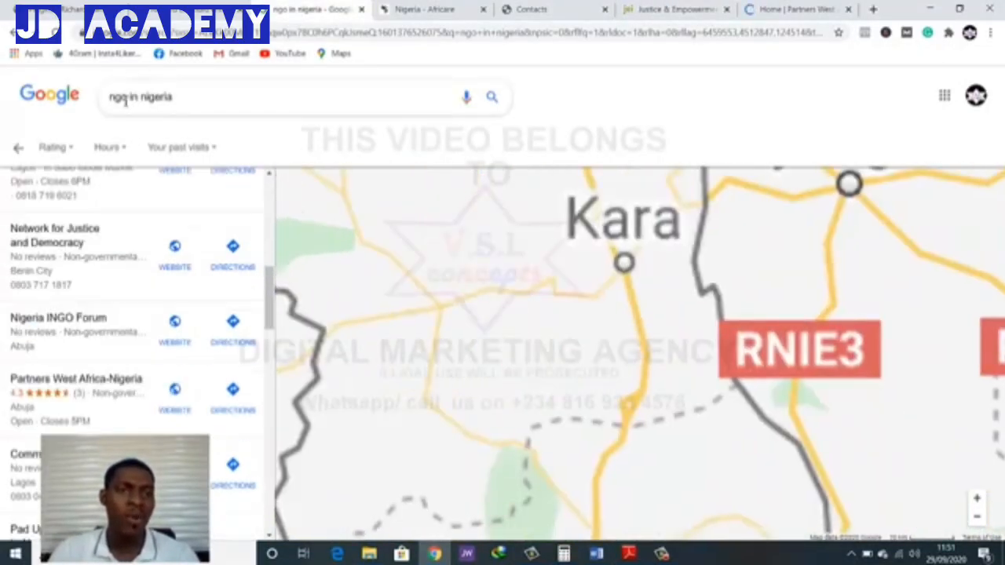
double_click(107, 99)
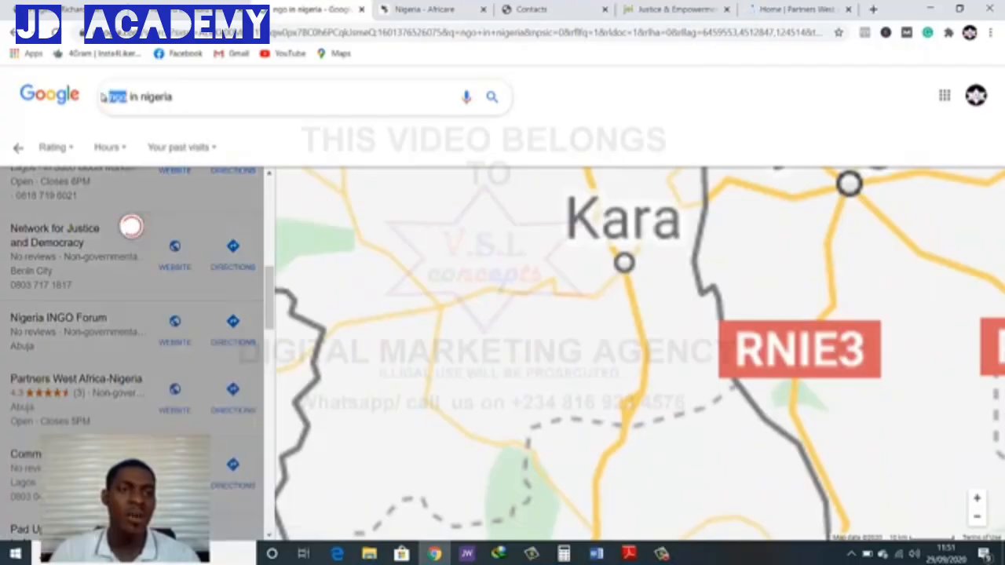
type("orphan")
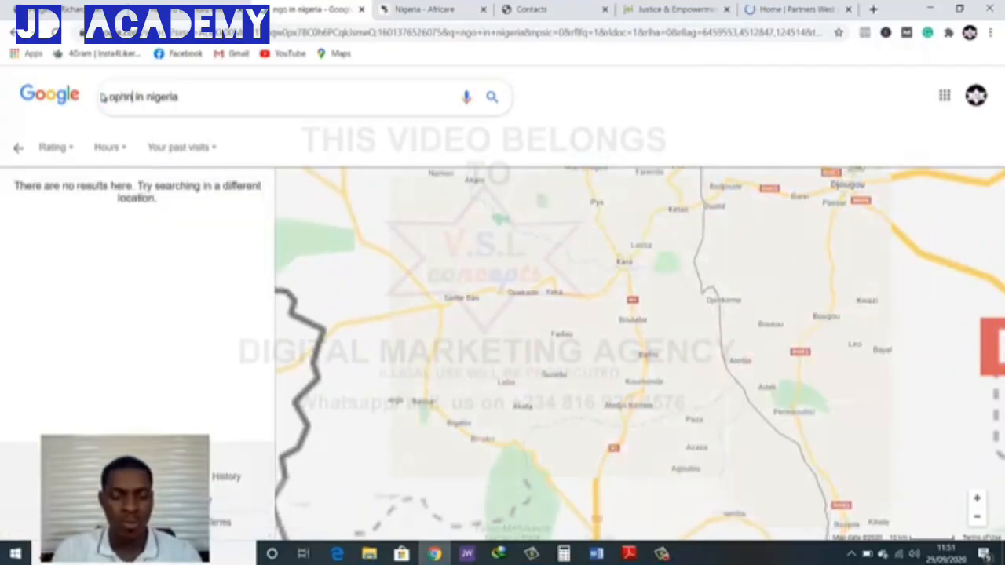
key("BackSpace")
key("BackSpace")
key("BackSpace")
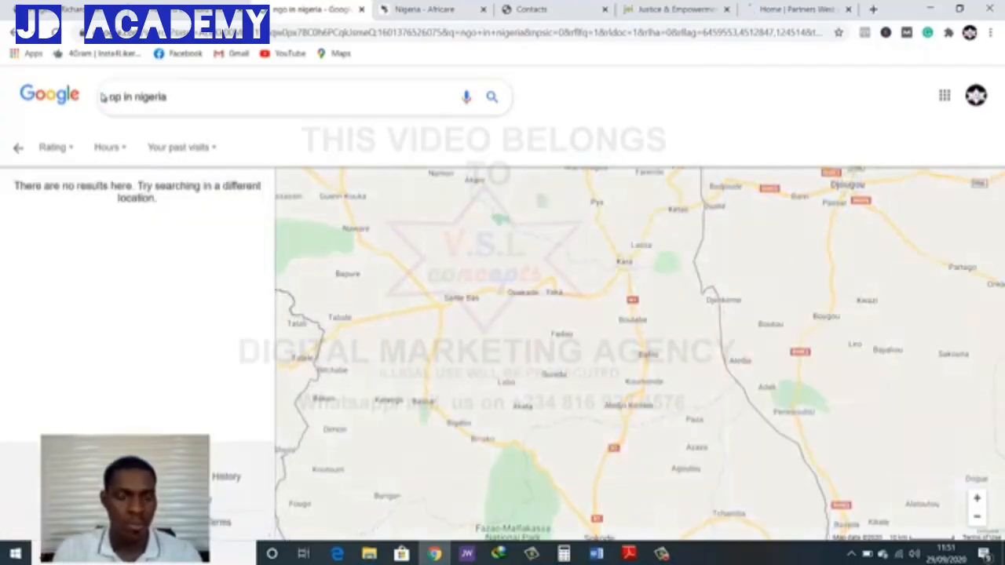
type("hanage ho")
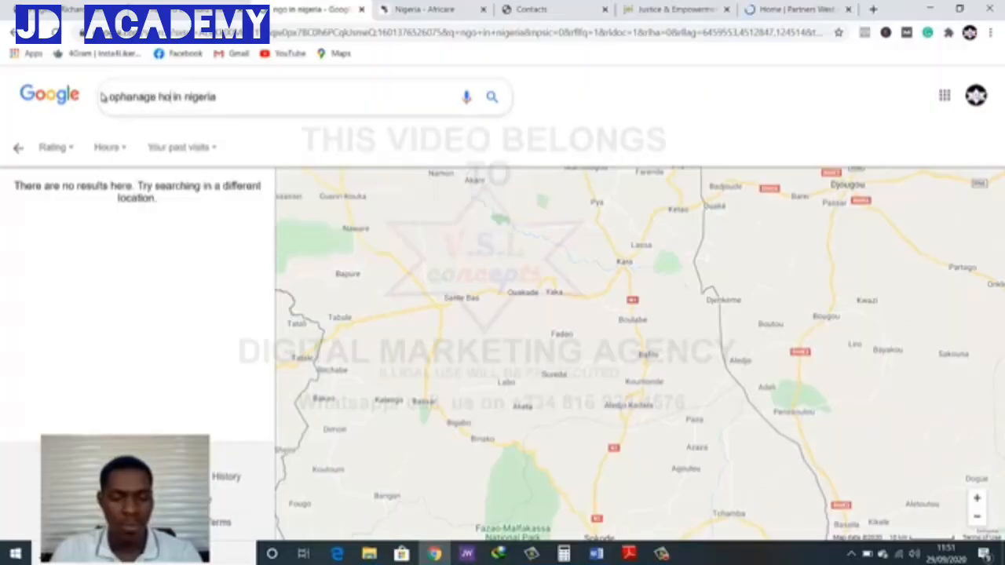
type("me in")
key("BackSpace")
key("BackSpace")
key("BackSpace")
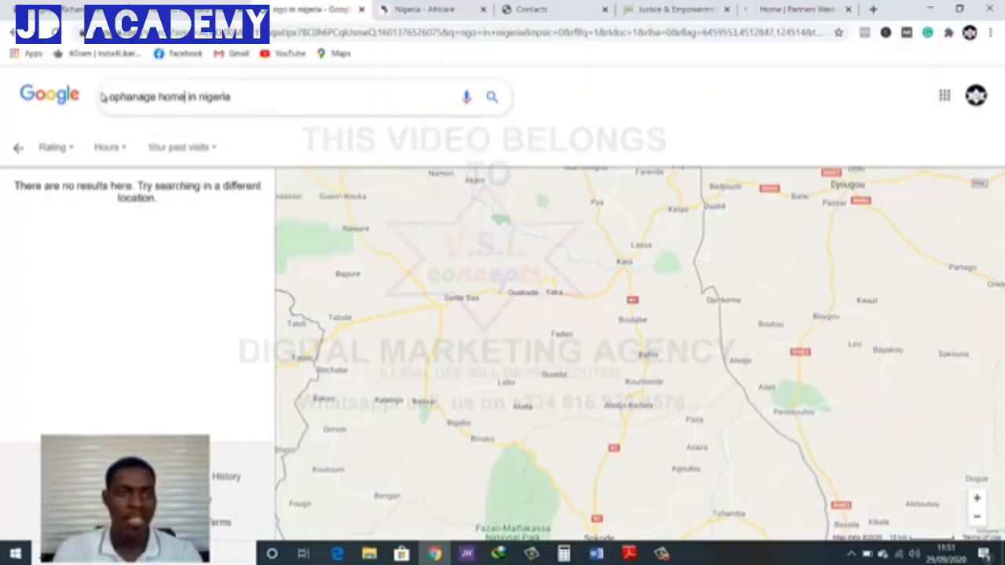
key("Return")
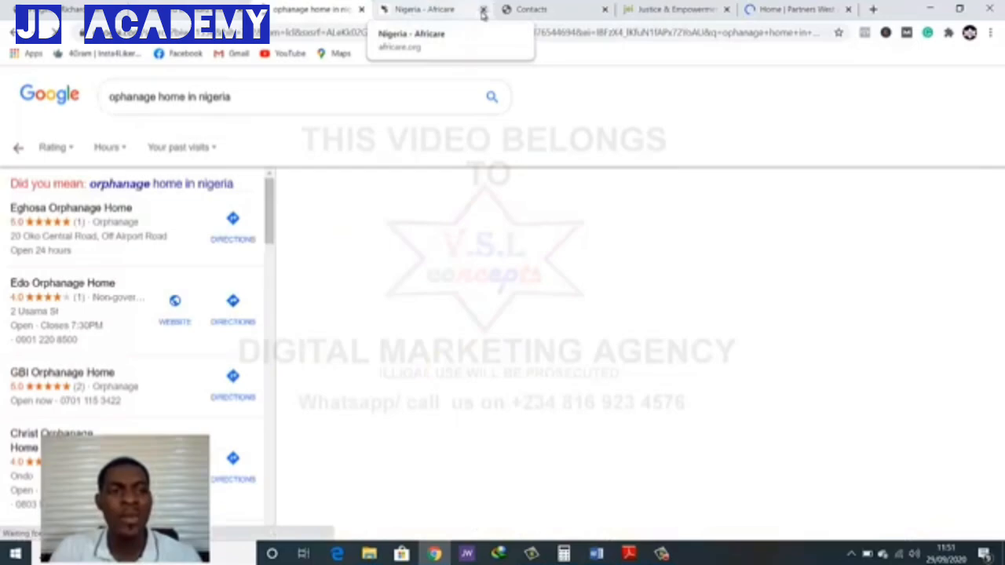
Close the Africare, Contacts, Justice & Empowerment Initiatives and Partners West Africa tabs
left_click(483, 9)
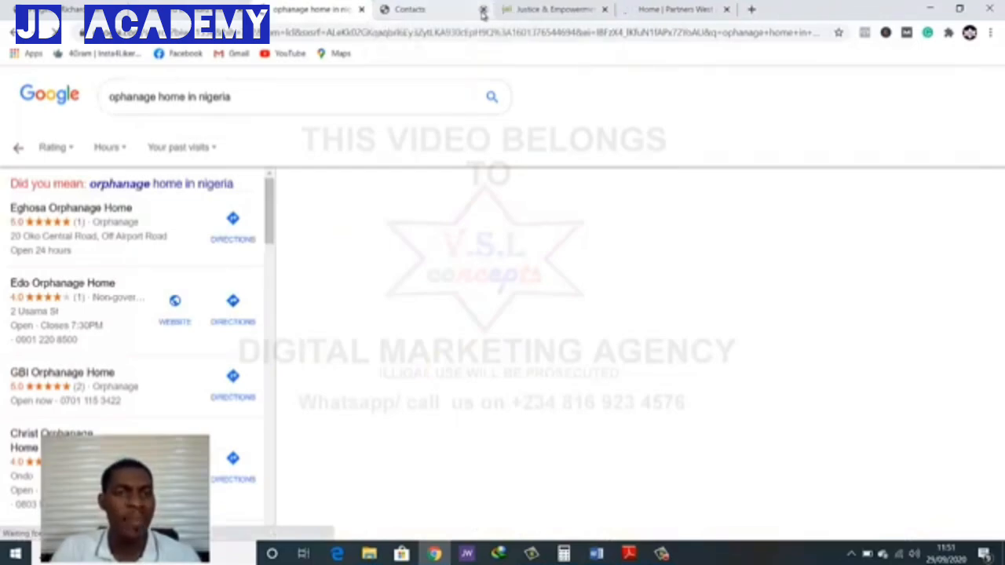
left_click(482, 9)
left_click(481, 9)
left_click(481, 9)
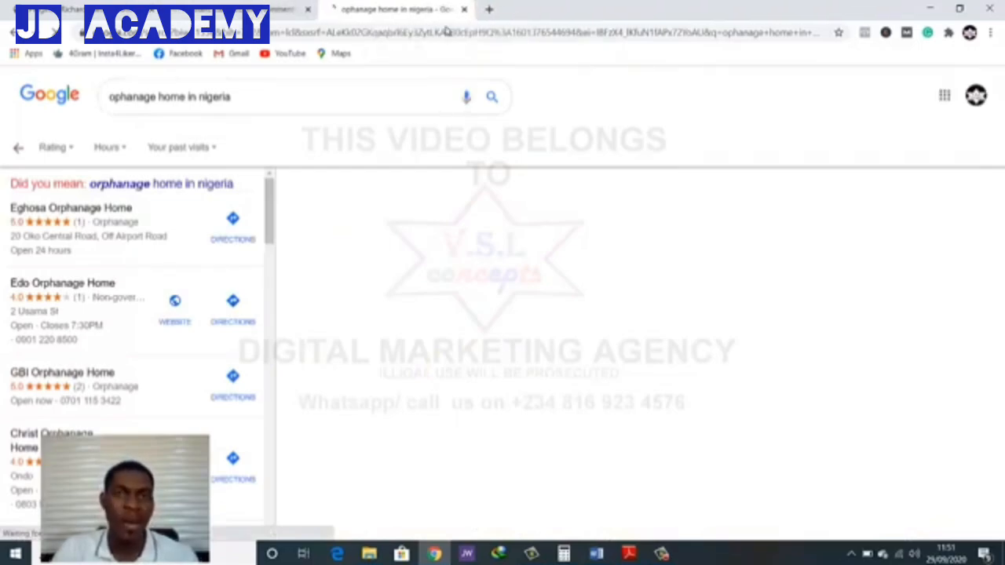
Open the websites of Edo Orphanage Home and Christ Orphanage Home Ondo from the results in new tabs
scroll(94, 314, "down", 3)
scroll(98, 267, "up", 2)
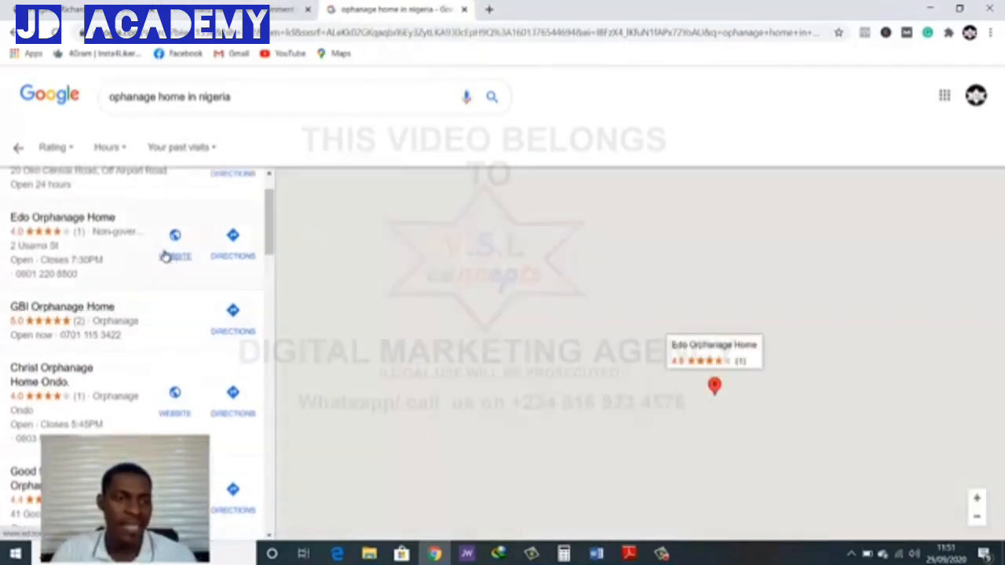
right_click(175, 260)
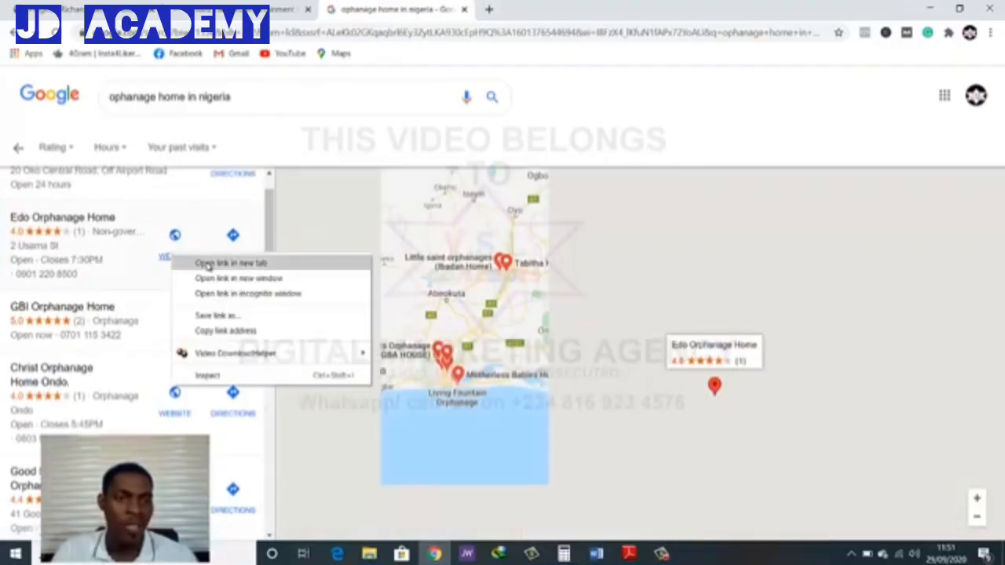
left_click(206, 265)
scroll(204, 274, "down", 3)
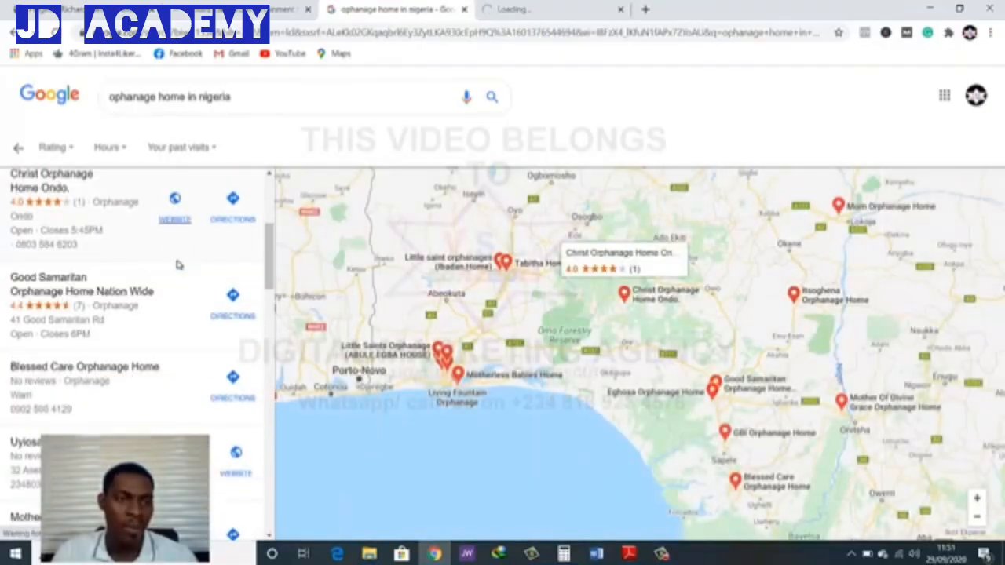
right_click(174, 205)
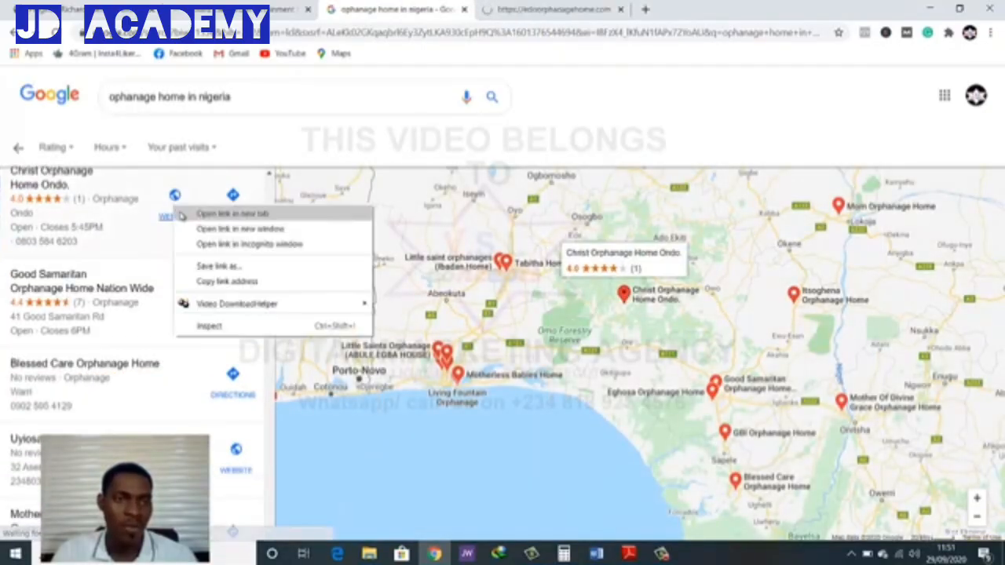
left_click(205, 211)
scroll(175, 243, "down", 5)
scroll(177, 246, "up", 5)
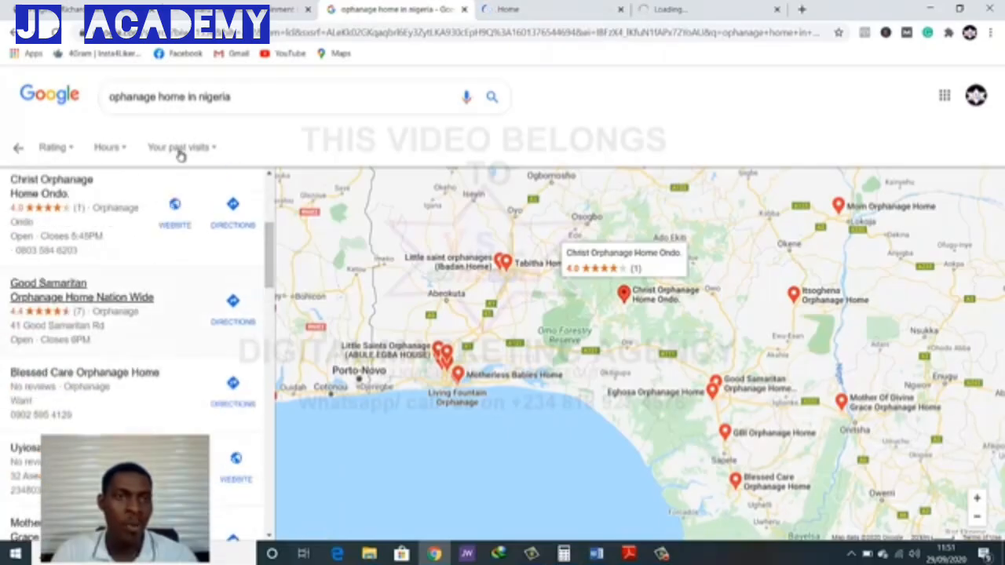
Change the country in the search to "usa" and search for "ophanage home in usa"
left_click_drag(200, 96, 254, 104)
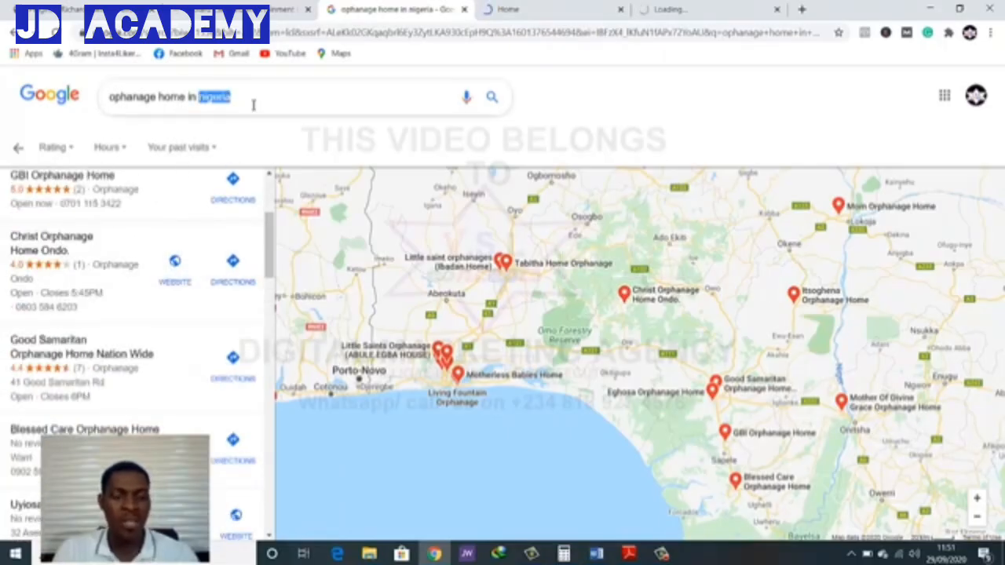
type("us")
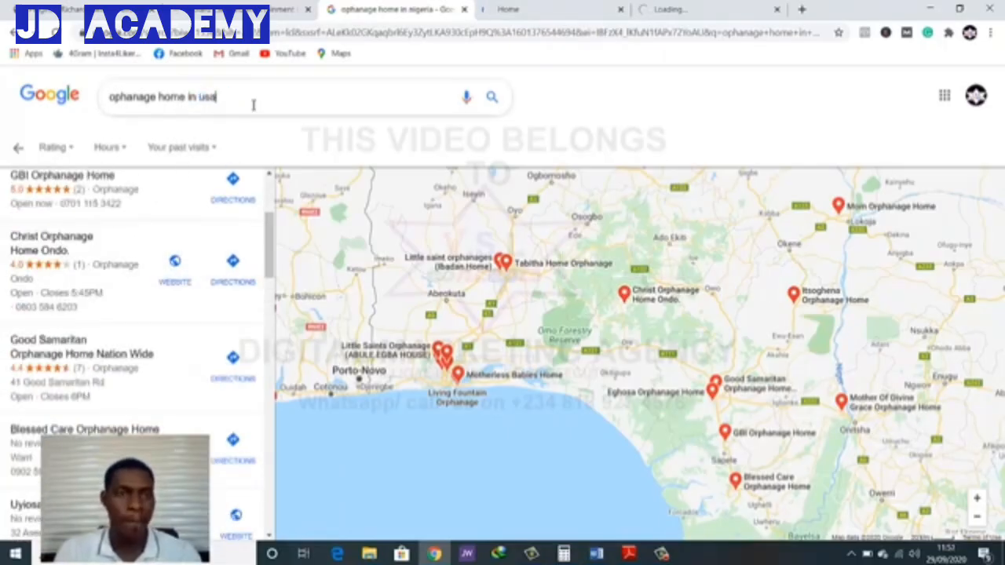
key("Return")
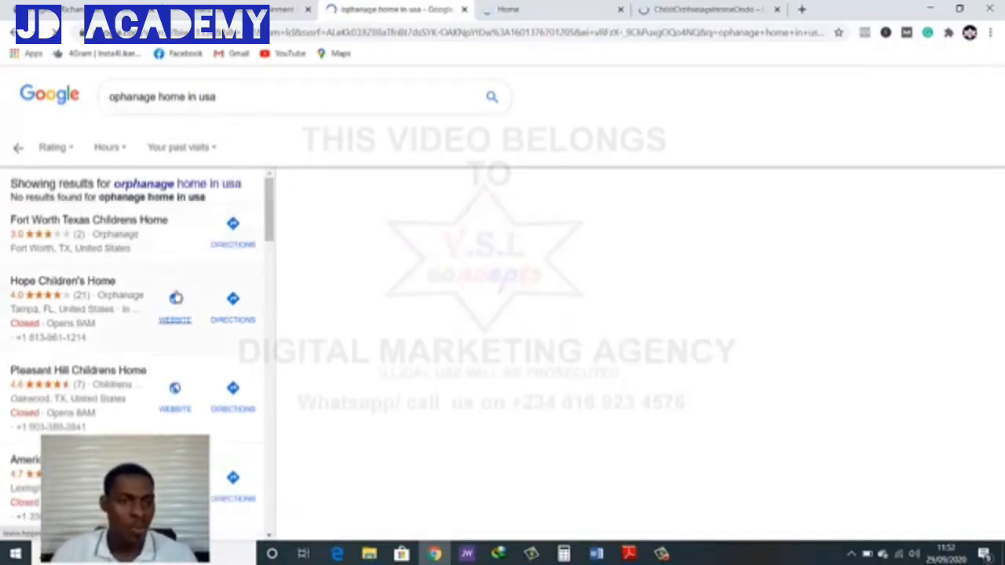
Open the websites of Hope Children's Home, Pleasant Hill Childrens Home and American Childrens Home in new tabs
right_click(186, 317)
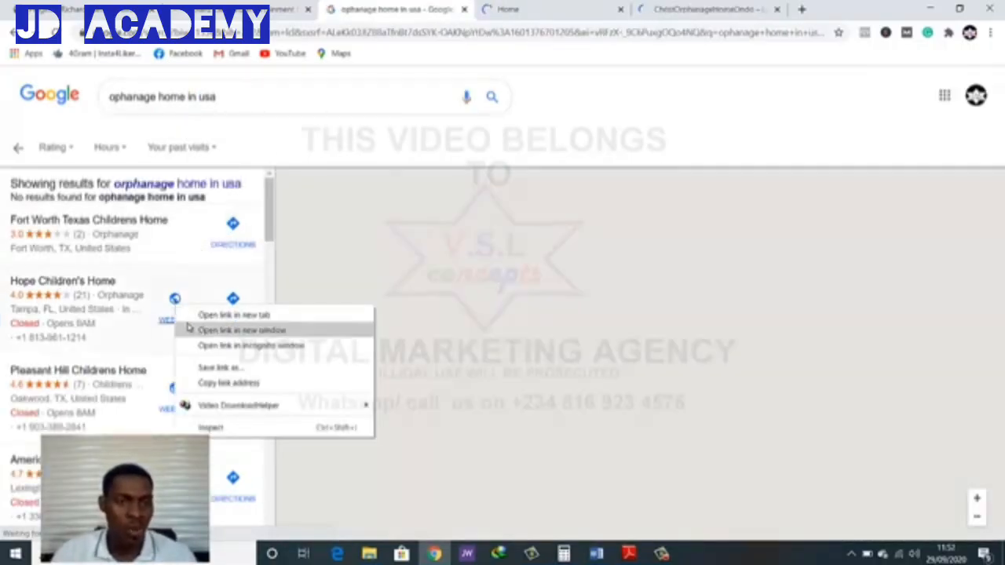
left_click(196, 317)
scroll(148, 357, "down", 2)
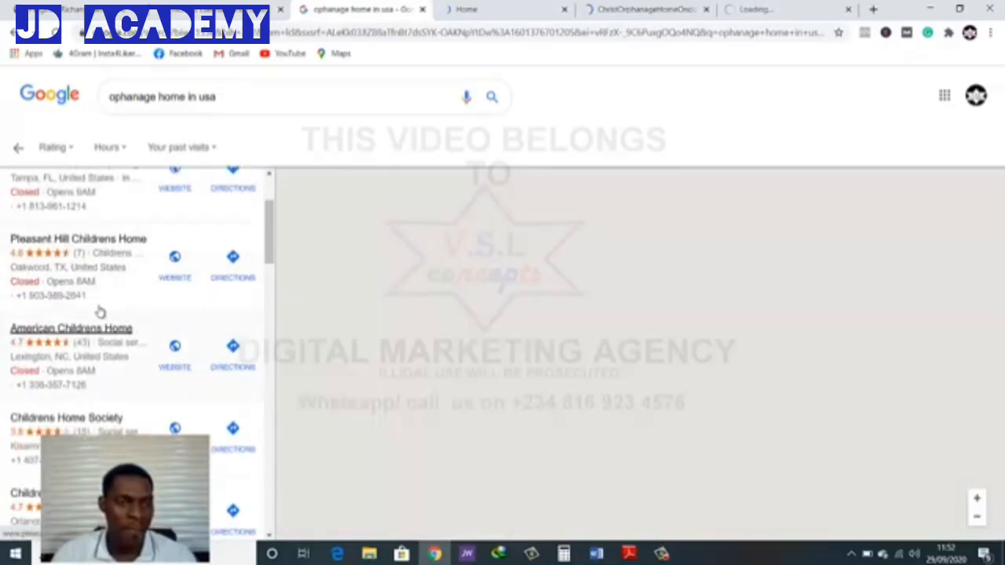
right_click(174, 276)
left_click(200, 282)
right_click(168, 367)
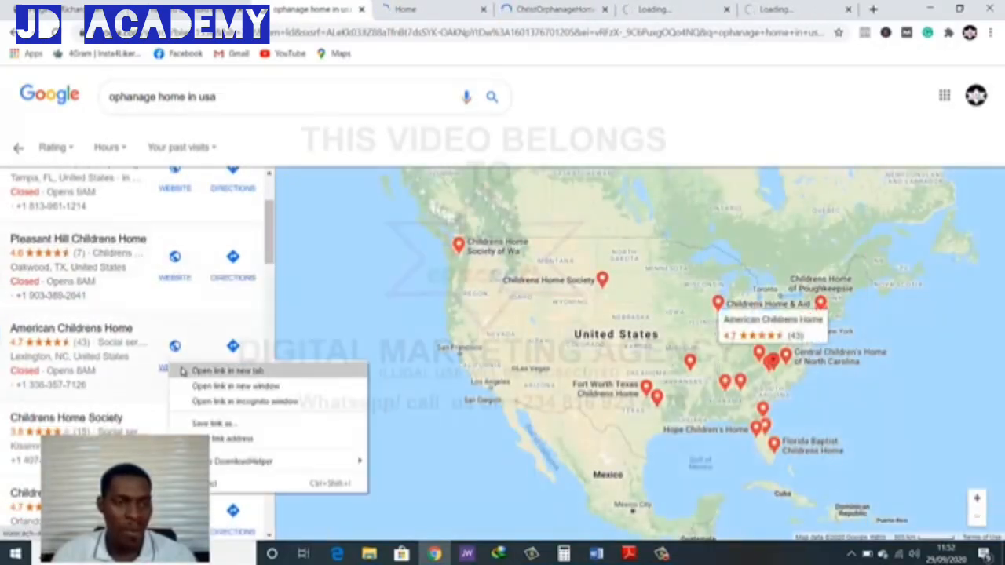
left_click(196, 370)
View the Edo Orphanage Home homepage, highlighting its "Building Them Up" banner heading and advancing the slides
left_click(376, 5)
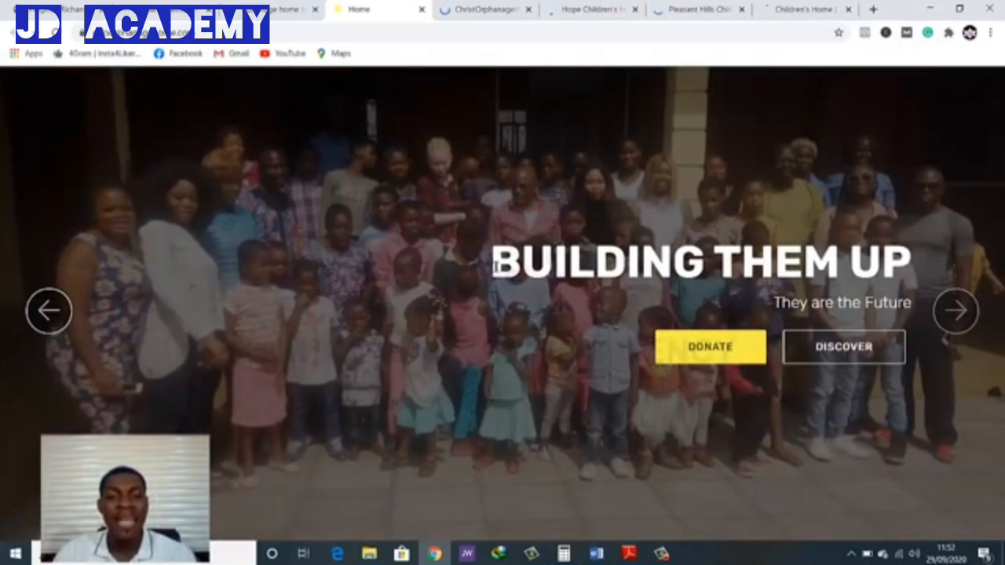
left_click_drag(495, 267, 910, 267)
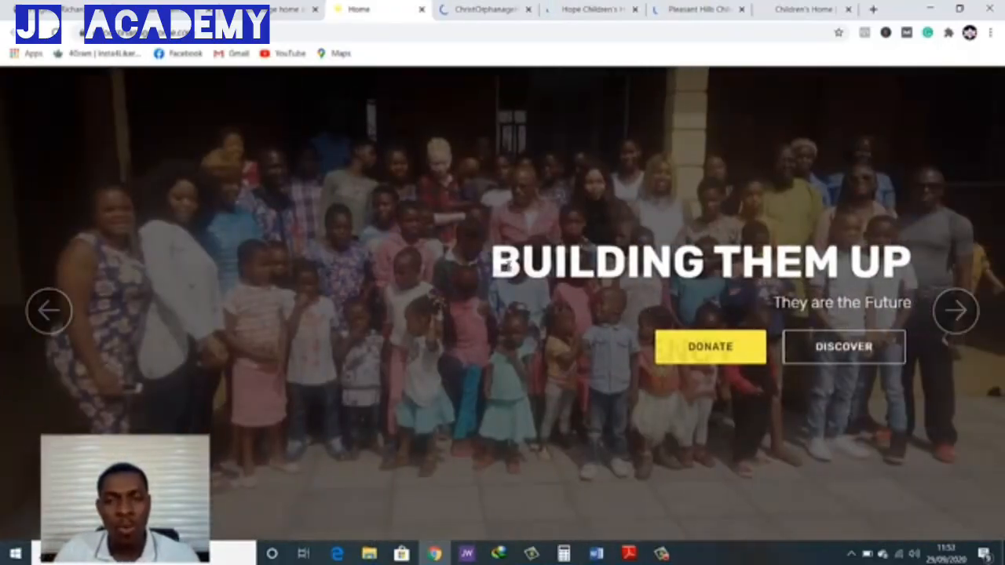
left_click_drag(509, 265, 805, 283)
left_click(683, 309)
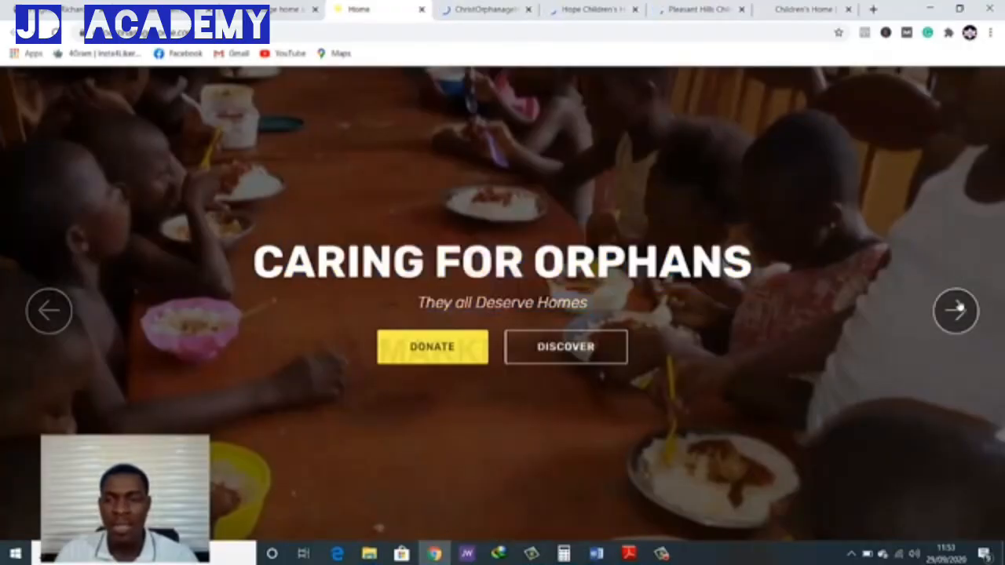
left_click(954, 310)
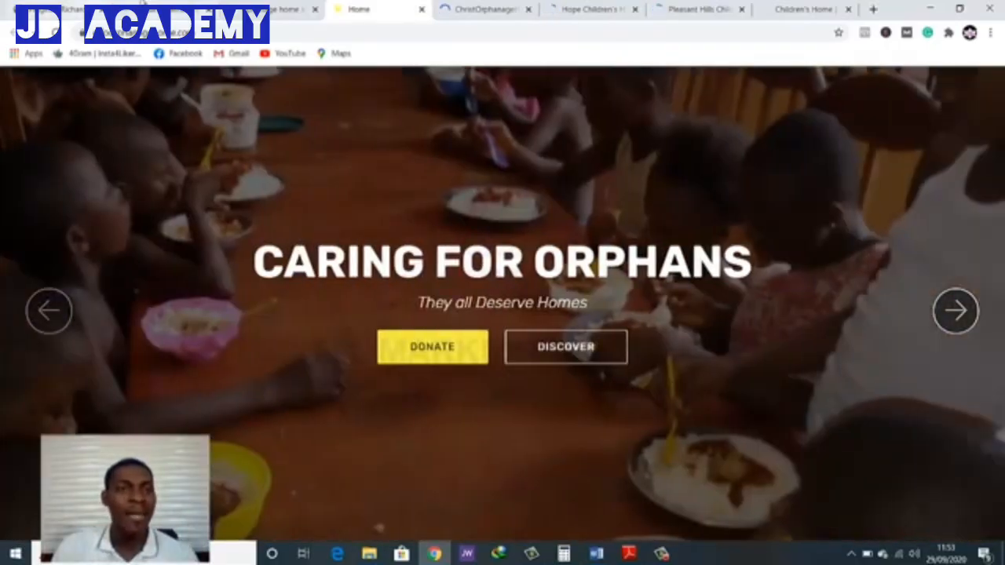
Compare the Lifeline template's homepage with the Edo Orphanage Home site and return to the latter
left_click(143, 6)
scroll(313, 229, "down", 5)
scroll(312, 231, "up", 5)
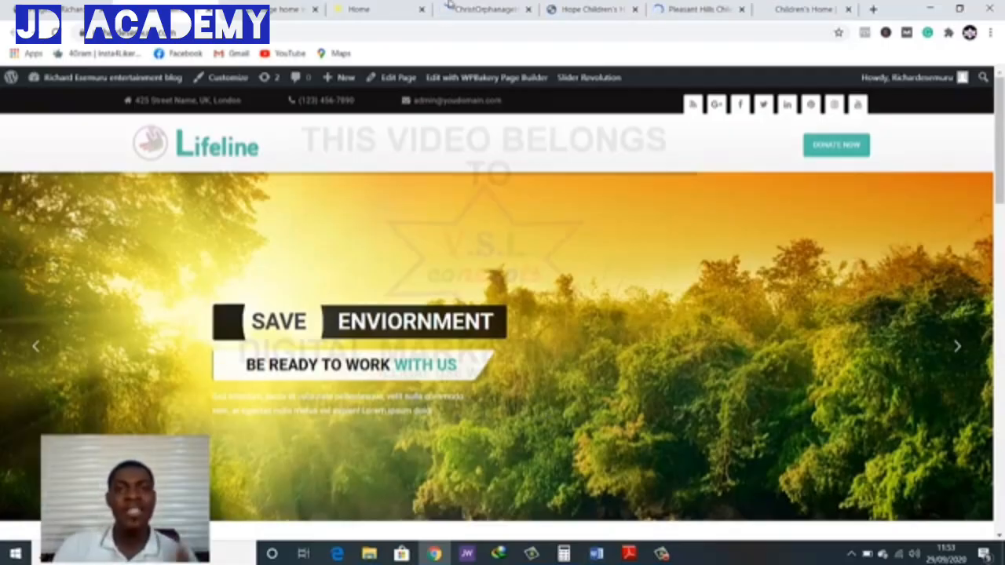
left_click(369, 9)
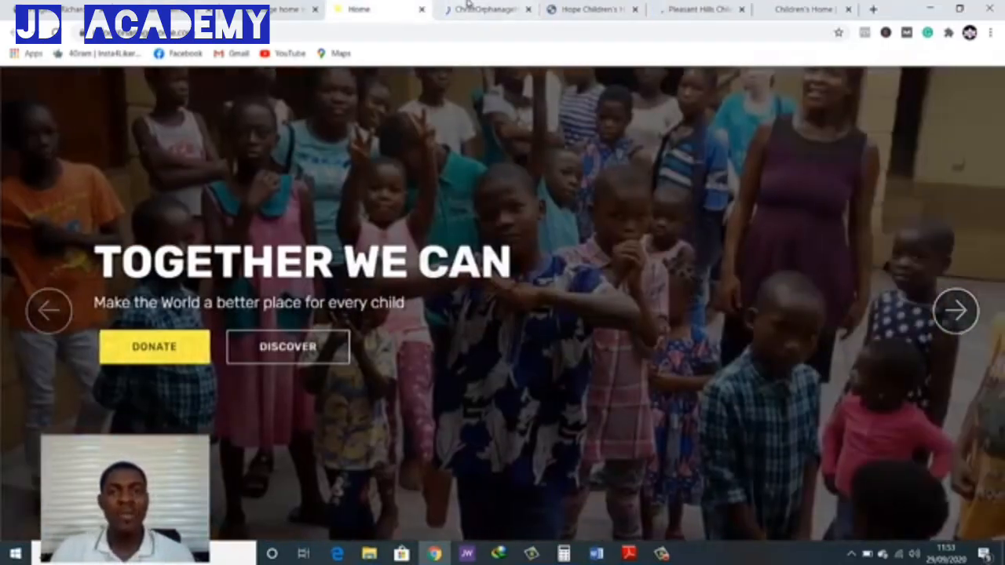
Examine the Christ Orphanage Home Ondo homepage, including its header, navigation and banner slides
left_click(468, 6)
scroll(529, 157, "down", 1)
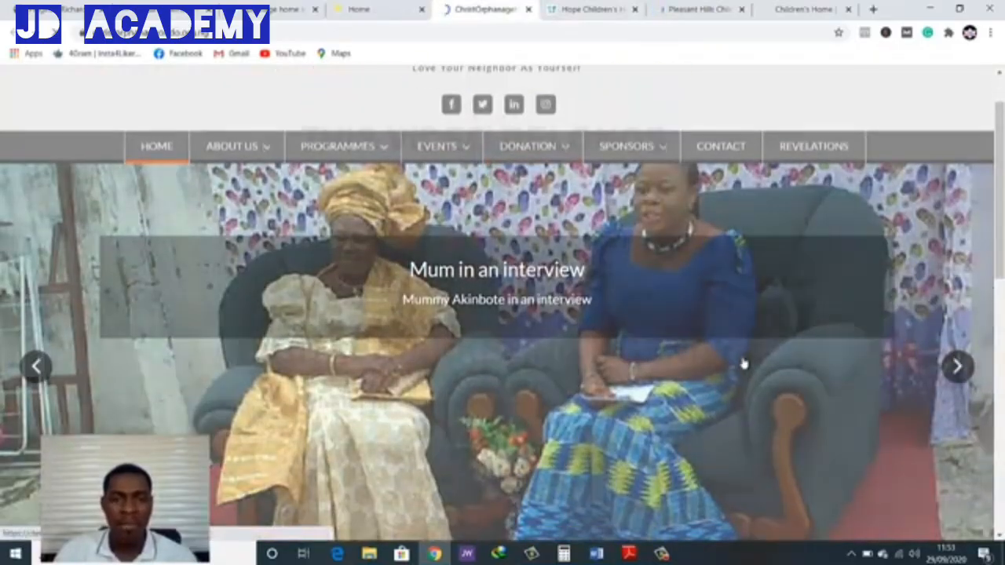
scroll(743, 364, "down", 4)
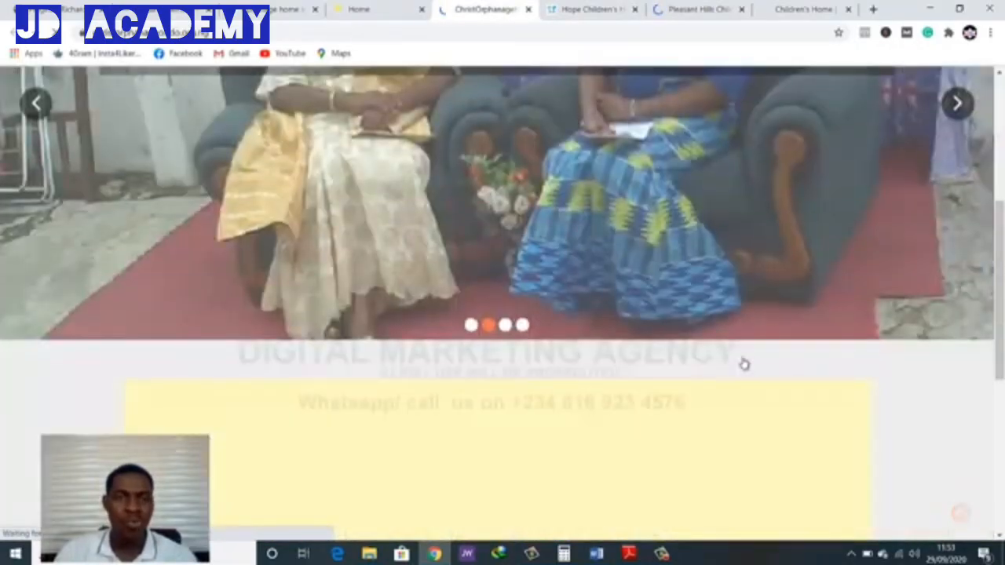
scroll(744, 363, "up", 2)
left_click(968, 244)
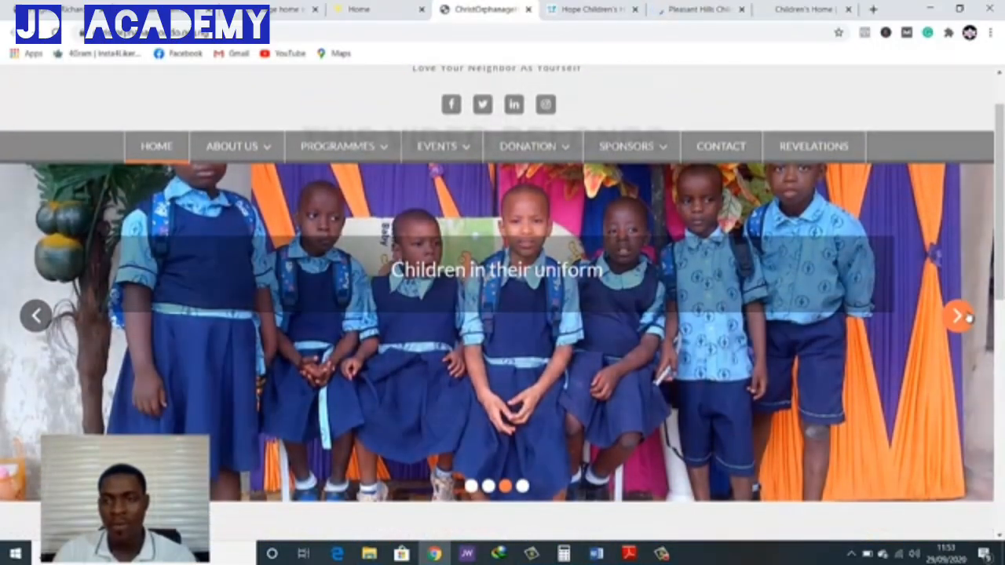
left_click(968, 316)
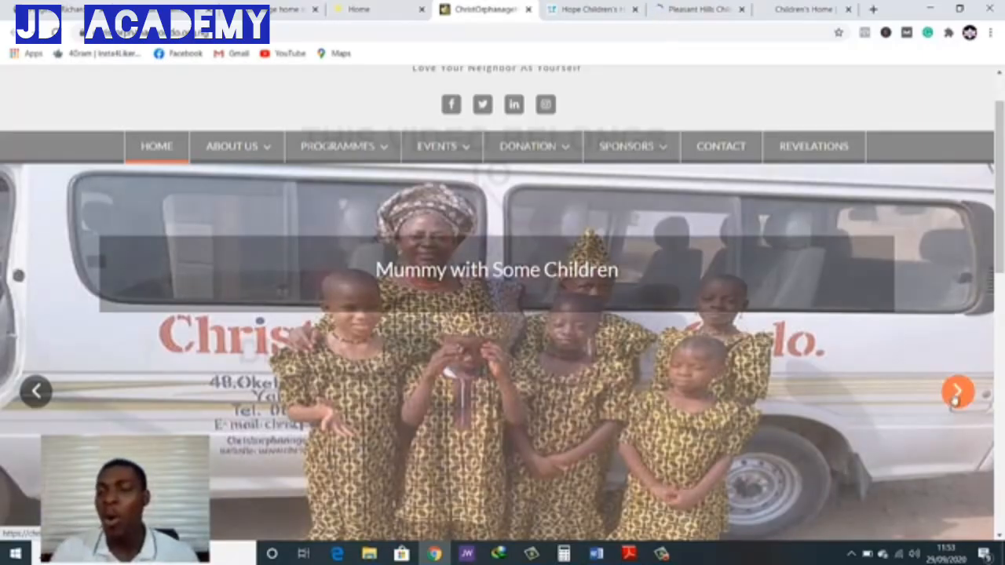
left_click(956, 391)
scroll(762, 412, "down", 2)
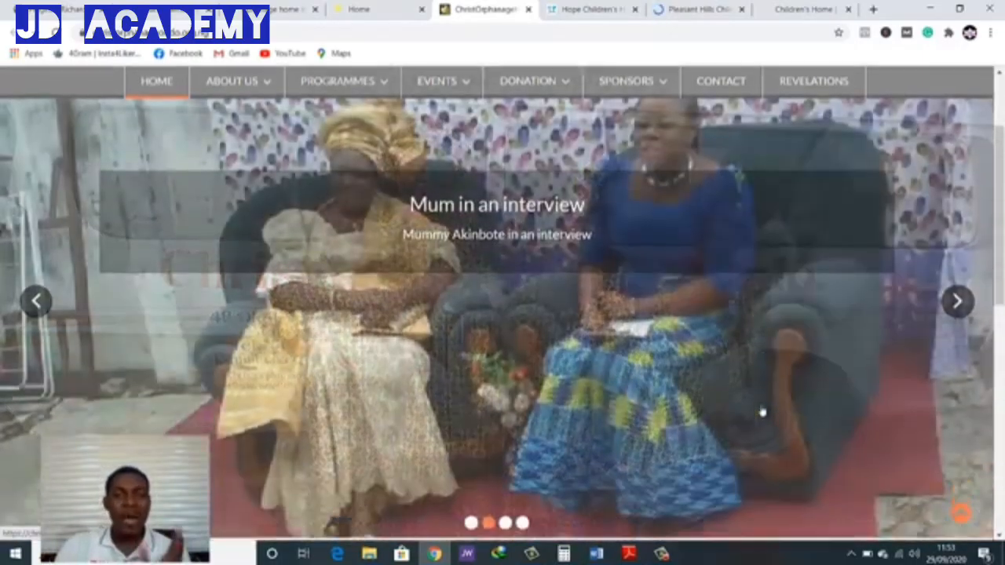
scroll(762, 412, "up", 2)
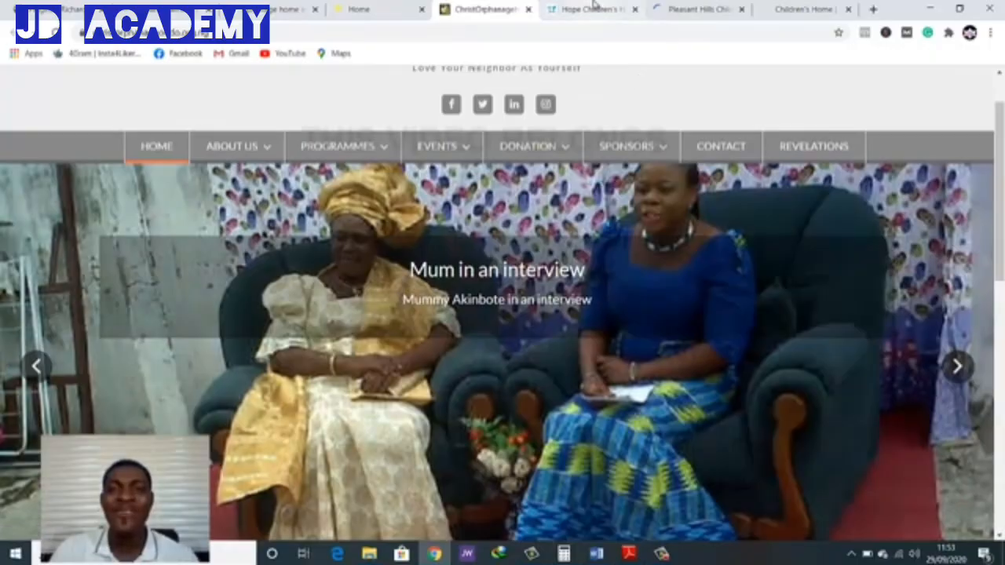
Switch to the Hope Children's Home website and examine its homepage banner
left_click(594, 8)
scroll(584, 437, "down", 3)
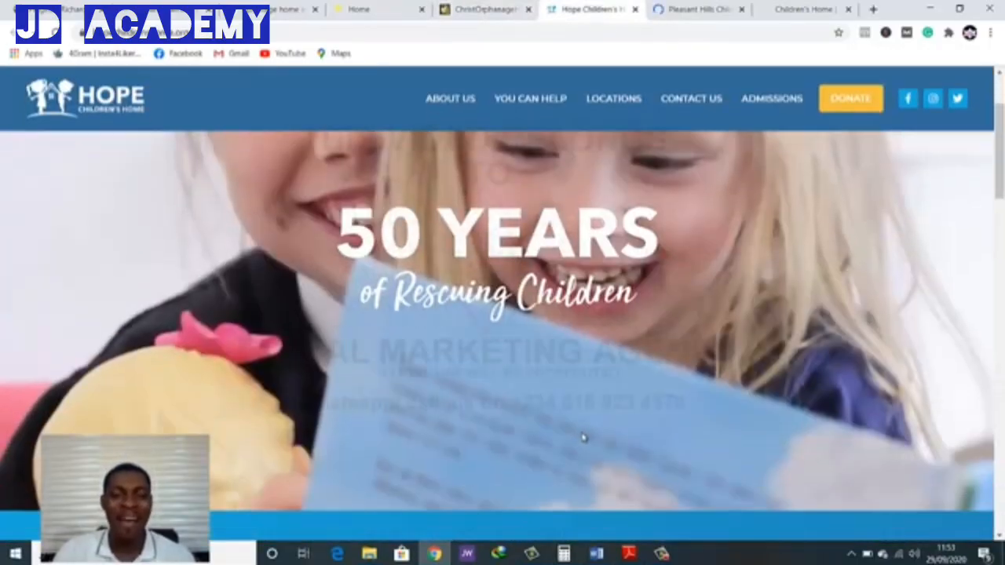
scroll(429, 347, "up", 1)
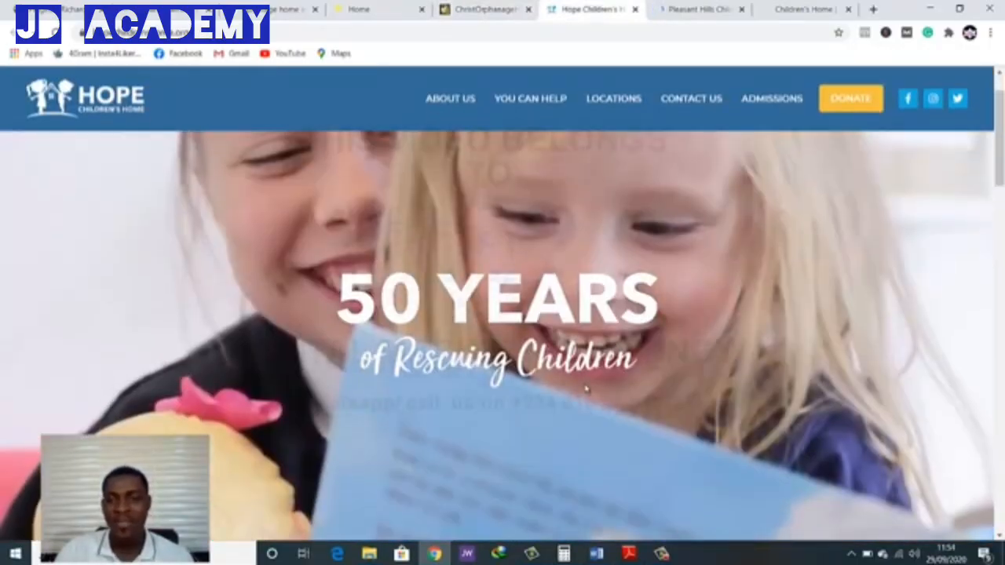
Examine the Hope Children's Home homepage from the banner through the sign-up form, locations, director's message and newsletter to the footer
scroll(585, 390, "down", 3)
scroll(563, 390, "up", 1)
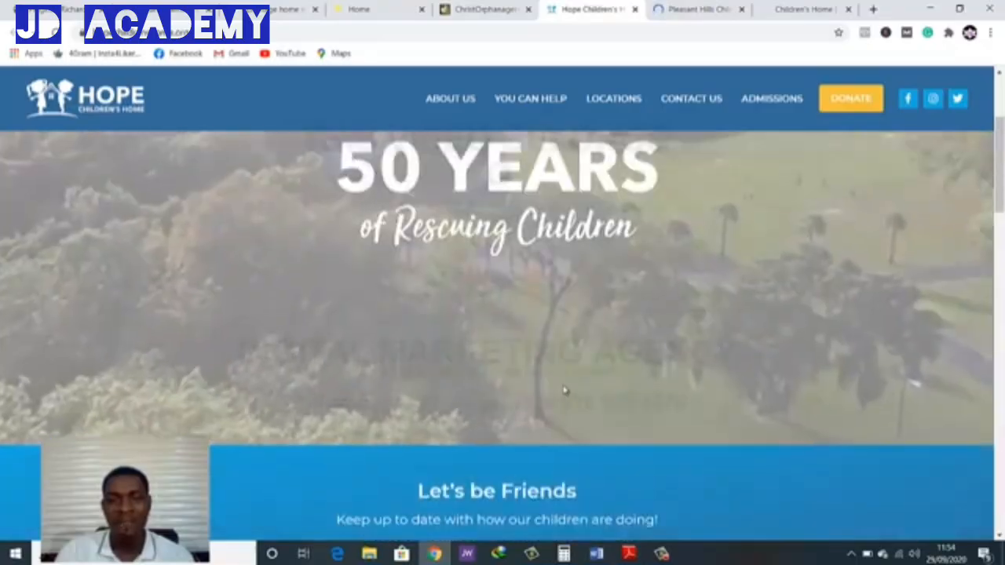
scroll(564, 390, "up", 1)
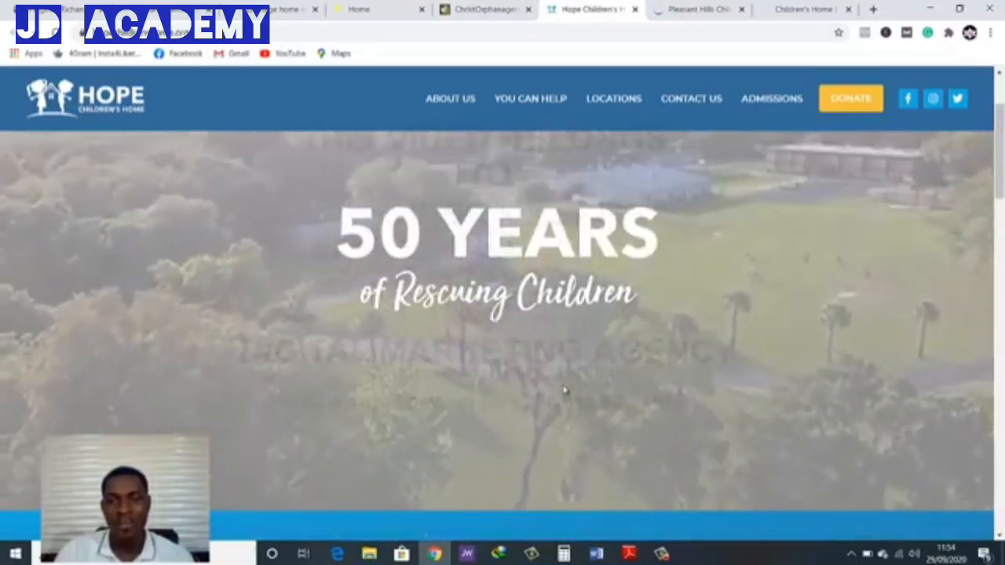
scroll(564, 390, "down", 2)
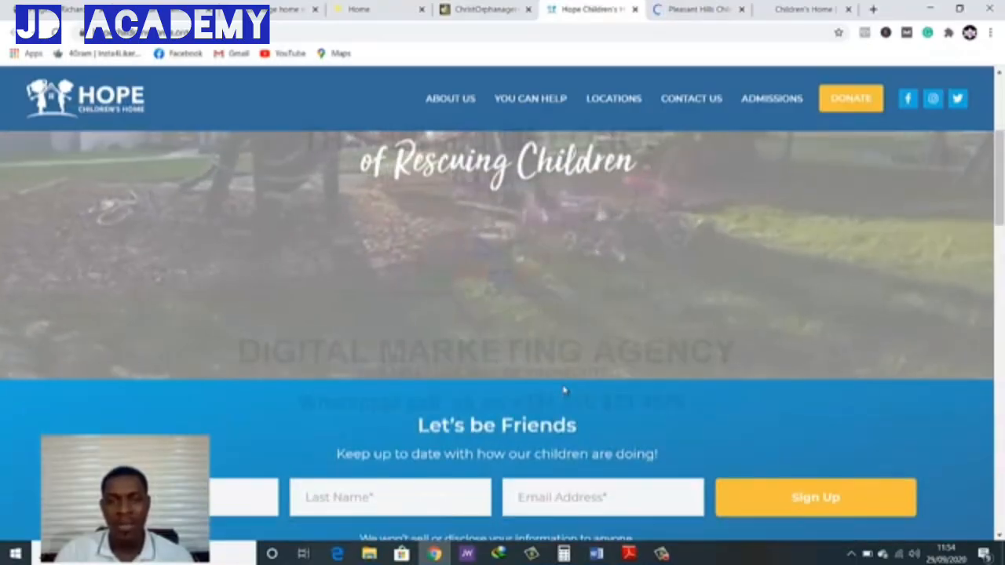
scroll(563, 390, "down", 6)
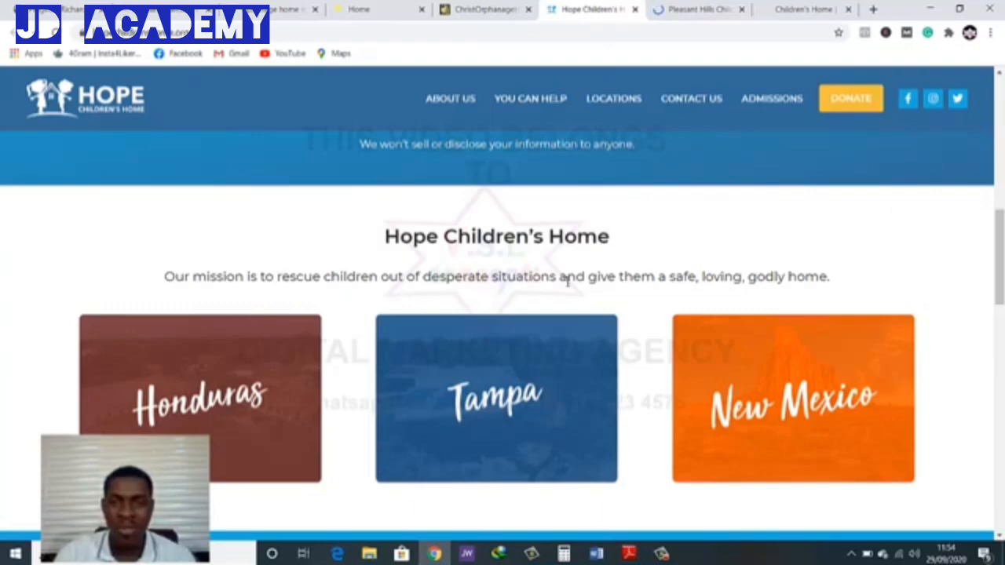
scroll(765, 272, "down", 2)
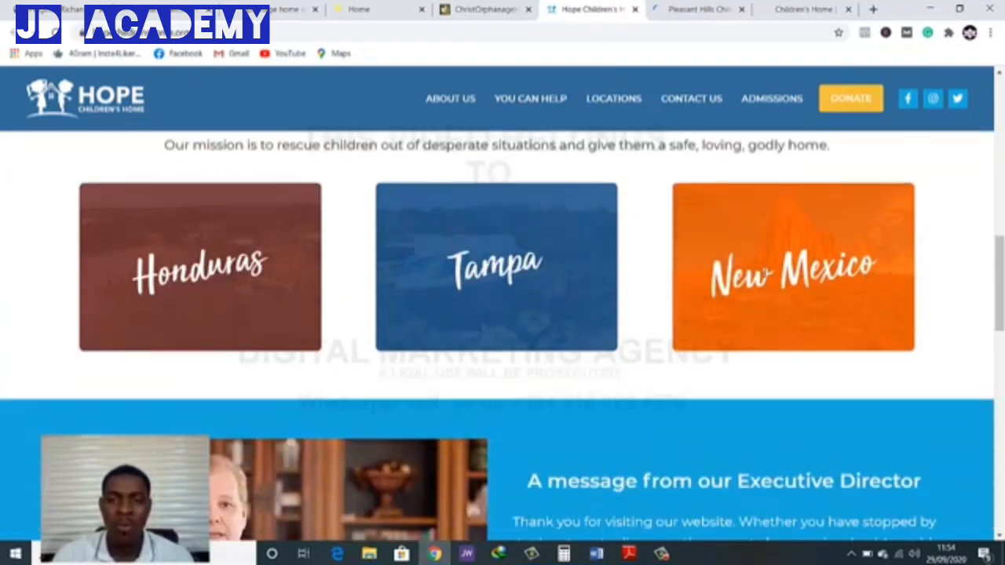
scroll(652, 248, "up", 2)
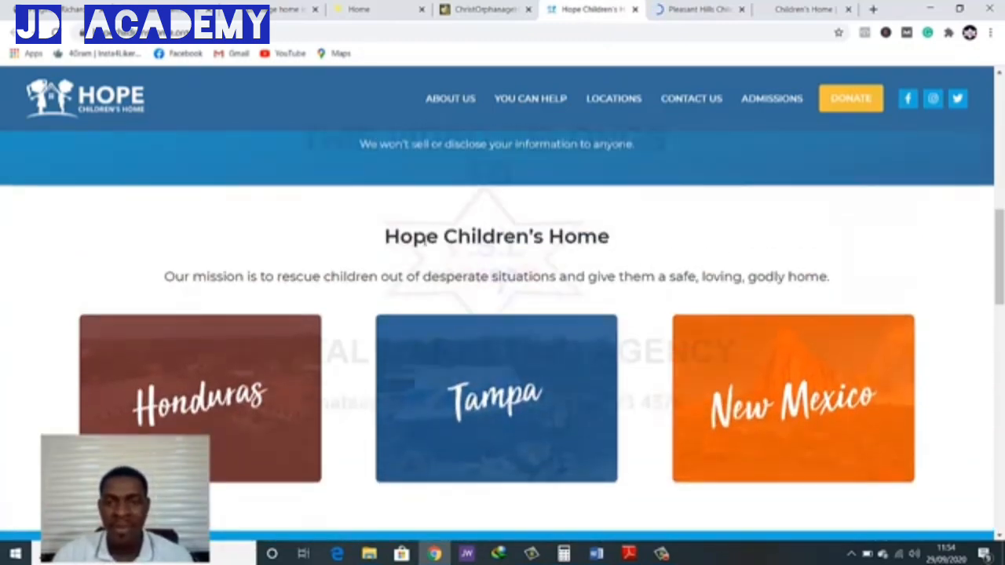
scroll(579, 298, "down", 5)
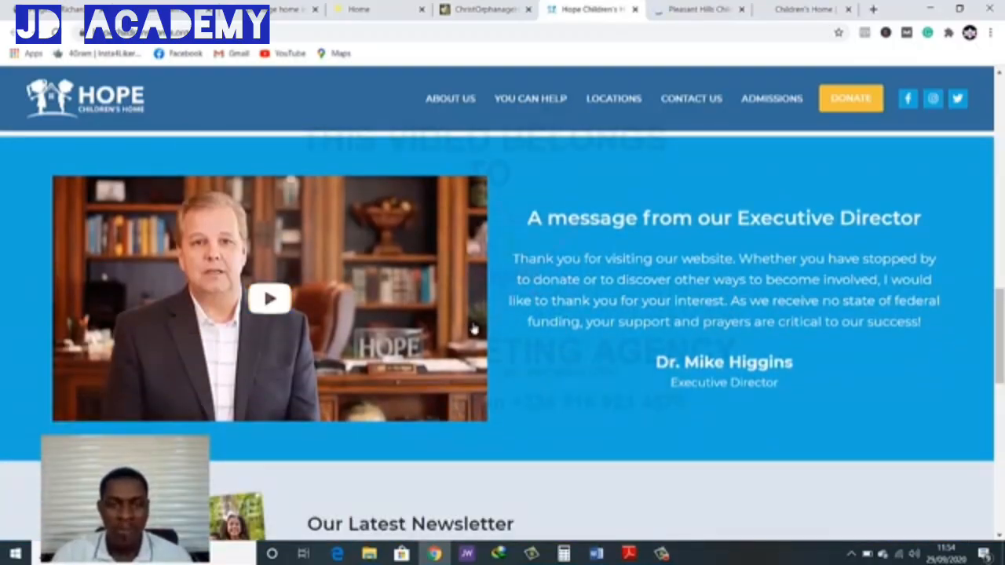
scroll(623, 284, "down", 2)
scroll(522, 291, "up", 2)
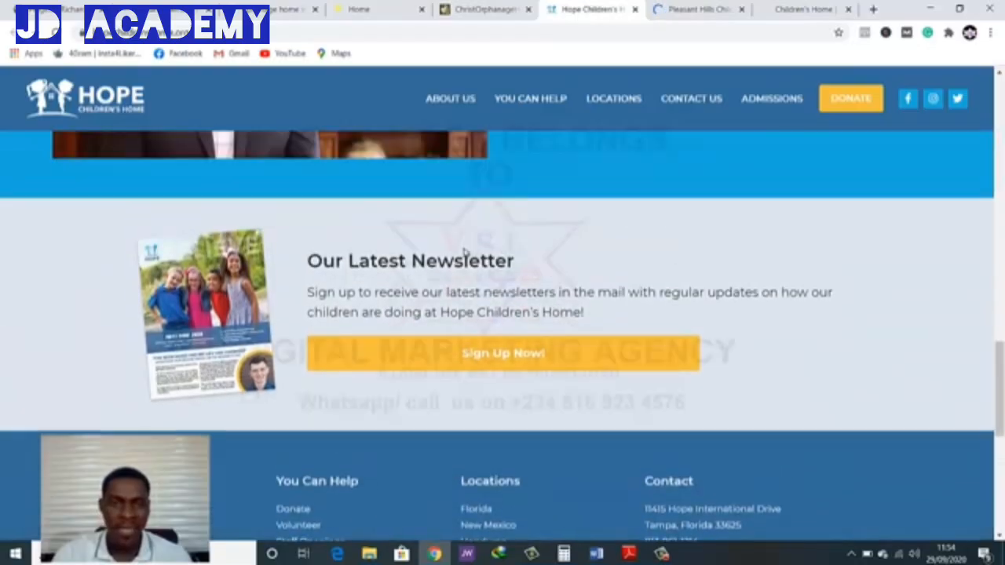
scroll(534, 316, "down", 3)
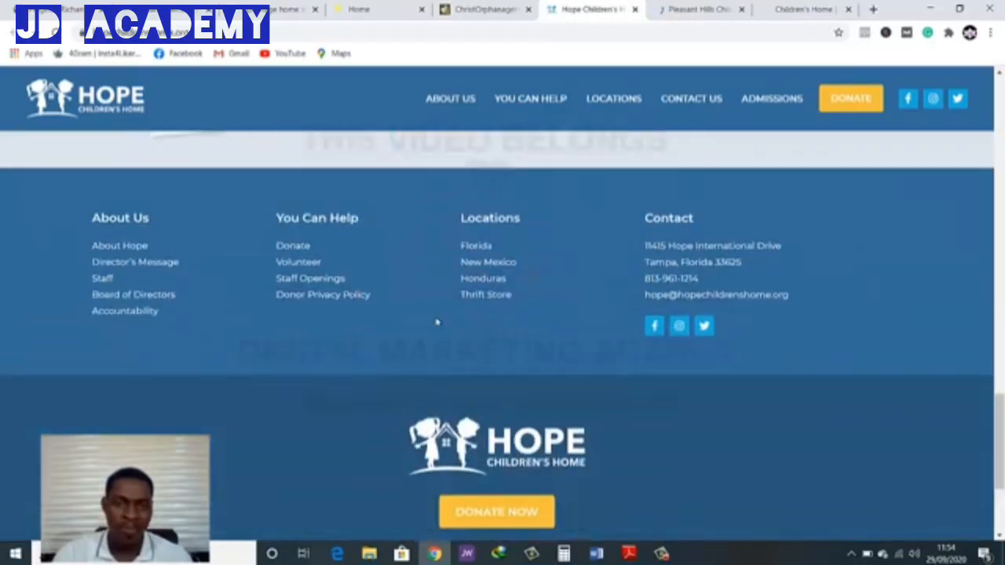
scroll(568, 321, "down", 1)
Switch to the Pleasant Hills Children's Home website and examine its banner and the six homepage content blocks
left_click(679, 6)
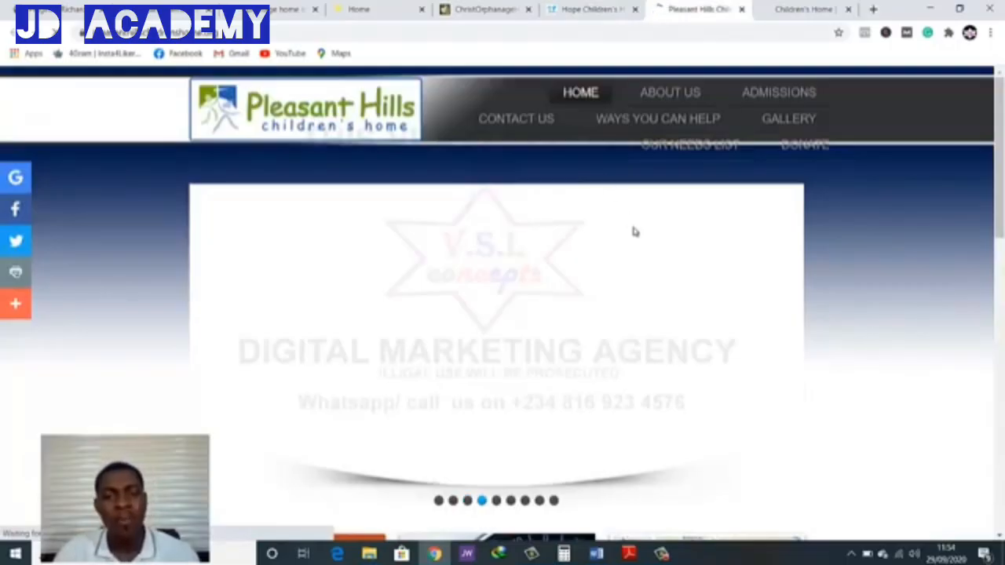
scroll(632, 228, "down", 5)
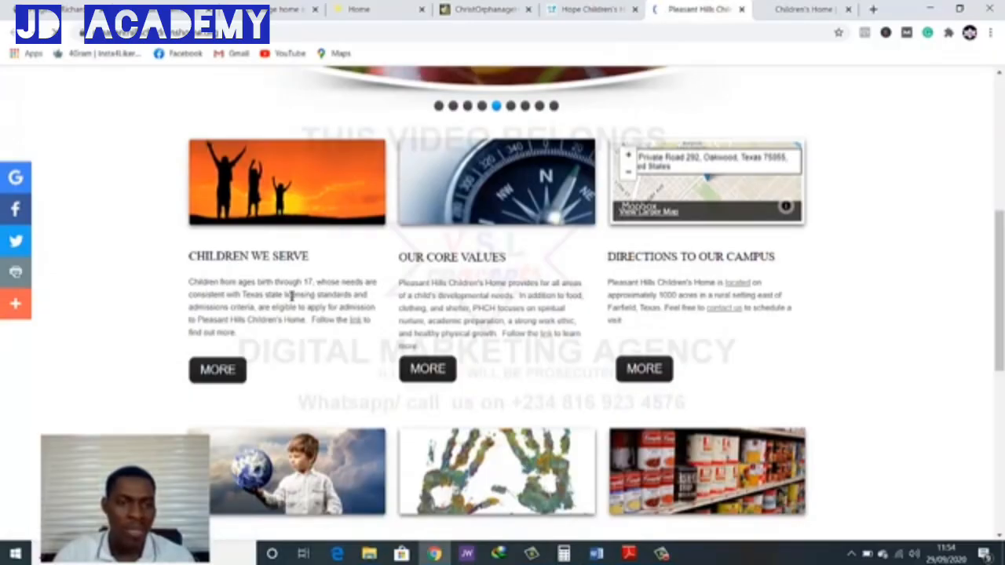
scroll(263, 368, "down", 2)
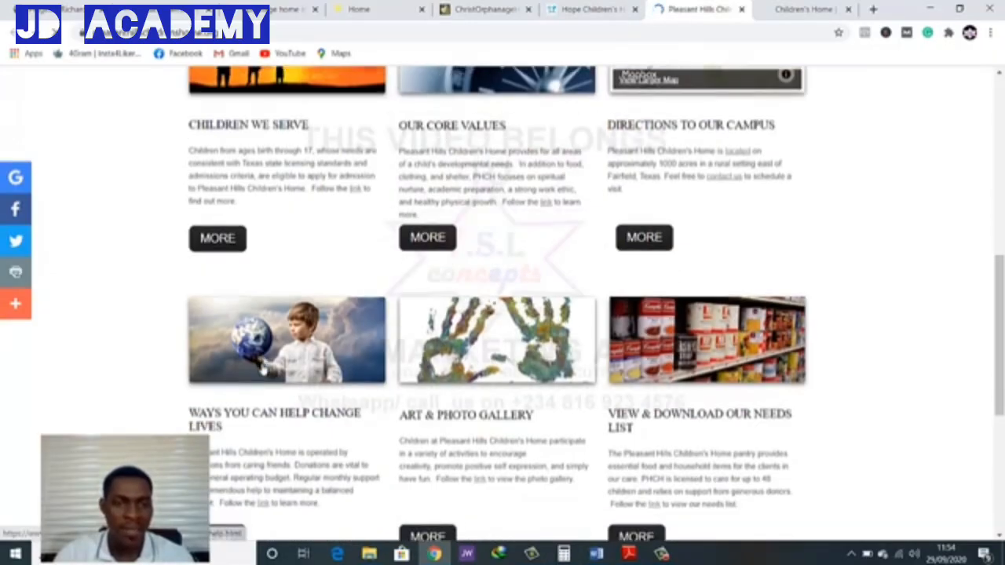
scroll(320, 412, "down", 4)
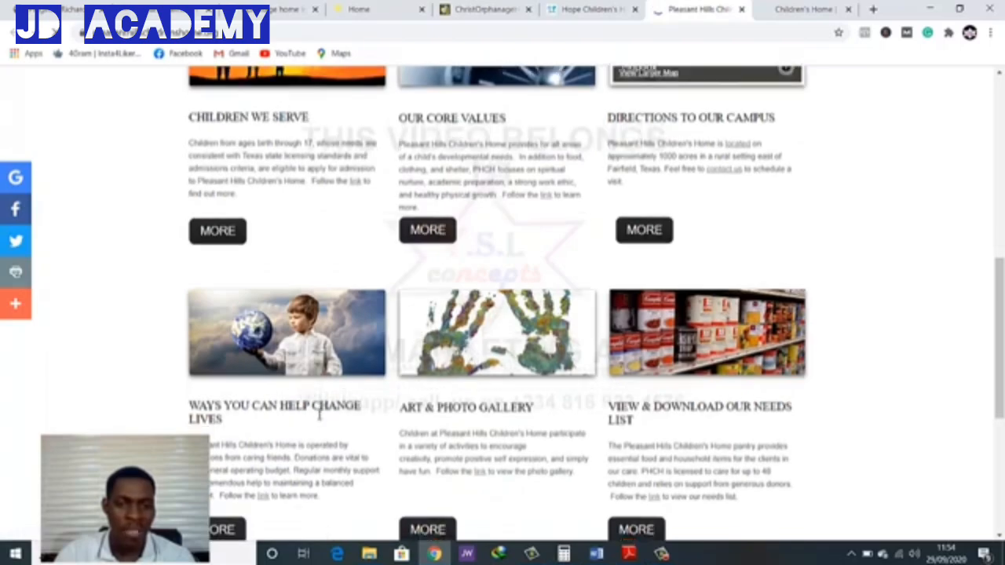
scroll(222, 282, "up", 5)
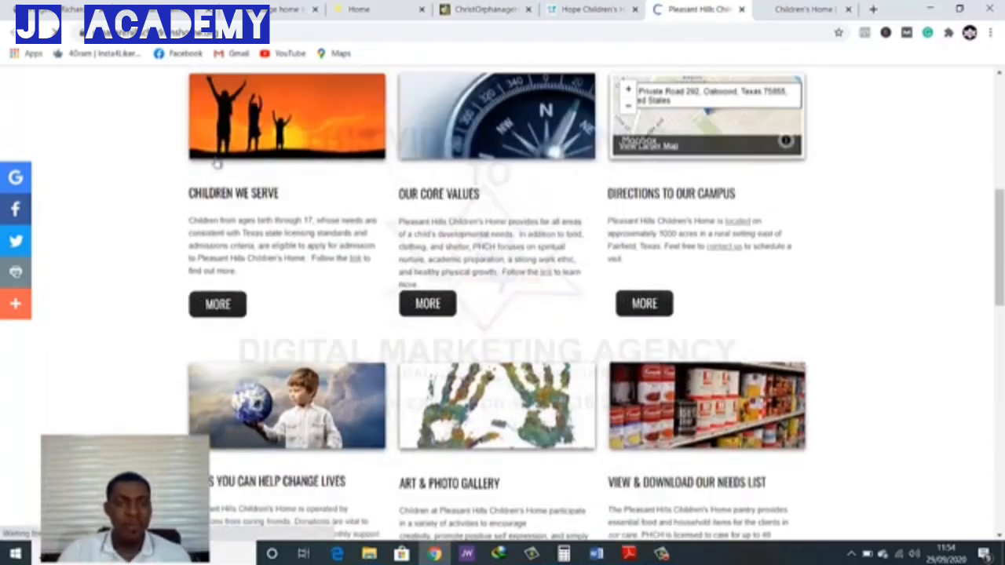
scroll(706, 456, "down", 1)
scroll(706, 456, "down", 1)
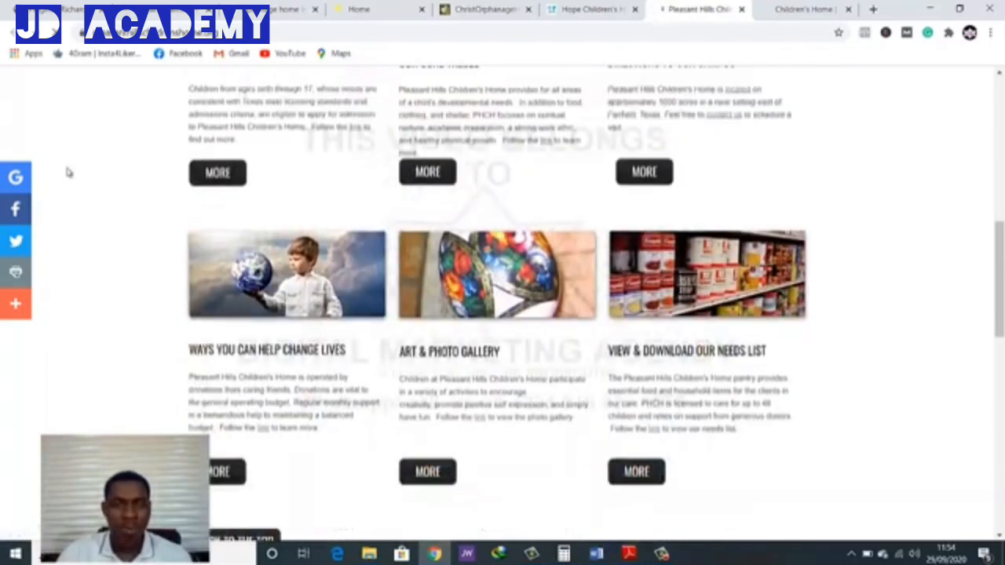
Compare the Lifeline template's homepage with the open children's home websites and return to the Pleasant Hills site
left_click(436, 301)
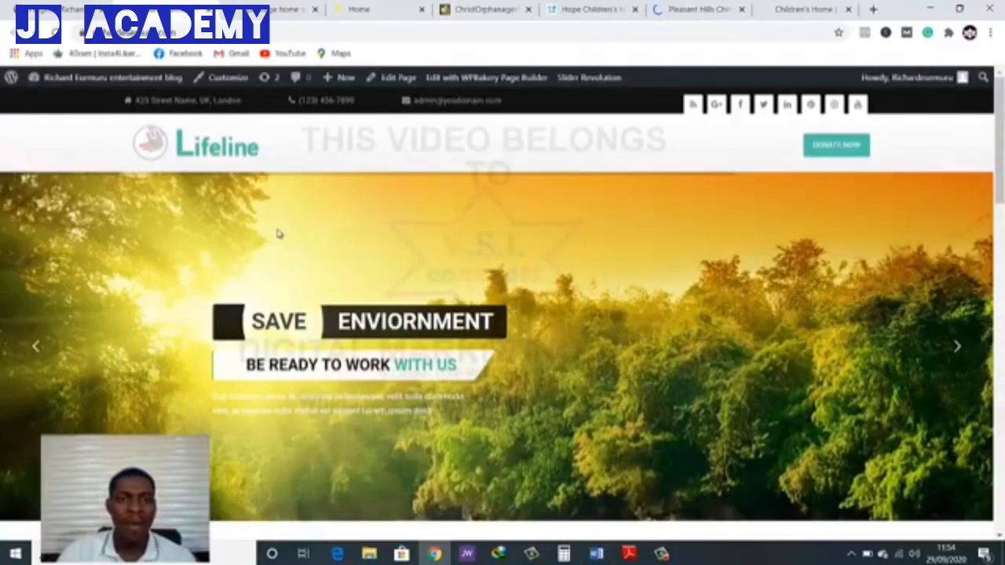
scroll(526, 328, "down", 5)
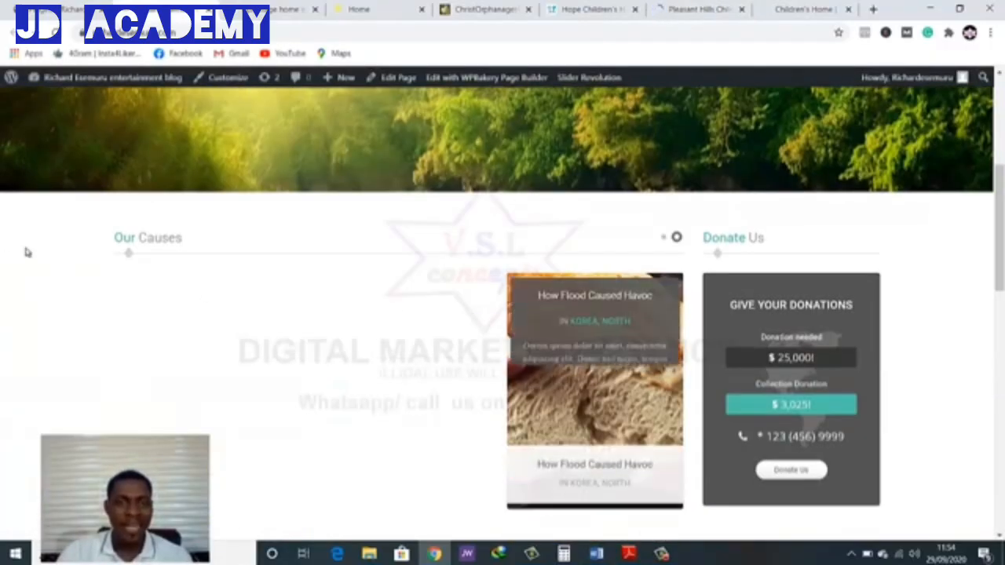
left_click(494, 9)
left_click(590, 6)
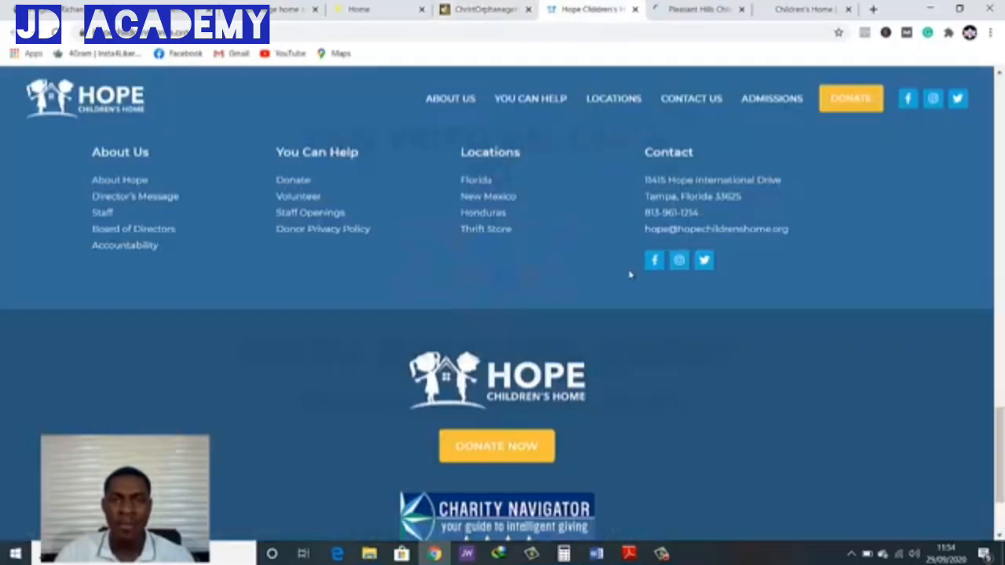
scroll(630, 274, "up", 3)
left_click(691, 9)
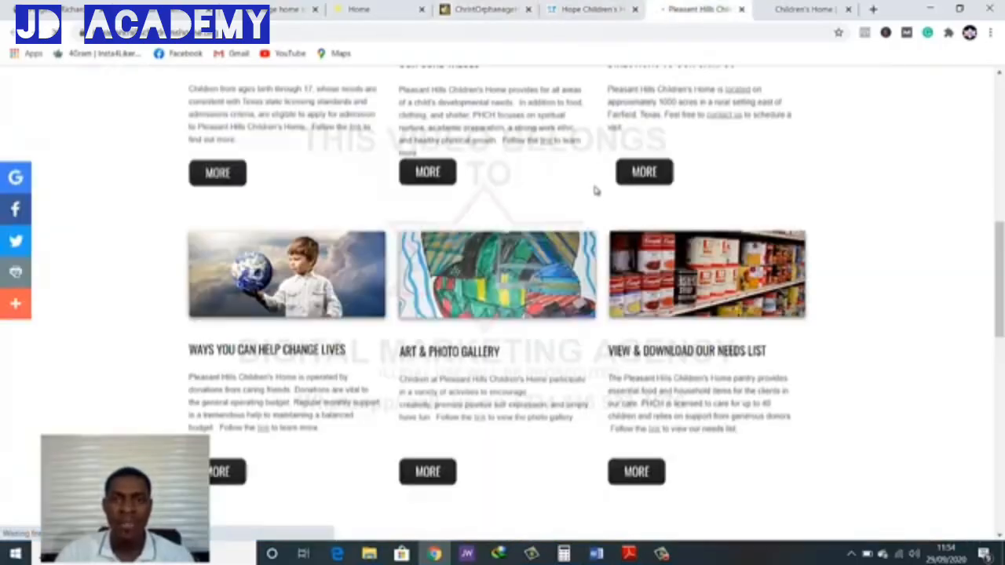
left_click(792, 9)
left_click(702, 9)
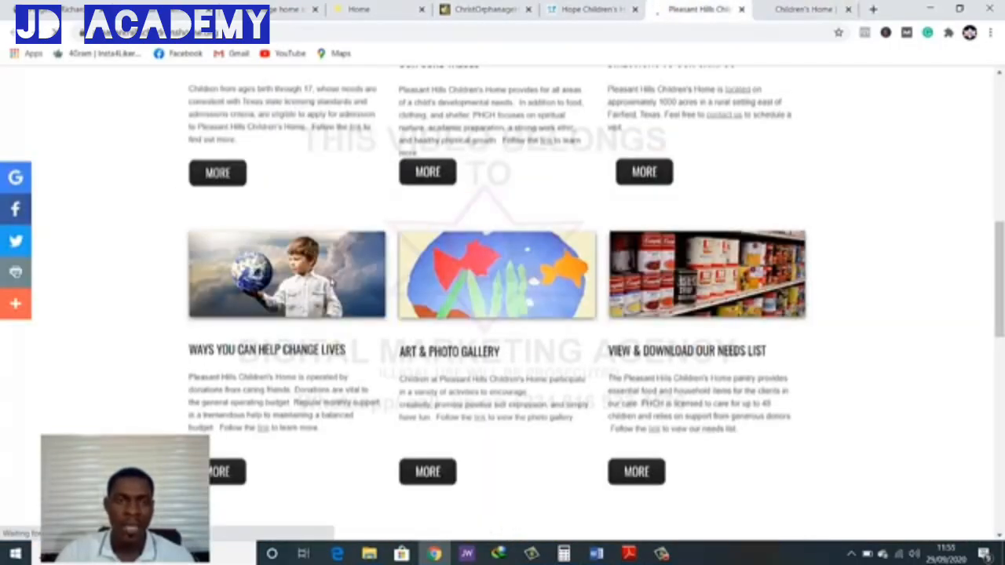
Review the Pleasant Hills homepage blocks again, from the campus directions to the needs list
scroll(161, 234, "up", 4)
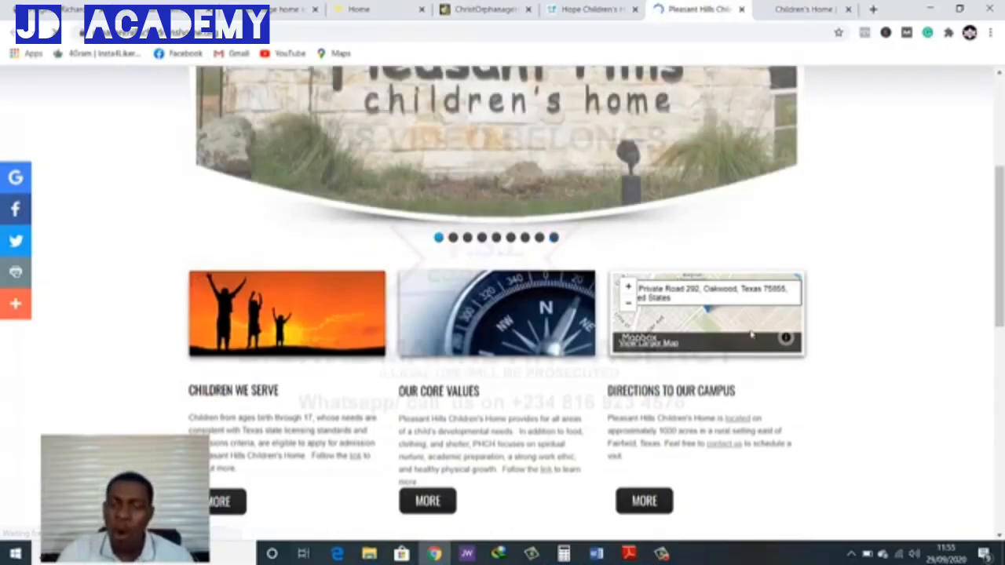
scroll(719, 436, "down", 3)
scroll(719, 435, "down", 1)
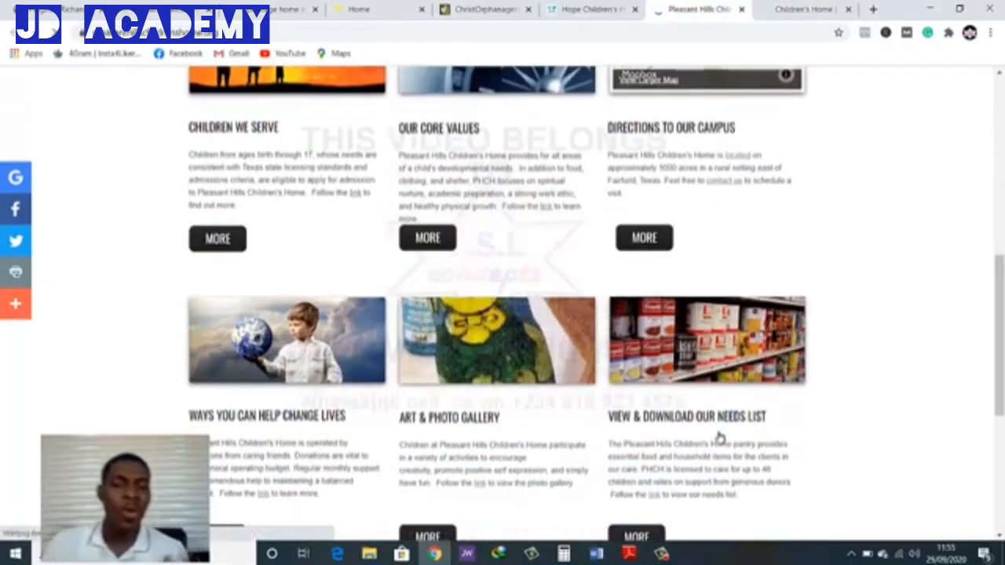
scroll(718, 428, "down", 2)
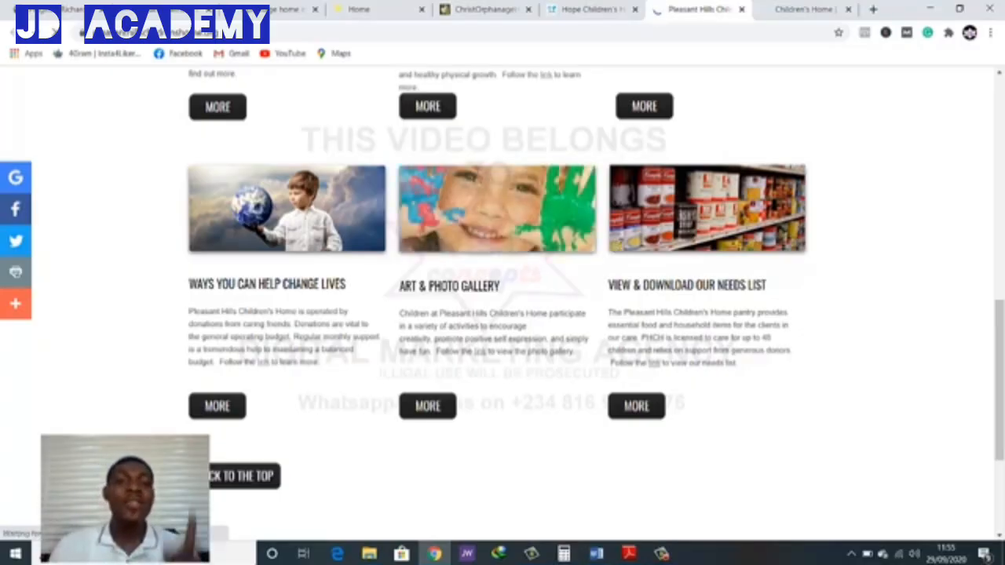
left_click(353, 10)
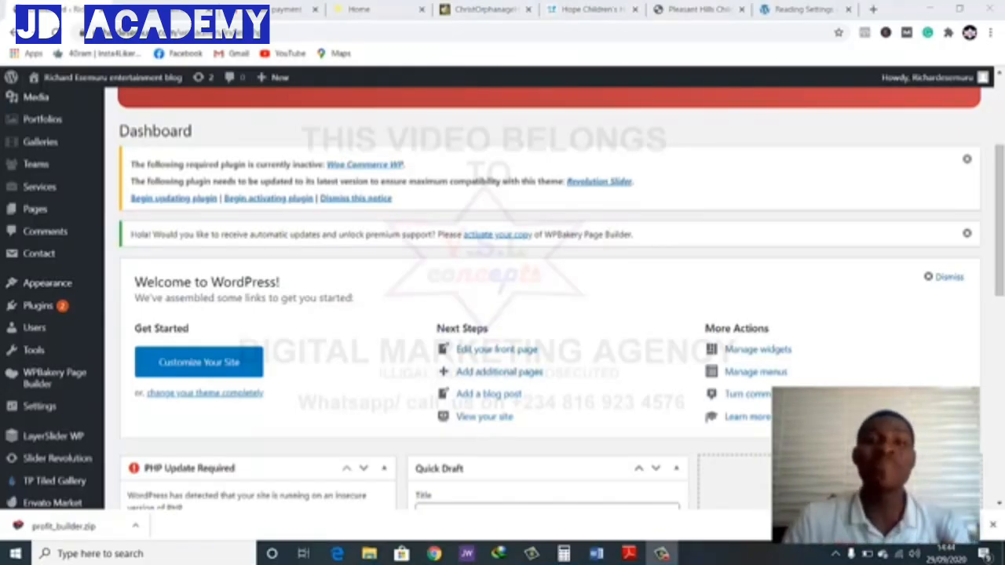
Open the list of installed plugins from the WordPress dashboard
scroll(561, 431, "down", 3)
mouse_move(17, 264)
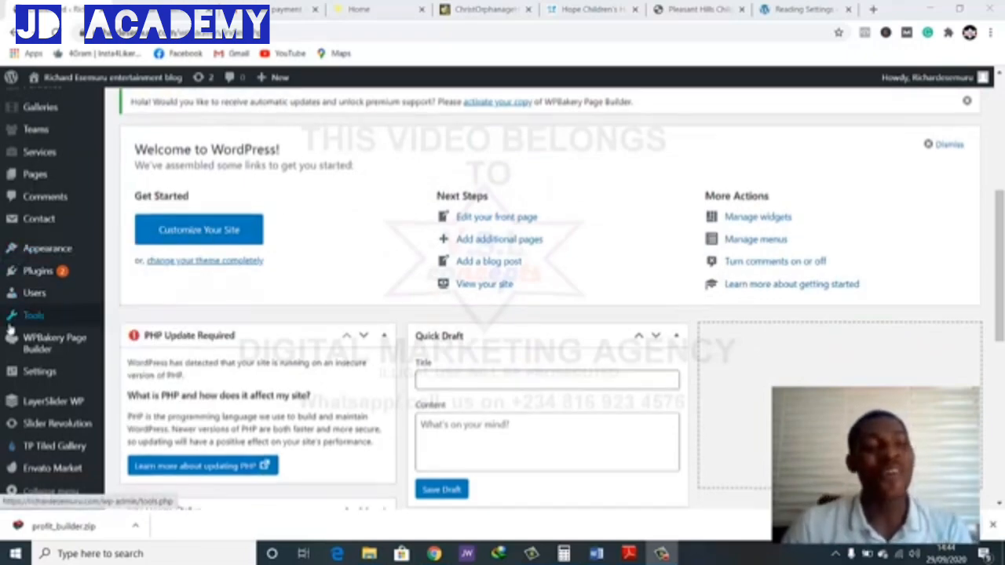
scroll(9, 331, "down", 3)
mouse_move(47, 430)
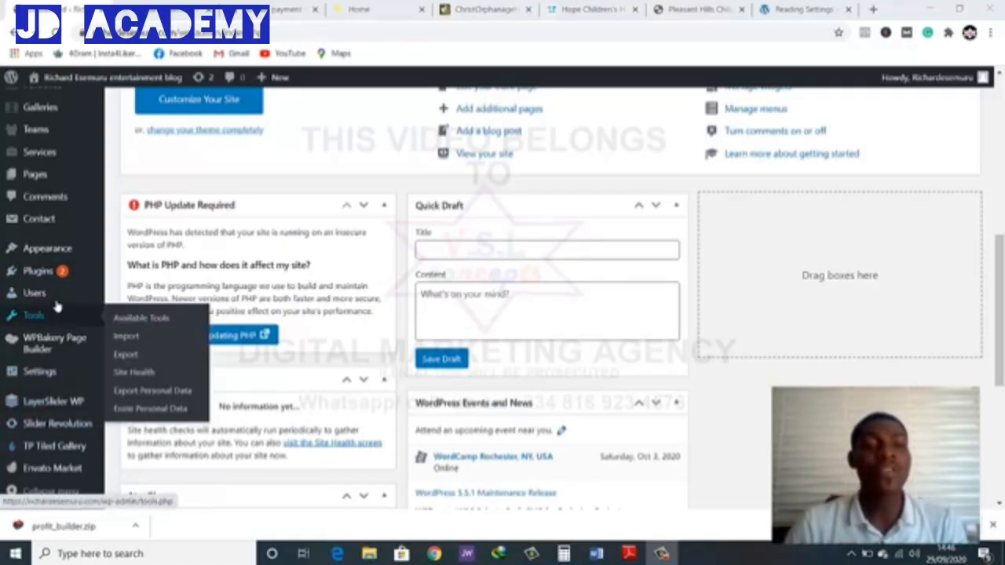
mouse_move(60, 275)
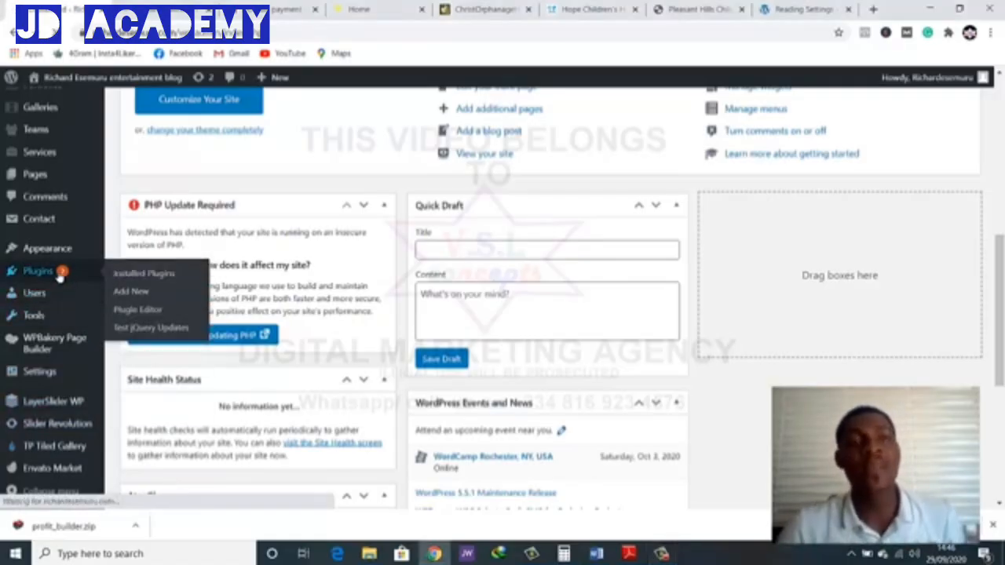
left_click(60, 277)
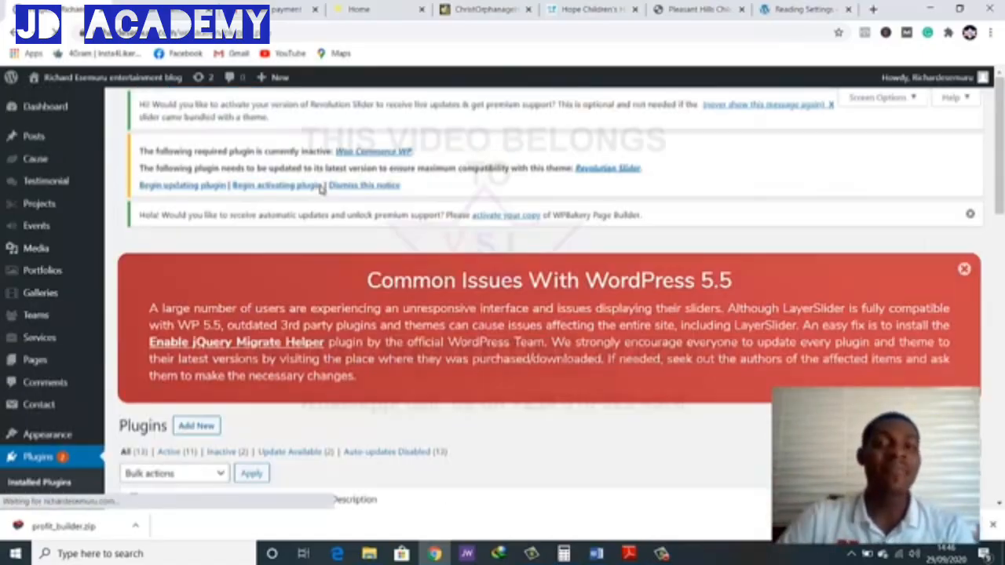
Find the Slider Revolution plugin among the installed plugins and deactivate it
scroll(320, 190, "down", 15)
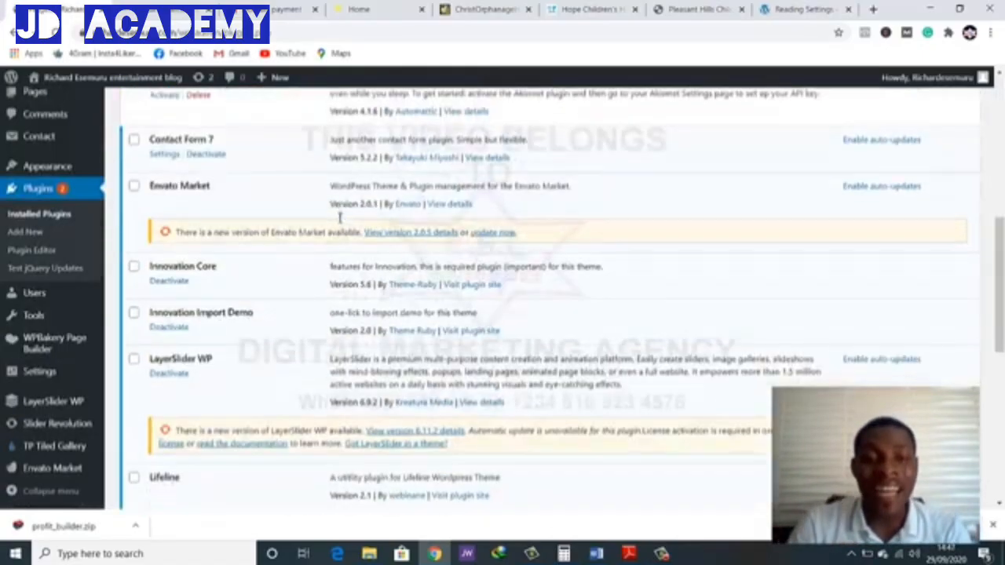
scroll(216, 287, "down", 2)
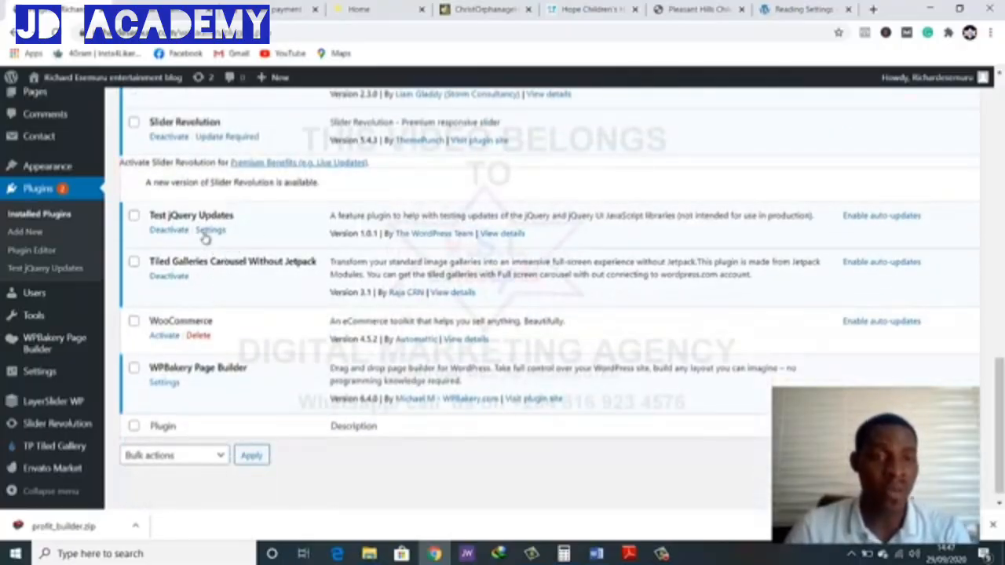
scroll(196, 259, "up", 3)
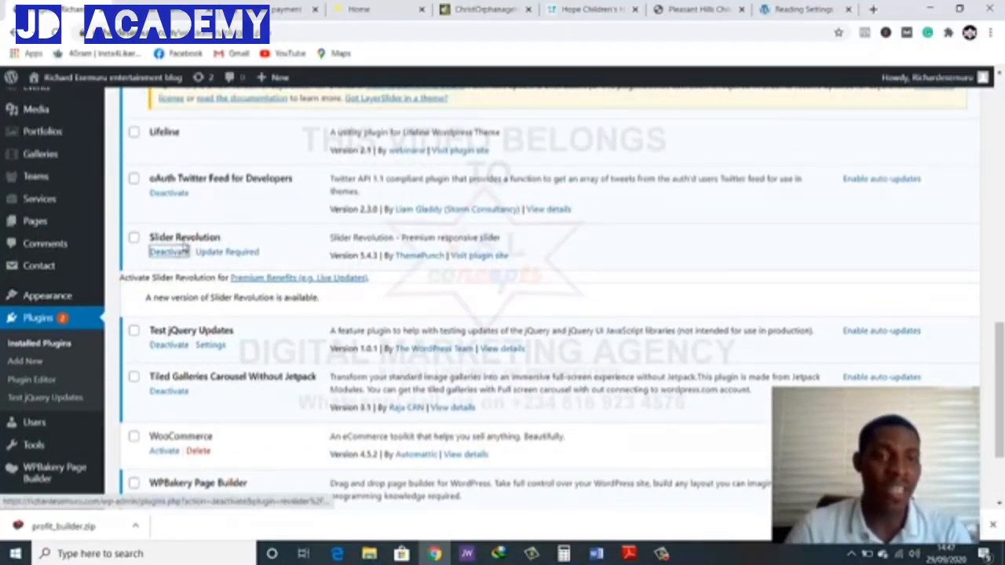
scroll(273, 227, "up", 7)
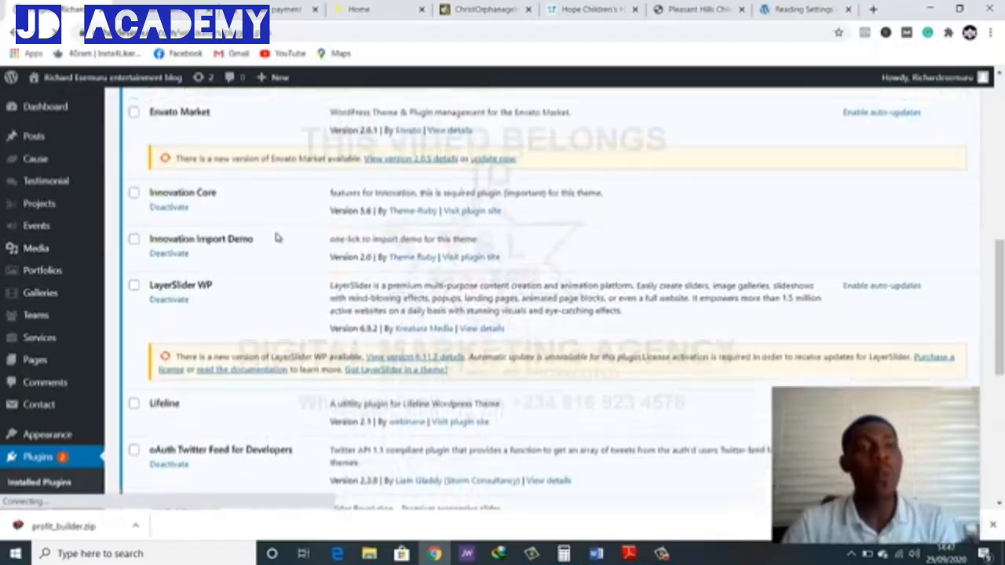
Filter the plugin list to inactive plugins and delete Slider Revolution
scroll(276, 237, "up", 8)
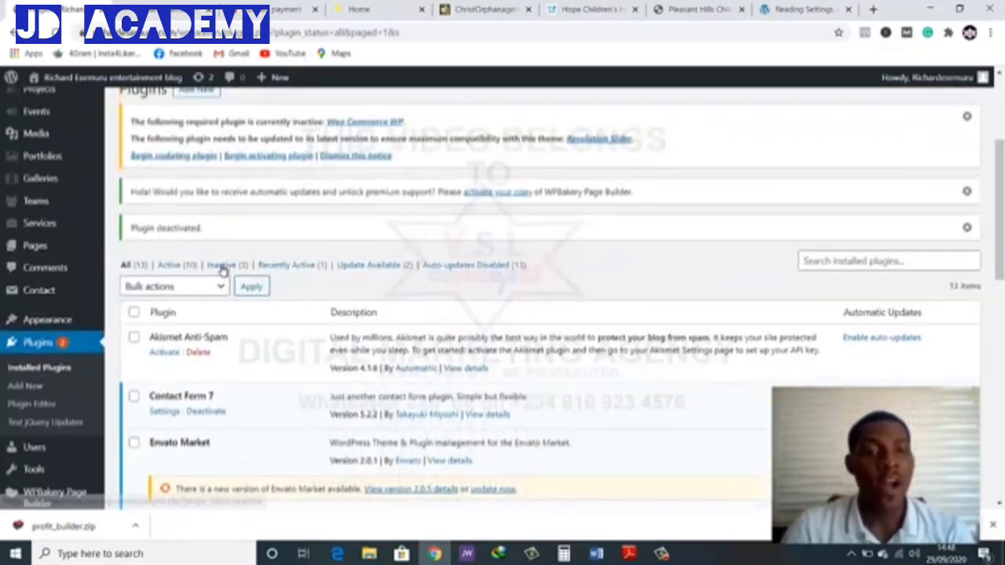
left_click(240, 267)
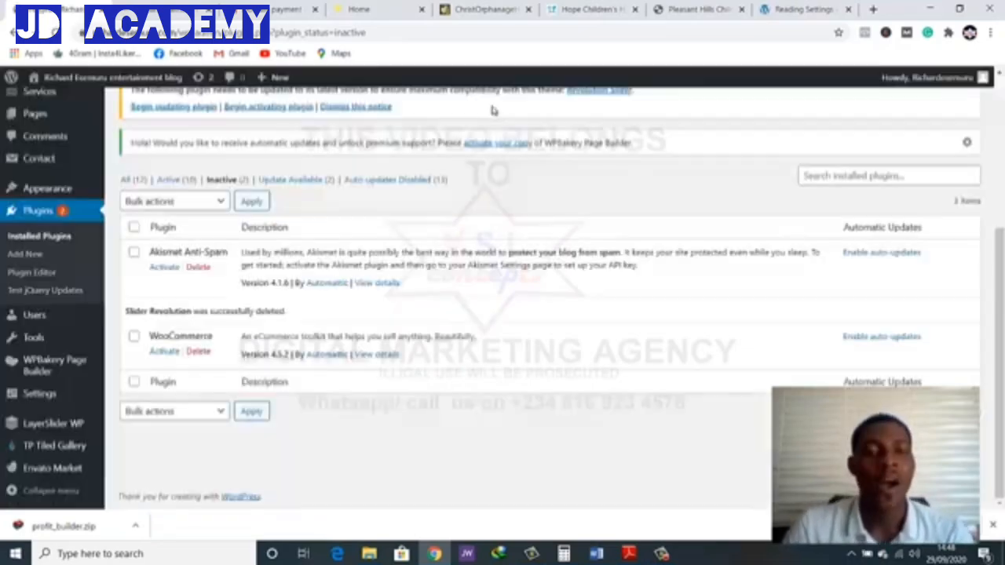
scroll(533, 230, "up", 3)
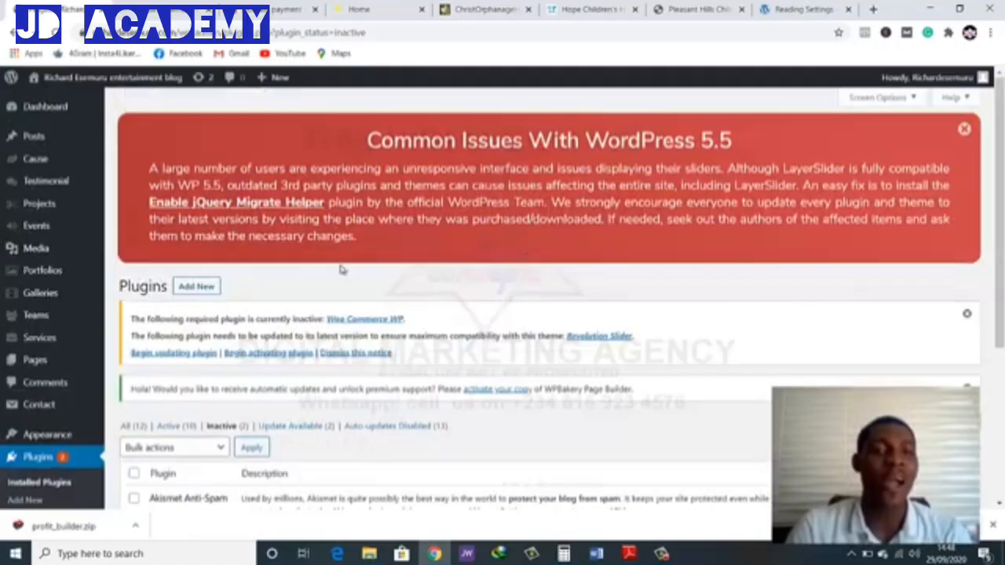
Upload the revslider ZIP from the Slider Revolution v5.4.3 folder as a new plugin, install it and activate it
left_click(197, 287)
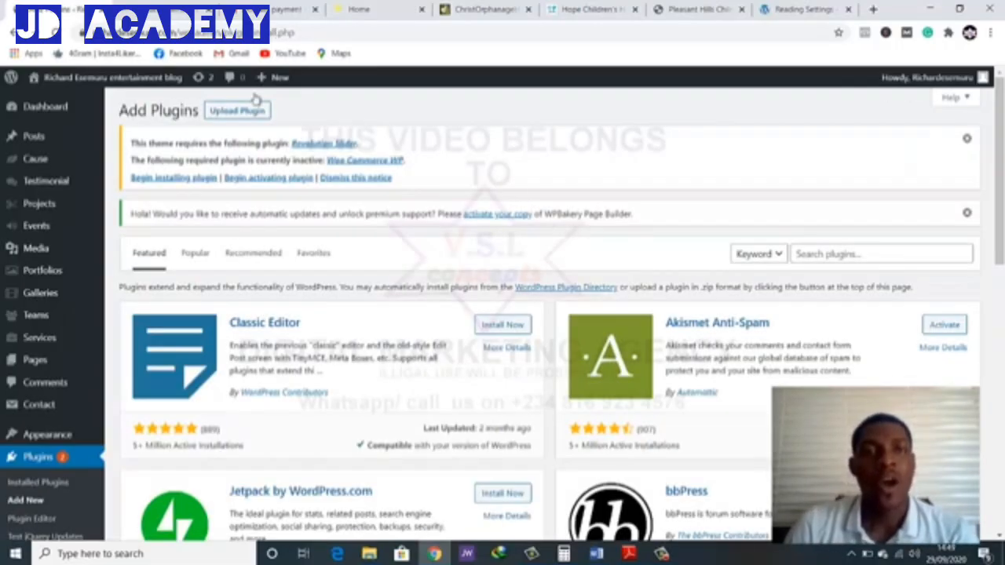
left_click(242, 110)
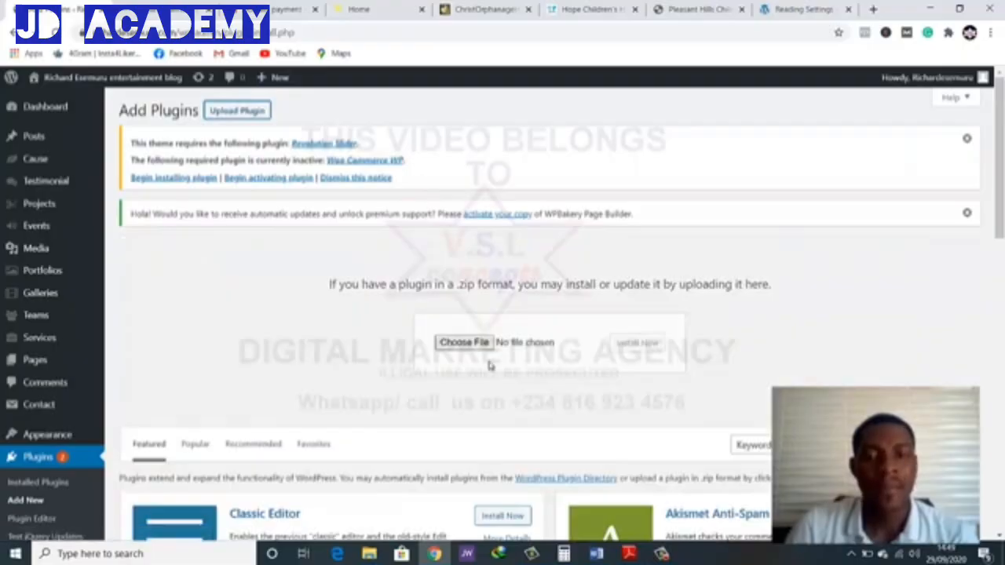
left_click(469, 344)
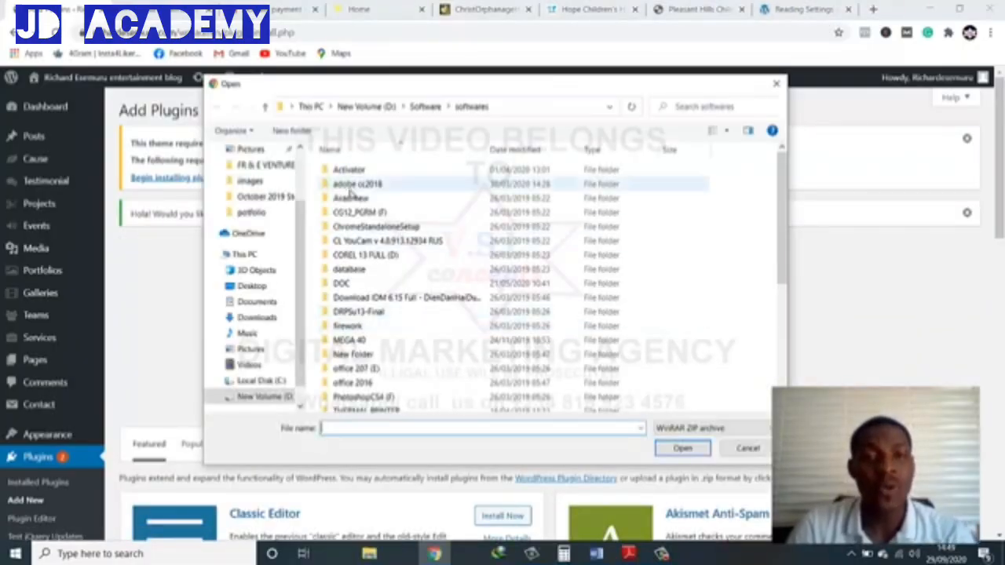
scroll(363, 244, "down", 2)
scroll(364, 243, "up", 2)
scroll(362, 314, "down", 5)
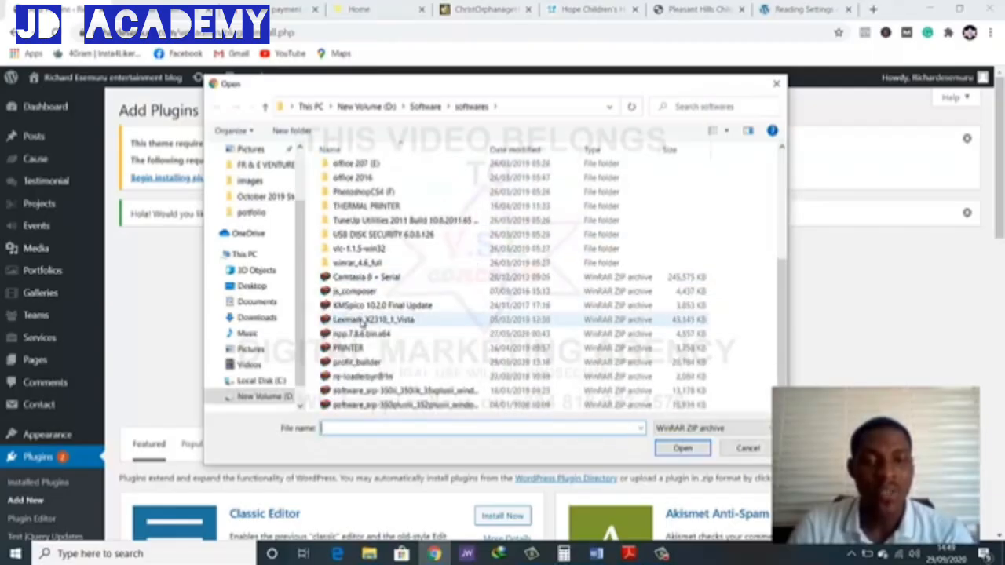
scroll(362, 322, "up", 4)
scroll(362, 323, "up", 1)
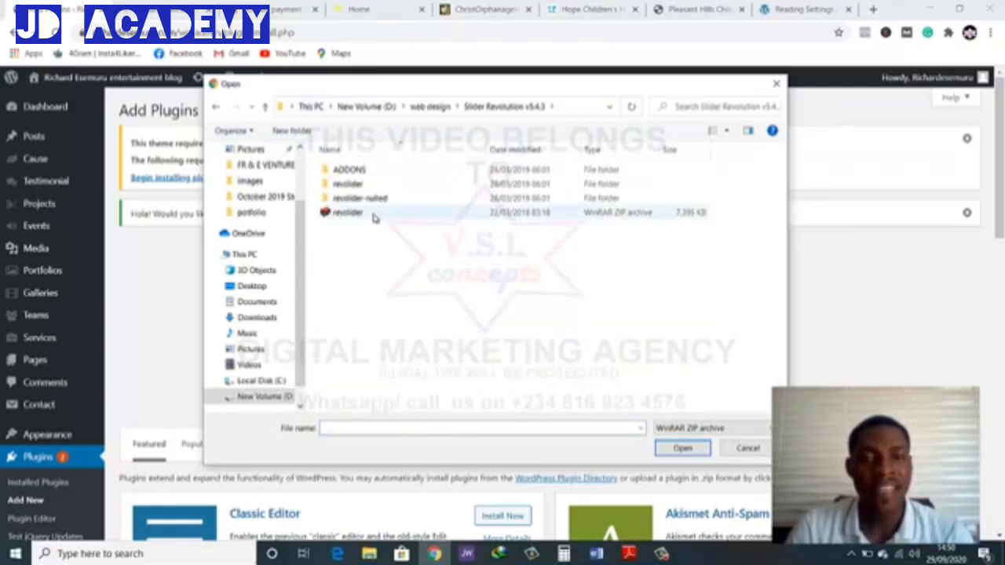
double_click(374, 214)
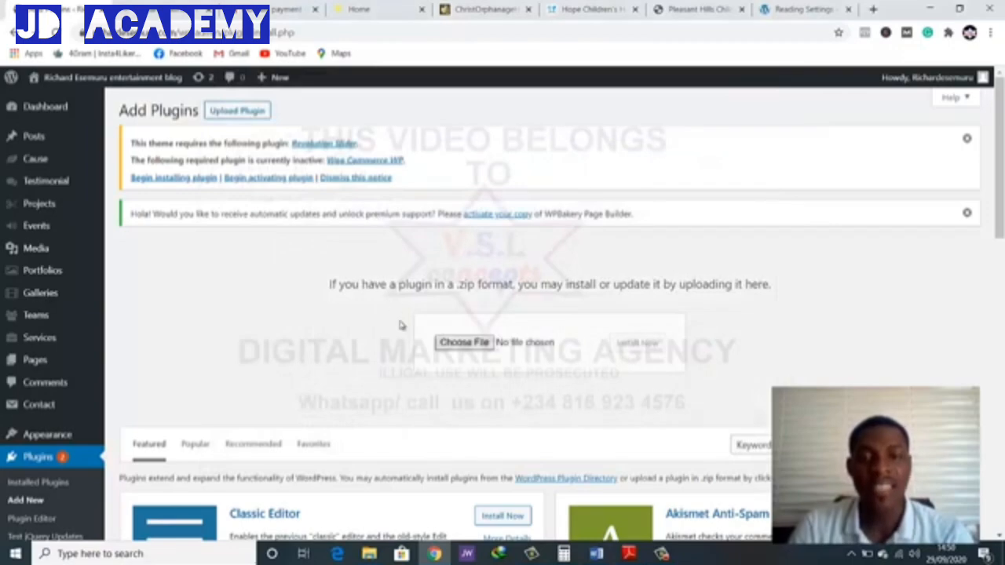
left_click(628, 344)
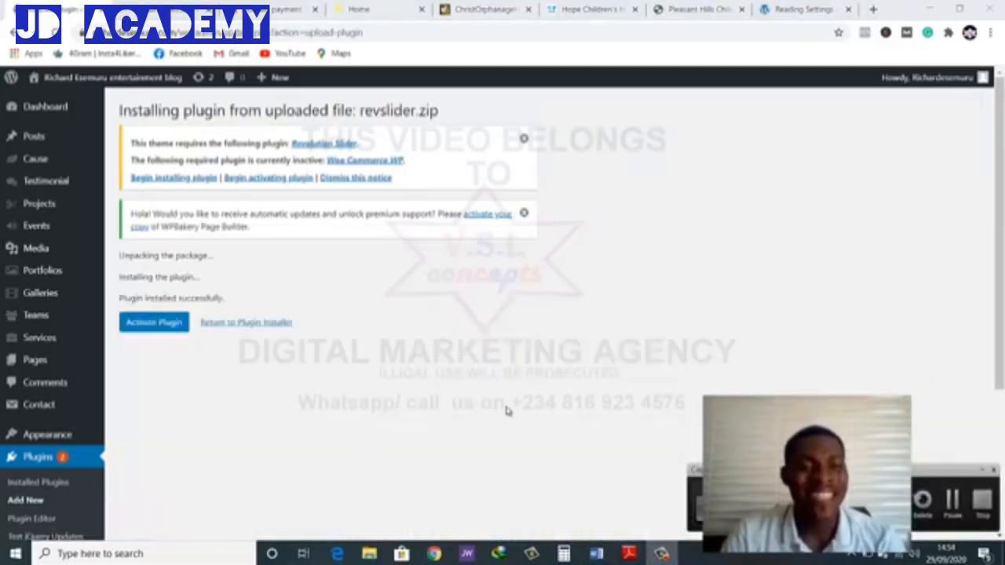
left_click(160, 332)
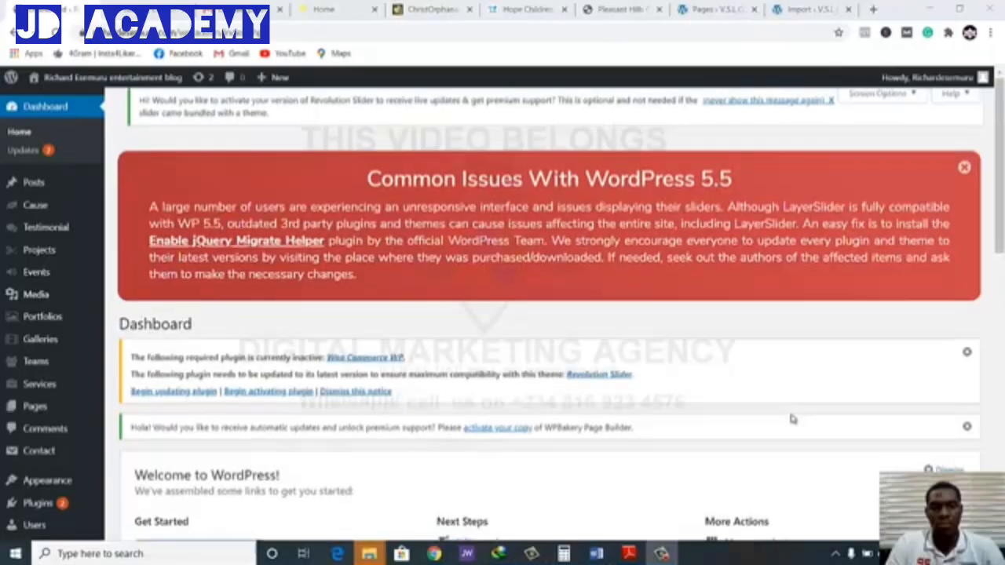
Open the Slider Revolution management page from the WordPress dashboard
scroll(791, 418, "down", 2)
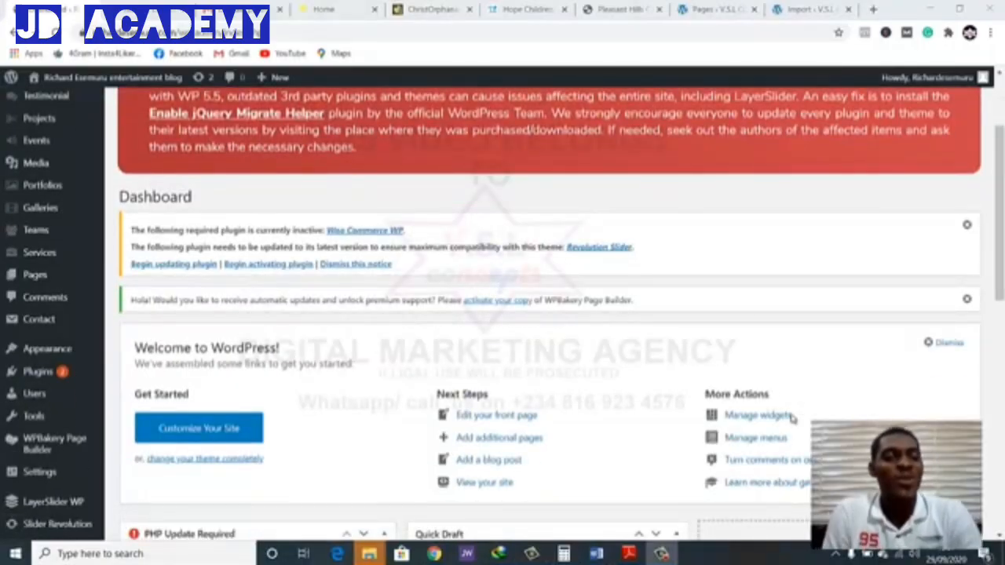
scroll(717, 426, "down", 4)
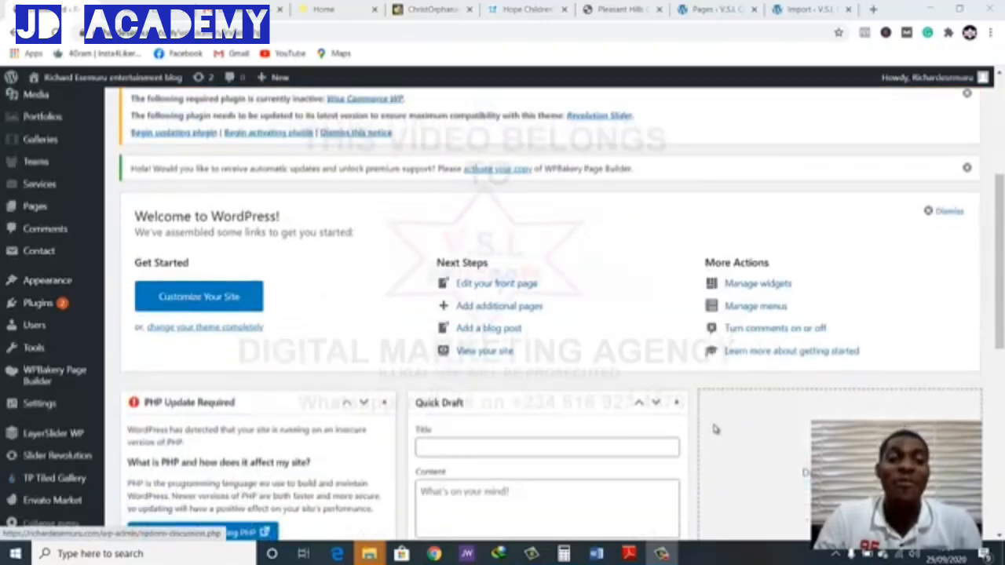
scroll(671, 426, "down", 1)
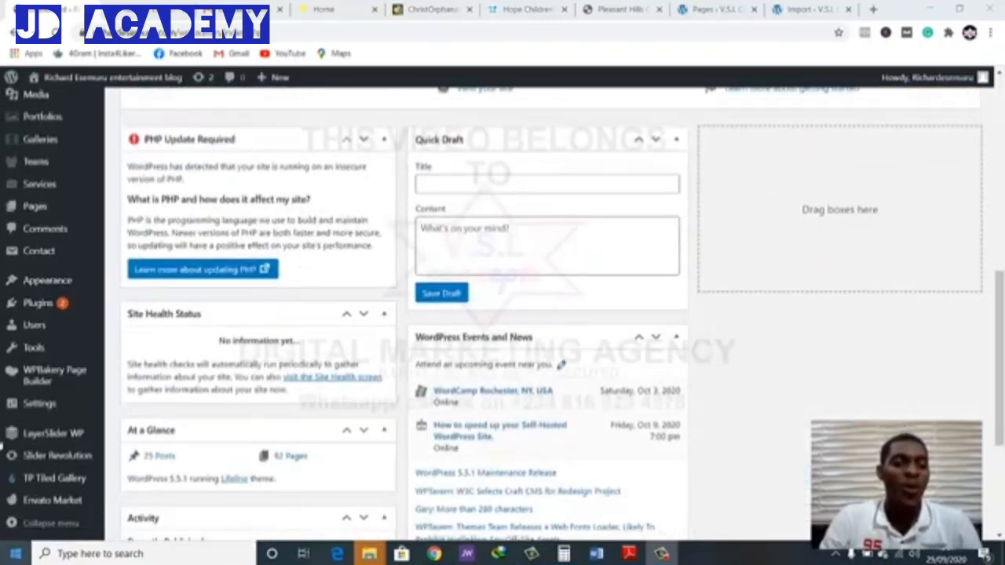
scroll(51, 455, "down", 3)
mouse_move(63, 463)
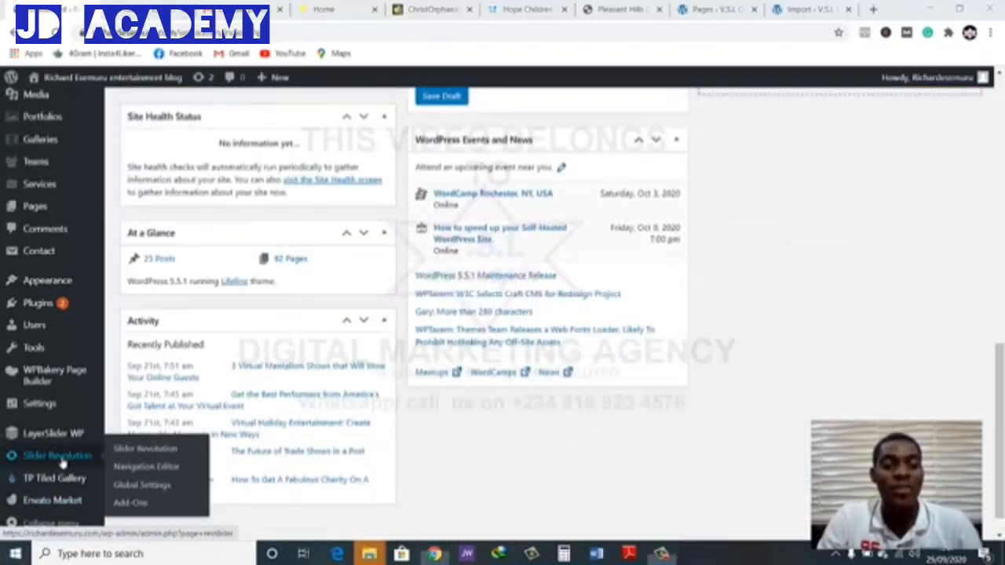
left_click(64, 463)
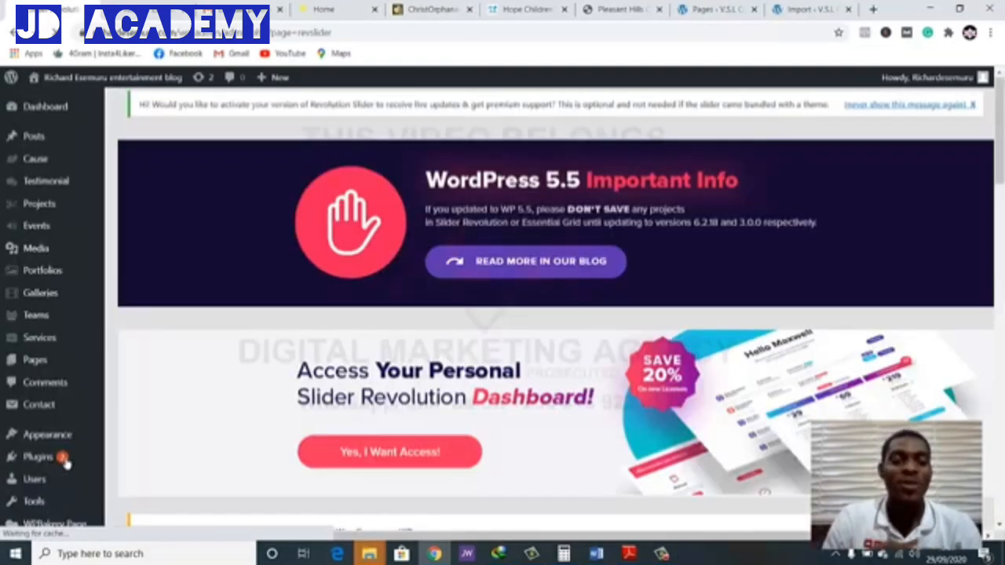
Look over the existing Revolution Sliders and plugin update information, and open the home slider in the slide editor
scroll(300, 379, "down", 2)
scroll(300, 379, "down", 5)
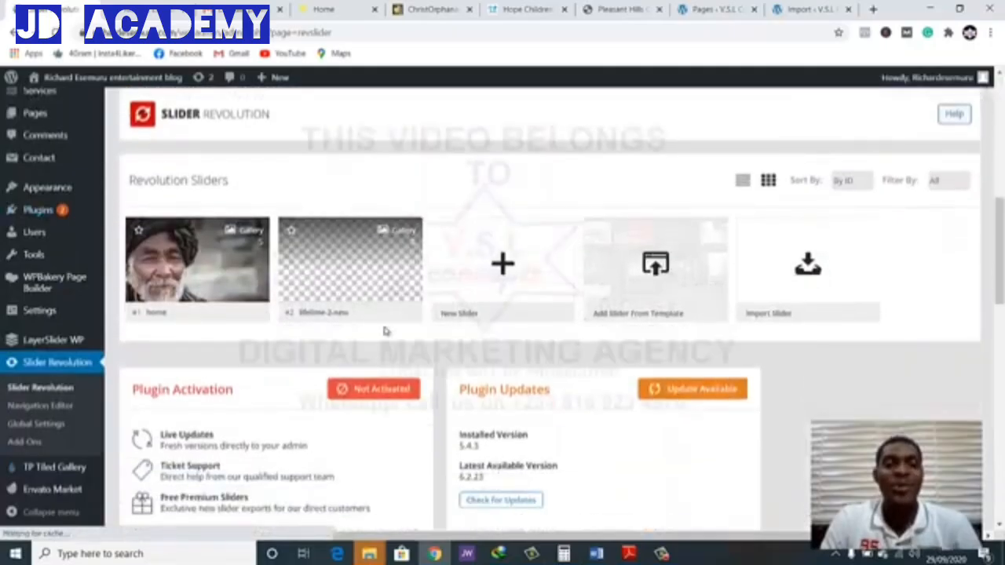
mouse_move(404, 324)
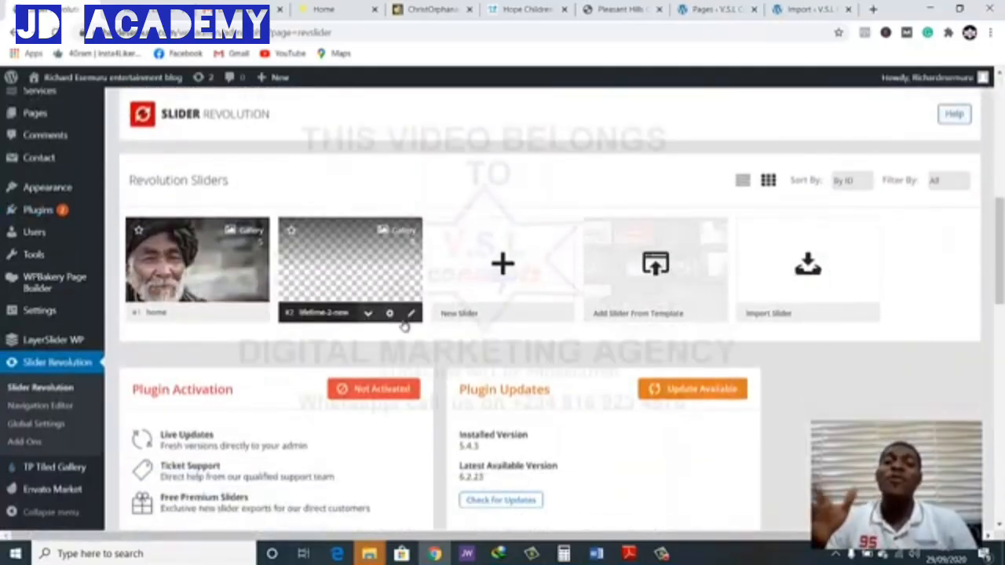
scroll(542, 322, "down", 3)
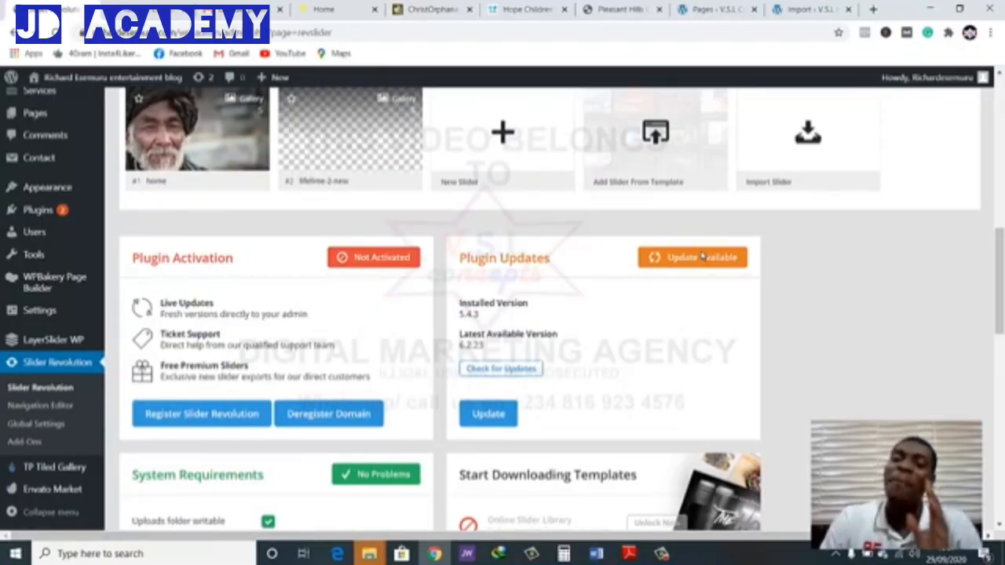
scroll(702, 259, "up", 3)
scroll(695, 267, "down", 1)
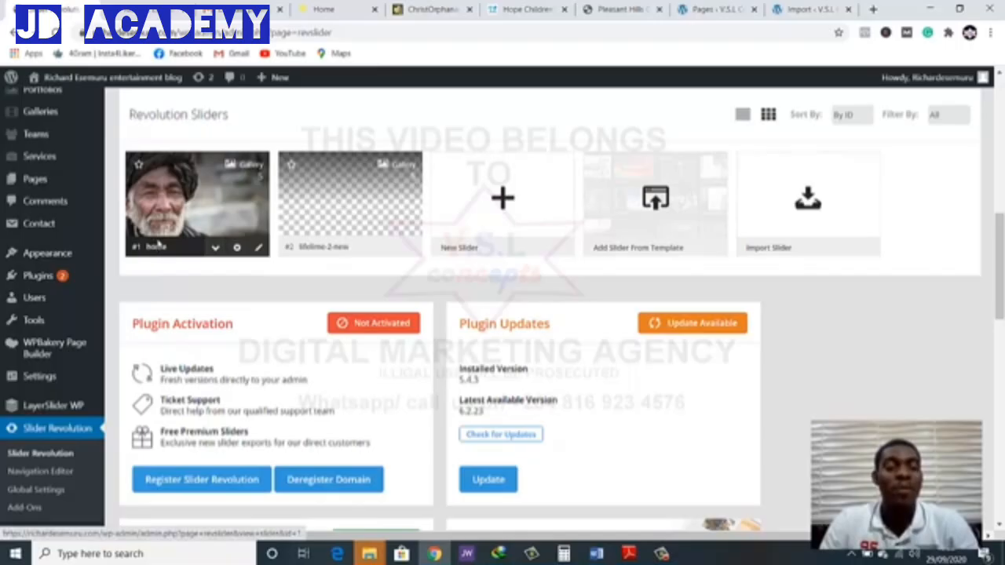
left_click(174, 220)
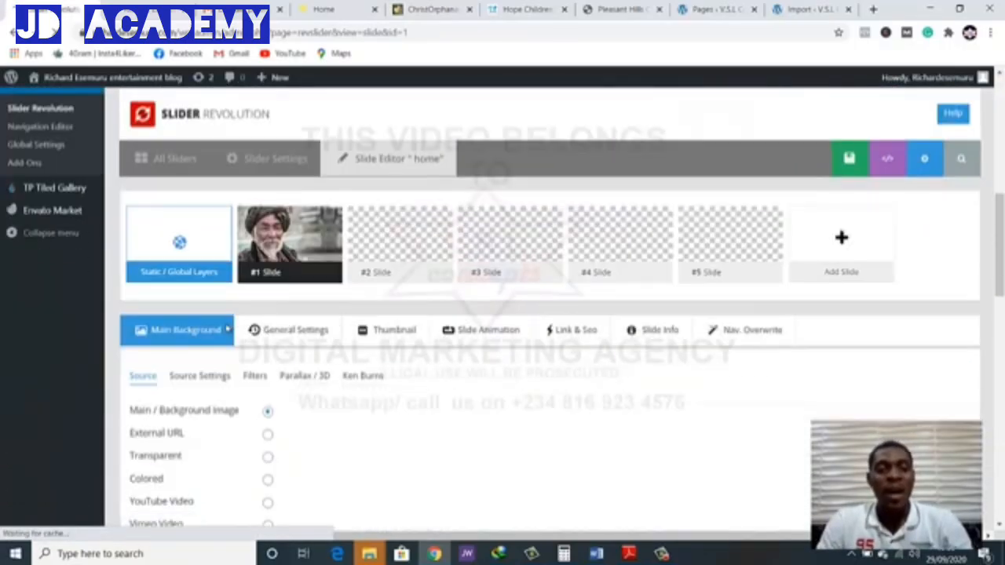
Examine the home slider's slides, its main background source options and the layer canvas of slide 1
scroll(226, 330, "down", 3)
scroll(412, 398, "up", 2)
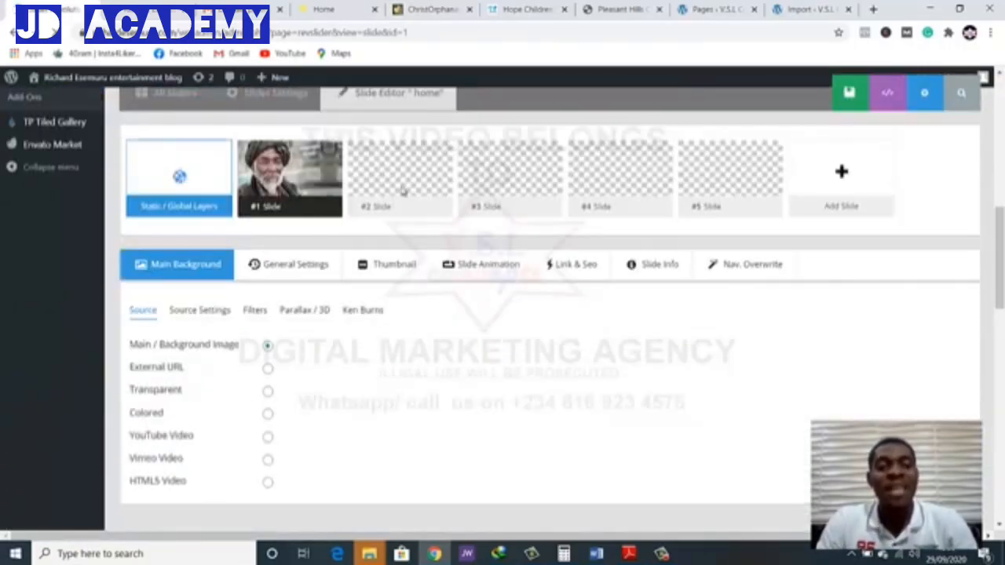
scroll(472, 173, "up", 1)
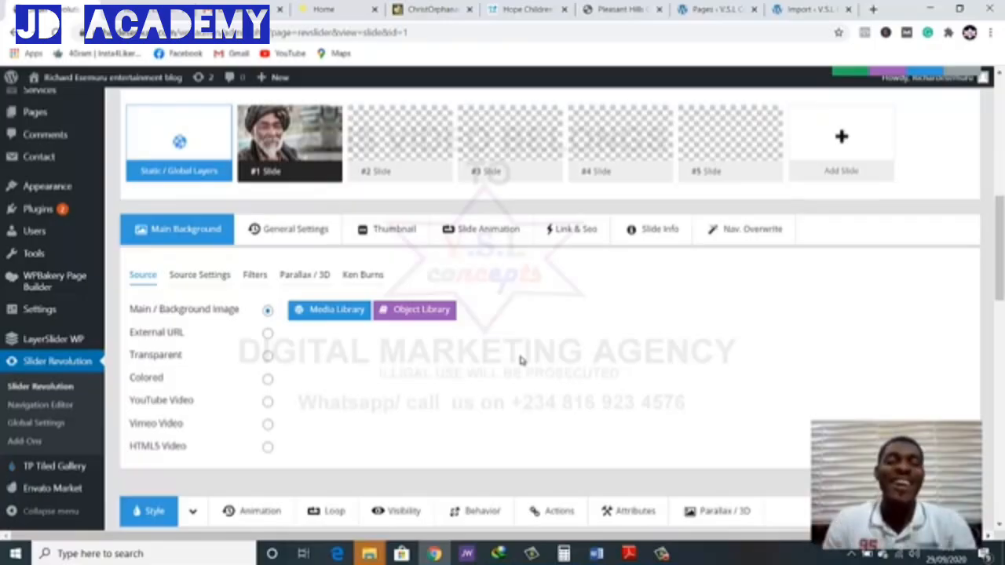
scroll(605, 426, "down", 4)
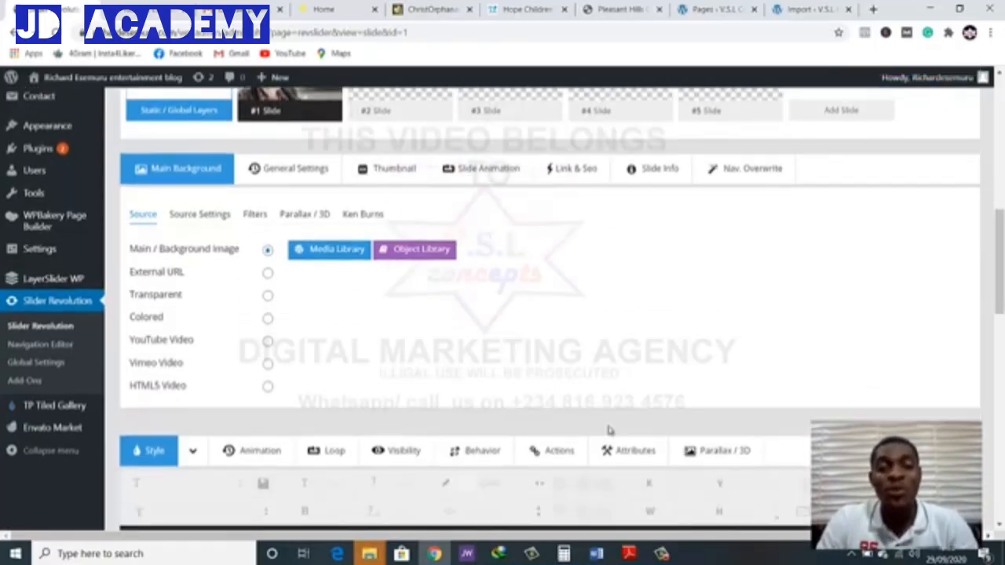
scroll(608, 430, "down", 1)
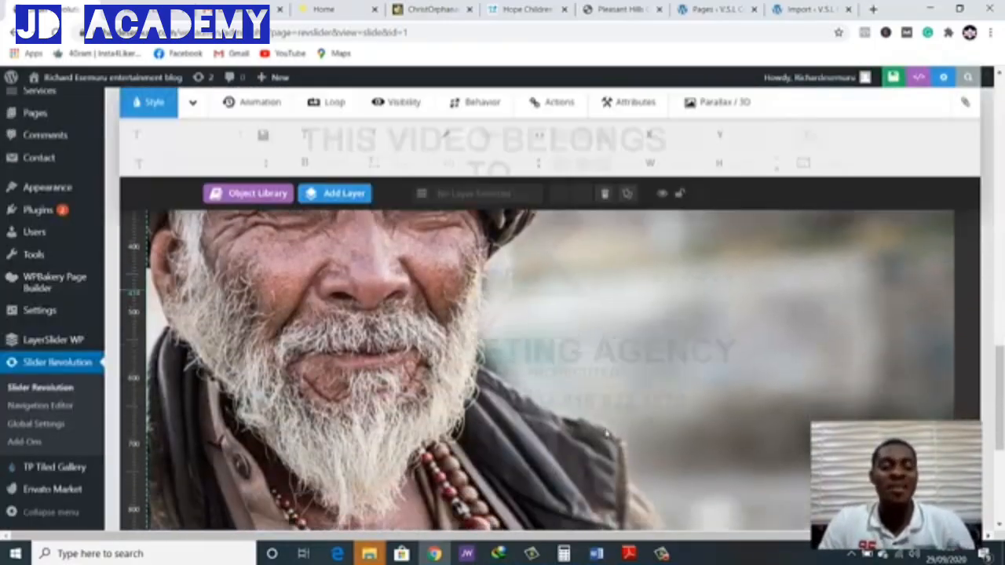
scroll(608, 430, "up", 5)
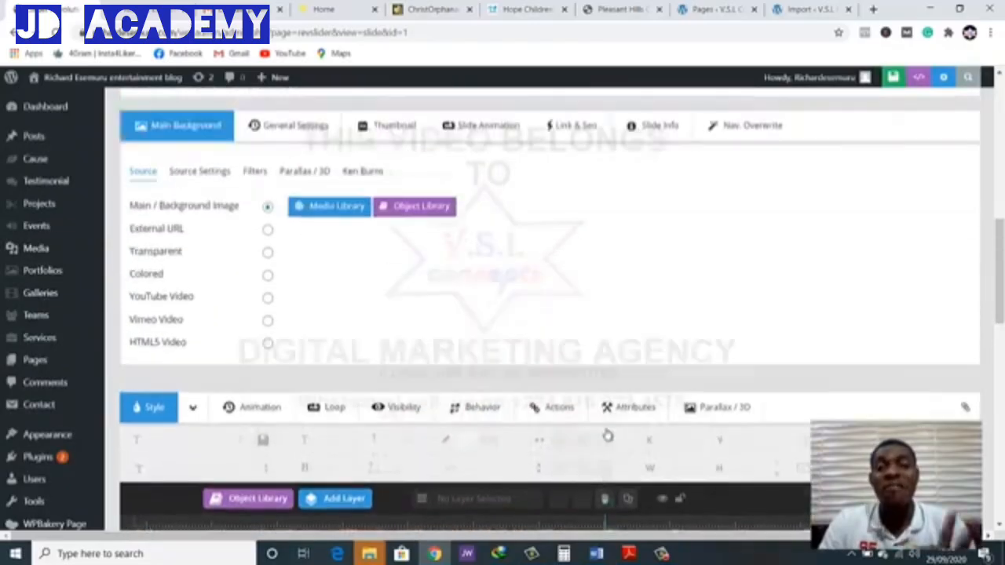
scroll(634, 439, "up", 2)
scroll(627, 464, "down", 1)
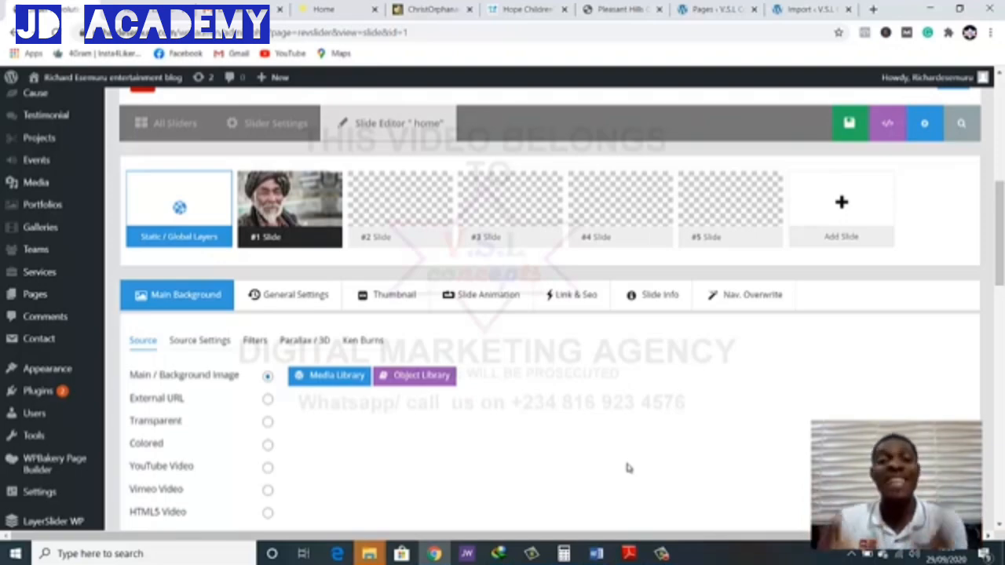
scroll(673, 523, "up", 3)
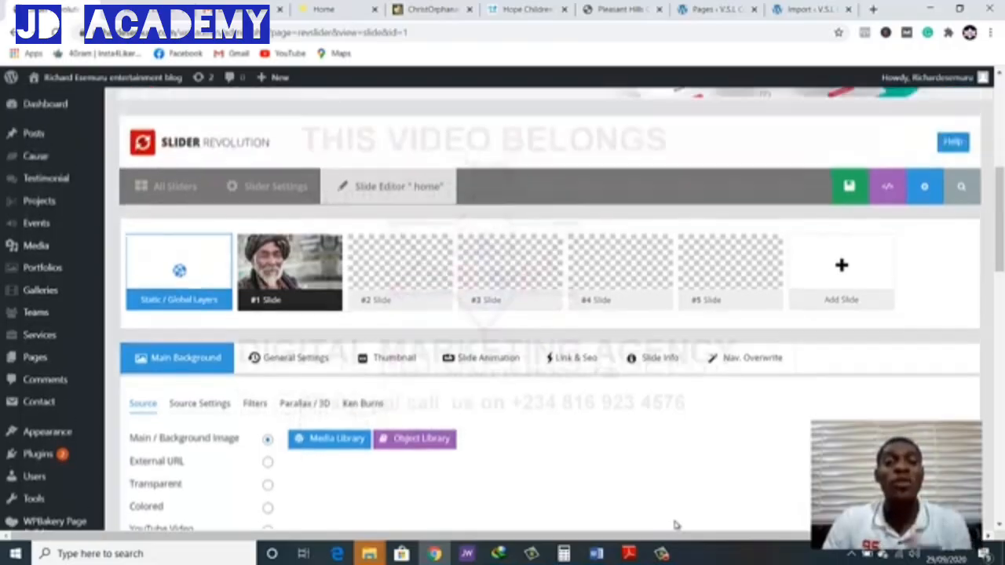
scroll(682, 539, "up", 1)
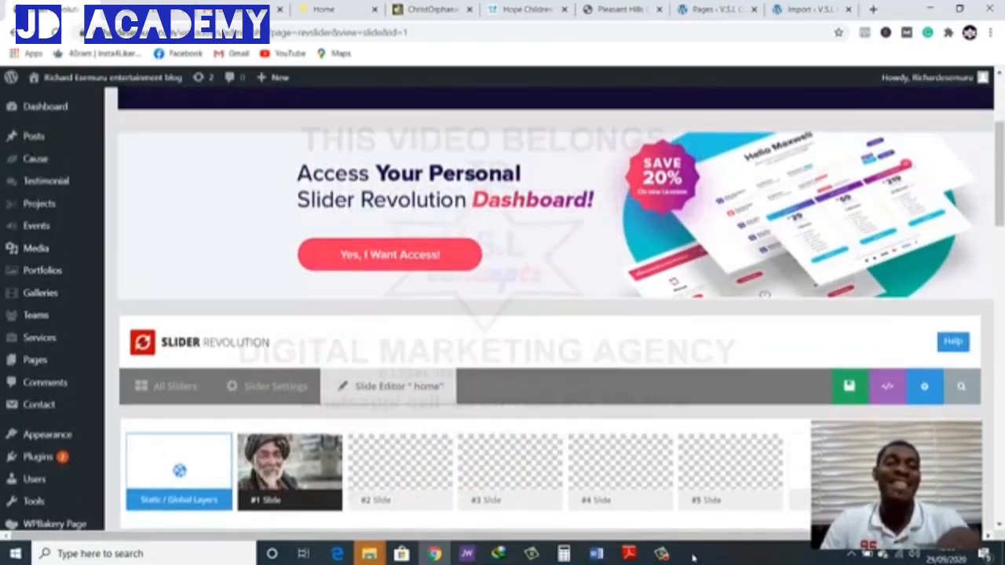
Open the home slider's settings and review the content source, title and shortcode, and slider type sections
left_click(268, 388)
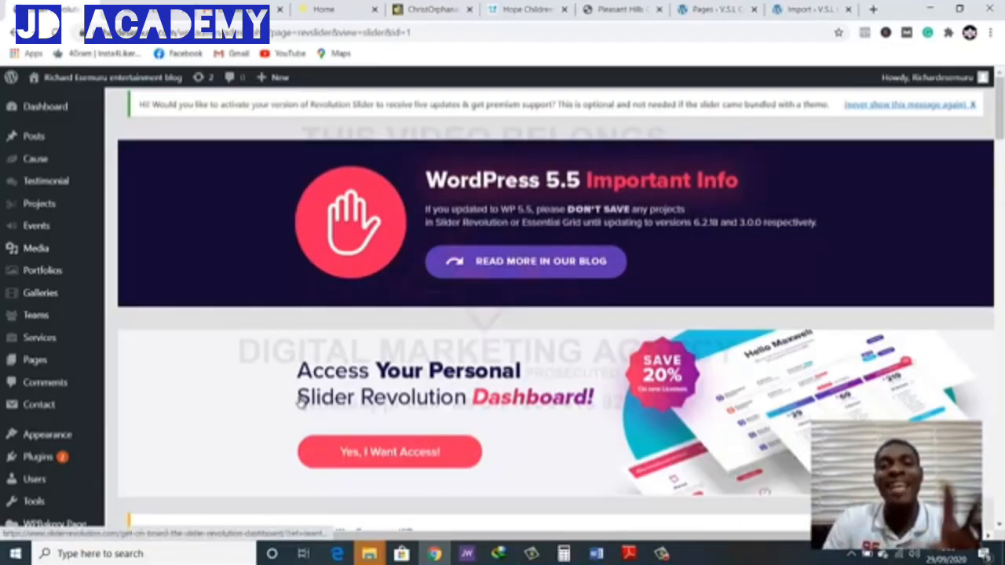
scroll(298, 401, "down", 9)
scroll(312, 481, "down", 3)
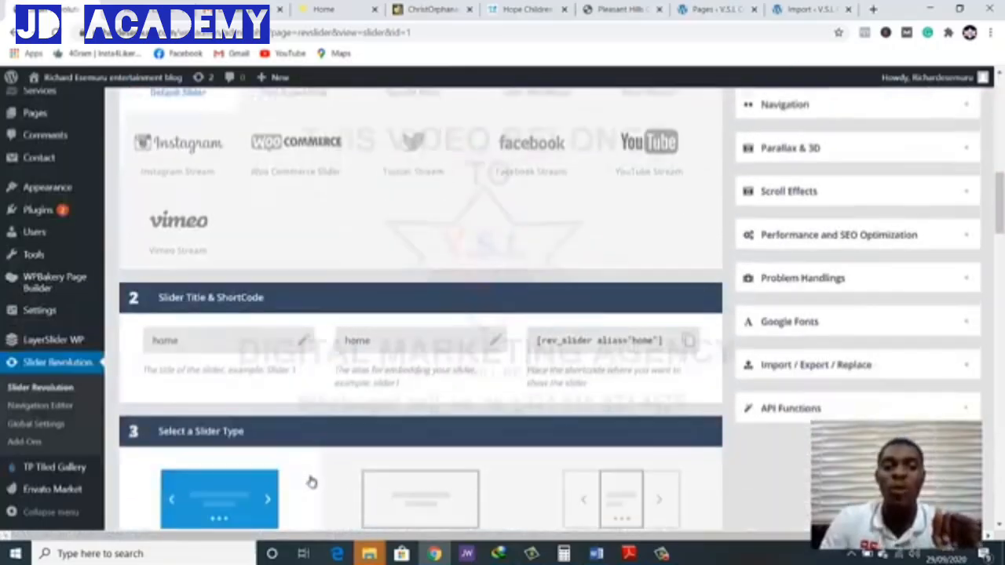
scroll(312, 481, "up", 3)
scroll(312, 481, "down", 3)
scroll(311, 482, "up", 3)
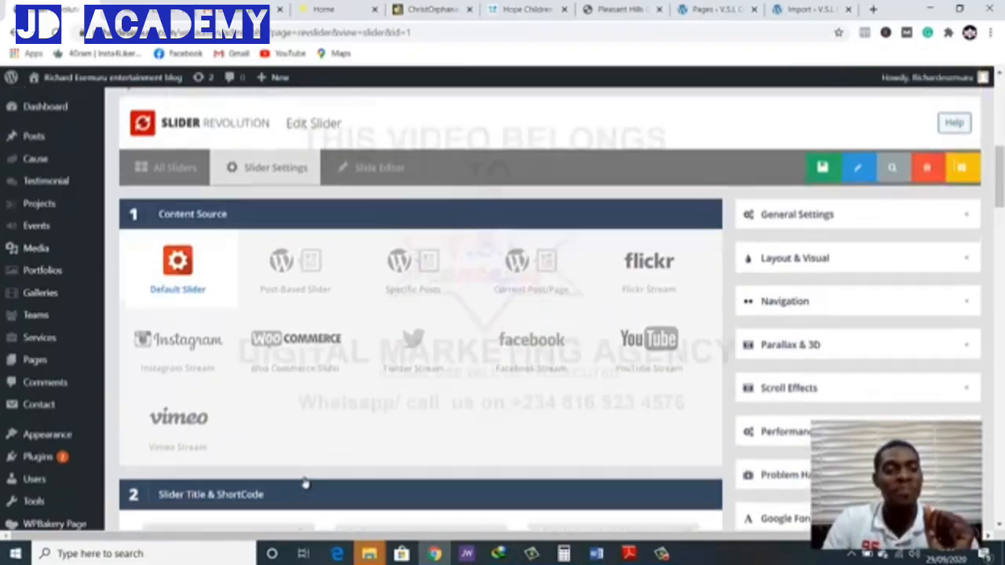
scroll(300, 475, "down", 1)
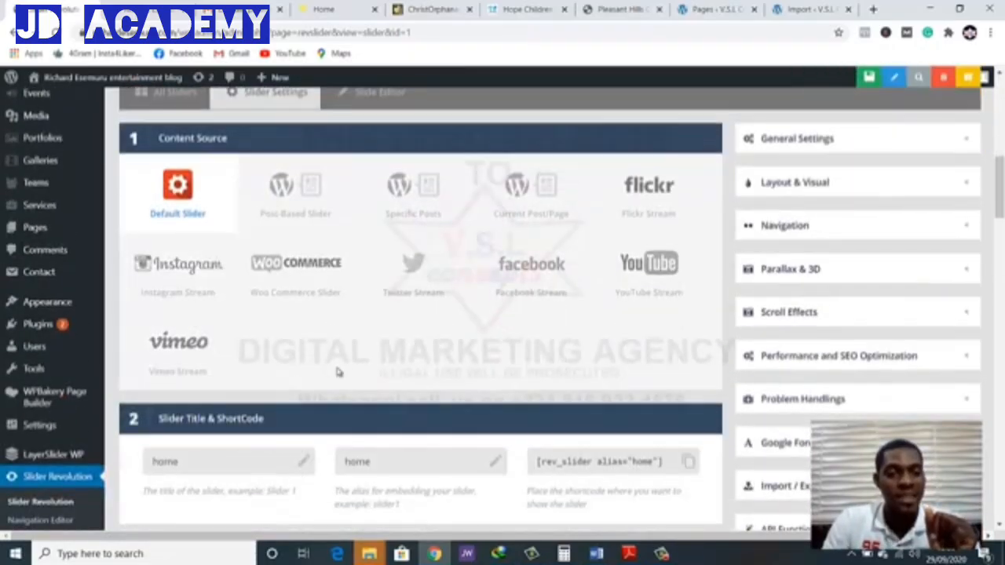
scroll(337, 370, "down", 3)
scroll(337, 370, "up", 3)
scroll(305, 327, "down", 1)
scroll(305, 327, "down", 3)
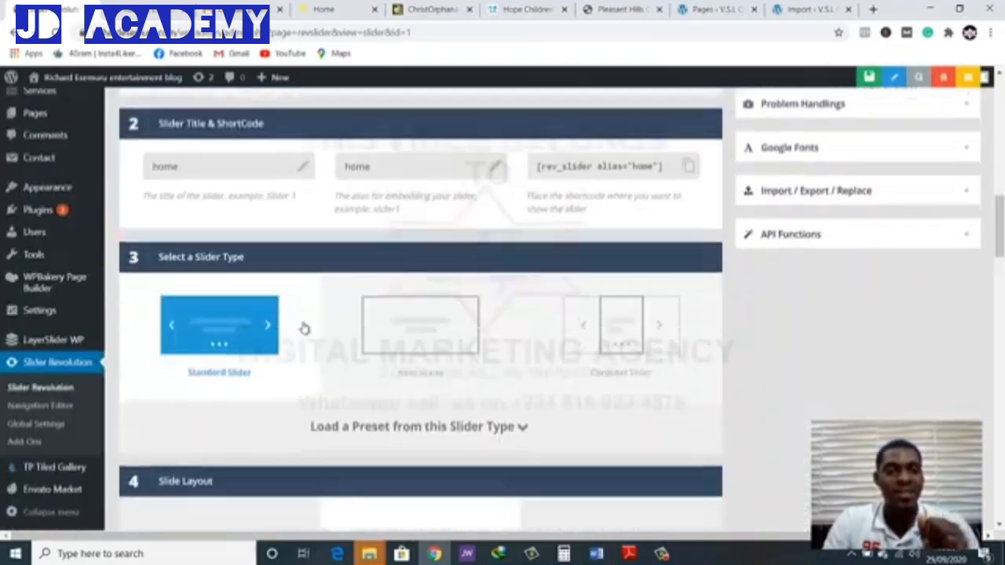
Inspect the slider's title and alias fields, select its embed shortcode and look at the slide layout options
scroll(304, 326, "up", 1)
left_click(231, 202)
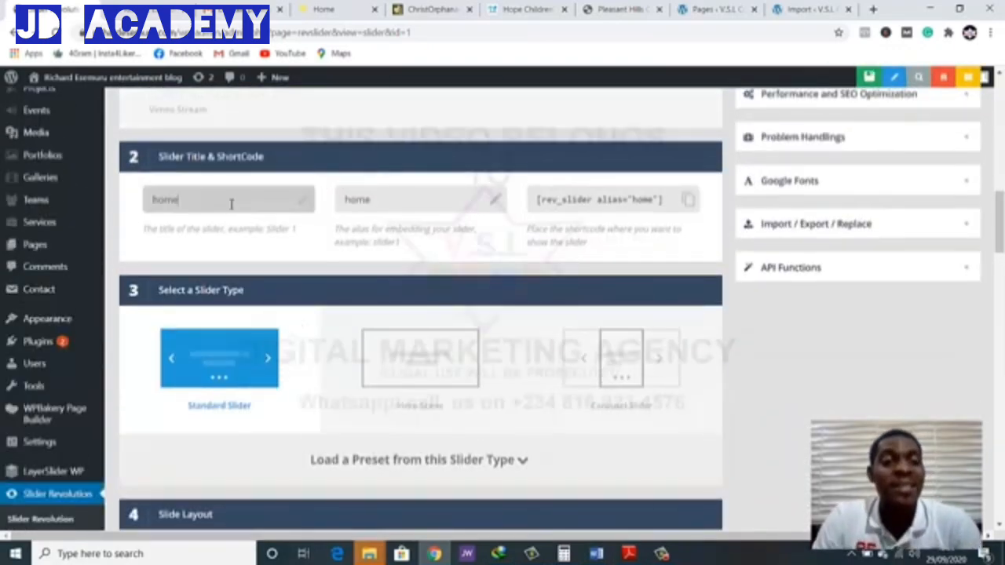
left_click(401, 208)
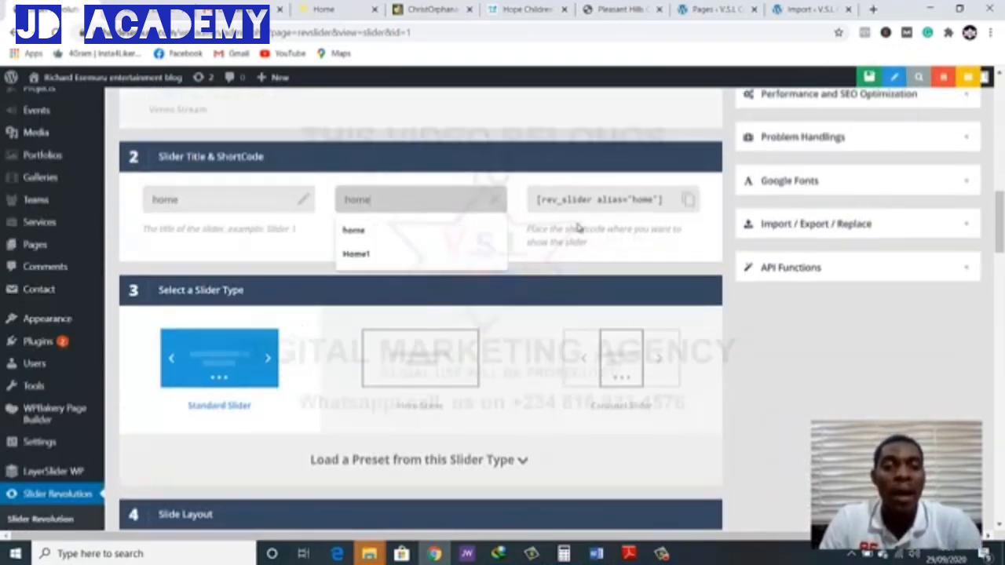
left_click(624, 206)
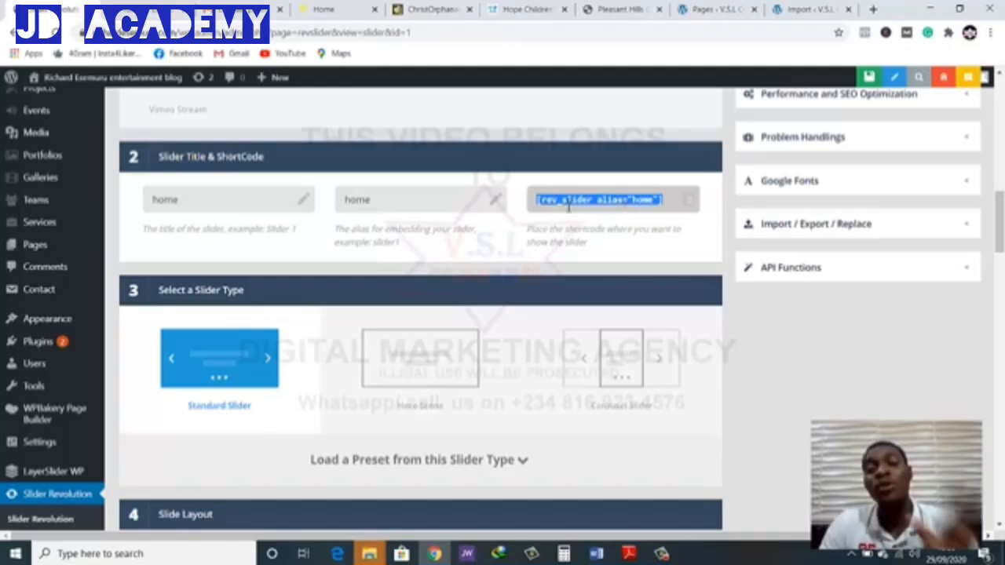
scroll(569, 205, "down", 5)
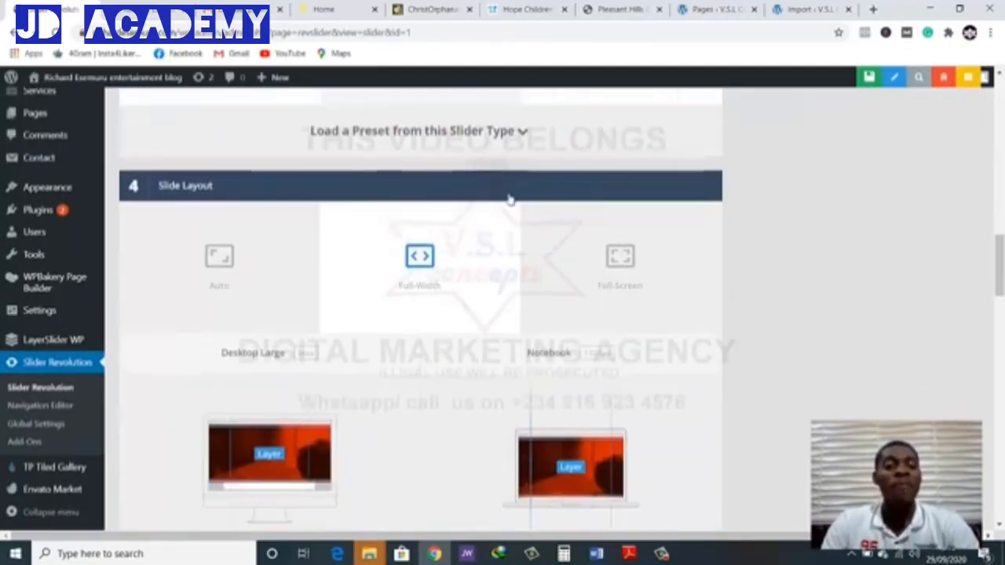
Examine the slide layout's device previews and inspect the layer grid width for large desktops
scroll(448, 215, "up", 1)
scroll(448, 215, "down", 4)
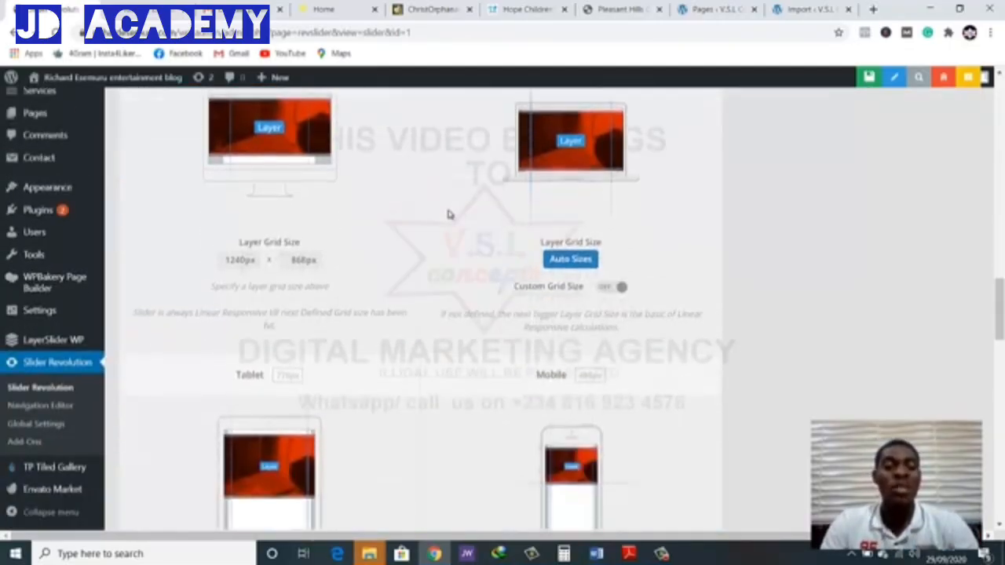
left_click_drag(223, 258, 253, 257)
left_click(252, 257)
double_click(241, 257)
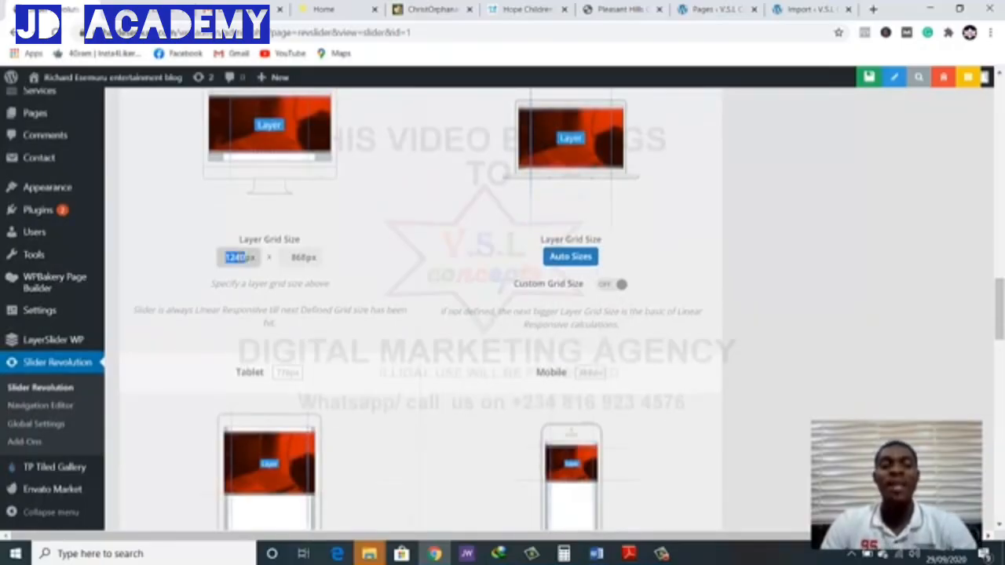
left_click(240, 257)
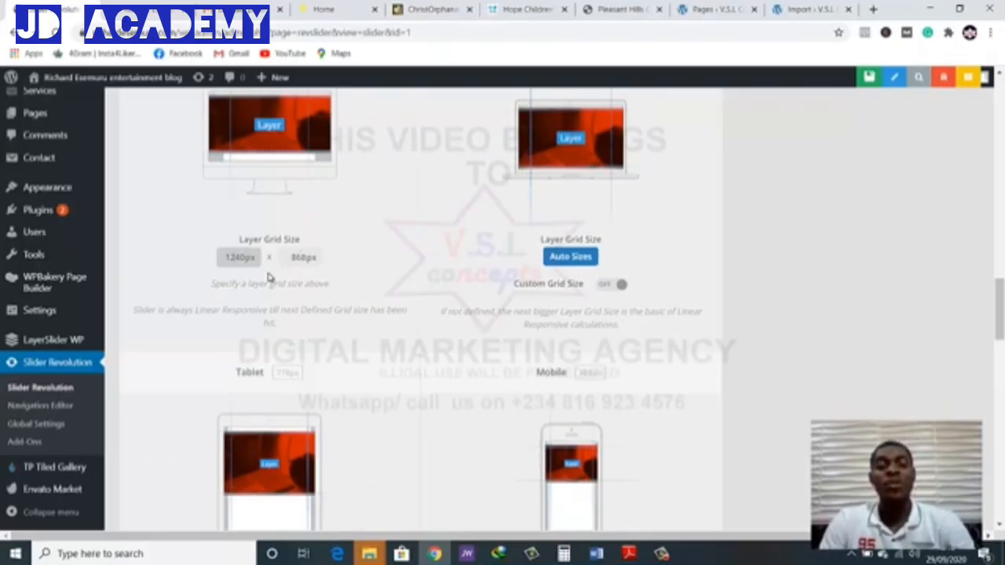
Compare the desktop layer grid size with the tablet and mobile grid size settings in the slide layout section
scroll(360, 254, "up", 1)
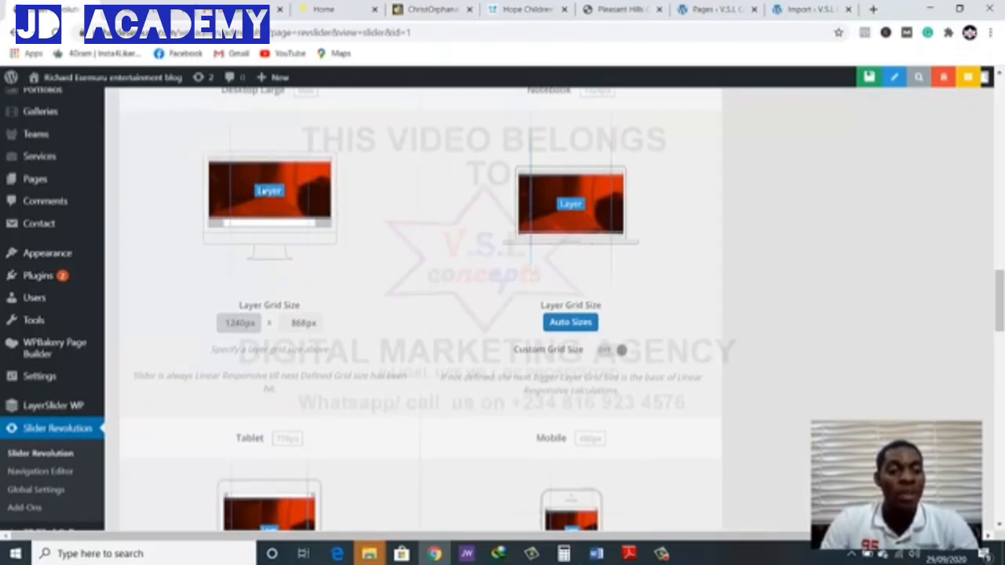
scroll(420, 235, "down", 1)
scroll(561, 153, "down", 3)
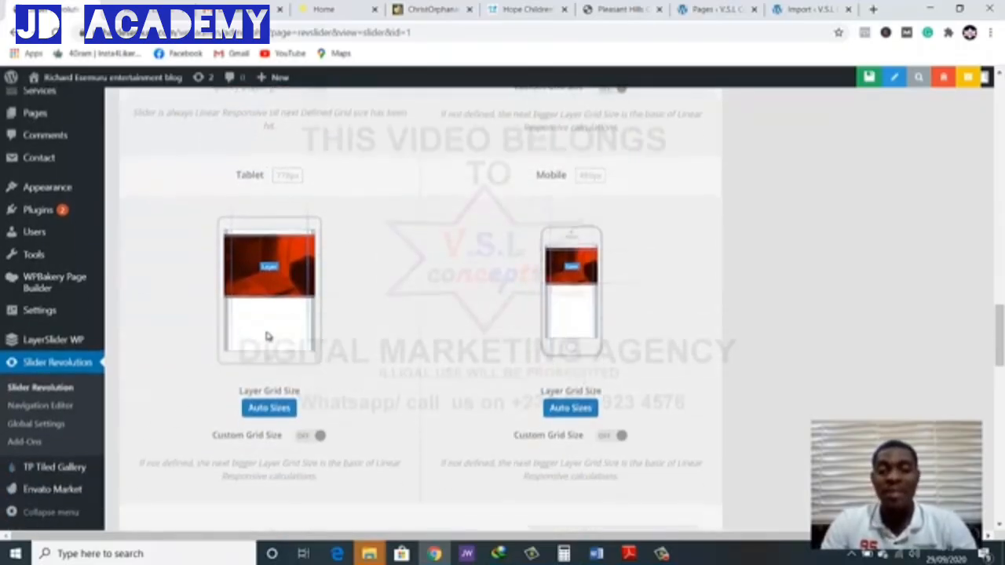
scroll(623, 311, "down", 3)
scroll(477, 314, "up", 6)
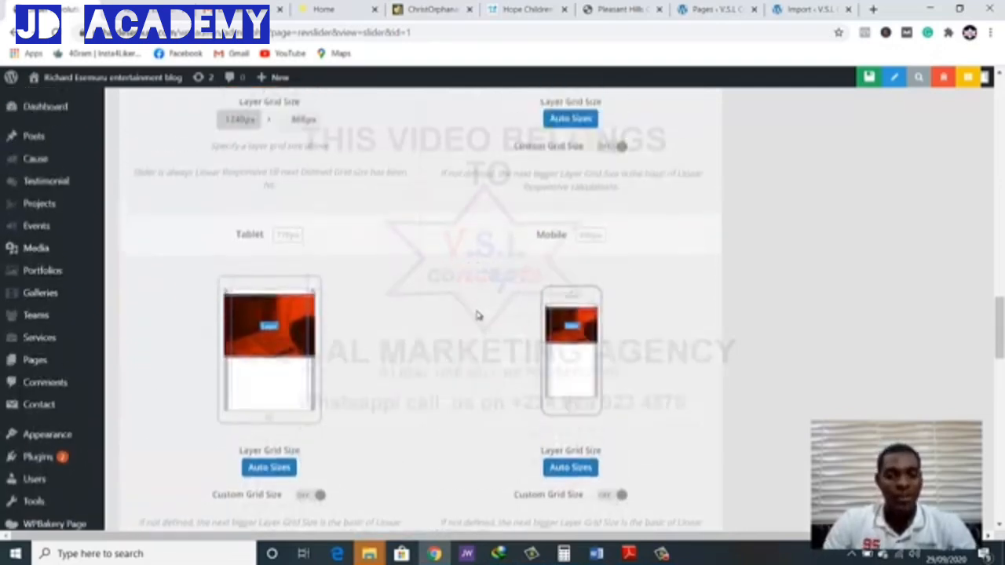
double_click(232, 257)
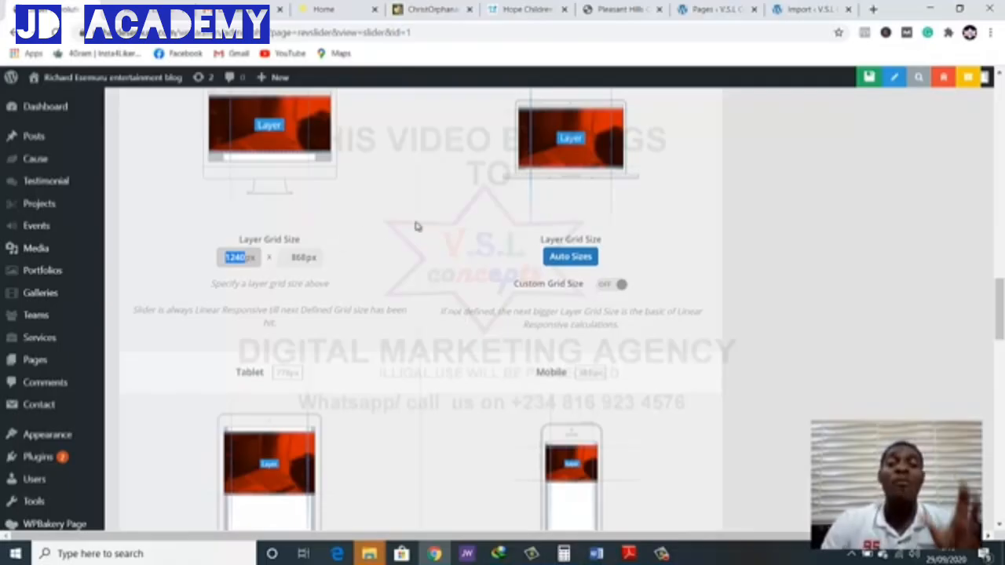
scroll(417, 226, "down", 5)
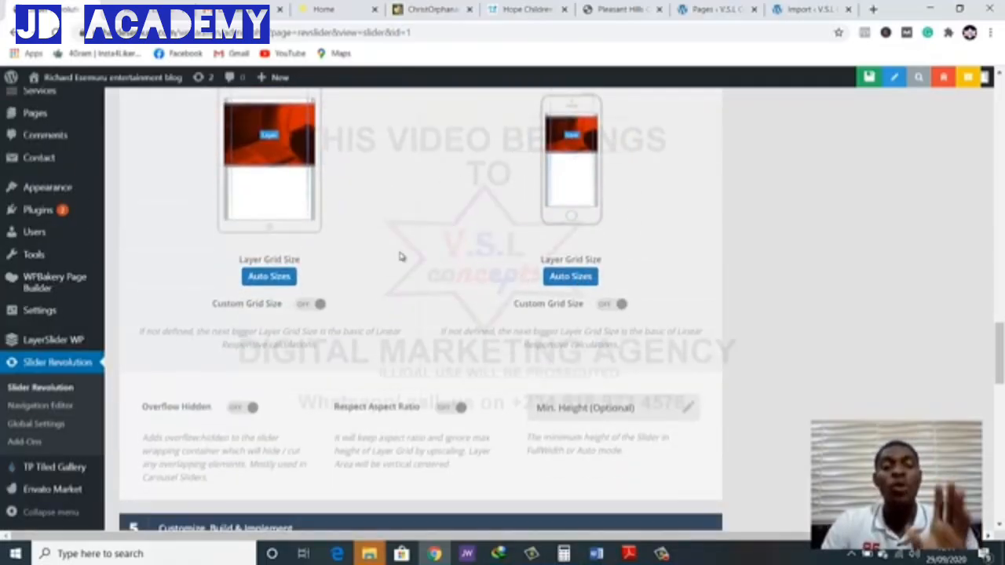
scroll(416, 259, "up", 3)
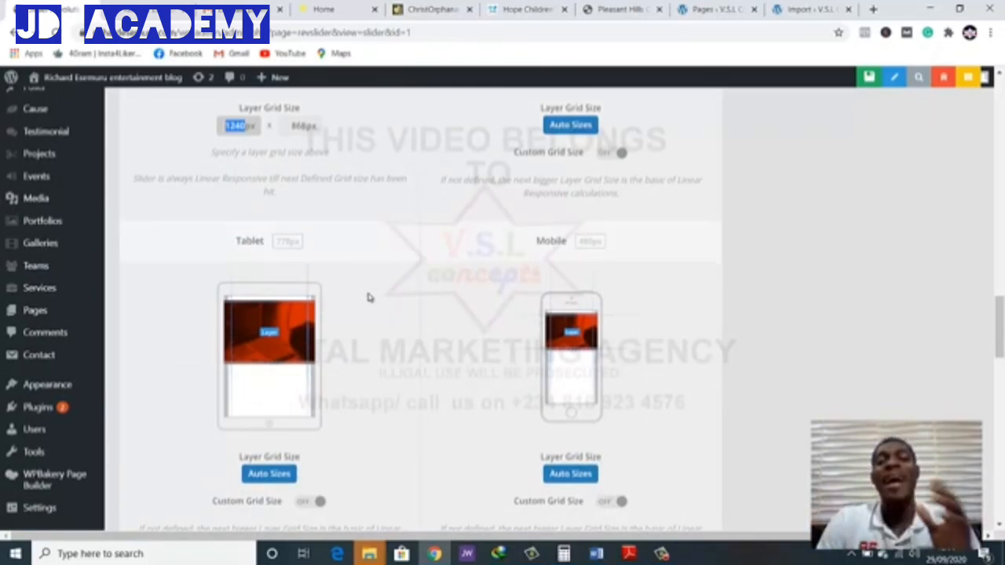
left_click(240, 129)
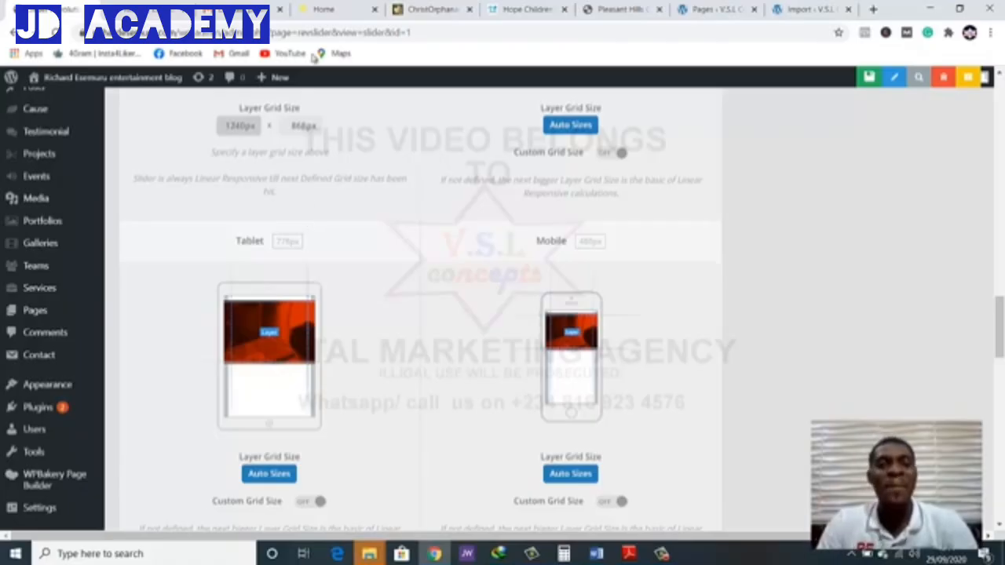
Open Pixabay in a new browser tab and search its images for "ophanage"
left_click(873, 9)
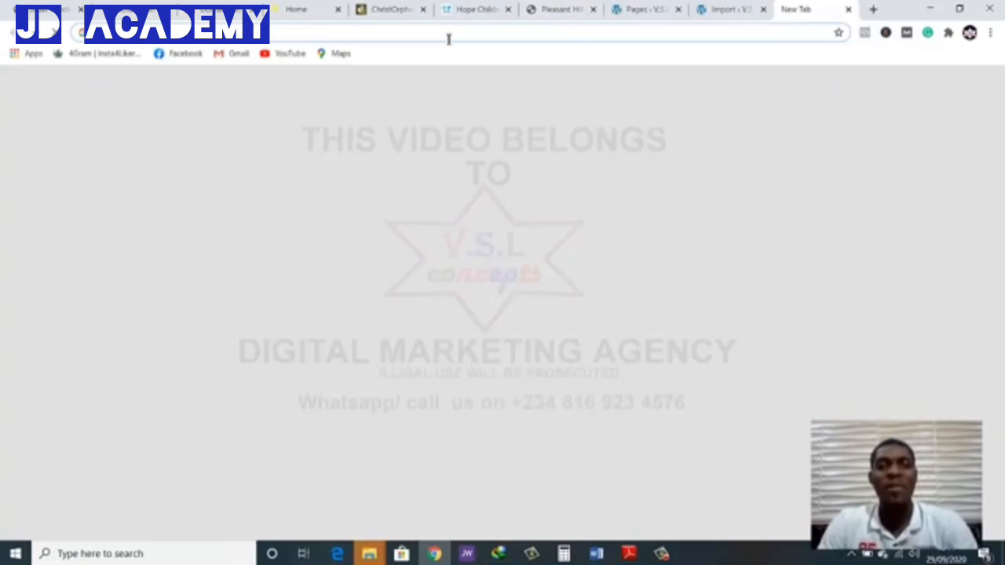
type("p")
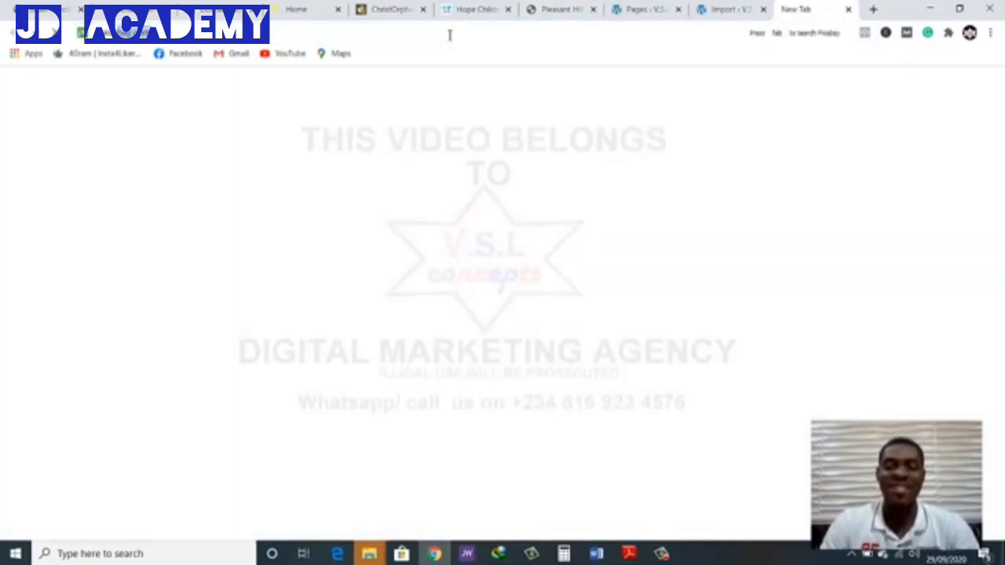
key("Return")
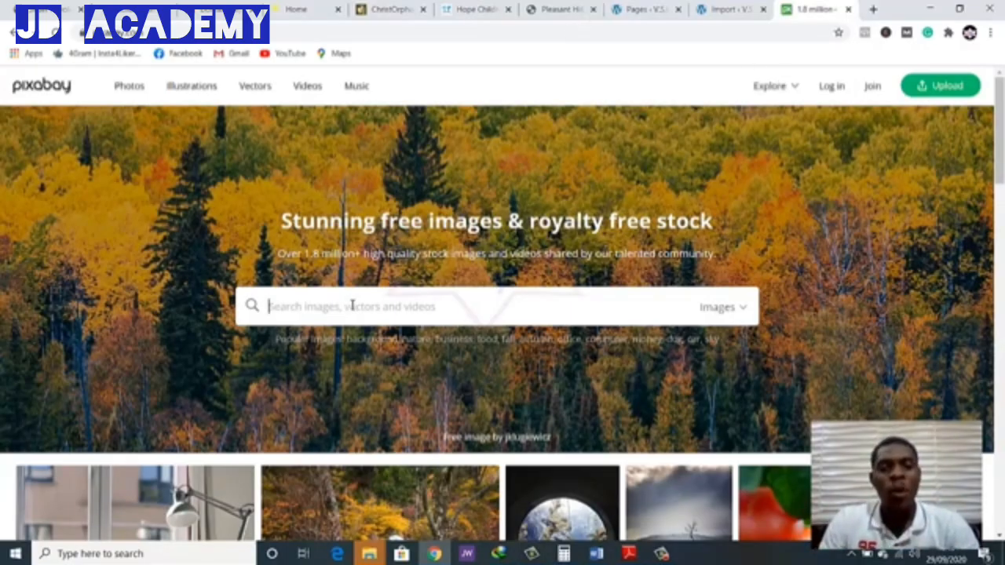
type("ophana")
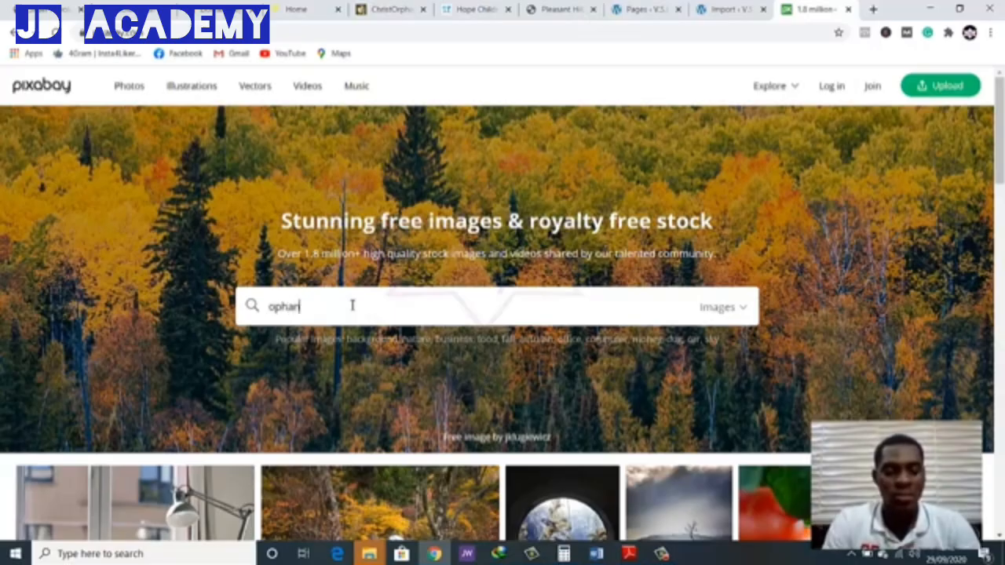
type("ge")
key("Return")
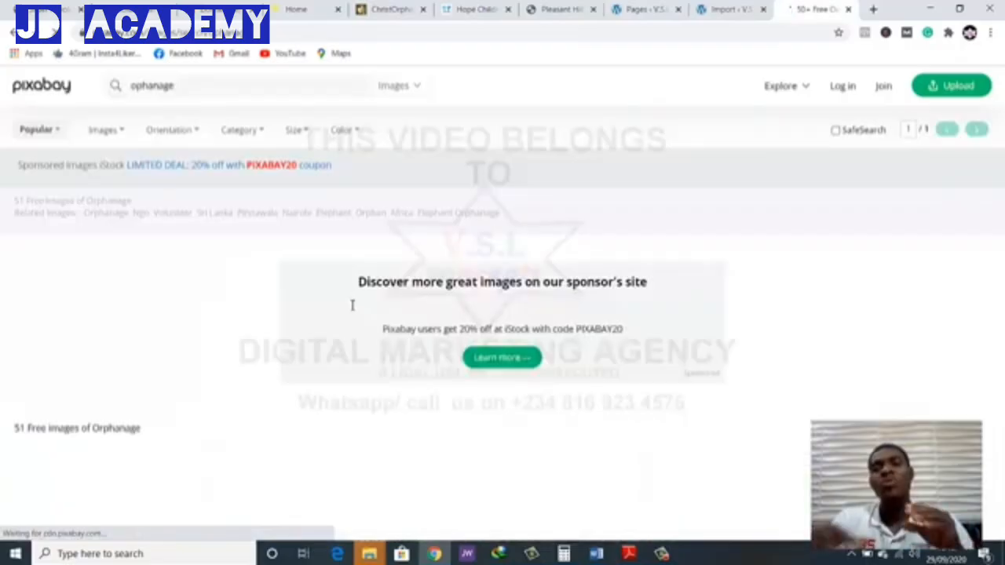
Look through the image results and open the photo of three children in Haiti in a new tab
scroll(405, 349, "down", 3)
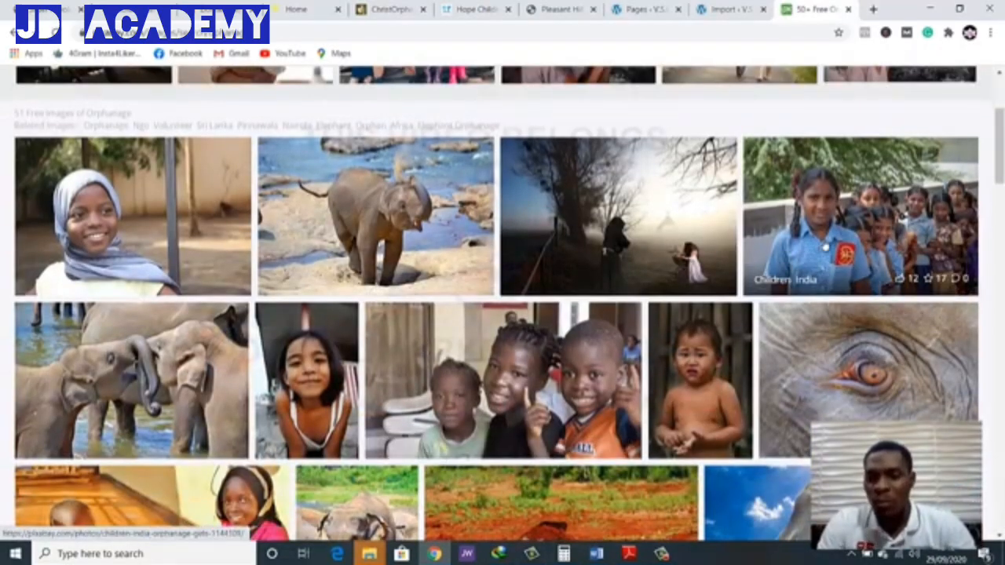
scroll(786, 256, "down", 2)
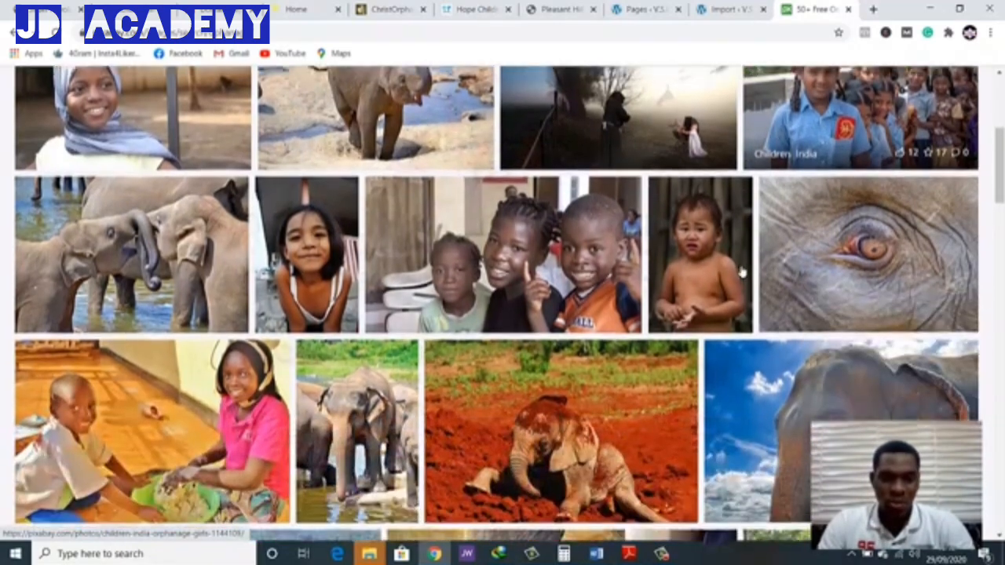
scroll(728, 287, "down", 1)
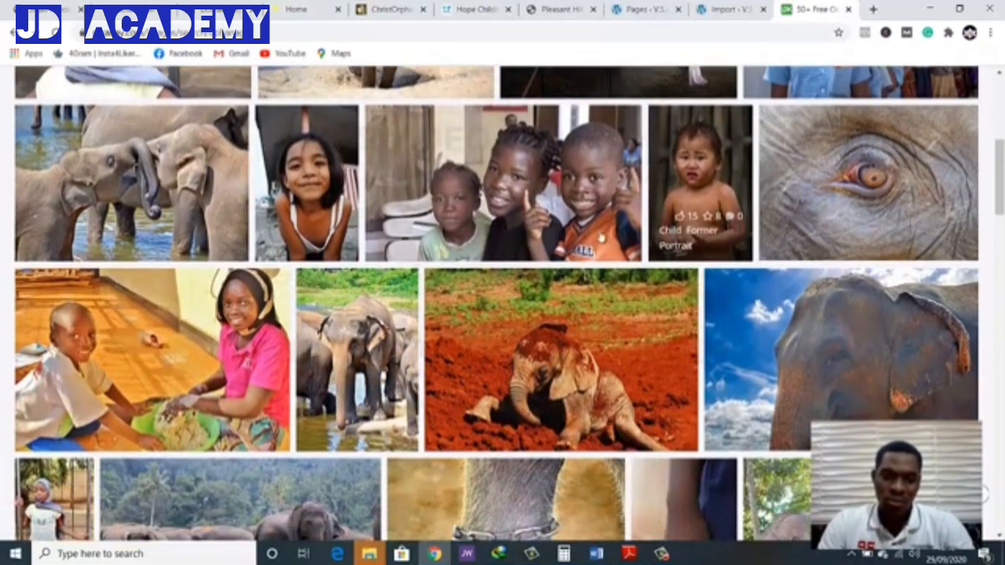
scroll(521, 191, "down", 1)
scroll(519, 192, "down", 3)
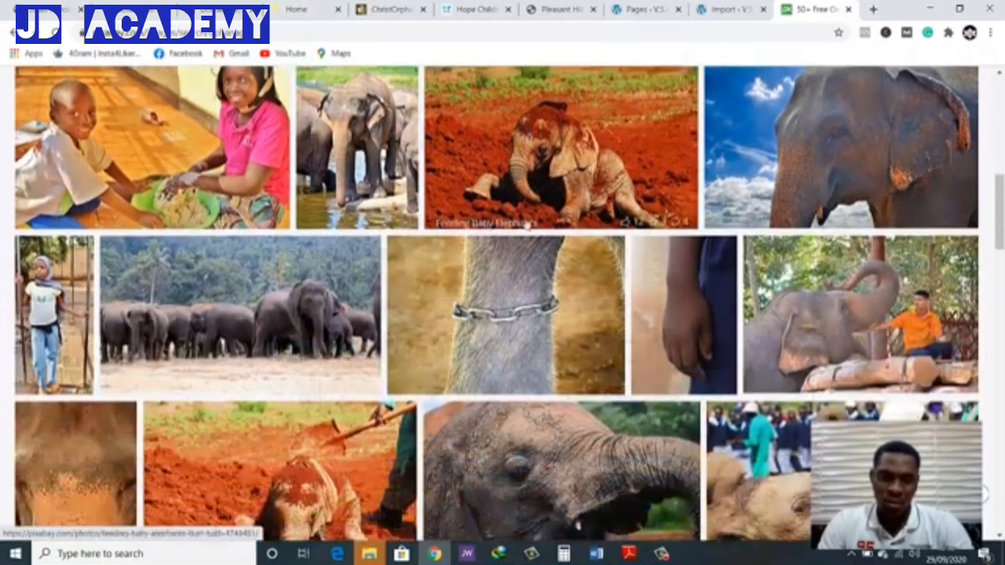
scroll(514, 181, "up", 2)
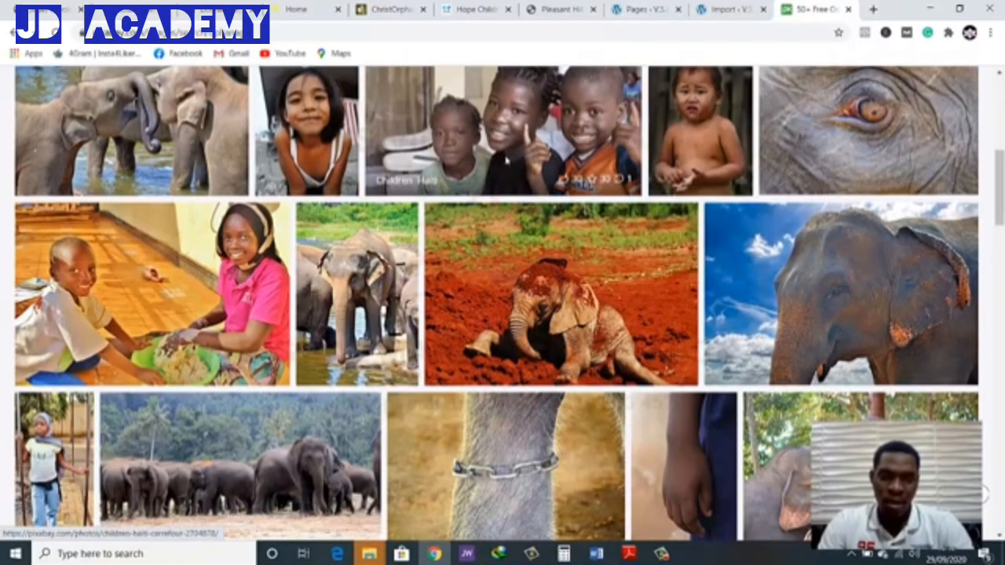
right_click(518, 159)
left_click(537, 165)
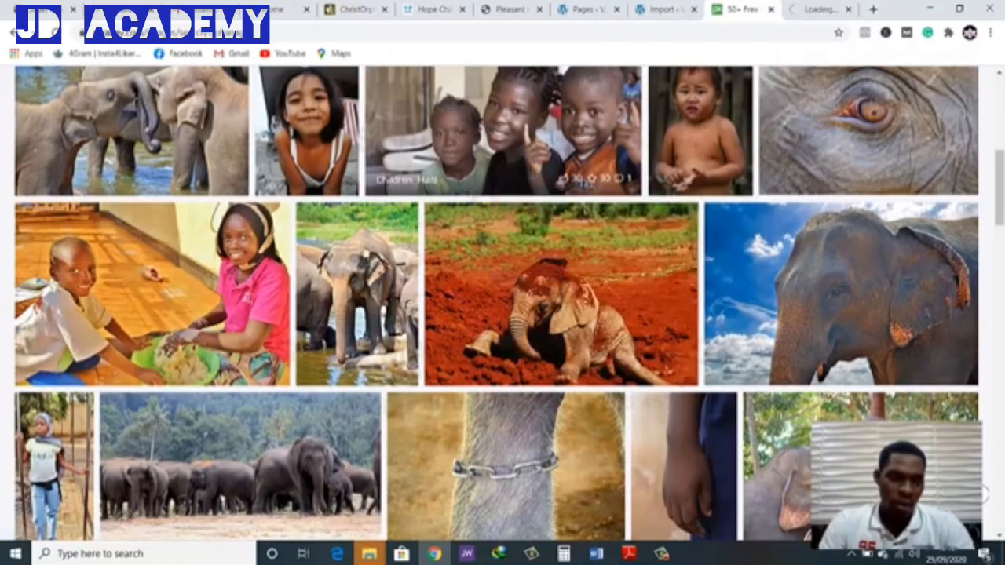
Open the photo of the boy and girl with a green bowl and the portrait of the headscarfed girl in separate new tabs
right_click(166, 302)
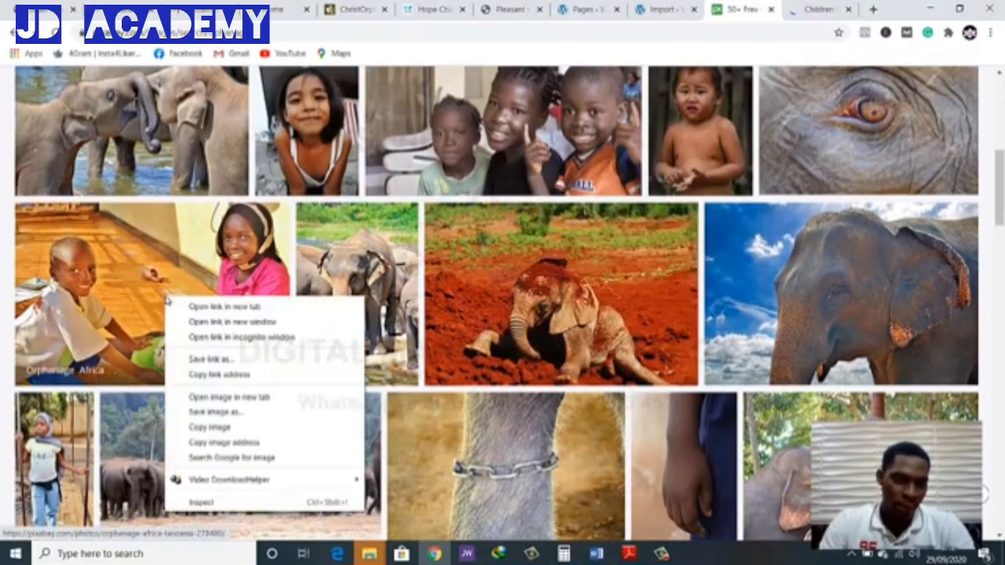
left_click(188, 305)
scroll(330, 291, "up", 3)
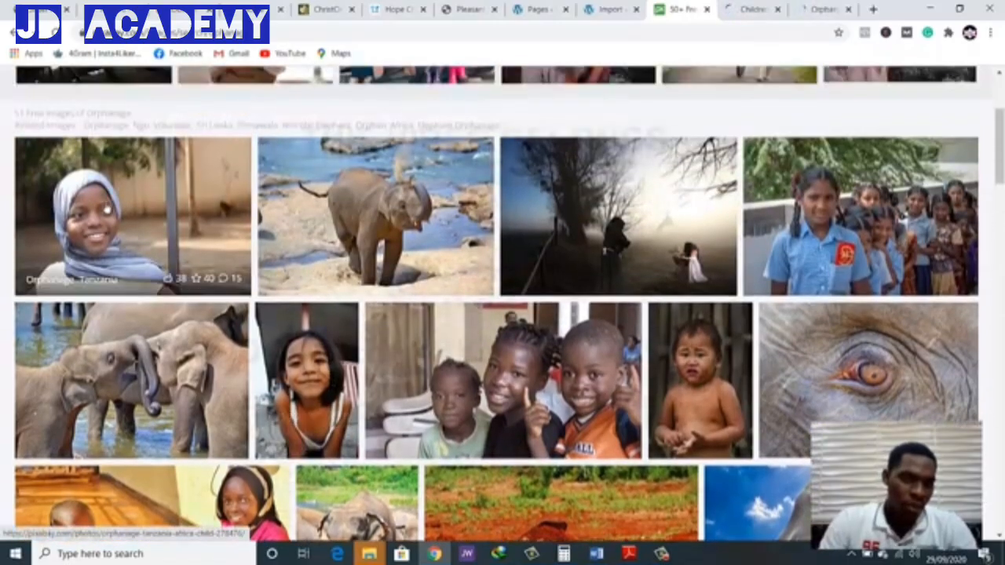
right_click(107, 210)
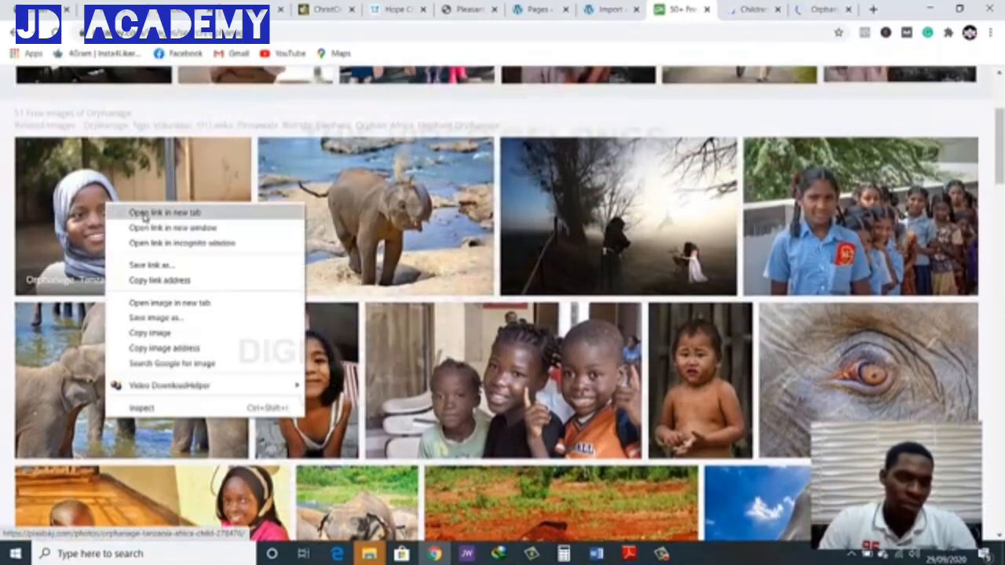
left_click(144, 213)
Browse the rest of the orphanage image results for further suitable slider pictures
scroll(313, 274, "down", 3)
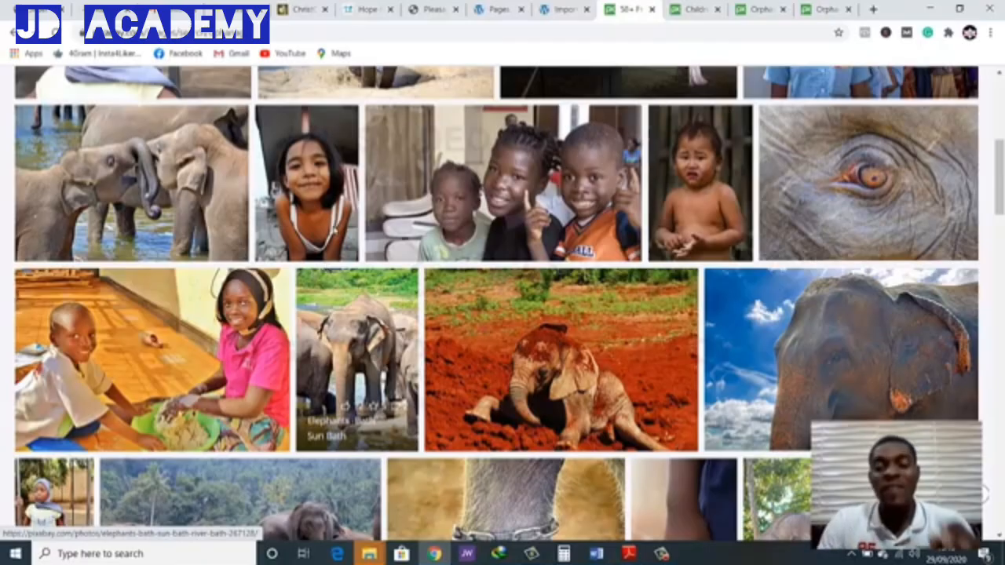
scroll(345, 405, "down", 5)
scroll(346, 358, "up", 1)
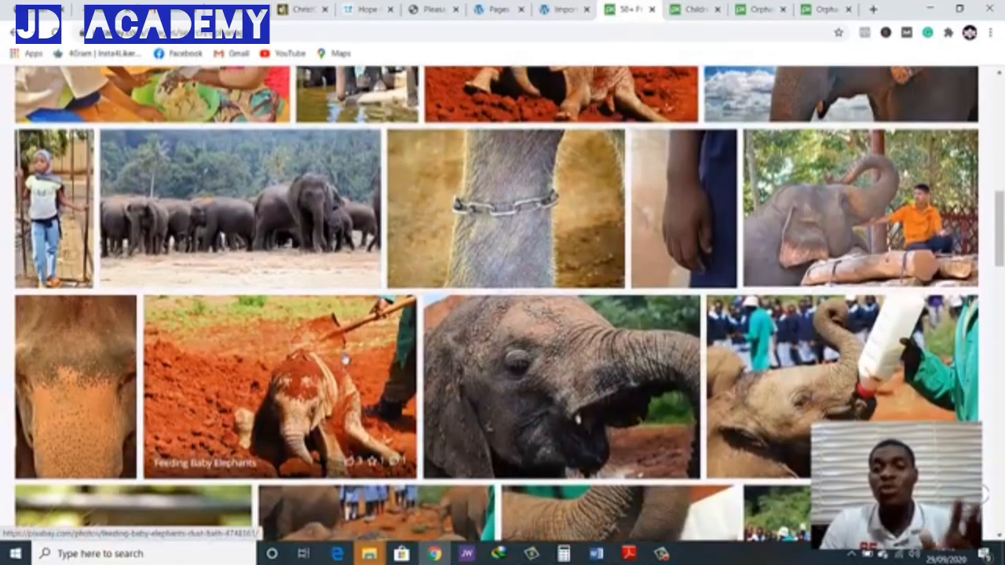
scroll(381, 334, "down", 4)
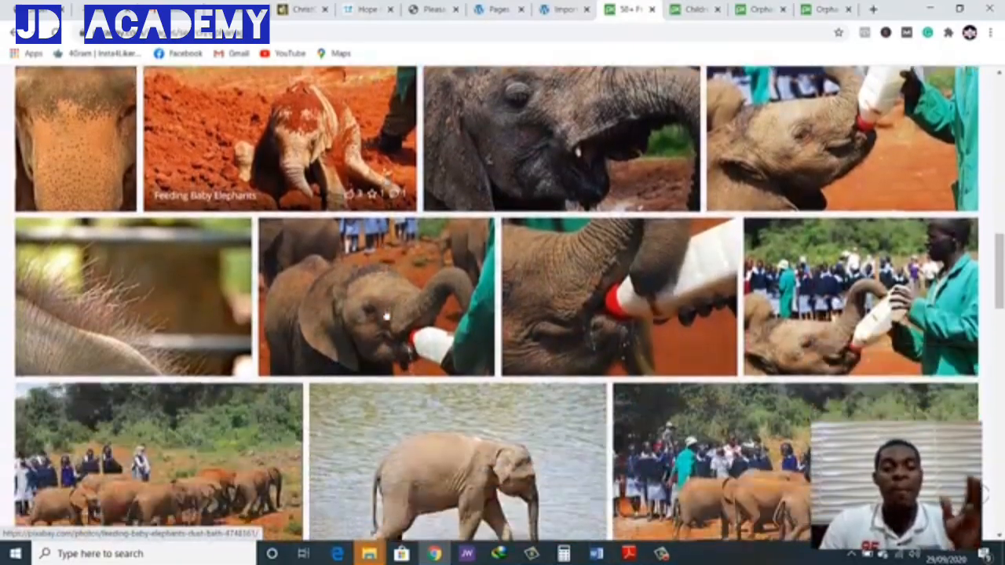
scroll(387, 316, "down", 2)
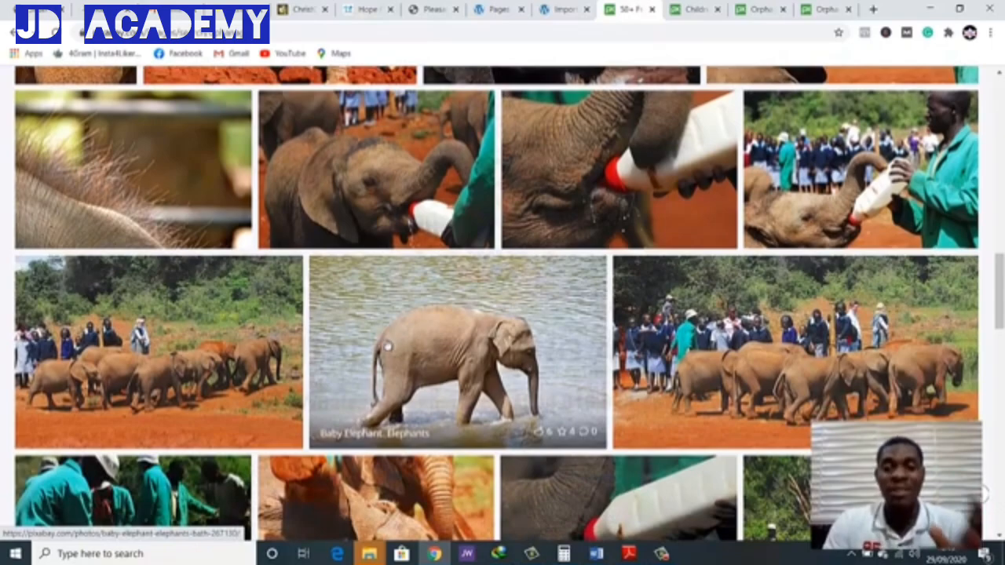
scroll(391, 343, "up", 1)
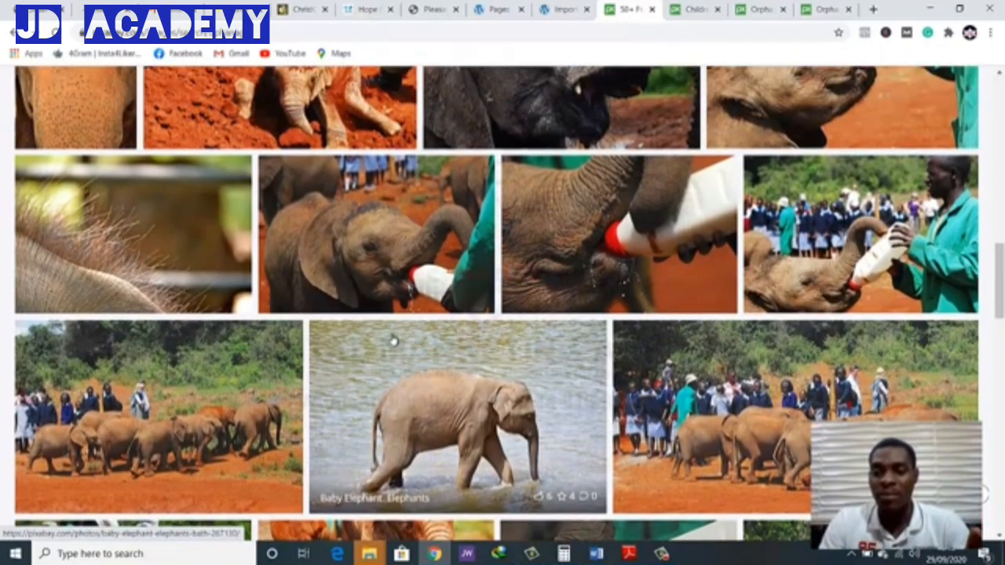
scroll(392, 341, "down", 4)
scroll(423, 374, "down", 5)
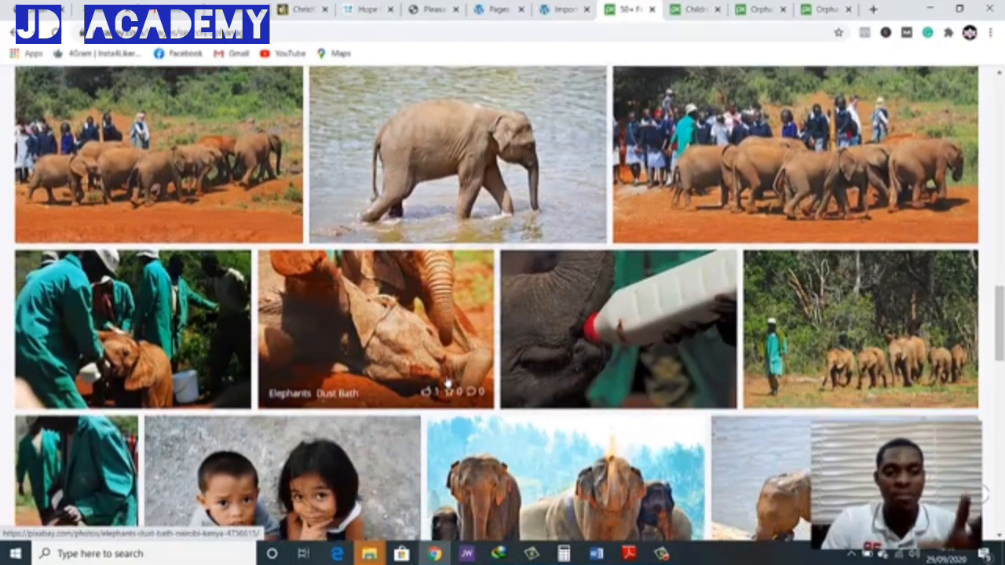
scroll(447, 383, "down", 8)
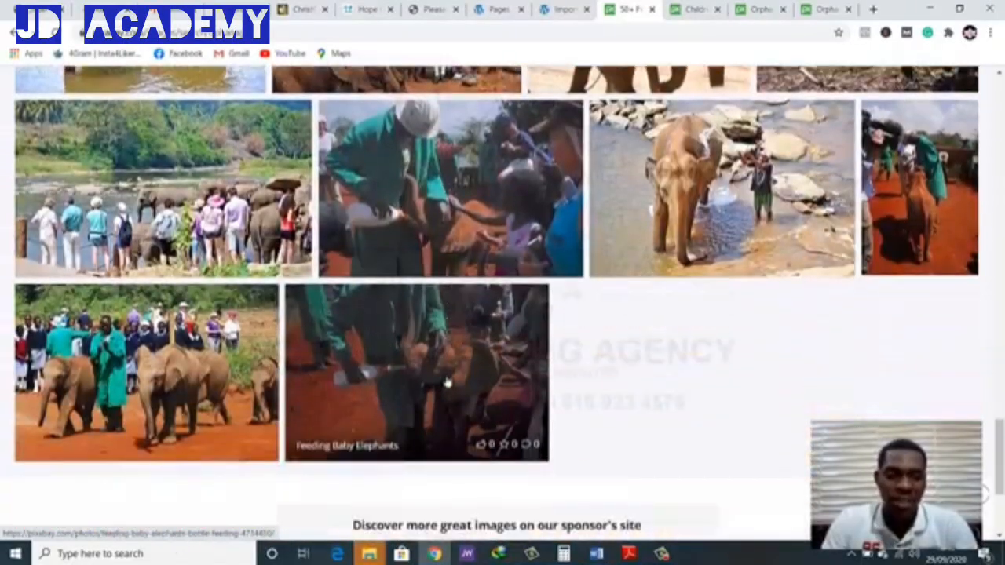
scroll(447, 383, "down", 3)
scroll(447, 383, "up", 6)
scroll(447, 423, "up", 5)
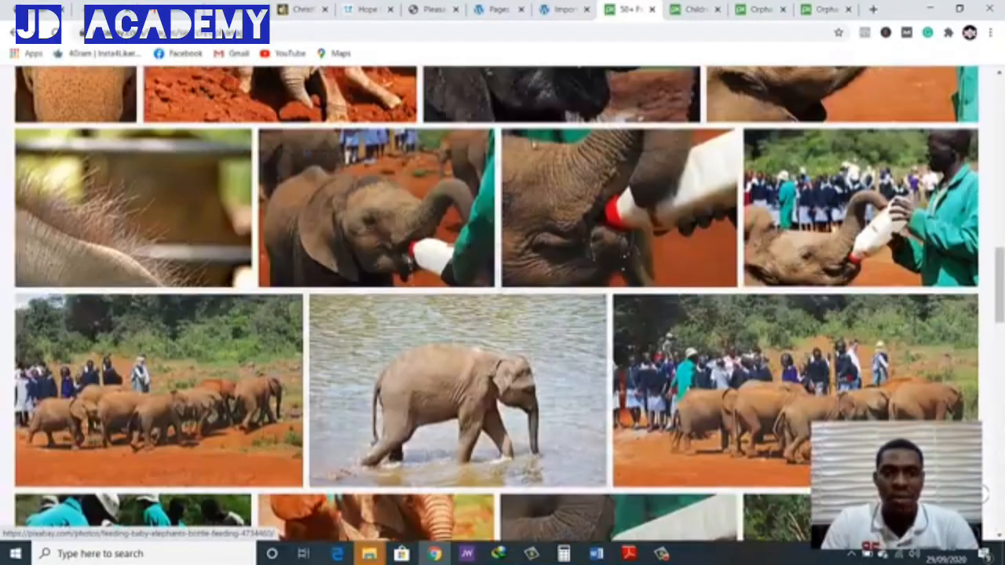
Open the image of the three children in Haiti by itself in a new tab and switch to it
left_click(695, 10)
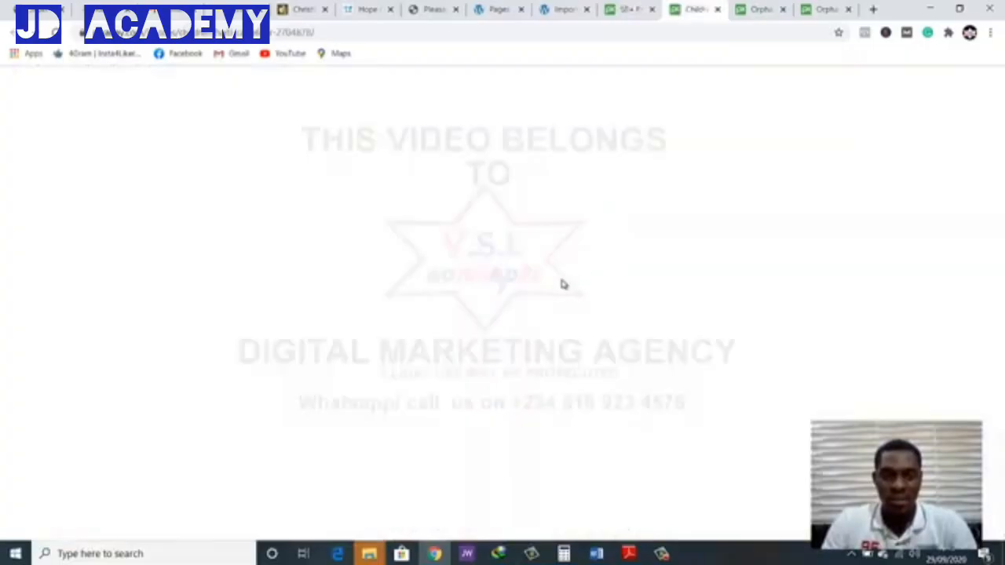
scroll(575, 271, "down", 1)
scroll(573, 271, "down", 1)
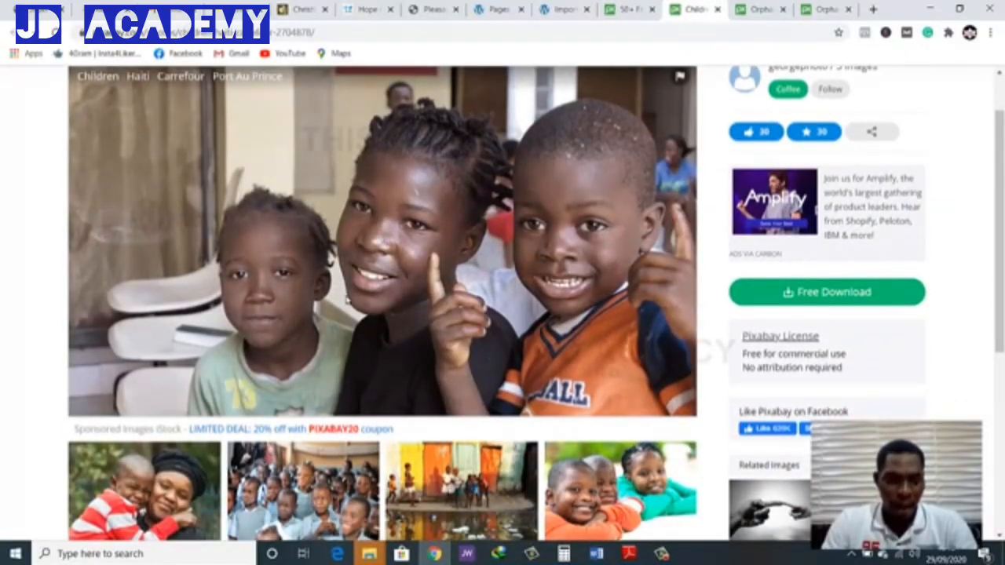
right_click(346, 297)
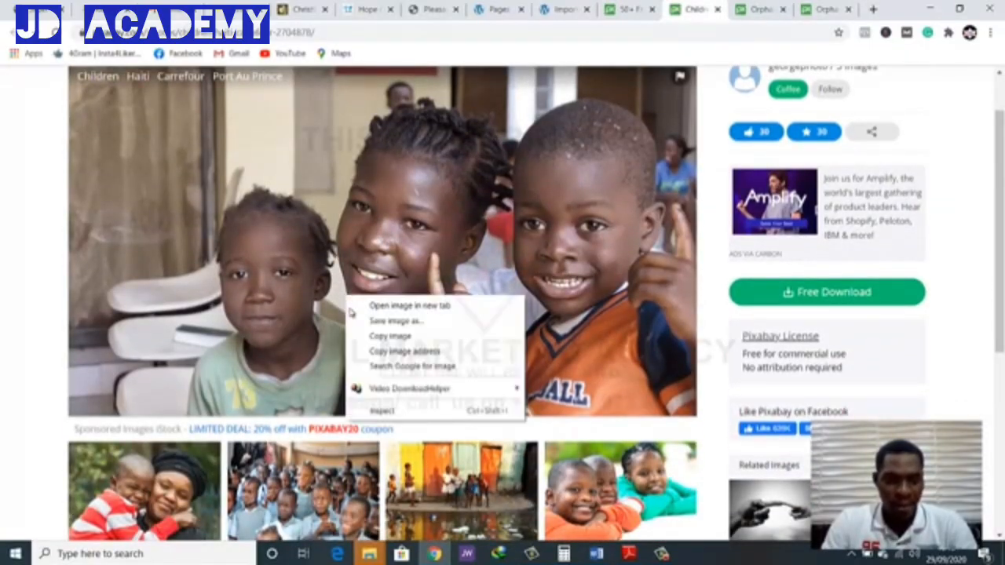
left_click(396, 306)
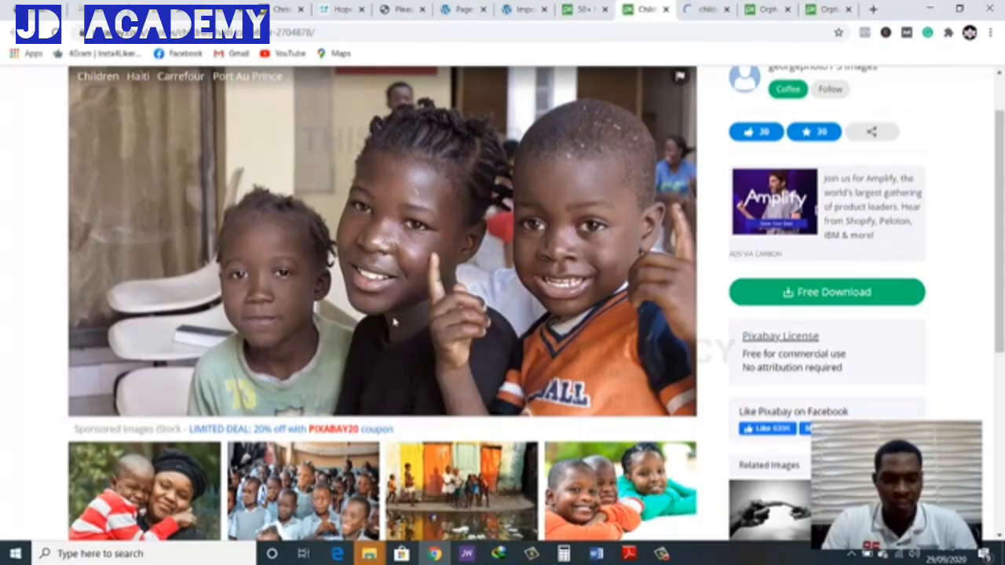
scroll(463, 289, "down", 1)
scroll(471, 302, "down", 3)
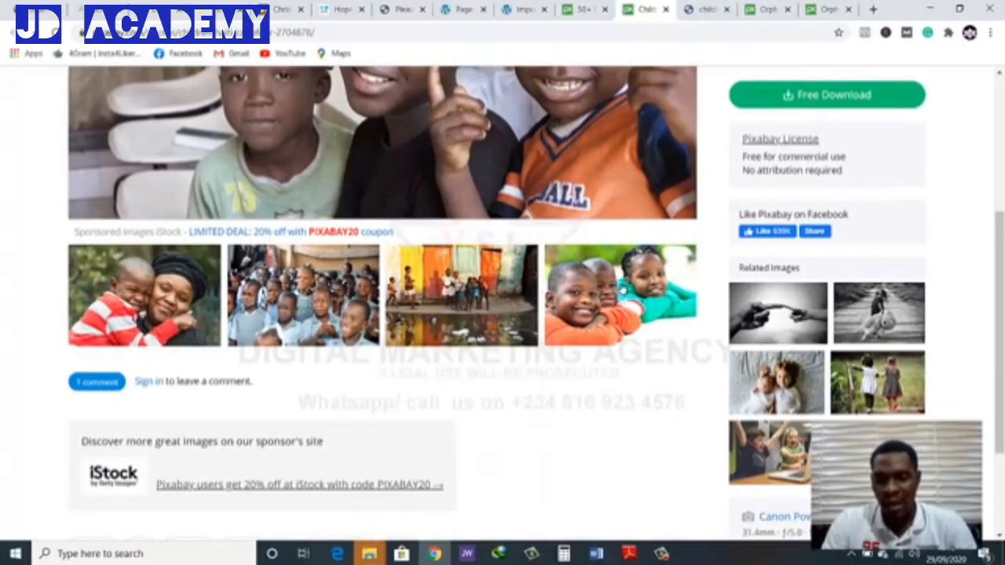
scroll(609, 304, "up", 5)
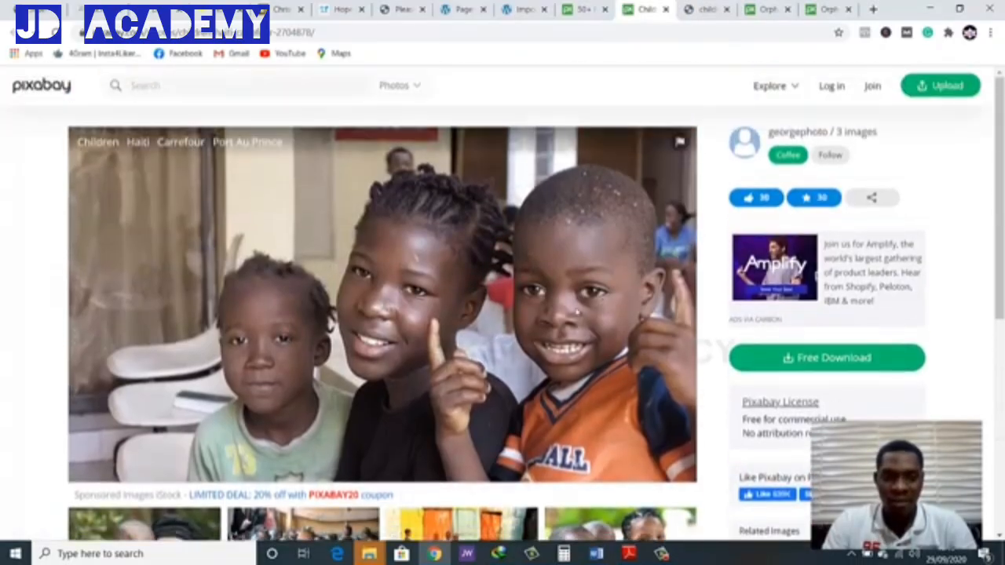
left_click(704, 11)
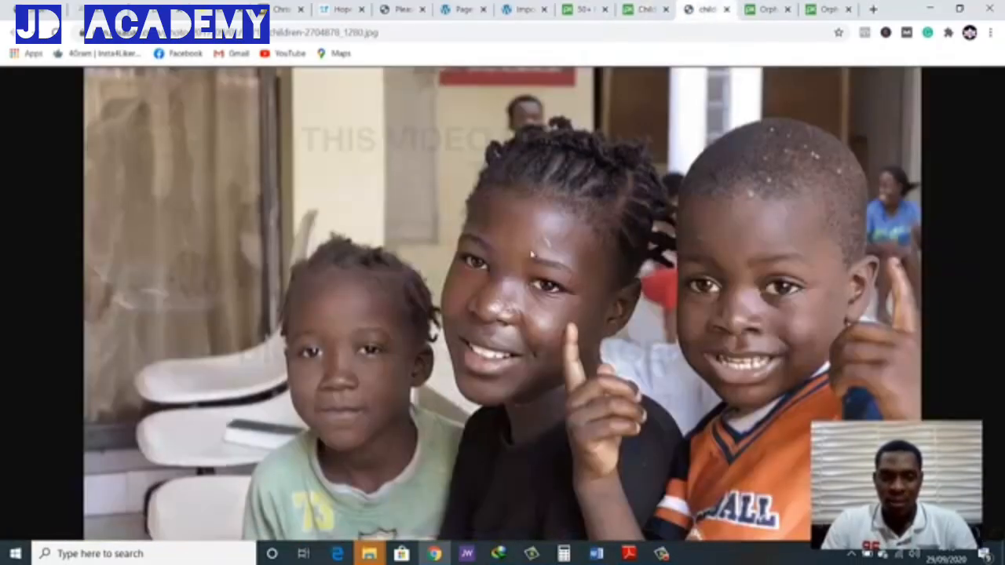
Start saving the three children's image and create a Desktop folder named "ngo" for it
right_click(497, 315)
left_click(525, 343)
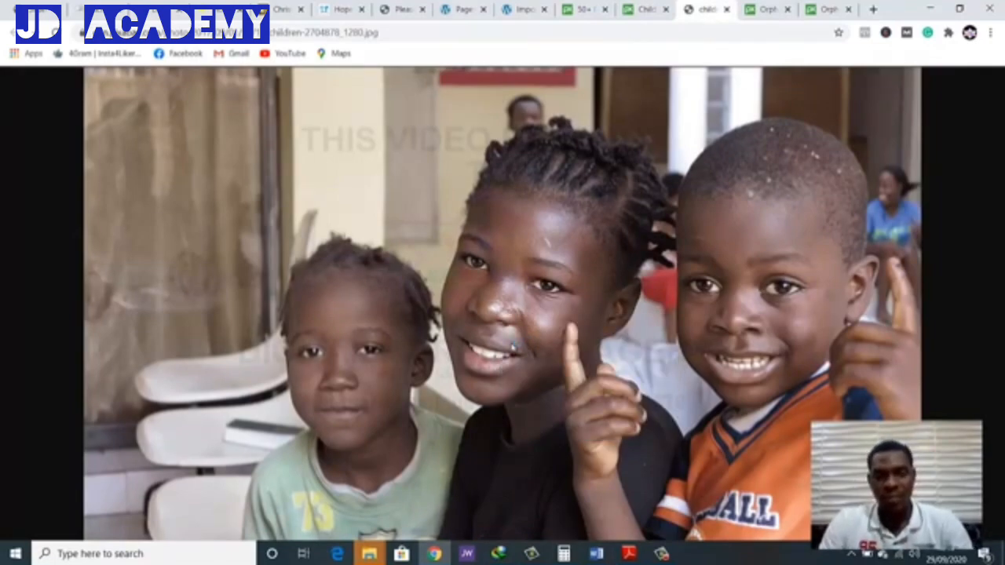
key("ctrl+s")
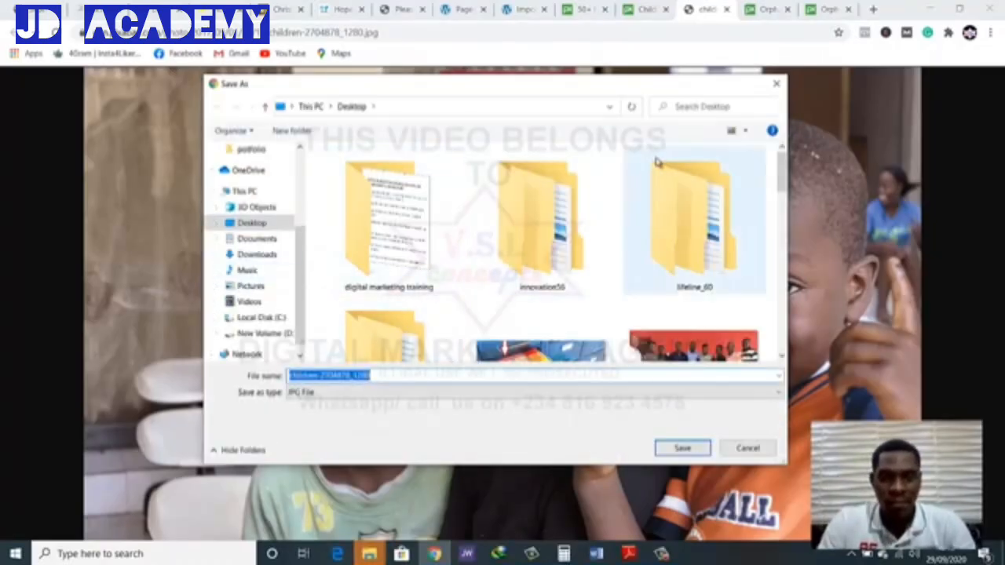
left_click(335, 148)
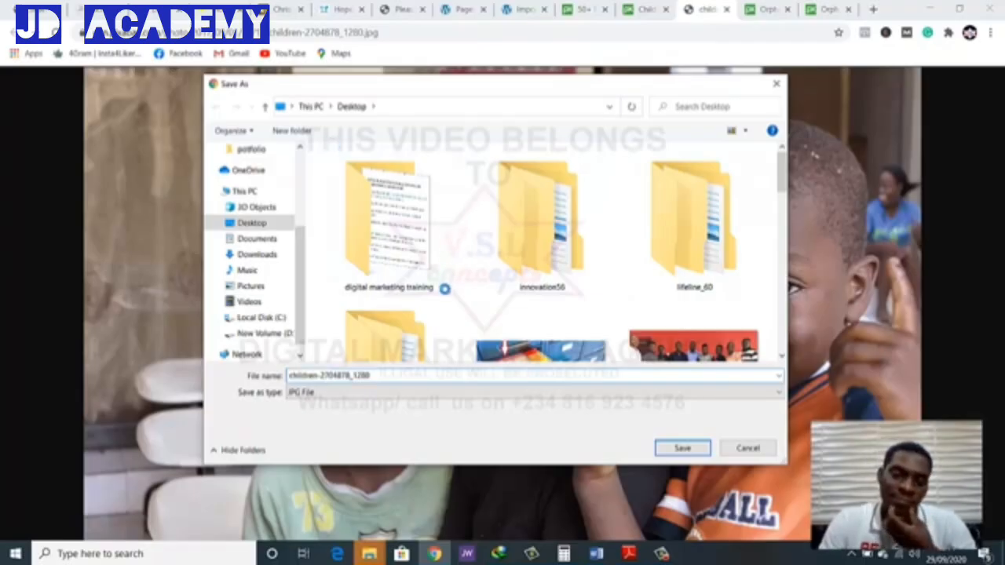
right_click(441, 286)
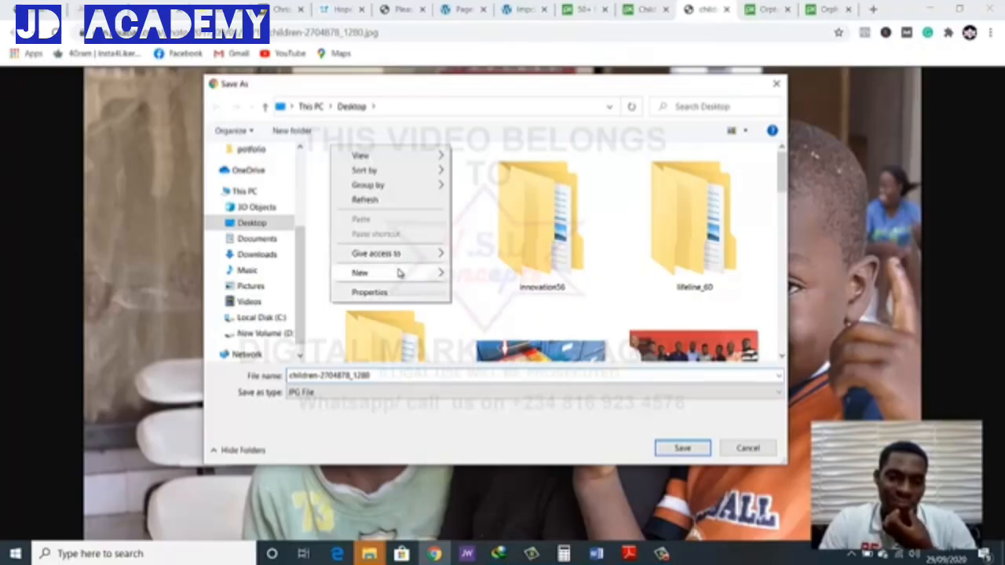
mouse_move(404, 273)
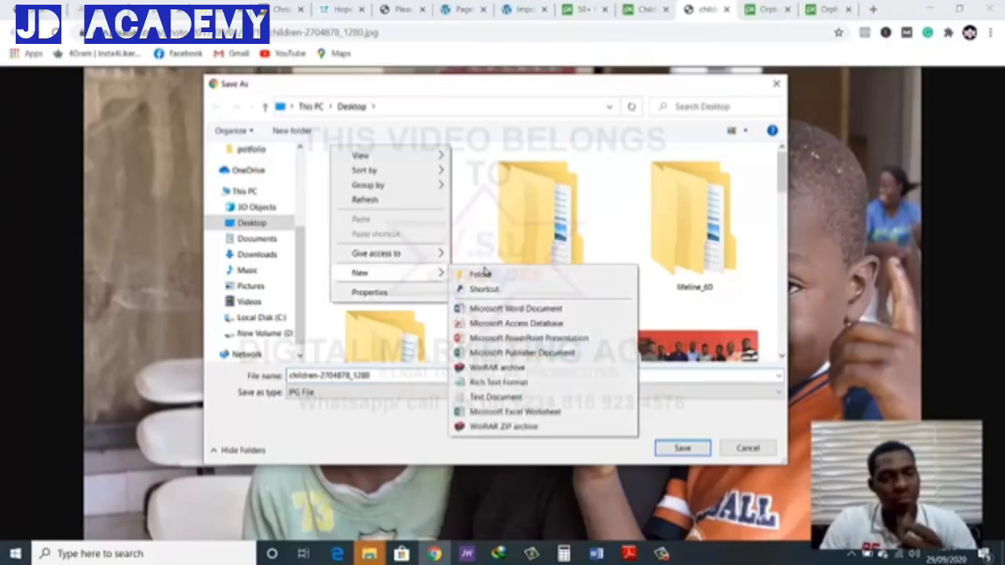
left_click(480, 274)
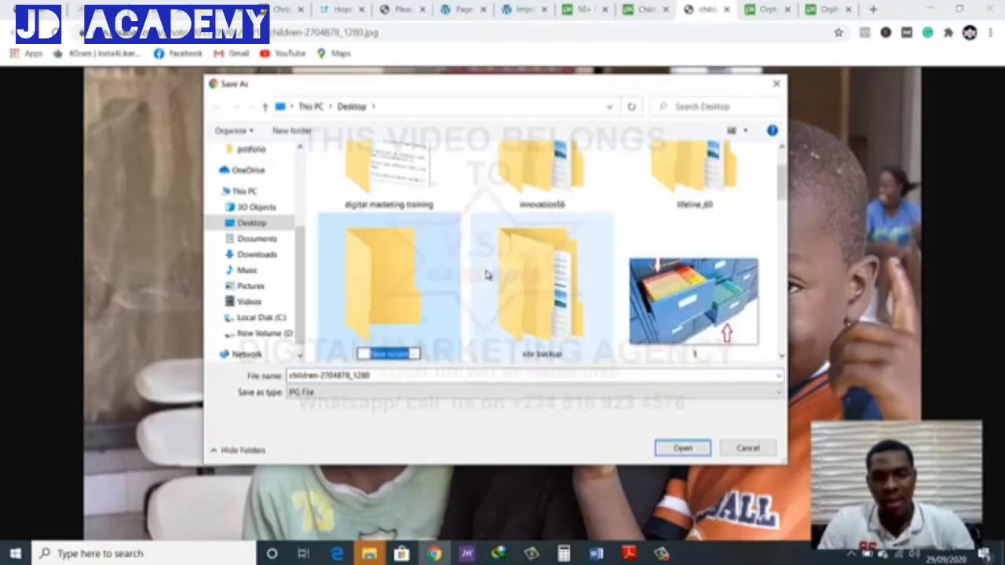
type("ngo")
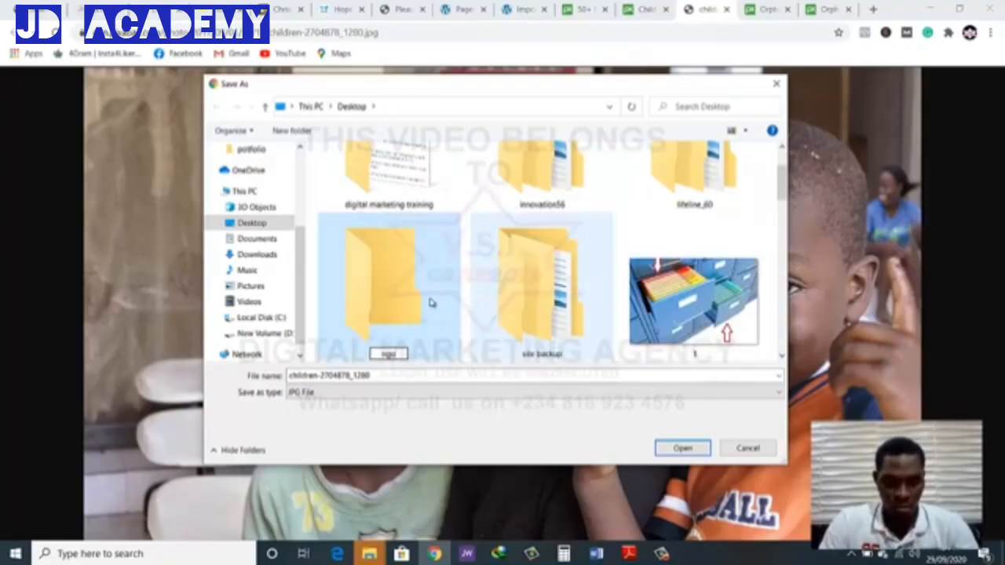
Save the three children's image as a JPG in the ngo folder and close both of its tabs
double_click(379, 305)
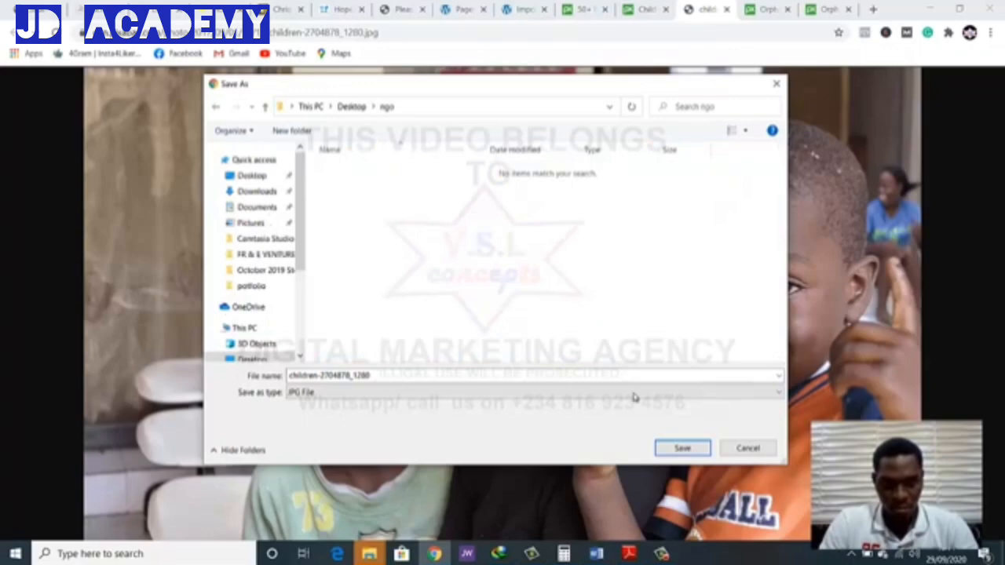
left_click(681, 448)
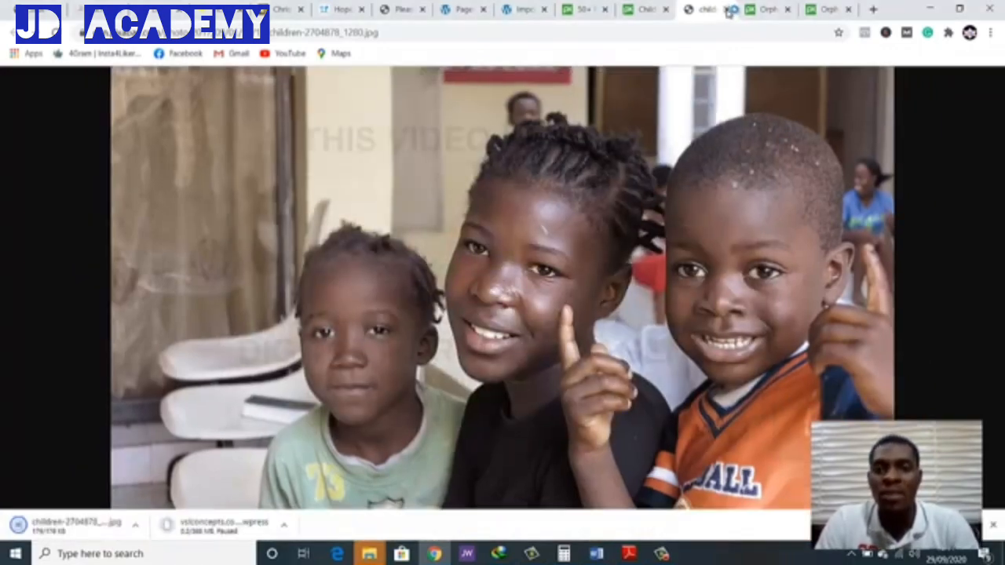
left_click(726, 9)
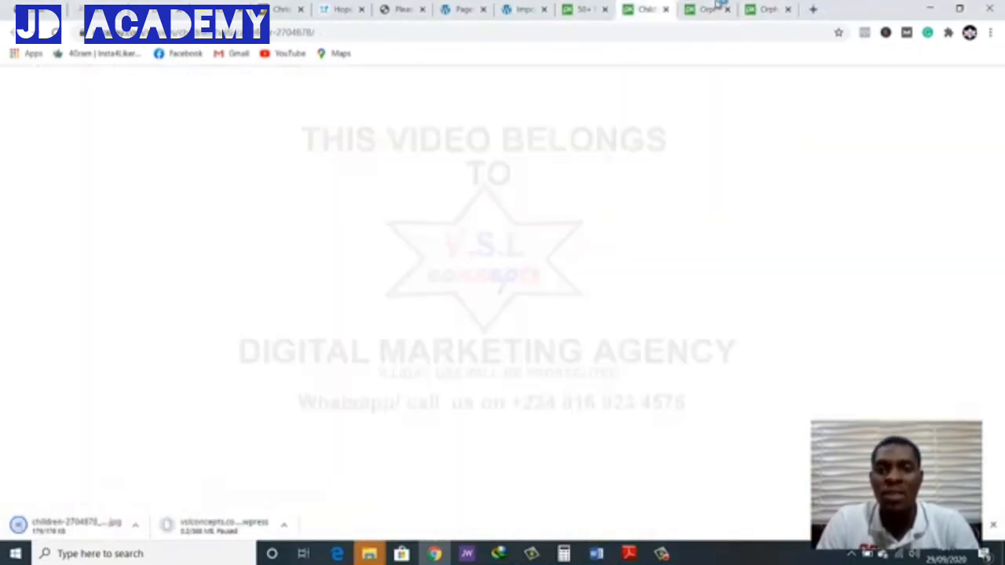
left_click(707, 13)
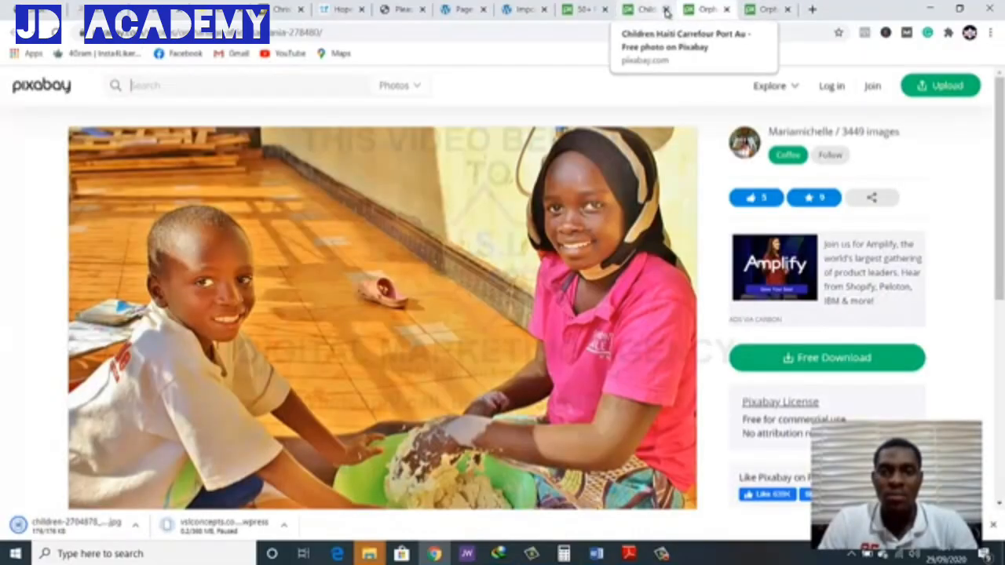
left_click(665, 10)
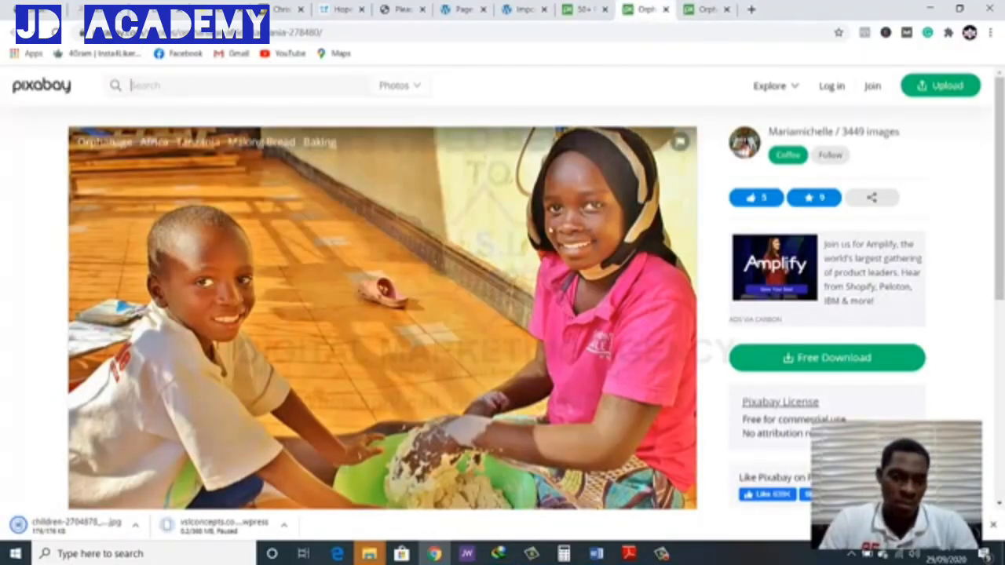
Save the photo of the boy and girl with the green bowl in the ngo folder and close its tab
scroll(505, 244, "down", 1)
right_click(445, 249)
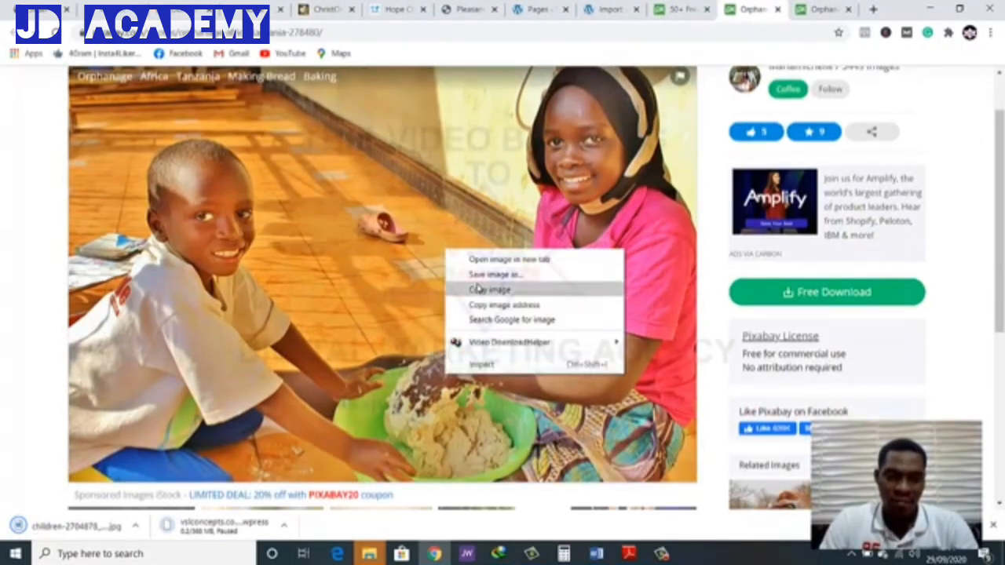
left_click(479, 280)
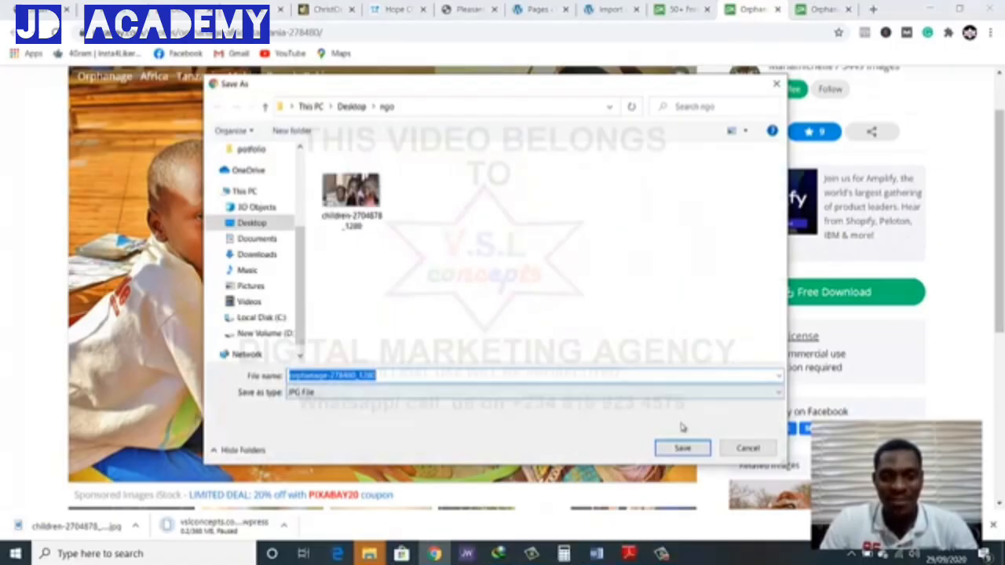
left_click(681, 446)
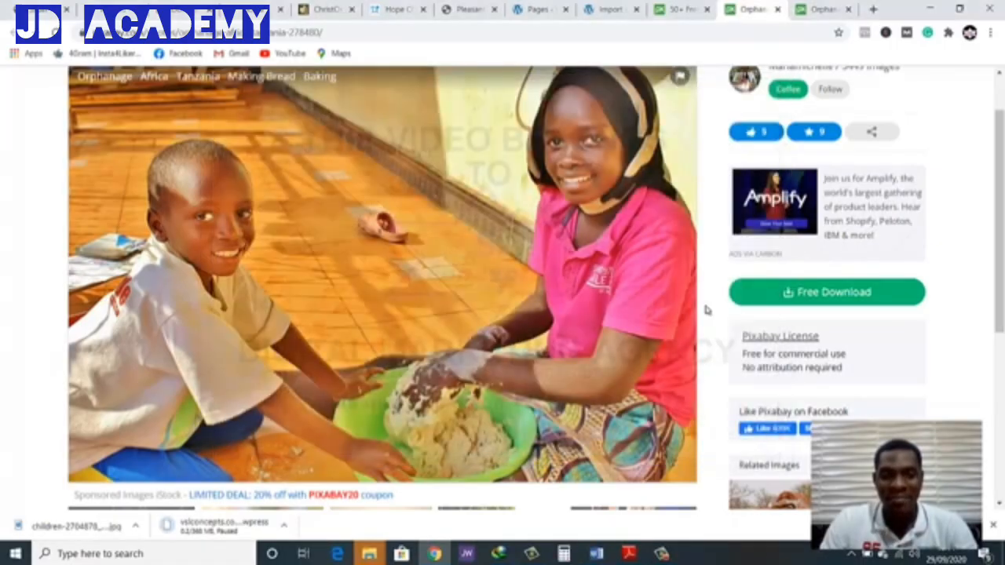
left_click(777, 9)
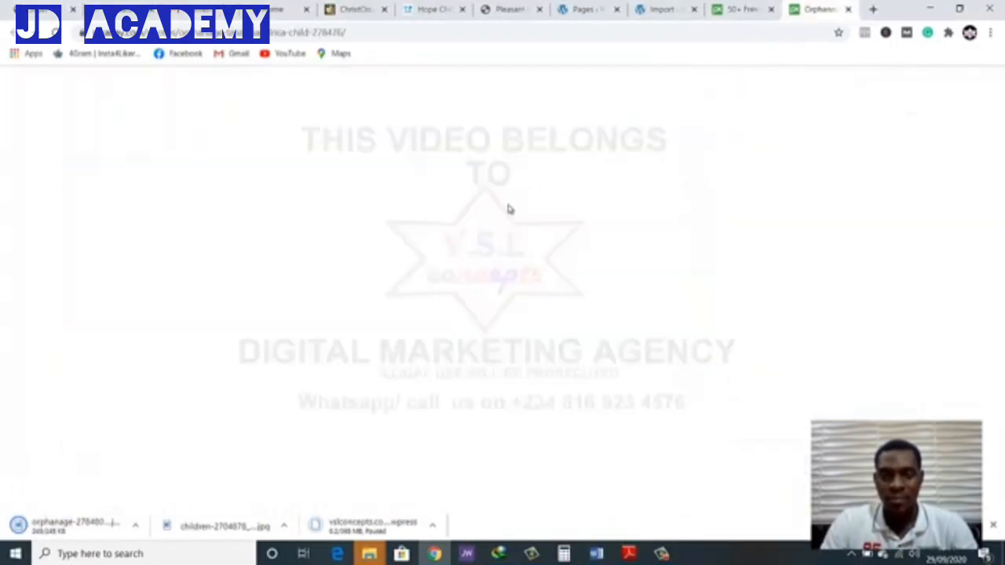
Save the portrait of the headscarfed girl in the ngo folder and close its tab
scroll(502, 227, "down", 3)
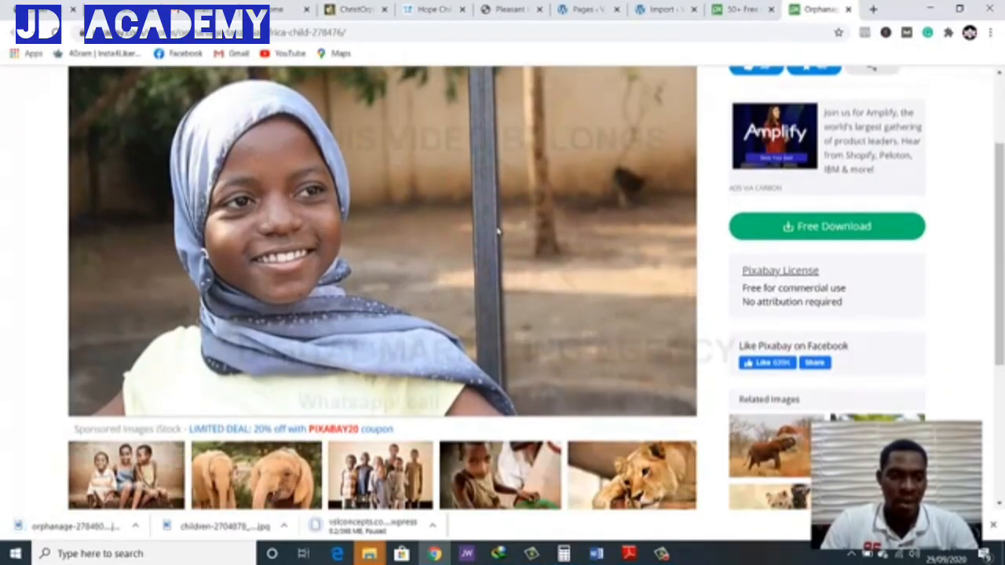
right_click(496, 227)
left_click(522, 253)
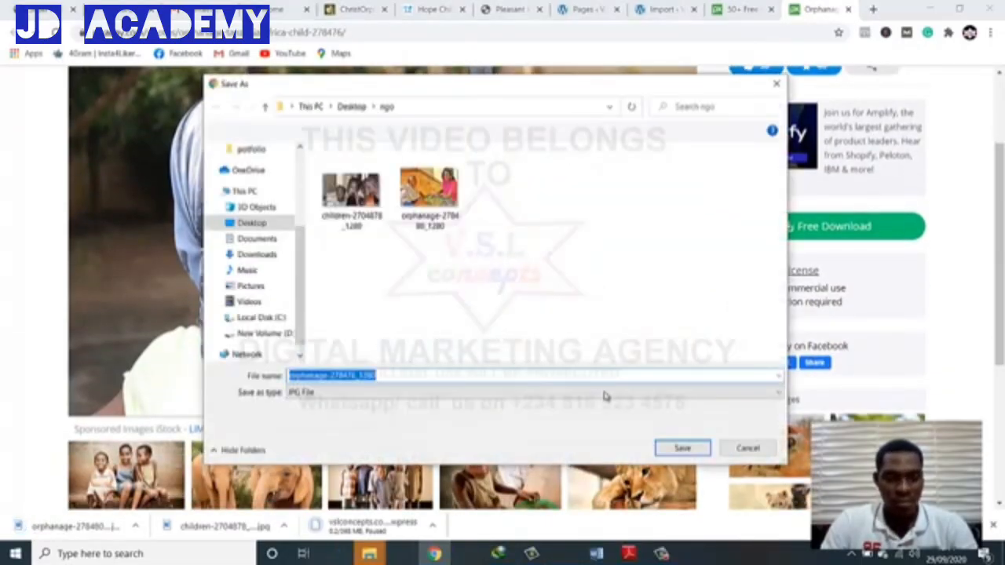
left_click(679, 448)
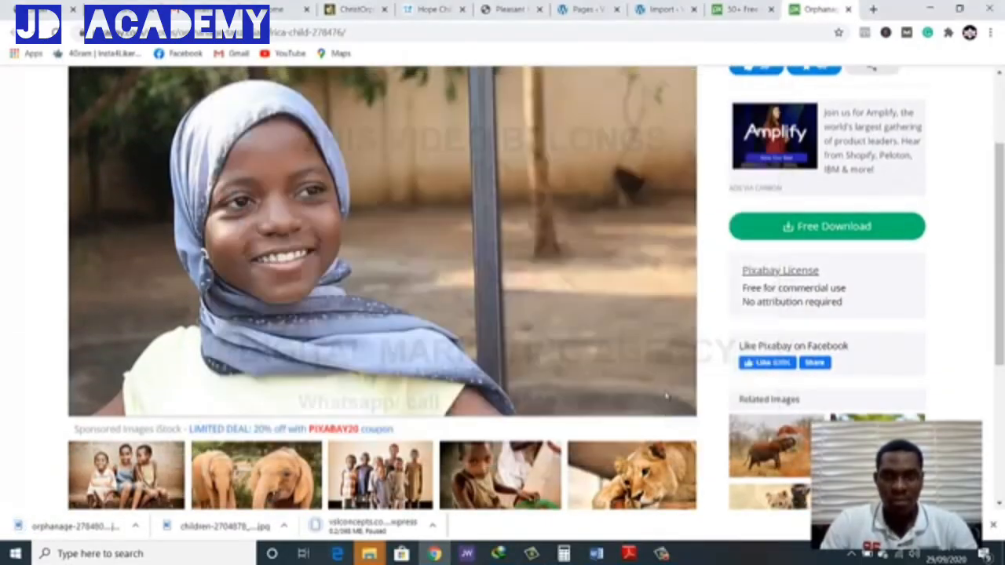
left_click(848, 9)
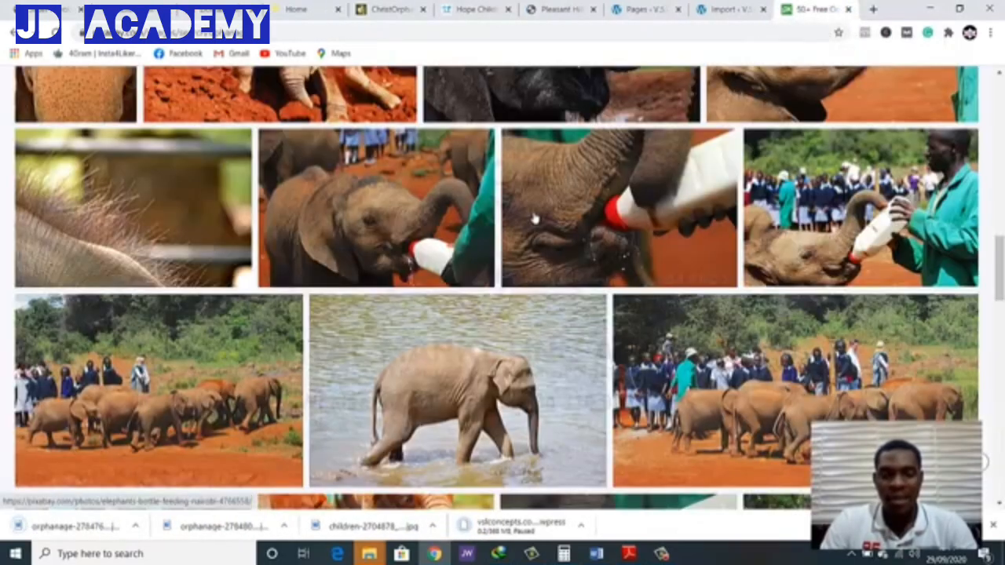
Look through the remaining orphanage results and search Pixabay's images for "black children" instead
scroll(538, 234, "down", 15)
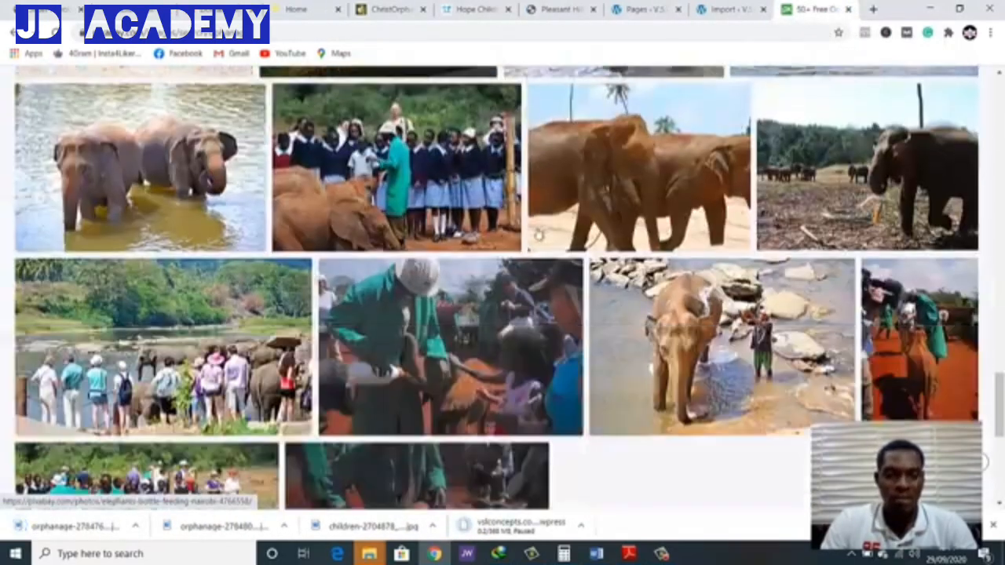
scroll(538, 233, "down", 2)
scroll(538, 233, "up", 20)
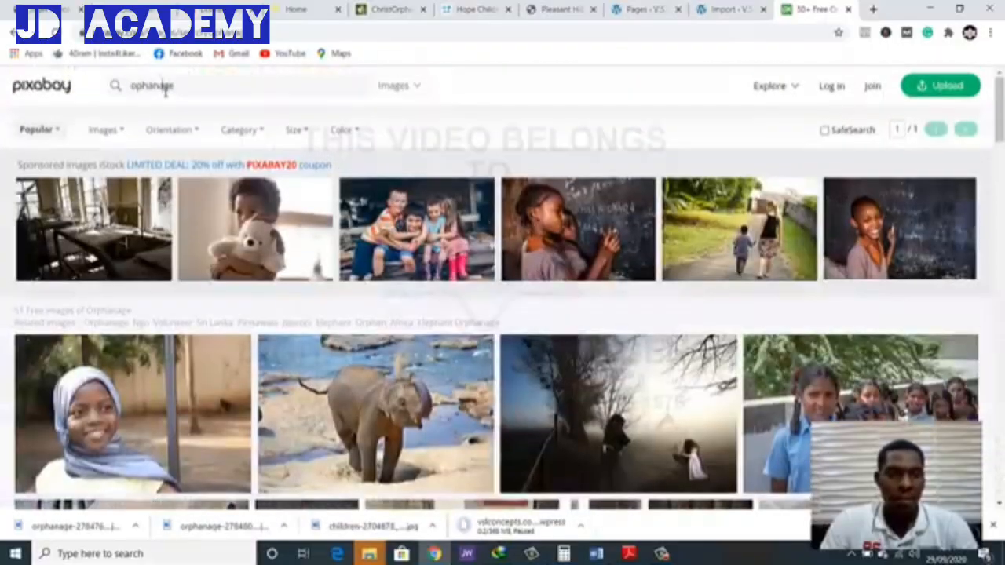
double_click(165, 92)
type("t")
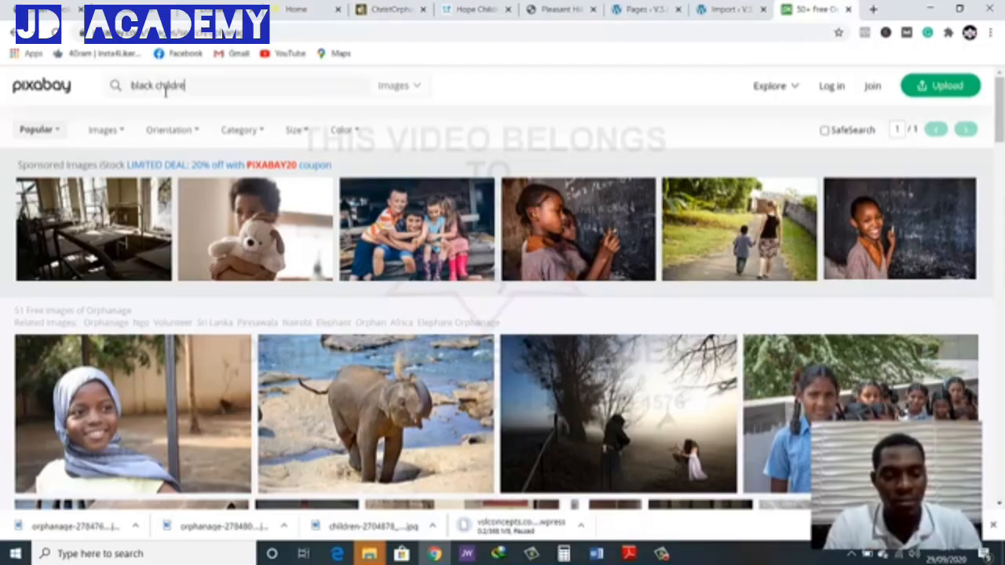
key("Return")
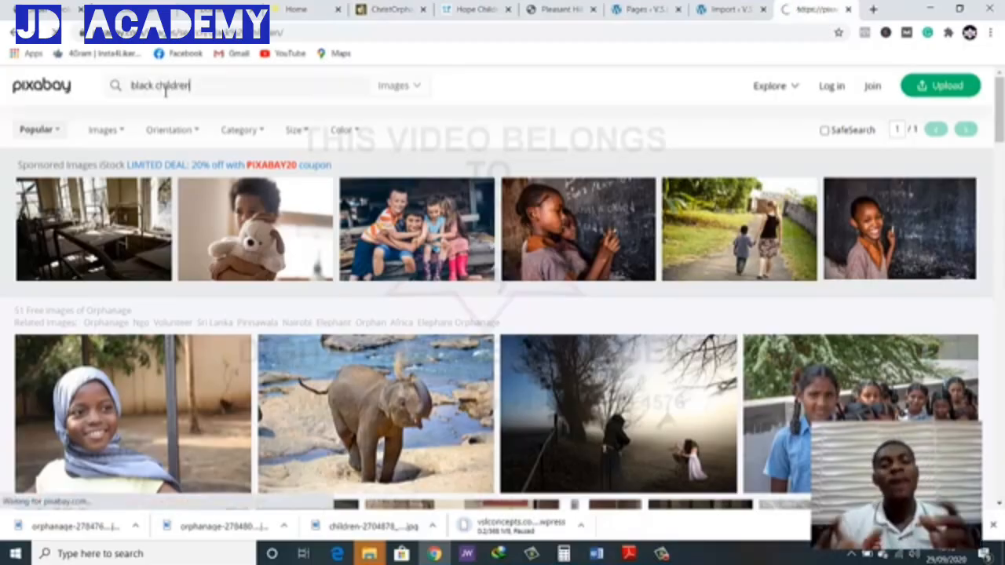
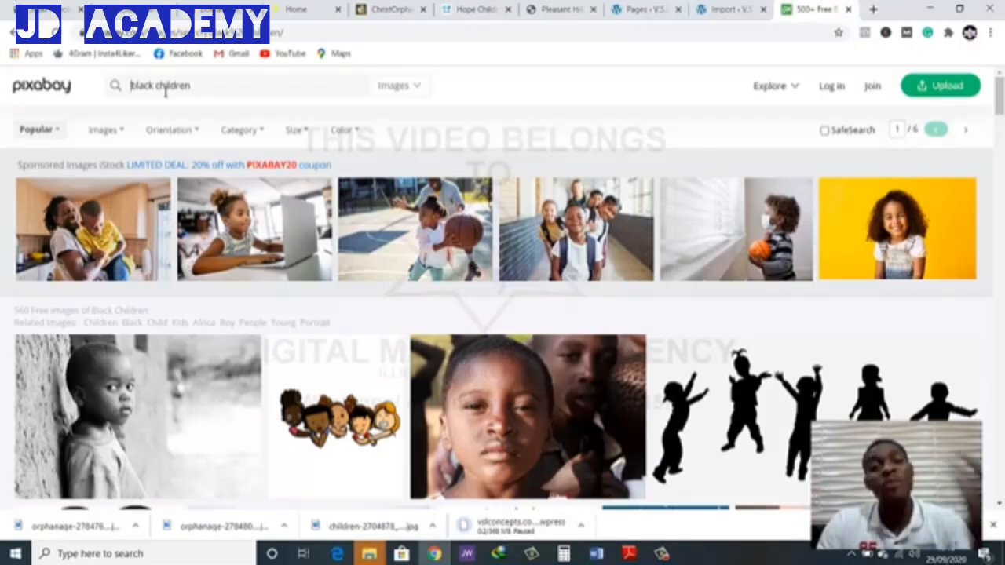
Open the photo page of the black-and-white classroom crowded with children in a new tab
scroll(202, 156, "down", 4)
scroll(202, 155, "down", 1)
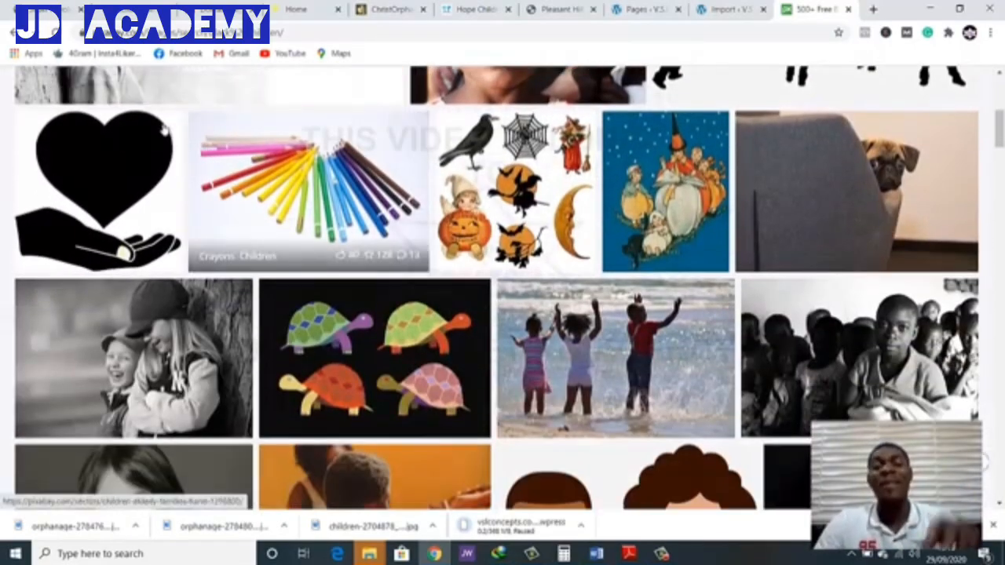
scroll(163, 132, "down", 3)
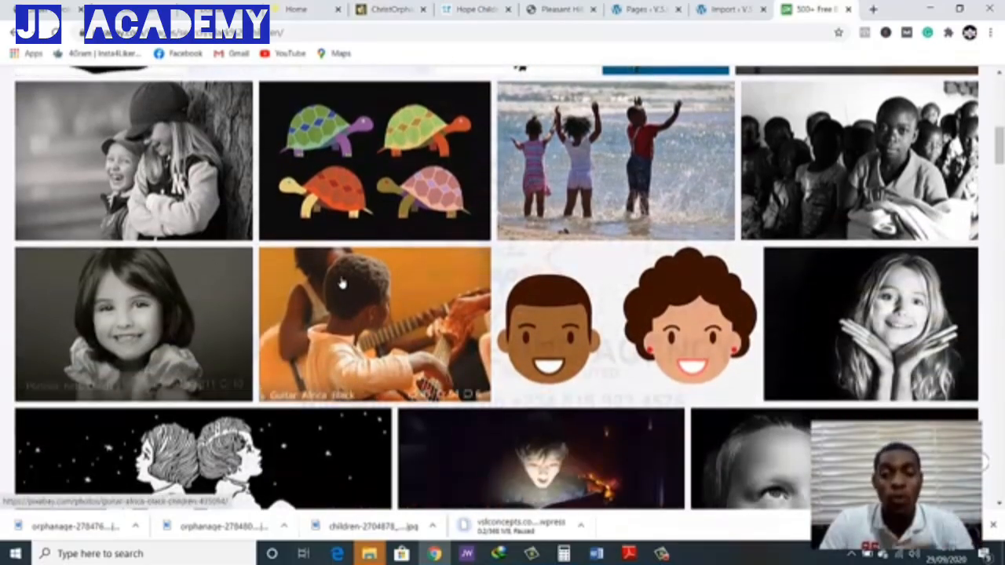
scroll(345, 283, "down", 1)
scroll(380, 284, "up", 1)
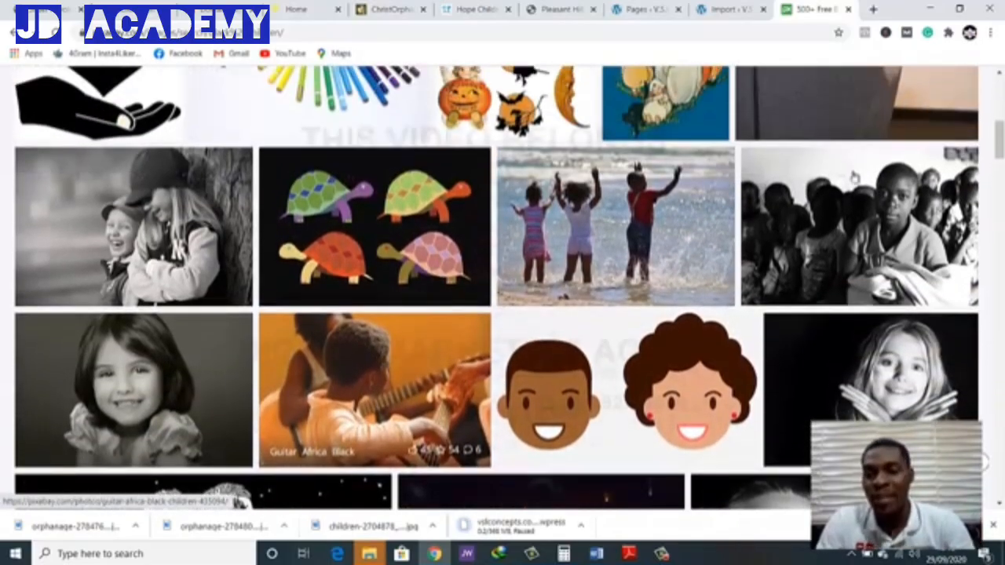
right_click(802, 205)
left_click(832, 217)
Open the image of the bald boy peering over a ledge in its own new tab
scroll(670, 233, "down", 10)
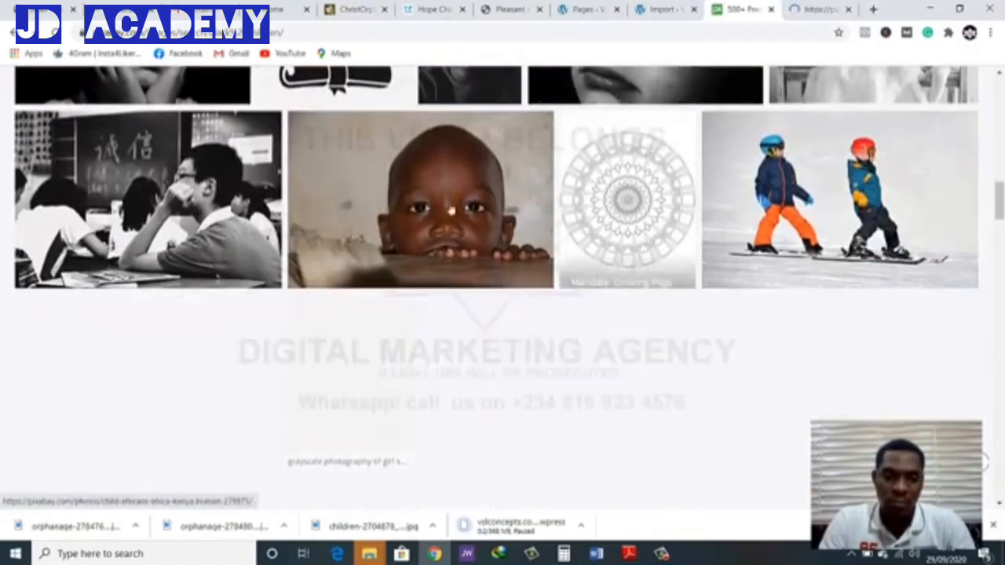
right_click(417, 209)
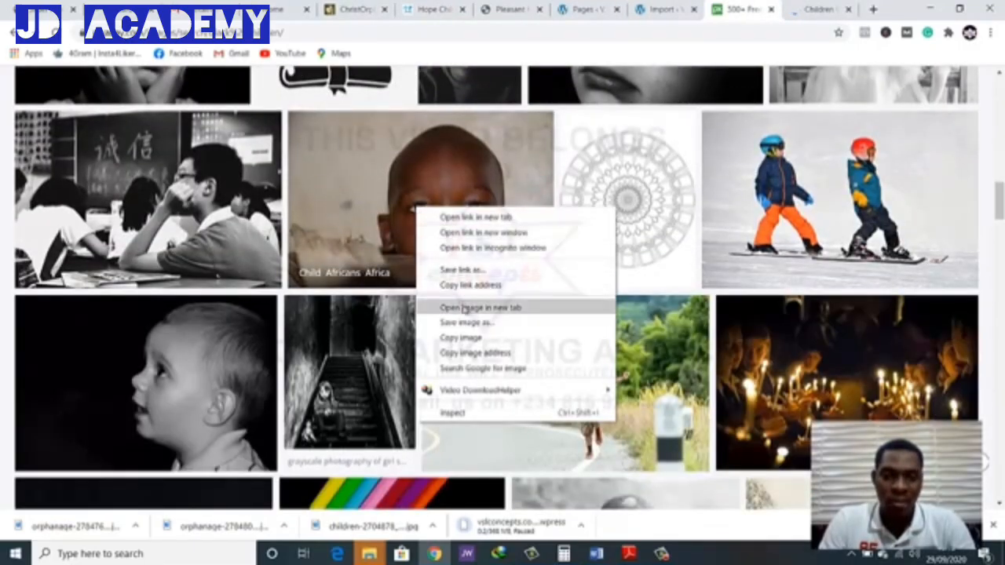
left_click(465, 310)
Open the "Africa Poverty Child" photo of the child walking along a dirt road in a new tab
scroll(448, 206, "down", 3)
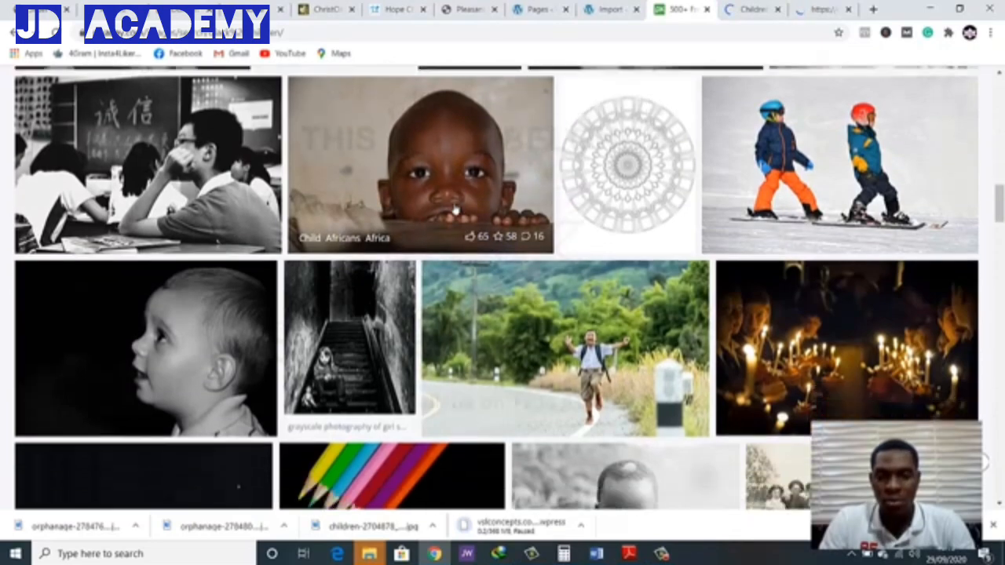
scroll(448, 216, "down", 2)
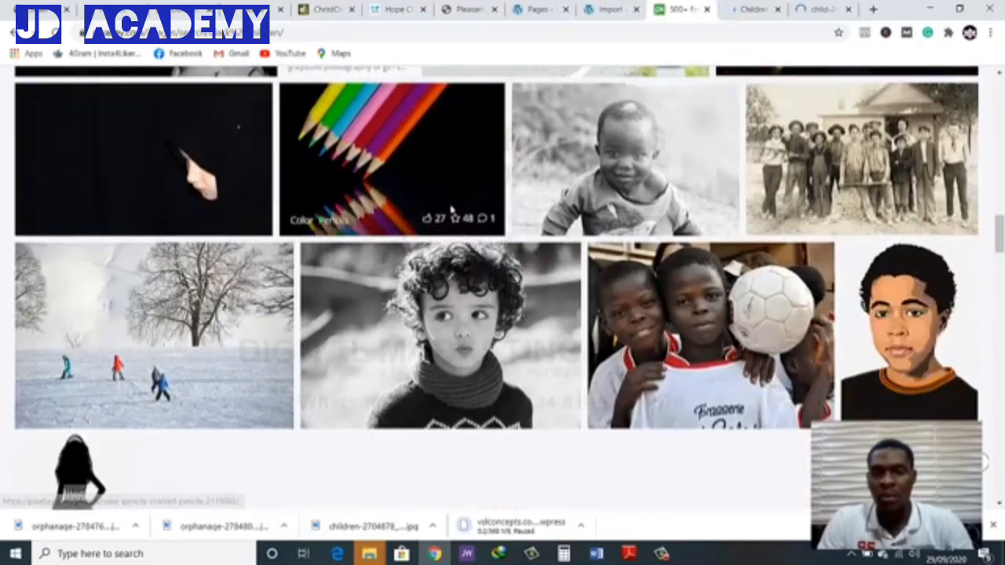
scroll(452, 208, "down", 3)
scroll(459, 212, "down", 2)
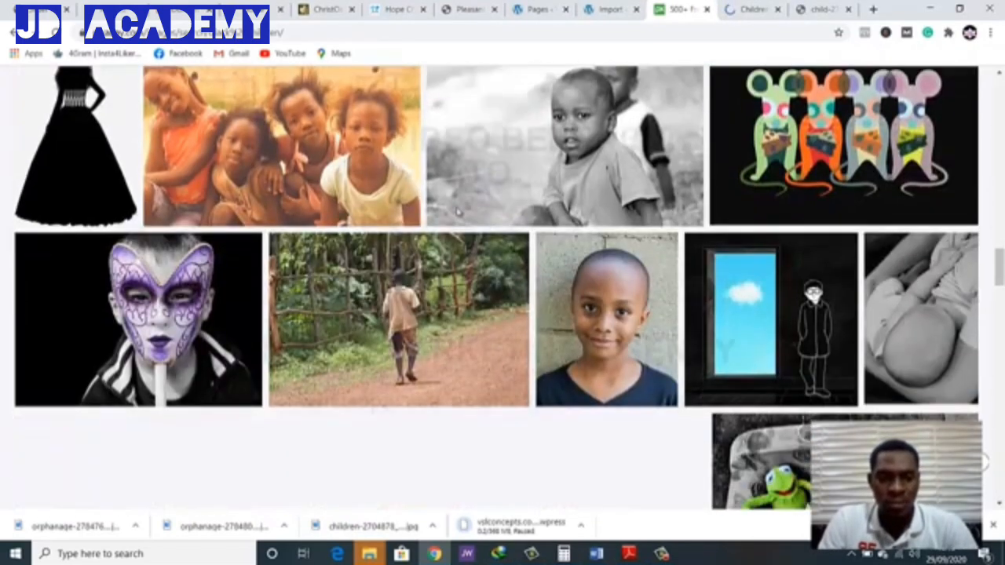
scroll(459, 212, "down", 2)
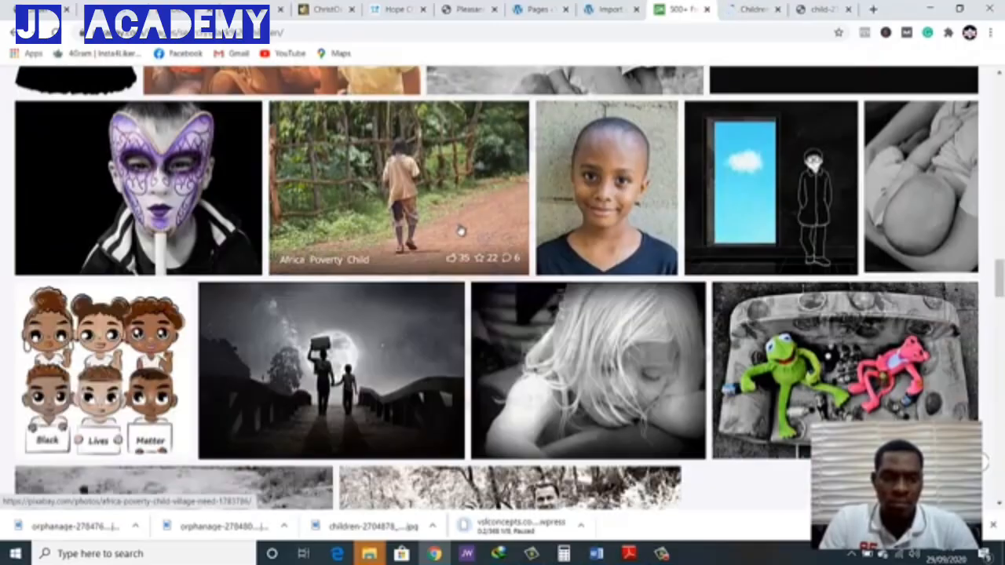
left_click(468, 177)
Open the "Child Happy Colorful" photo of the boy standing in the street in a new tab
scroll(471, 197, "down", 6)
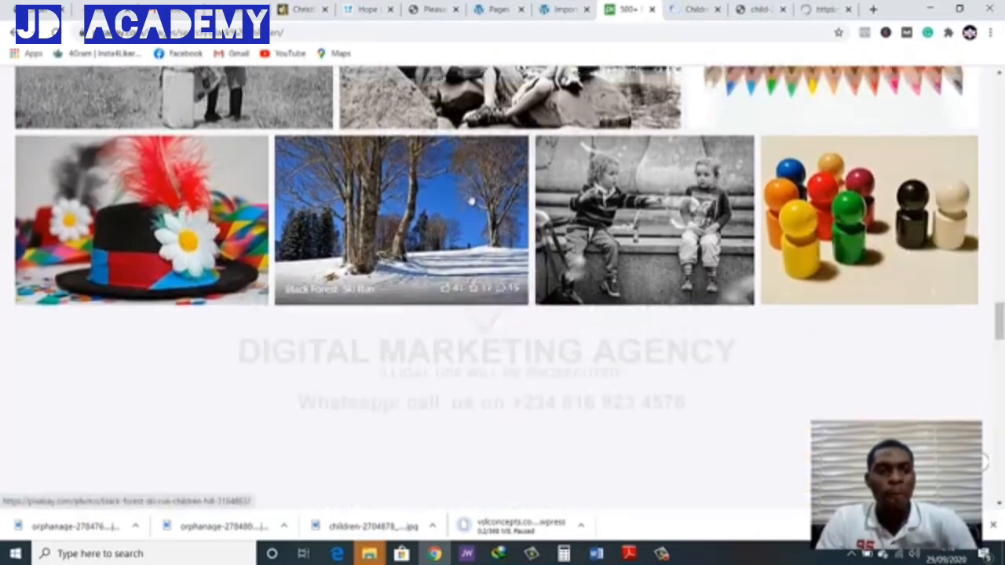
scroll(471, 201, "up", 1)
scroll(502, 236, "down", 3)
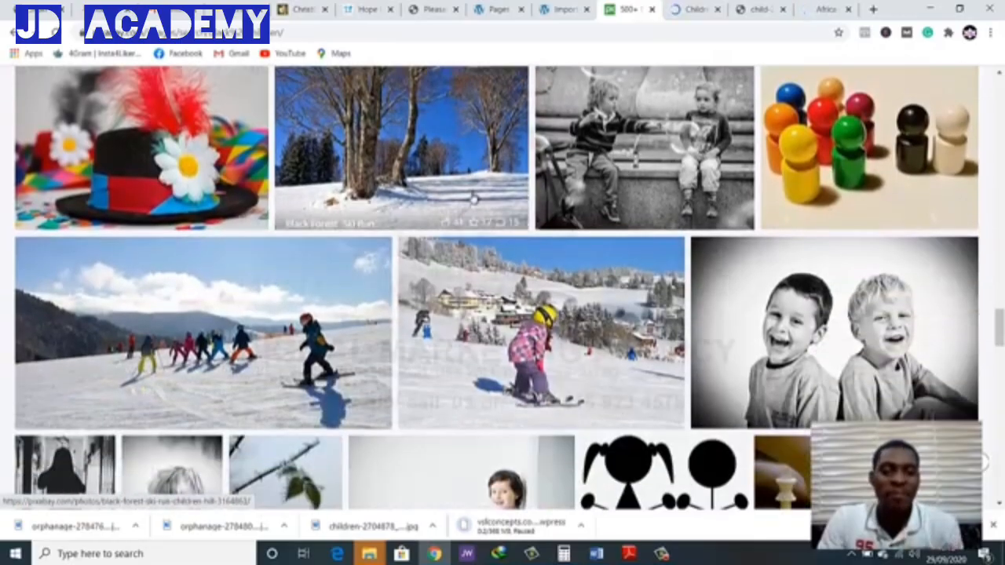
scroll(503, 236, "down", 2)
scroll(470, 211, "down", 4)
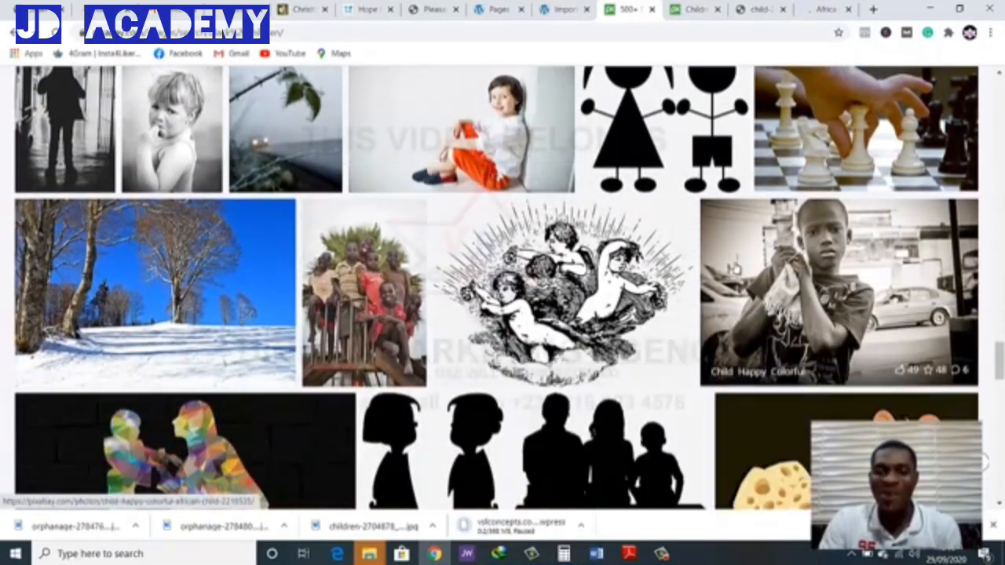
right_click(740, 271)
left_click(744, 273)
Open the "People Africa" group photo and the "Kids African Kenyan" running children photo in separate new tabs
scroll(560, 246, "down", 5)
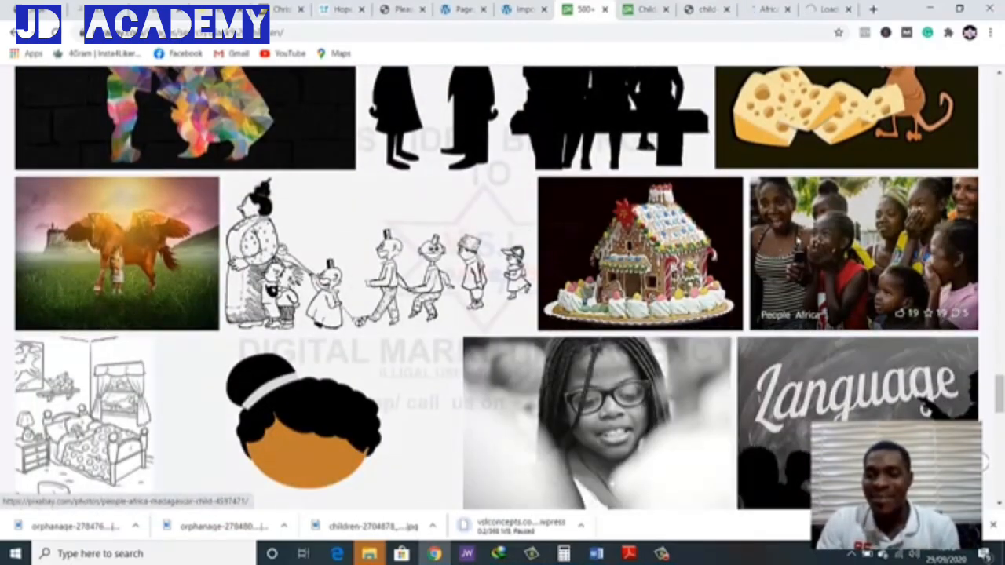
right_click(795, 238)
left_click(801, 243)
scroll(620, 240, "down", 6)
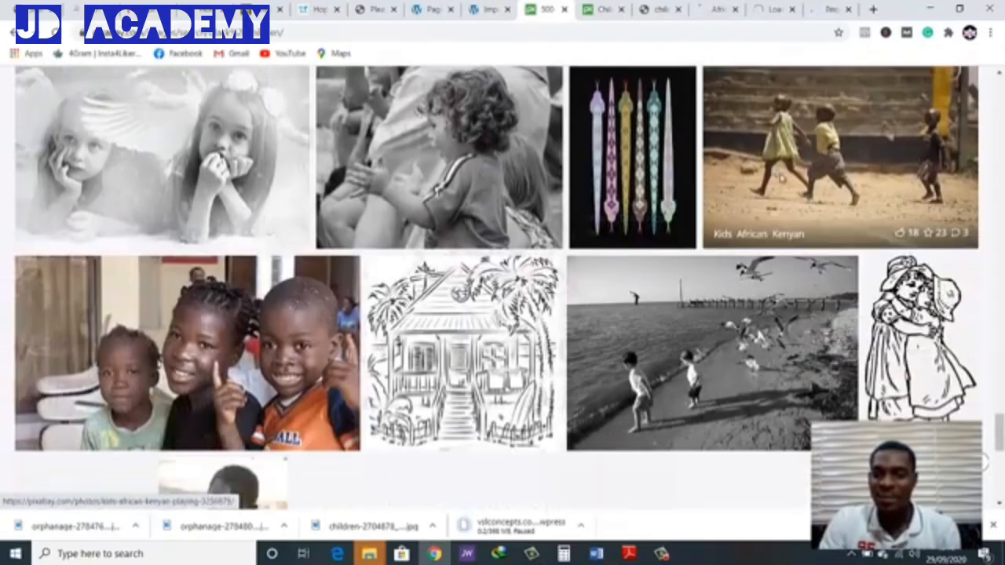
right_click(781, 167)
left_click(788, 175)
Open the "Uganda Africa Poverty" smiling boy photo and the "Kid Africa Guinea" photo in separate new tabs
scroll(503, 282, "down", 3)
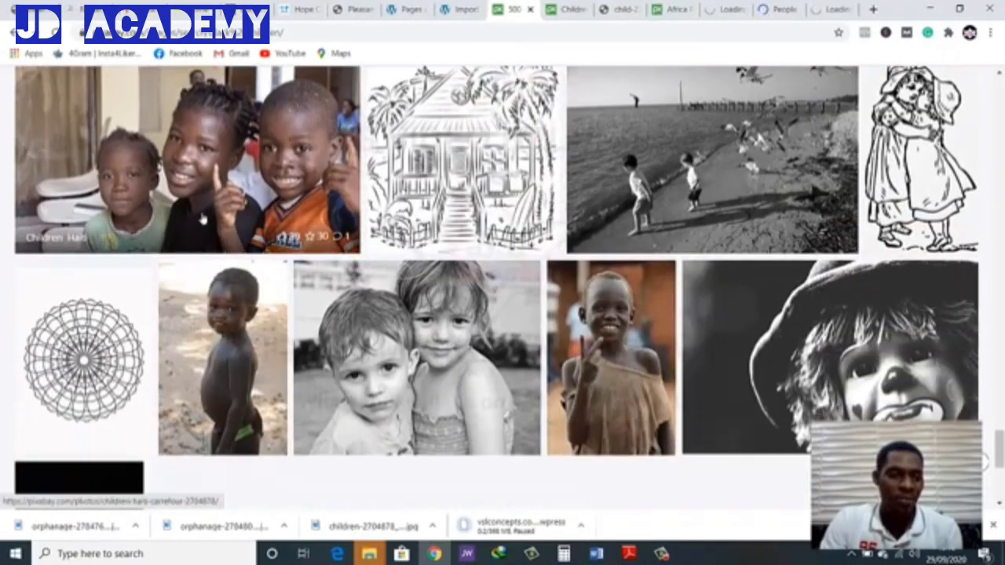
scroll(502, 282, "down", 1)
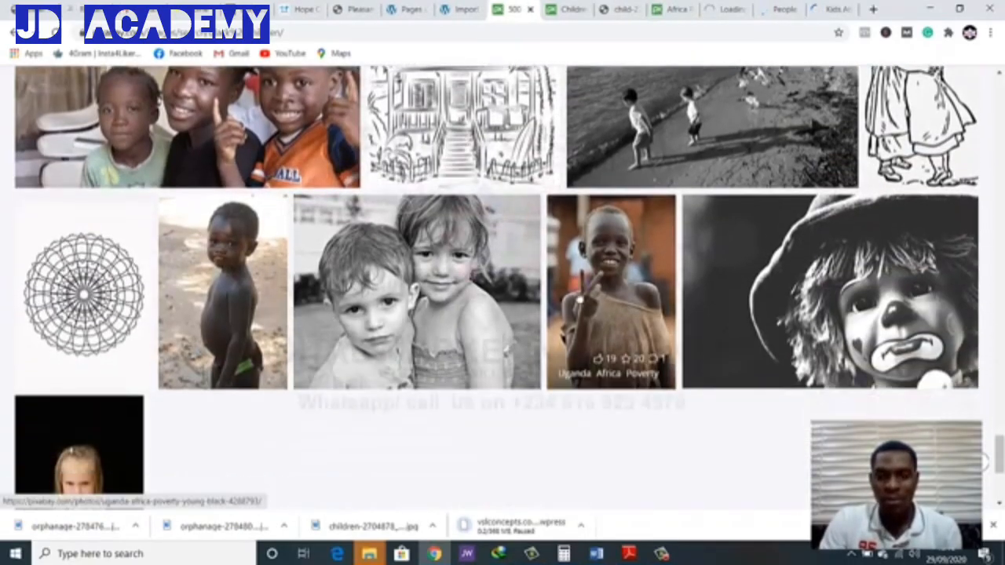
right_click(588, 297)
left_click(593, 301)
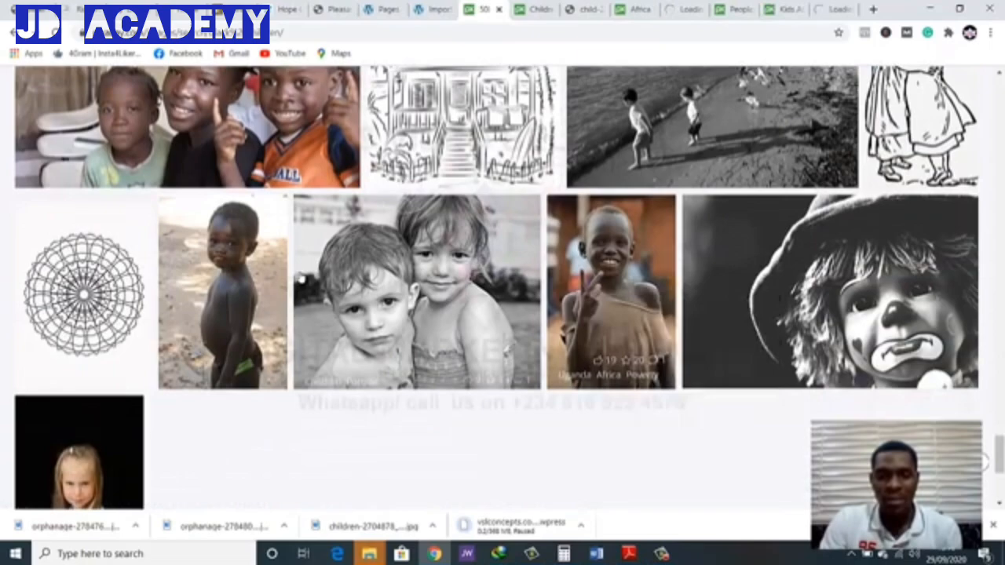
right_click(241, 276)
left_click(255, 285)
Go to page 2 of the results and open the photo of the purple-headscarfed girl beside the boy in blue in a new tab
scroll(531, 231, "down", 3)
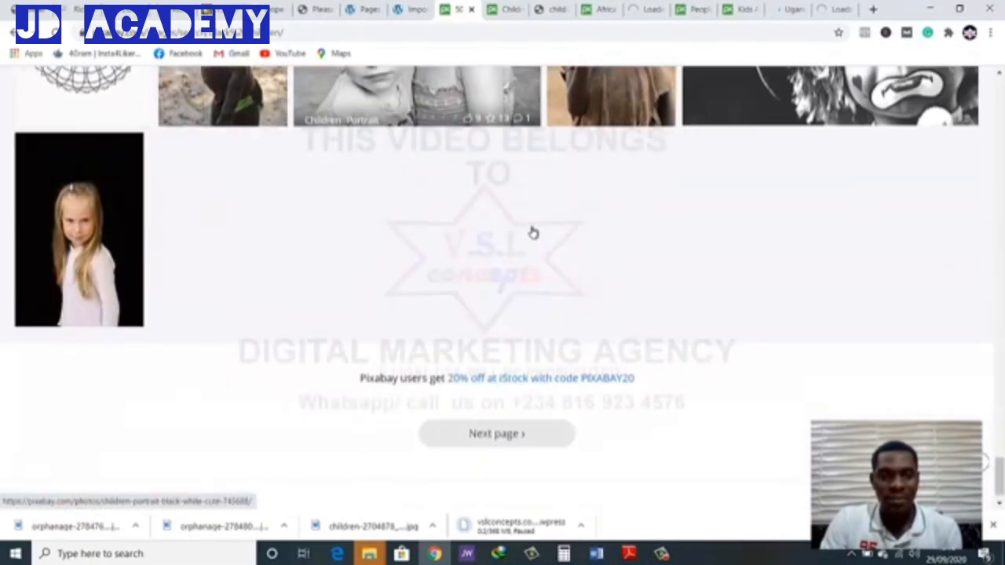
scroll(531, 231, "down", 1)
left_click(490, 401)
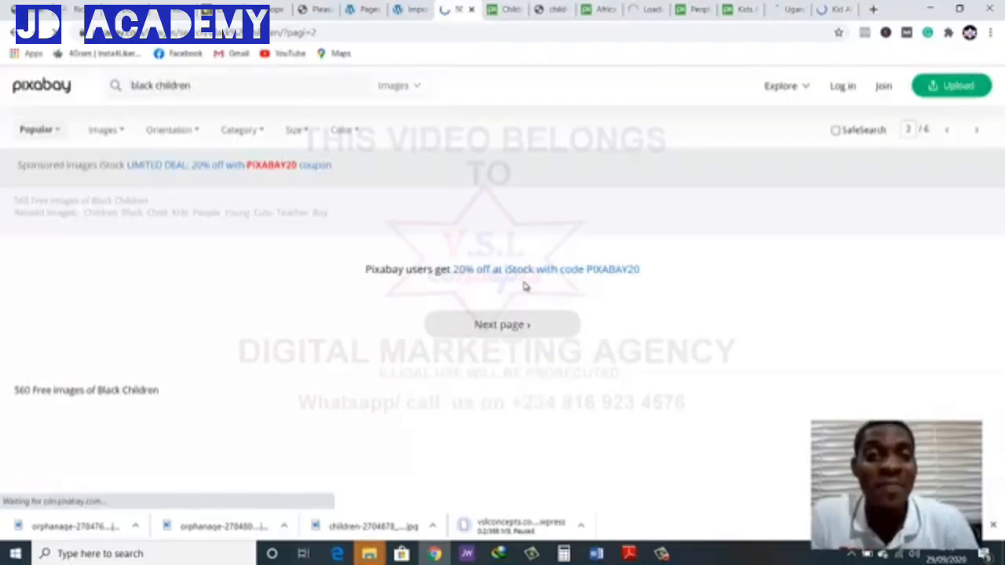
scroll(482, 381, "down", 2)
scroll(482, 379, "up", 2)
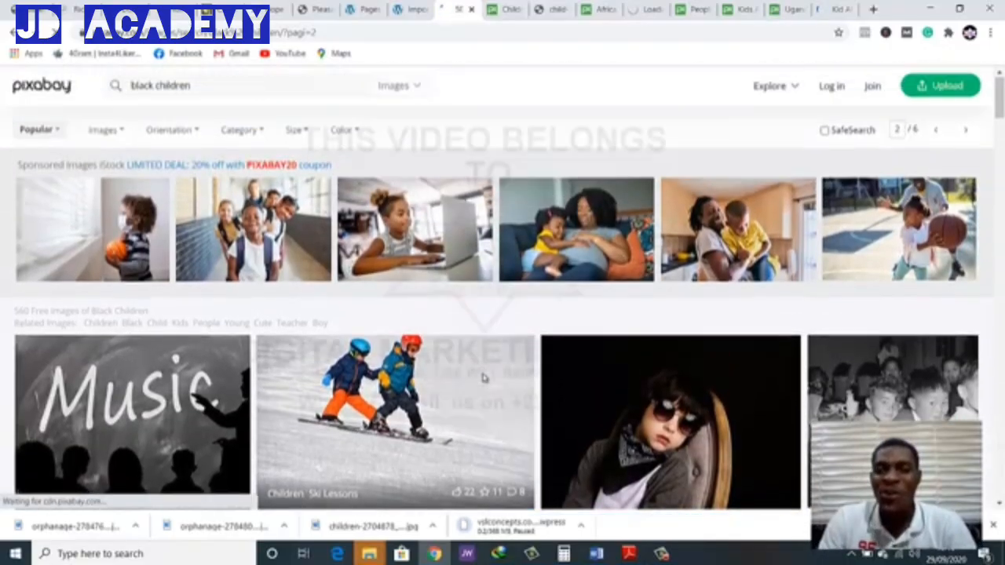
scroll(482, 381, "down", 8)
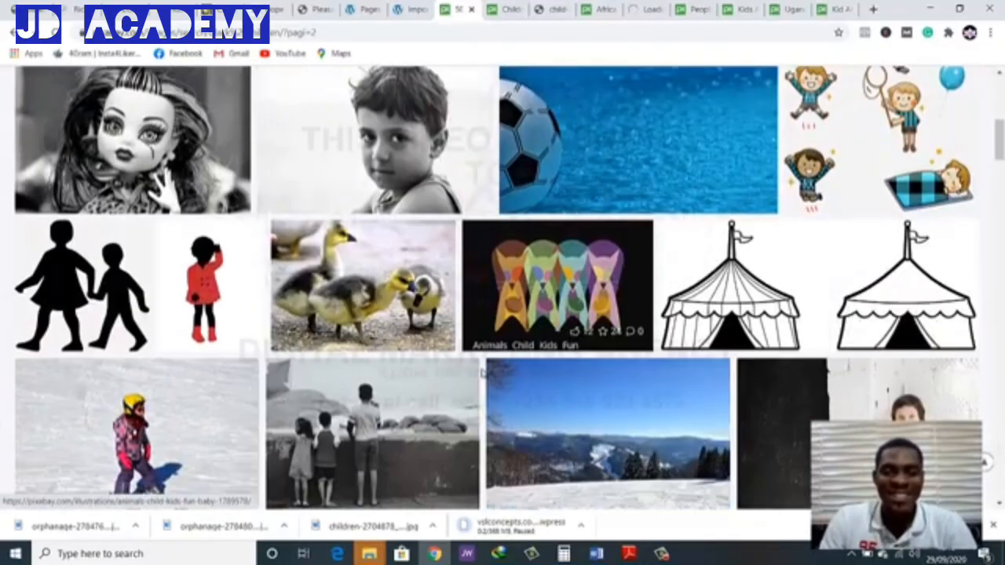
scroll(482, 375, "down", 1)
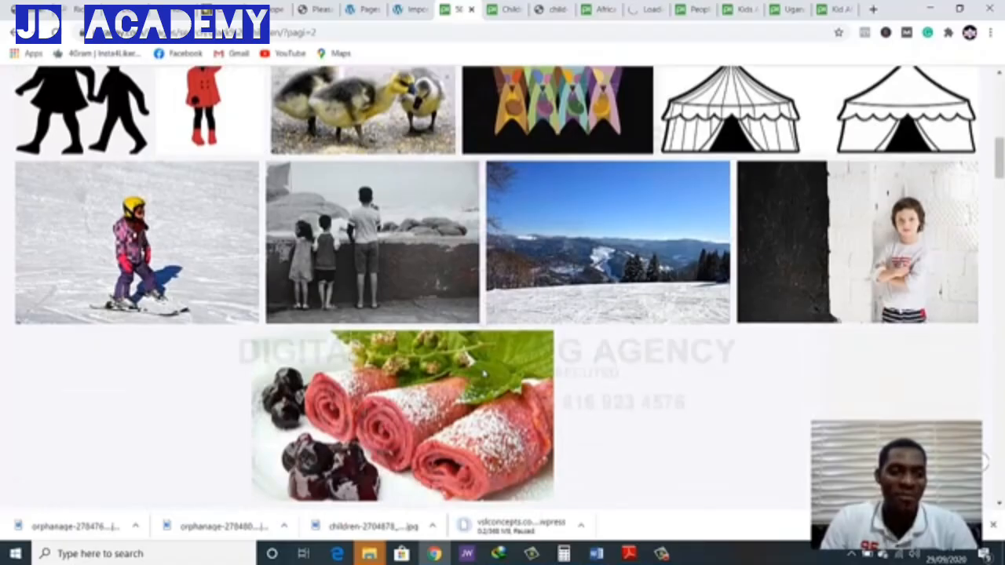
scroll(471, 362, "down", 3)
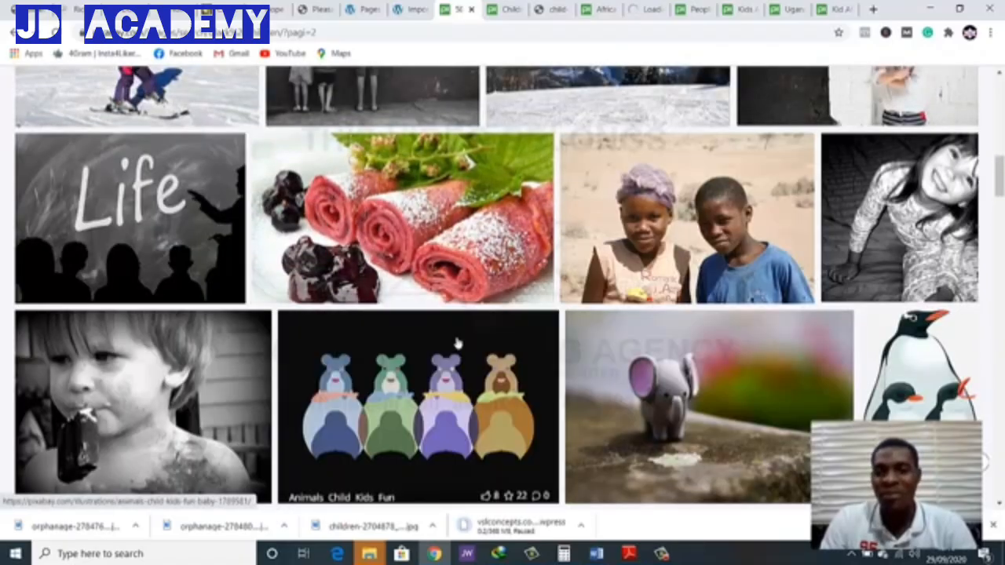
right_click(599, 232)
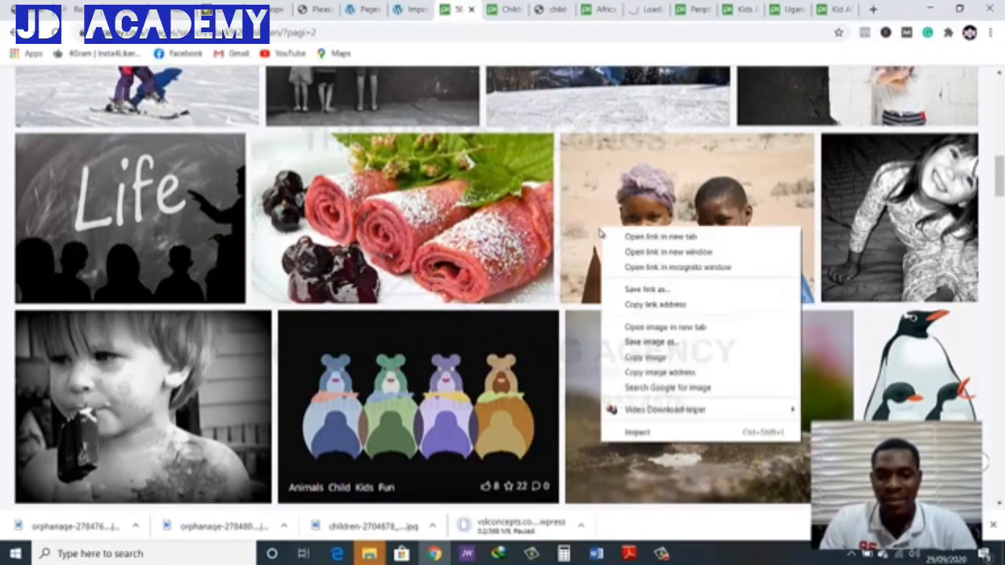
left_click(616, 237)
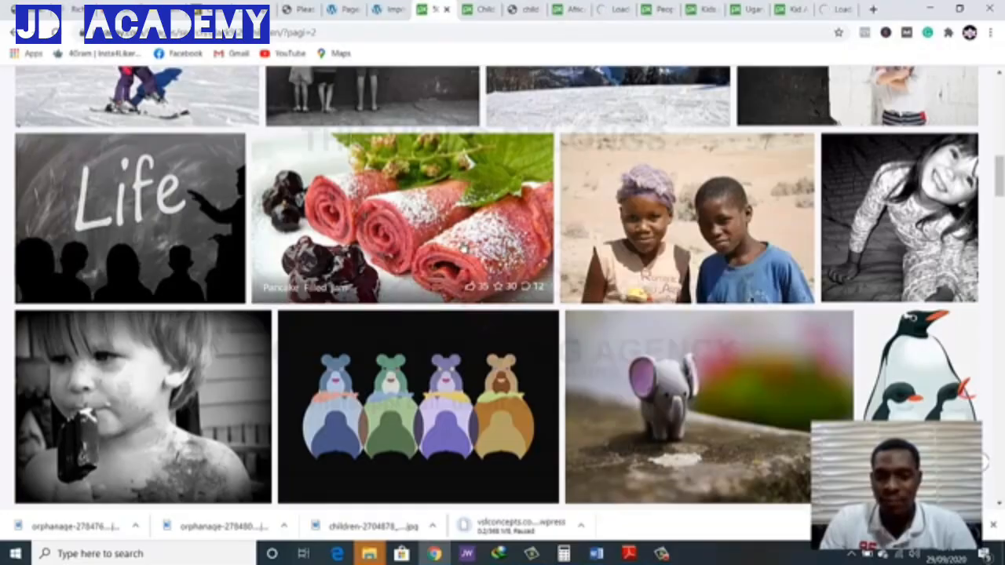
Open the "Children Happy Grass" photo of children running down a dirt path in a new tab
scroll(463, 249, "down", 3)
scroll(463, 250, "down", 2)
scroll(463, 249, "down", 3)
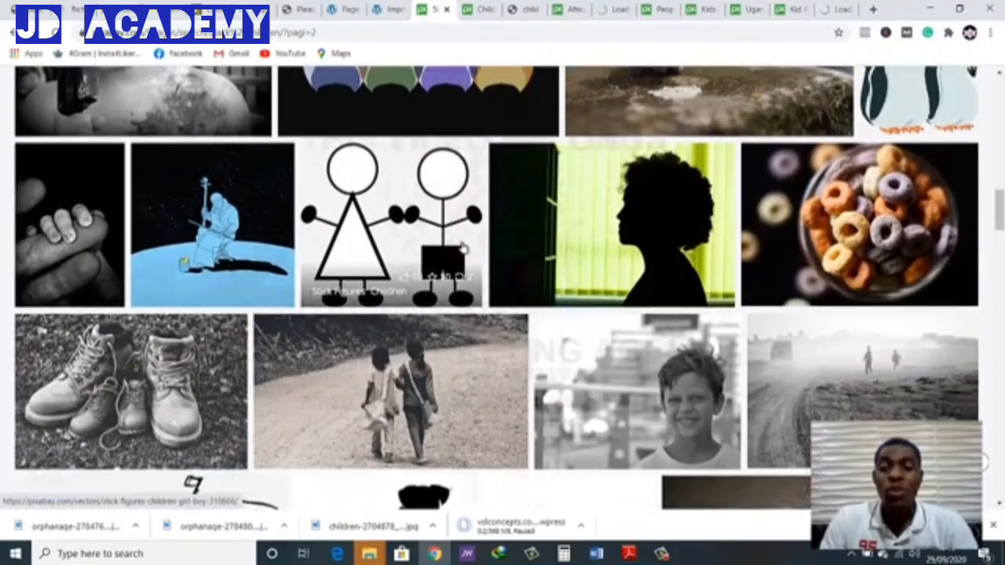
scroll(463, 249, "down", 4)
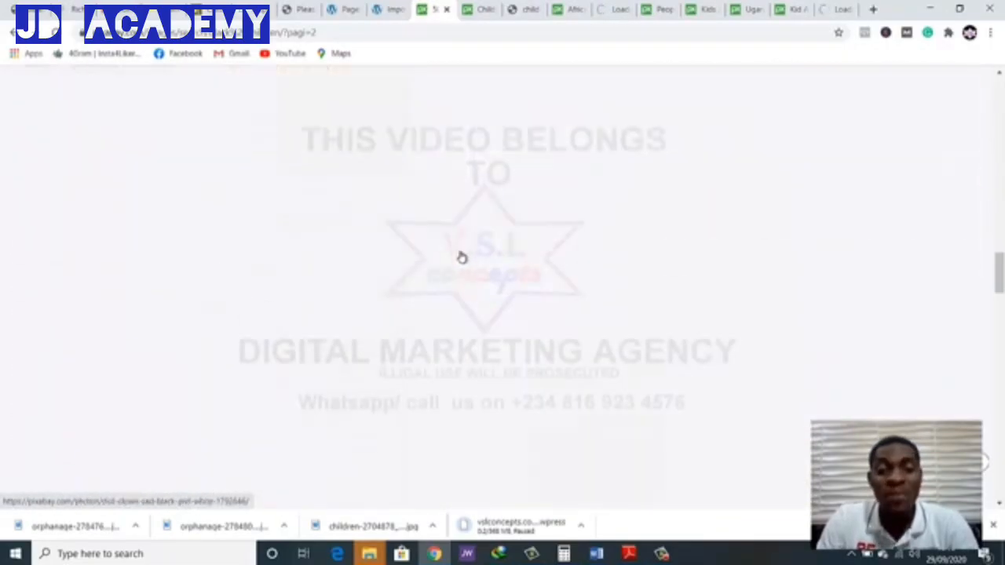
scroll(462, 259, "up", 1)
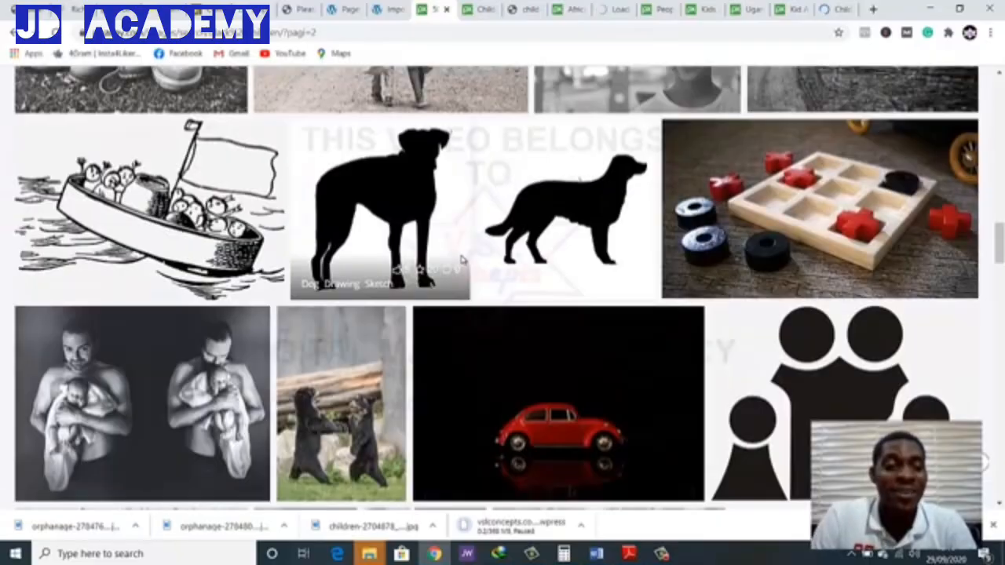
scroll(463, 236, "up", 2)
scroll(460, 247, "down", 3)
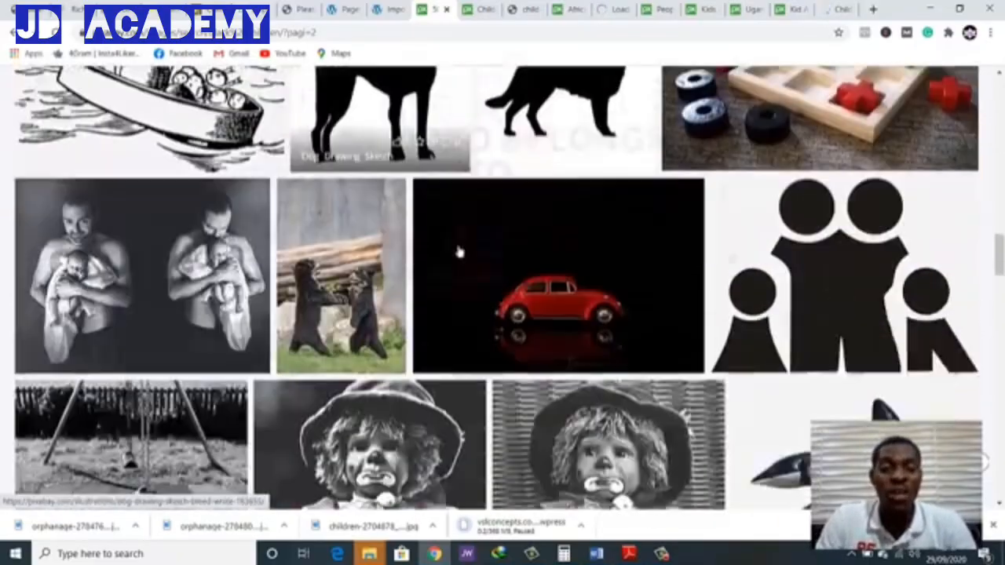
scroll(459, 251, "down", 5)
scroll(453, 262, "down", 2)
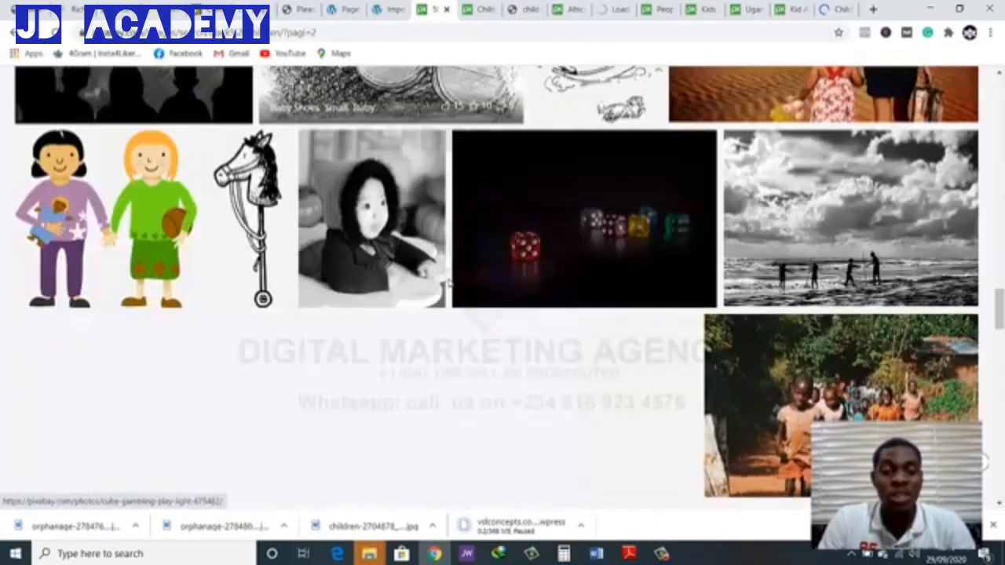
scroll(448, 282, "down", 1)
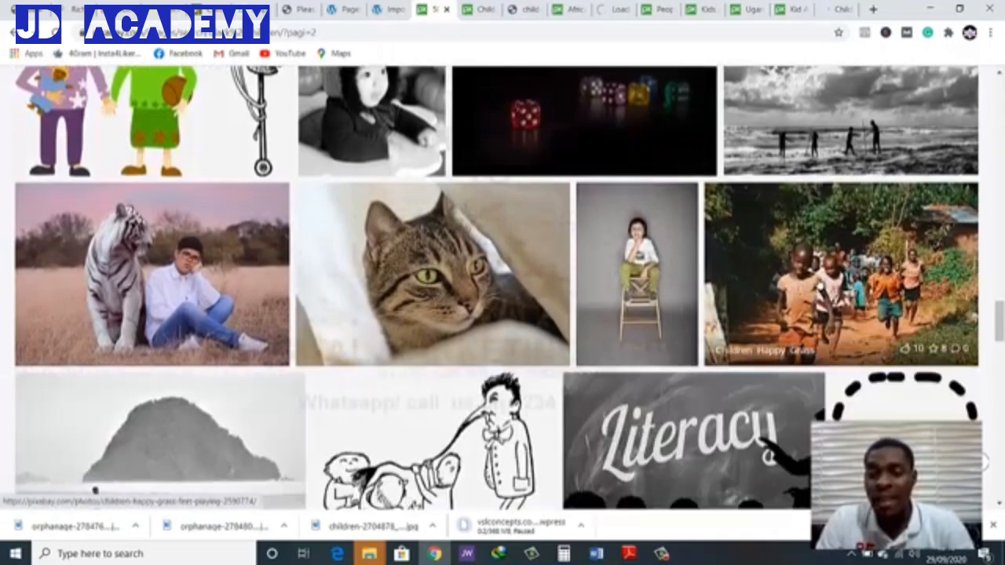
right_click(820, 284)
left_click(863, 288)
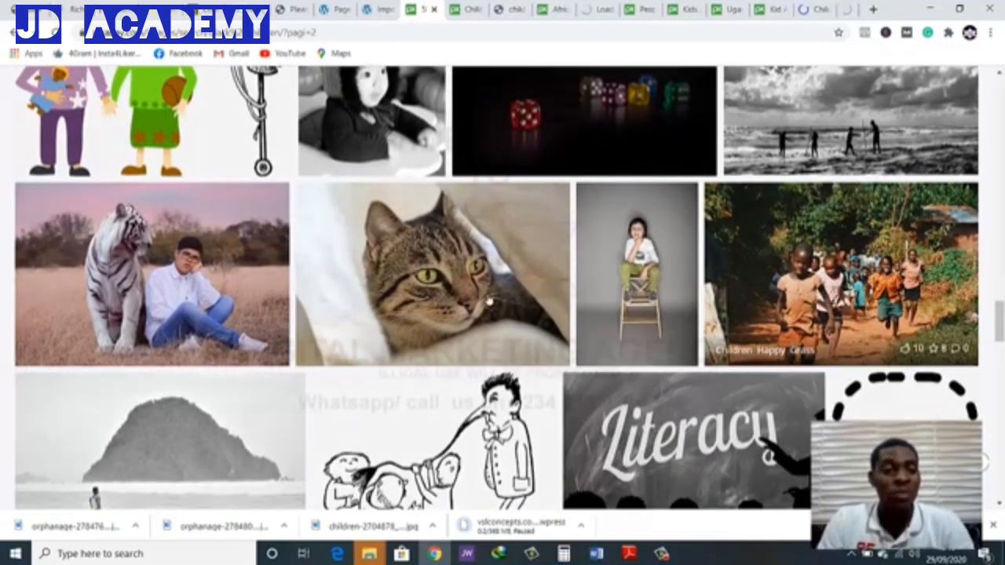
Open the Uganda poverty photo of the child with raised arms and the "Child Black Look" photo in separate new tabs
scroll(480, 303, "down", 5)
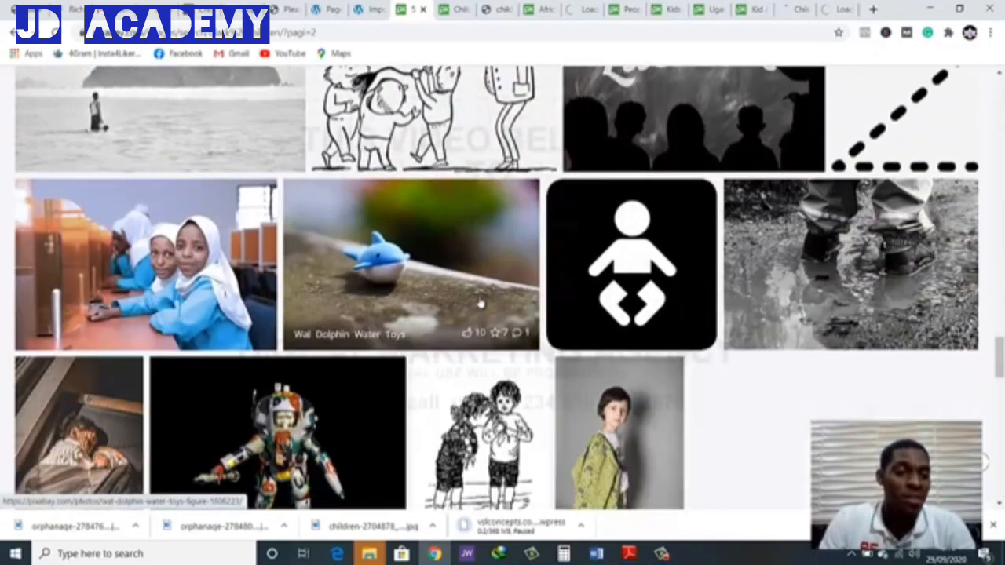
scroll(480, 303, "down", 5)
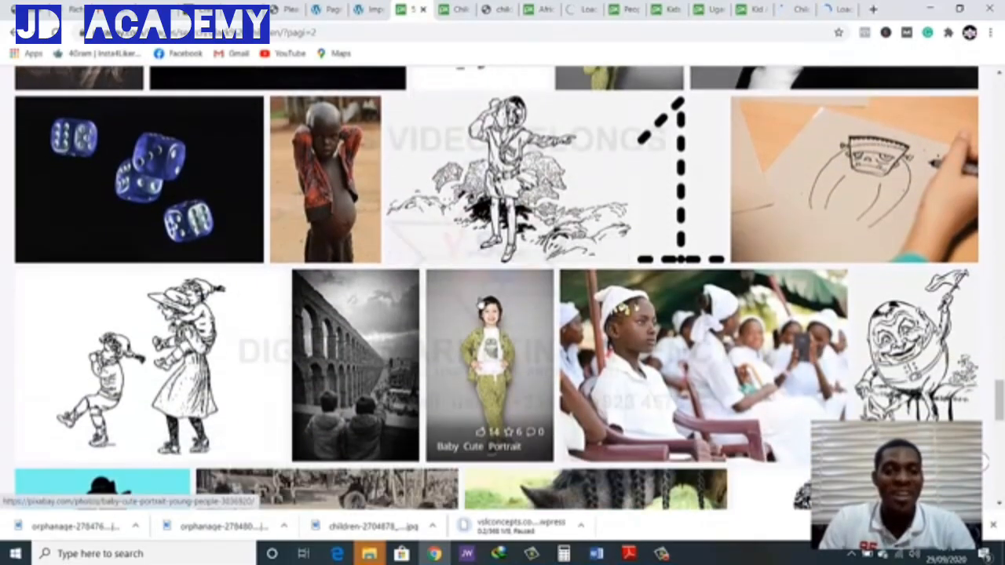
right_click(327, 167)
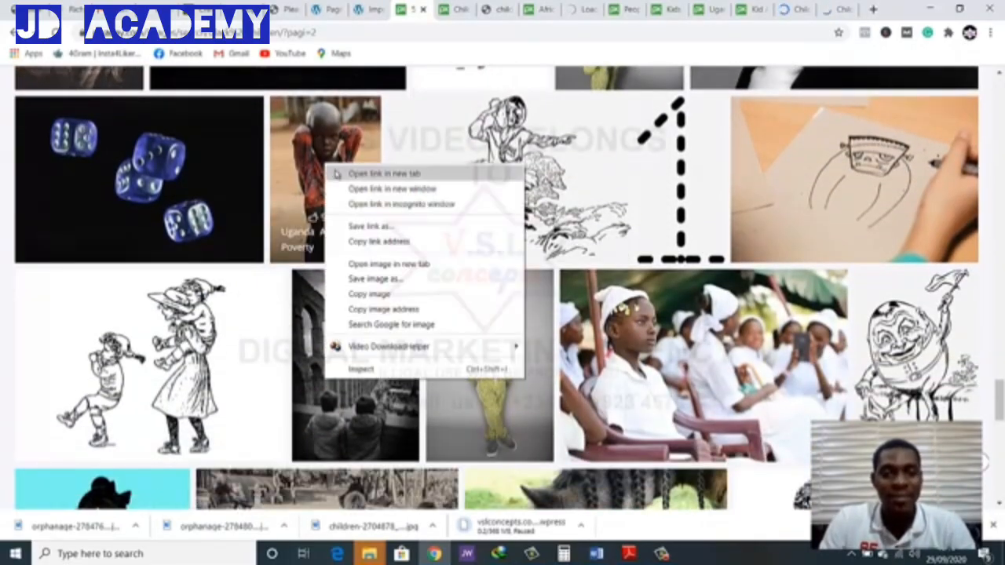
left_click(336, 173)
scroll(496, 261, "down", 2)
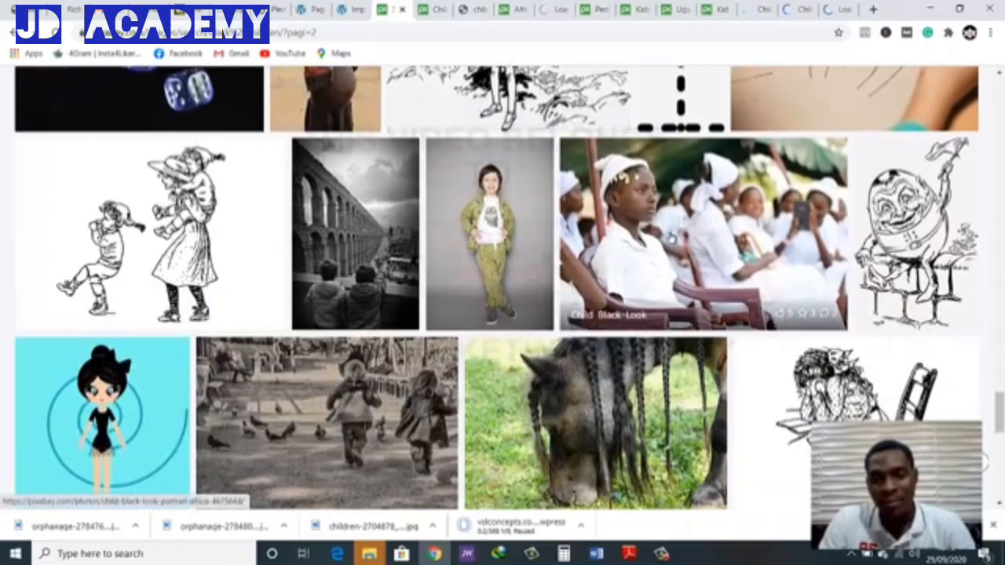
right_click(670, 235)
left_click(728, 242)
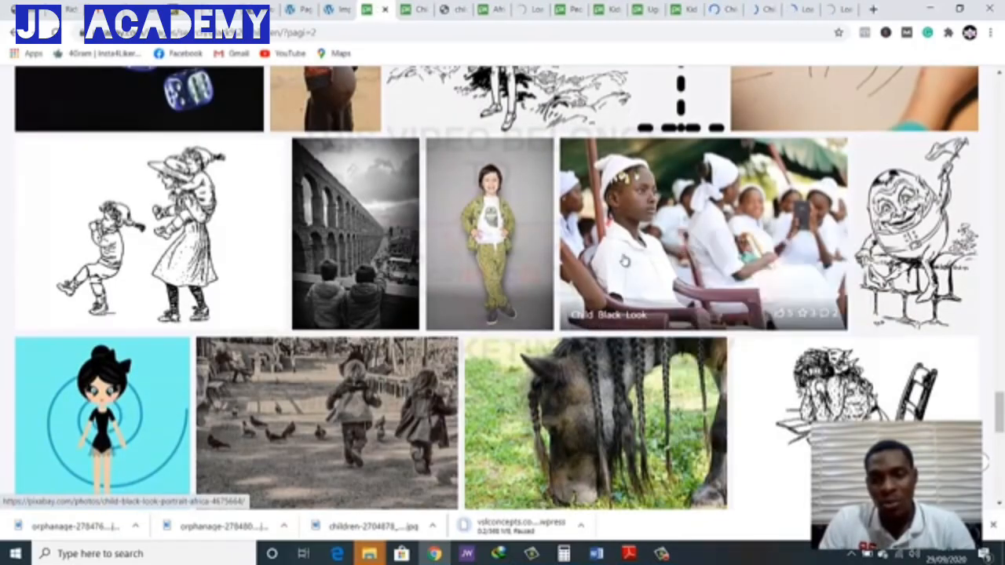
Go to page 3 of the black children image results and reload the page
scroll(482, 267, "down", 2)
scroll(427, 264, "down", 6)
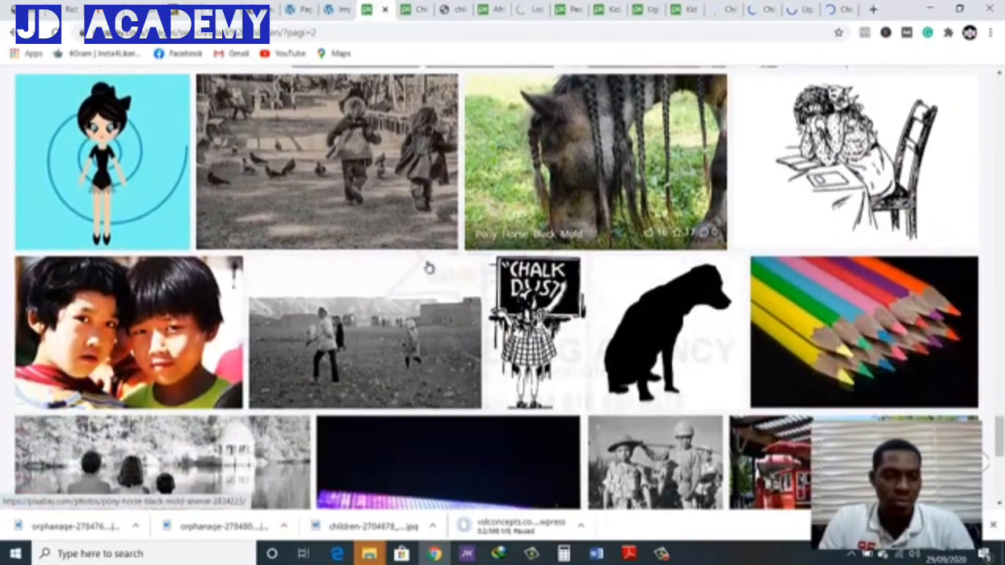
scroll(428, 269, "down", 2)
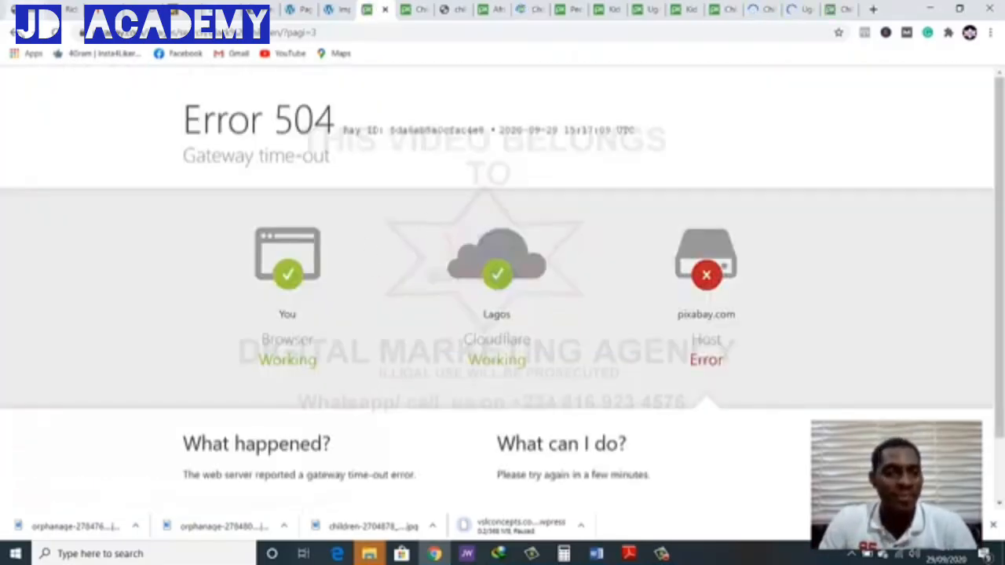
left_click(56, 32)
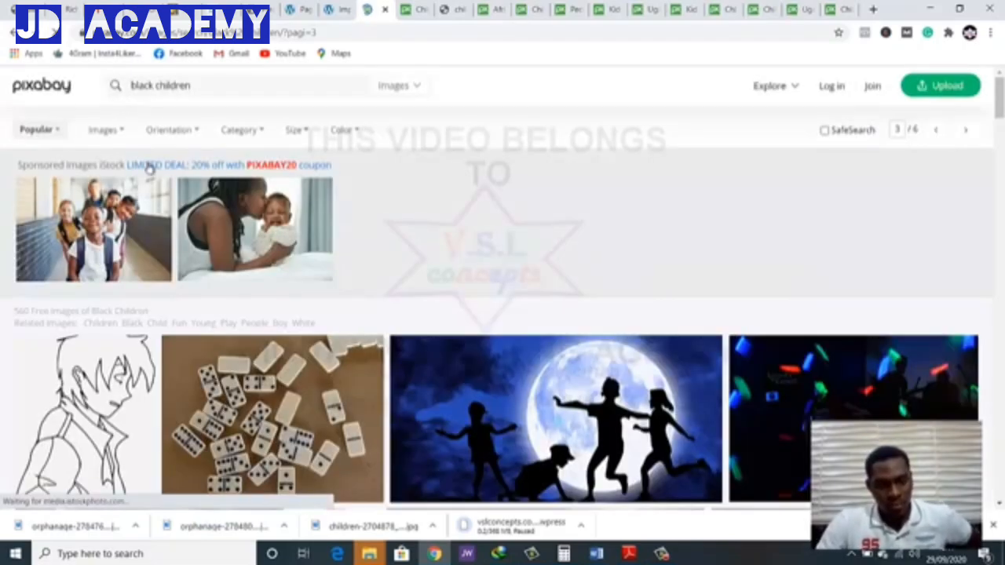
Open the "Fireworks Kids Holiday" photo in a new tab
scroll(202, 262, "down", 3)
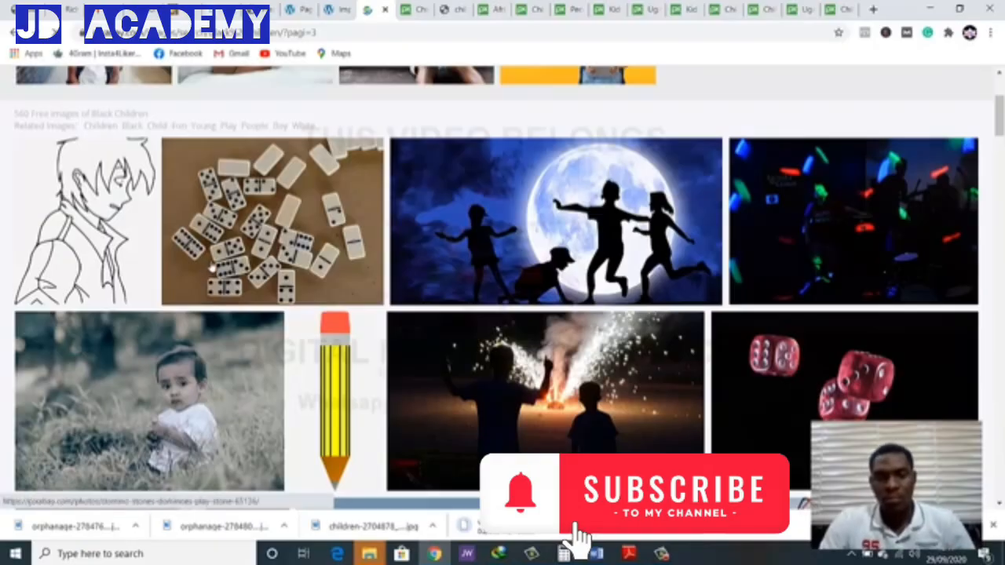
scroll(516, 298, "down", 4)
scroll(518, 275, "up", 1)
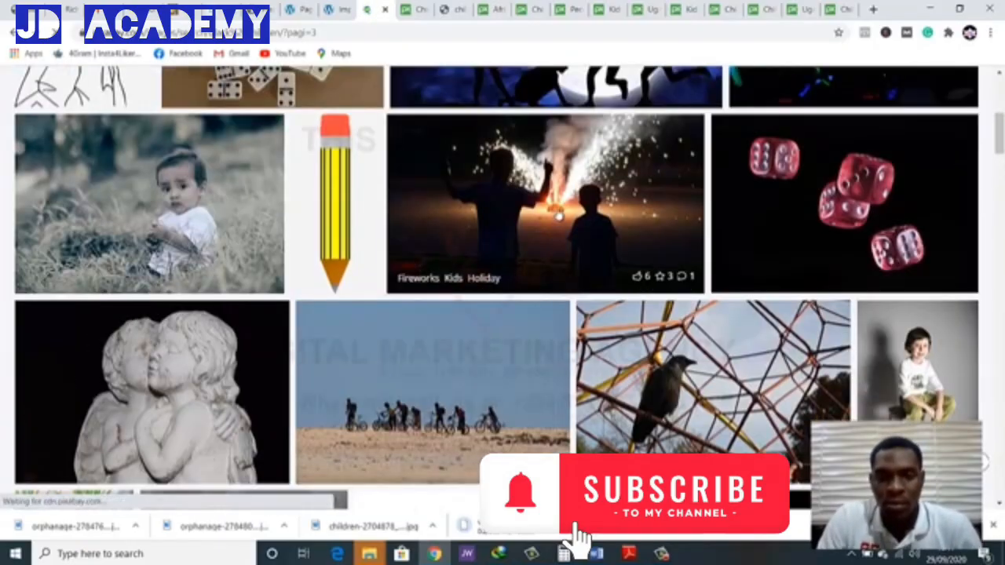
right_click(558, 212)
left_click(570, 217)
Open the black-and-white photo of the boy crouching at the water's edge in a new tab
scroll(558, 230, "down", 6)
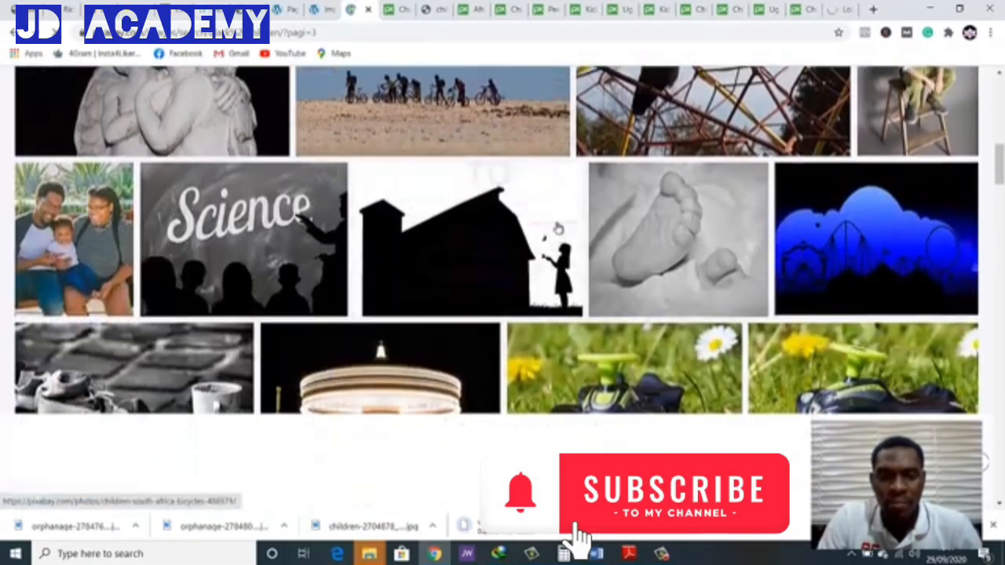
scroll(496, 288, "up", 1)
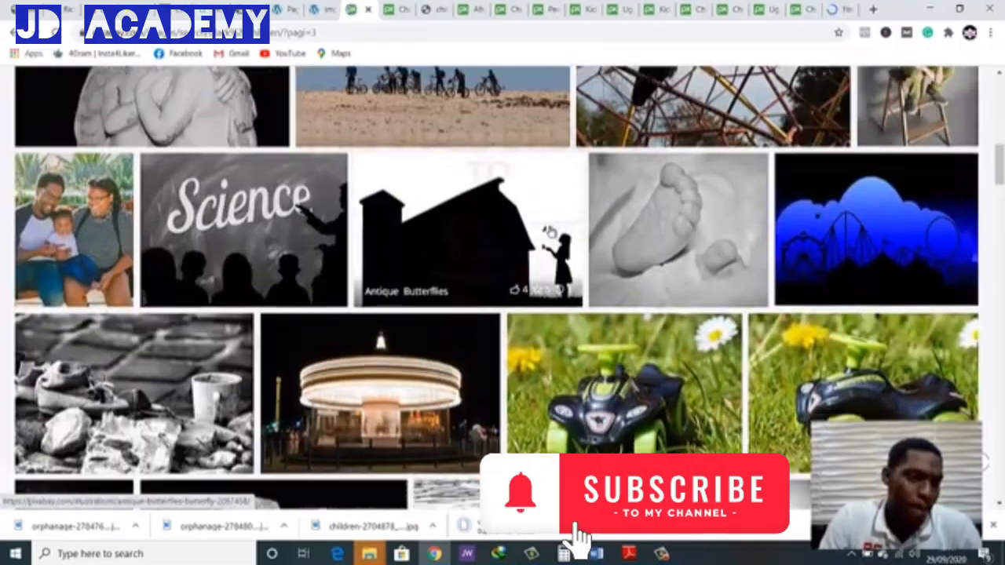
scroll(496, 288, "down", 3)
scroll(579, 536, "down", 2)
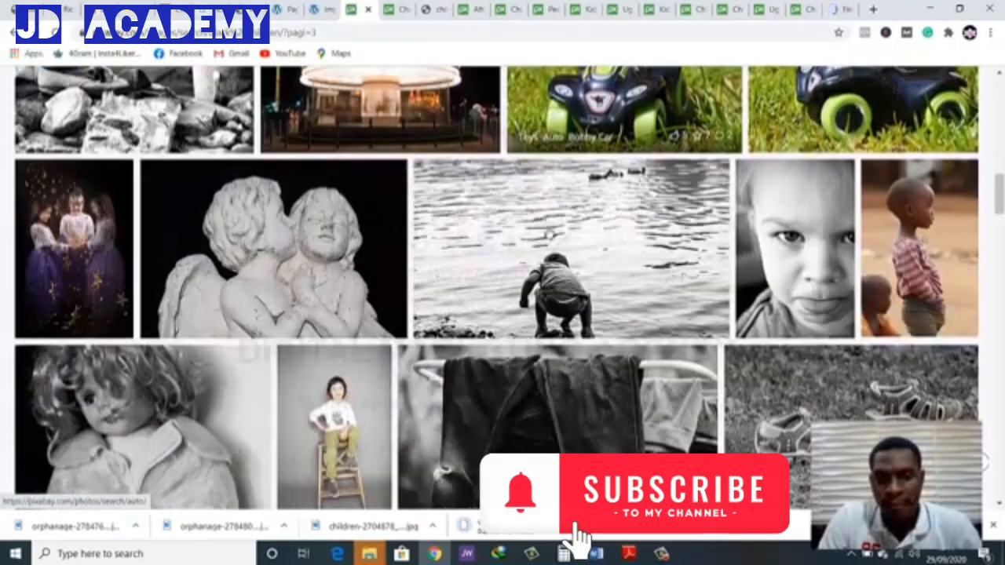
right_click(533, 254)
left_click(550, 261)
Browse the rest of results page 3 for more suitable photos of children
scroll(547, 267, "down", 3)
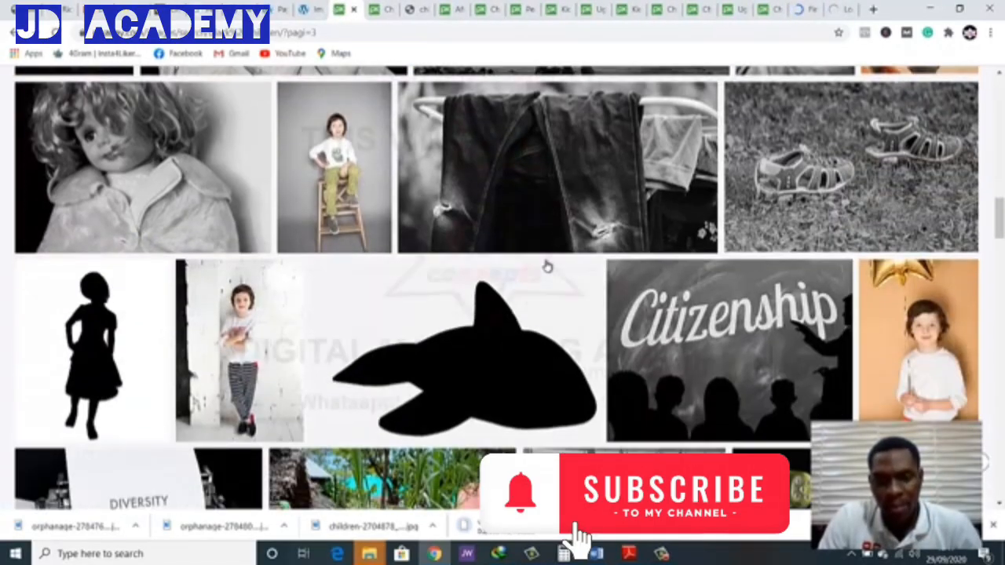
scroll(547, 267, "down", 2)
scroll(547, 267, "down", 2)
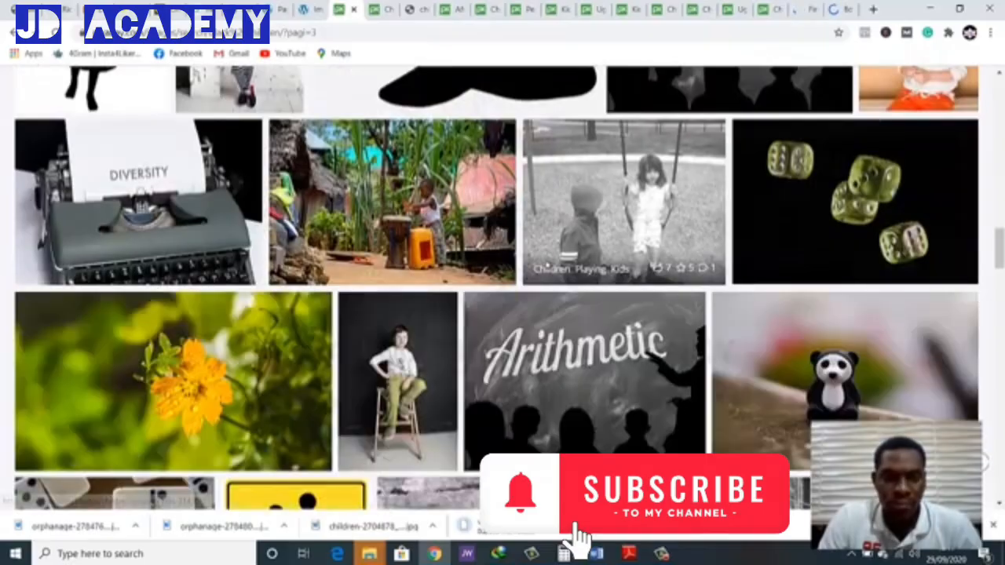
scroll(547, 266, "down", 5)
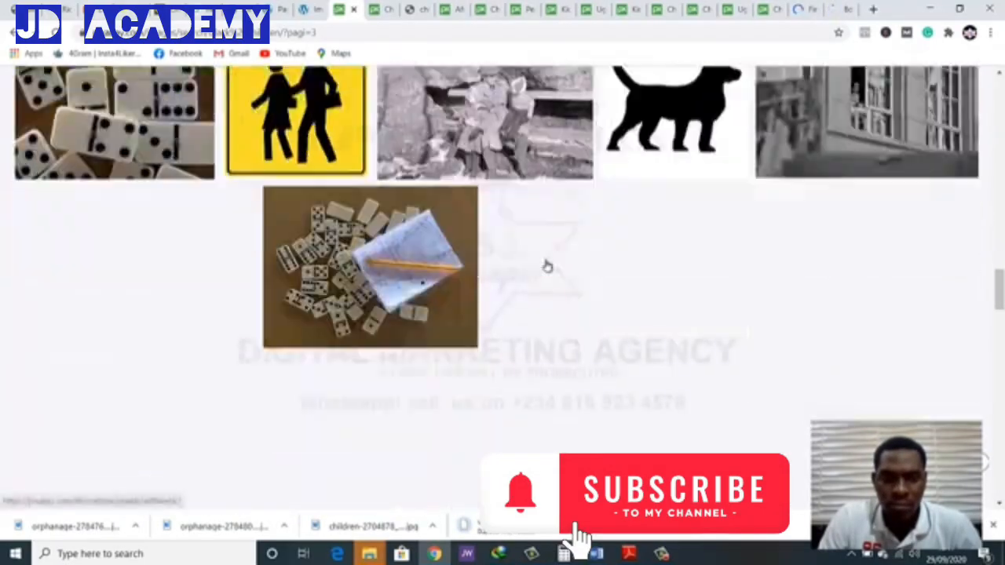
scroll(547, 267, "down", 3)
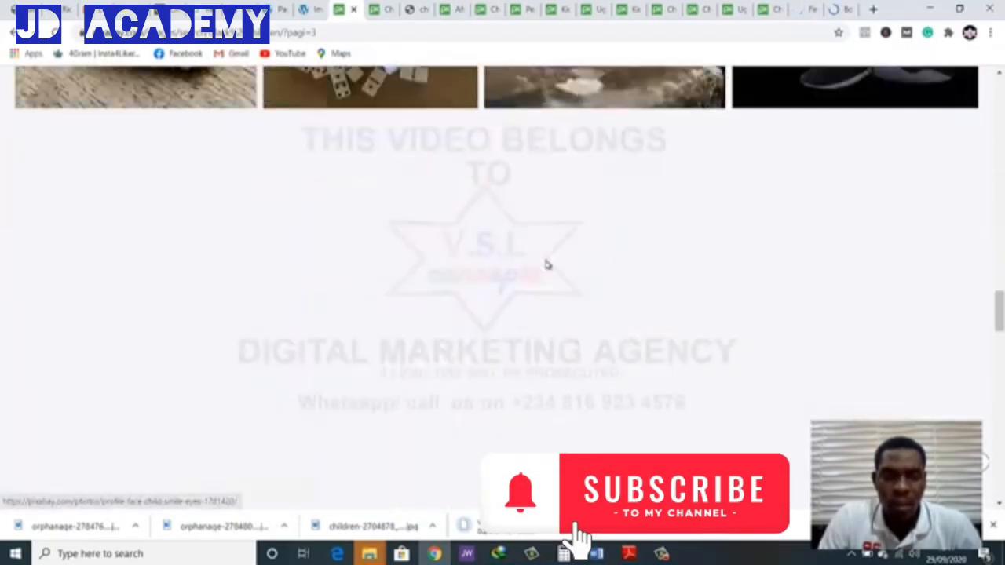
scroll(547, 266, "down", 2)
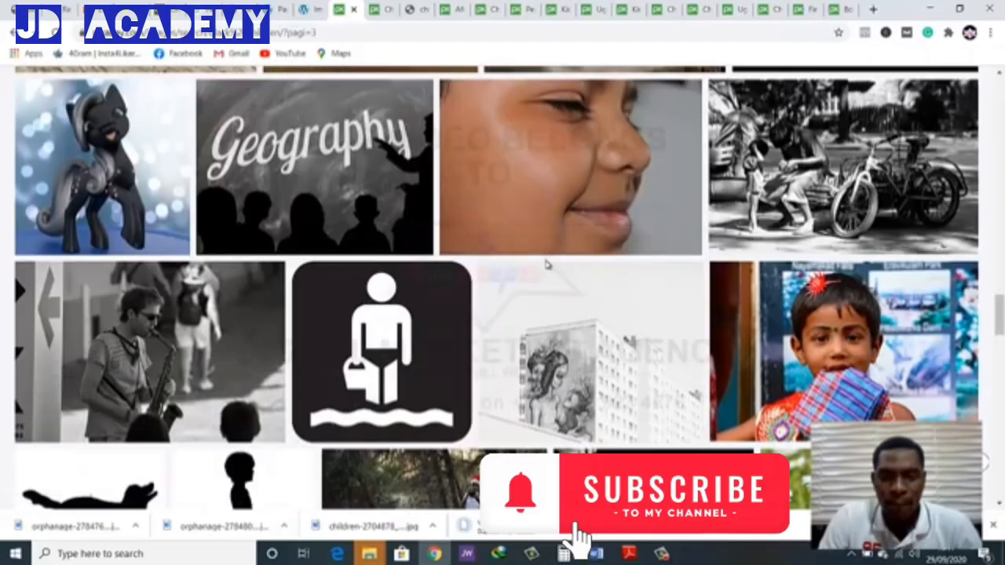
scroll(547, 266, "down", 3)
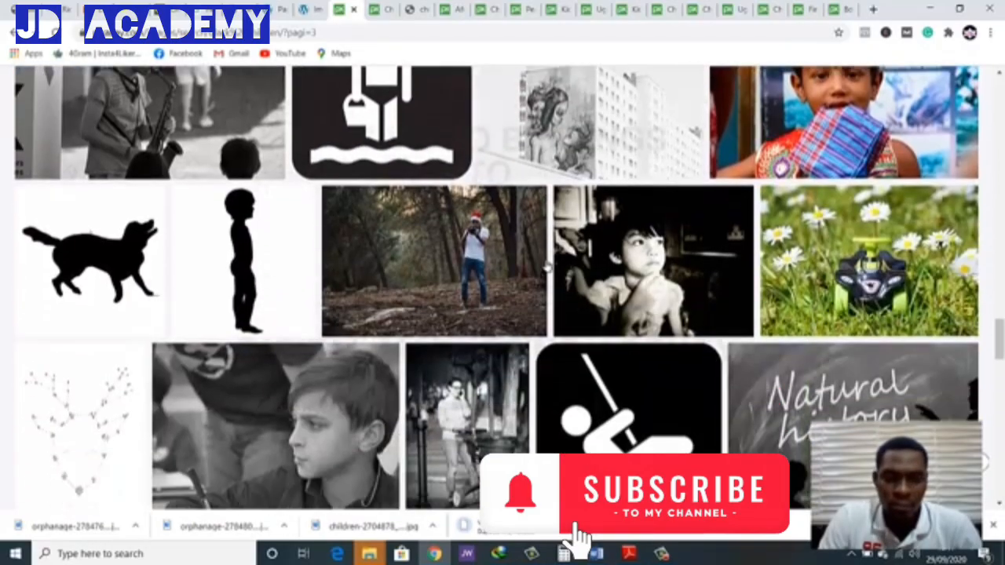
scroll(547, 267, "down", 3)
scroll(547, 267, "down", 2)
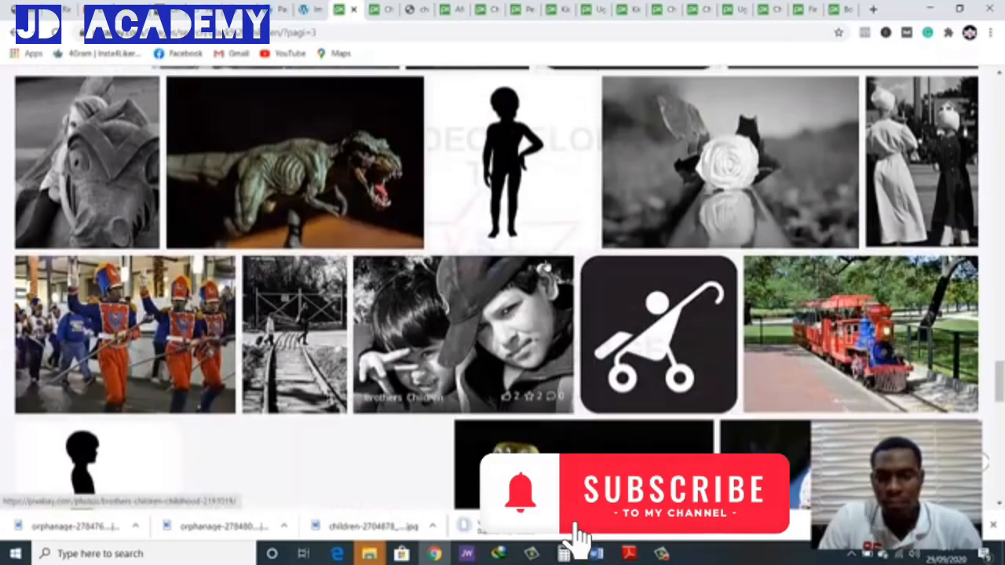
scroll(547, 267, "down", 4)
scroll(547, 266, "down", 3)
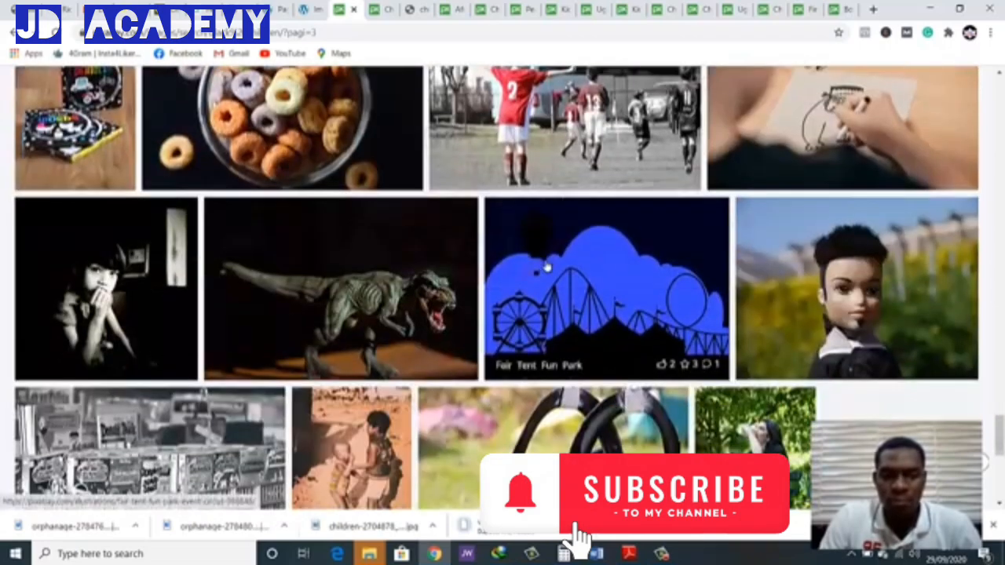
scroll(547, 267, "down", 3)
scroll(547, 266, "down", 2)
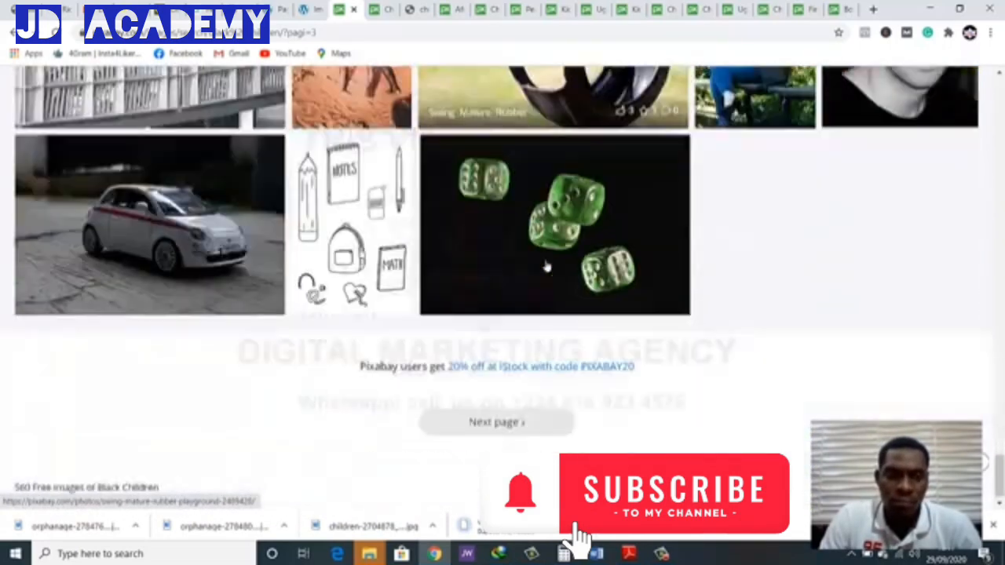
scroll(420, 236, "up", 2)
scroll(424, 238, "down", 2)
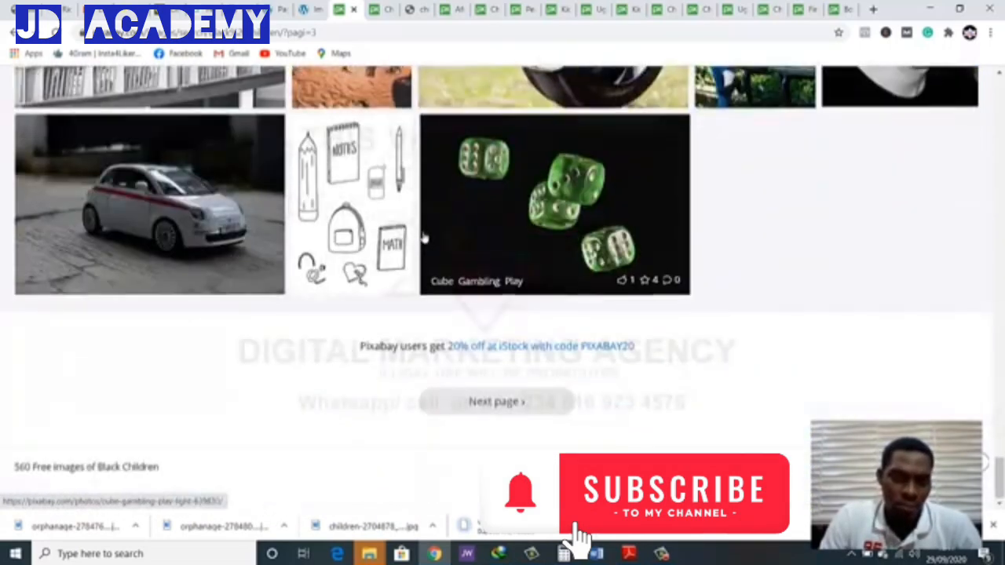
scroll(424, 237, "up", 1)
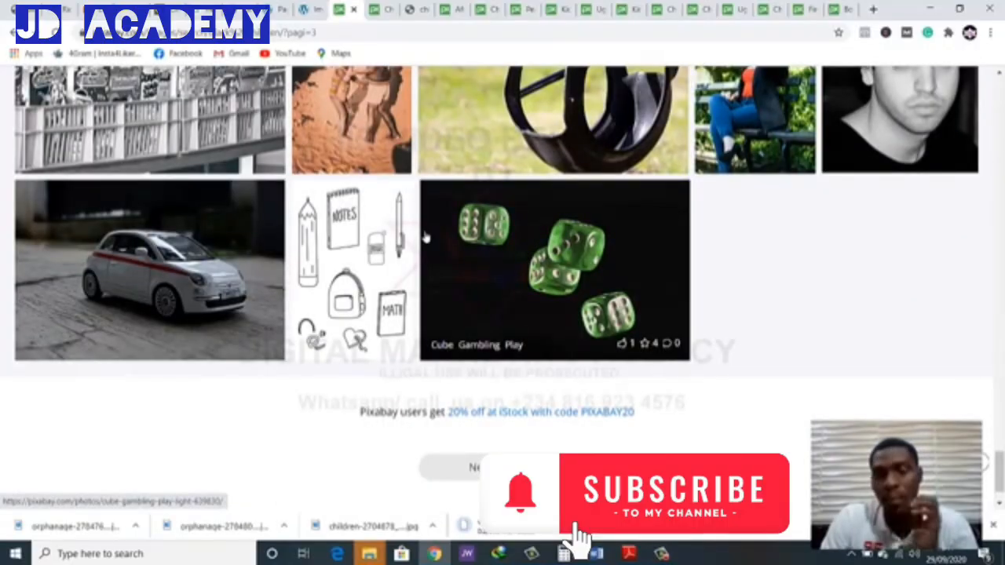
scroll(423, 235, "up", 4)
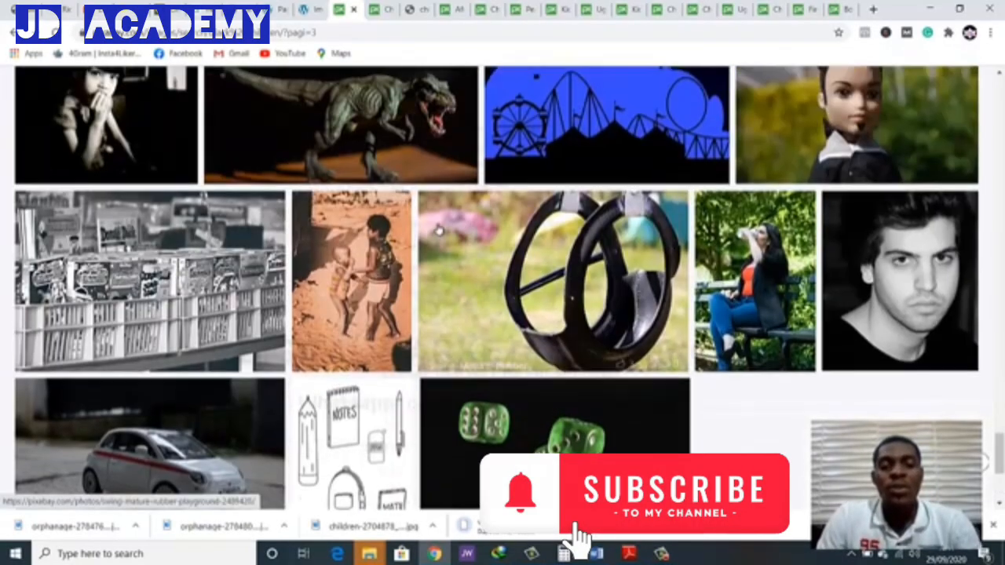
Save the "Children Of Uganda" photo as children-of-uganda-2245270_1280 in the ngo folder on the desktop and close its tab
left_click(380, 11)
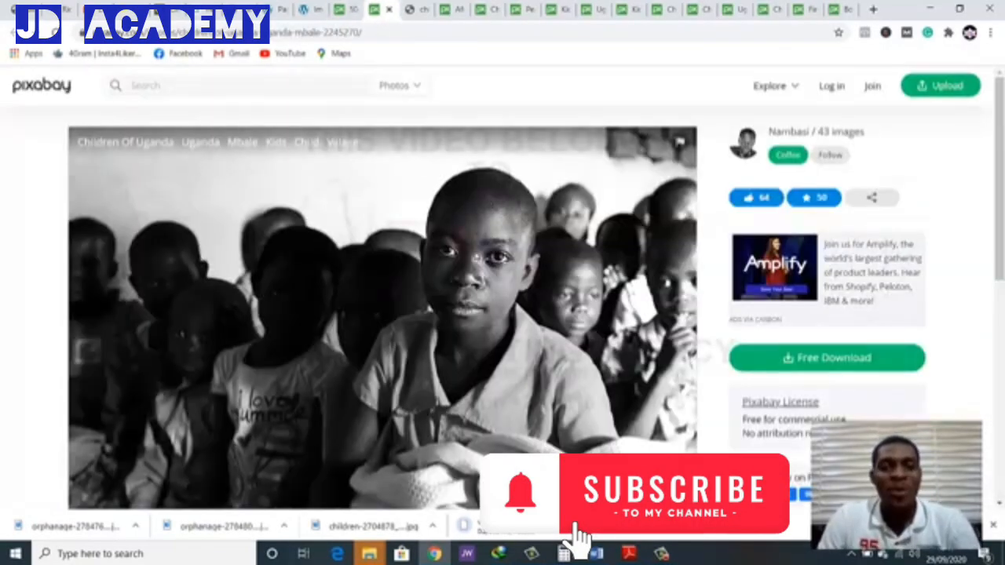
right_click(462, 268)
left_click(510, 294)
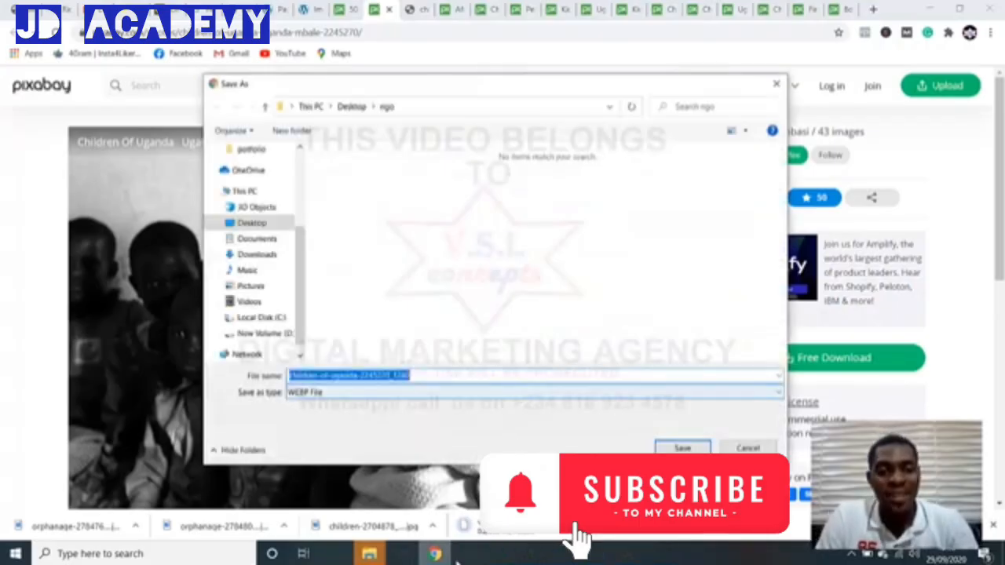
left_click(682, 447)
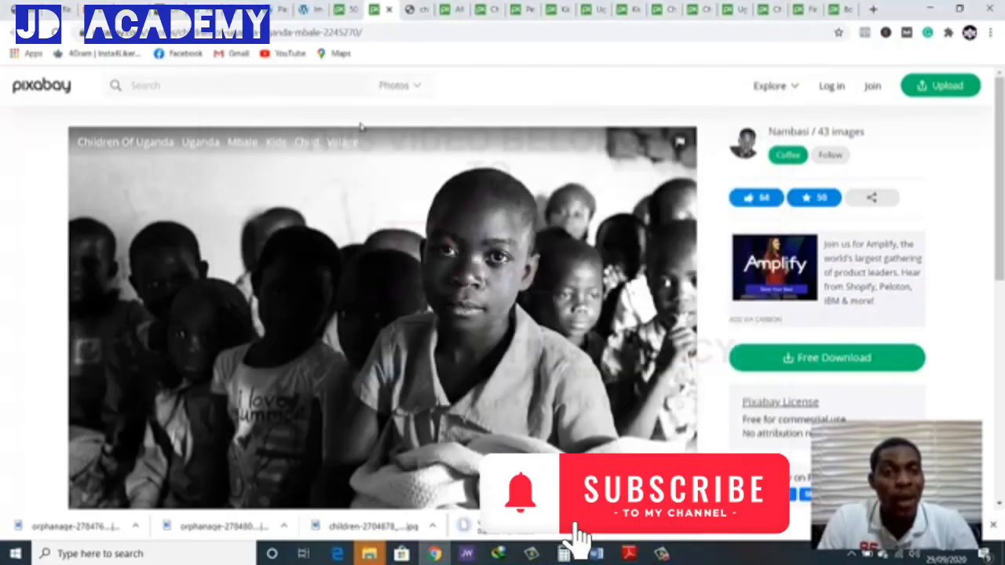
left_click(389, 11)
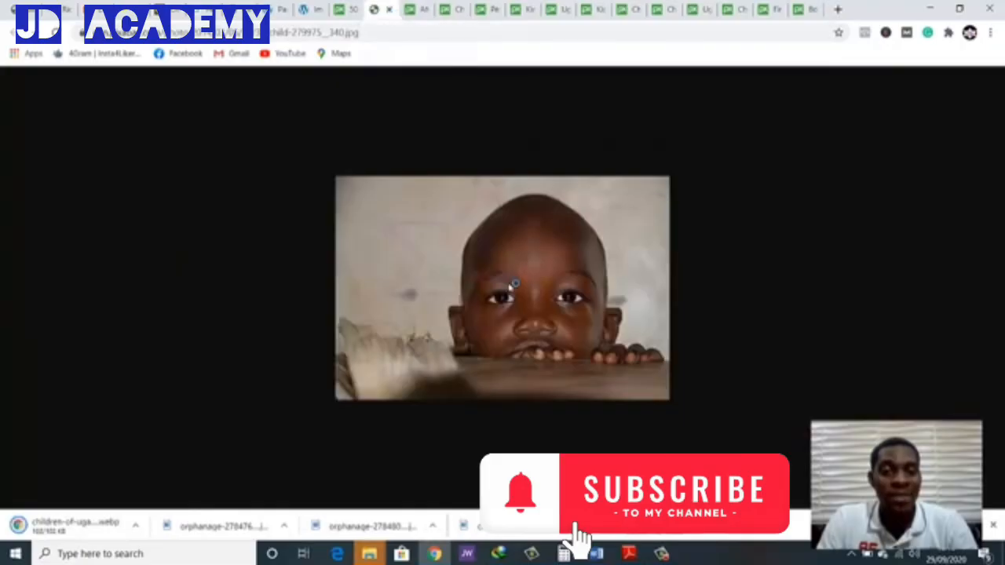
Save the photo of the child peeking over the wooden table as child-279975__340 in the ngo folder
right_click(506, 310)
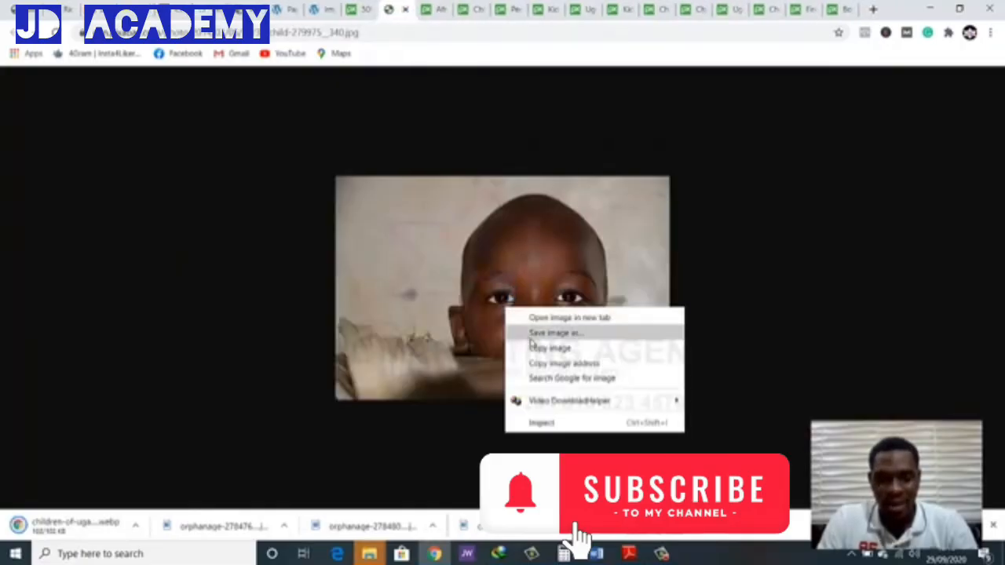
left_click(531, 336)
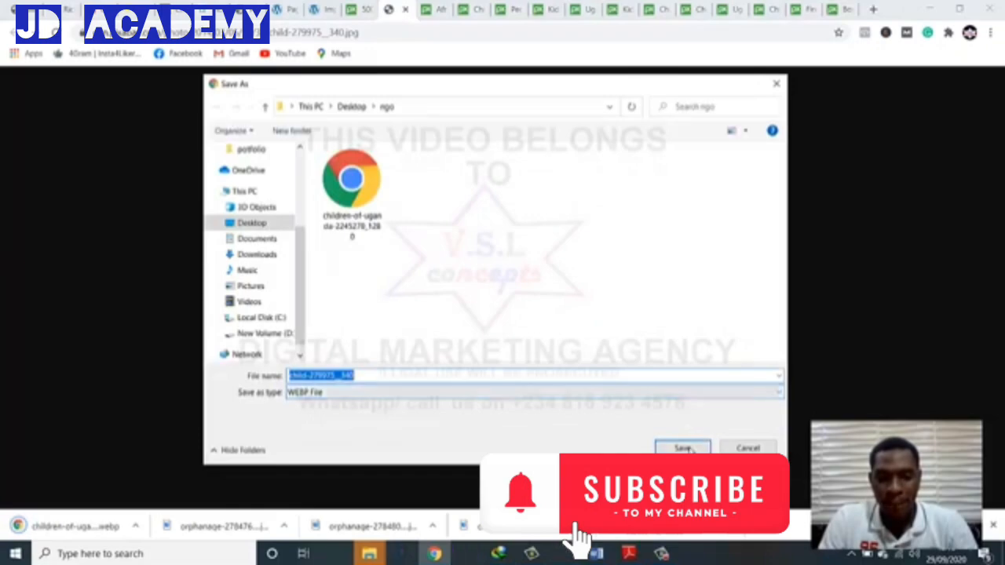
key("Return")
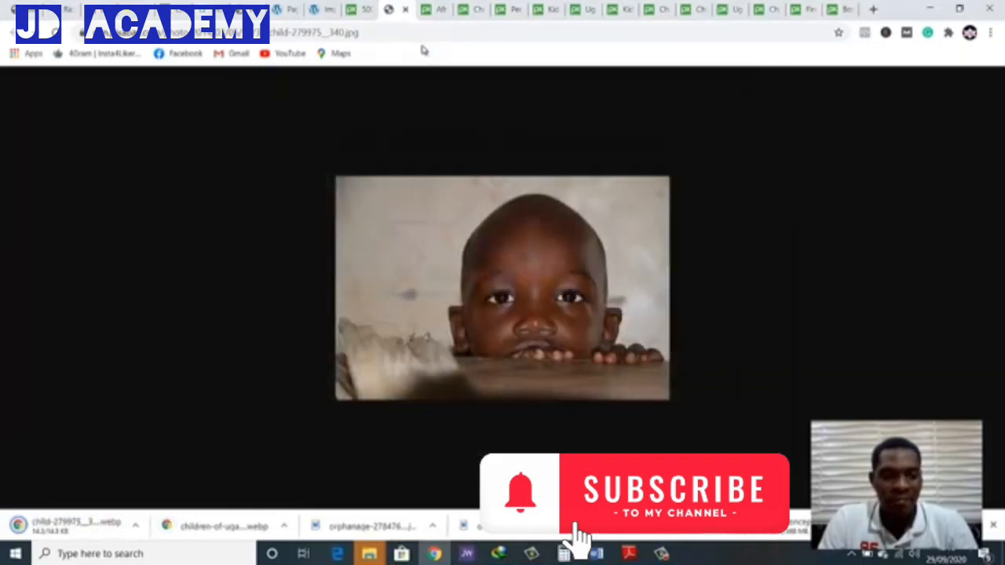
Close the image search results tab and the tab of the child peeking over the table
left_click(352, 10)
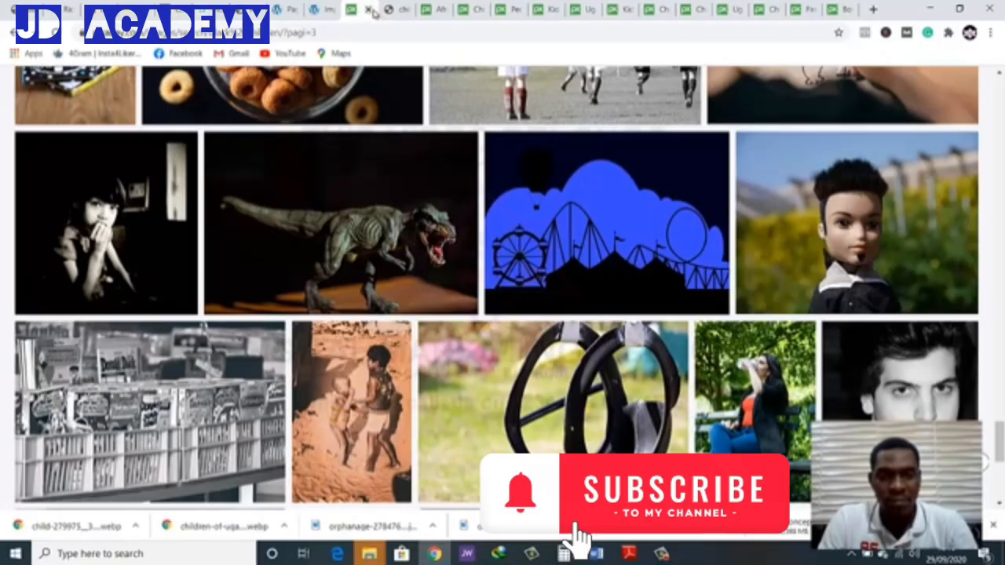
left_click(368, 10)
left_click(368, 10)
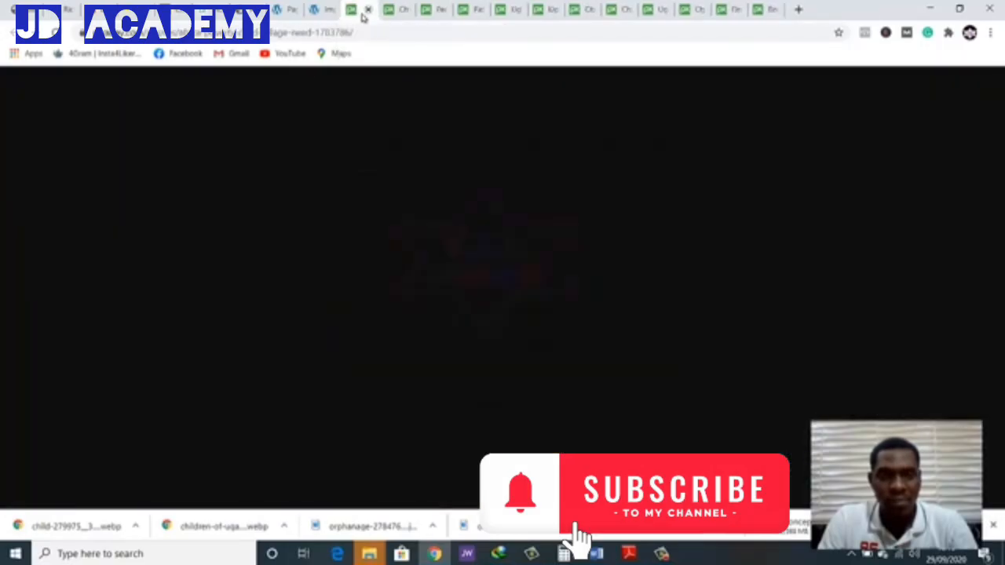
Save the photo of the child walking along the dirt road as africa-1783786_1280 in the ngo folder and close its tab
right_click(380, 236)
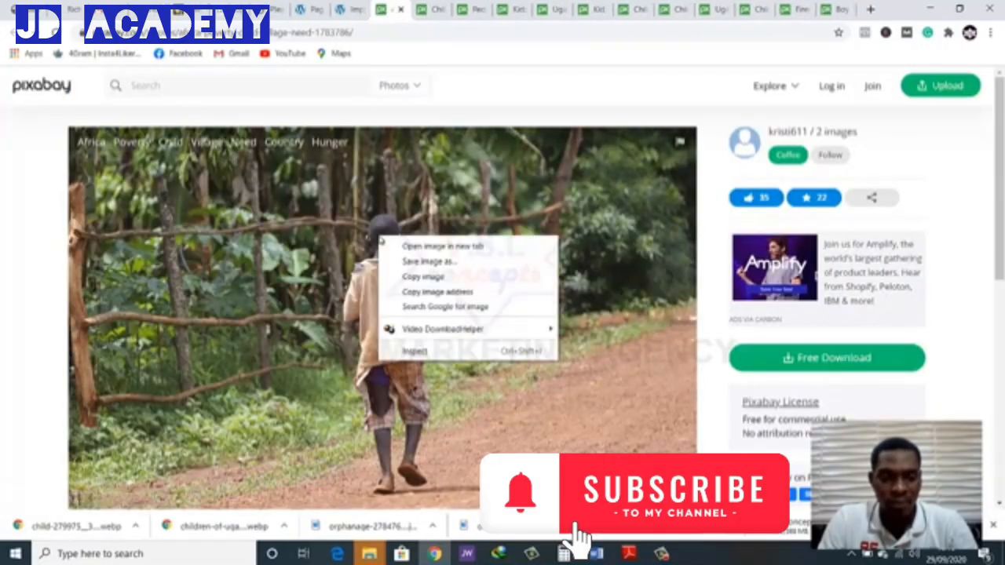
left_click(416, 275)
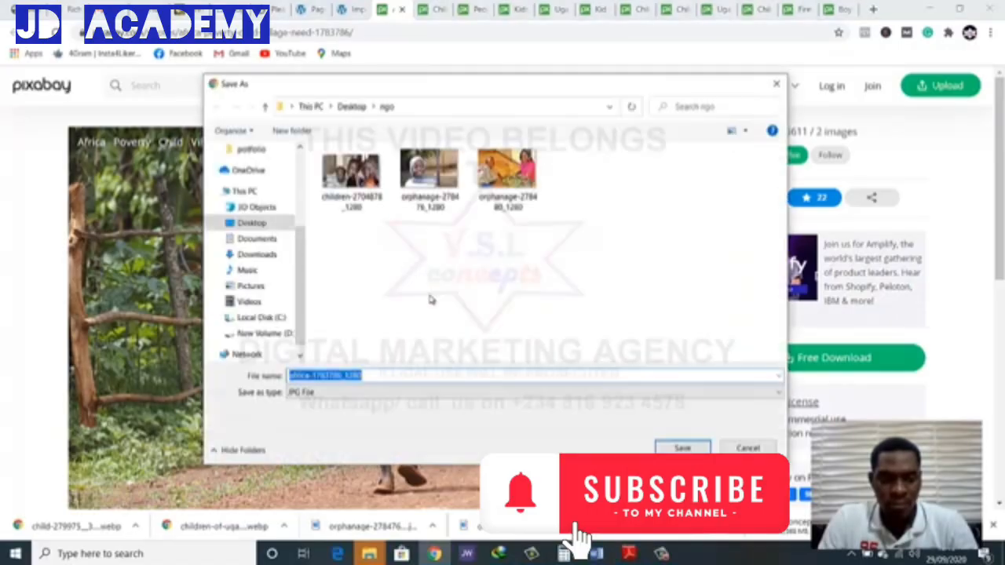
key("Return")
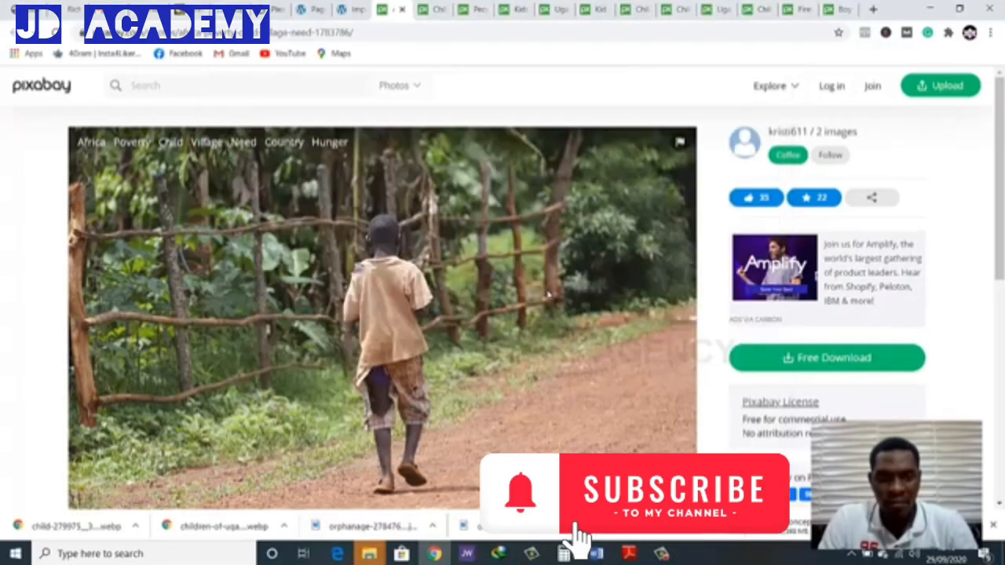
left_click(402, 10)
Save the black-and-white portrait of the boy holding a cloth as child-2218535_1280 in the ngo folder and close its tab
right_click(453, 270)
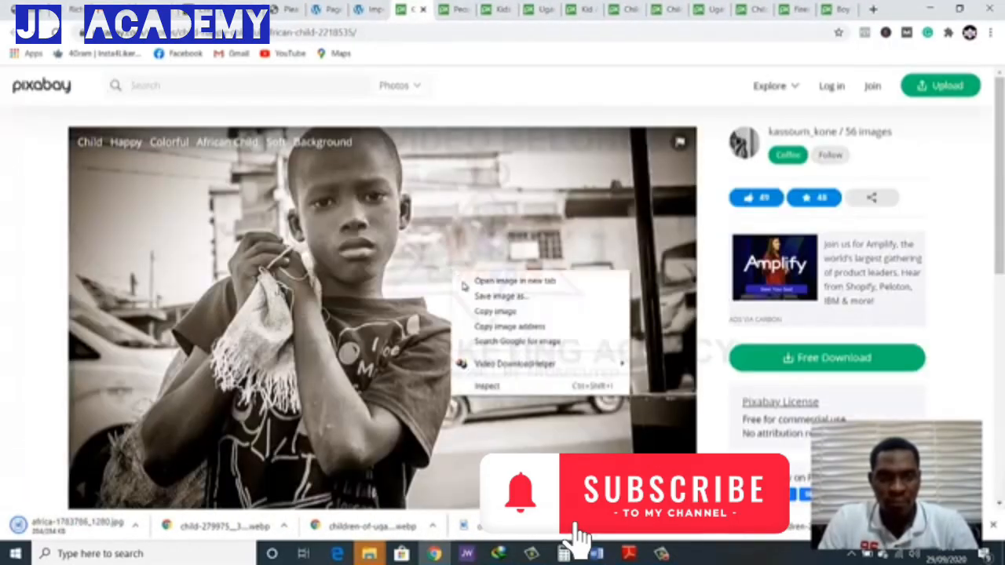
left_click(495, 305)
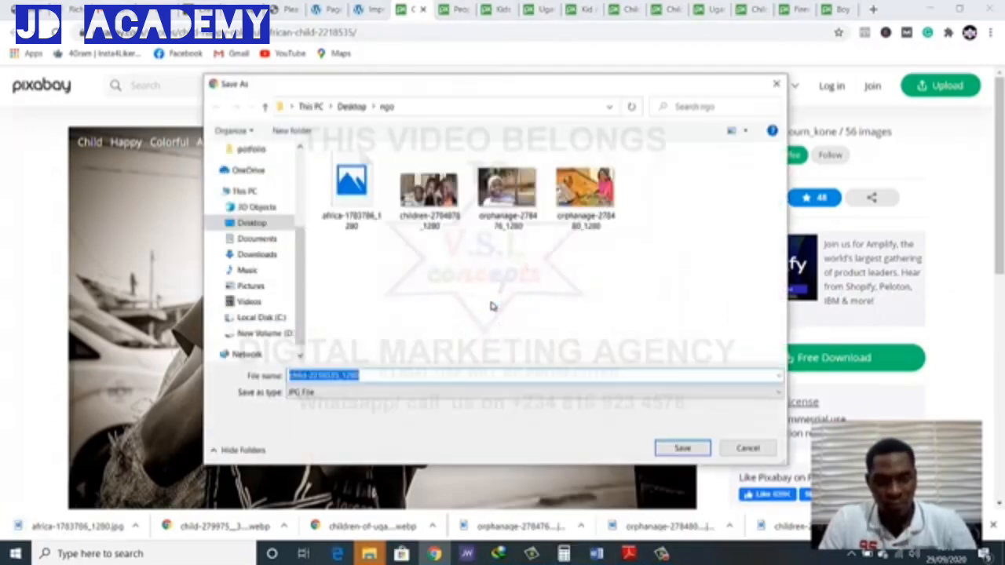
left_click(690, 453)
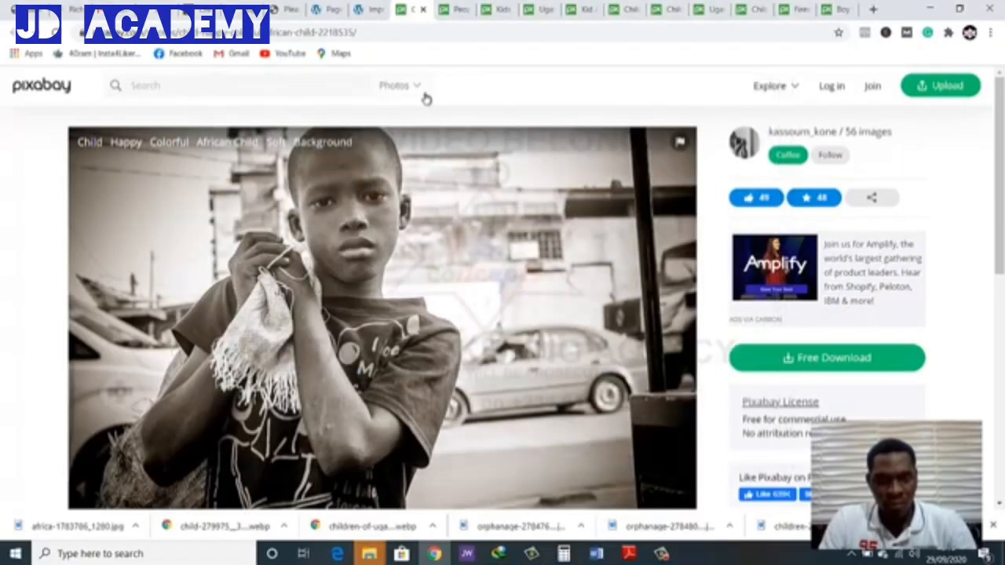
key("ctrl+w")
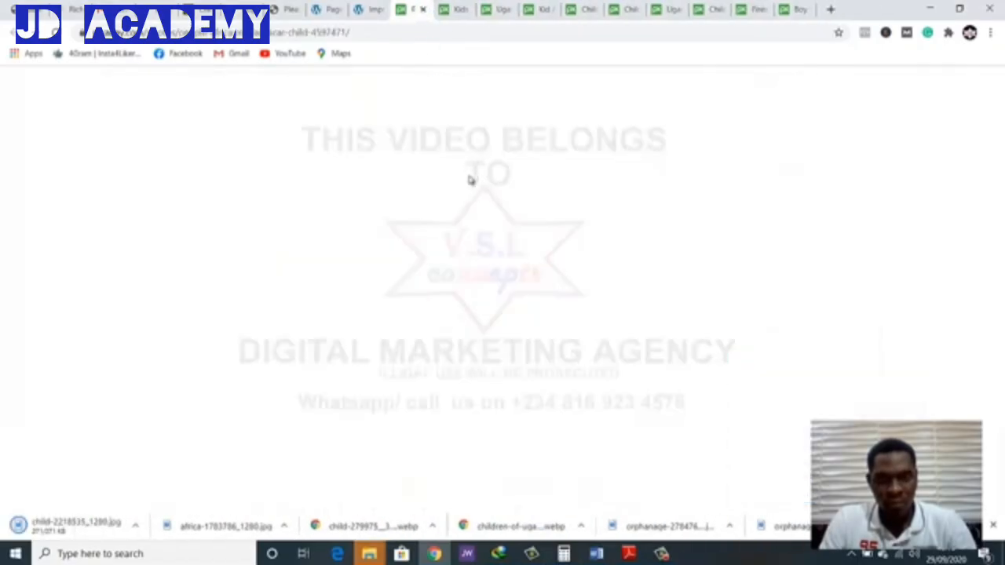
Save the Madagascar group photo of laughing women and children as the people-4597471 WebP image and close its tab
right_click(396, 238)
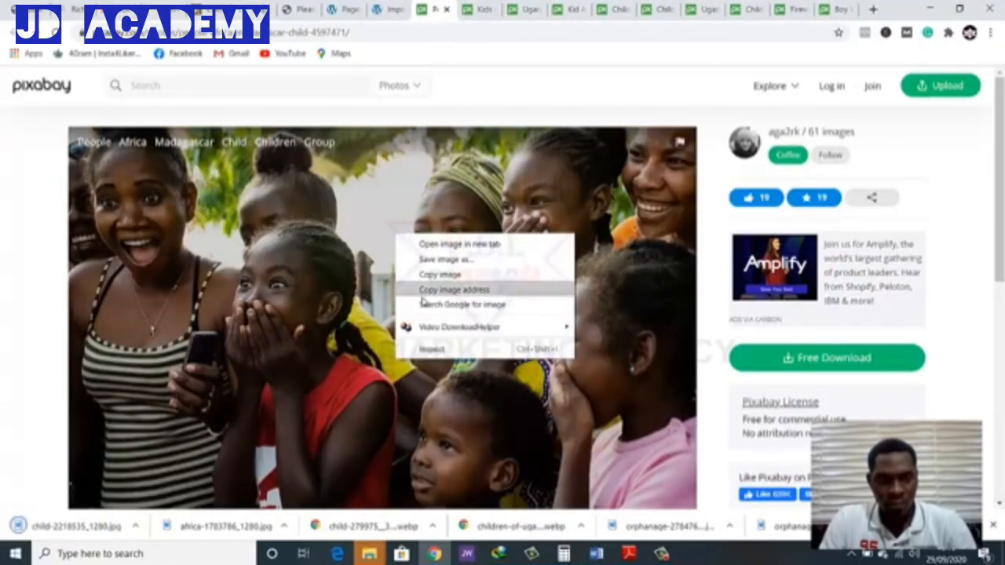
left_click(445, 264)
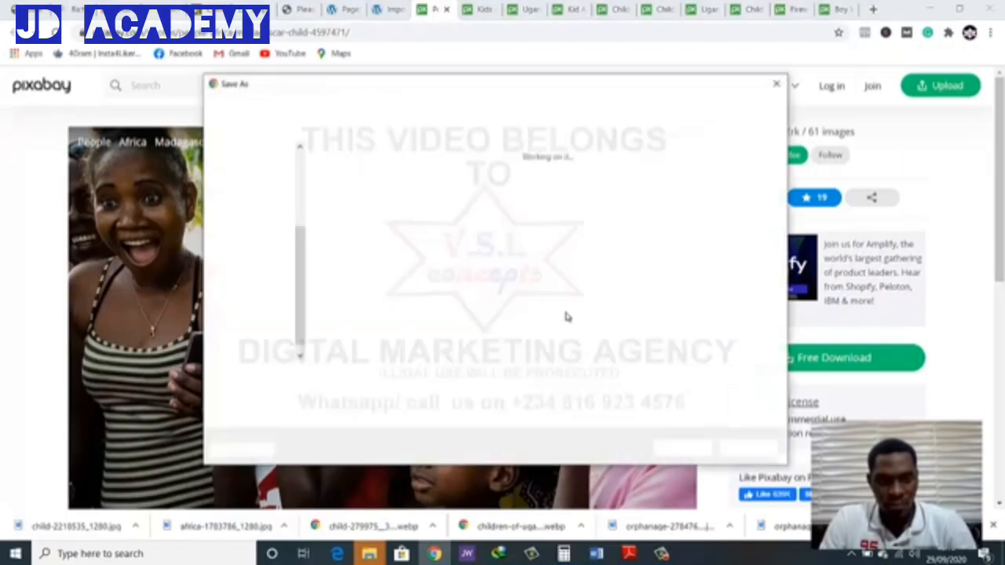
left_click(681, 449)
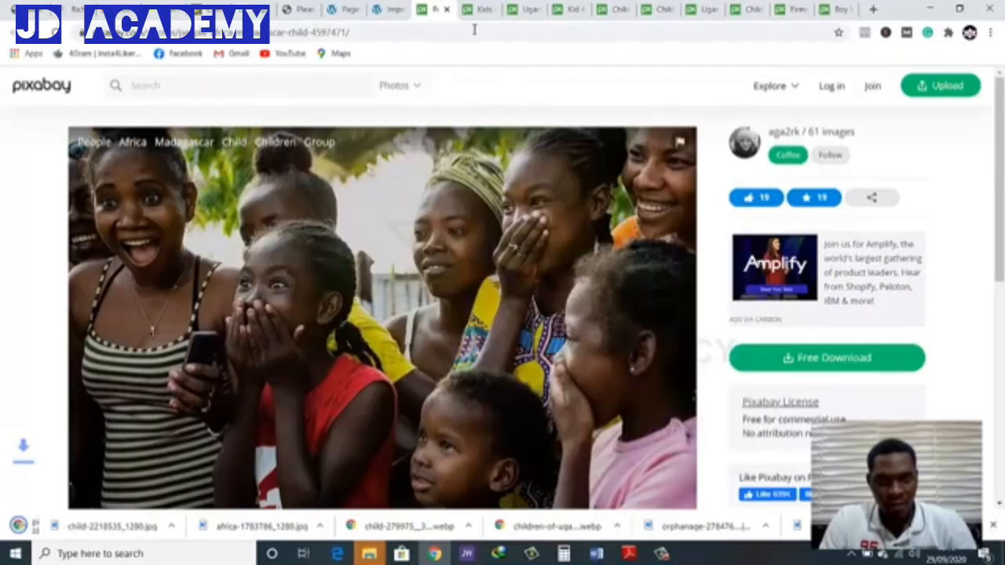
left_click(447, 11)
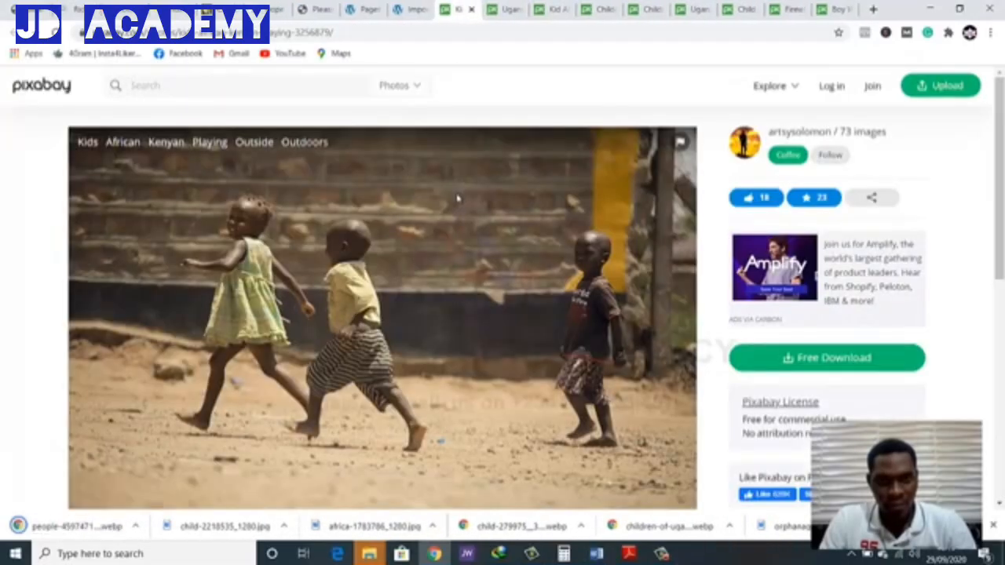
Save the photo of three Kenyan kids playing outdoors as kids-3256879_1280 in the ngo folder and close its tab
right_click(458, 196)
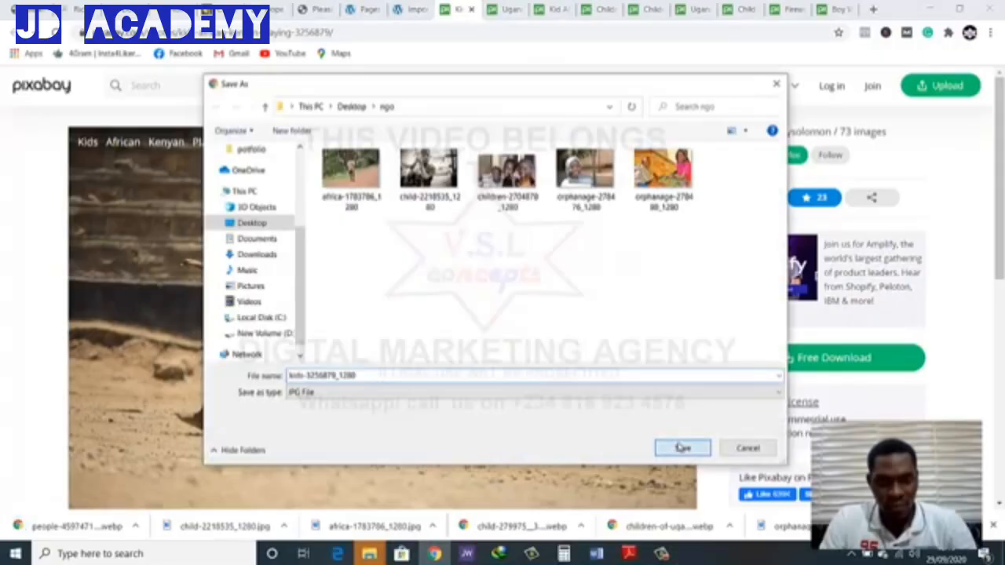
left_click(681, 448)
left_click(471, 11)
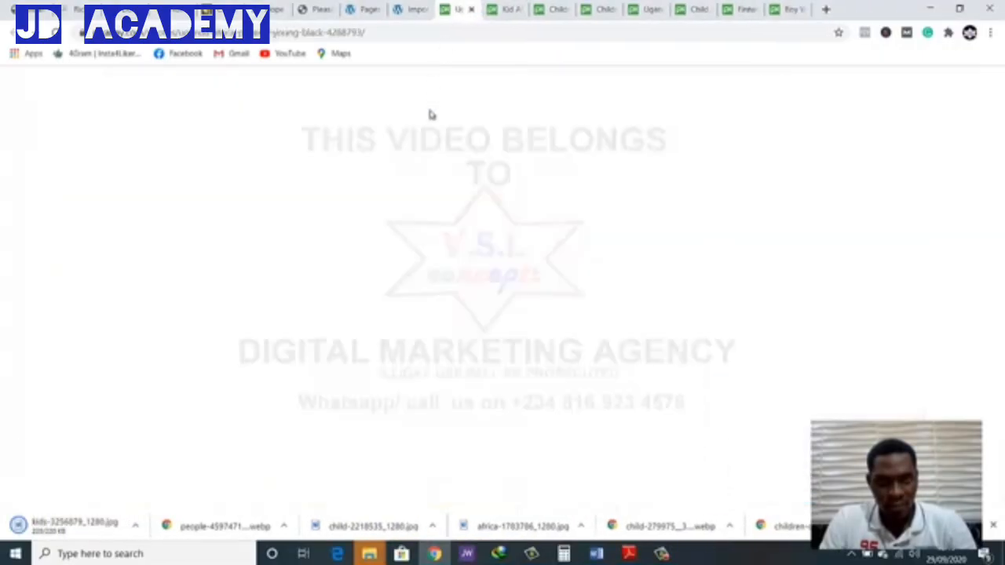
Save the photo of the smiling Ugandan child making a hand sign as uganda-4288793_960_720 in the ngo folder and close its tab
right_click(430, 202)
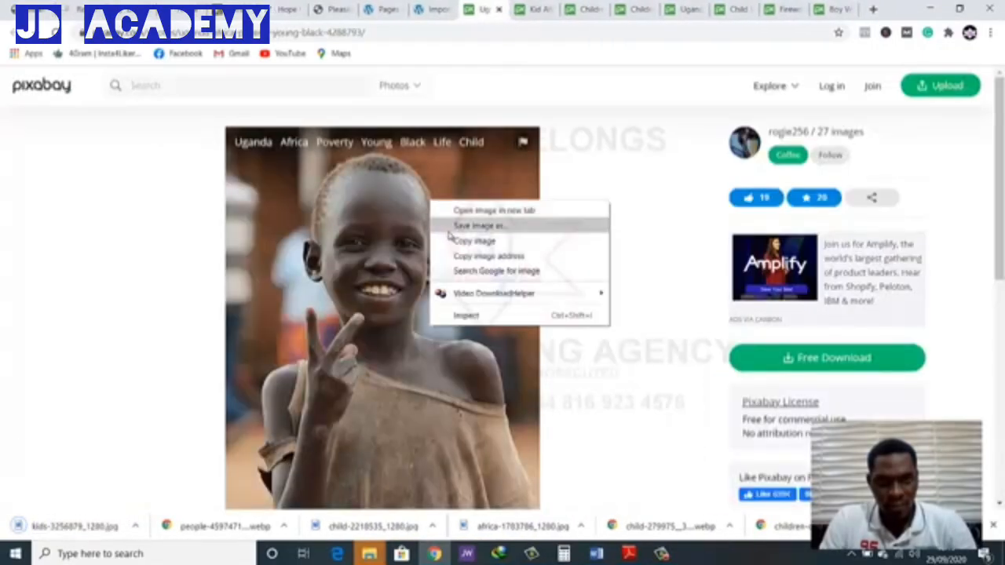
left_click(446, 227)
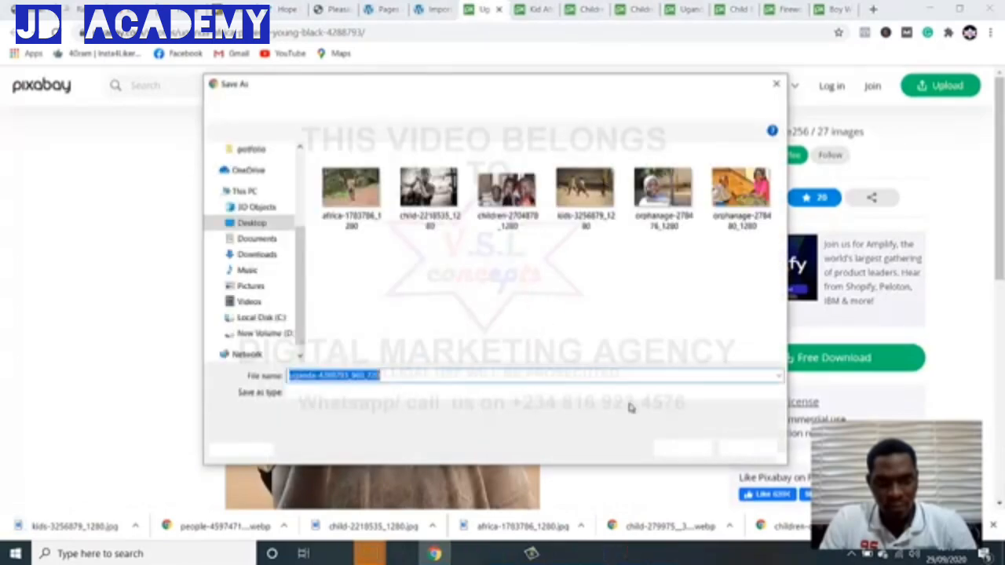
left_click(684, 447)
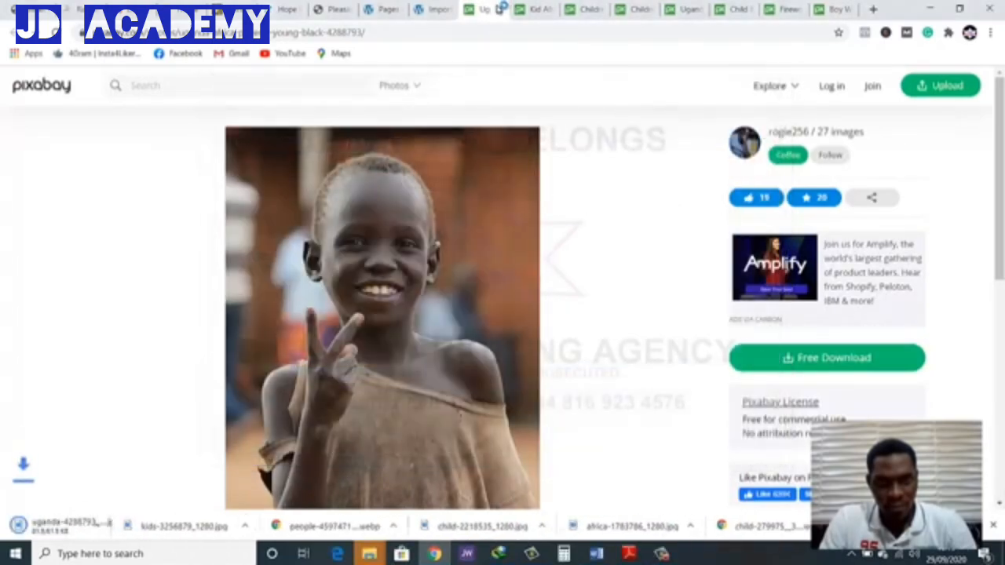
left_click(499, 9)
Save the photo of the pouting toddler as kid-431662_960_720 in the ngo folder and close its tab
right_click(442, 248)
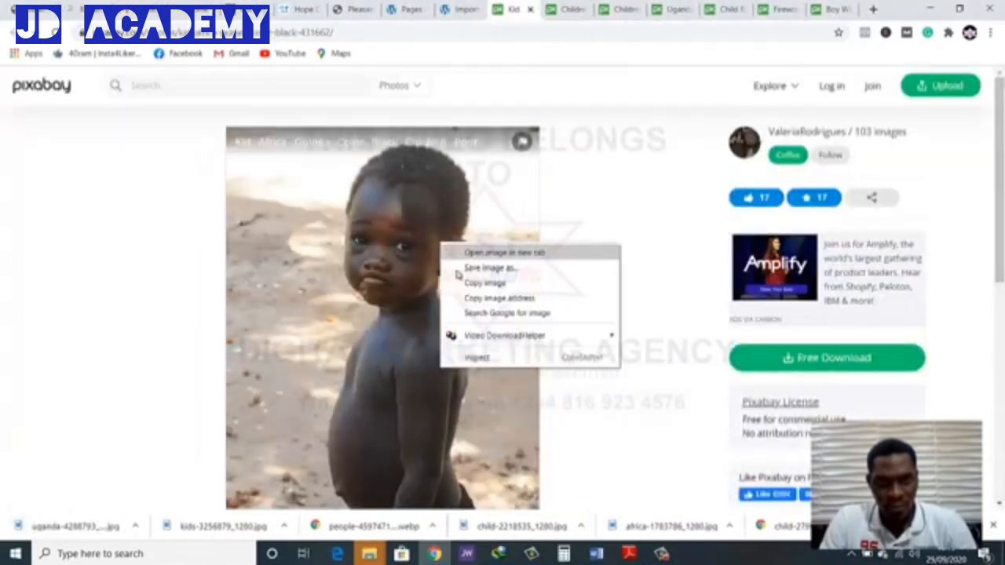
left_click(476, 269)
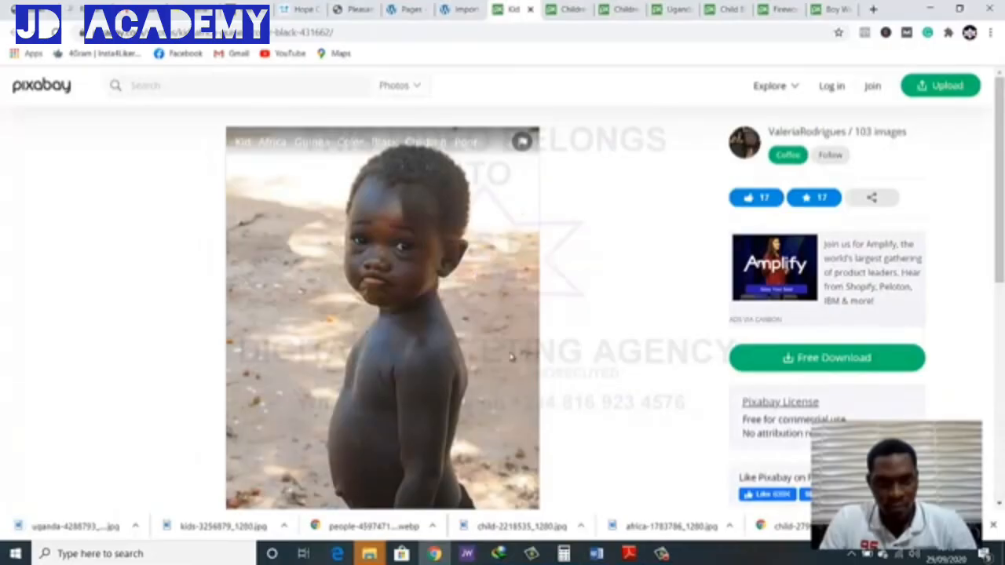
left_click(676, 448)
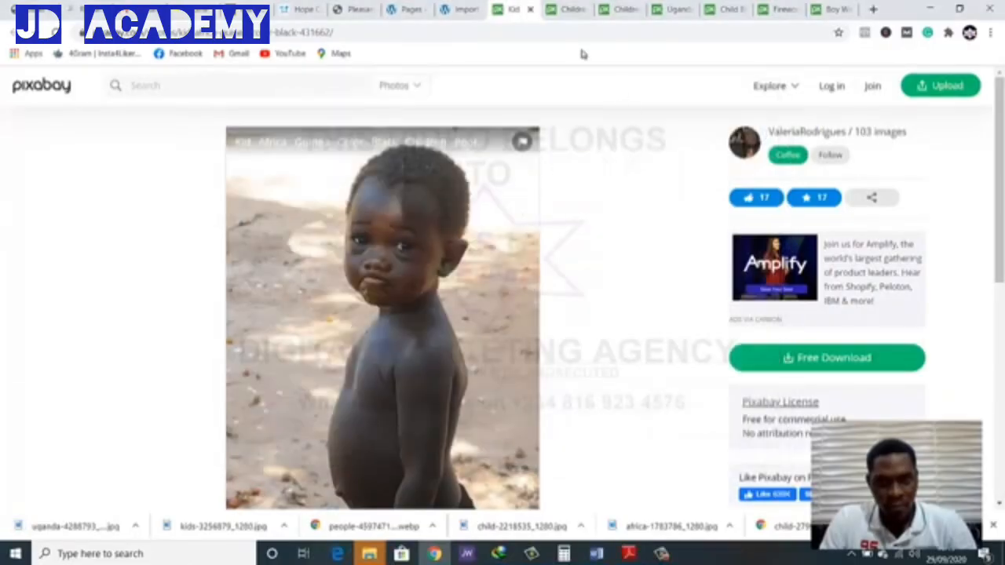
left_click(529, 9)
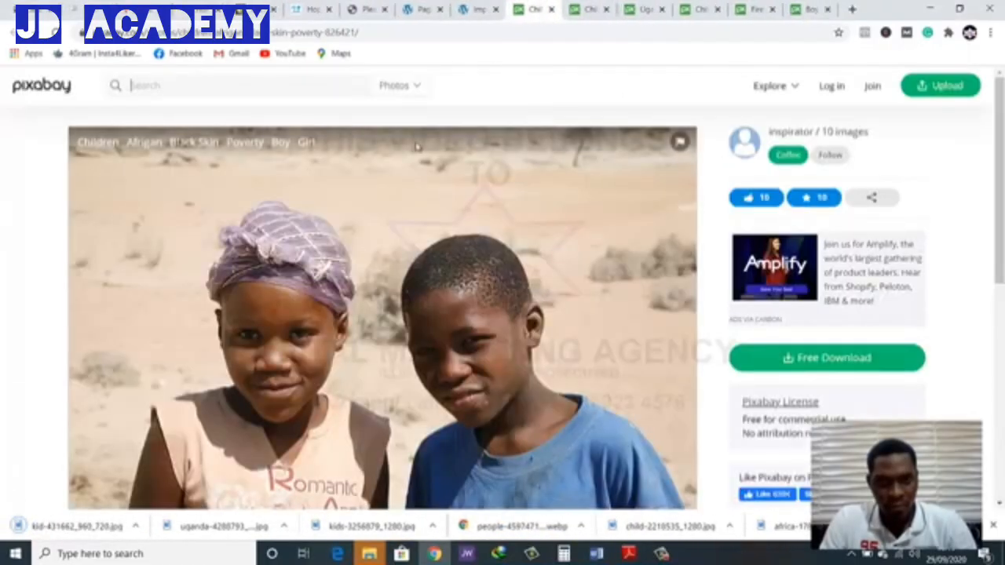
Save the photo of the girl and boy in the desert as children-826421_1280 in the ngo folder and close its tab
right_click(424, 223)
left_click(476, 246)
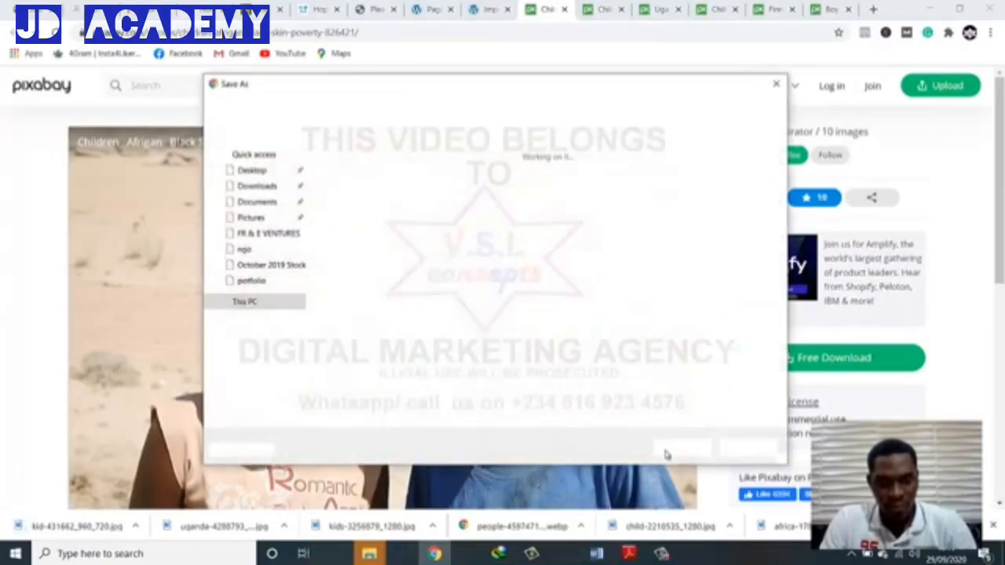
left_click(682, 448)
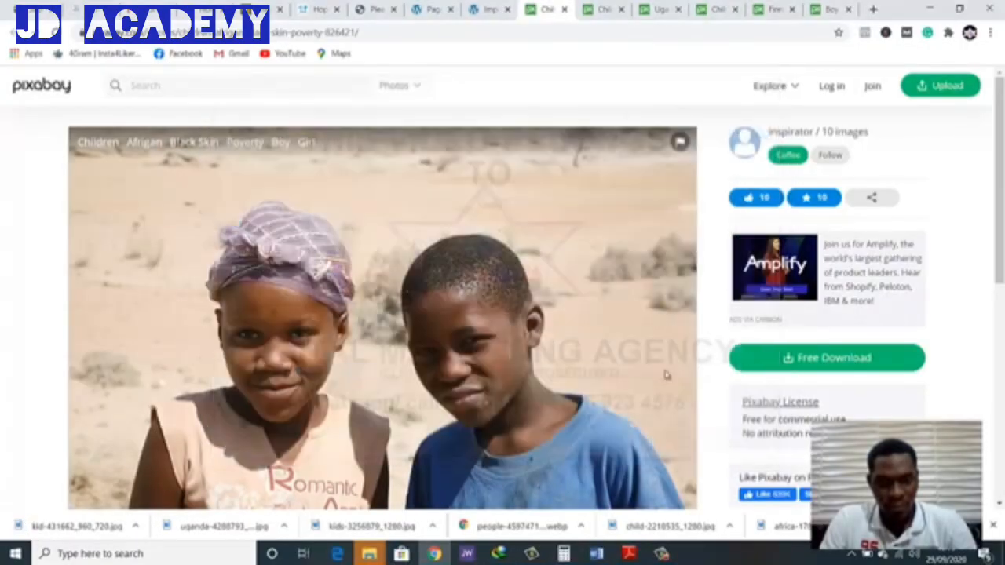
left_click(563, 9)
Save the photo of children running down a dirt path as children-2590774_1280 in the ngo folder and close its tab
right_click(465, 203)
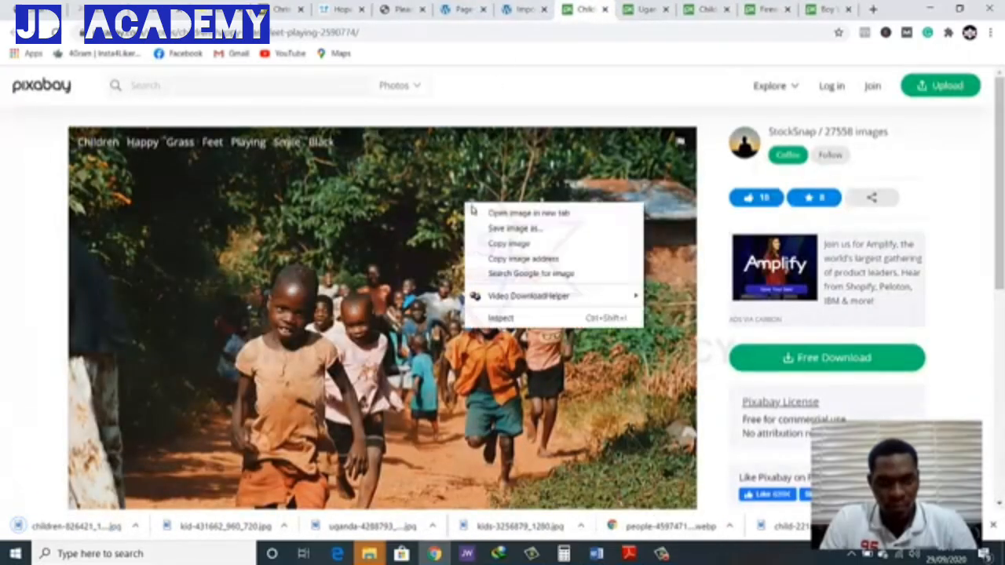
left_click(488, 228)
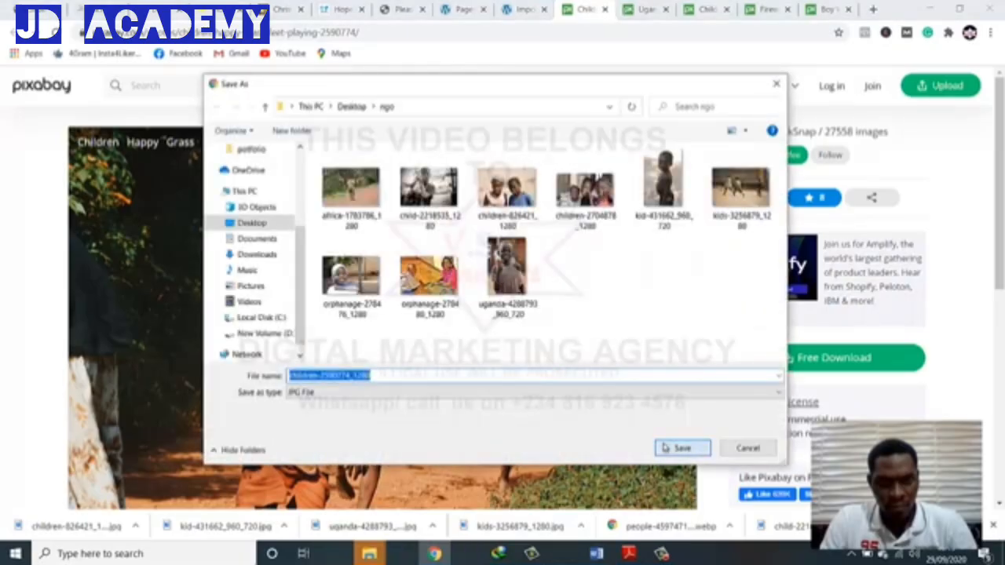
left_click(666, 447)
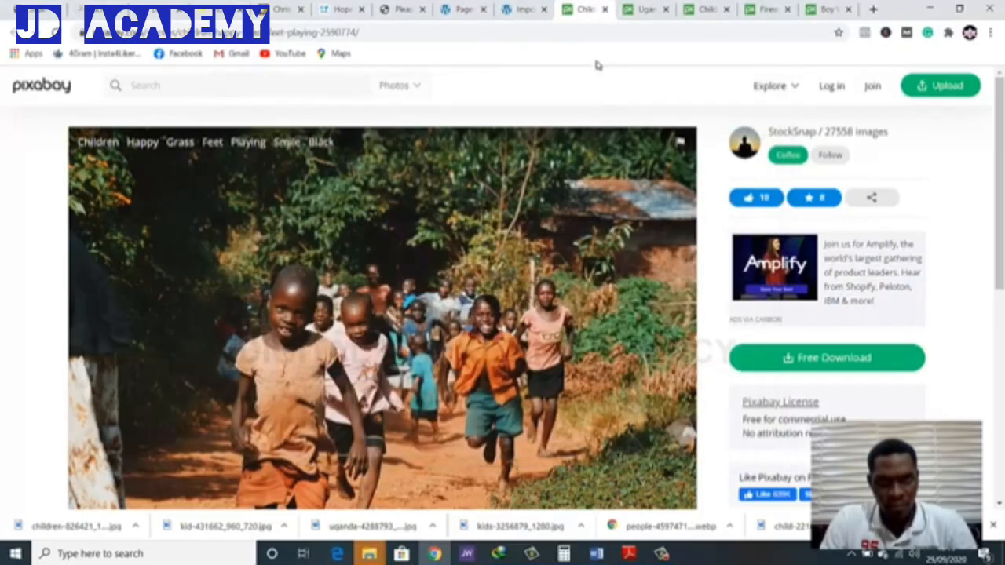
left_click(604, 8)
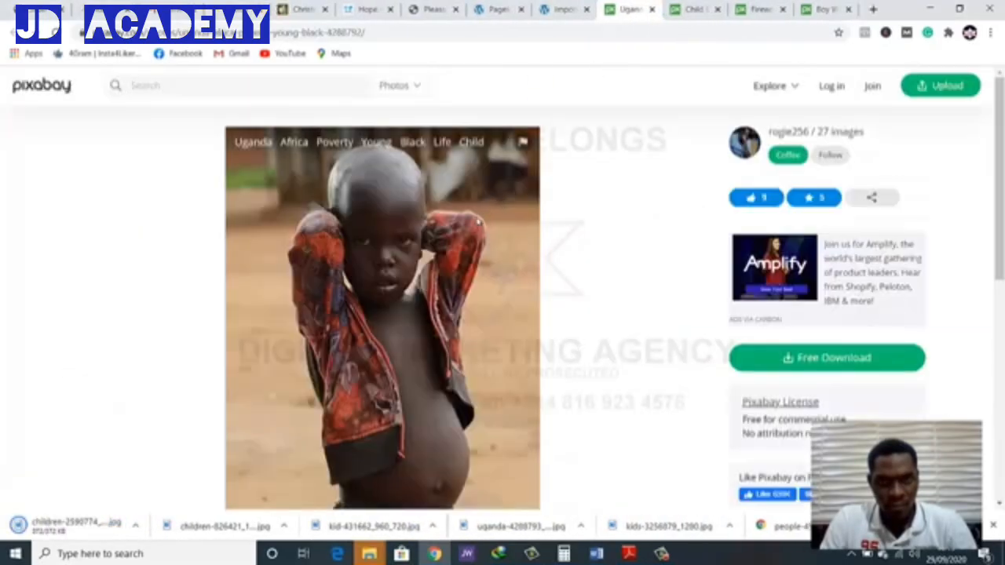
Save the photo of the Ugandan child with hands behind the head as uganda-4288792_960_720 in the ngo folder and close its tab
right_click(475, 220)
left_click(503, 244)
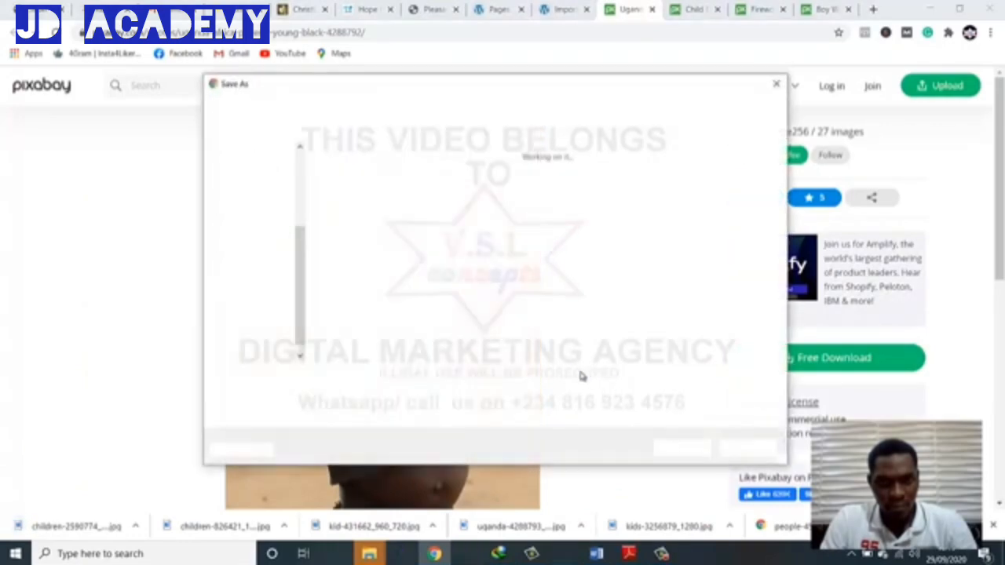
left_click(699, 450)
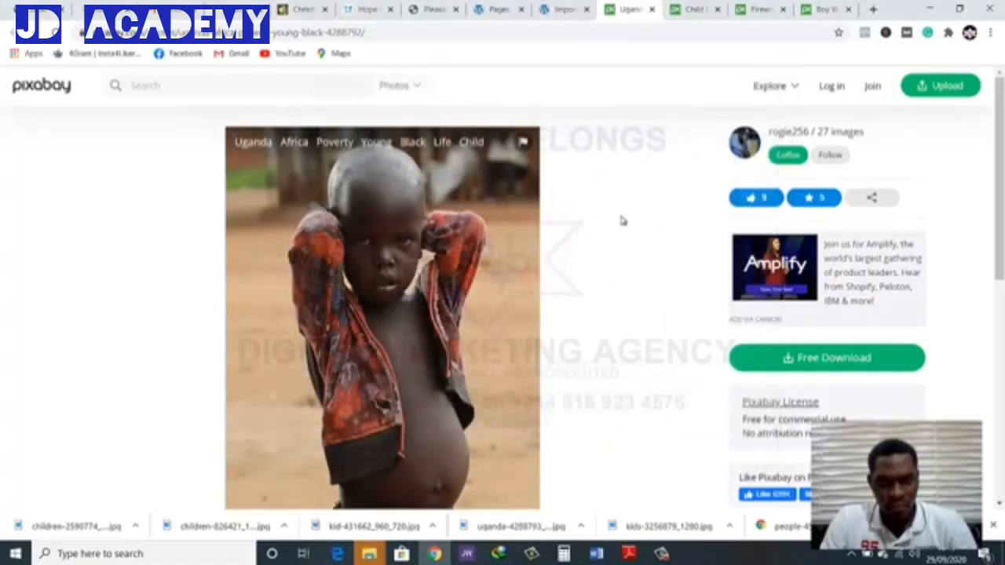
left_click(651, 9)
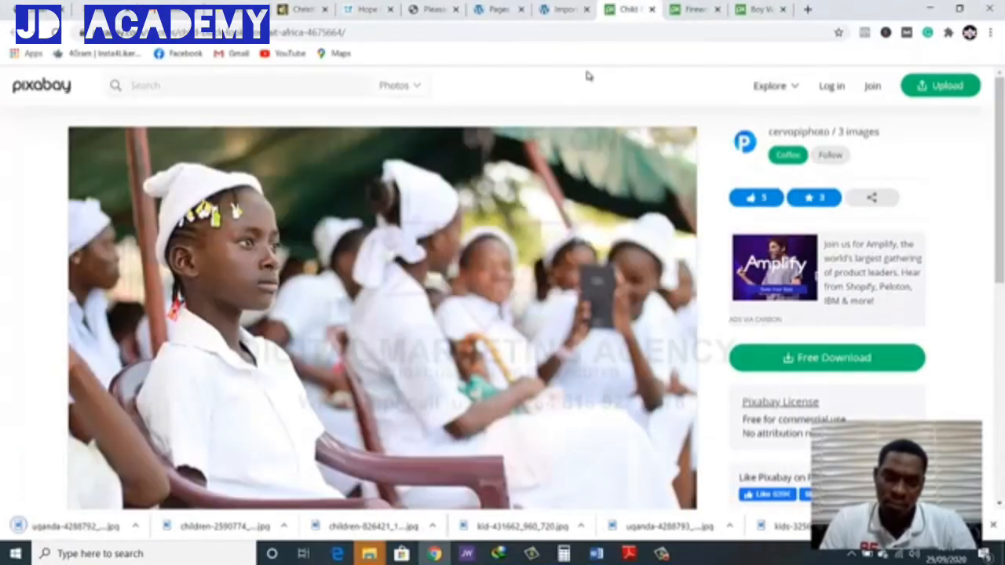
Save the photo of the seated girl in a white cap as child-4675664_1280 in the ngo folder and close its tab
right_click(483, 299)
left_click(499, 322)
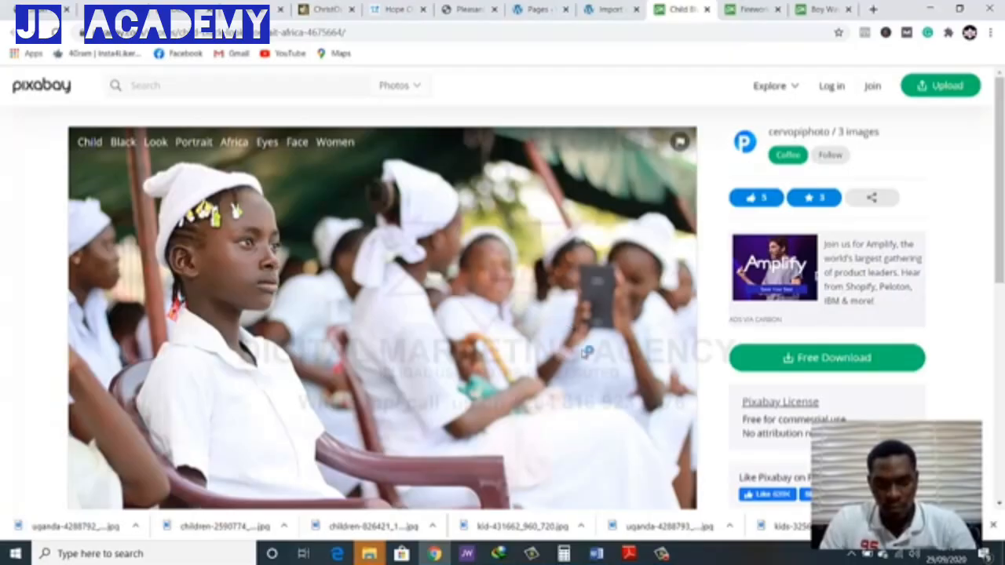
left_click(672, 447)
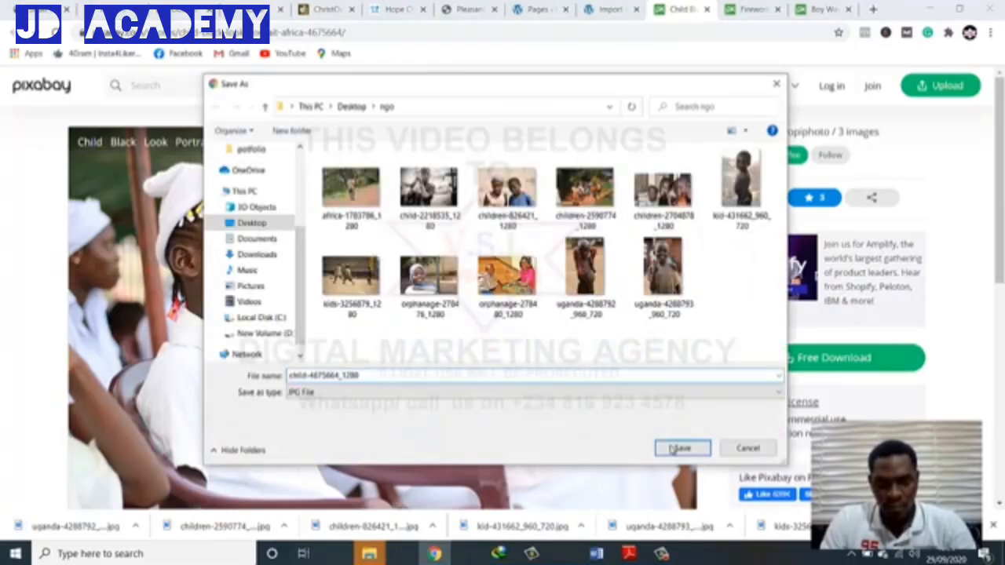
left_click(707, 9)
Skip the photo of kids watching fireworks and close its tab without saving the image
right_click(547, 238)
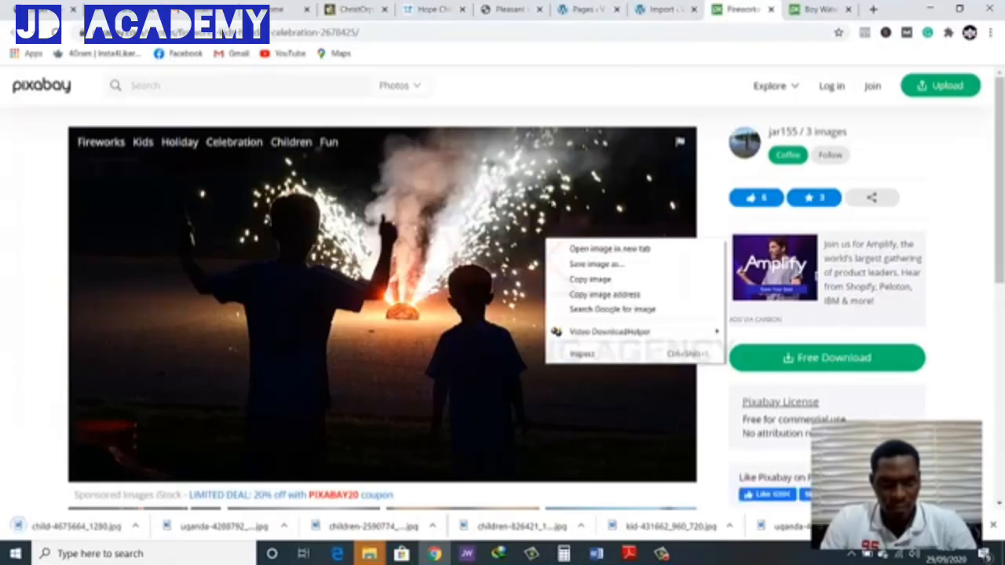
left_click(577, 106)
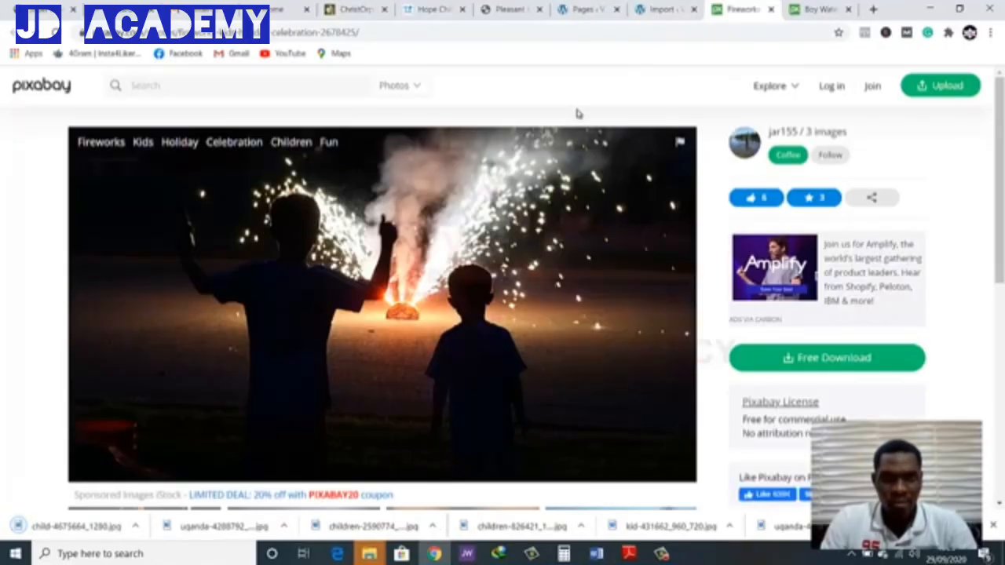
left_click(771, 9)
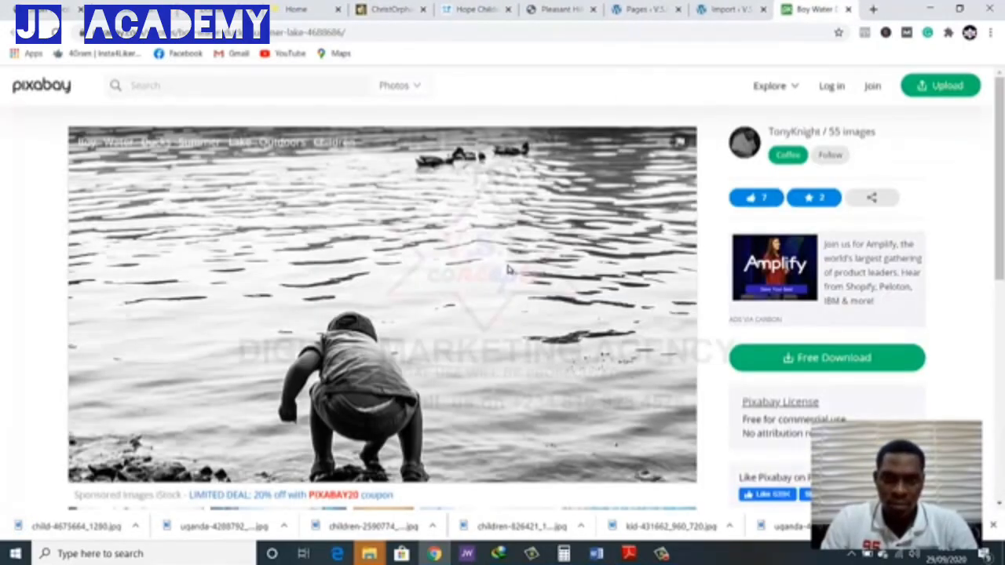
Save the black-and-white photo of the boy crouching by the lake as boy-4688686_1280 in the ngo folder and close its tab
right_click(462, 233)
left_click(494, 269)
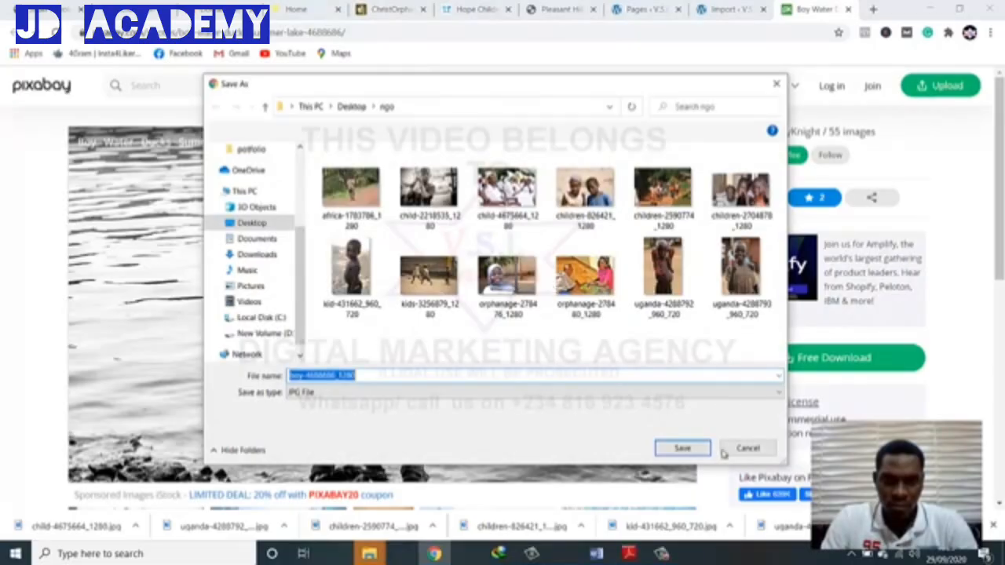
left_click(680, 447)
scroll(582, 361, "down", 5)
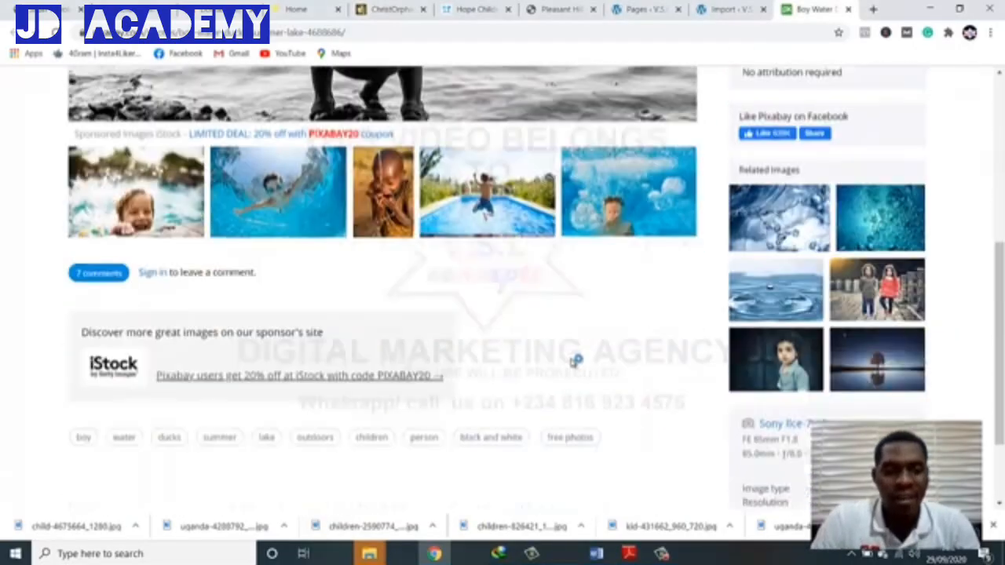
scroll(574, 358, "up", 1)
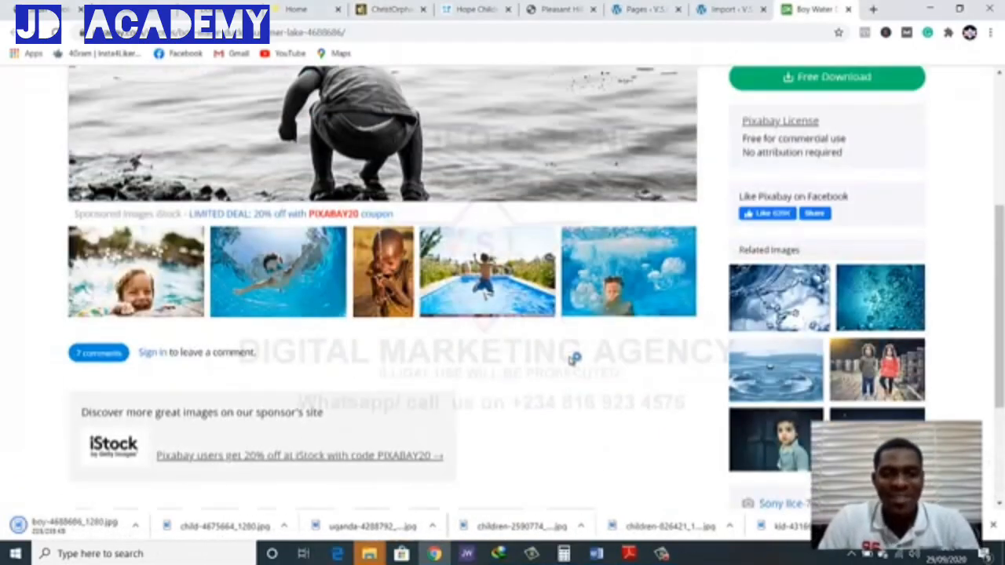
scroll(489, 353, "up", 3)
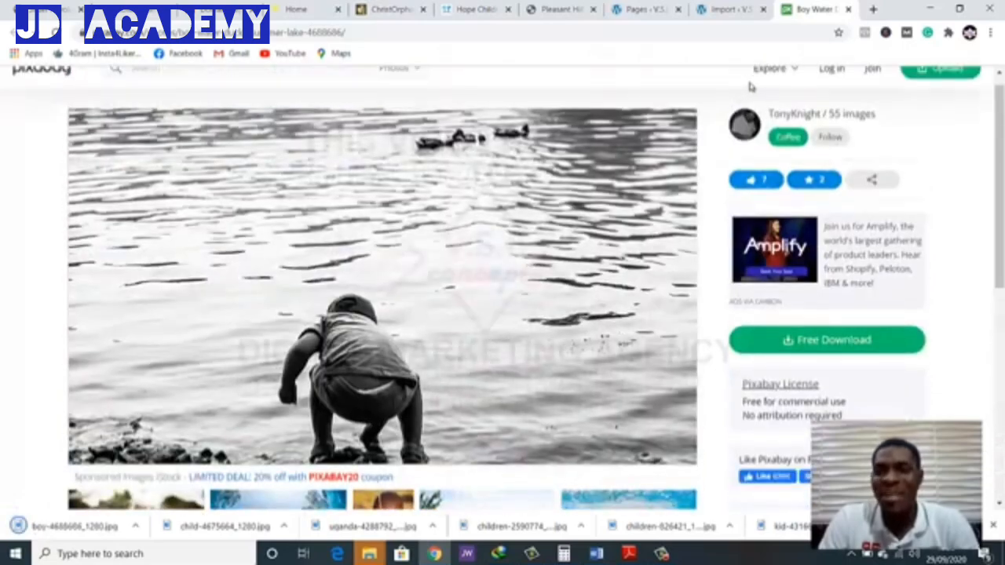
left_click(851, 11)
Check the slider's layer grid size, switch to Macromedia Fireworks and create a new white document of 1240 by 868 pixels
scroll(446, 303, "up", 5)
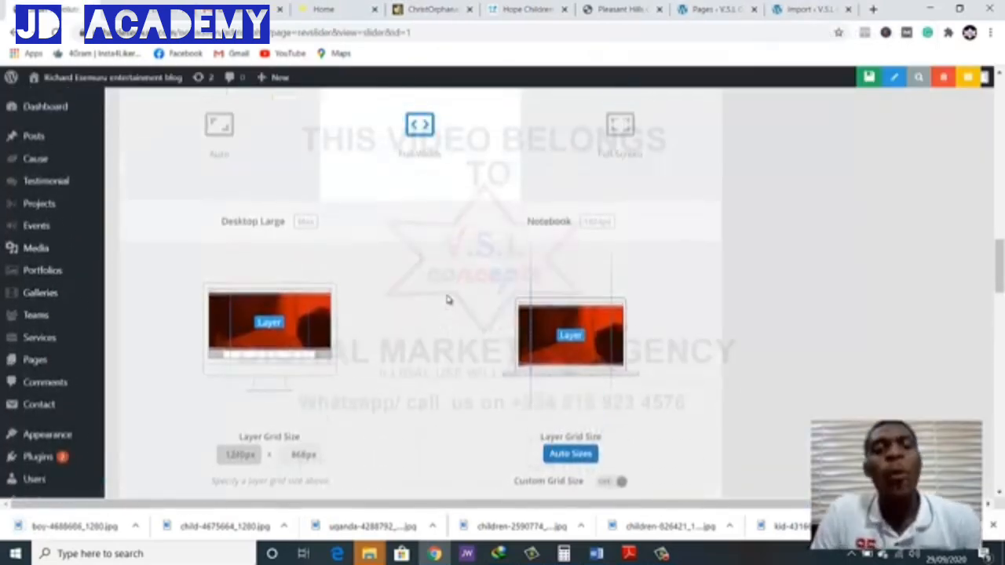
scroll(447, 300, "up", 2)
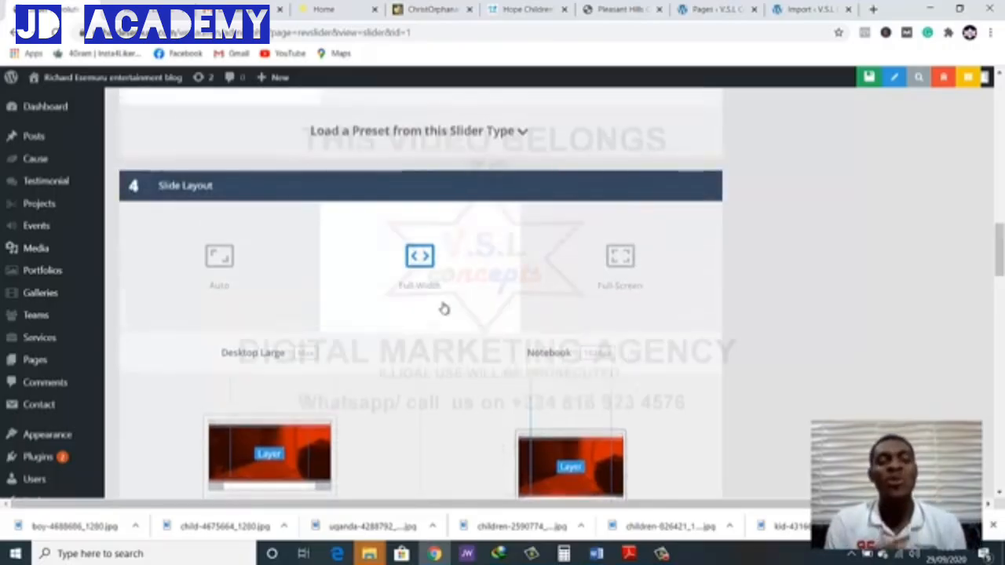
scroll(242, 363, "down", 2)
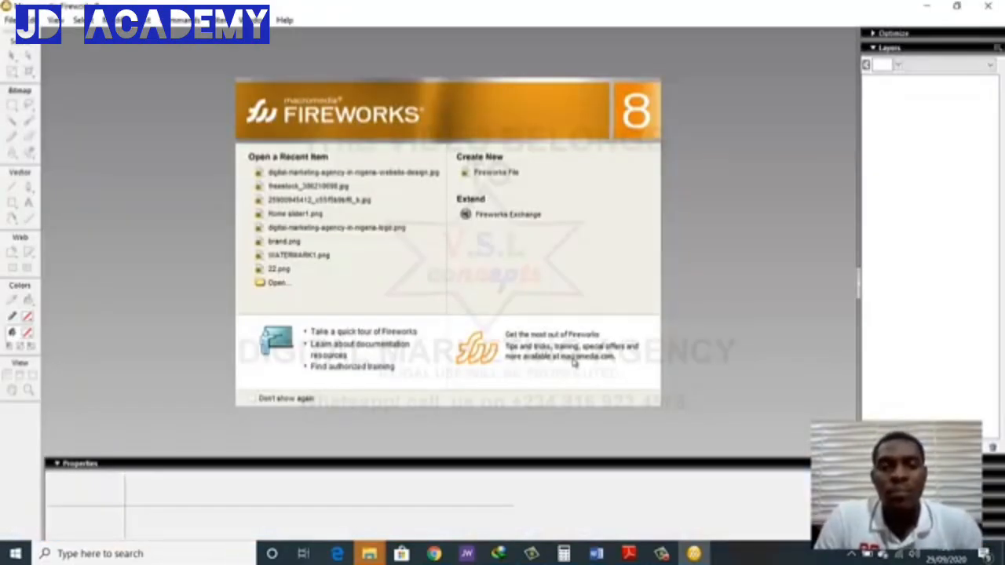
left_click(504, 176)
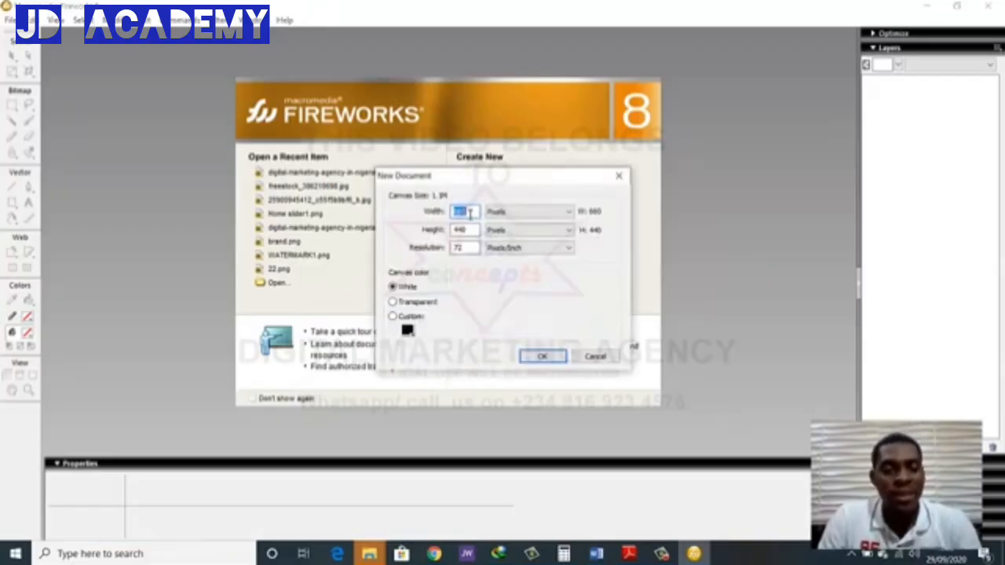
type("125")
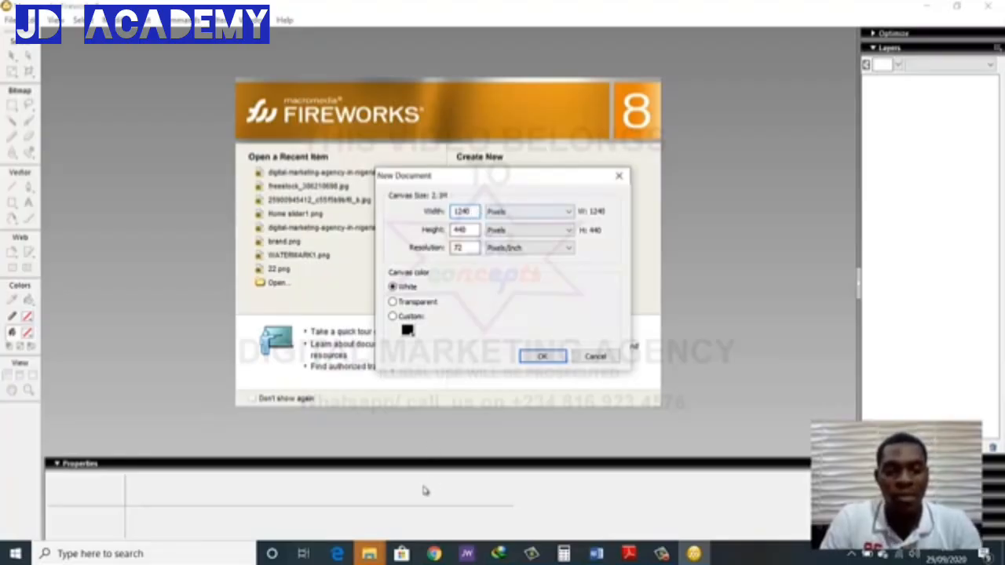
left_click(434, 554)
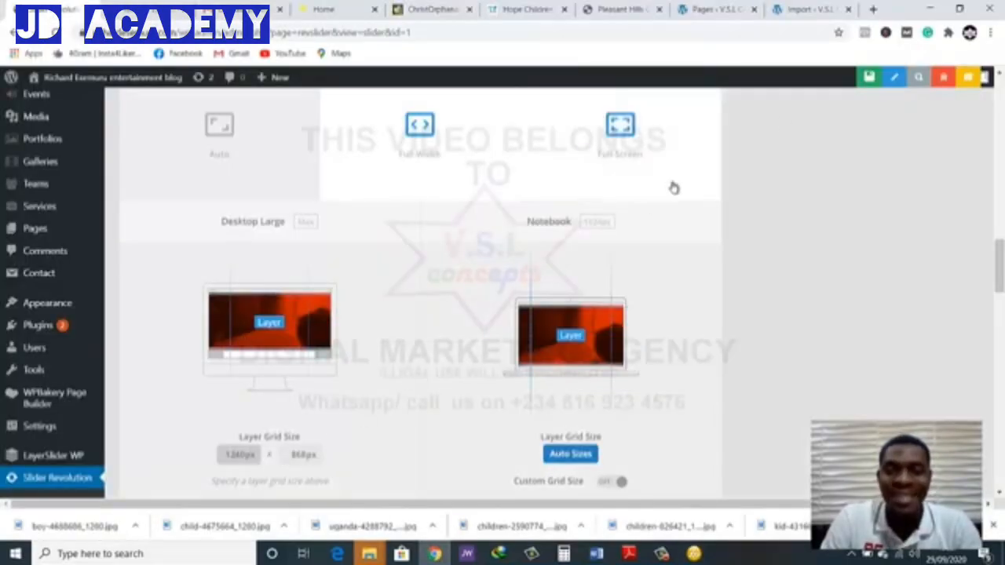
left_click(930, 9)
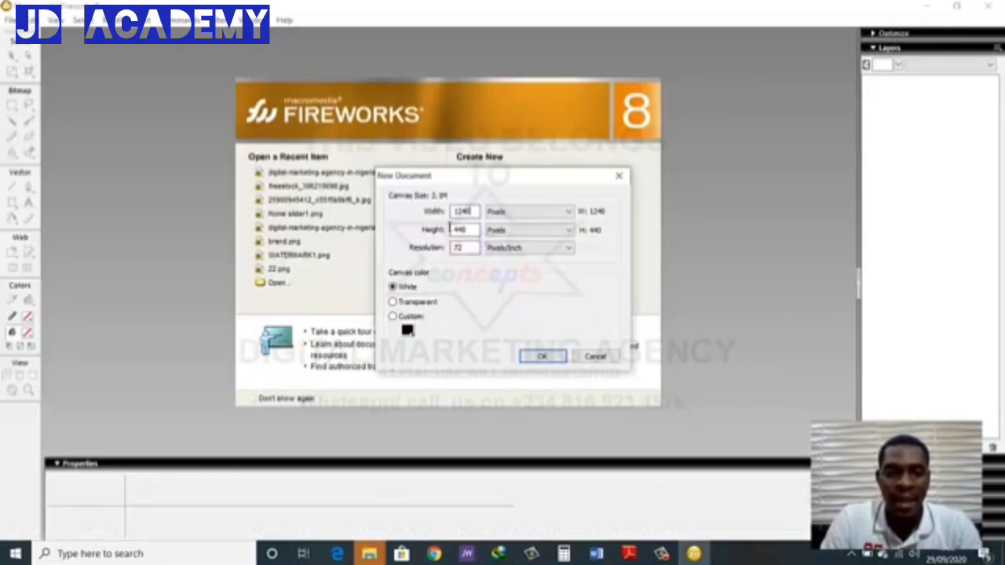
double_click(469, 229)
type("868")
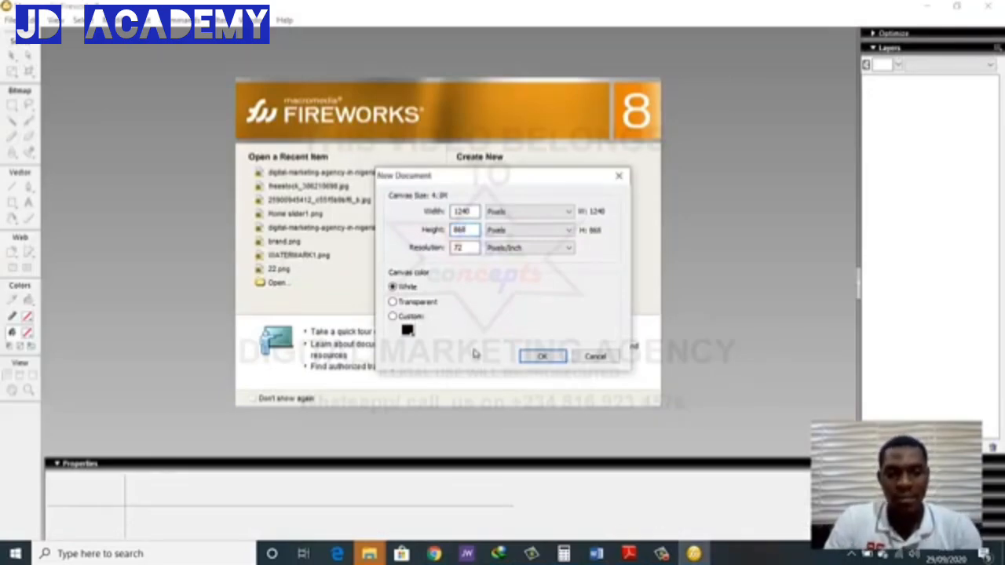
left_click(543, 357)
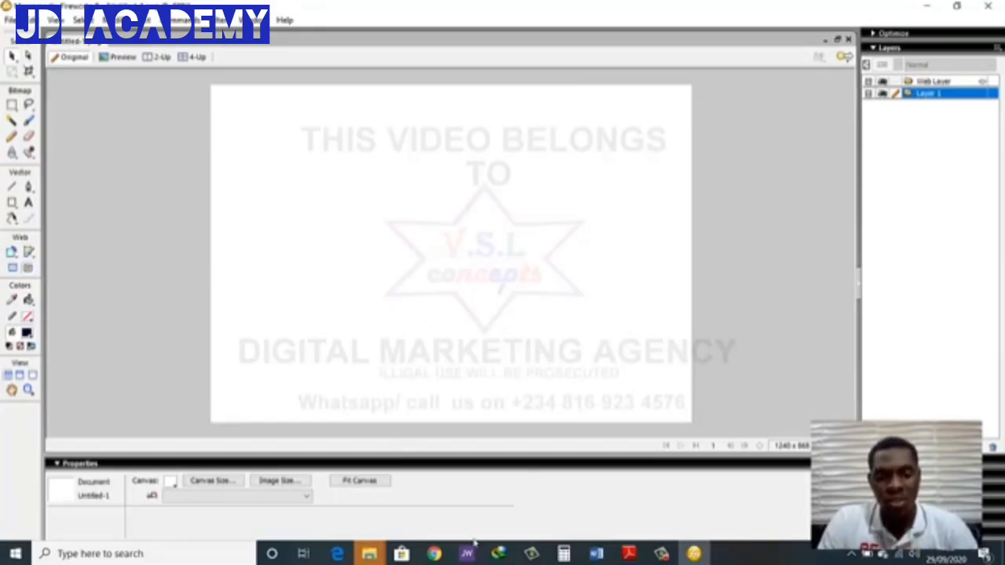
Return to the slider settings in the browser and set the Desktop Large layer grid height to 750px
left_click(437, 554)
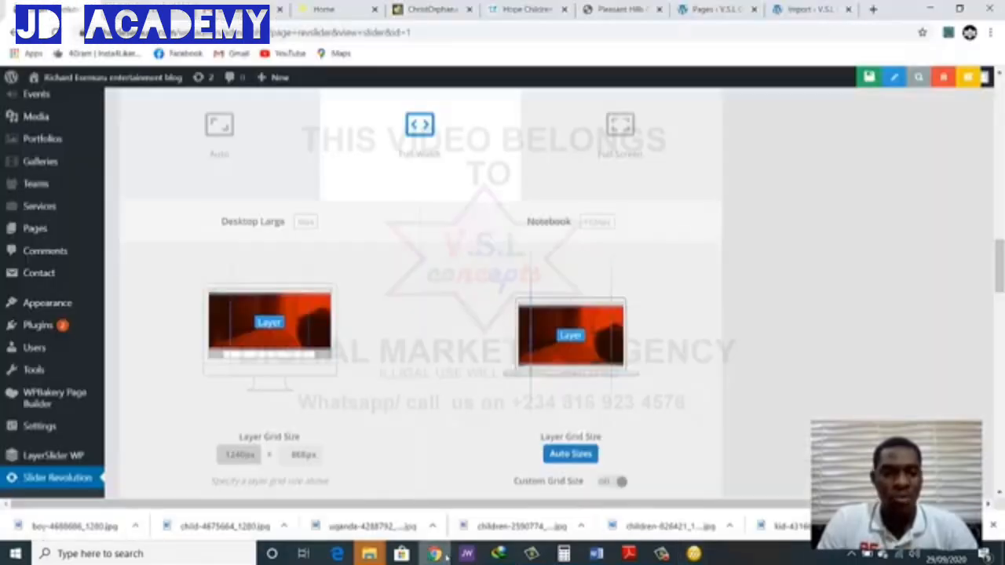
scroll(291, 320, "down", 2)
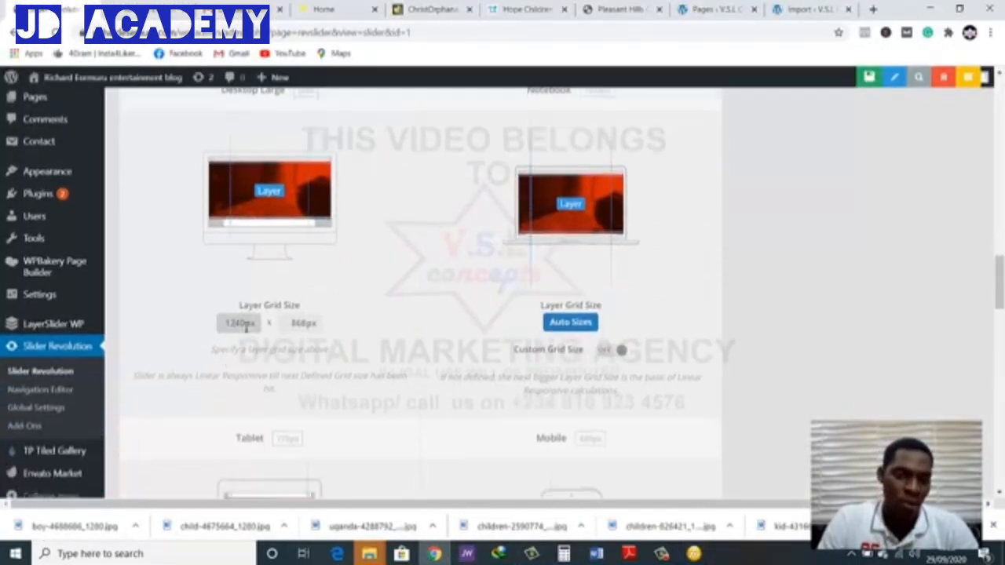
left_click(298, 323)
double_click(298, 323)
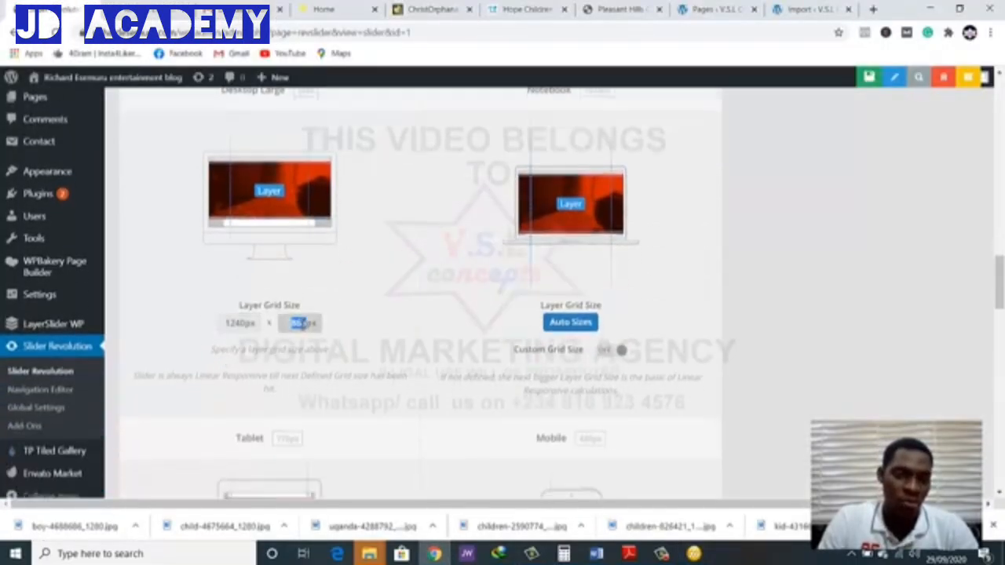
left_click(306, 324)
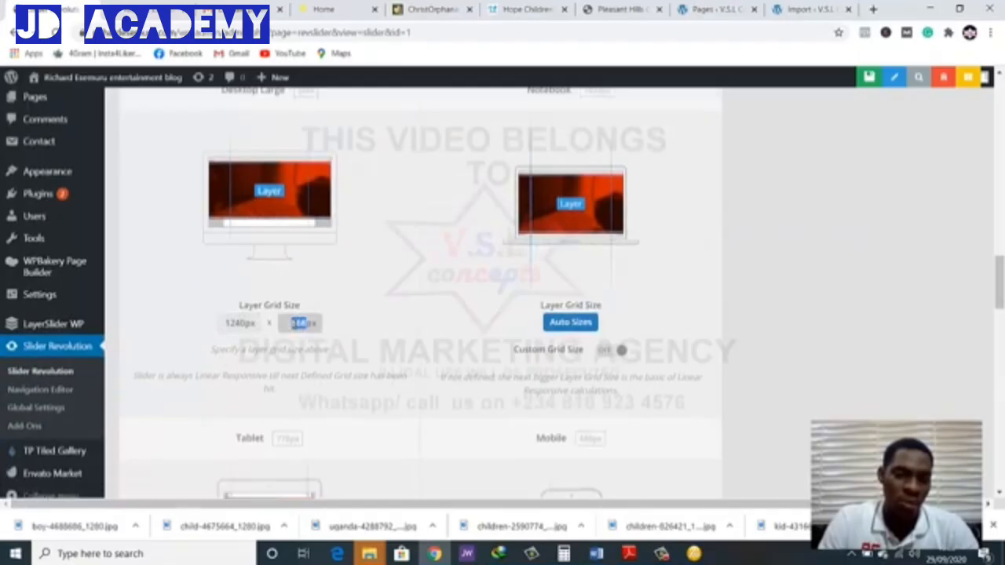
type("500")
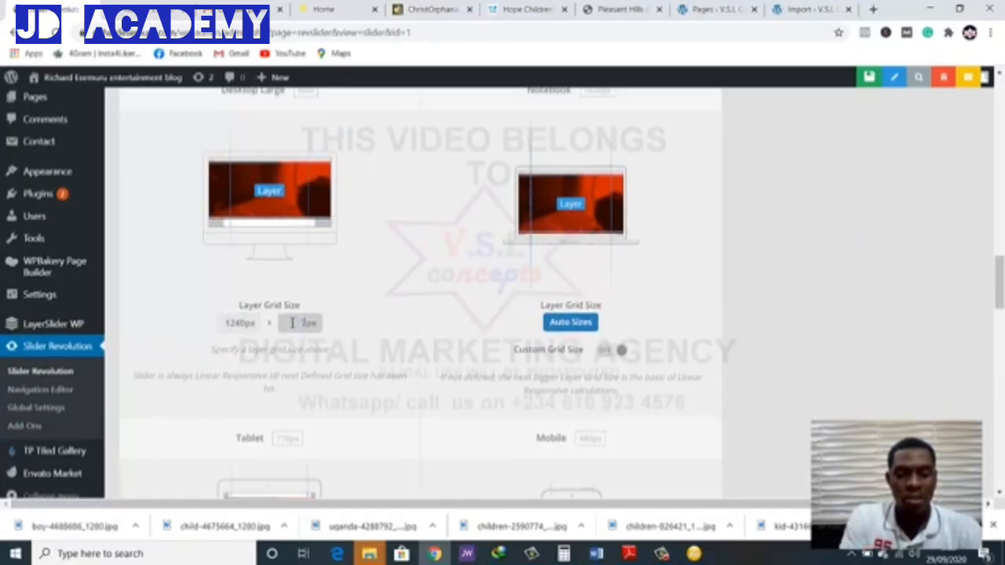
left_click(395, 283)
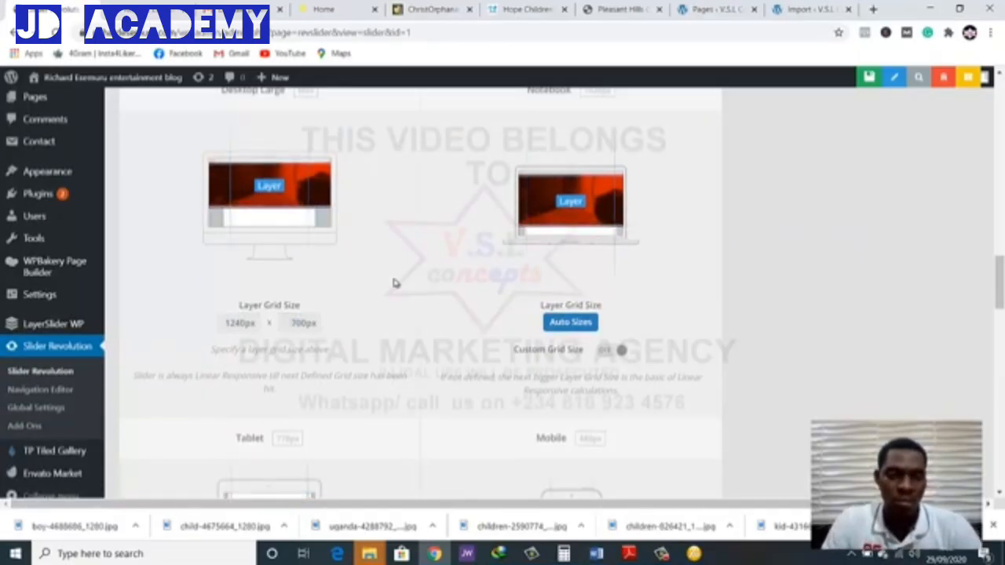
left_click(306, 325)
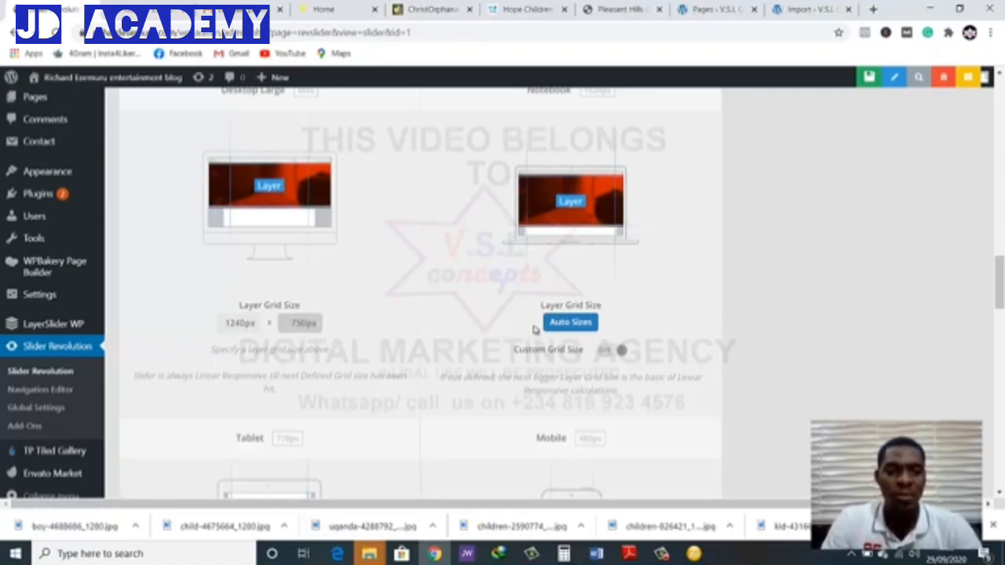
left_click(430, 298)
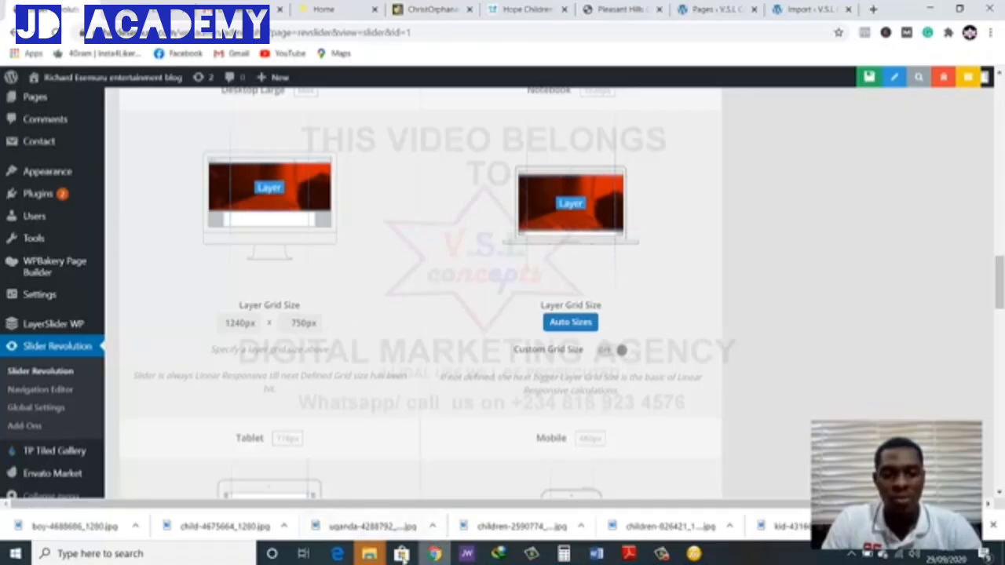
Switch to Fireworks and set the canvas height to 750 pixels, keeping the centre anchor
left_click(694, 554)
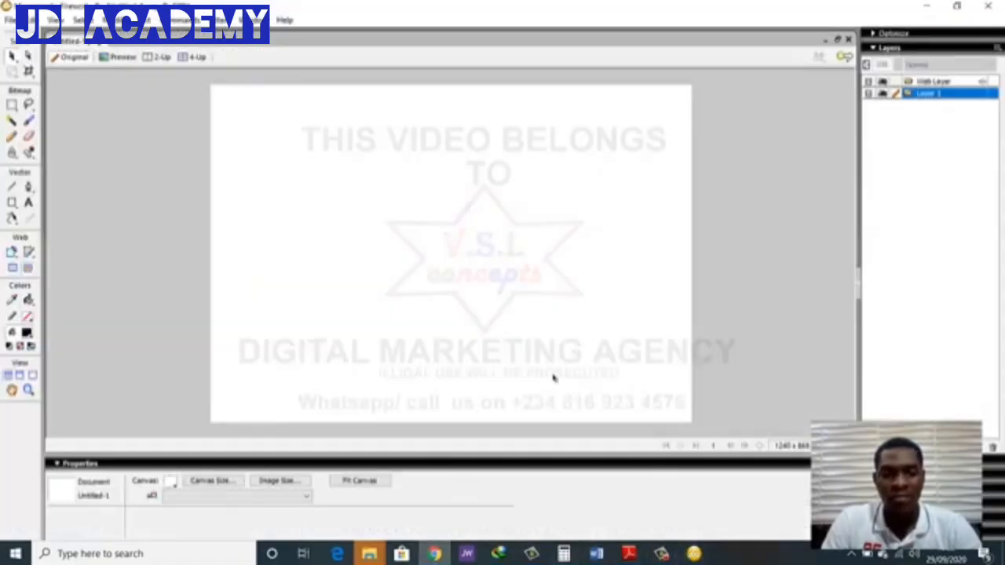
left_click(212, 480)
key("Tab")
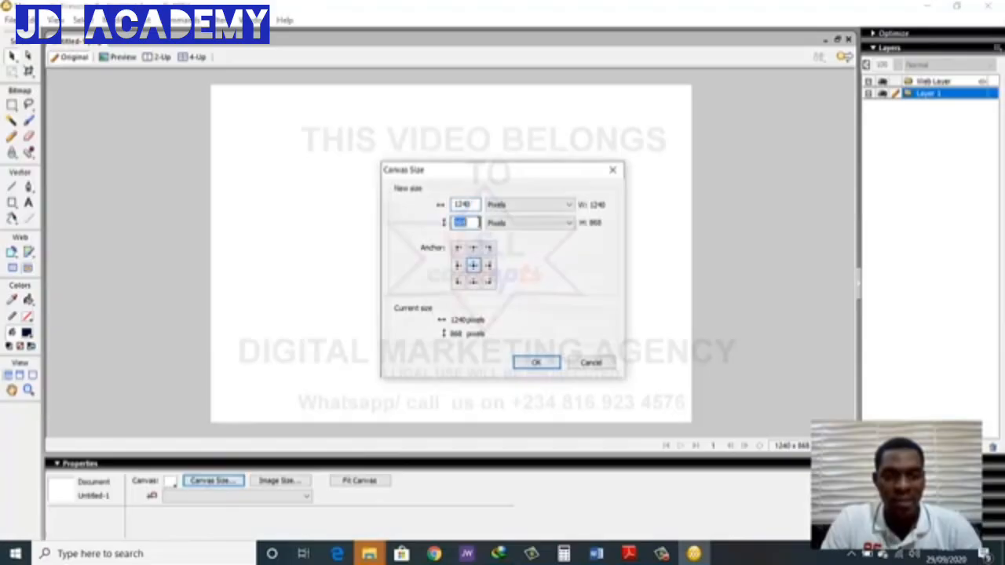
type("7")
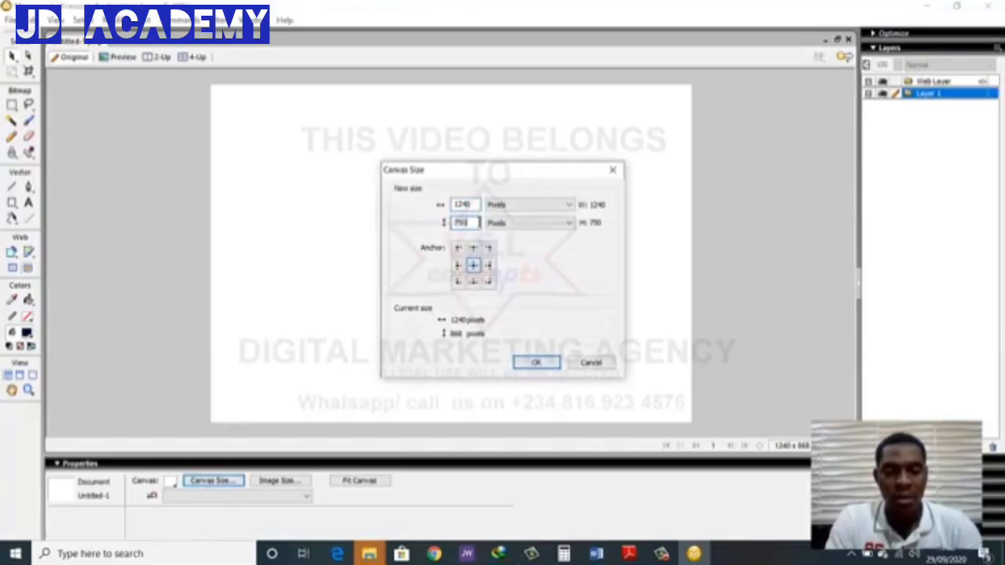
type("50")
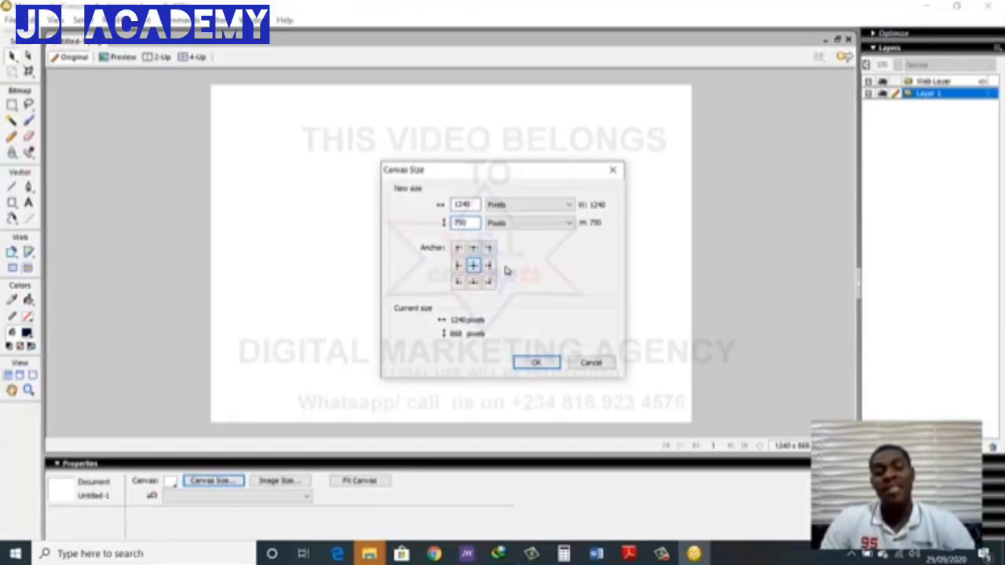
left_click(533, 361)
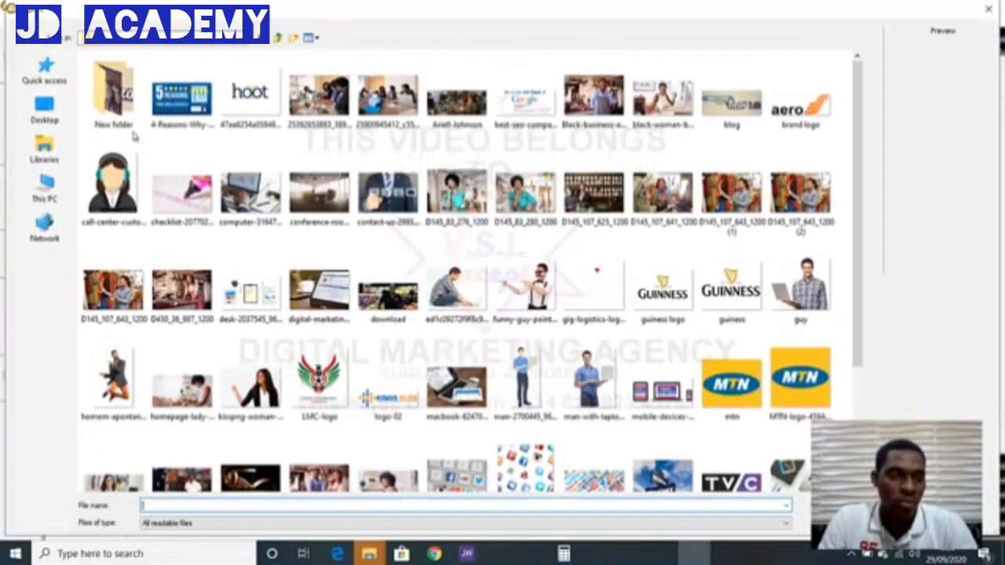
Import the seated girl photo child-4675664 from the desktop's ngo folder and place it across the full canvas width, about 1240 by 826 pixels
left_click(44, 110)
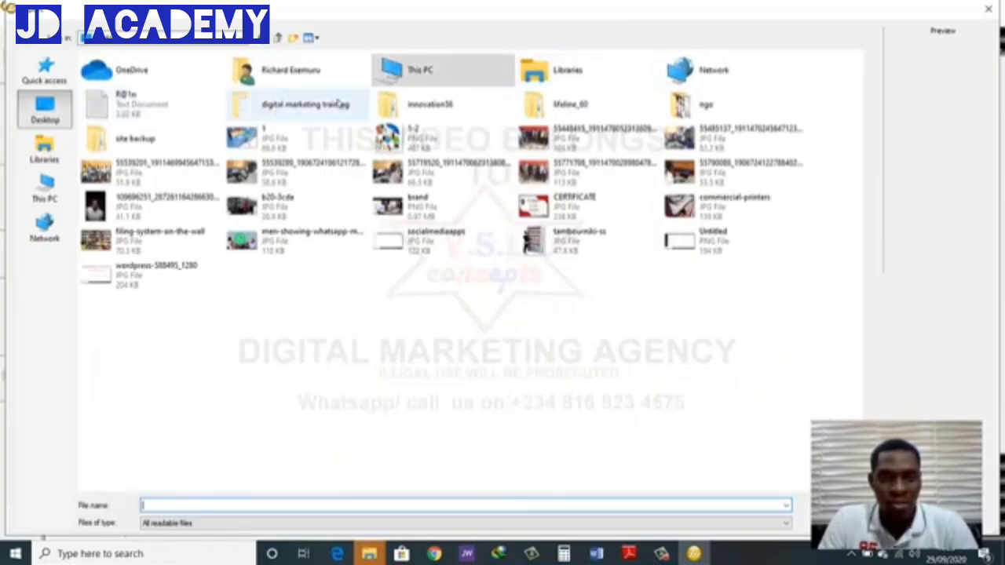
double_click(681, 105)
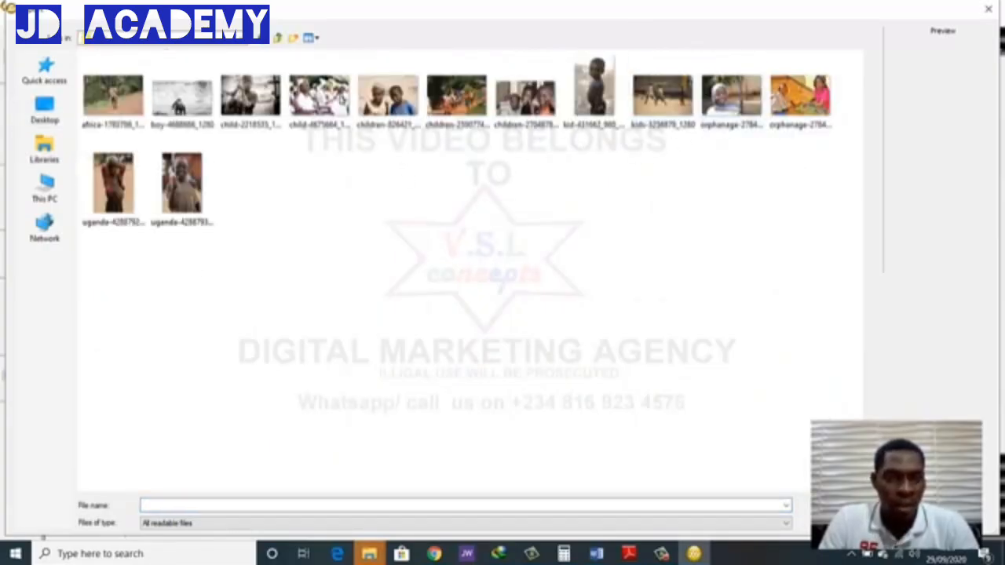
left_click(329, 92)
double_click(329, 90)
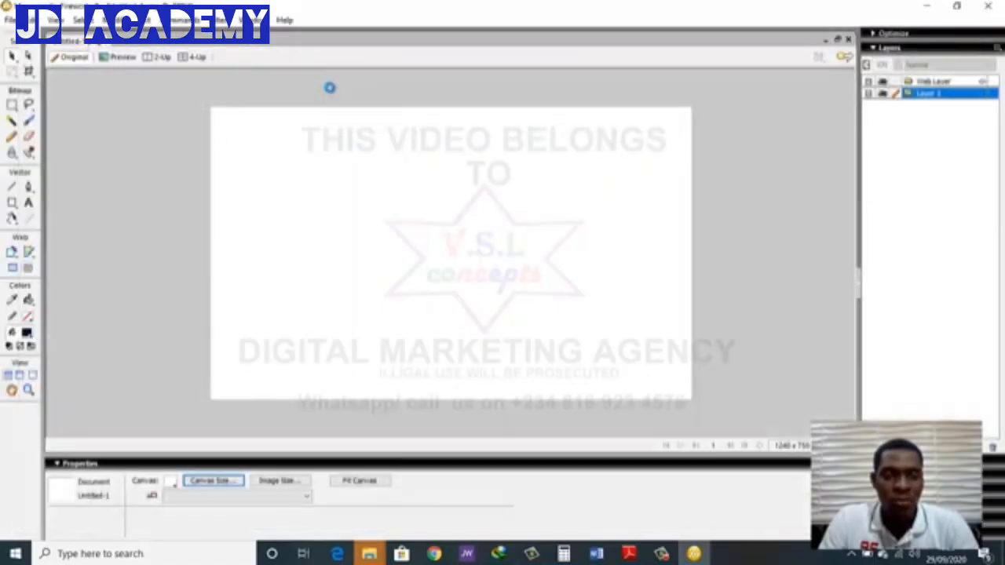
left_click_drag(211, 107, 691, 430)
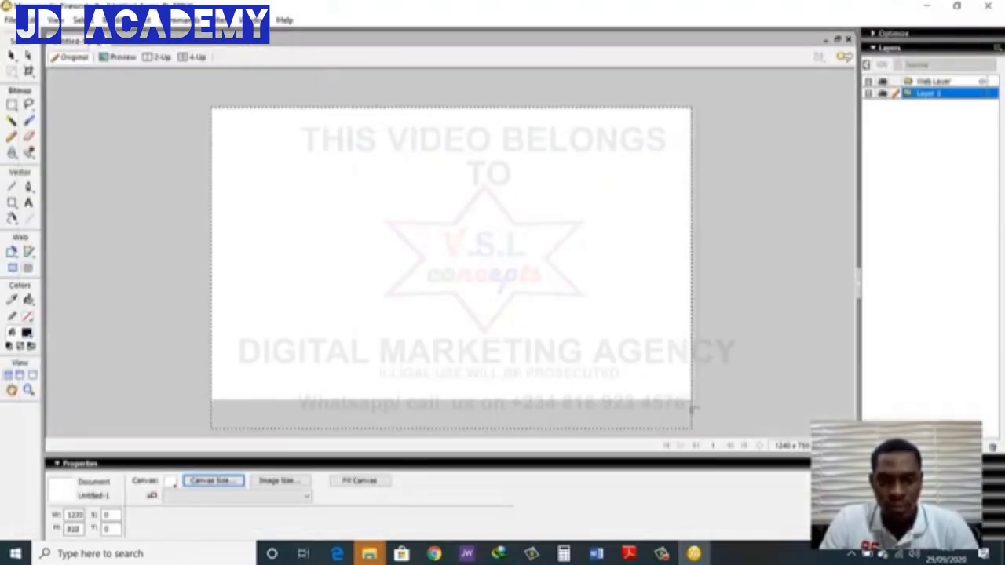
Nudge the imported photo upward to Y -10 on the canvas and deselect it
left_click(738, 311)
left_click(501, 295)
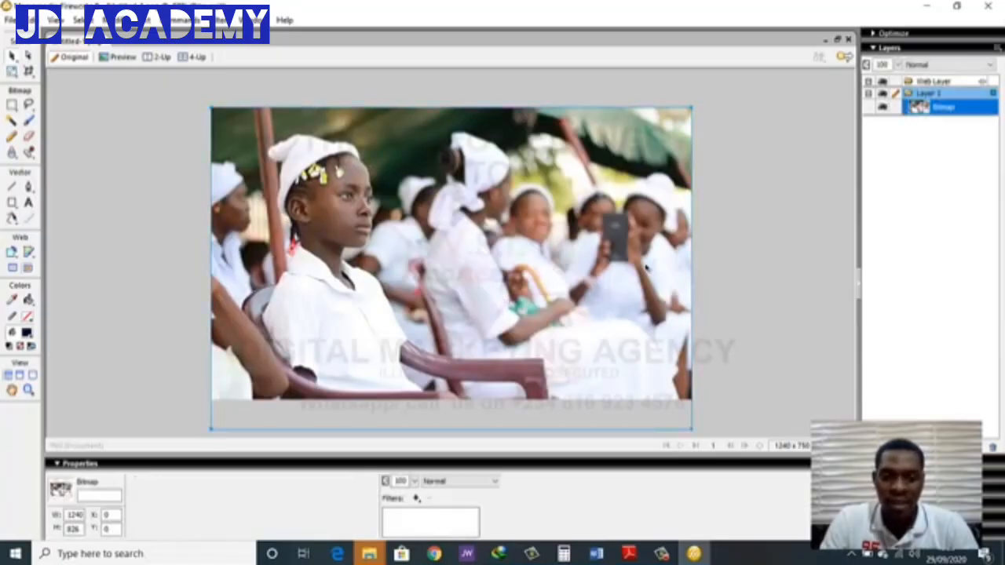
key("Up")
key("Up")
key("Up")
key("Up")
key("Up")
key("Up")
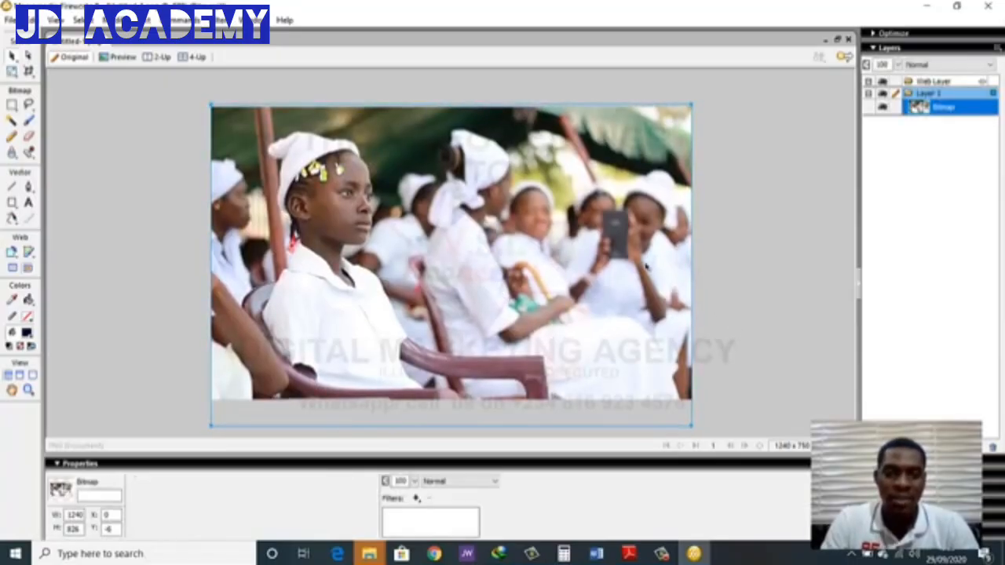
key("Up")
key("Up")
key("Up")
key("Up")
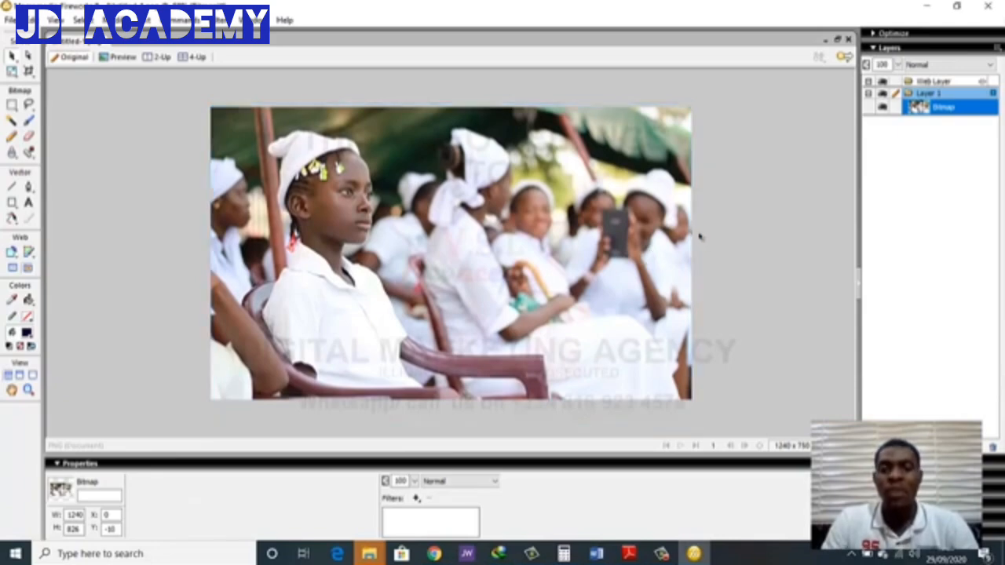
left_click(700, 237)
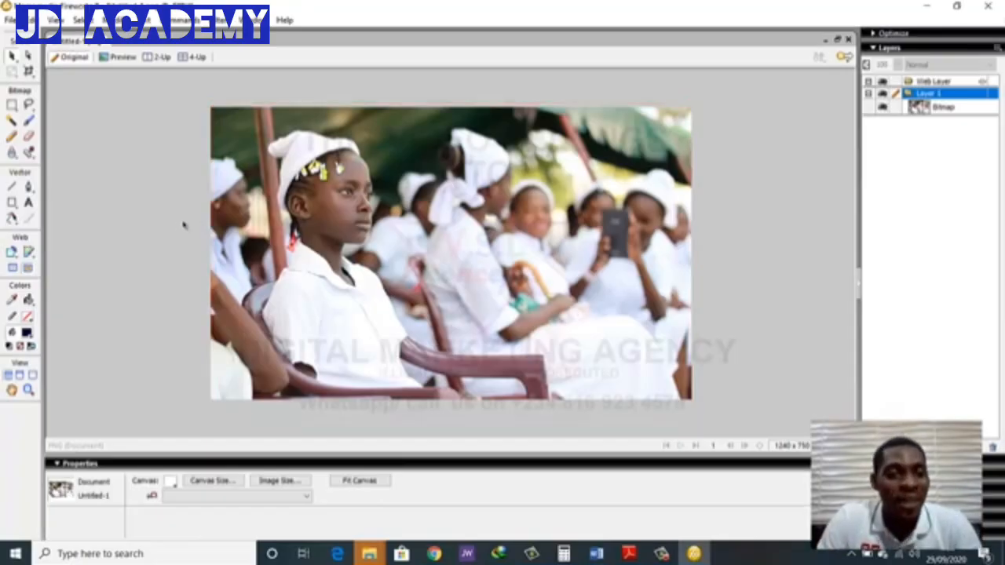
left_click(476, 235)
left_click(716, 208)
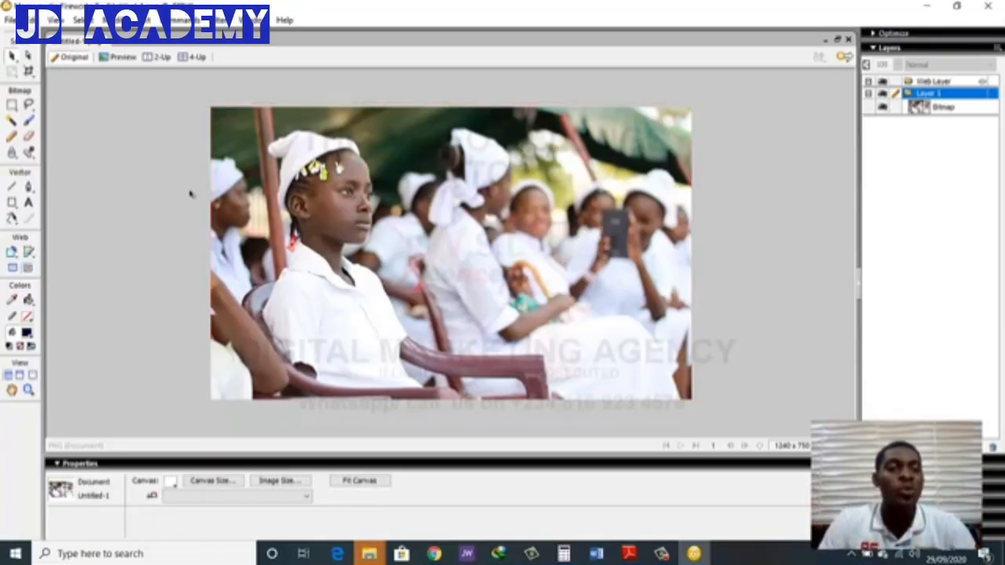
Draw a rectangle about 1332 by 817 px covering the whole photo and fill it with black
left_click(13, 202)
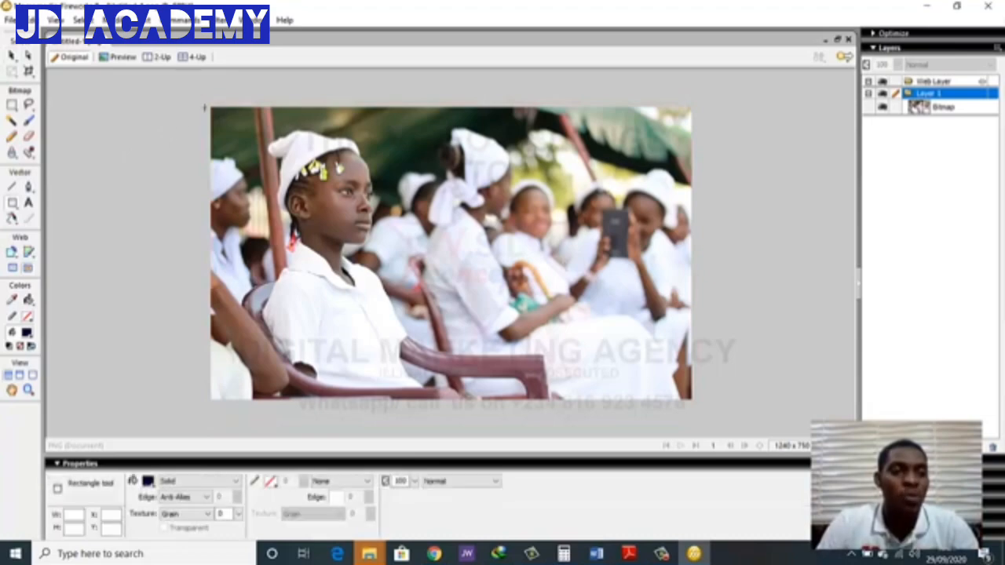
left_click_drag(196, 97, 713, 418)
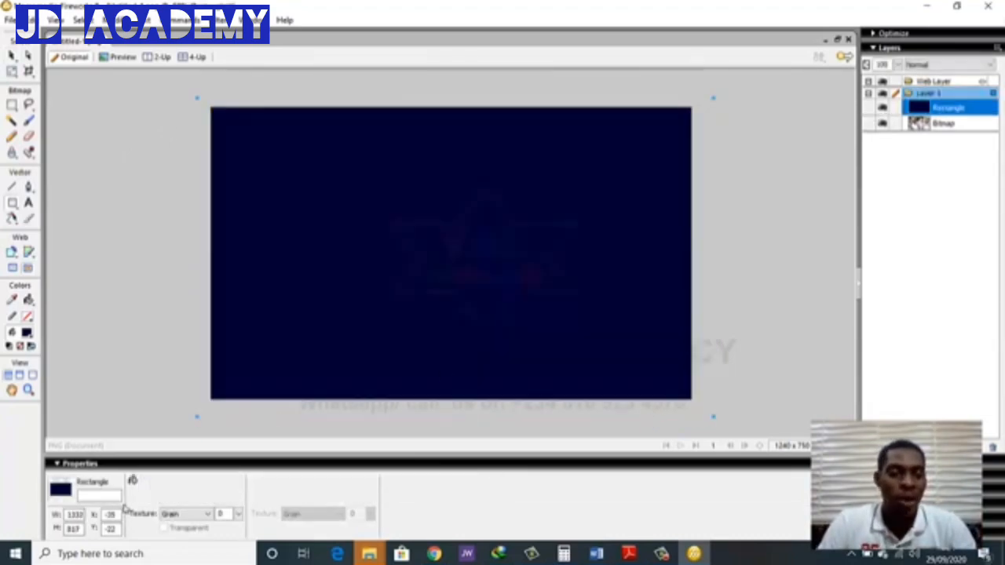
left_click(148, 480)
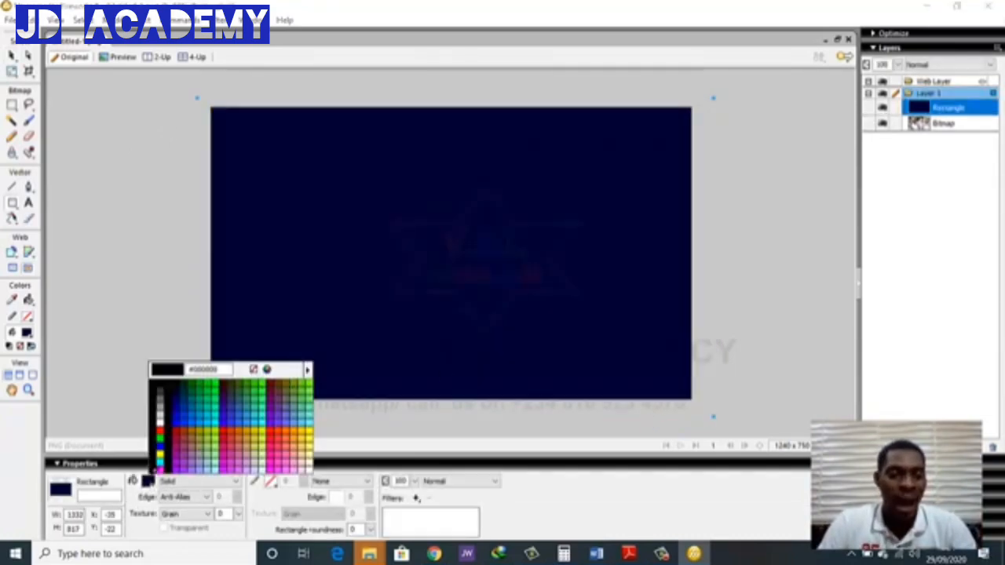
left_click(163, 402)
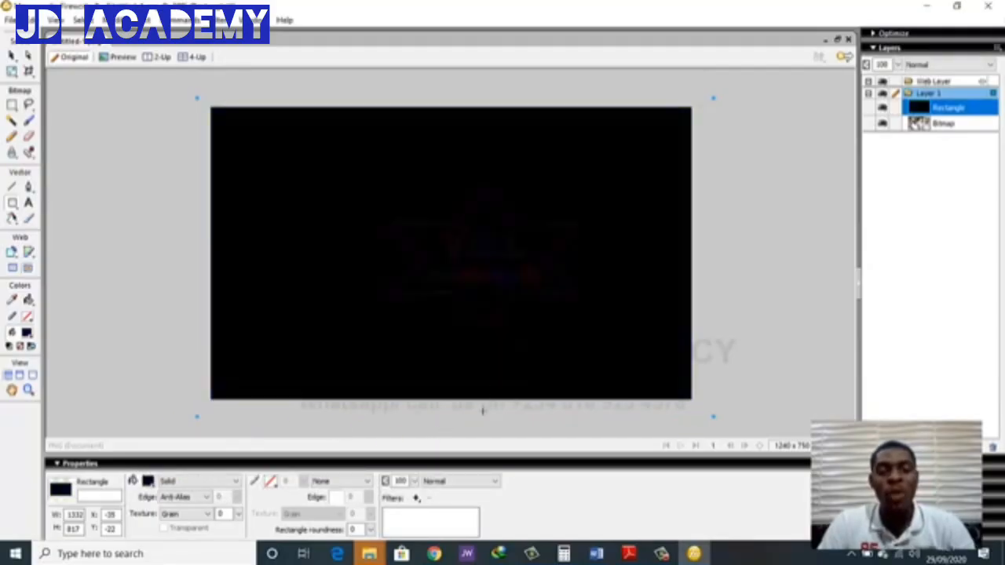
Set the black rectangle's blend mode to Average and its opacity to 50
left_click(442, 482)
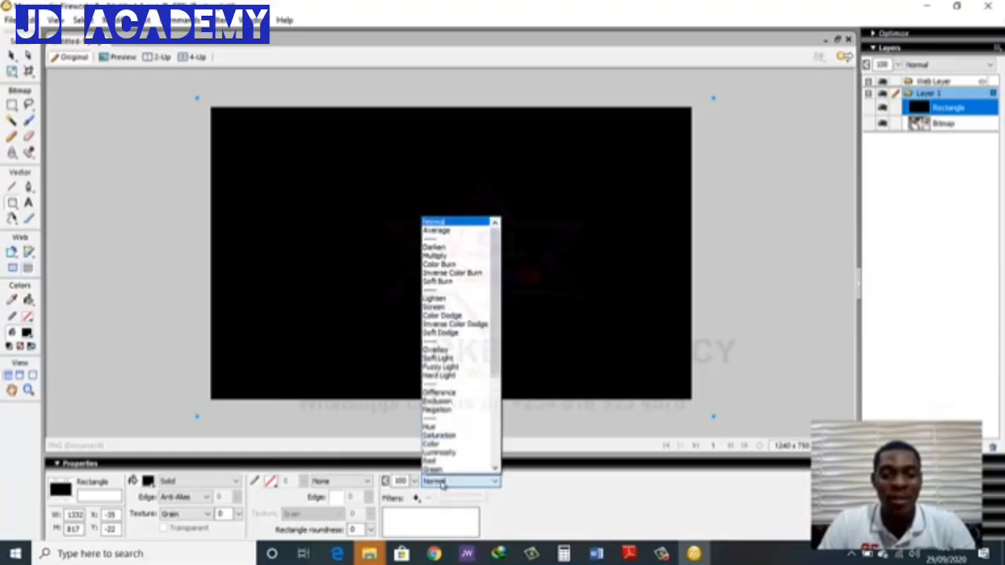
left_click(453, 231)
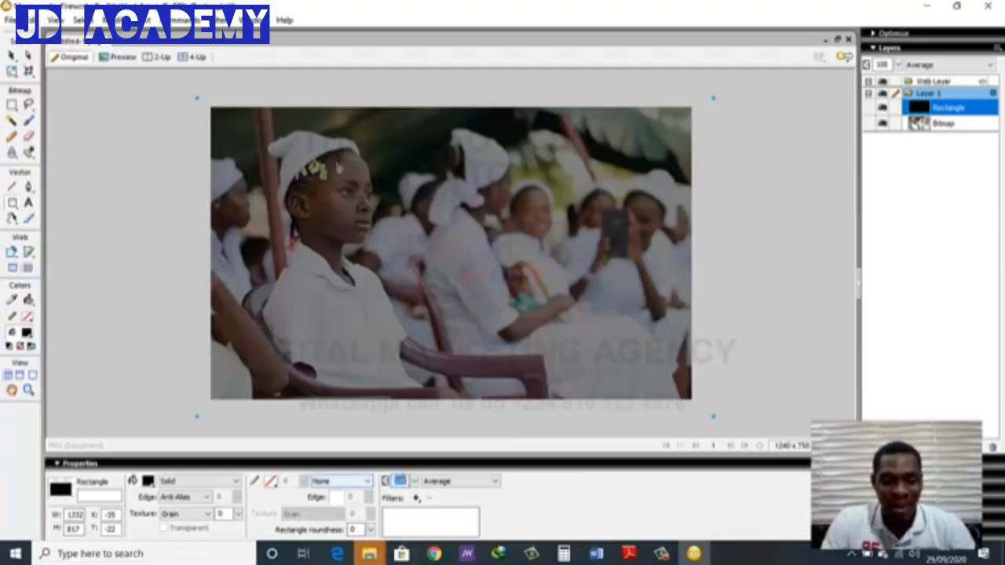
type("70")
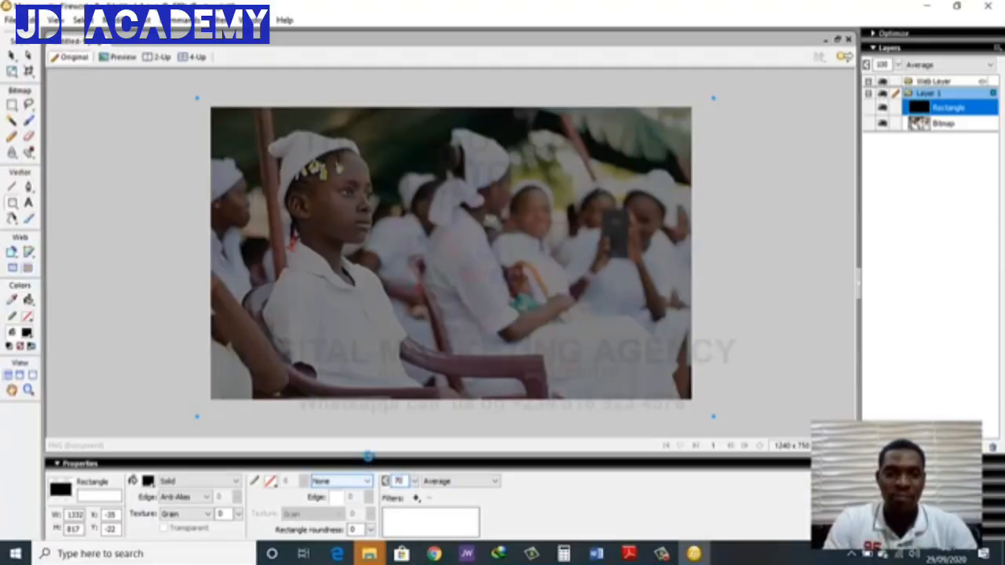
key("Return")
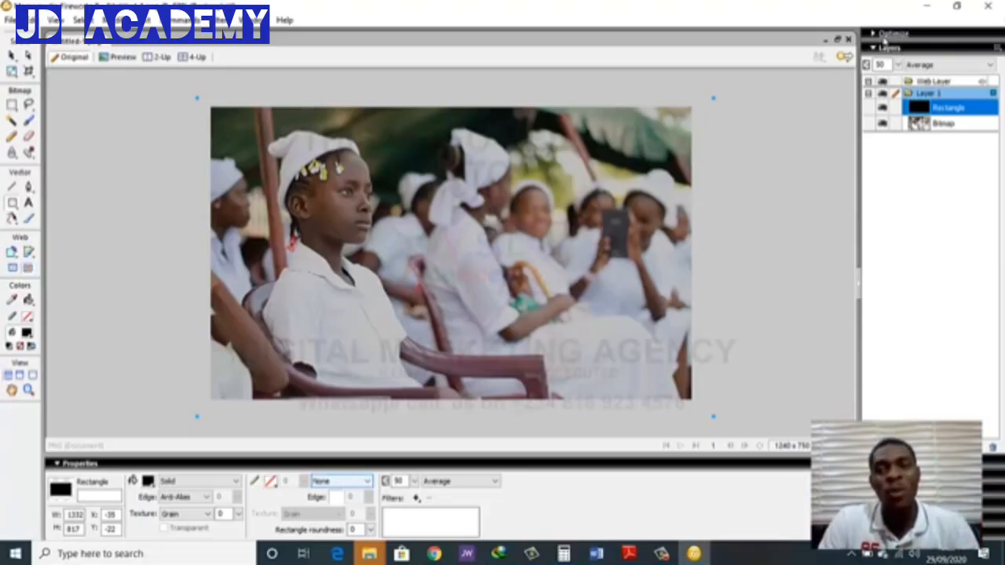
Choose PNG32 as the export file format in the optimization settings
left_click(883, 36)
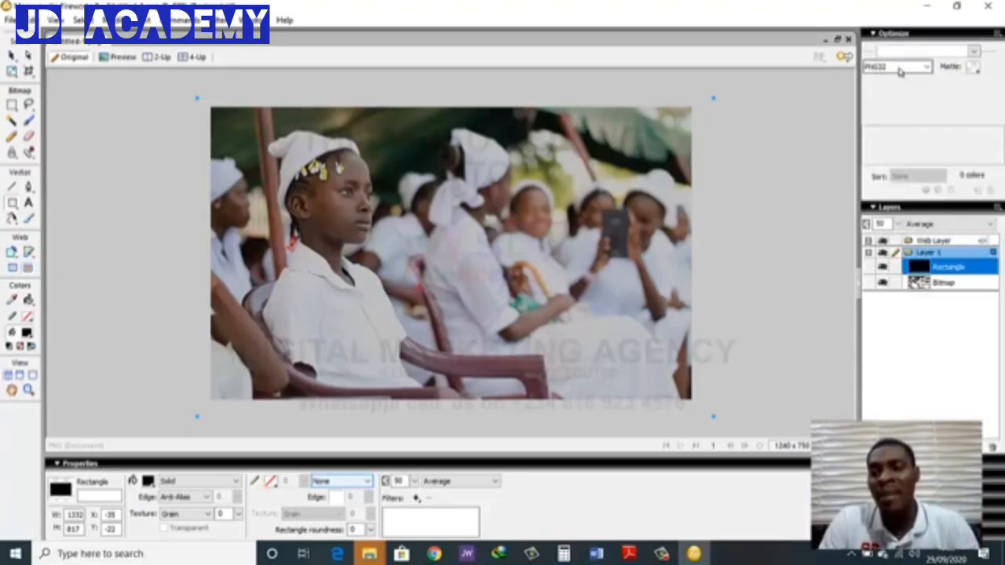
left_click(900, 69)
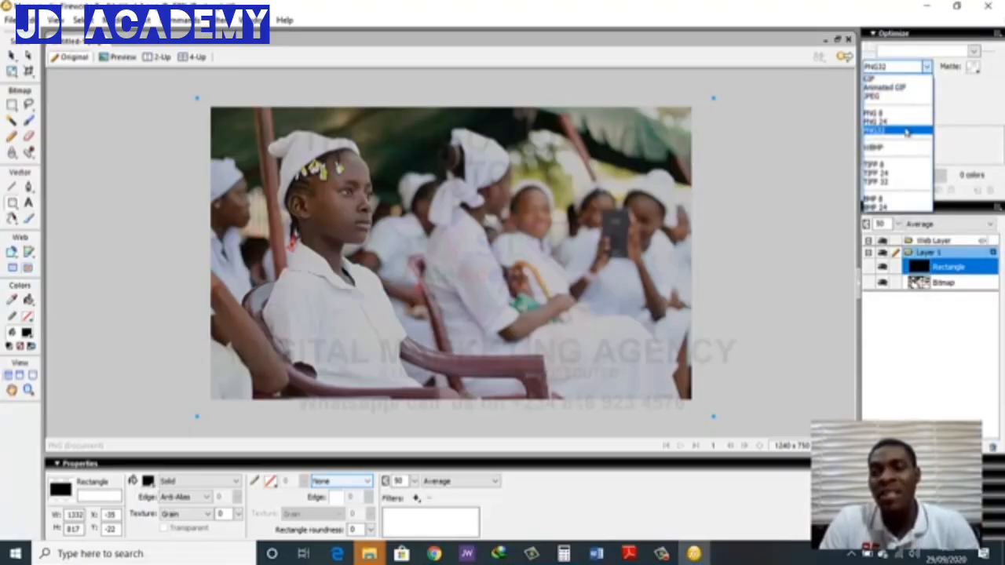
left_click(906, 132)
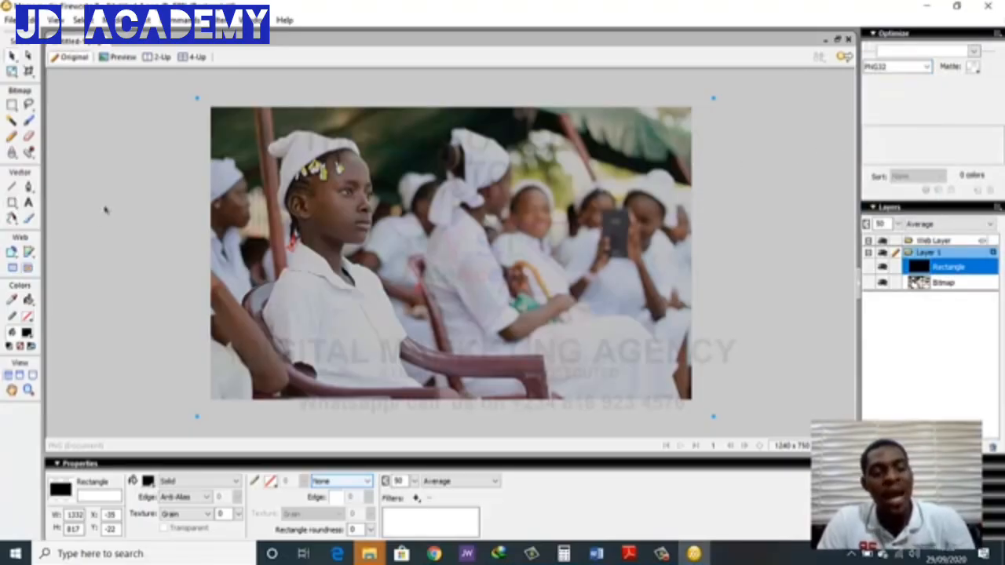
Start exporting the image and create a folder named "finished pics" inside the desktop's ngo folder
key("ctrl+shift+r")
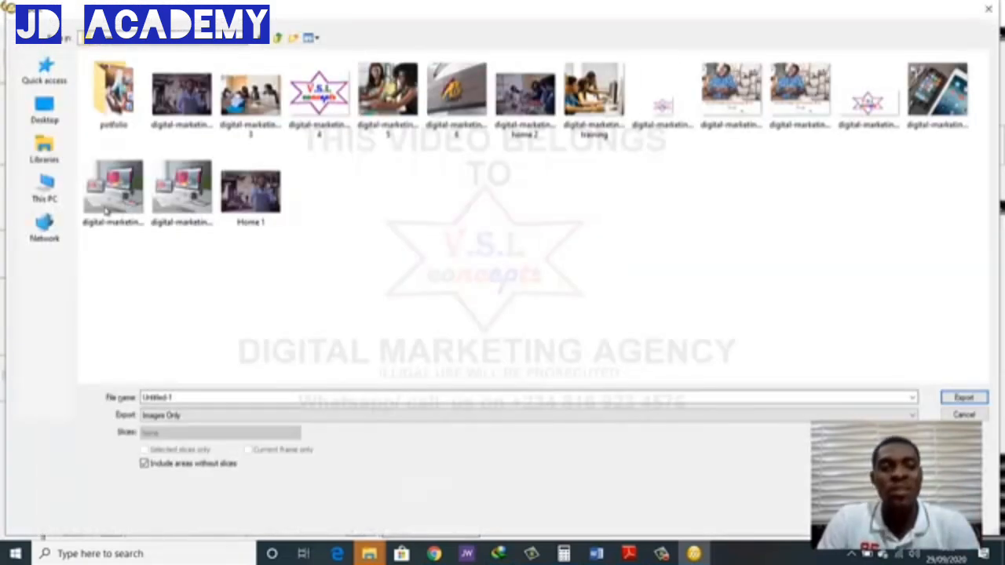
left_click(44, 188)
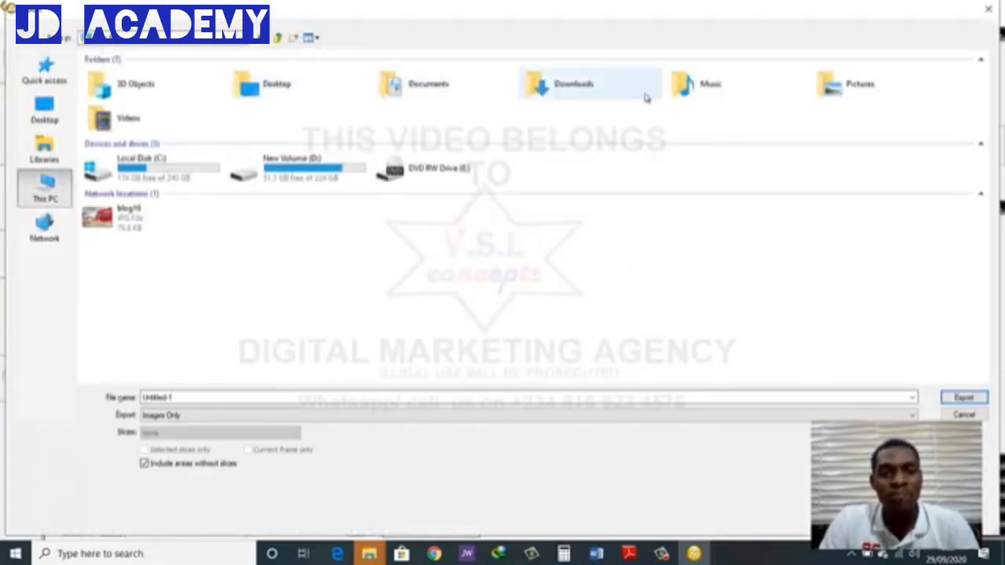
left_click(45, 110)
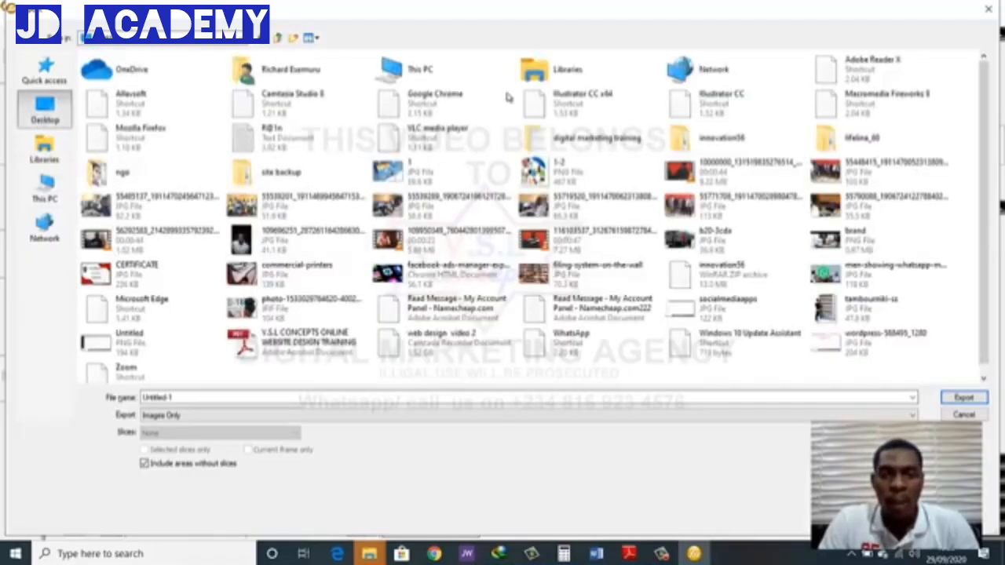
double_click(173, 176)
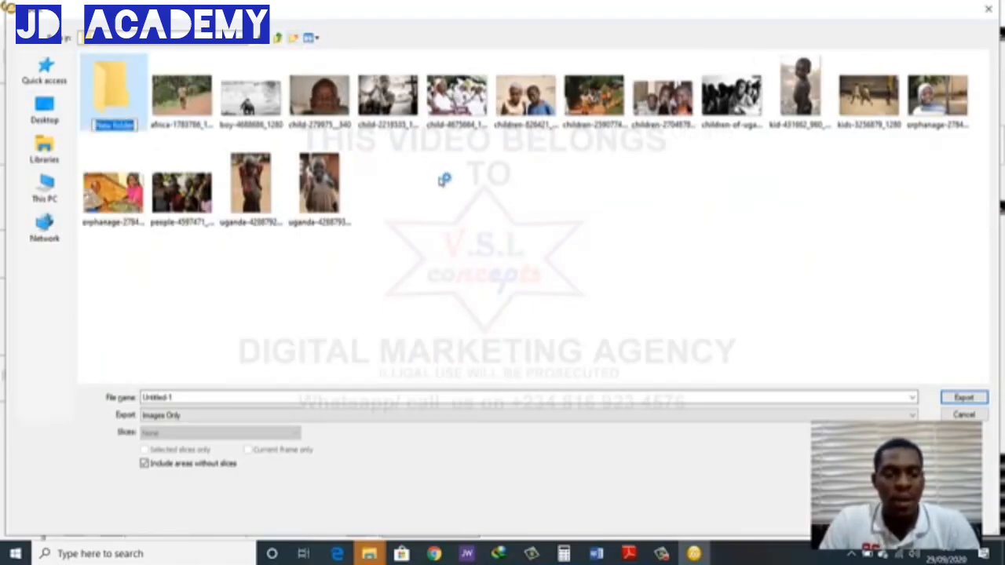
type("b")
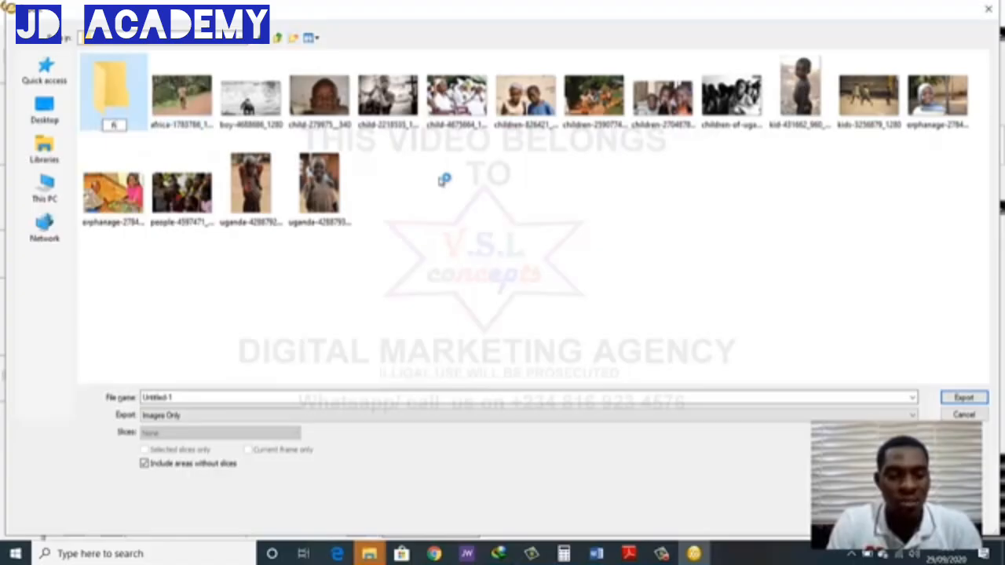
type("inished pics")
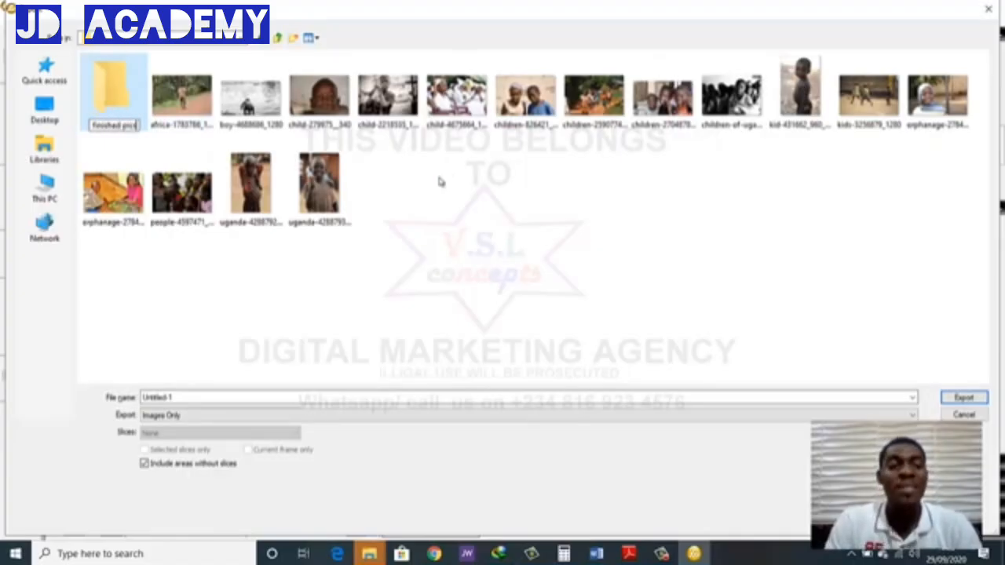
left_click(116, 123)
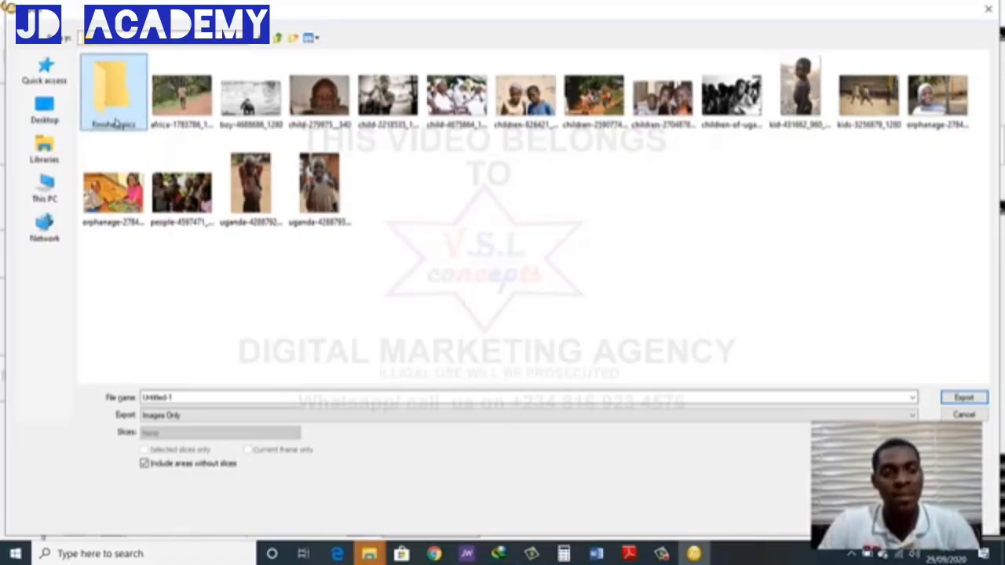
Export the image as "hole slide 1", images only, into the finished pics folder
double_click(117, 114)
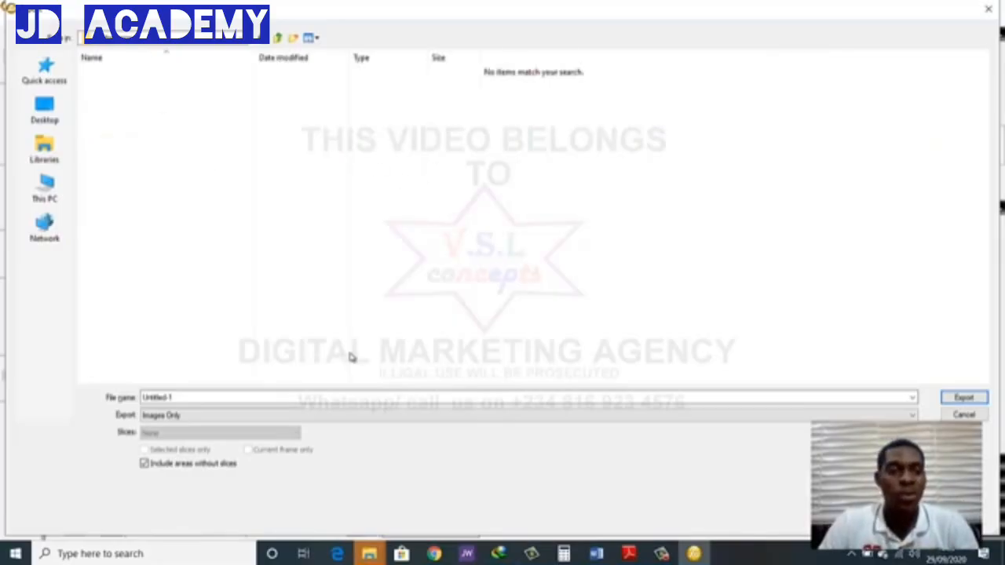
left_click(302, 398)
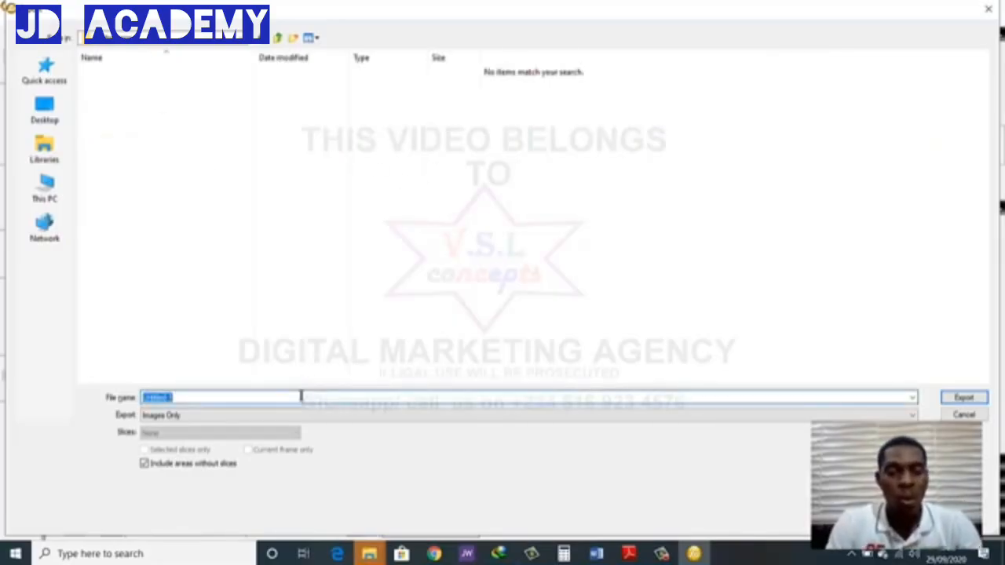
type("hole slide ")
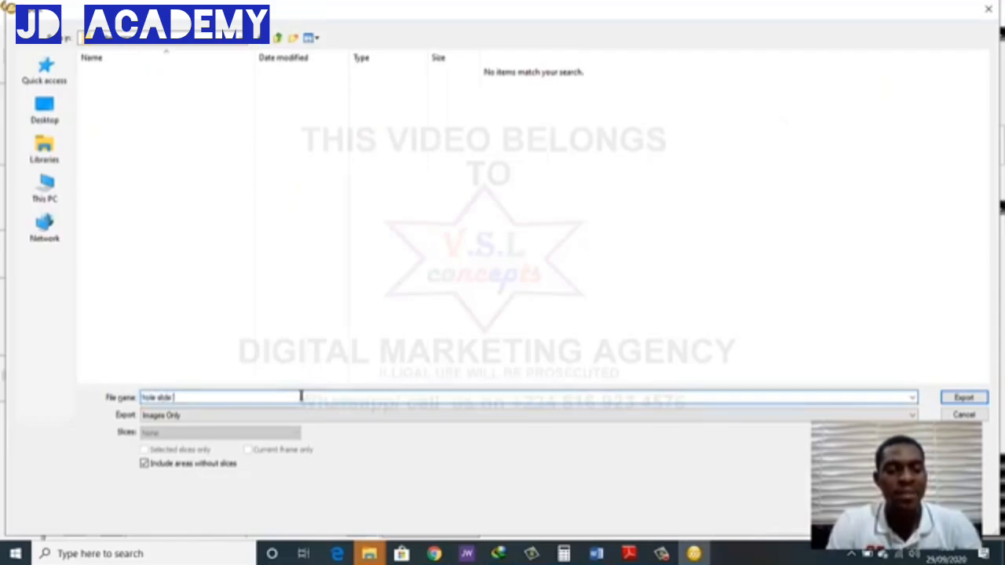
type("1")
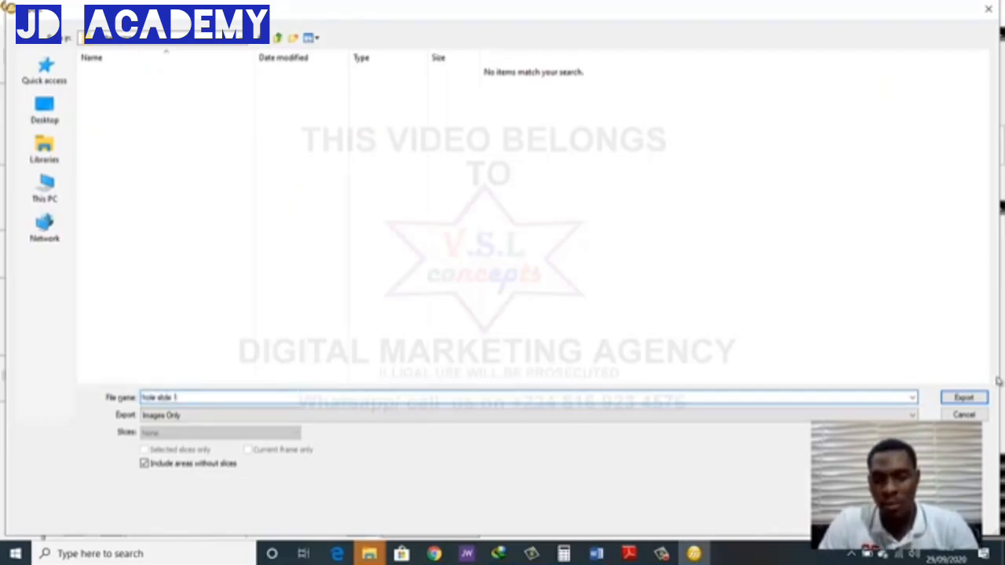
left_click(965, 397)
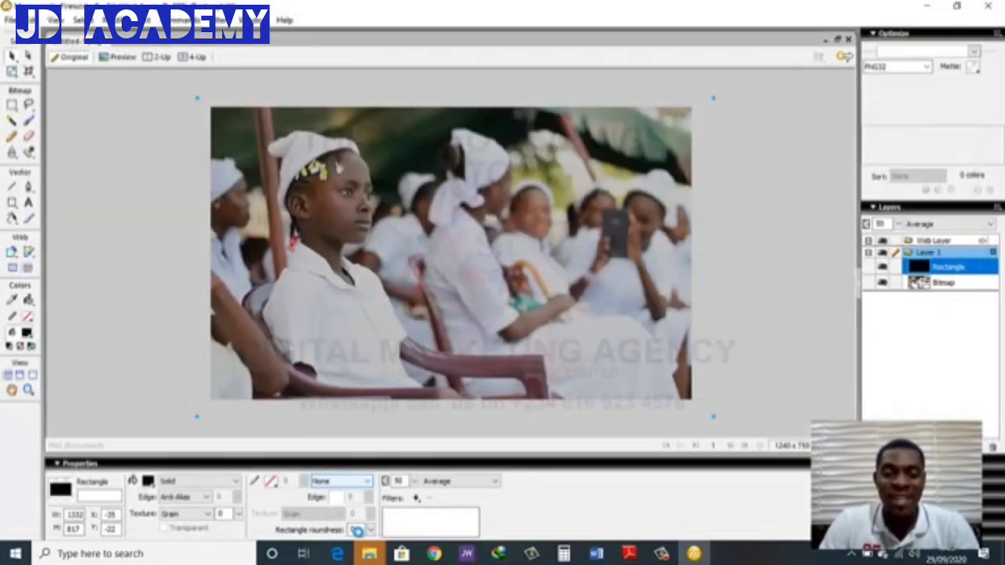
Switch to the Chrome browser and save the settings of the home slider in Slider Revolution
left_click(434, 553)
scroll(323, 298, "up", 5)
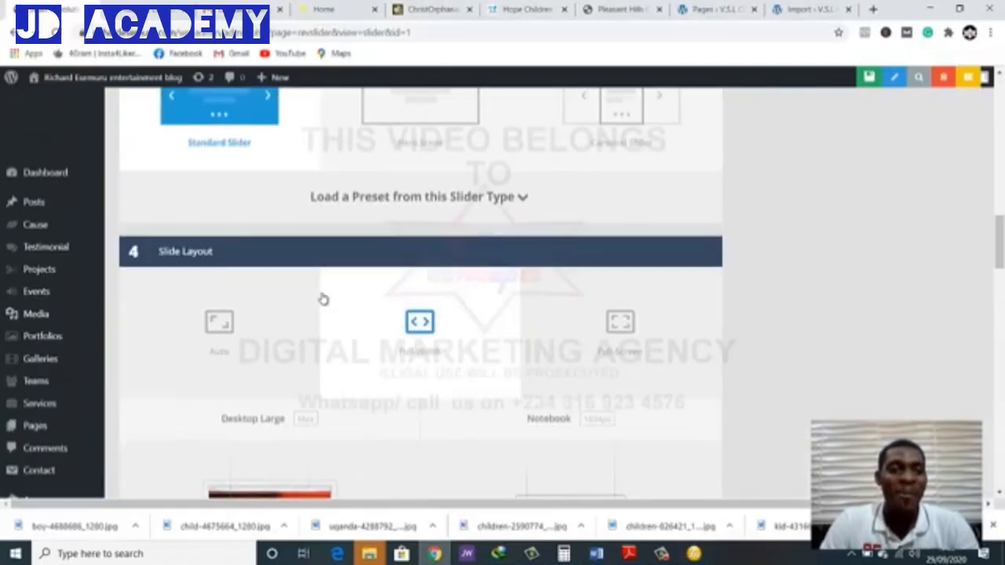
scroll(321, 297, "up", 10)
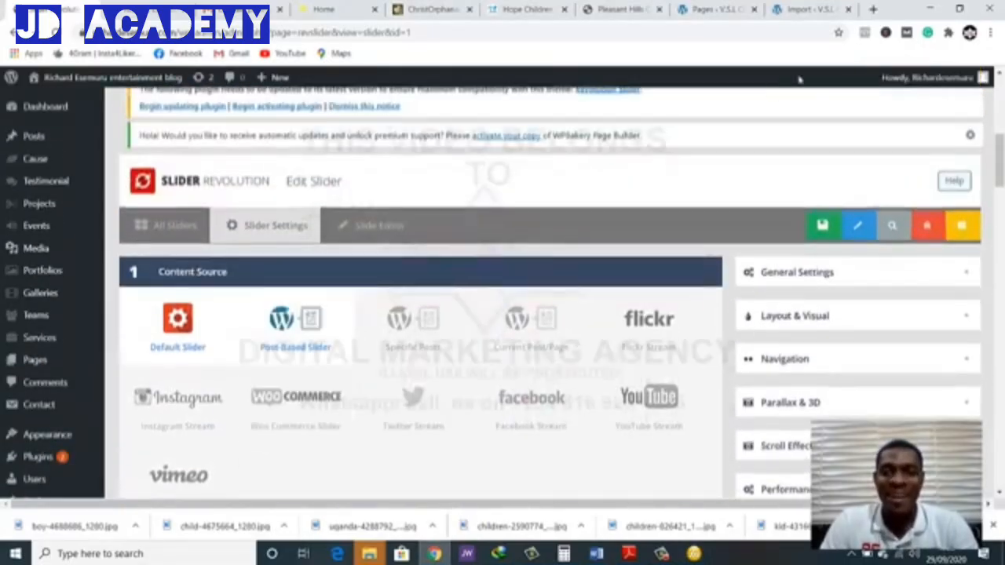
scroll(799, 79, "up", 1)
left_click(812, 299)
scroll(596, 318, "down", 4)
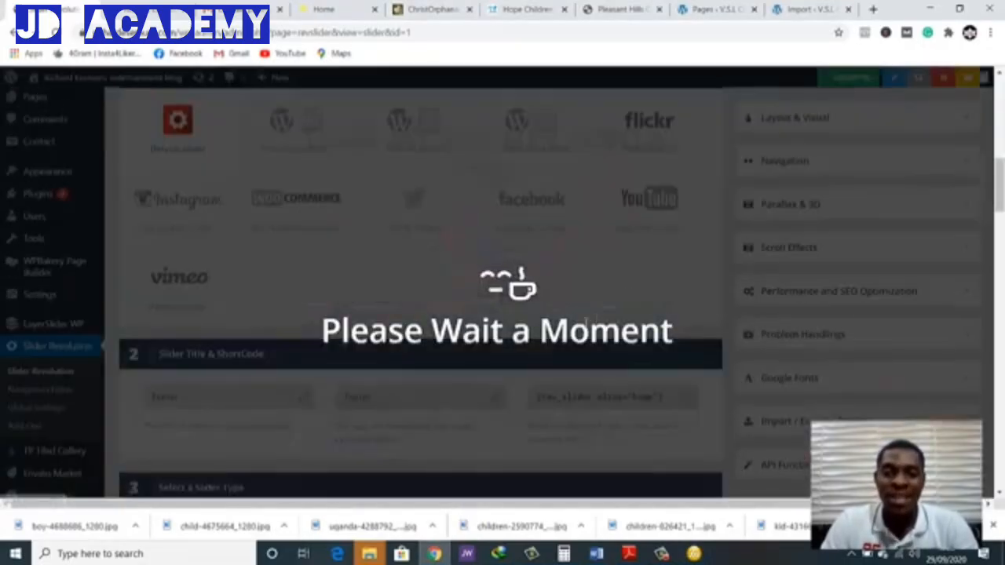
scroll(587, 320, "down", 3)
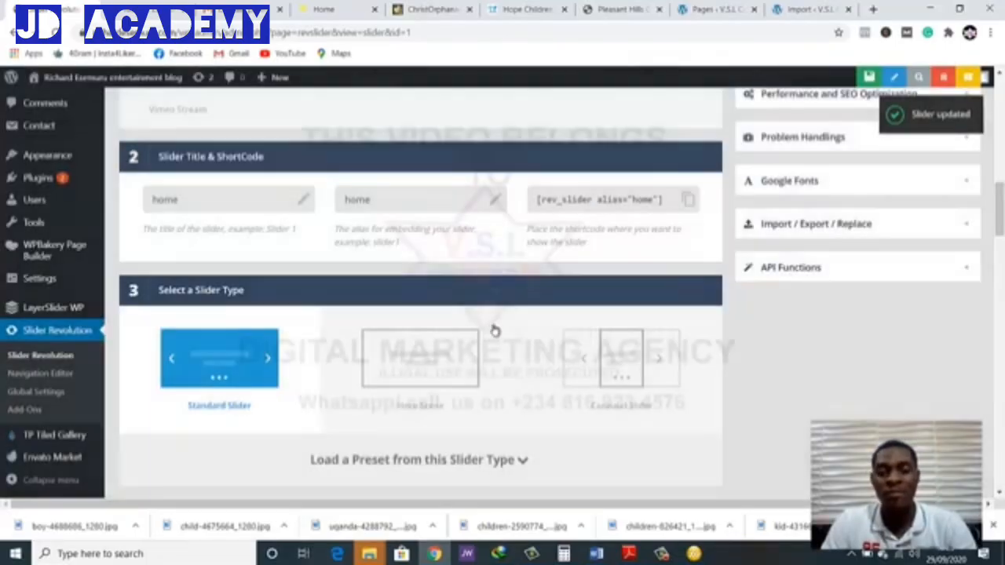
Open the slide editor of the home slider and go to its slides and main background options
scroll(301, 280, "up", 7)
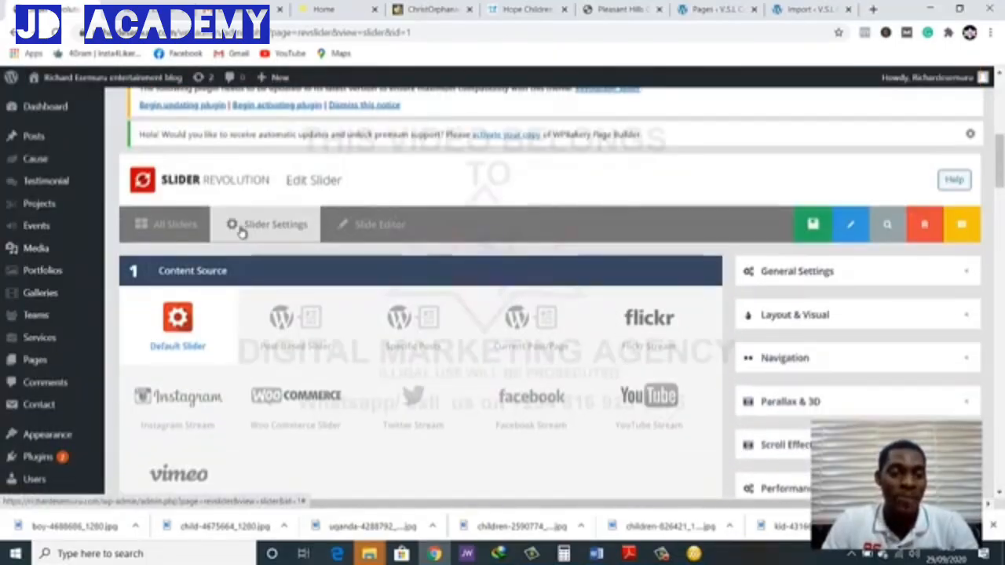
scroll(594, 231, "down", 2)
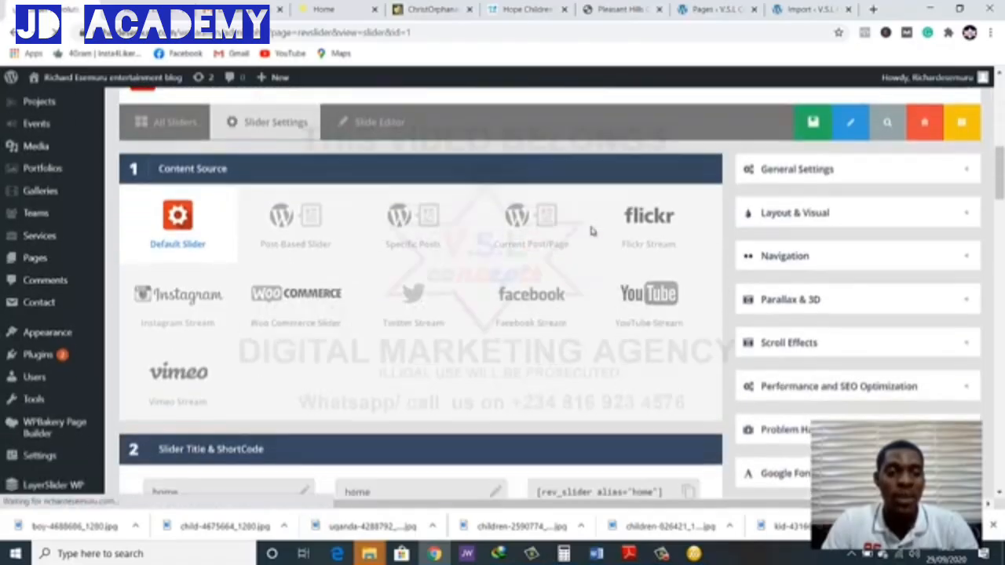
scroll(592, 220, "up", 1)
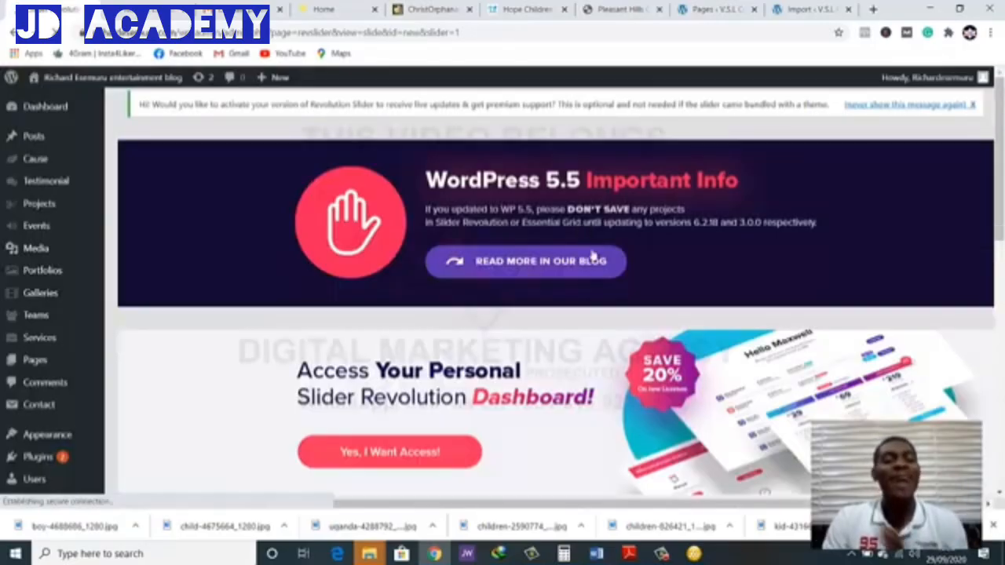
scroll(595, 271, "down", 2)
scroll(597, 270, "down", 5)
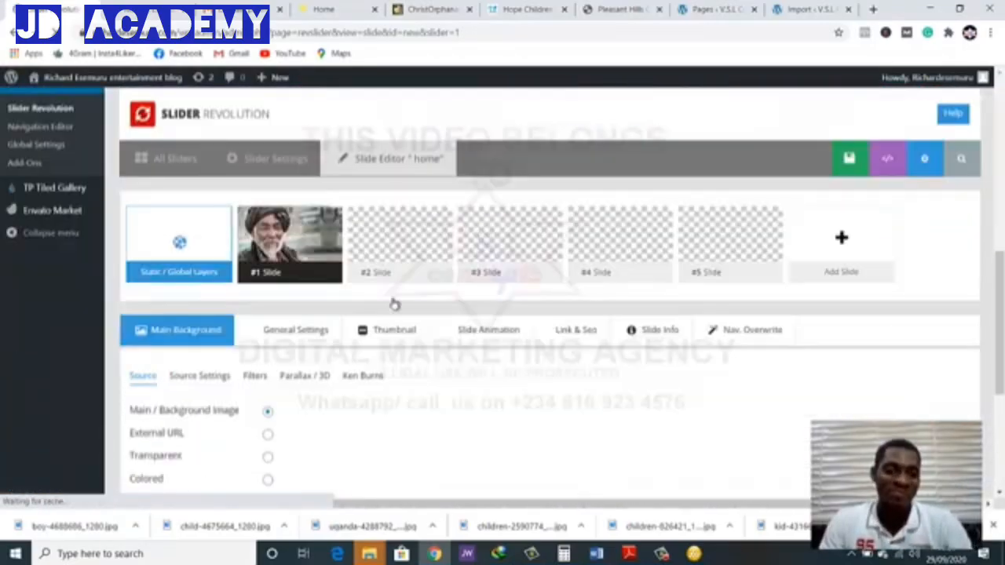
scroll(222, 292, "down", 2)
scroll(244, 289, "up", 1)
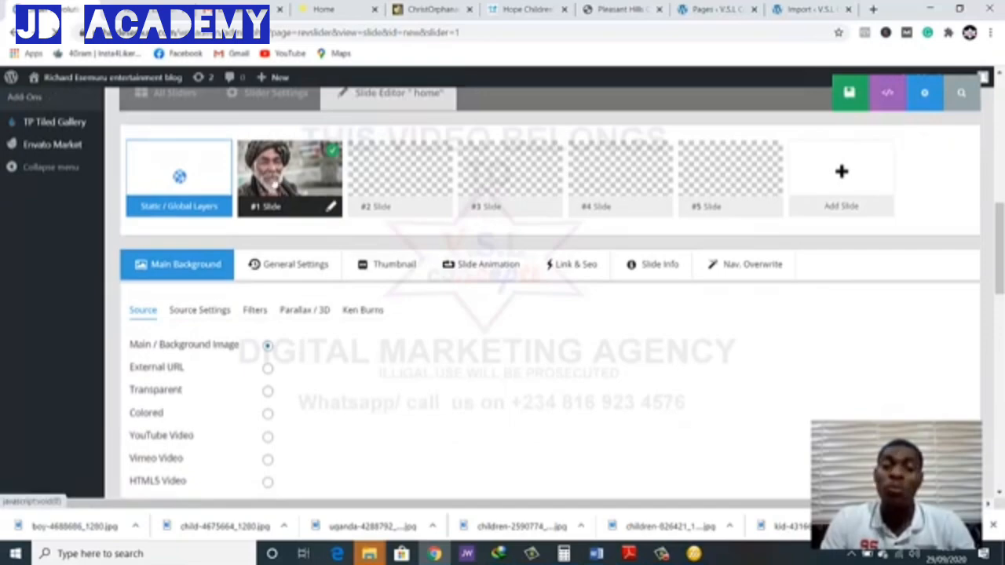
Open the media library for slide #1's main background image and start selecting a file to upload
scroll(273, 191, "down", 1)
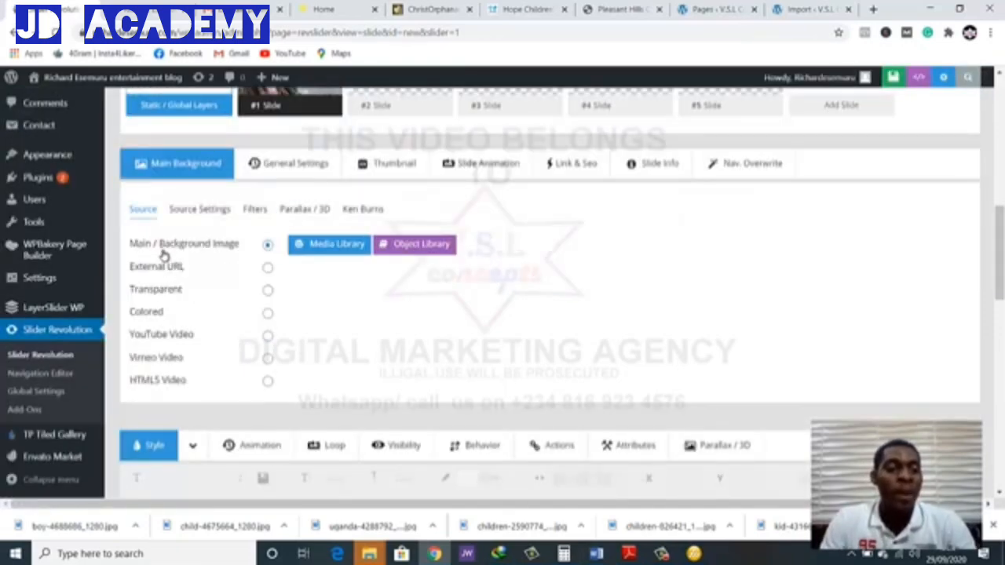
scroll(259, 269, "up", 1)
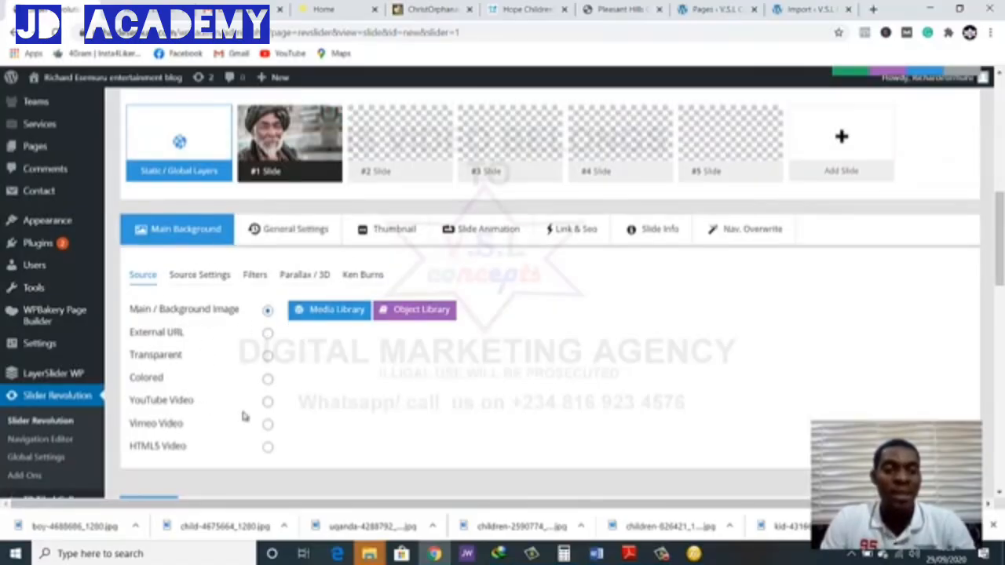
left_click(302, 318)
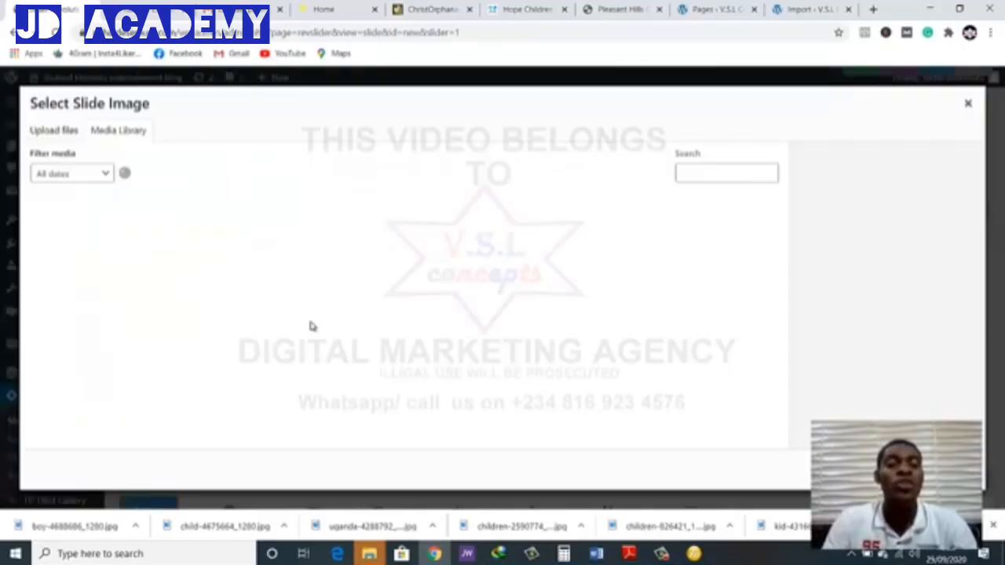
left_click(66, 132)
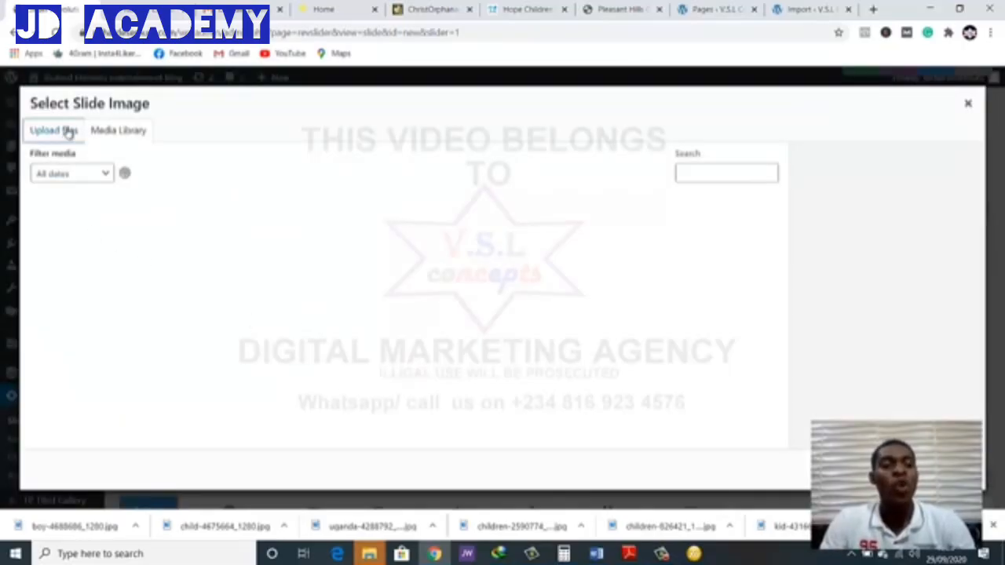
left_click(476, 302)
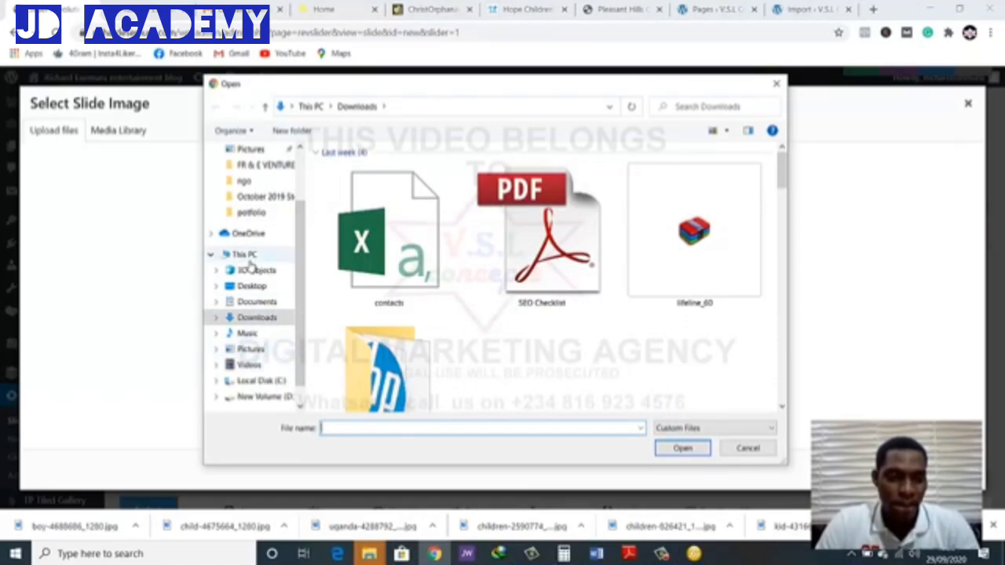
Upload "hole slide 1" from the finished pics folder inside the desktop's ngo folder and insert it as the slide's background
scroll(259, 314, "down", 1)
scroll(264, 223, "up", 2)
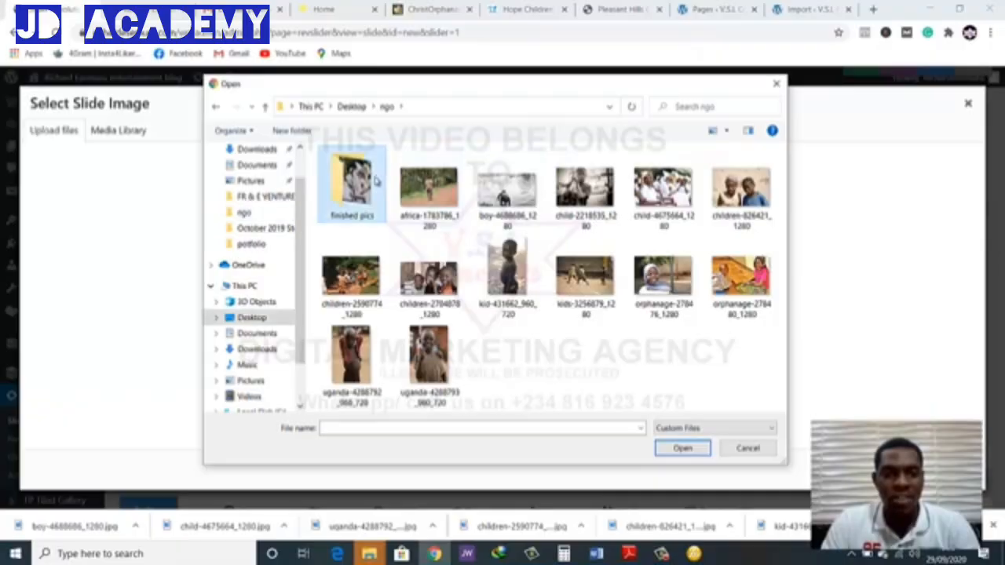
double_click(375, 180)
left_click(369, 209)
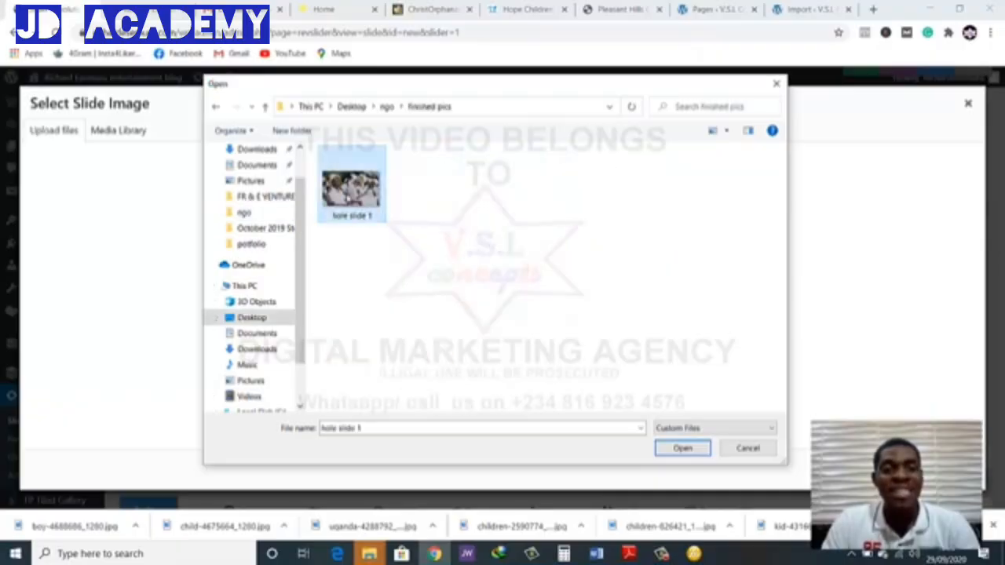
double_click(348, 196)
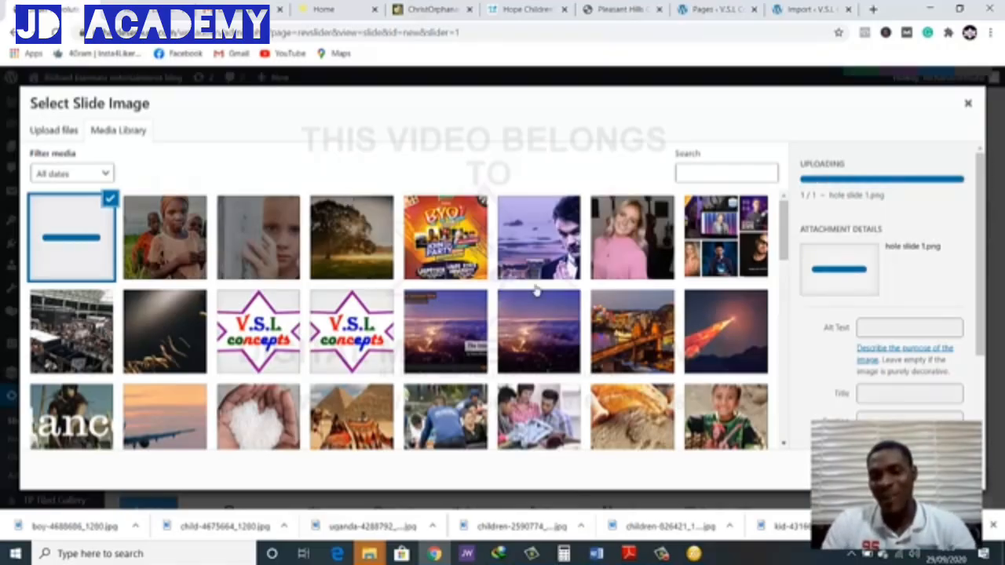
scroll(795, 314, "down", 3)
scroll(834, 414, "down", 2)
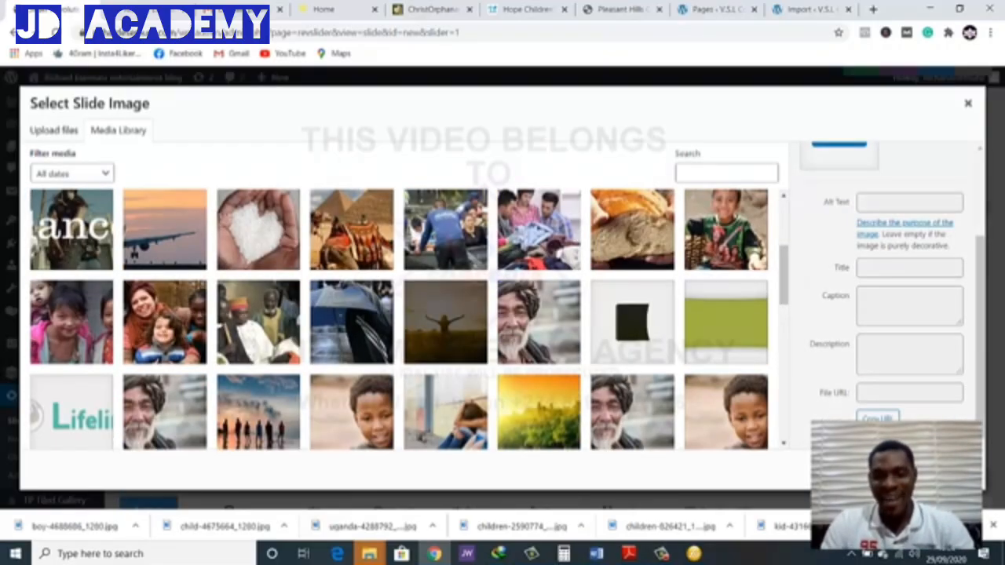
scroll(399, 318, "up", 3)
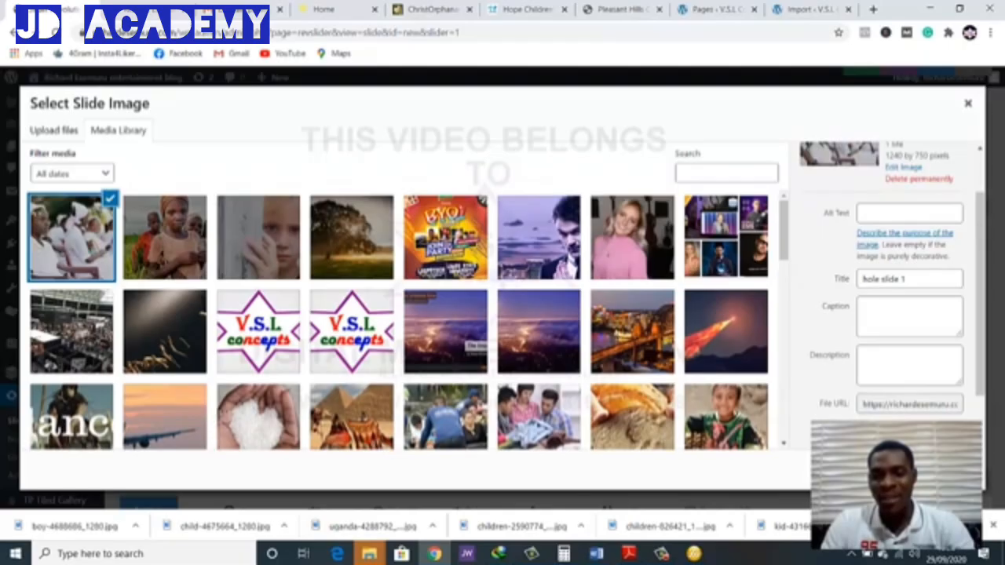
left_click(940, 470)
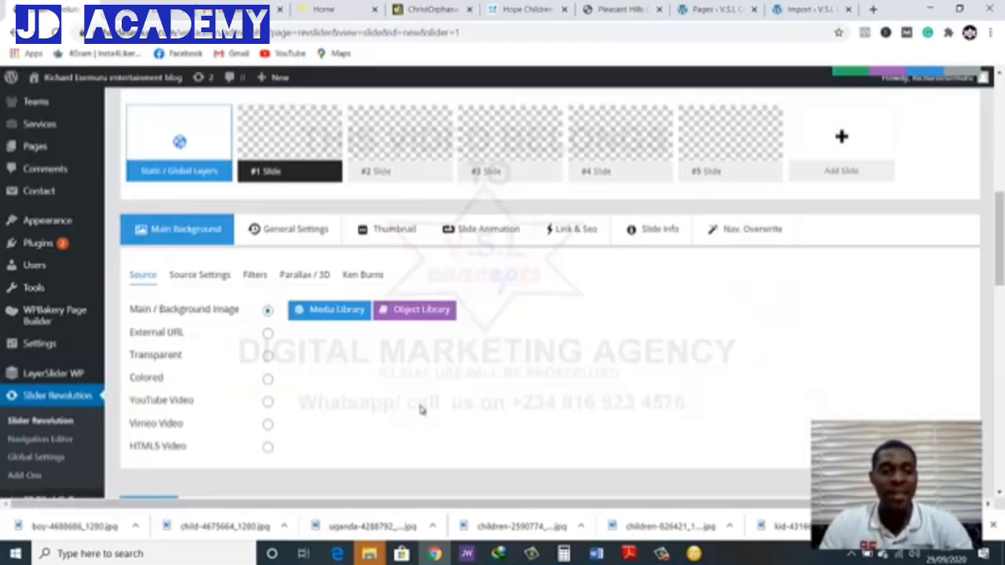
Examine the new background image and its overlaid text layers on the slide canvas
scroll(420, 409, "down", 10)
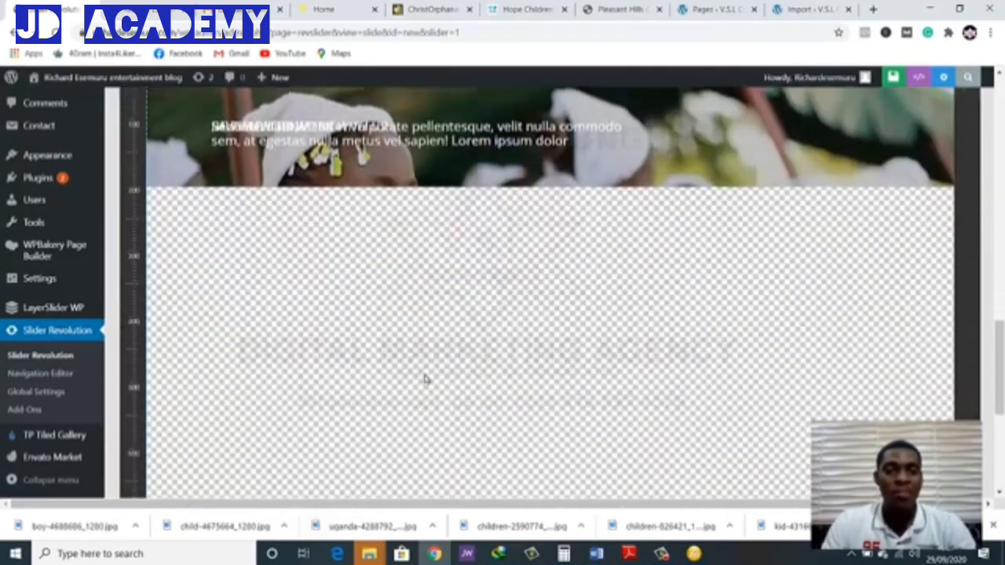
scroll(424, 379, "up", 5)
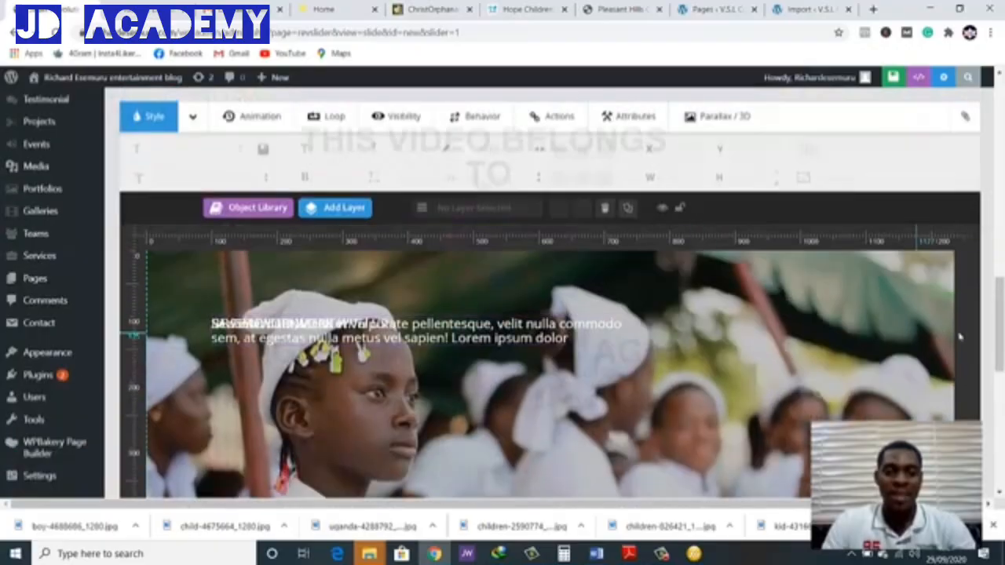
scroll(959, 336, "down", 5)
scroll(893, 385, "up", 3)
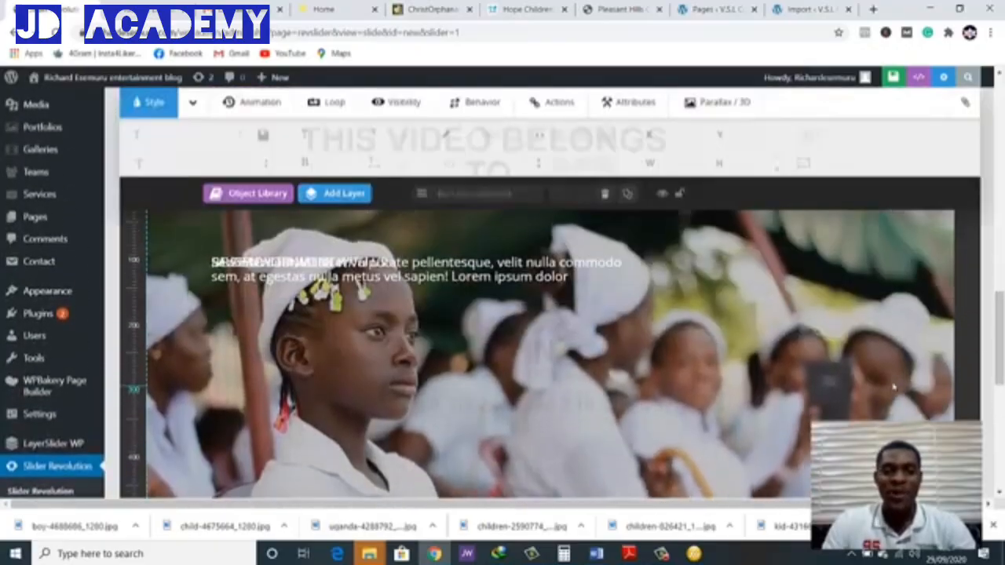
scroll(893, 385, "up", 1)
scroll(879, 391, "down", 5)
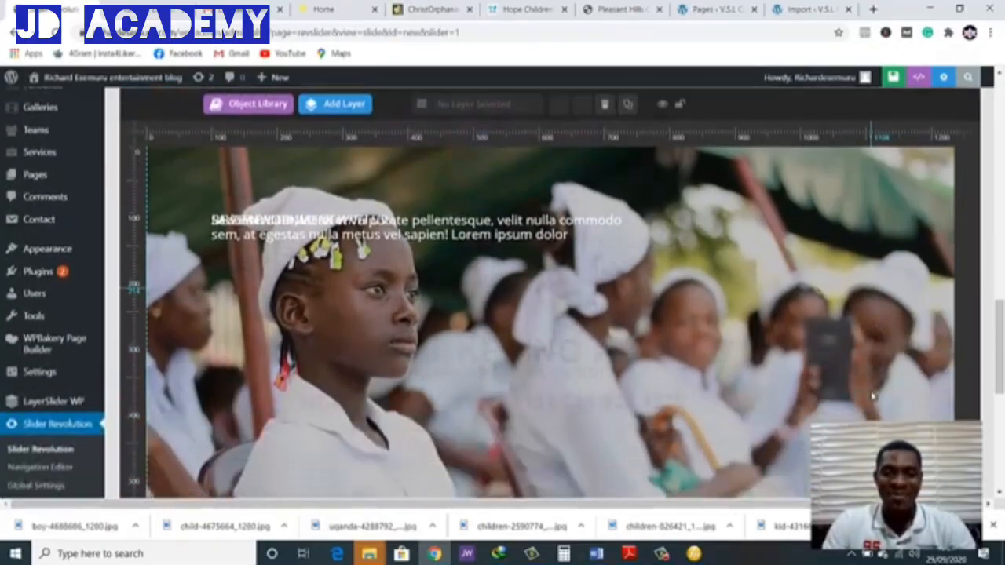
scroll(871, 396, "up", 8)
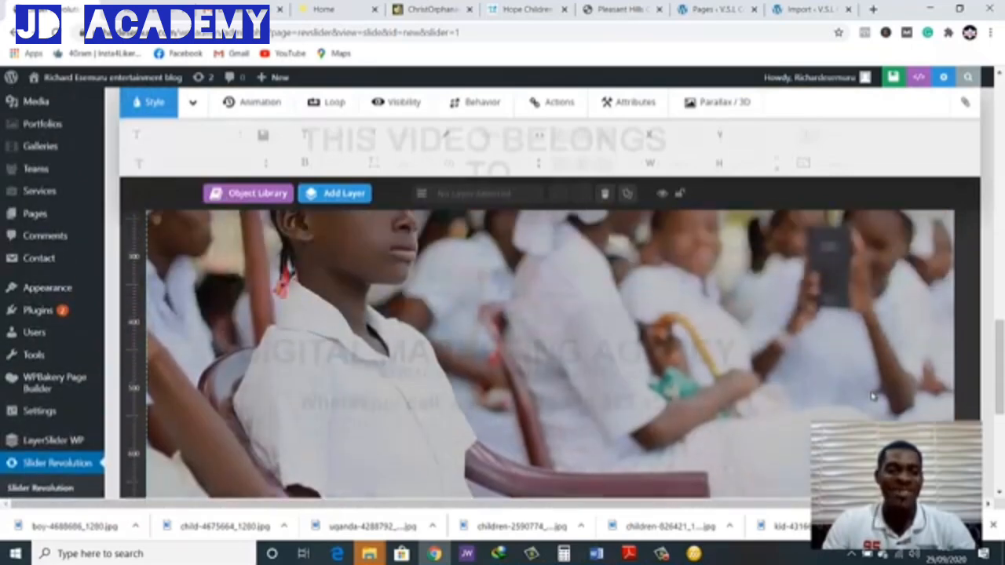
scroll(873, 395, "down", 5)
scroll(879, 386, "up", 3)
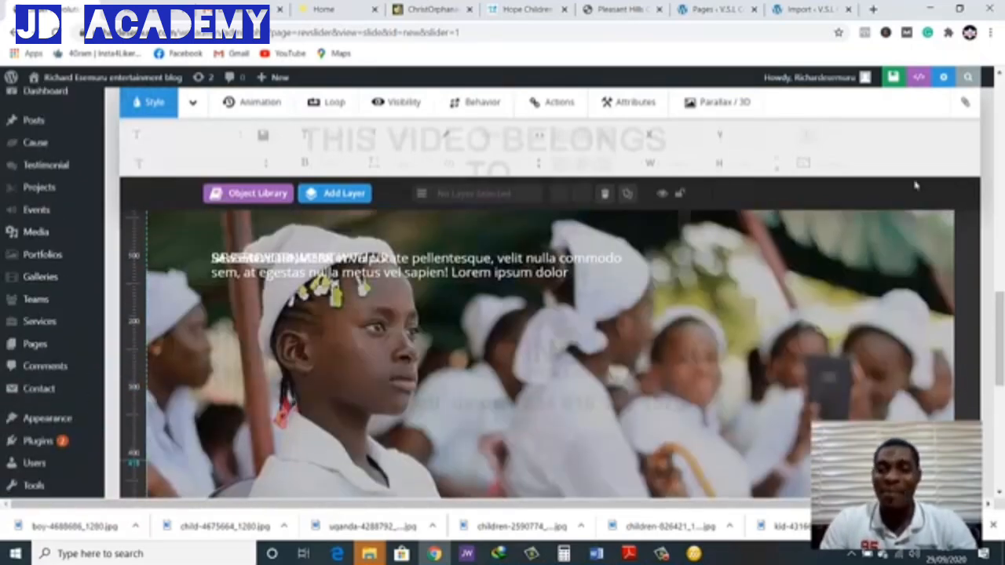
Save the slide and reload the website's home page to check the slider with its new image
left_click(874, 78)
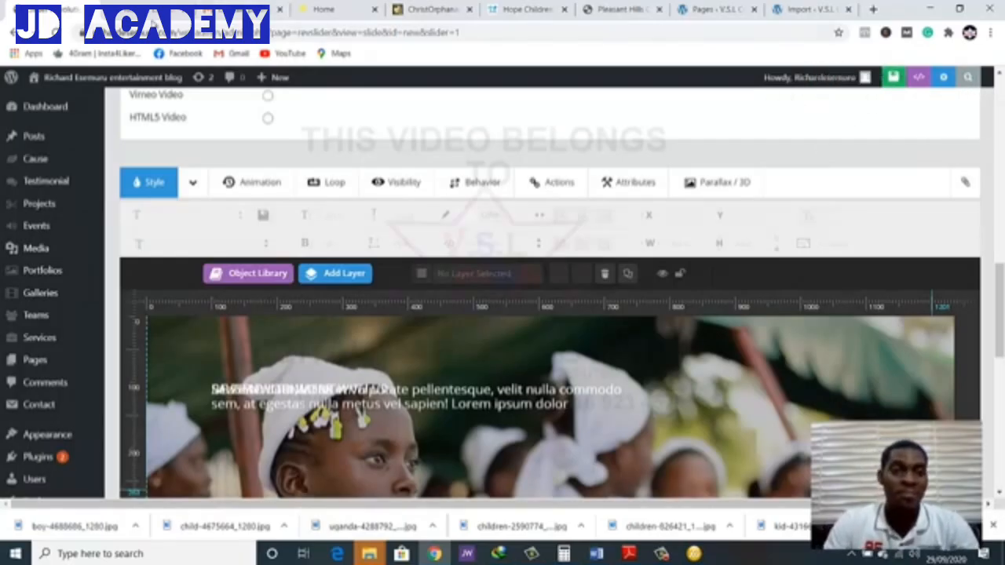
left_click(146, 14)
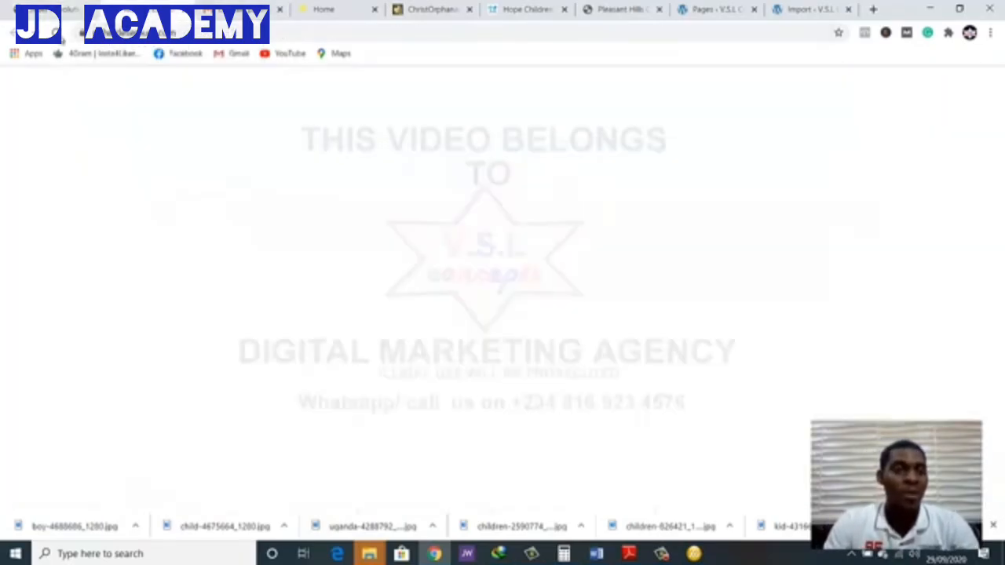
left_click(57, 34)
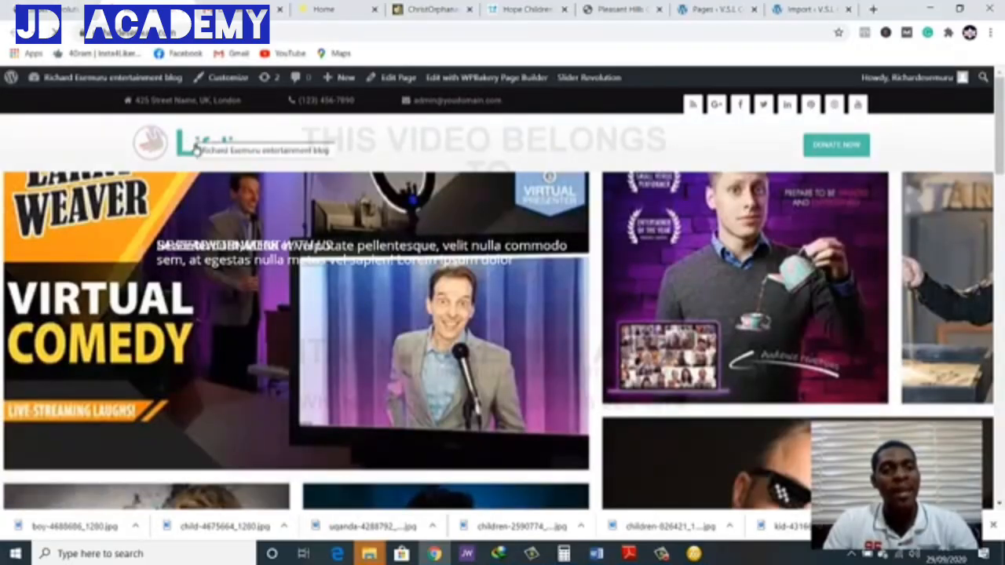
left_click(194, 149)
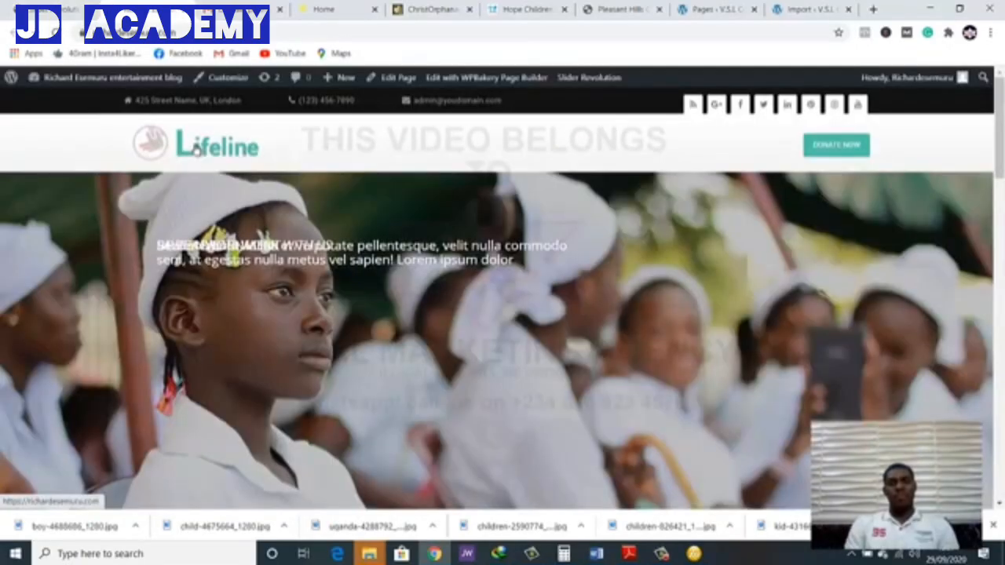
scroll(300, 437, "down", 5)
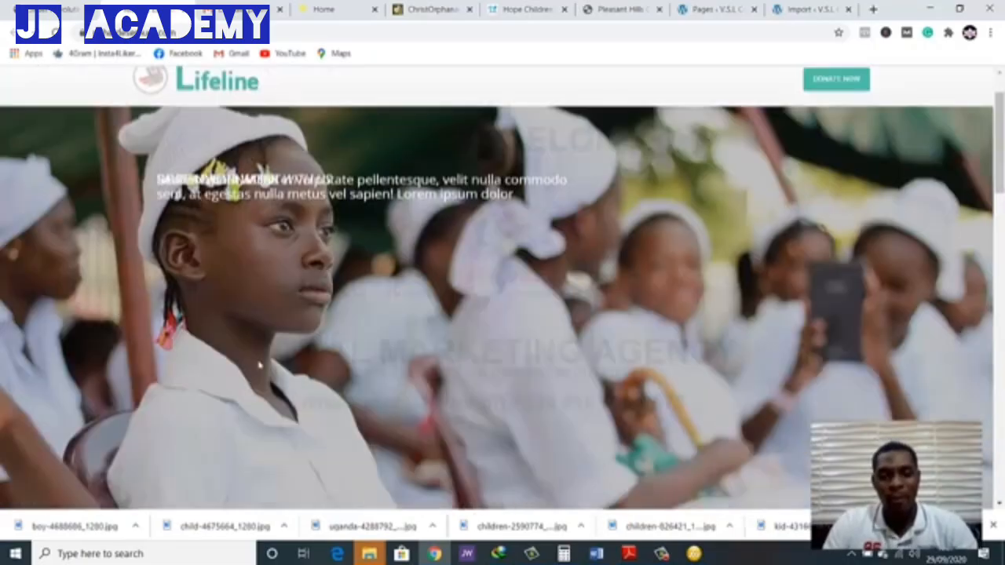
scroll(307, 447, "up", 2)
scroll(307, 446, "up", 3)
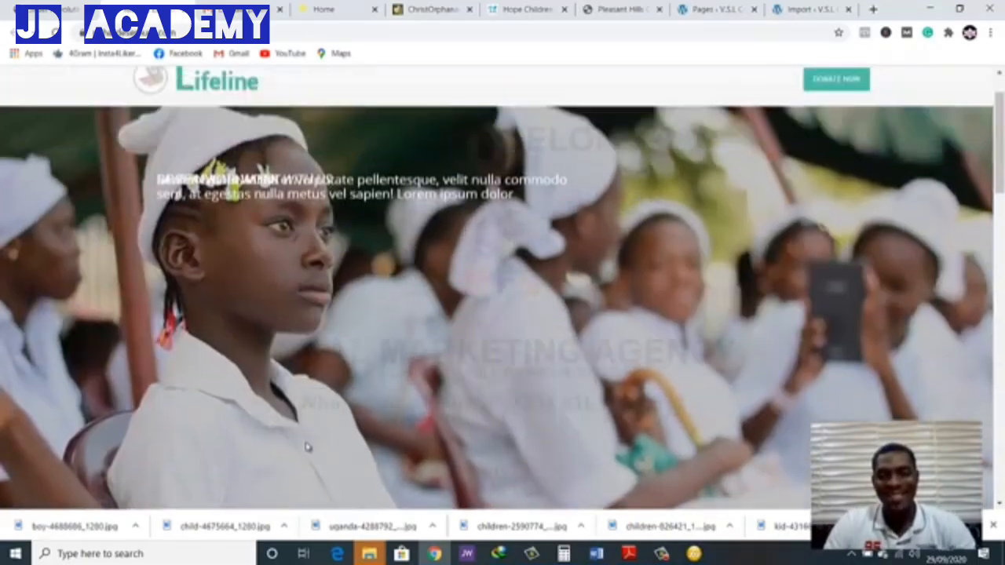
scroll(306, 446, "down", 2)
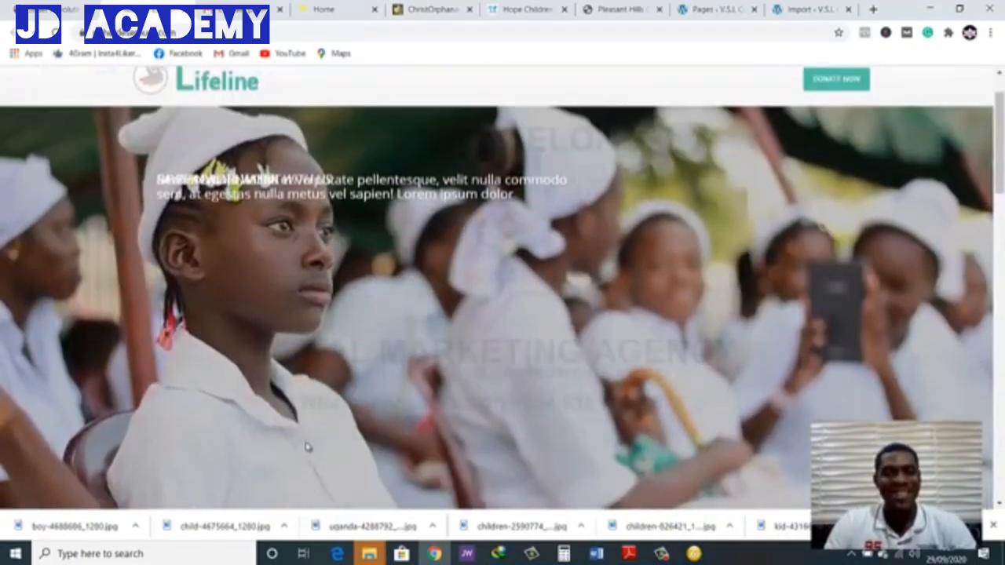
scroll(306, 446, "up", 2)
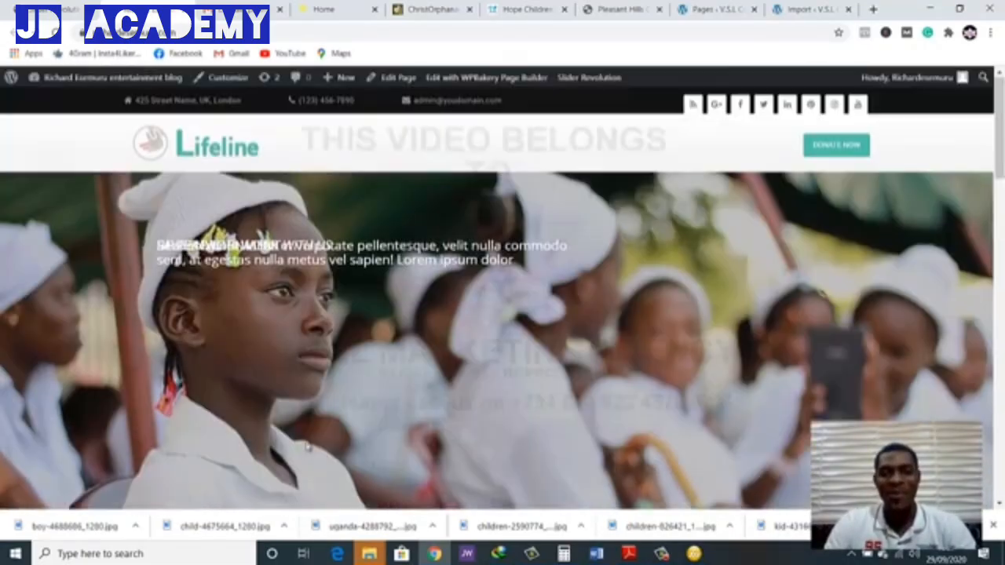
left_click(209, 137)
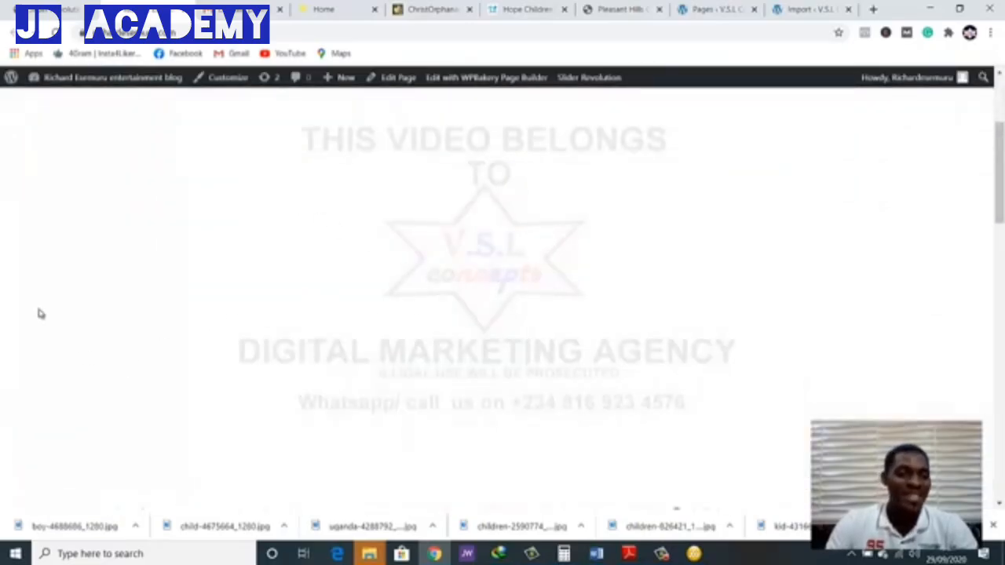
Review the slide list and background options in the slide editor, and the home page area below the slider
left_click(11, 8)
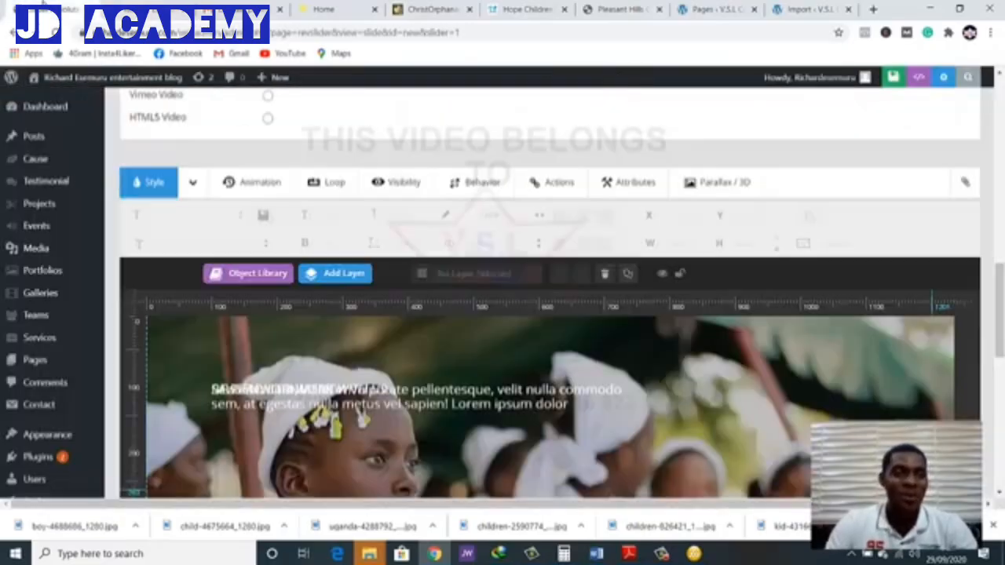
scroll(314, 270, "up", 5)
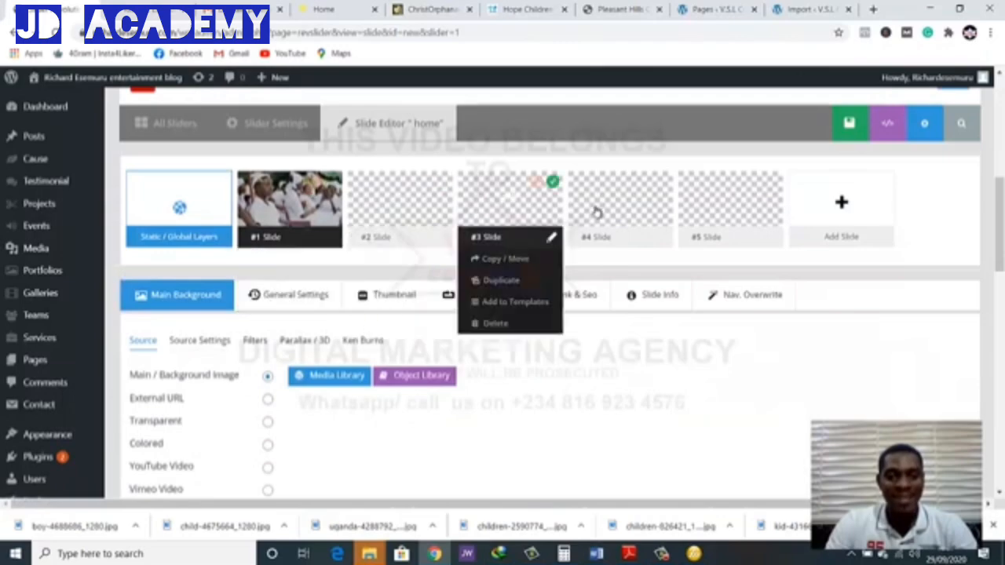
scroll(422, 348, "down", 1)
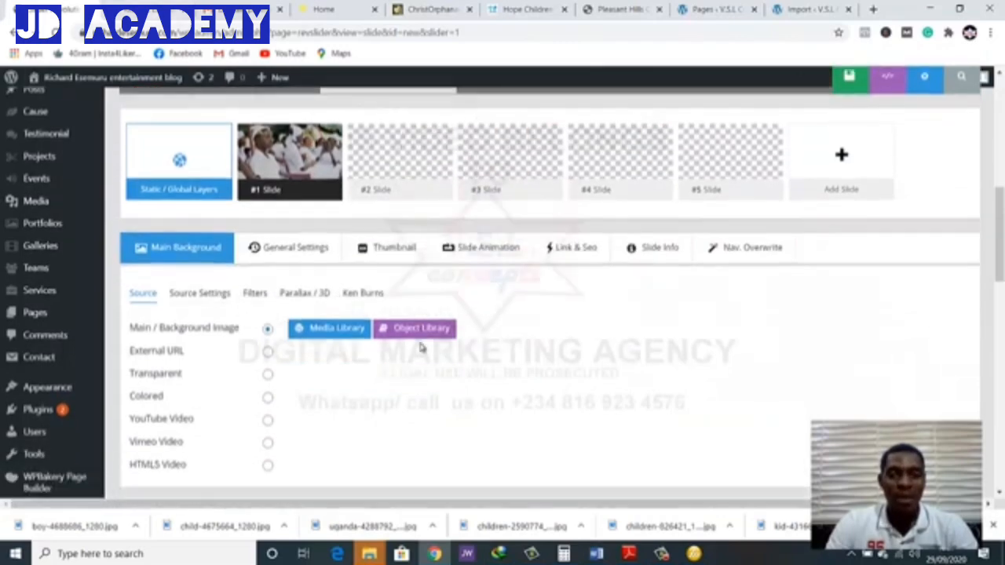
scroll(421, 348, "down", 2)
scroll(421, 348, "up", 3)
left_click(127, 4)
scroll(471, 342, "down", 4)
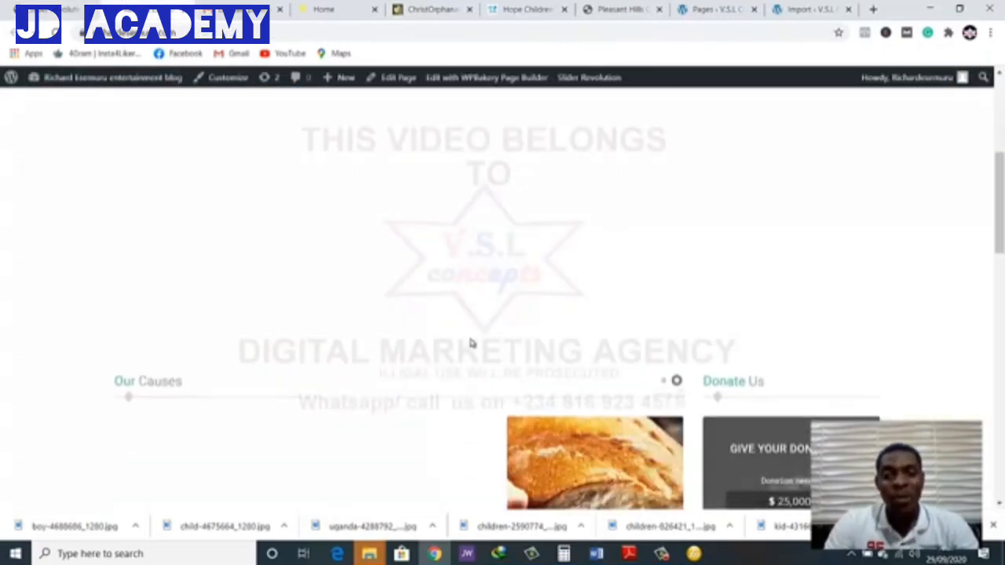
scroll(471, 343, "up", 4)
scroll(3, 248, "down", 2)
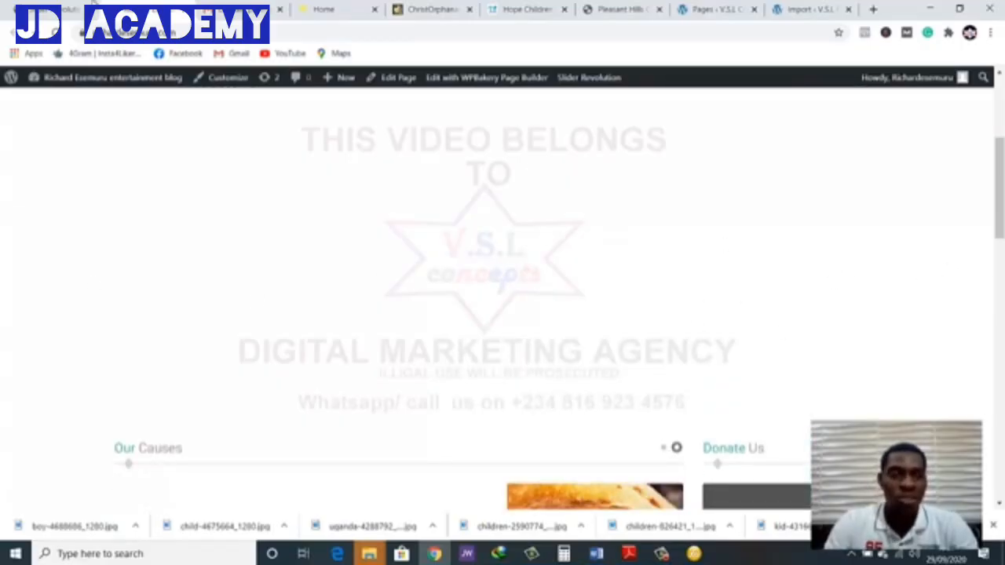
Return to the slide editor and open the home slider's settings to look through its content source options
left_click(77, 3)
scroll(502, 353, "down", 2)
scroll(508, 357, "up", 2)
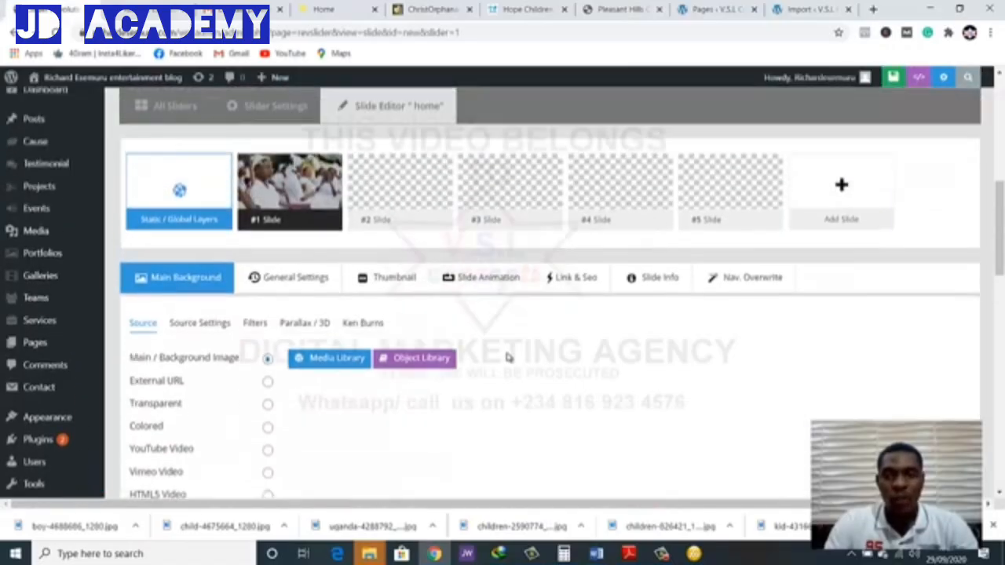
scroll(353, 259, "up", 1)
left_click(254, 132)
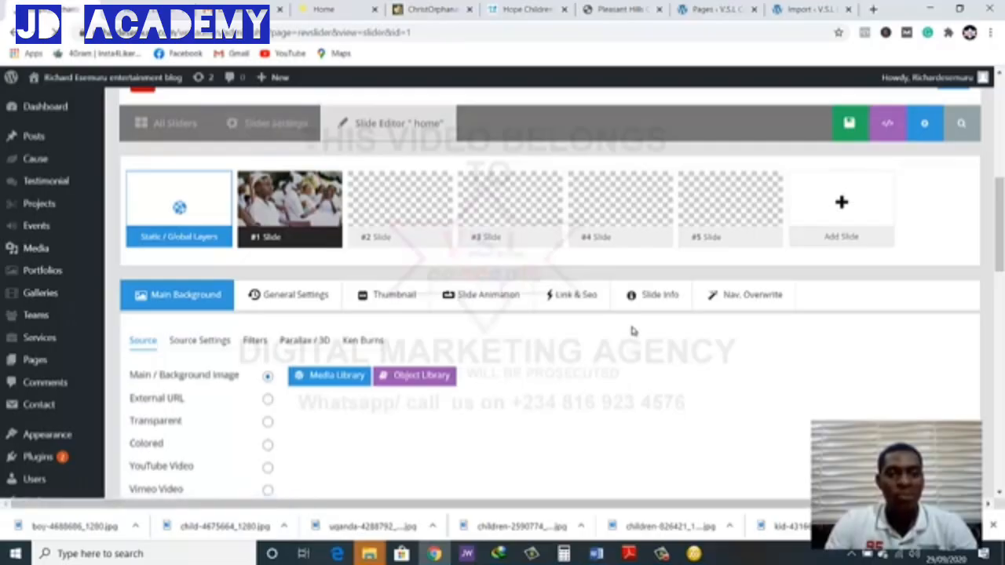
scroll(627, 392, "down", 8)
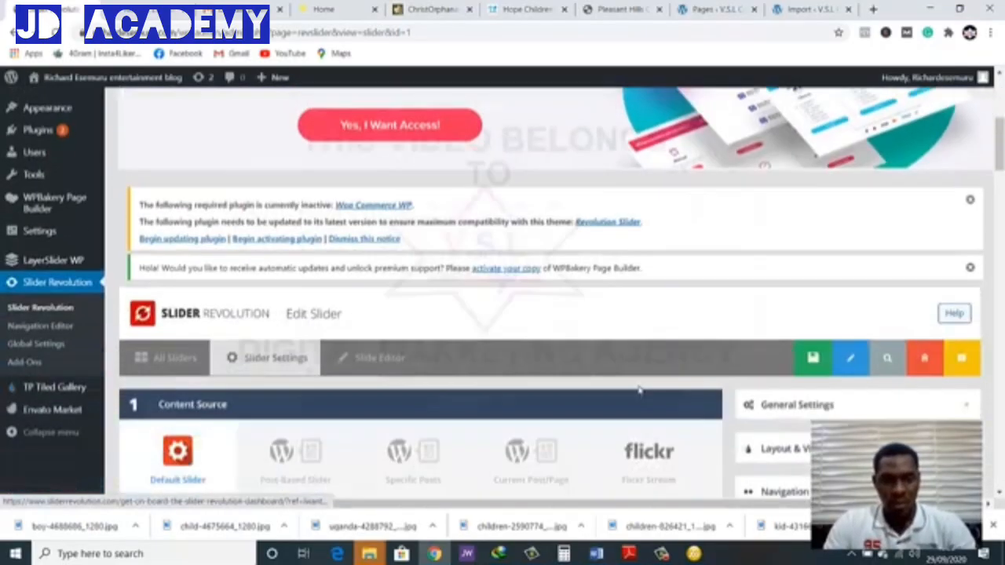
scroll(640, 366, "up", 2)
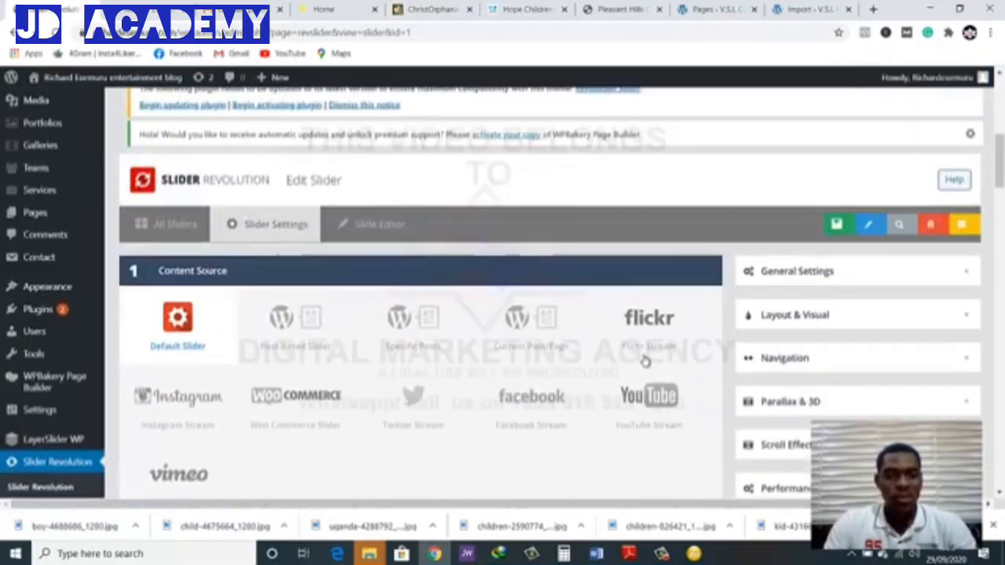
Enable navigation arrows for the home slider, look through the arrow styles while keeping Hesperiden, and save the slider settings
scroll(545, 262, "down", 5)
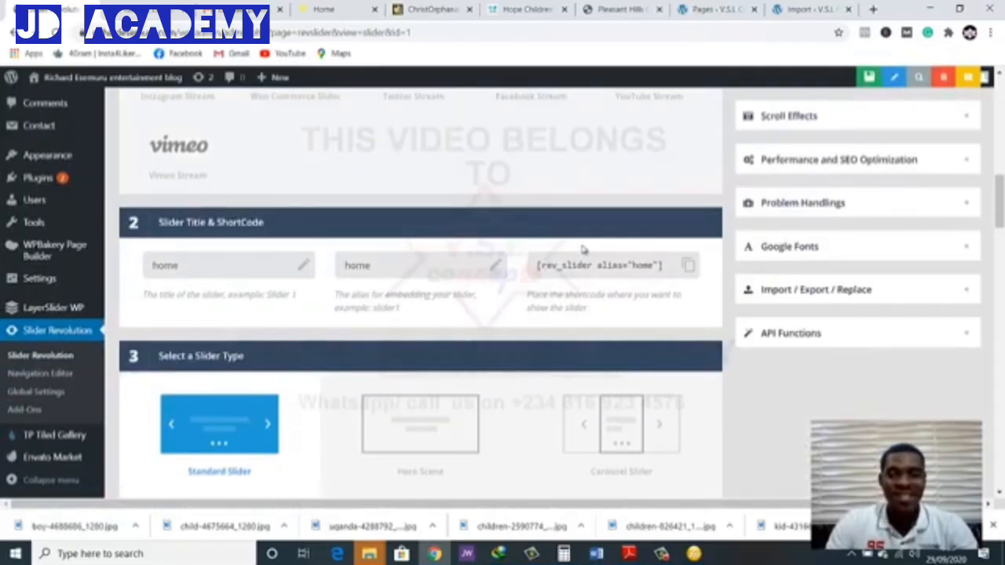
scroll(799, 210, "up", 3)
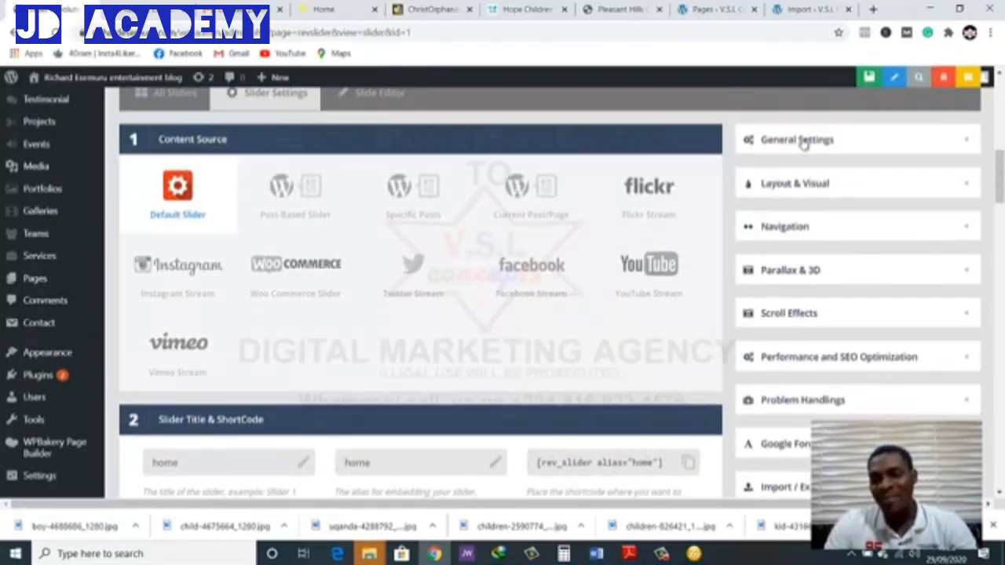
left_click(766, 227)
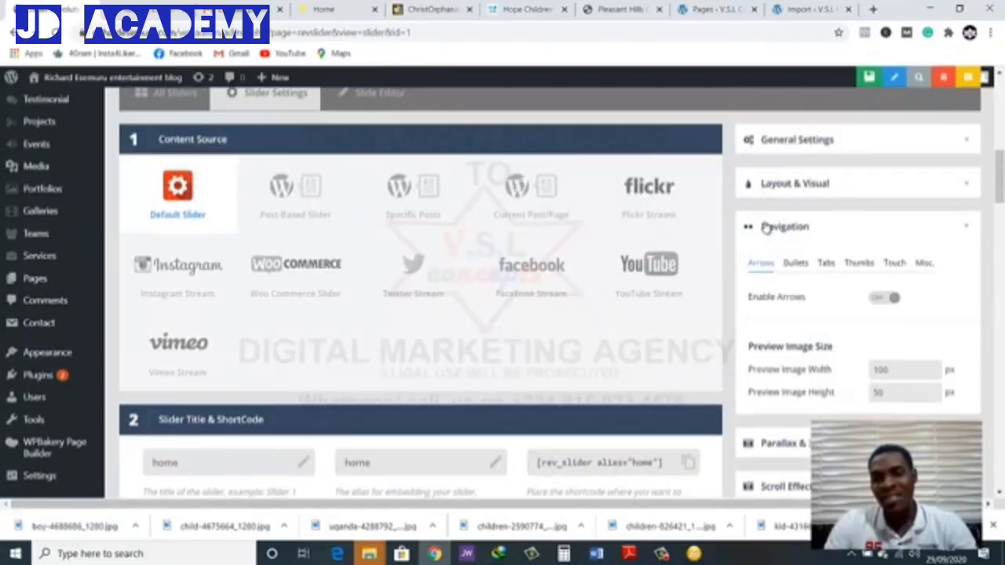
left_click(887, 299)
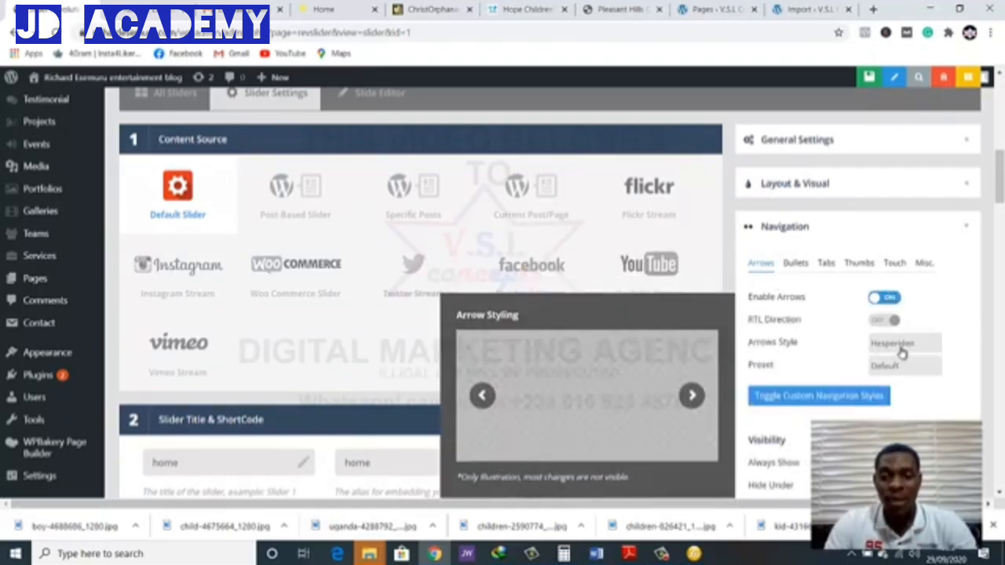
left_click(902, 354)
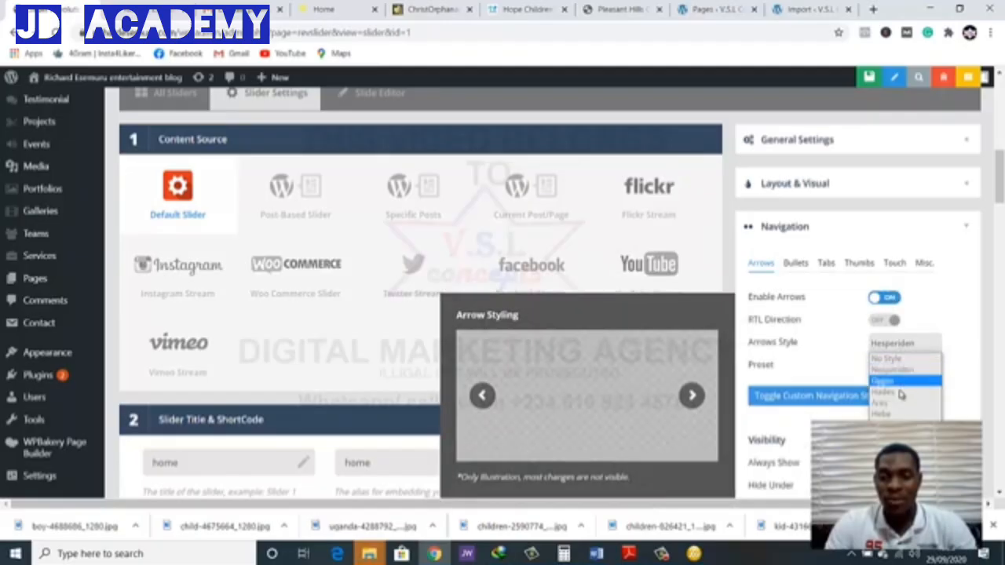
left_click(928, 310)
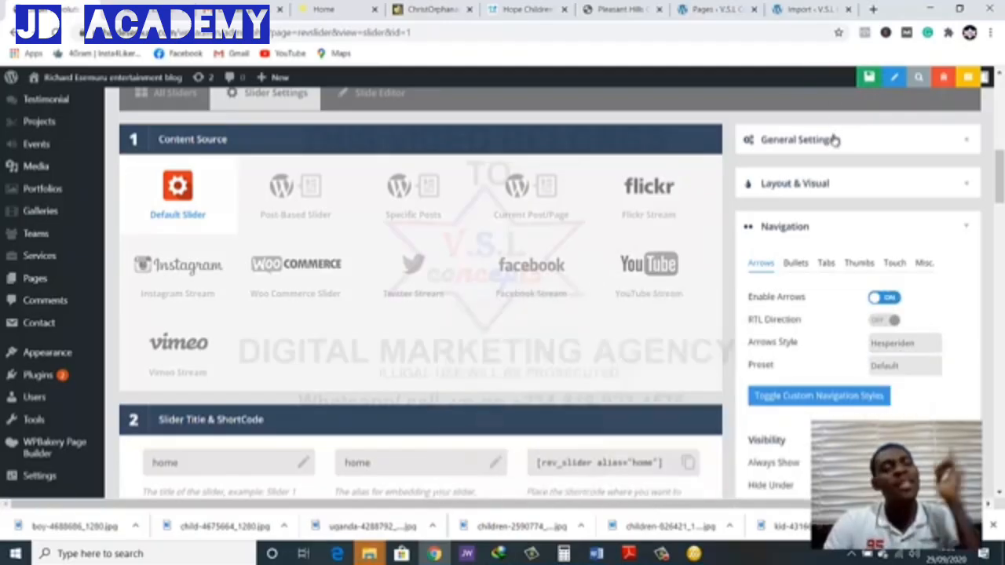
left_click(854, 83)
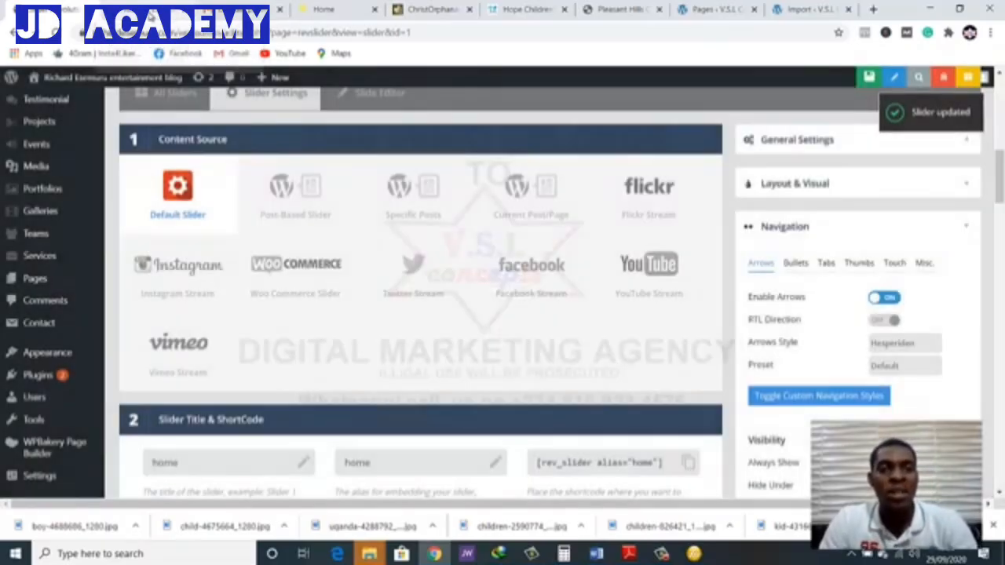
Reload the website's home page and try the slider's new navigation arrows
left_click(152, 16)
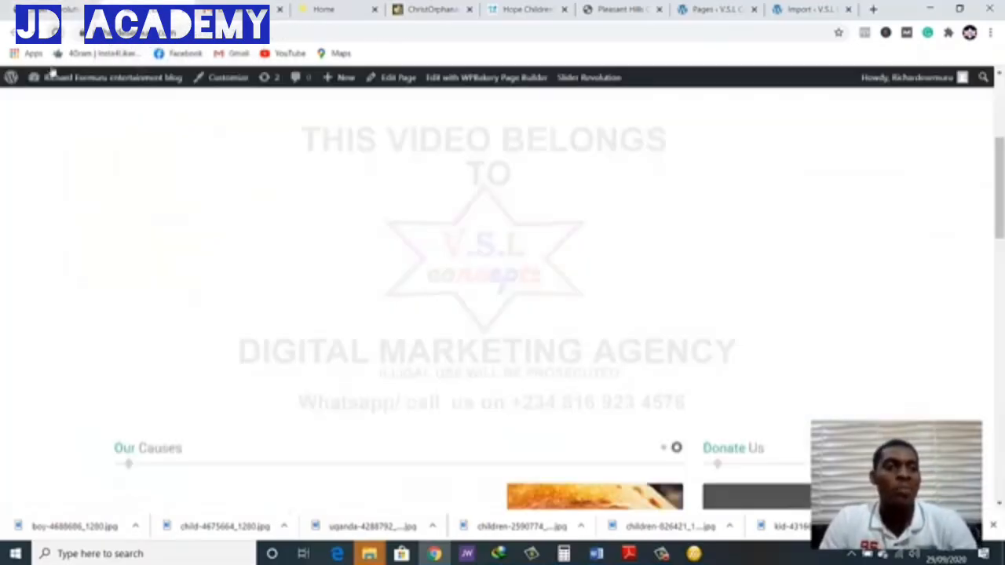
left_click(56, 32)
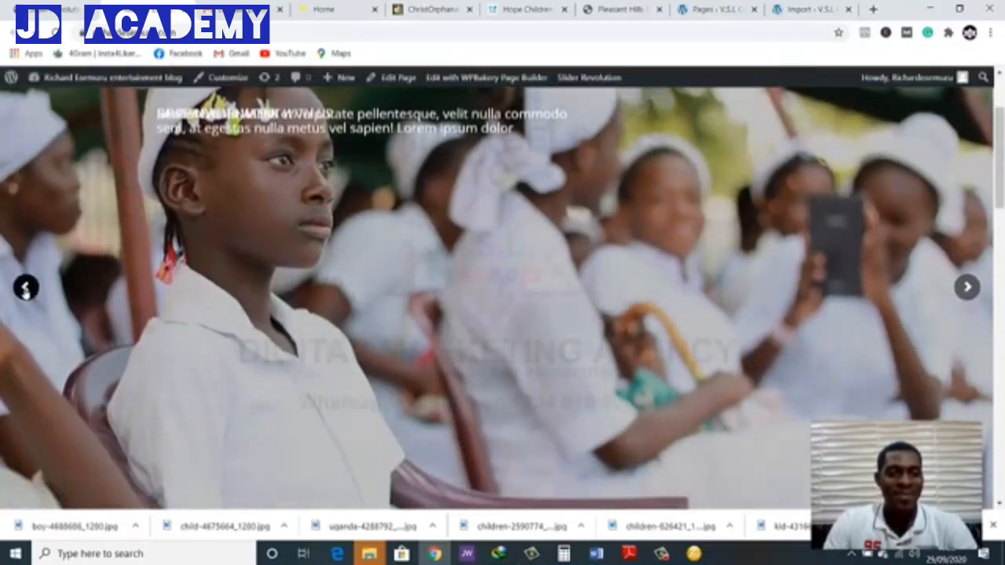
left_click(26, 291)
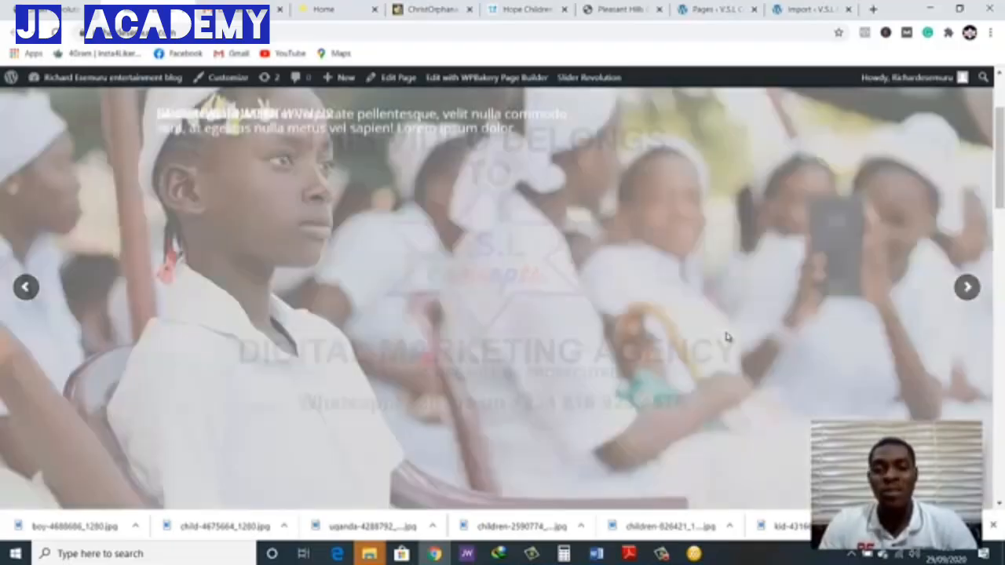
scroll(725, 340, "up", 2)
scroll(722, 344, "down", 1)
scroll(701, 350, "up", 1)
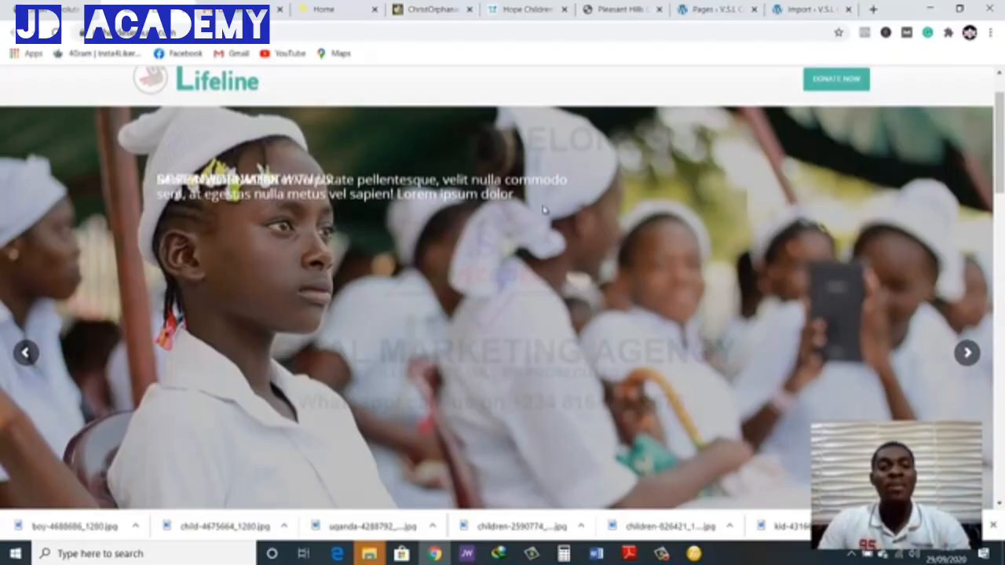
Switch to the reference orphanage website and go back and forth through its home slider's slides
left_click(338, 6)
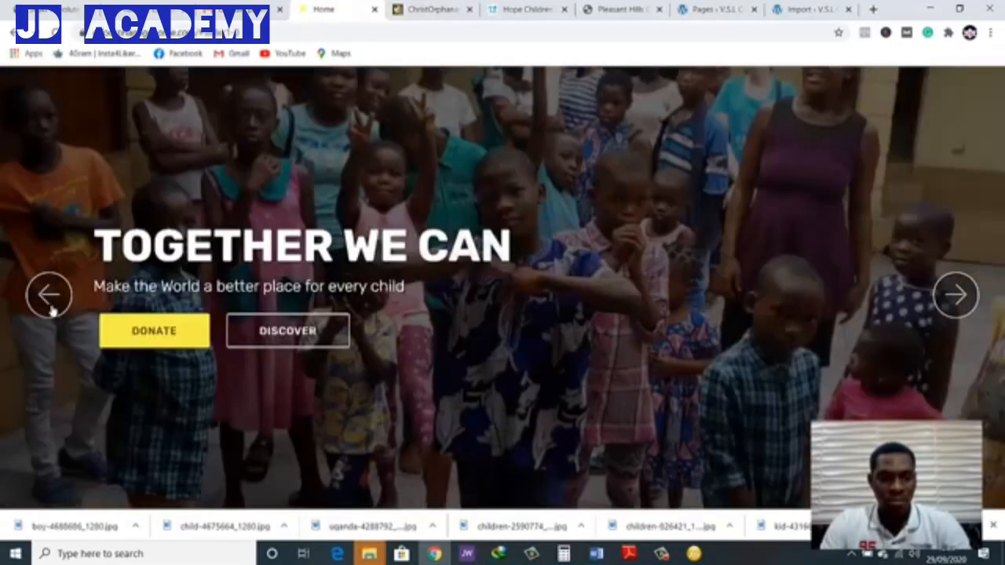
left_click(50, 307)
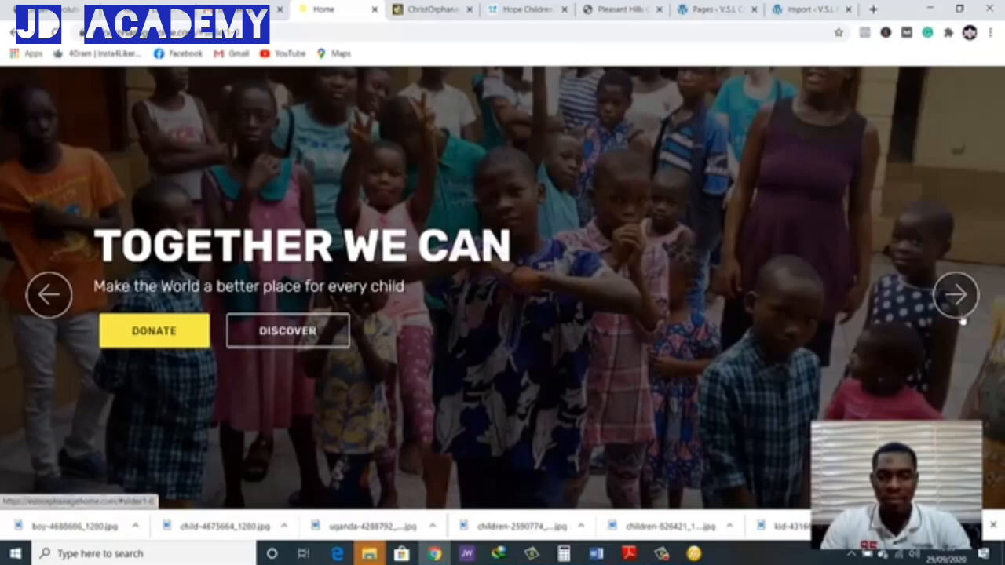
left_click(959, 310)
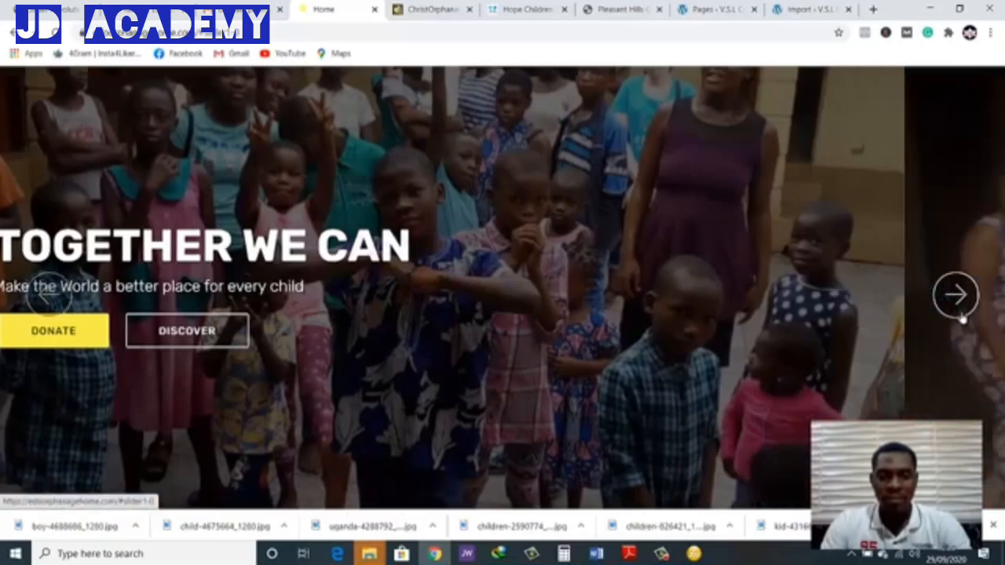
left_click(48, 293)
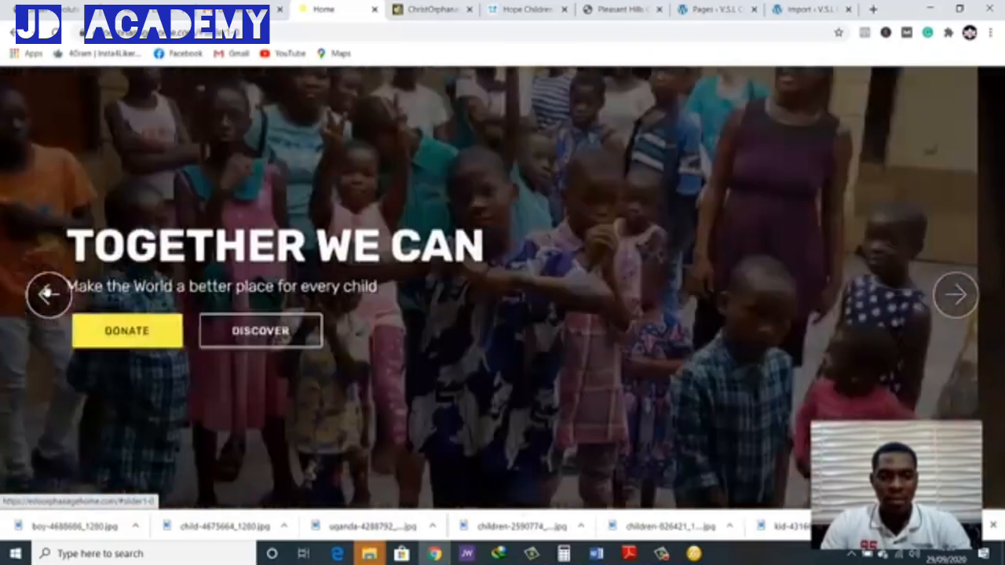
left_click(49, 293)
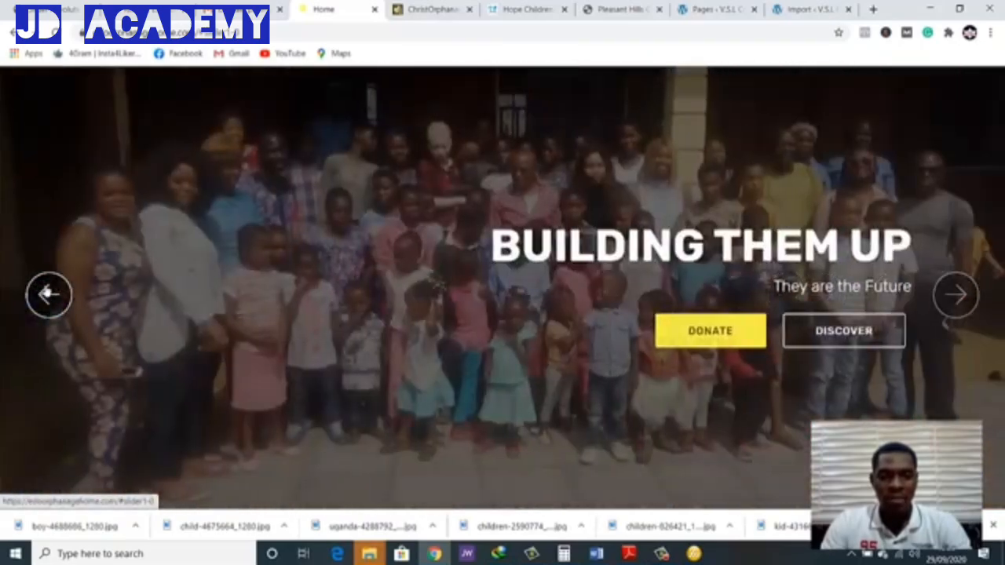
left_click(49, 294)
left_click(48, 294)
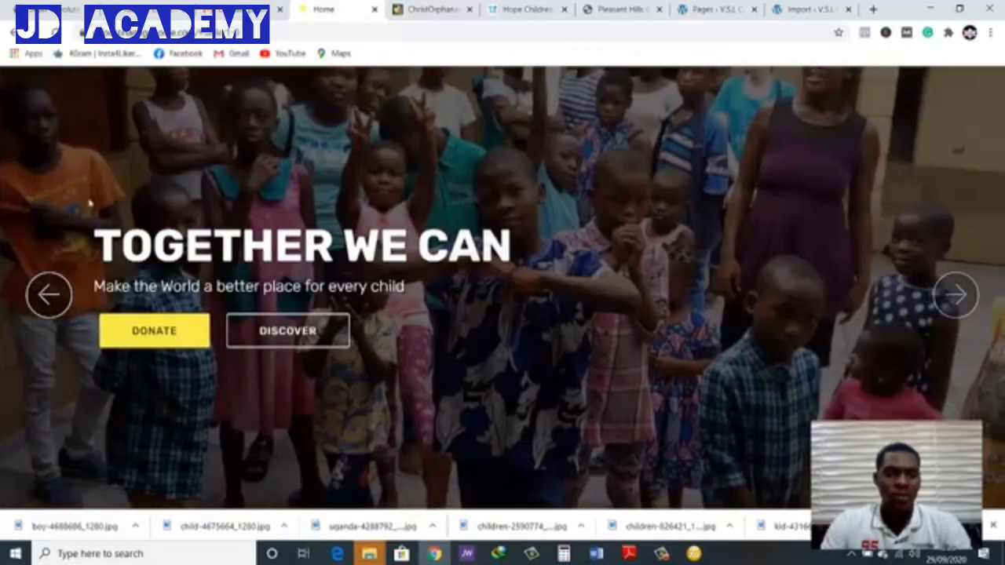
Revisit the arrow settings and try the previous-slide arrow on the home page once more
left_click(62, 9)
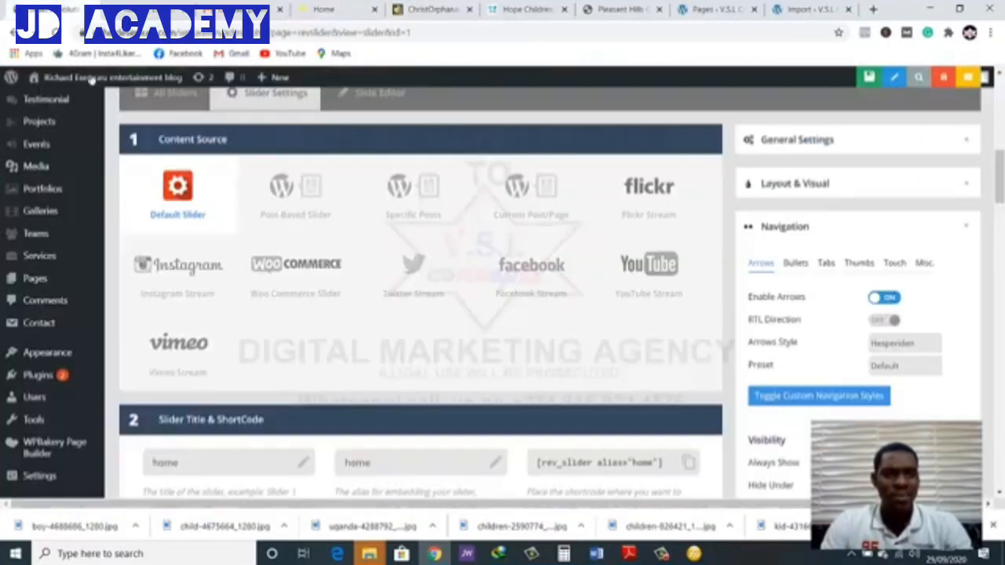
left_click(142, 5)
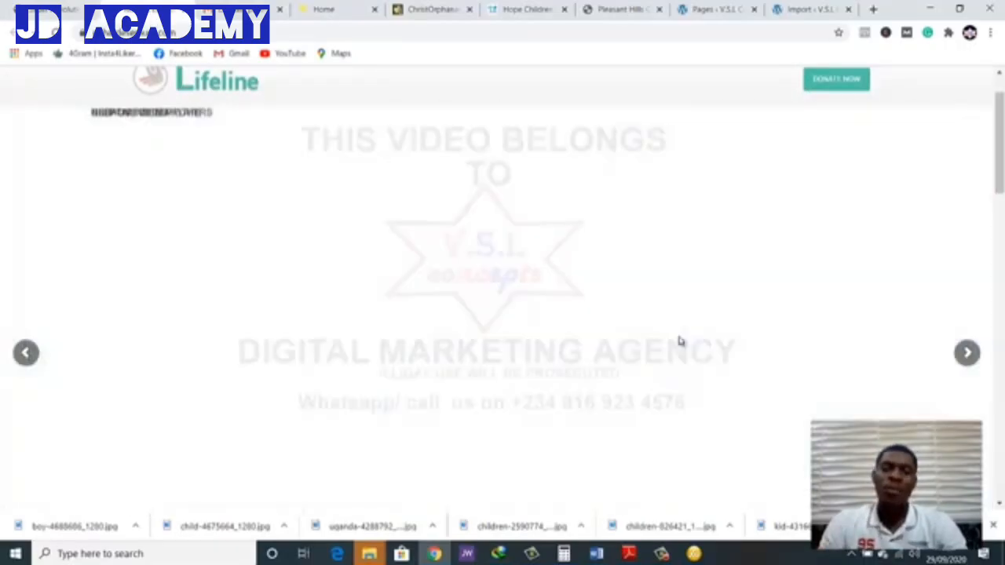
left_click(23, 354)
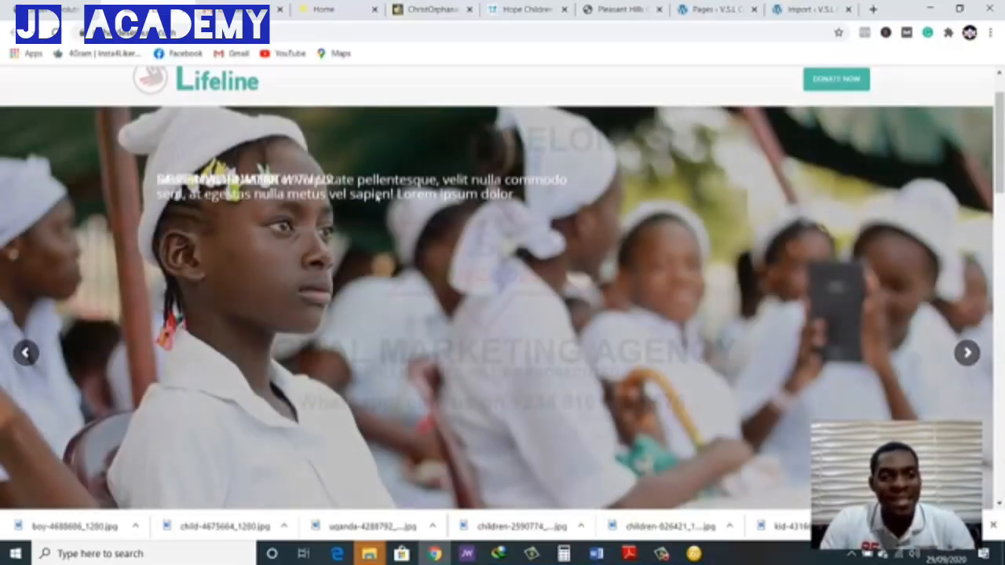
Return to the home slider's settings and open the slide editor with the slide canvas in view
left_click(61, 7)
scroll(243, 238, "down", 3)
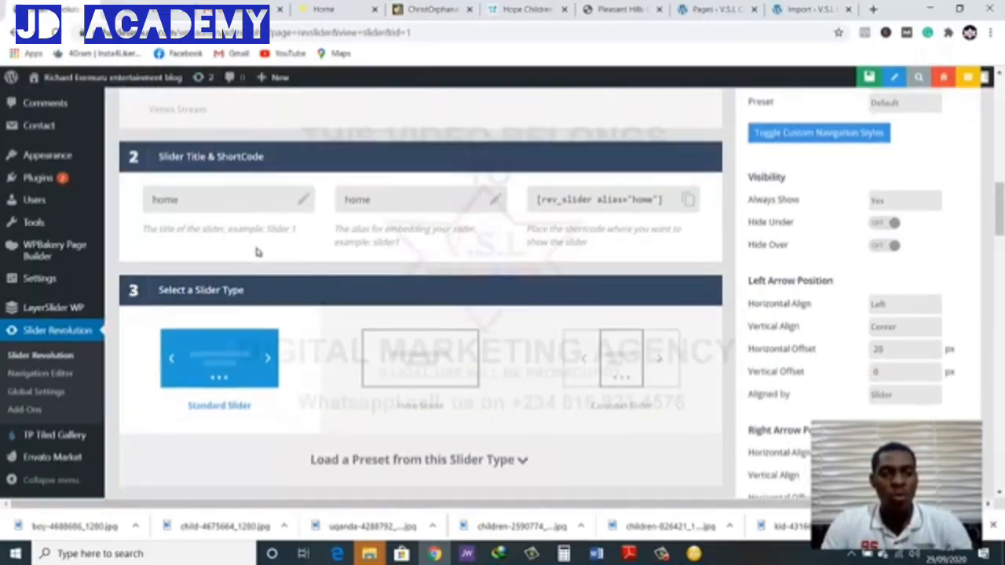
scroll(251, 197, "up", 5)
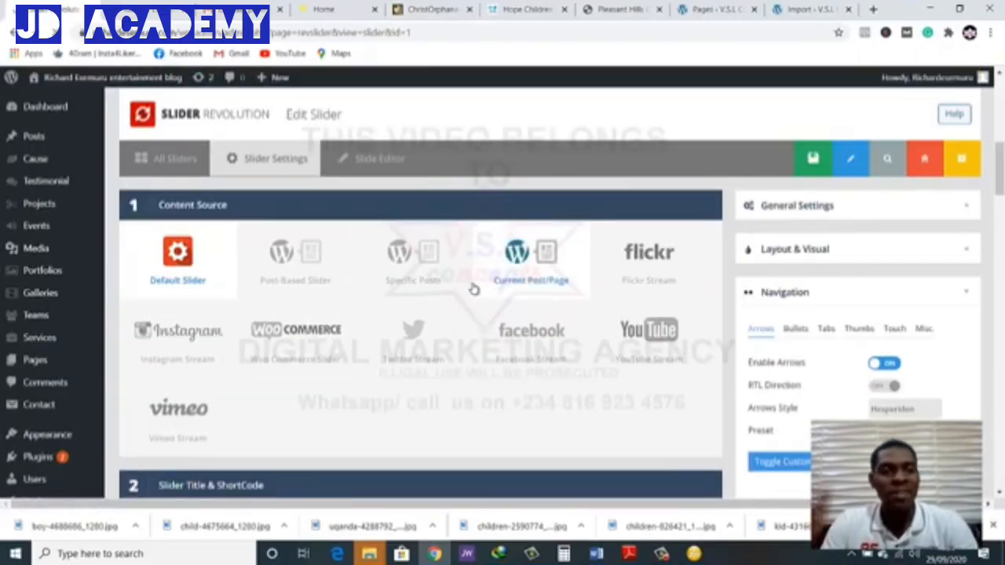
scroll(460, 411, "down", 2)
scroll(460, 420, "down", 2)
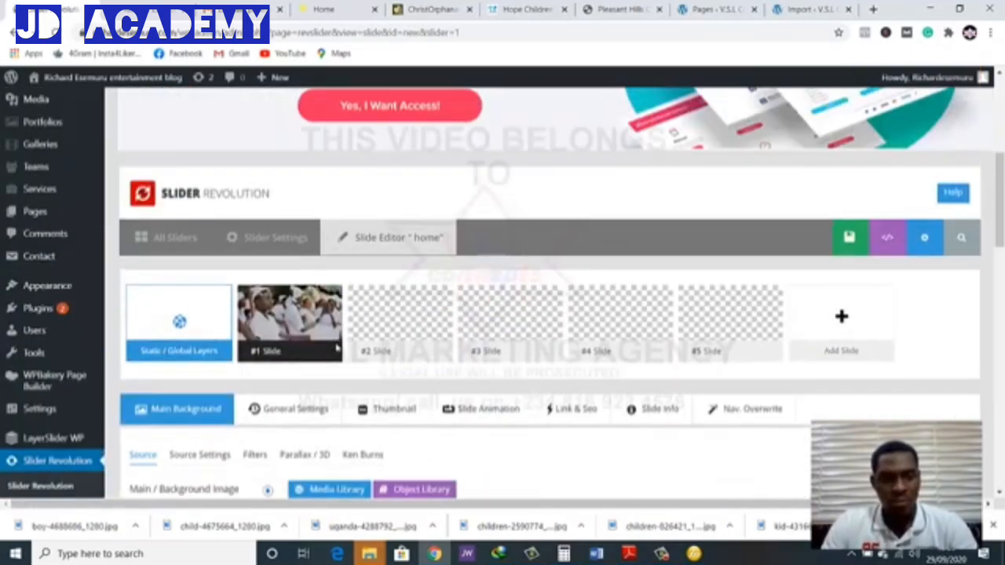
scroll(337, 348, "down", 6)
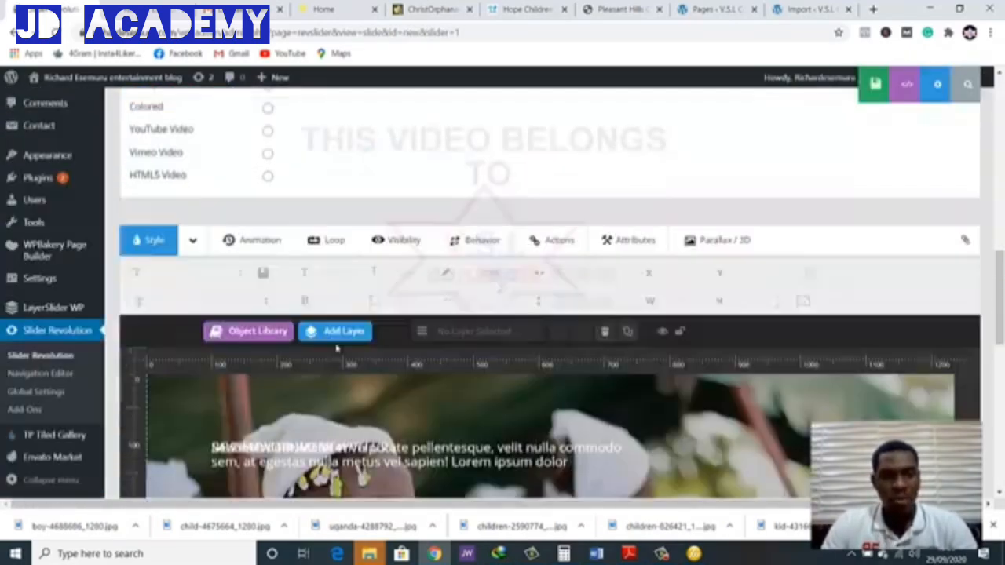
scroll(337, 348, "down", 3)
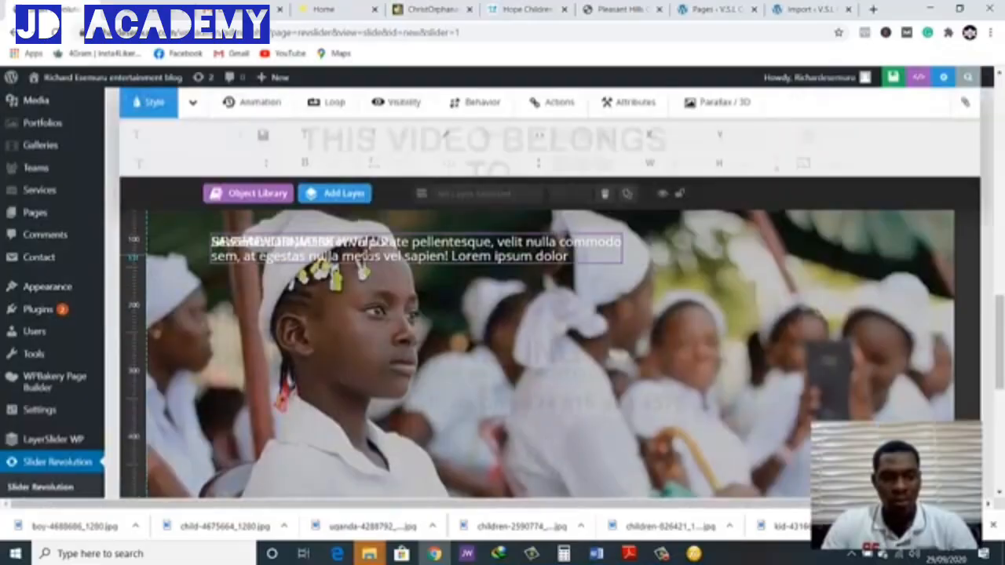
Delete the placeholder "Lorem ipsum" paragraph layer from the slide and confirm the deletion
left_click(359, 265)
key("Delete")
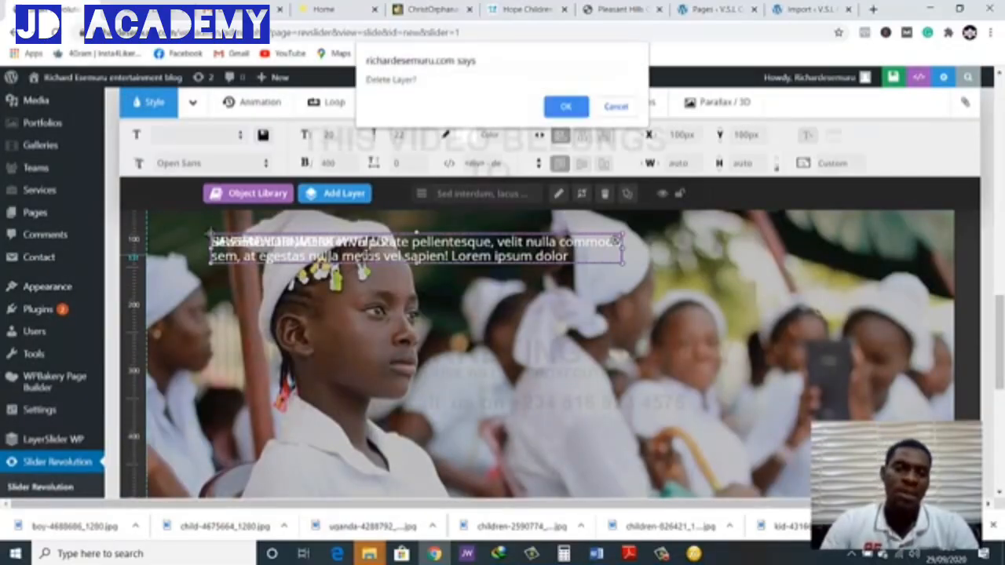
left_click(565, 107)
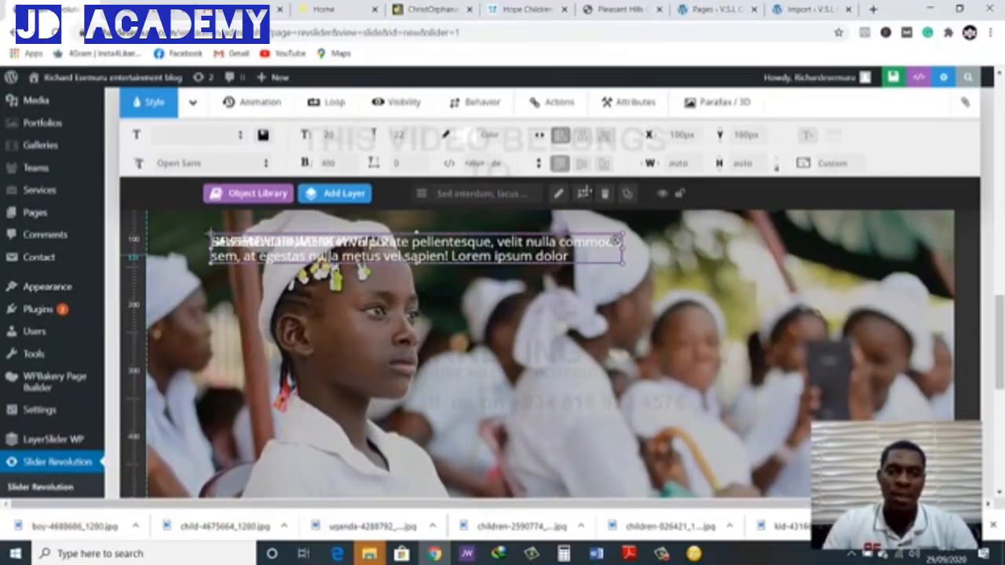
scroll(522, 271, "down", 1)
scroll(522, 269, "up", 1)
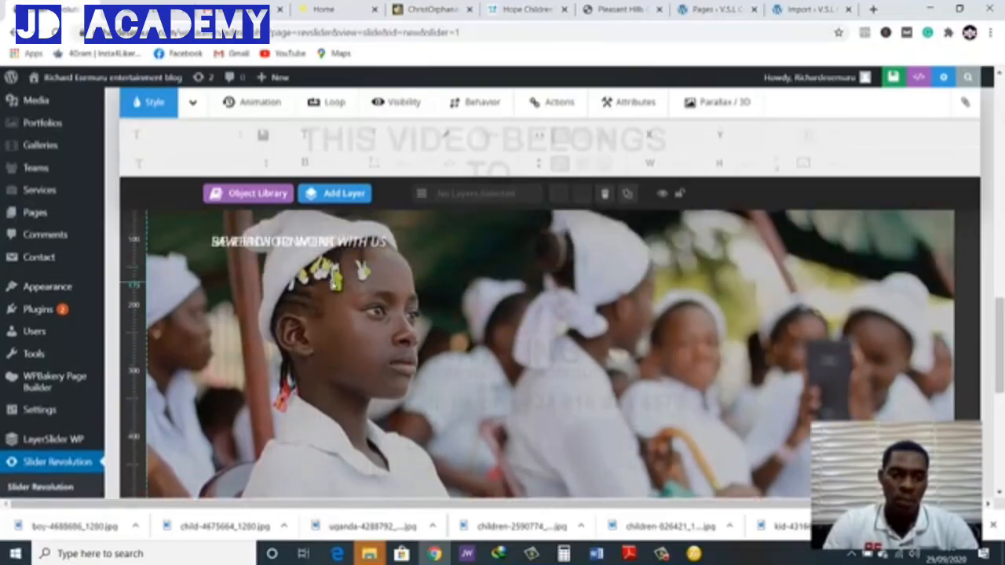
Delete the "BE READY TO WORK WITH US" and "SAVE ENVIORNMENT" caption layers from the slide
left_click(330, 241)
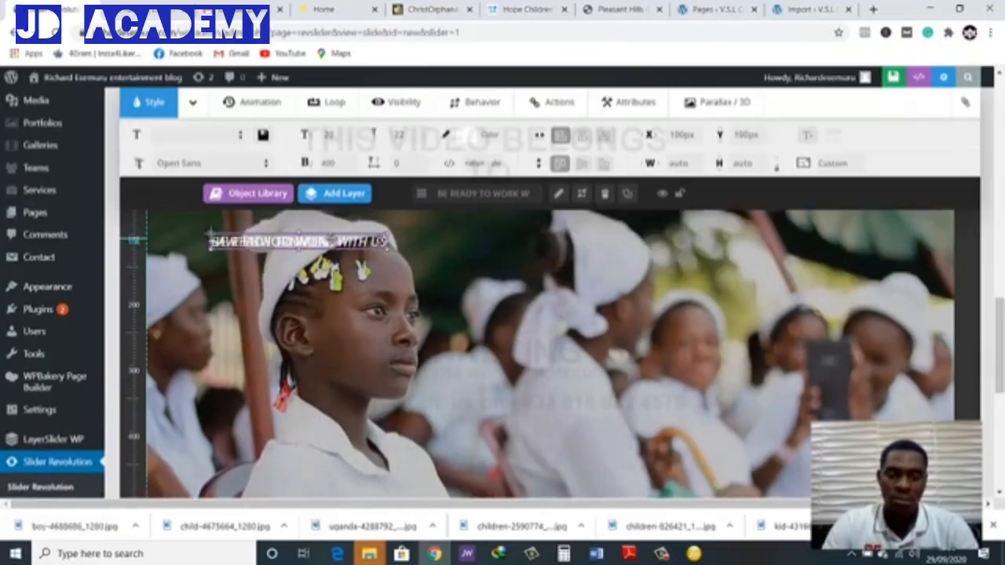
key("Delete")
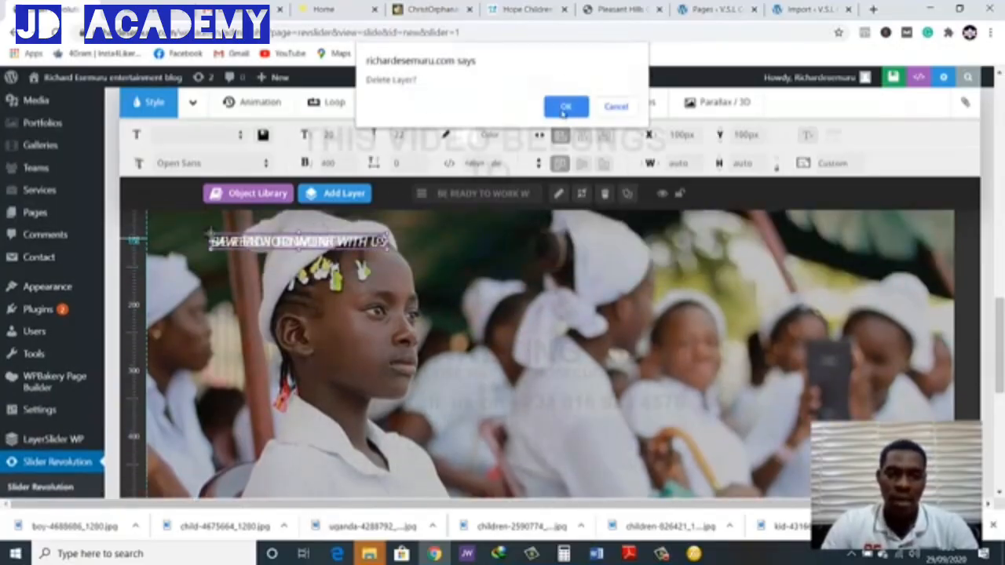
left_click(564, 107)
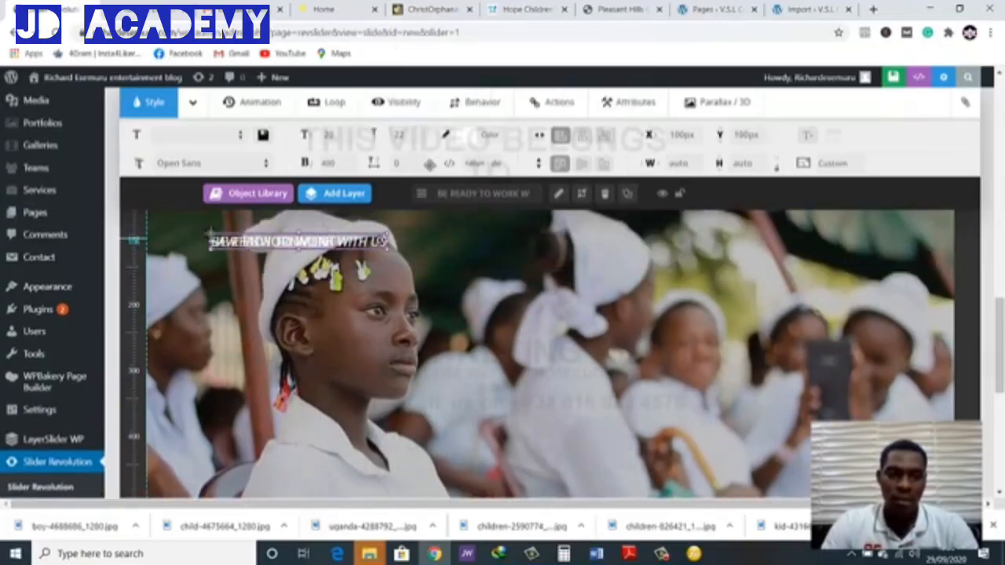
left_click(276, 243)
key("Delete")
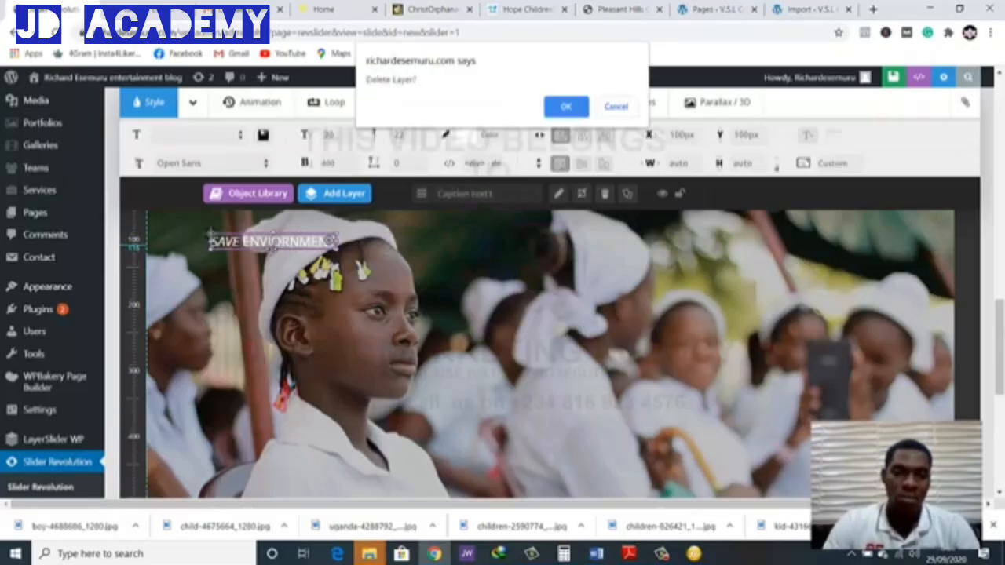
left_click(564, 108)
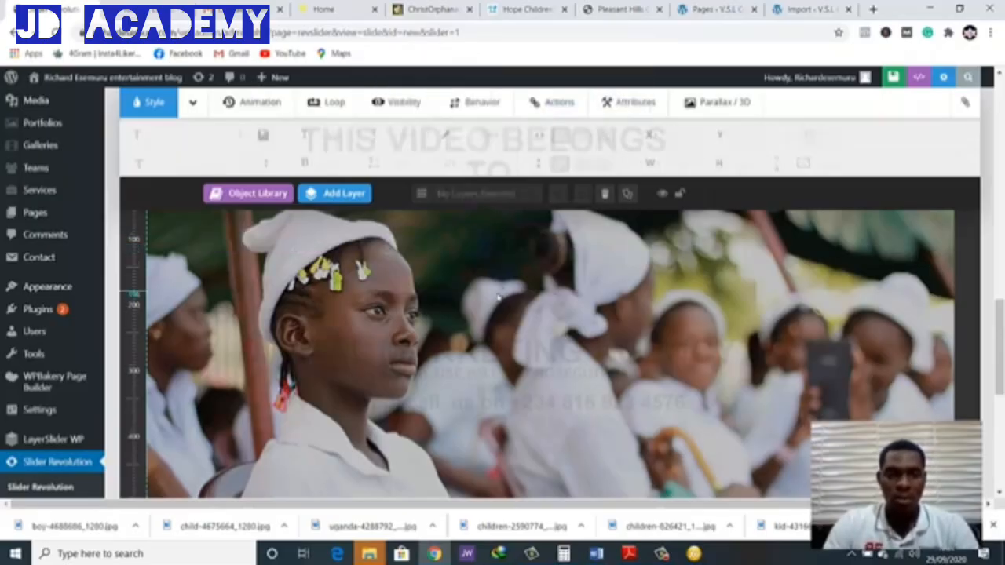
Add a new text layer to the slide showing the girl in the white cap
scroll(498, 302, "down", 3)
scroll(494, 314, "down", 2)
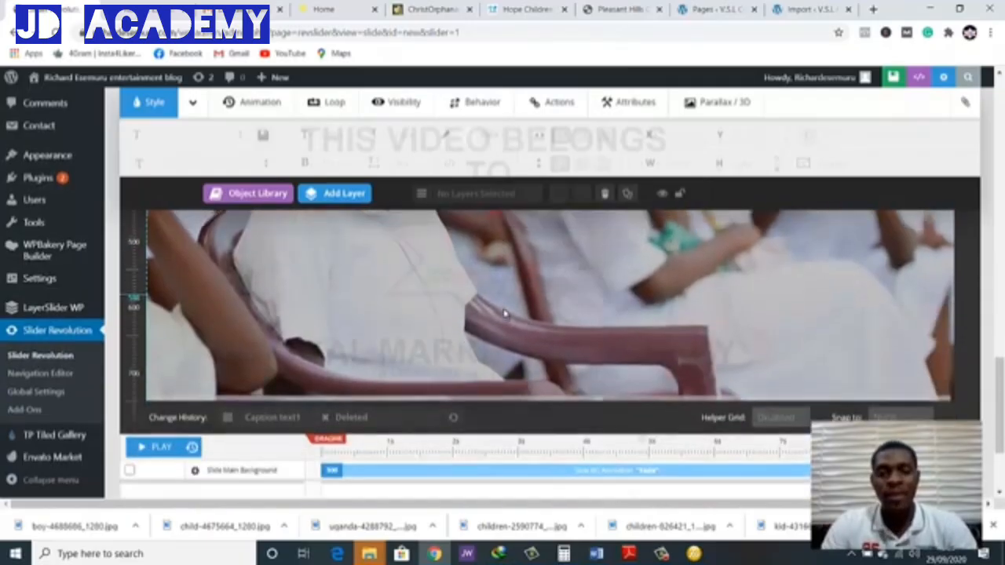
scroll(506, 326, "up", 4)
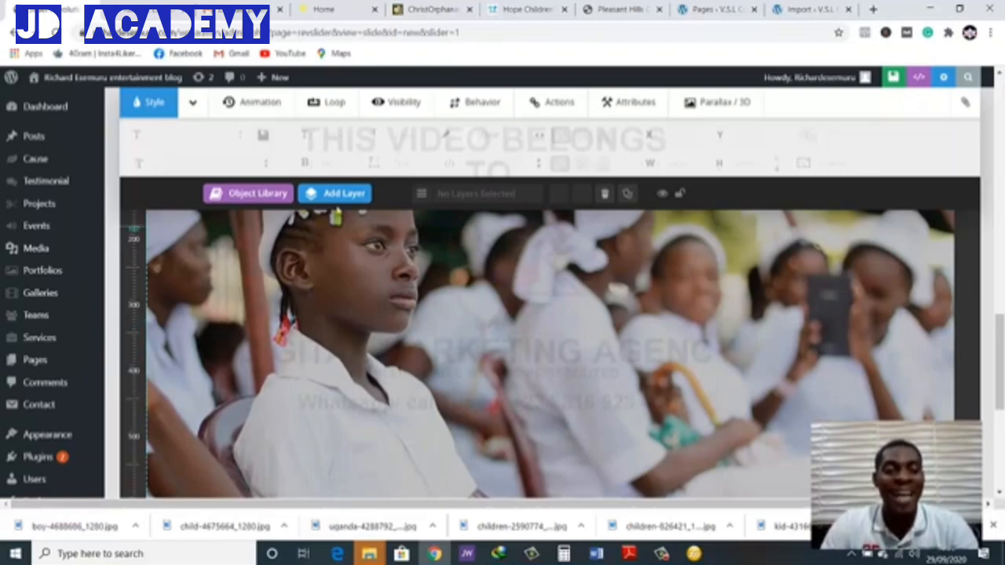
left_click(341, 199)
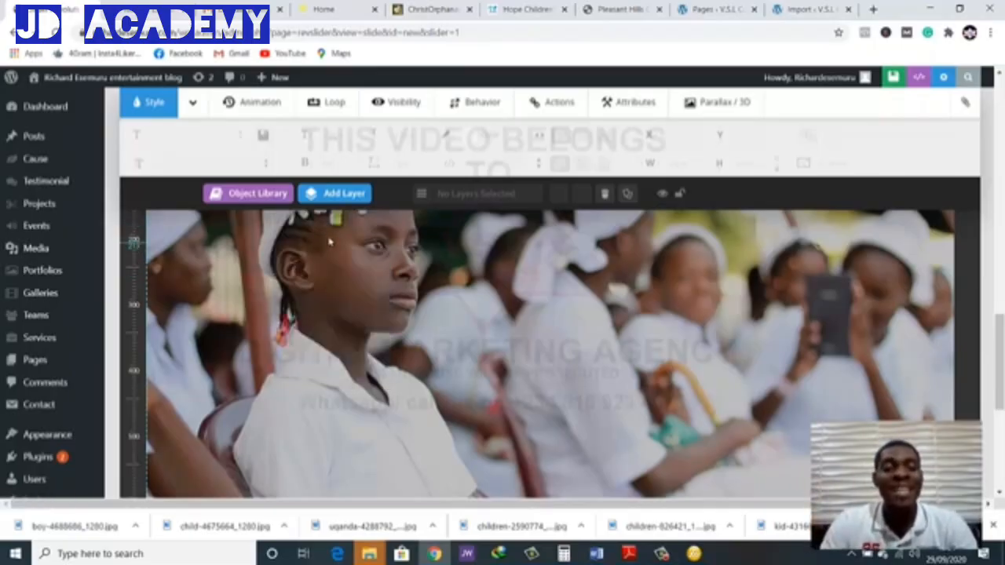
mouse_move(345, 200)
left_click(340, 227)
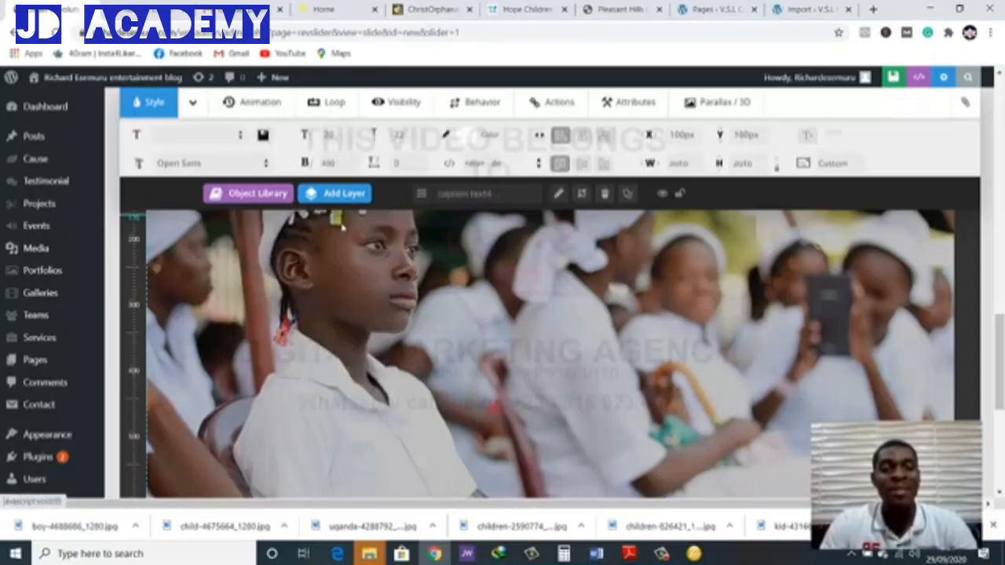
Check how the caption text is laid out in the home page slider and return to the slide editor
left_click(319, 7)
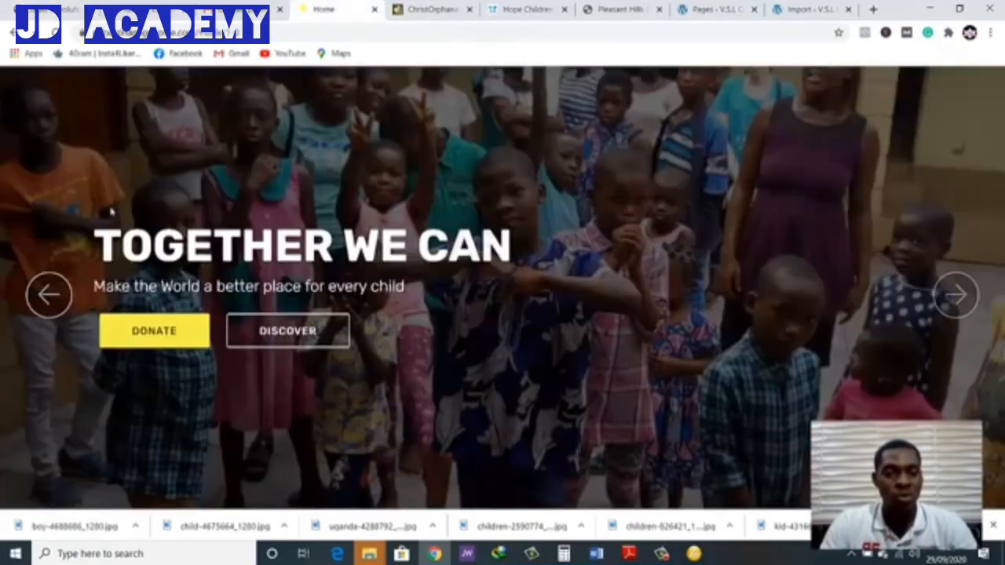
left_click(63, 294)
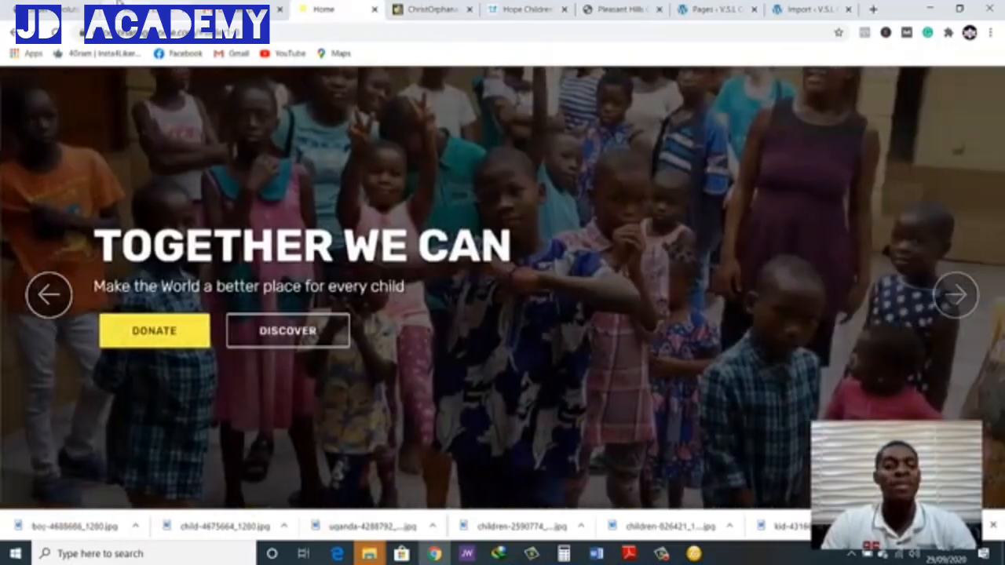
left_click(65, 7)
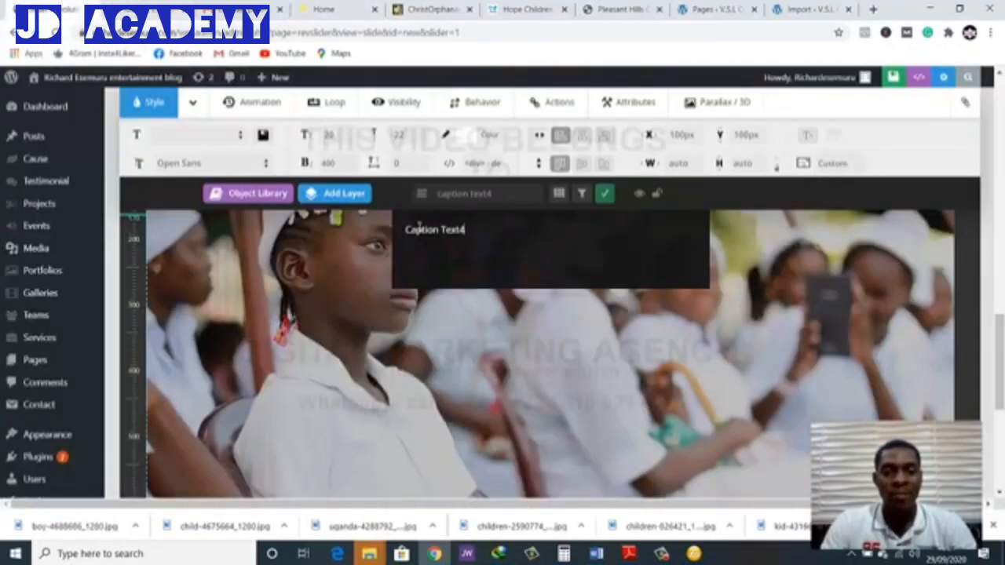
Replace the new text layer's placeholder with "CARING FOR ORPHANS" and finish the text edit
left_click_drag(405, 230, 489, 236)
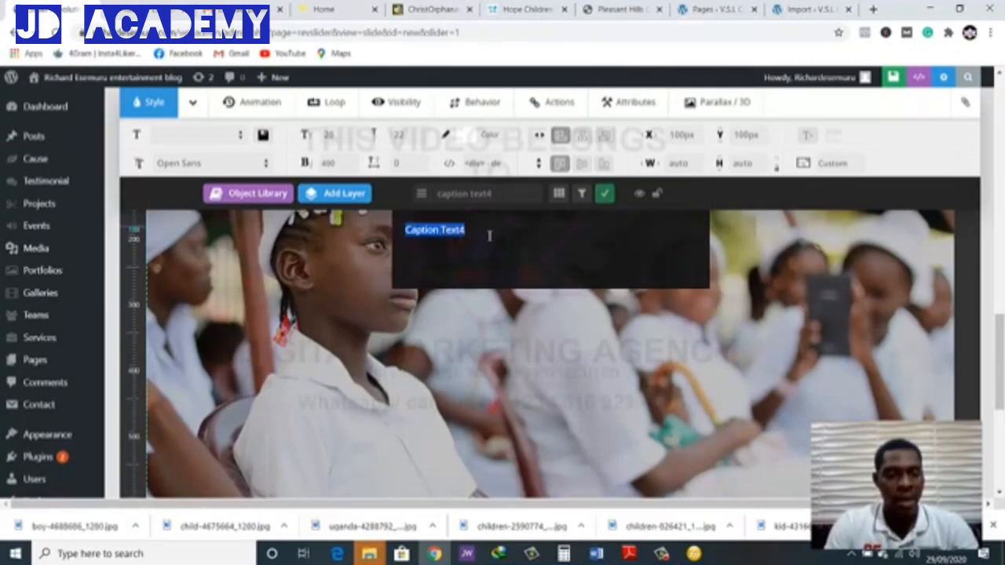
type("Ca")
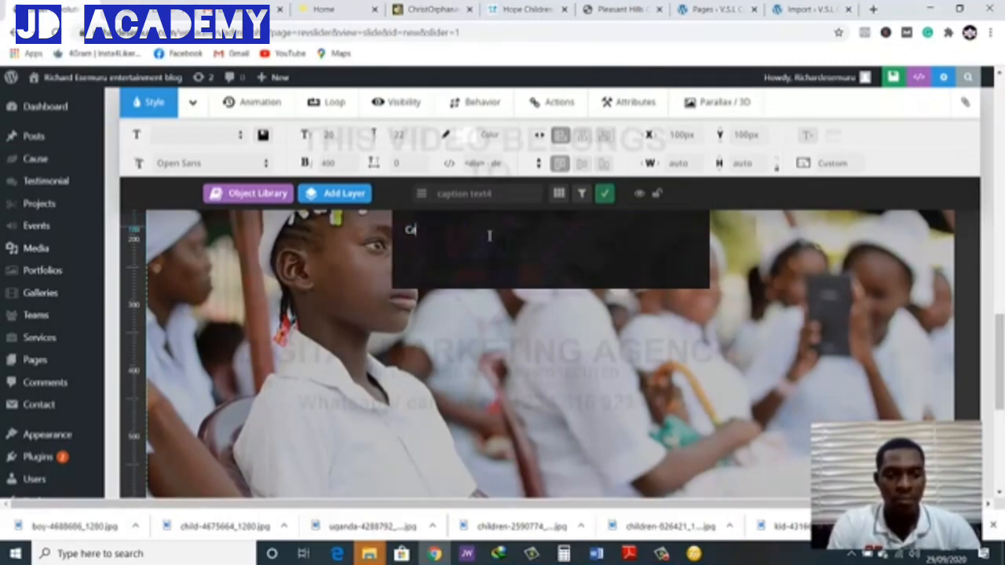
type("ring")
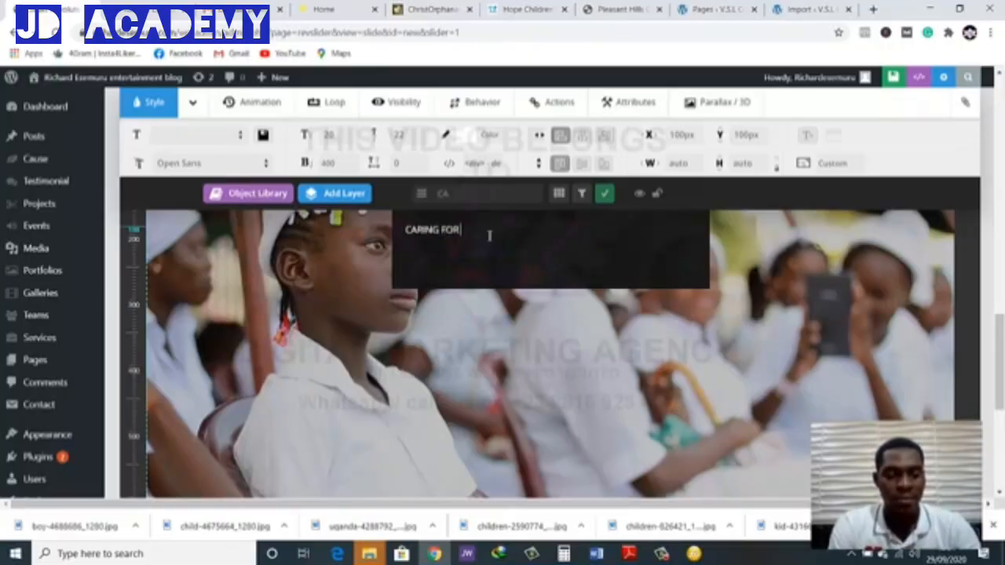
type("FOR ORPHANS")
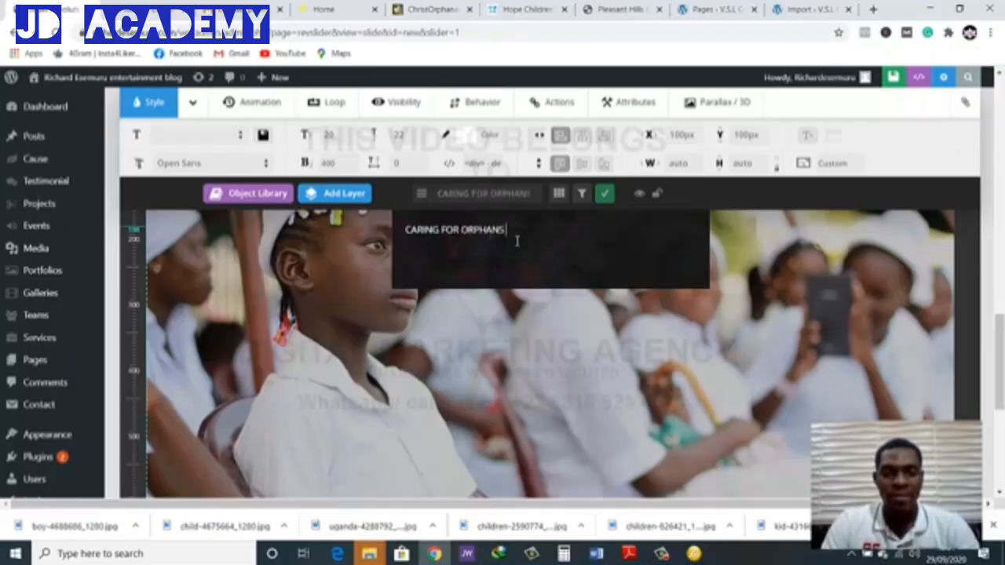
left_click_drag(518, 236, 406, 229)
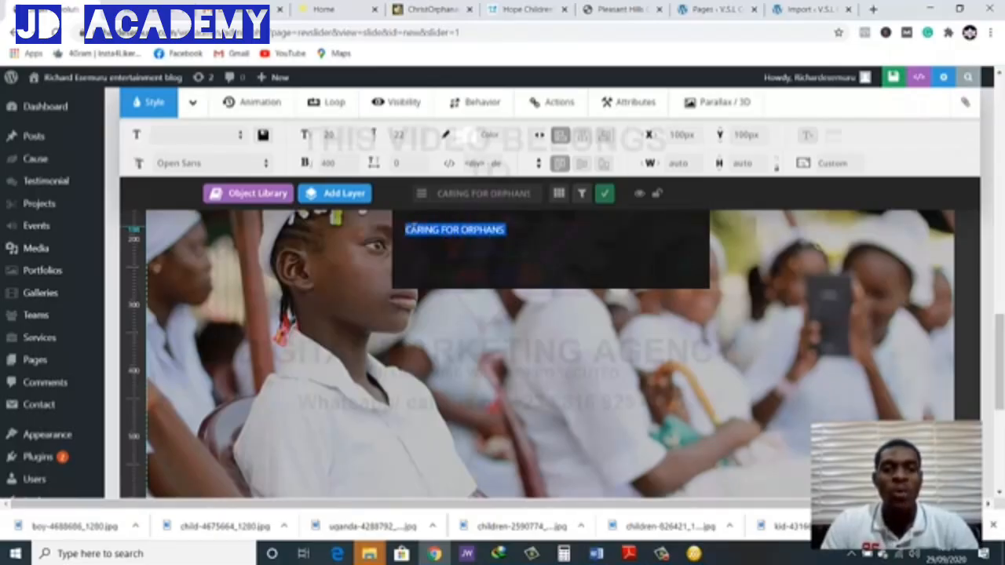
left_click(415, 227)
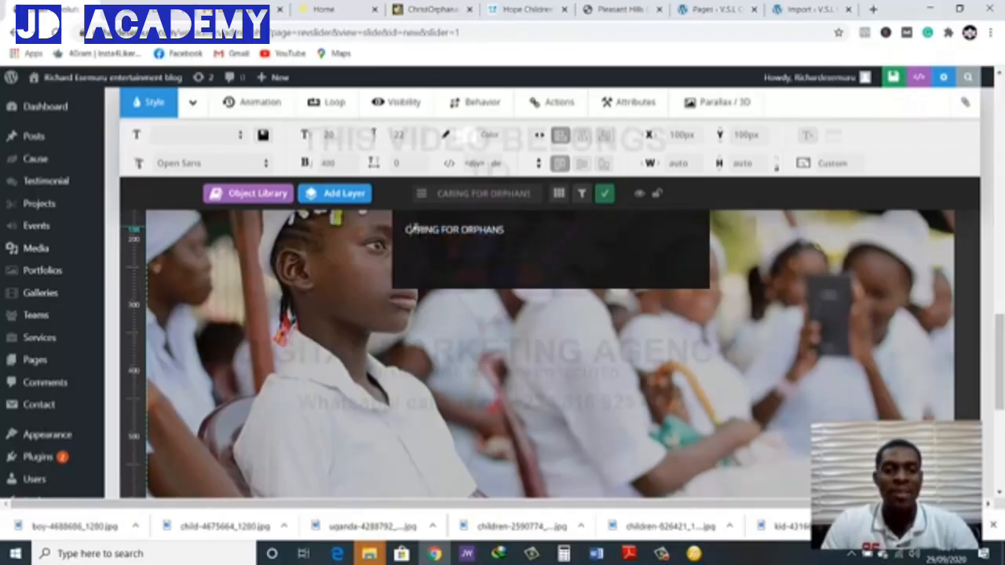
left_click(349, 336)
Move the "CARING FOR ORPHANS" layer to the right of the girl, at about X 740 px, Y 291 px
scroll(330, 353, "up", 1)
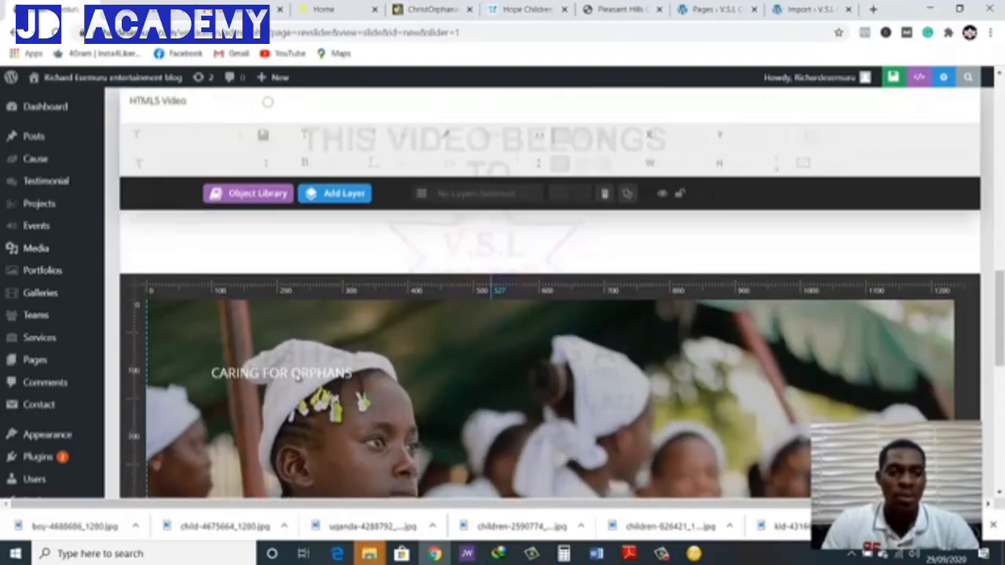
scroll(314, 365, "down", 2)
scroll(314, 314, "up", 1)
left_click(284, 243)
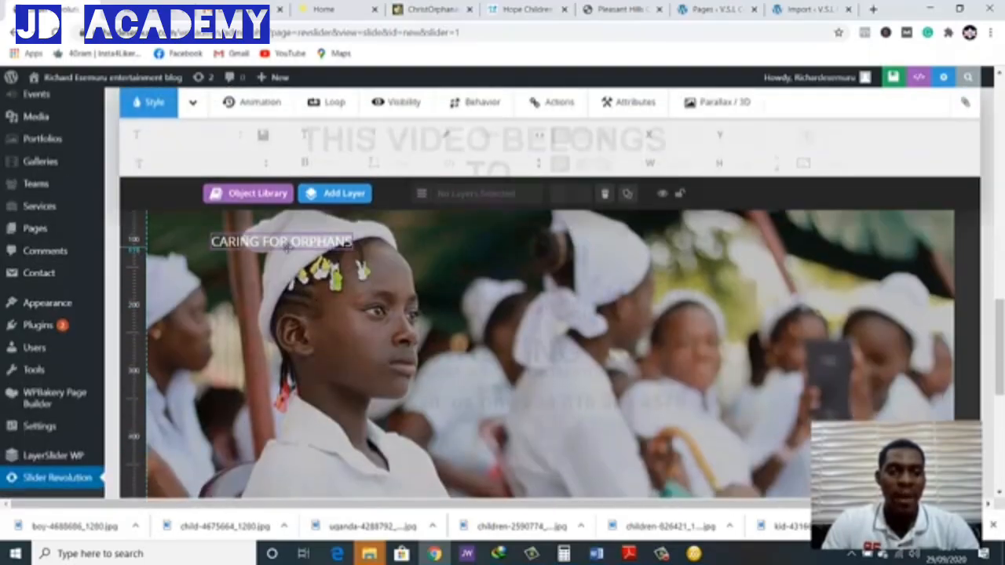
left_click_drag(303, 256, 701, 367)
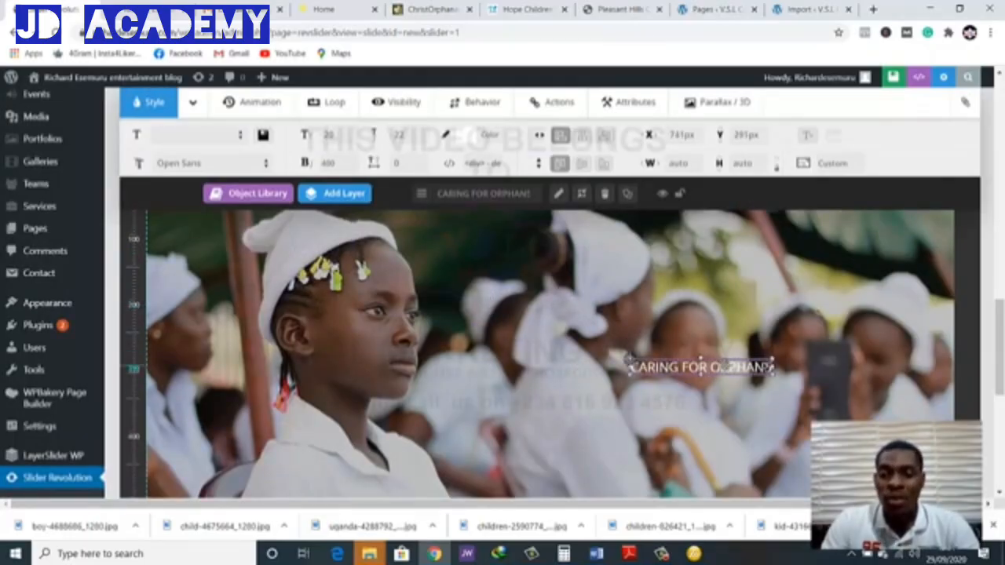
left_click_drag(723, 366, 723, 367)
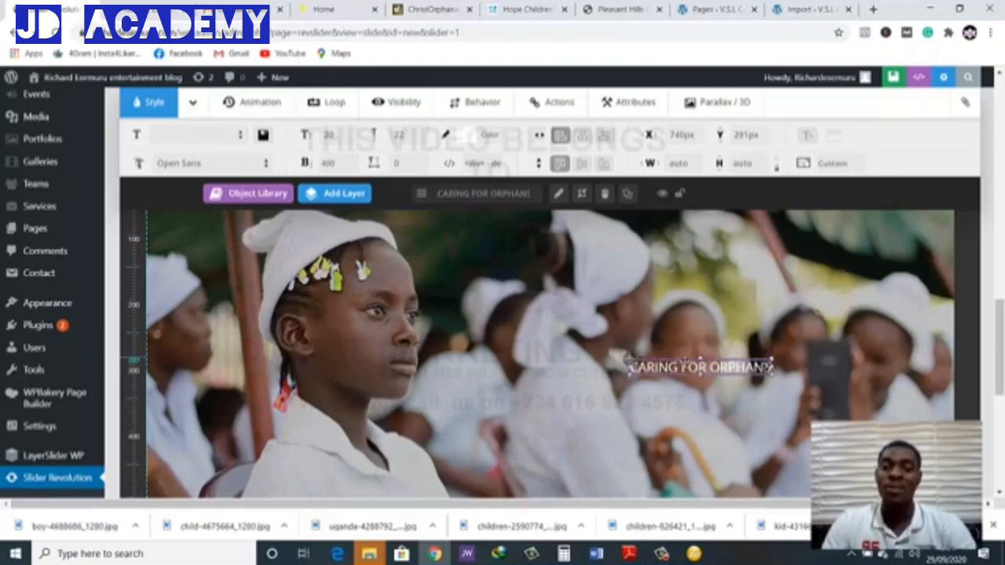
Apply the large_bold_black style to the caption and reposition it at about X 518 px, Y 214 px so it fits
left_click(242, 136)
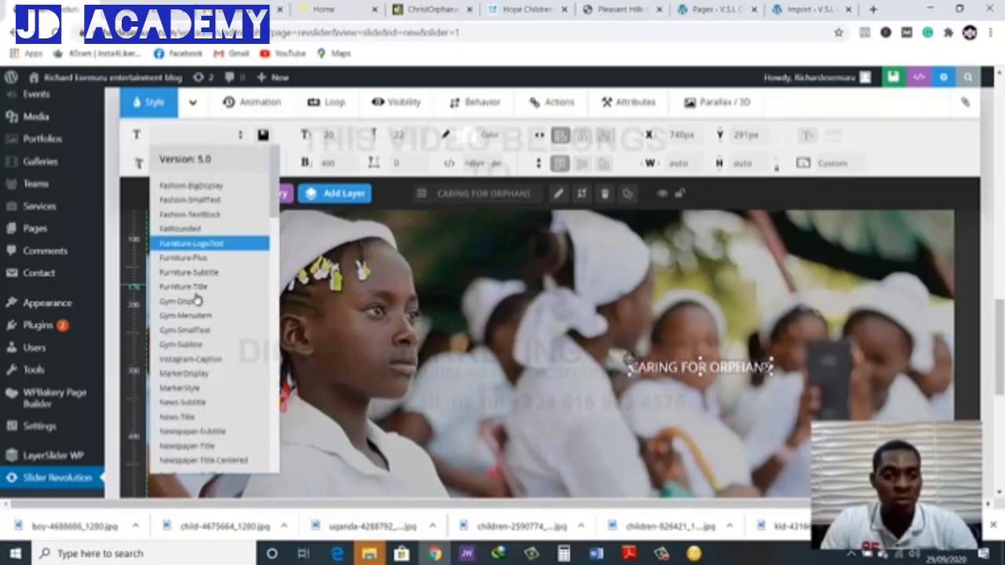
scroll(194, 374, "down", 3)
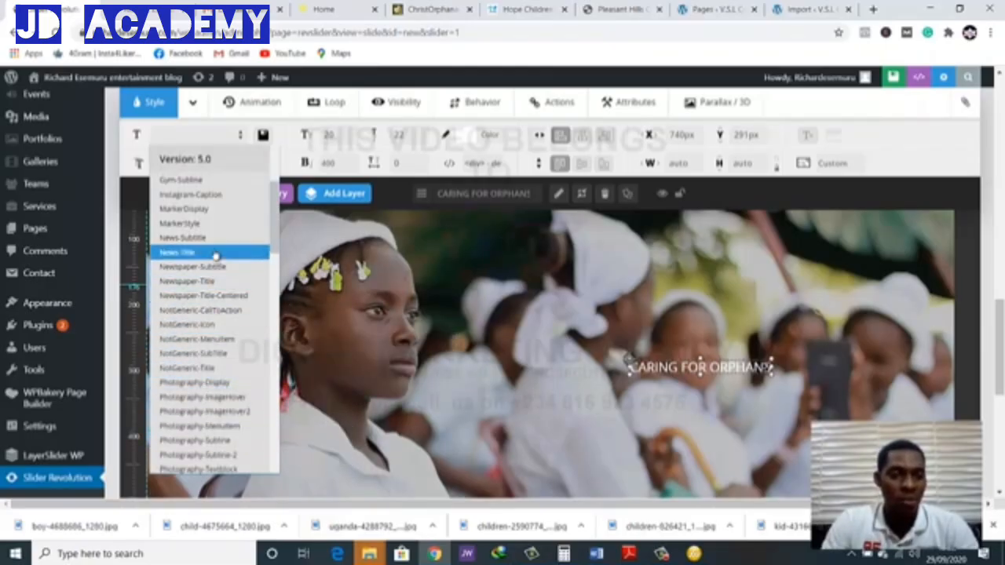
scroll(215, 251, "down", 10)
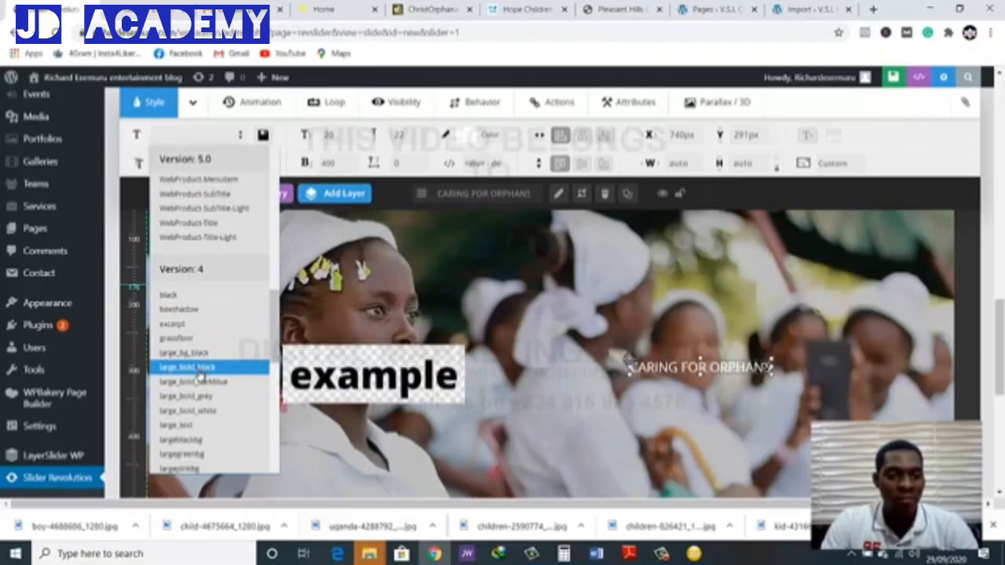
left_click(202, 367)
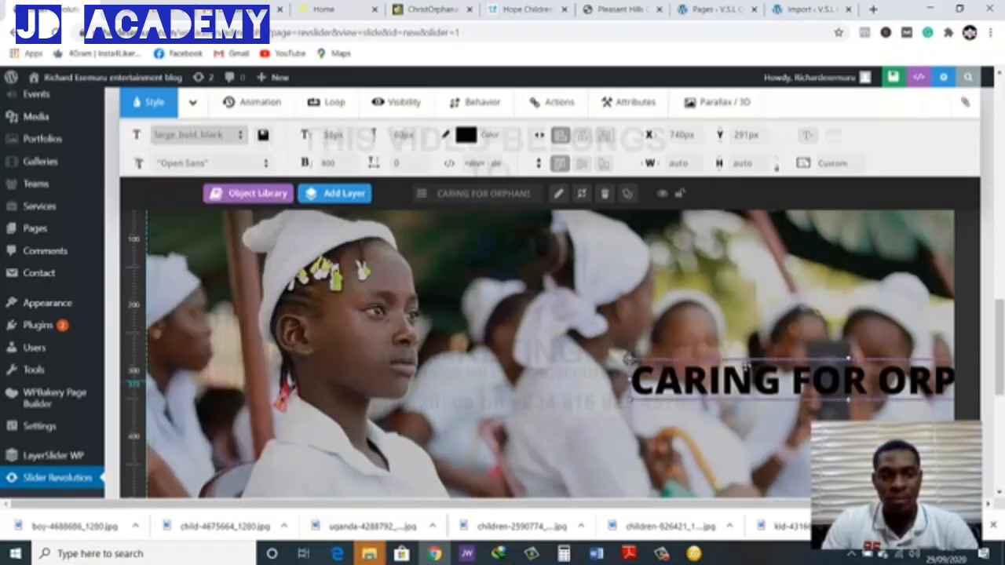
left_click_drag(794, 379, 652, 330)
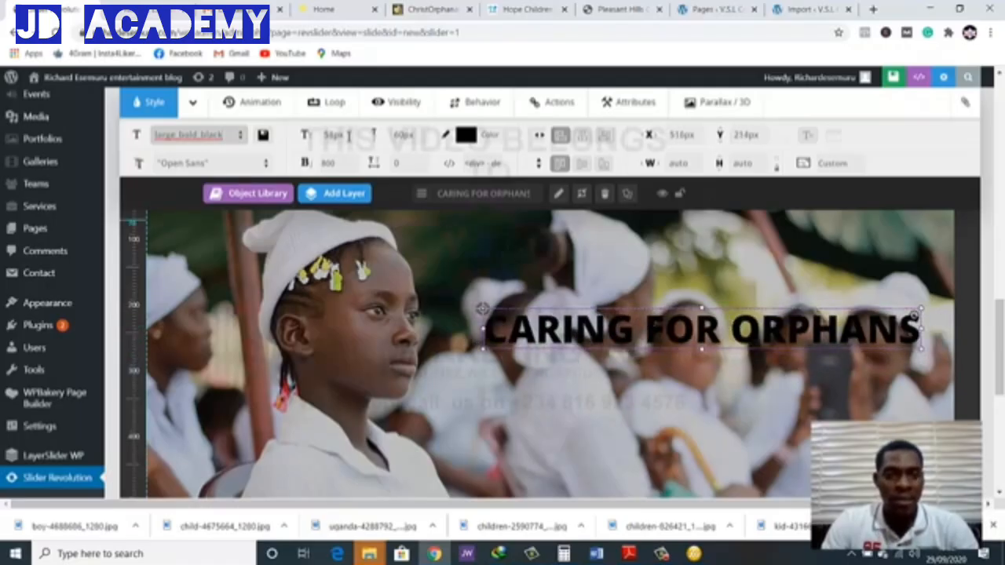
Set the "CARING FOR ORPHANS" caption's font size to 40 px
left_click(334, 134)
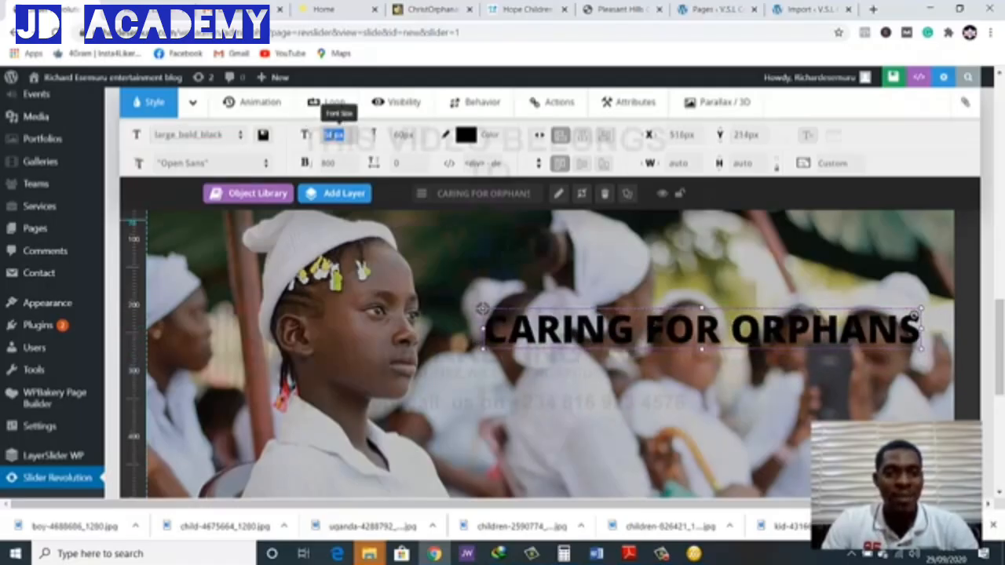
type("40")
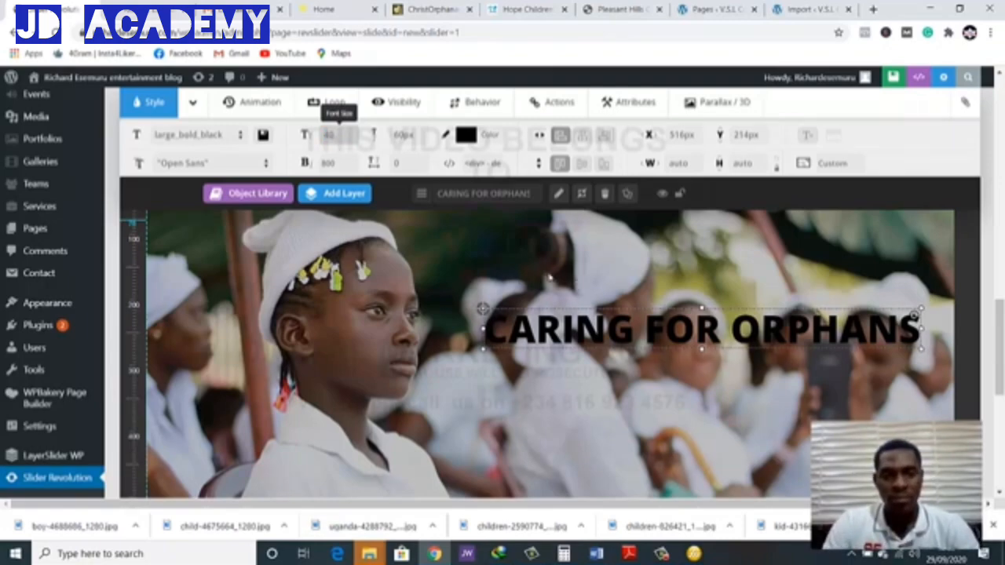
left_click(278, 138)
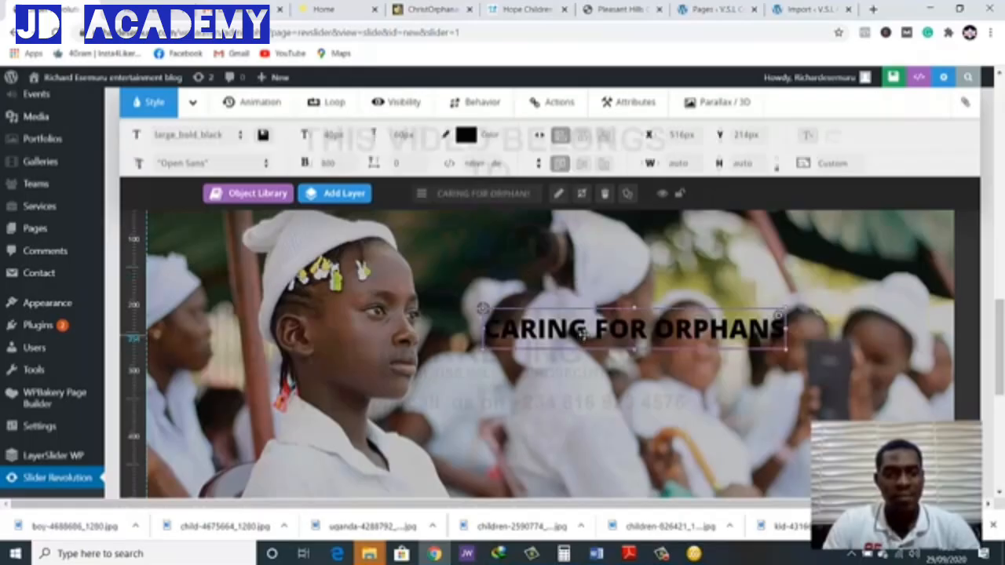
Set the caption's font size to 47 px and move the layer to about X 576 px, Y 245 px
left_click(333, 135)
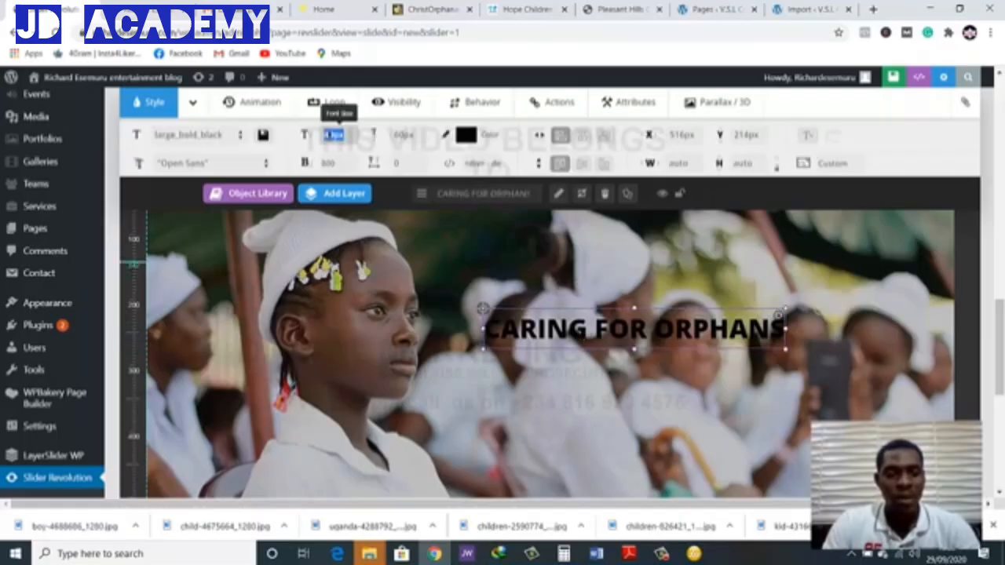
key("BackSpace")
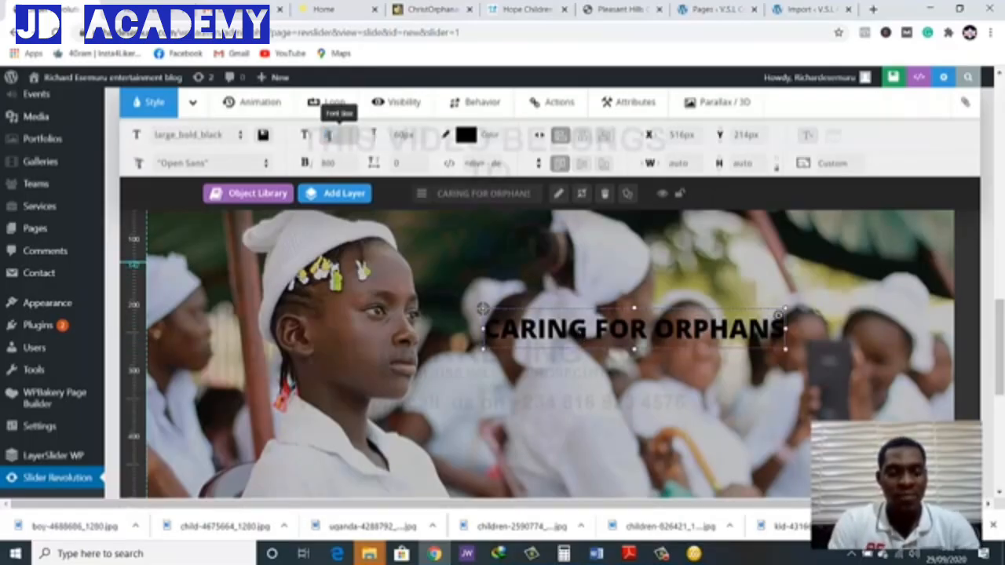
type("42")
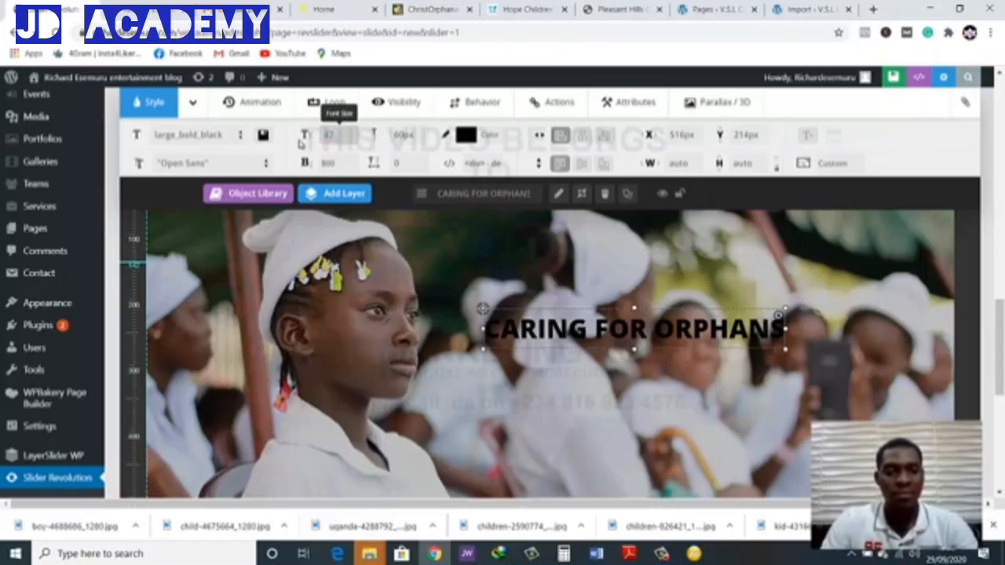
left_click(631, 287)
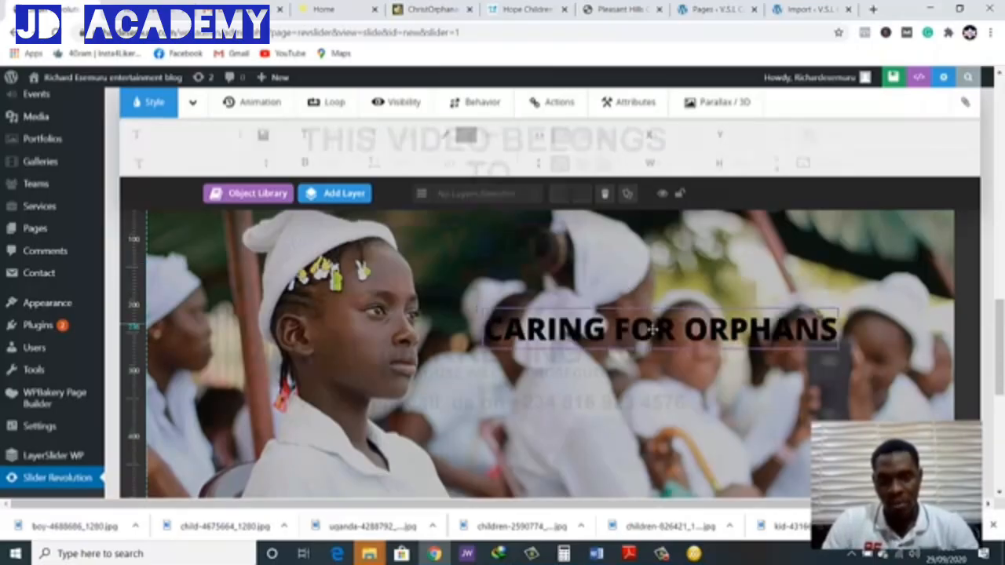
left_click_drag(664, 334, 687, 351)
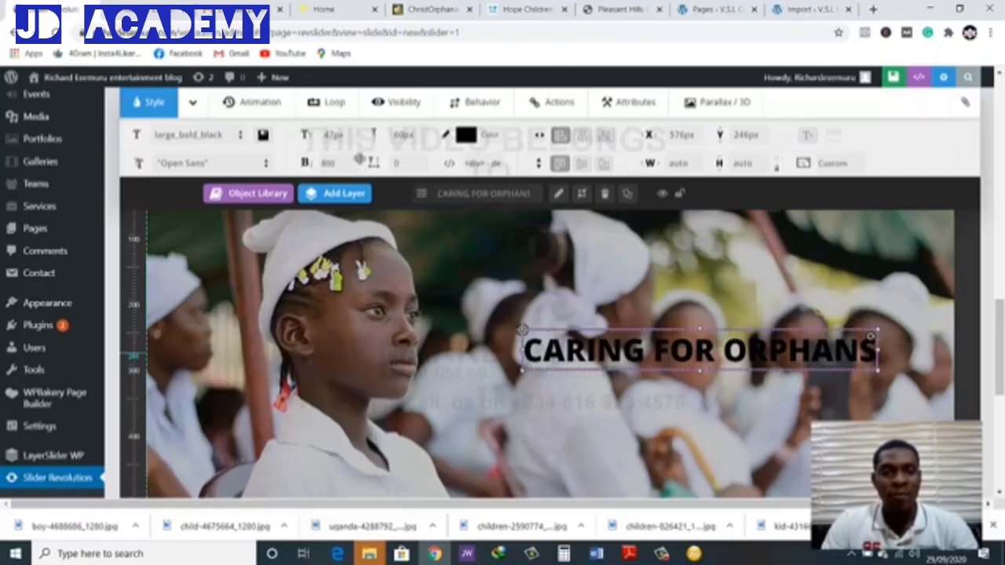
Set the "CARING FOR ORPHANS" caption's font weight to 700 after trying lighter weights such as 400
left_click(328, 163)
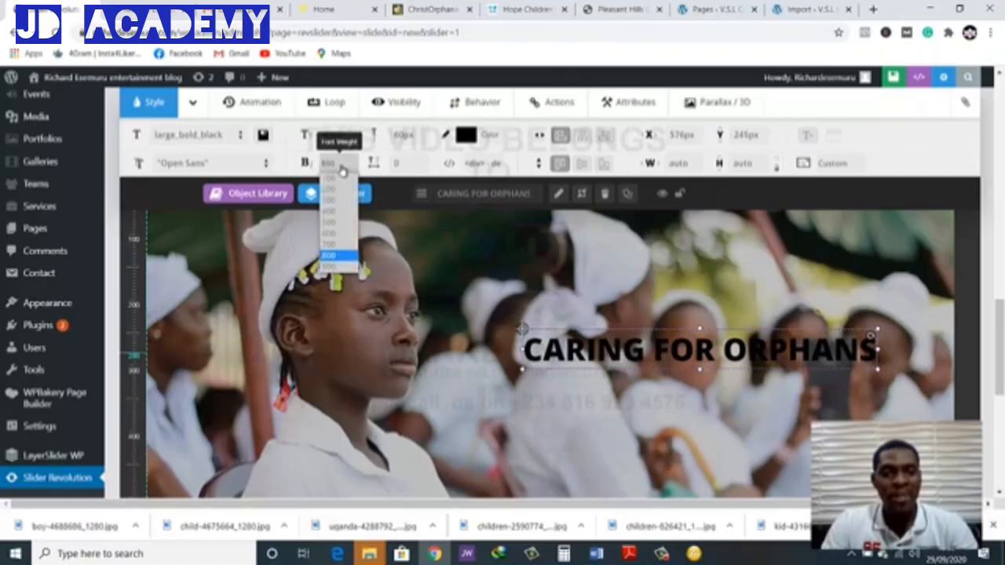
left_click(340, 212)
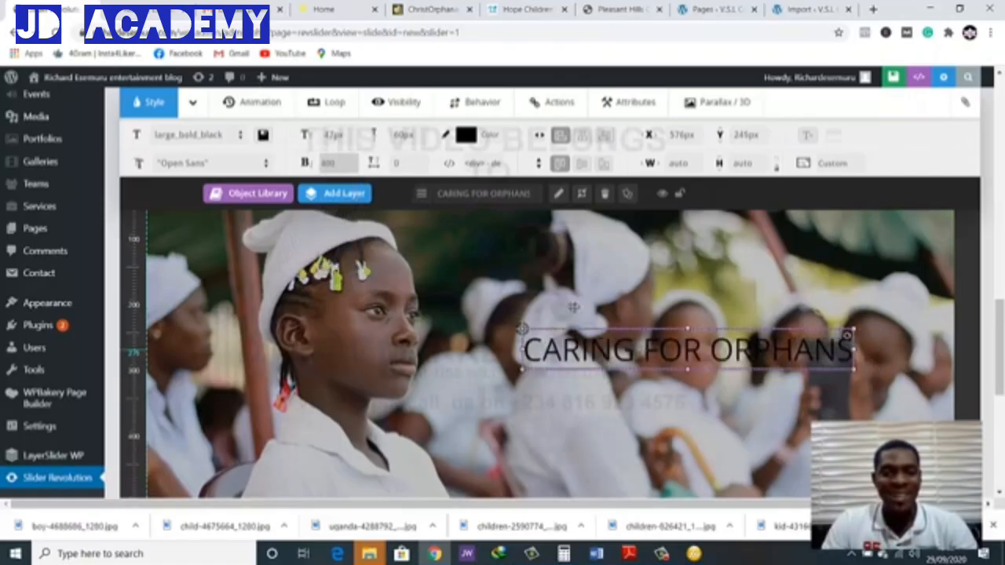
left_click(329, 162)
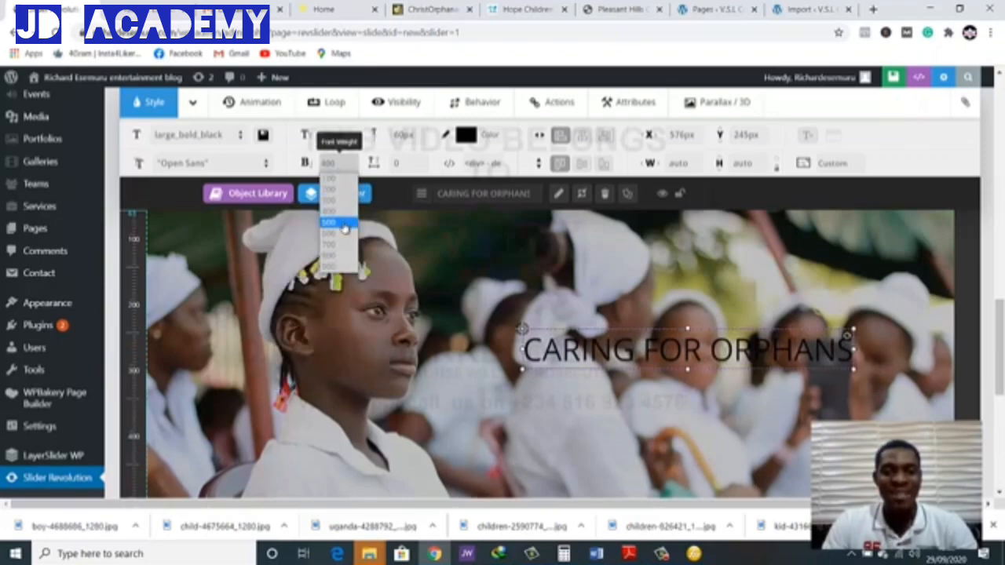
left_click(344, 226)
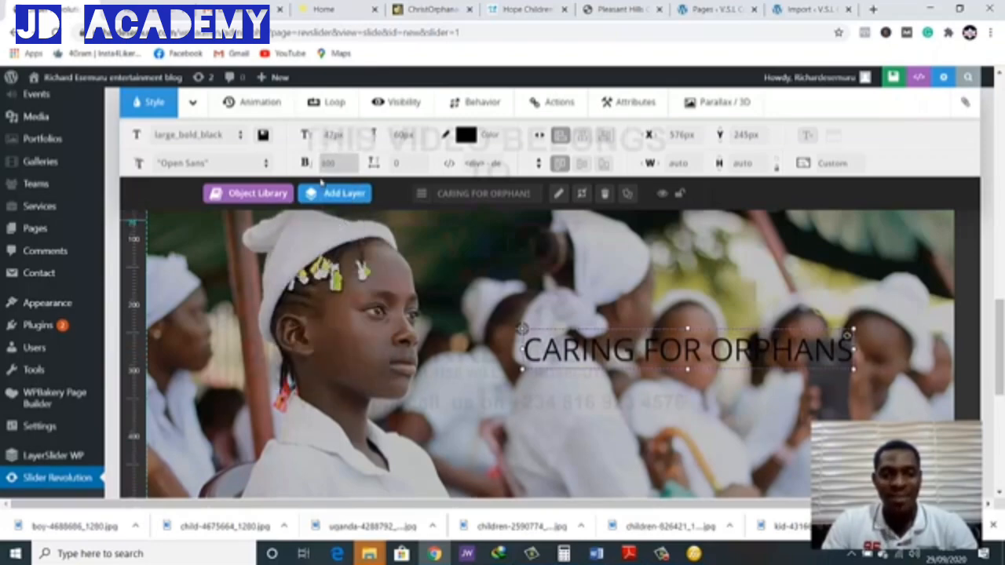
left_click(330, 162)
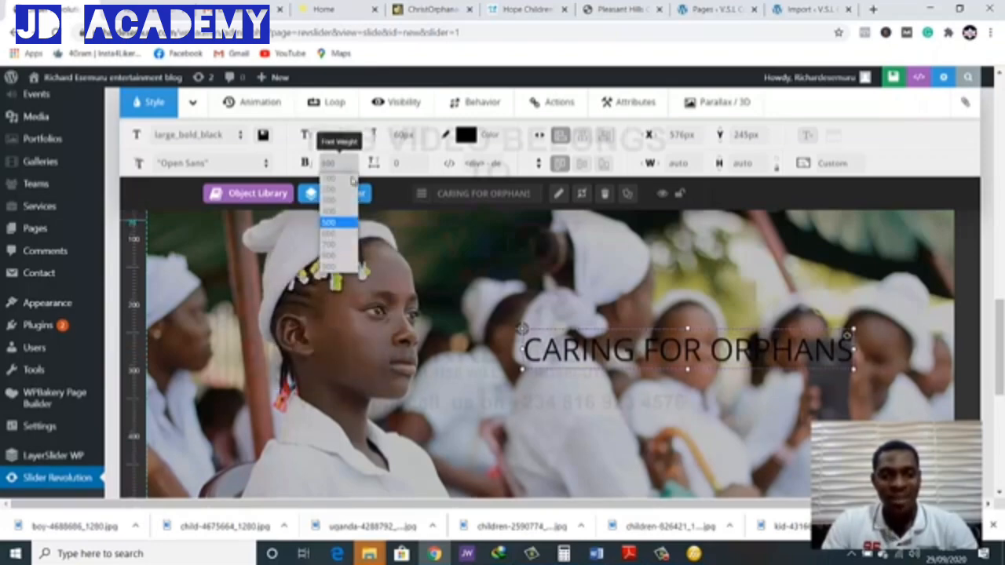
left_click(332, 247)
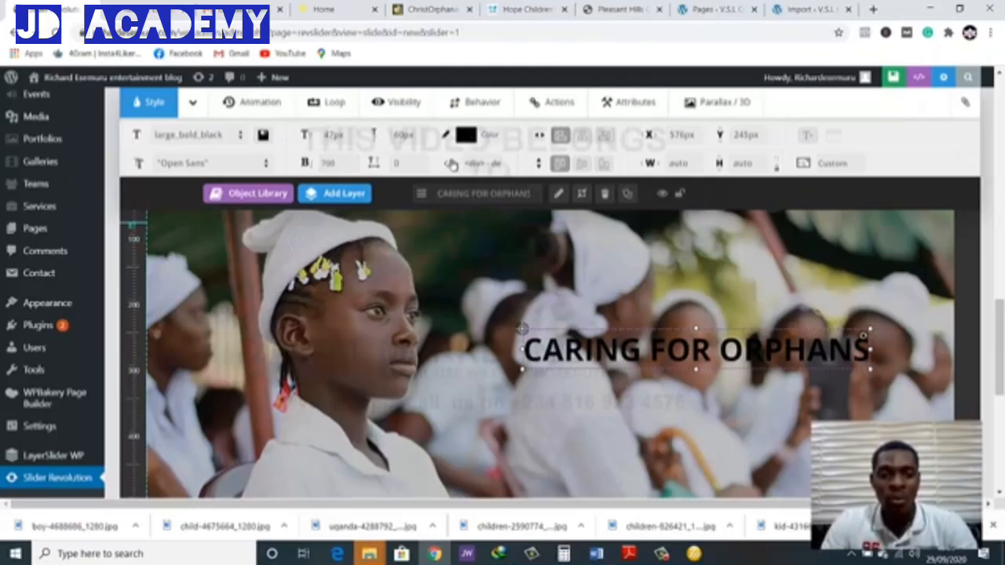
Set the caption's text colour to the white preset and move the layer to about X 583 px, Y 252 px
left_click(466, 134)
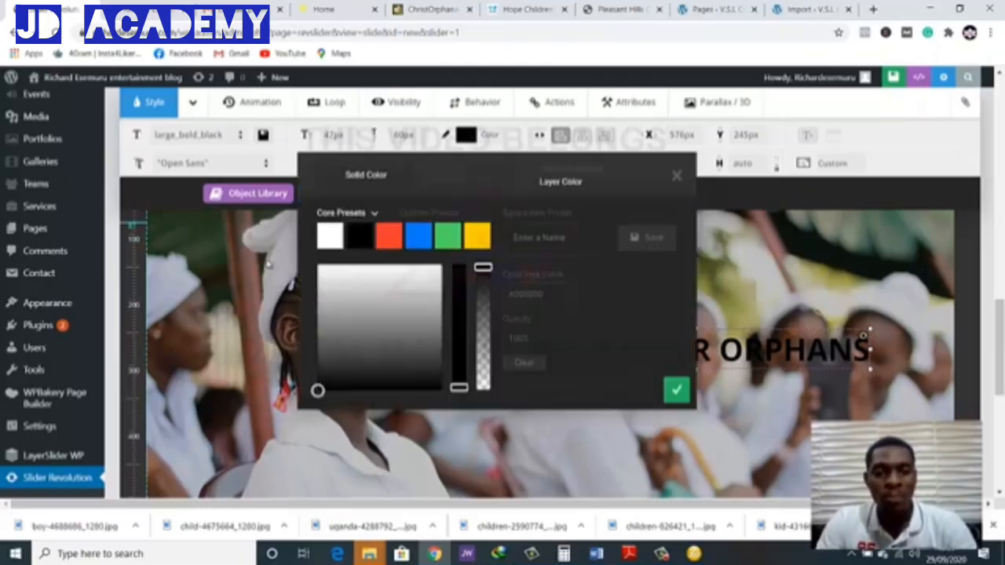
left_click(331, 237)
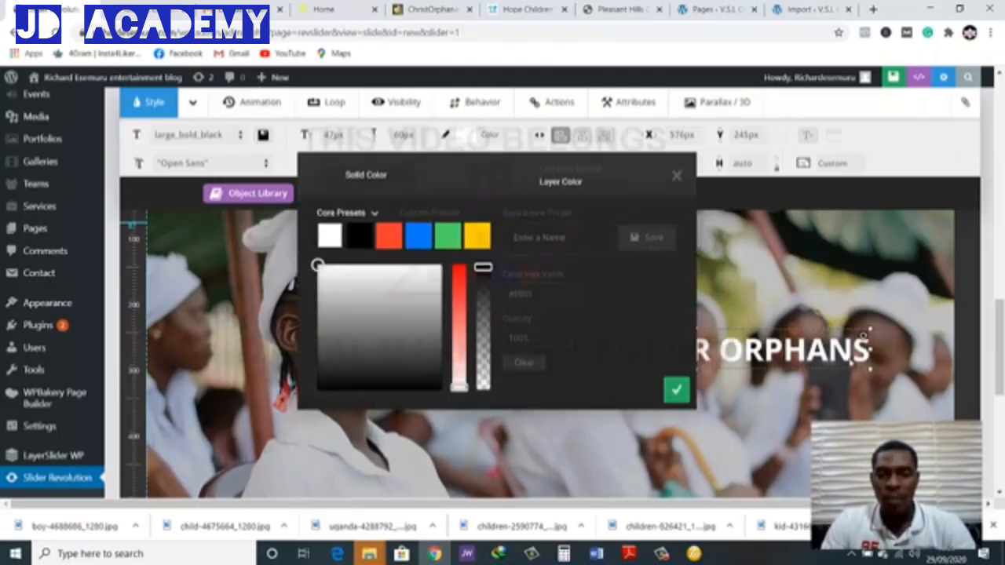
left_click(829, 386)
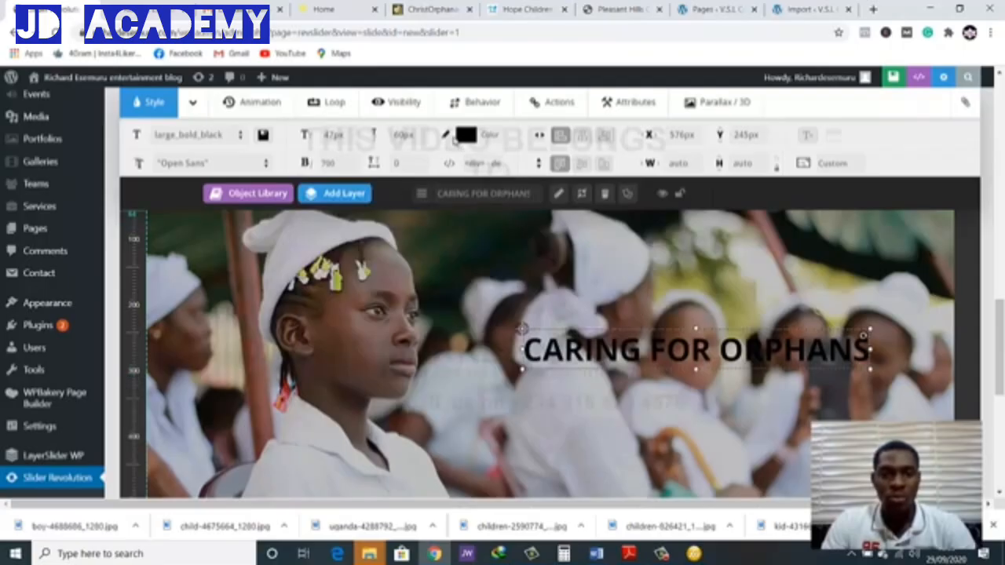
left_click(465, 135)
left_click(326, 240)
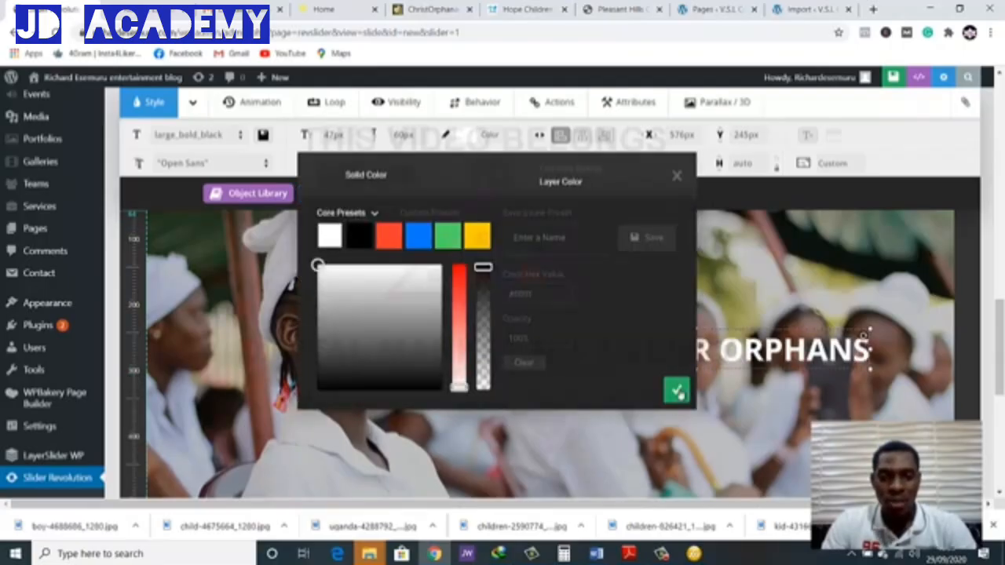
left_click(677, 390)
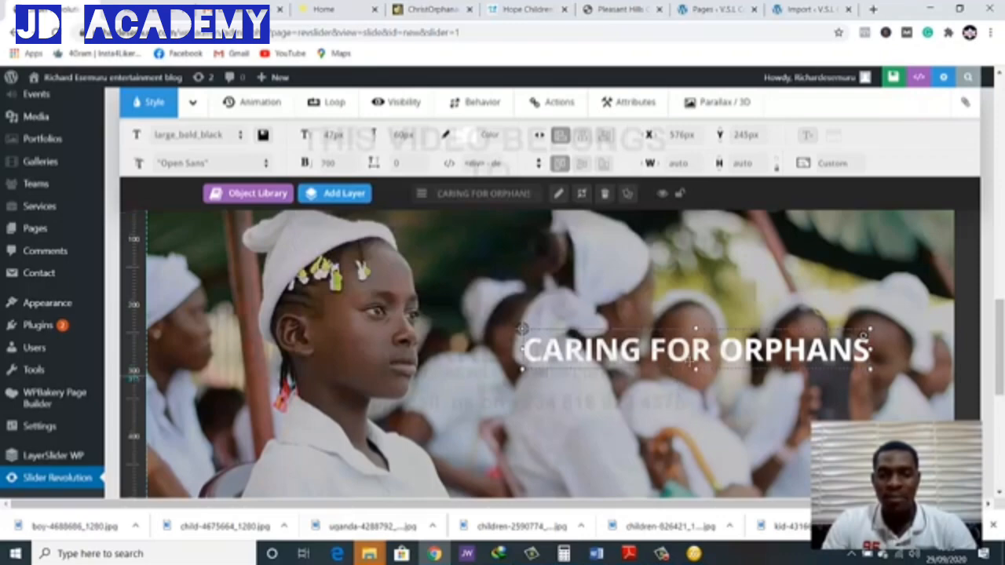
mouse_move(694, 350)
left_mouse_down()
mouse_move(700, 377)
mouse_move(696, 355)
left_mouse_up()
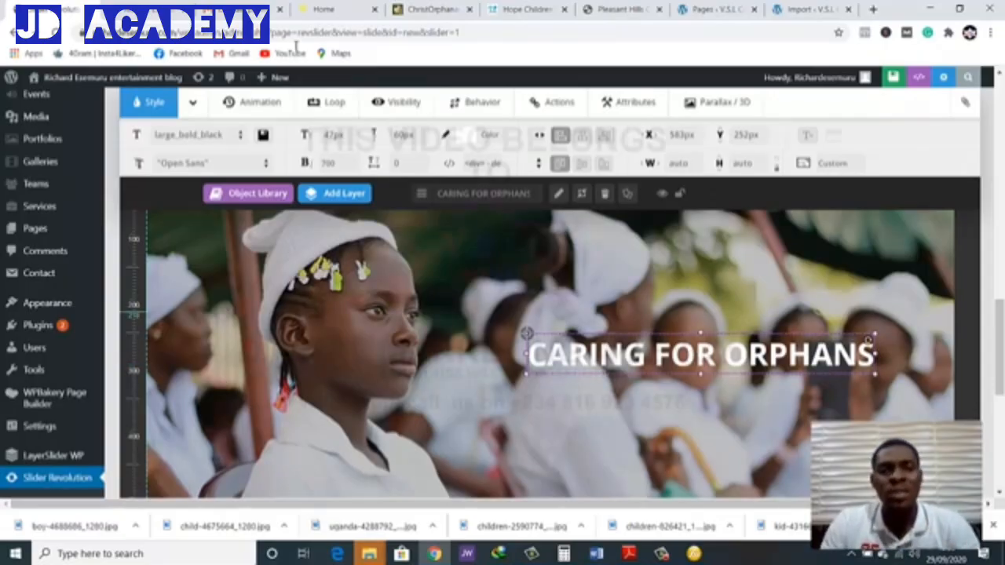
Review the caption layout on the reference Home page's slider, going forward and back through its slides, and return to the slide editor
left_click(322, 9)
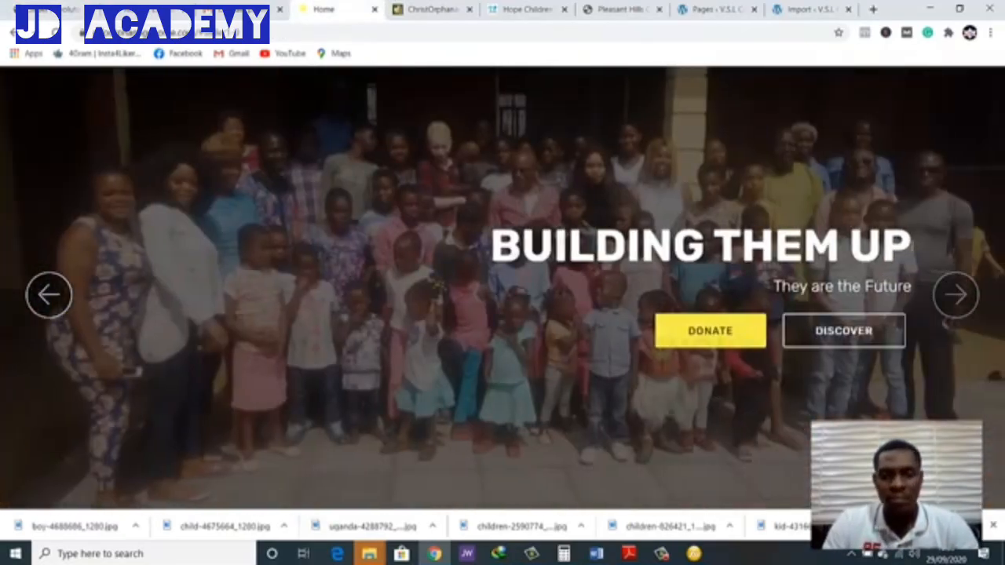
left_click(955, 294)
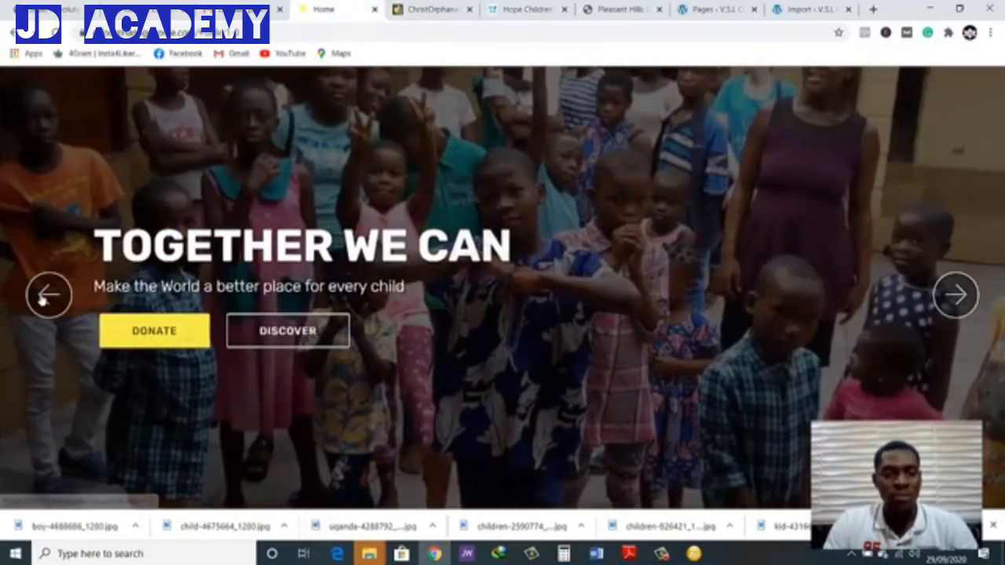
left_click(43, 297)
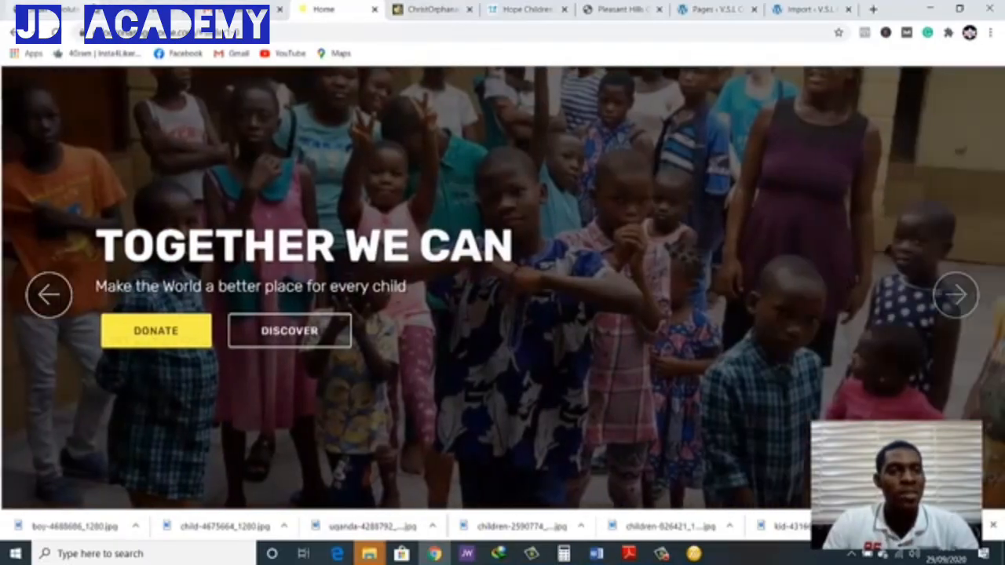
left_click(77, 7)
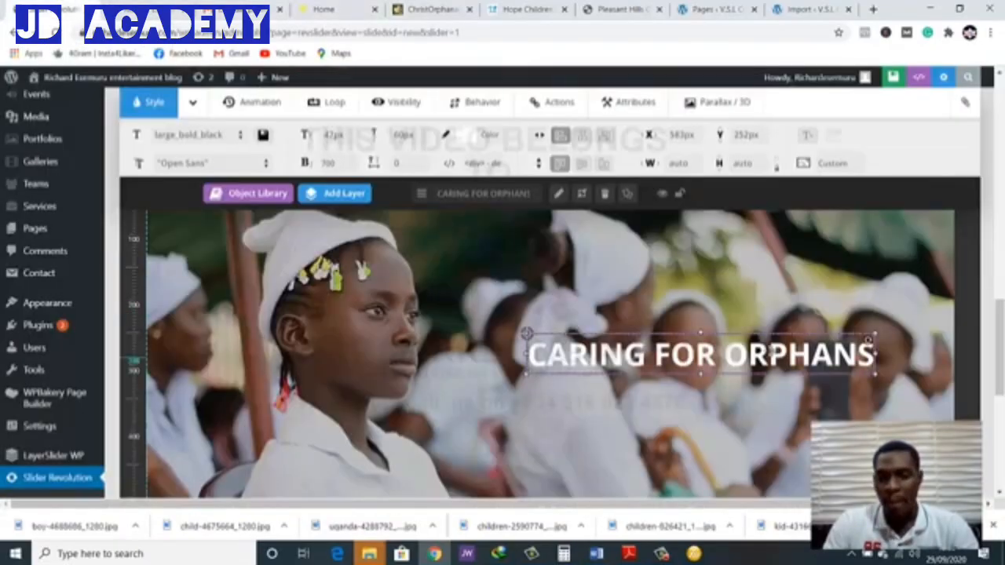
Add a text layer to the slide with the text "THEY ALL DESERVE HOMES"
mouse_move(345, 195)
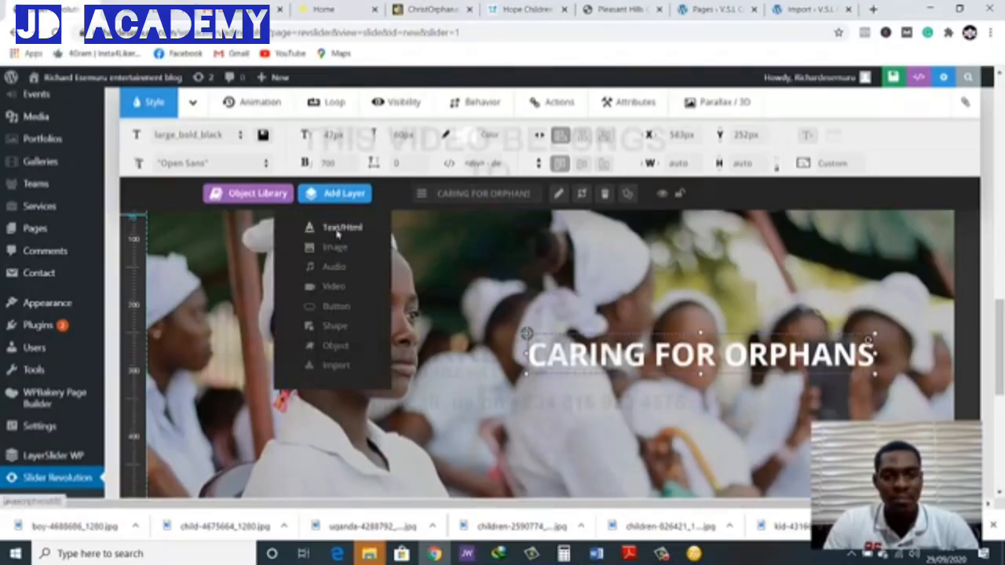
left_click(339, 229)
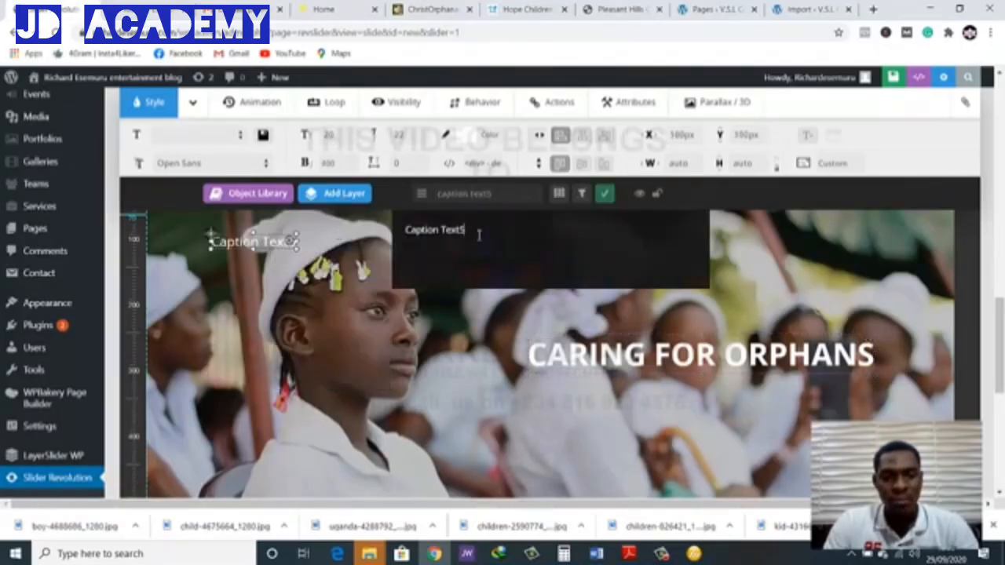
left_click_drag(478, 234, 393, 233)
type("TH")
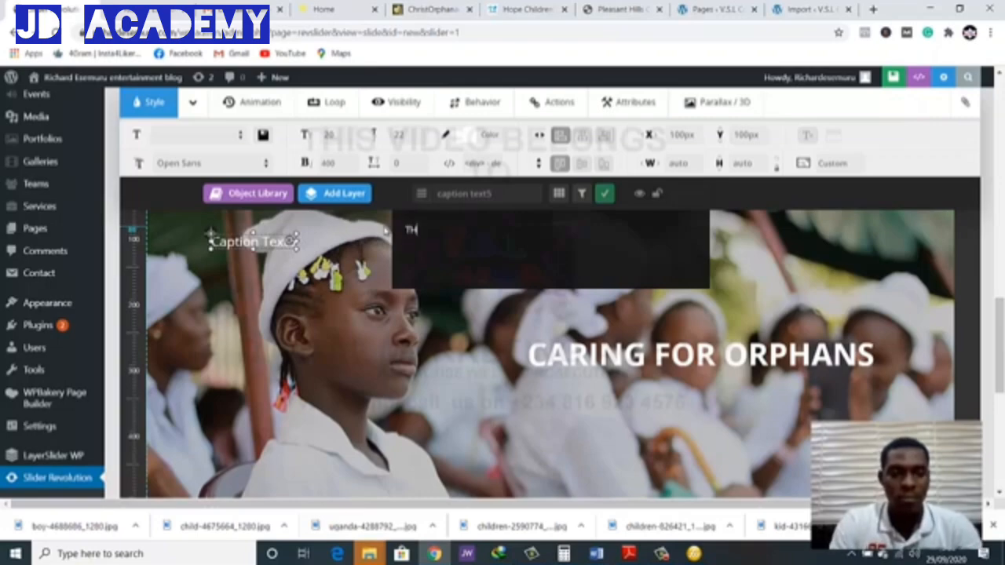
type("EY A")
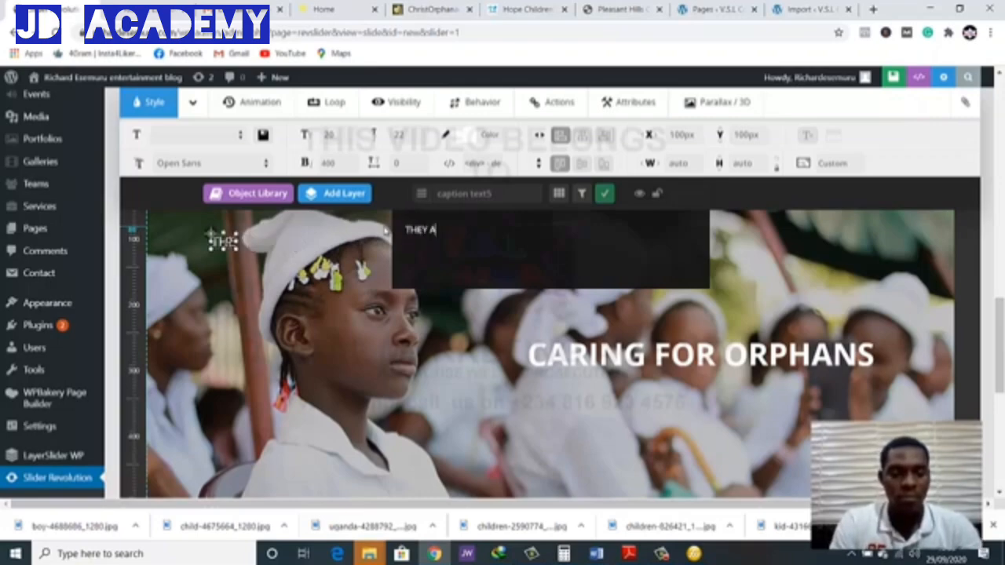
type("LL DESERV")
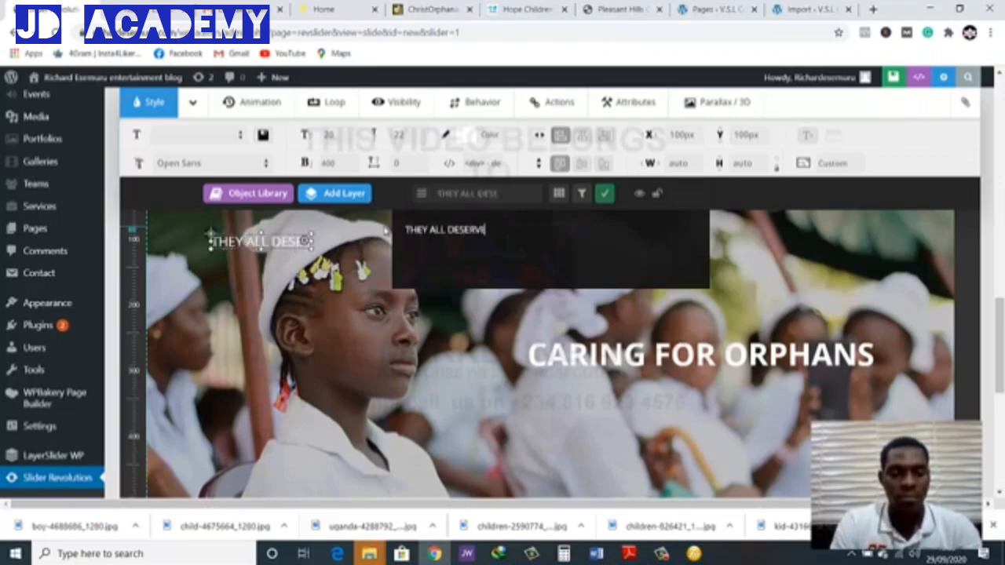
type("E HOMES")
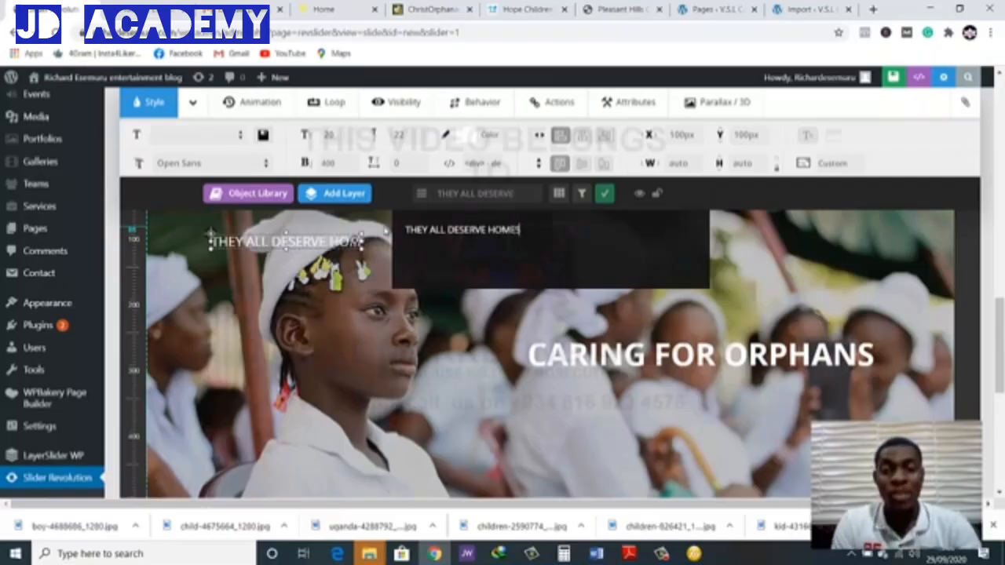
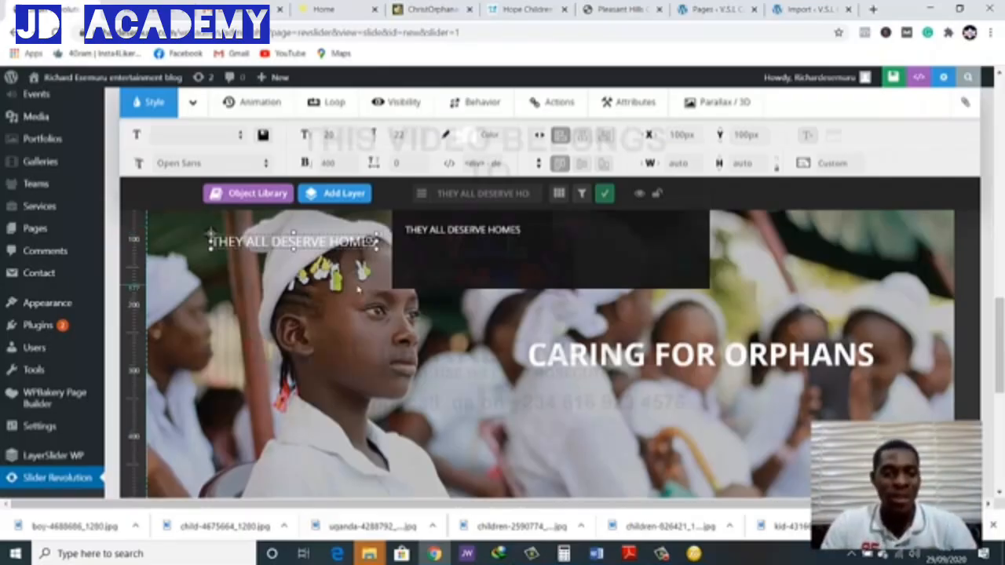
Move the "THEY ALL DESERVE HOMES" text layer just below the "CARING FOR ORPHANS" caption, at about X 744 px, Y 322 px
left_click(431, 219)
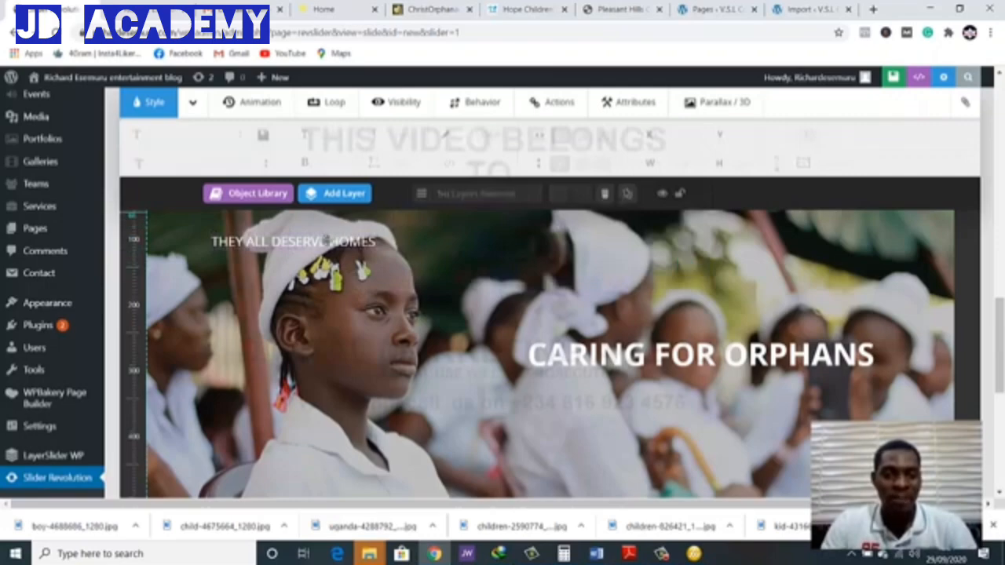
left_click(313, 247)
left_click_drag(312, 247, 726, 387)
Change the subtitle layer's text to title case, "They All Deserve Homes"
double_click(727, 387)
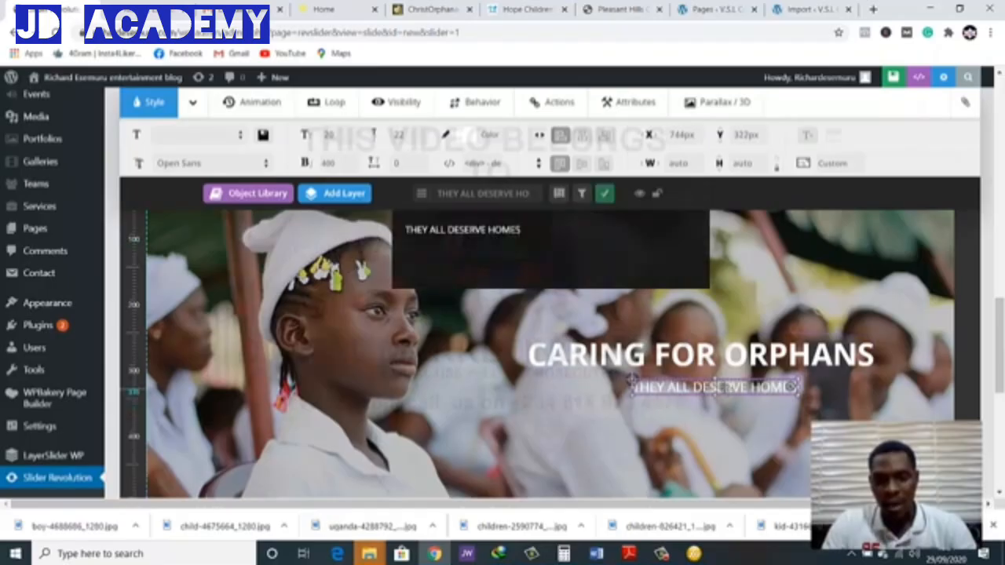
left_click_drag(521, 231, 396, 232)
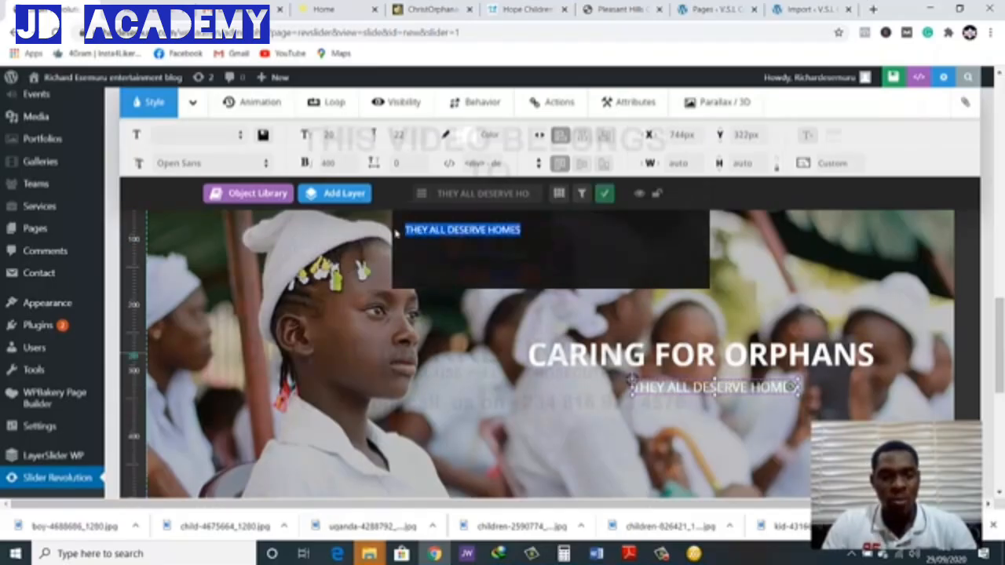
key("BackSpace")
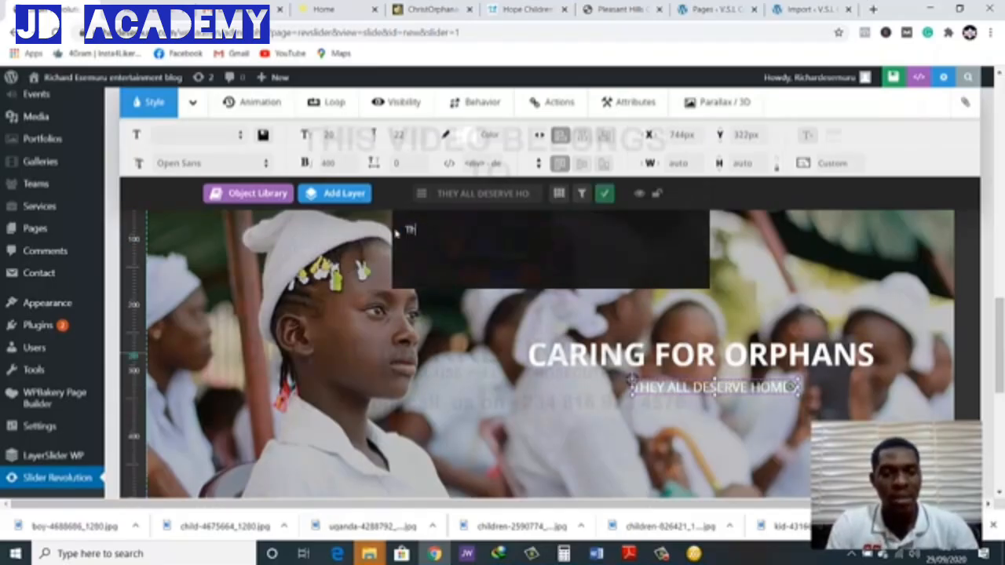
type("They")
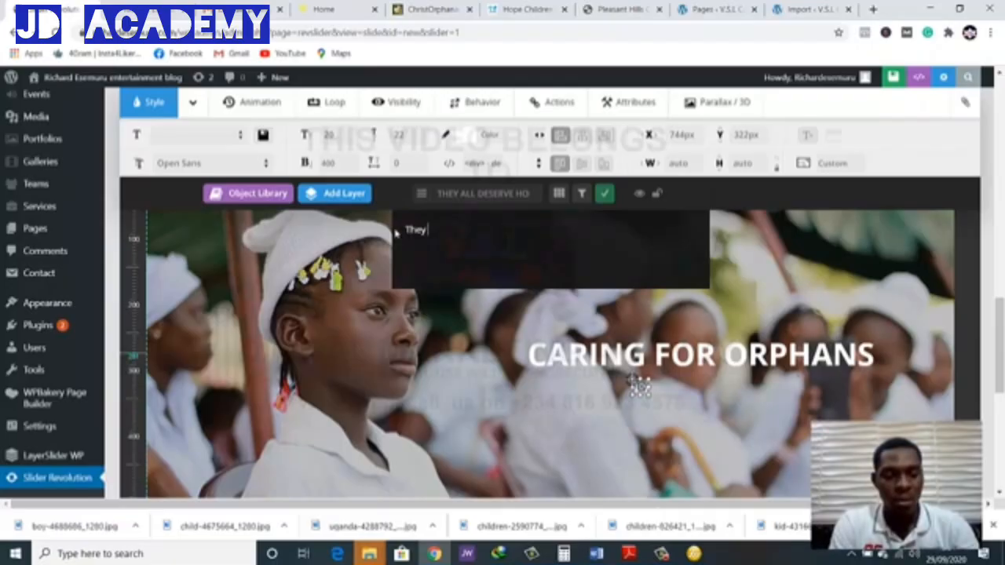
type(" All Deser")
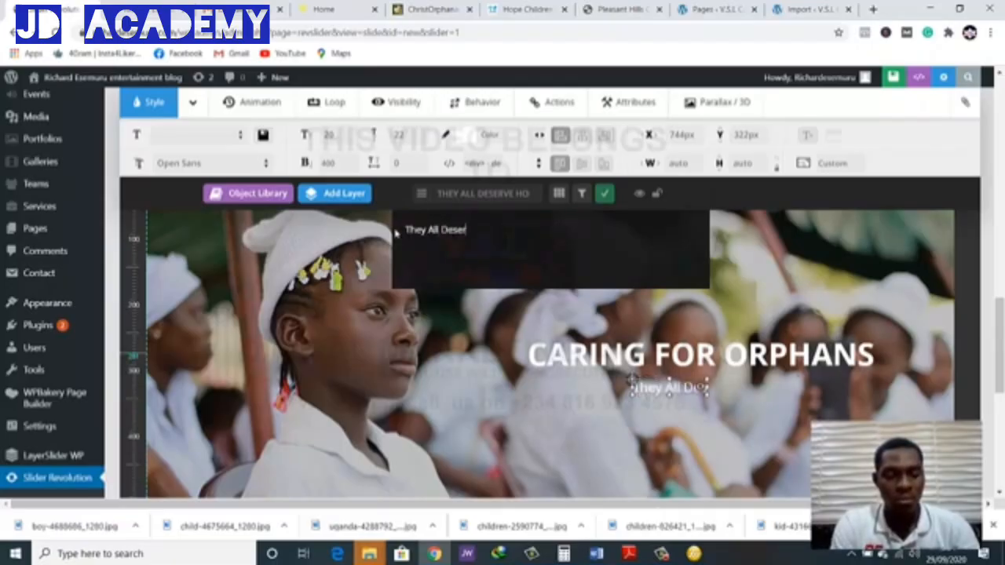
type("ve Ho")
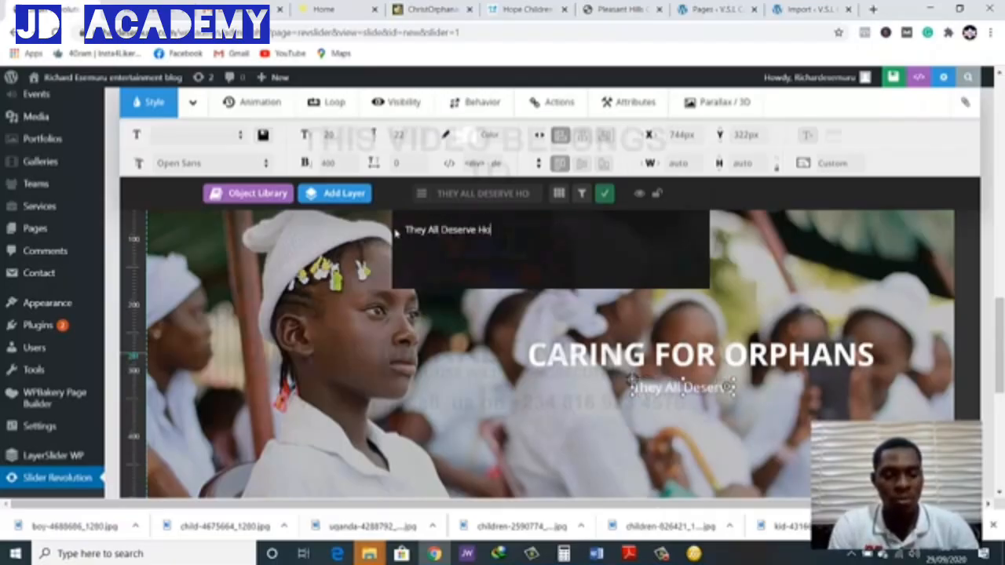
type("mes")
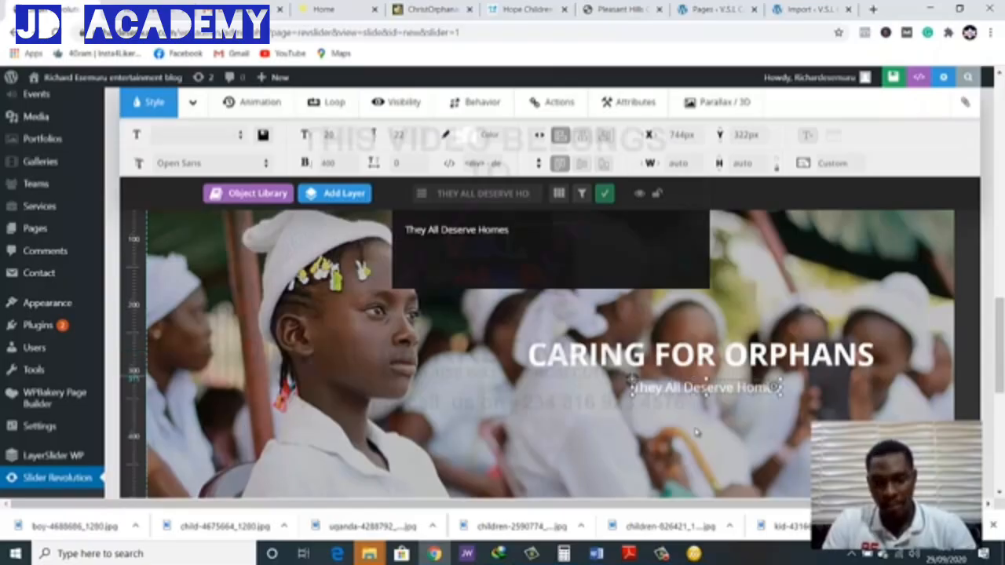
left_click(693, 433)
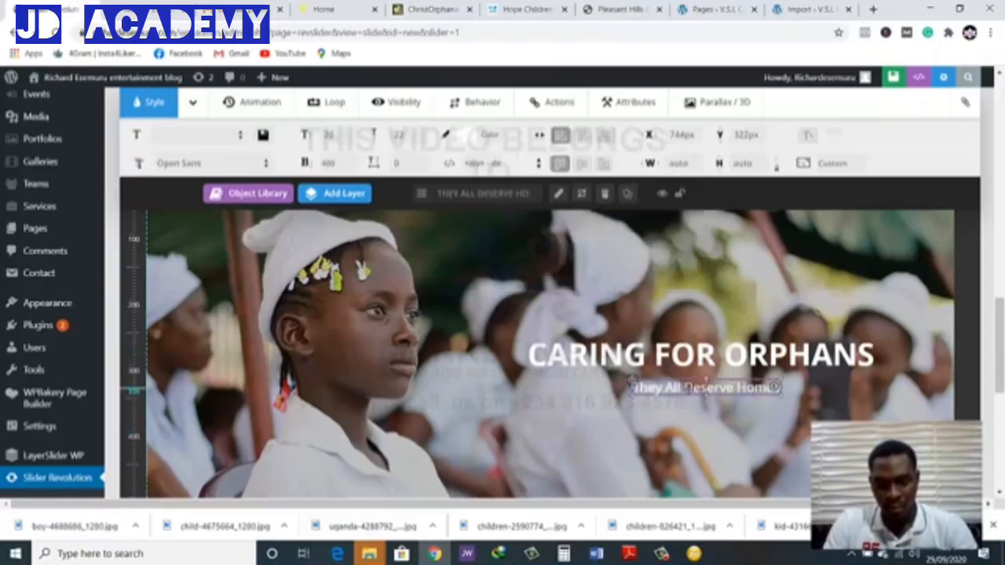
Nudge the "They All Deserve Homes" layer to about X 738 px, Y 321 px and set its font size to 30 px
left_click_drag(686, 388, 682, 387)
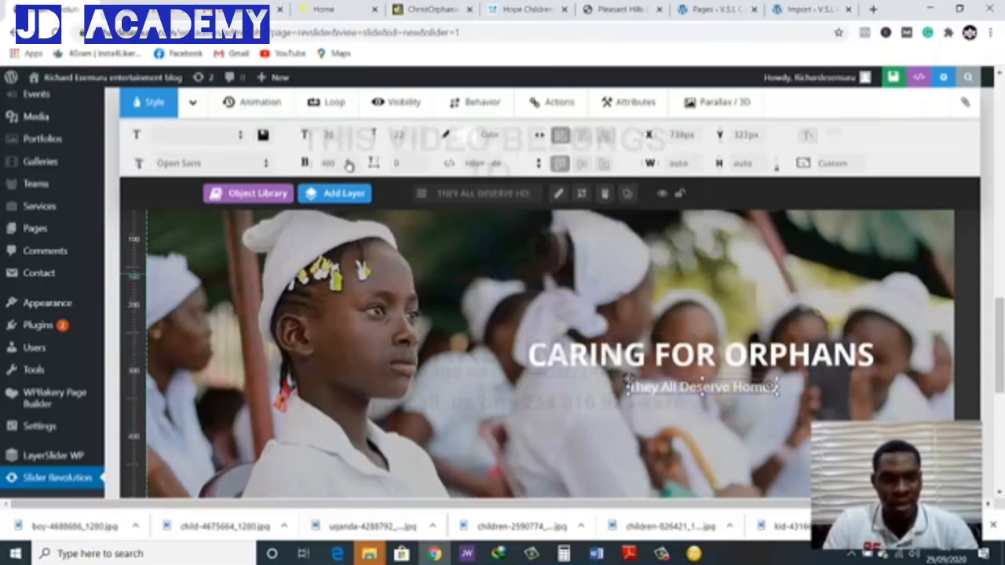
left_click(331, 135)
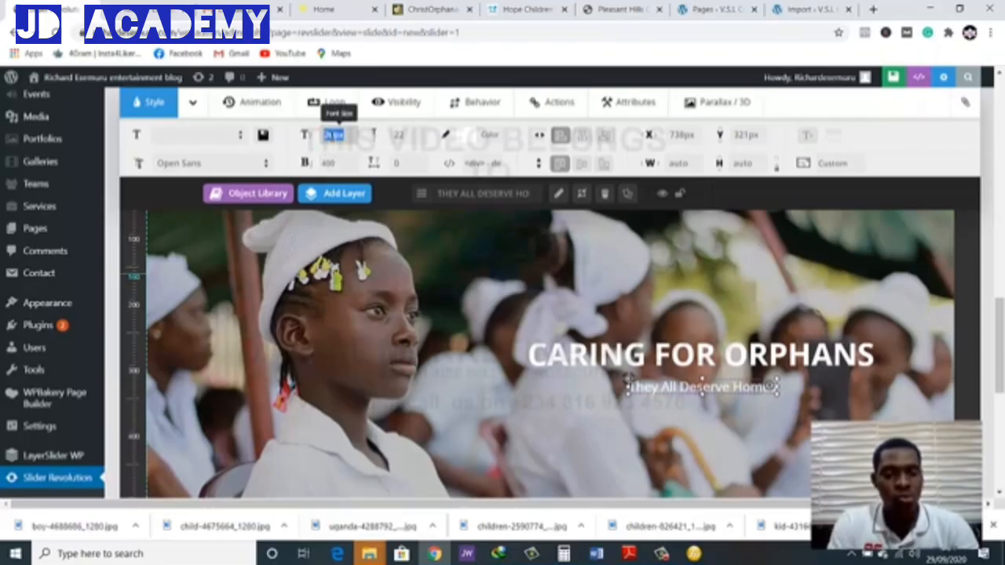
key("BackSpace")
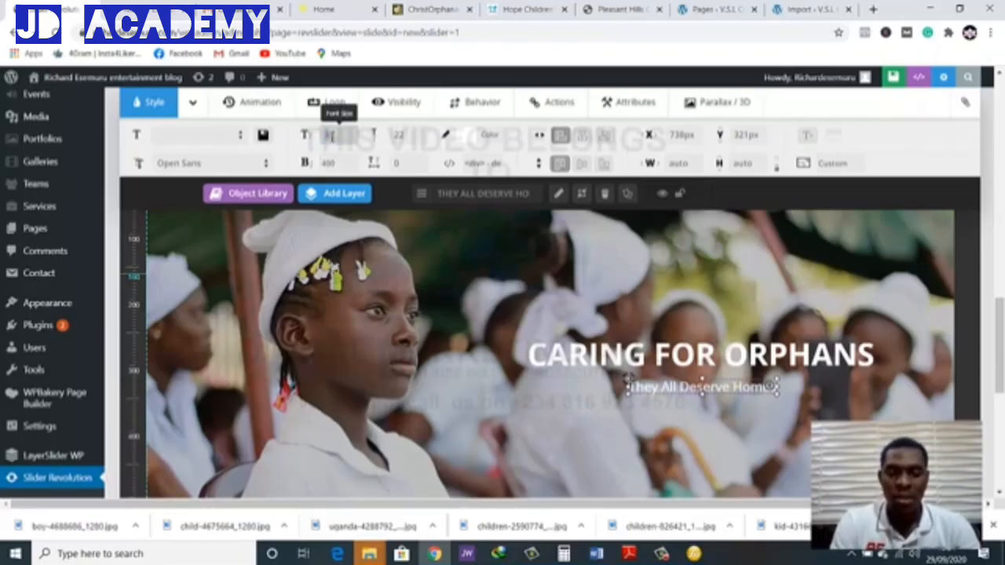
type("30")
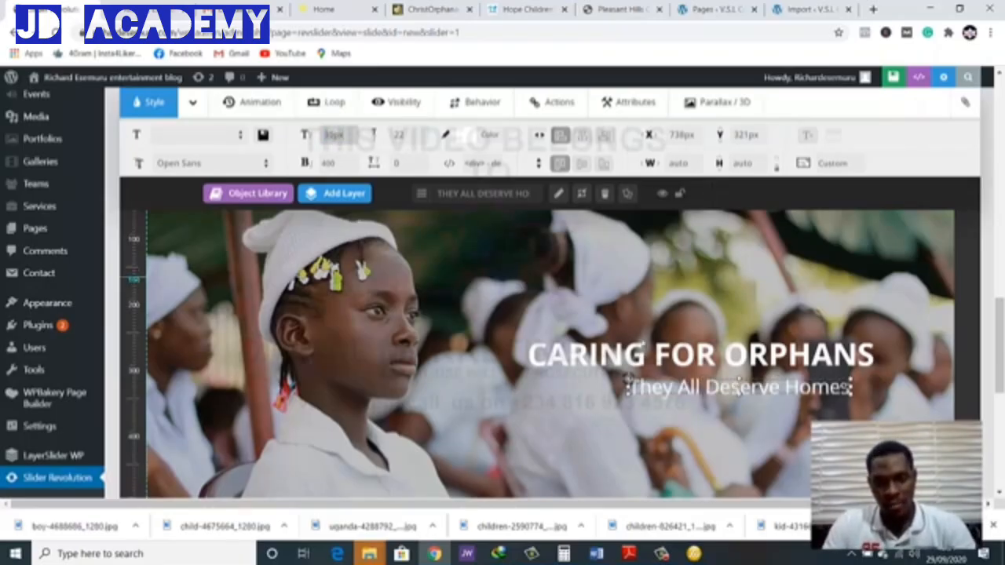
Centre the "They All Deserve Homes" layer beneath the caption, at about X 690 px, Y 325 px
left_click_drag(628, 381, 600, 382)
left_click_drag(704, 386, 704, 386)
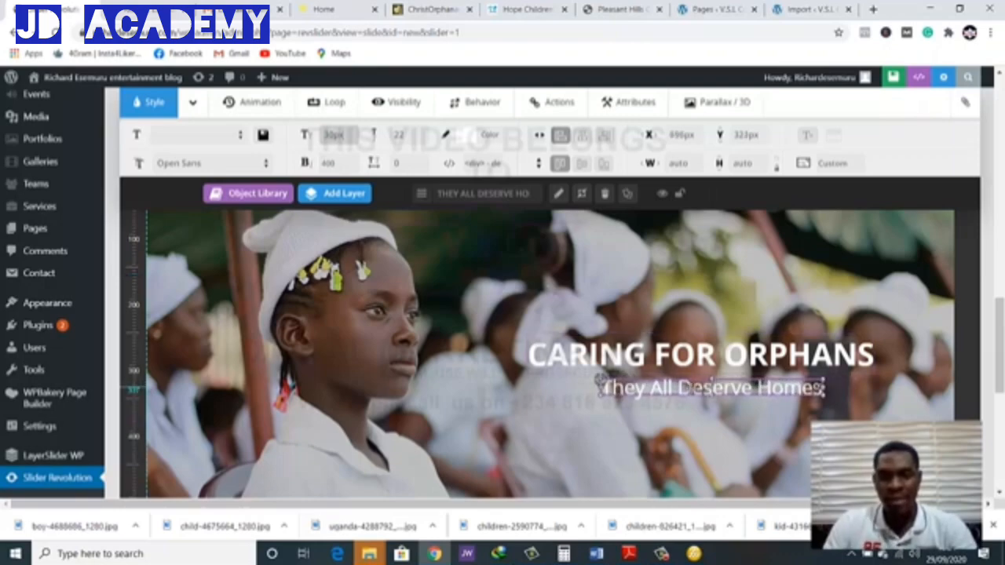
left_click(891, 412)
scroll(891, 413, "down", 1)
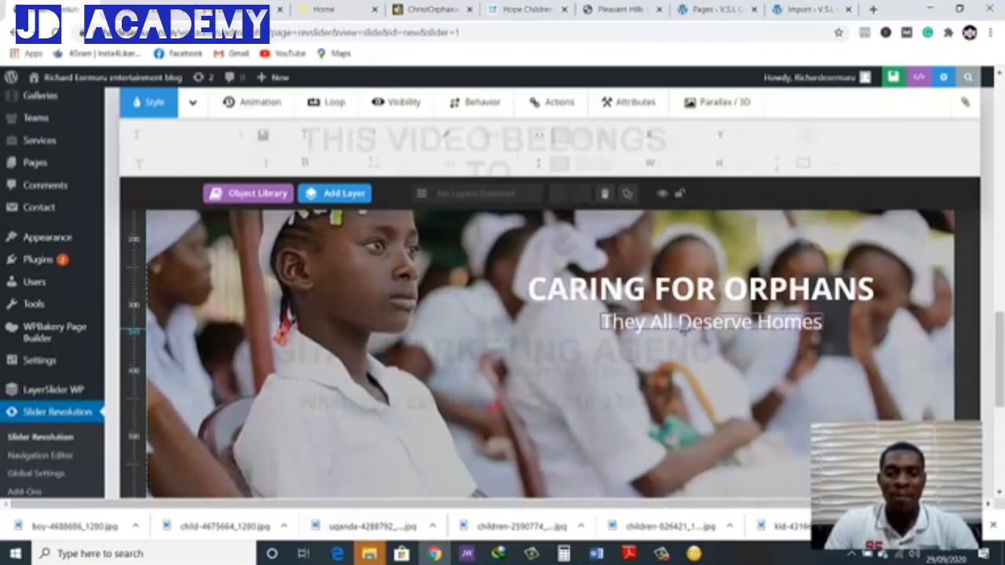
left_click(680, 329)
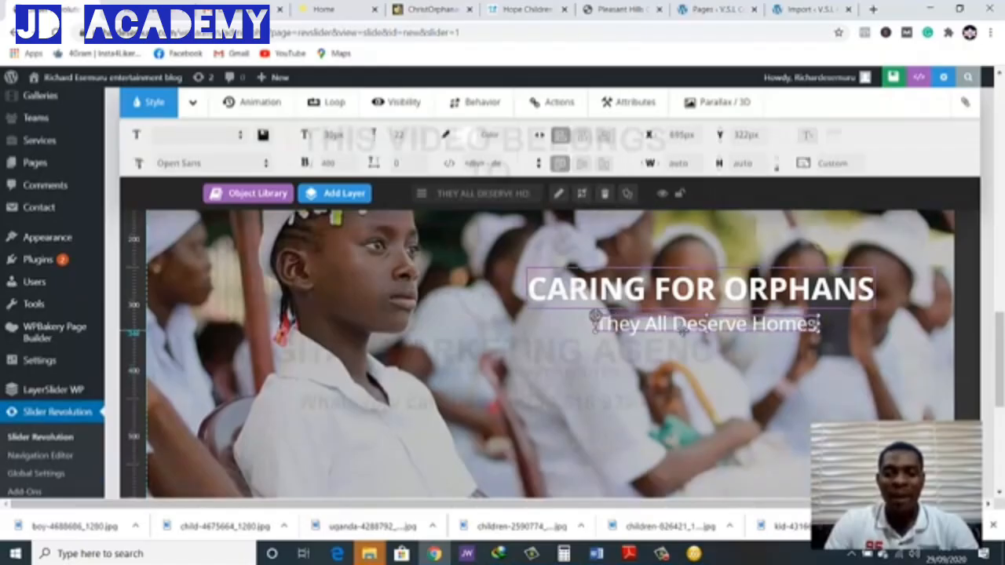
left_click(593, 369)
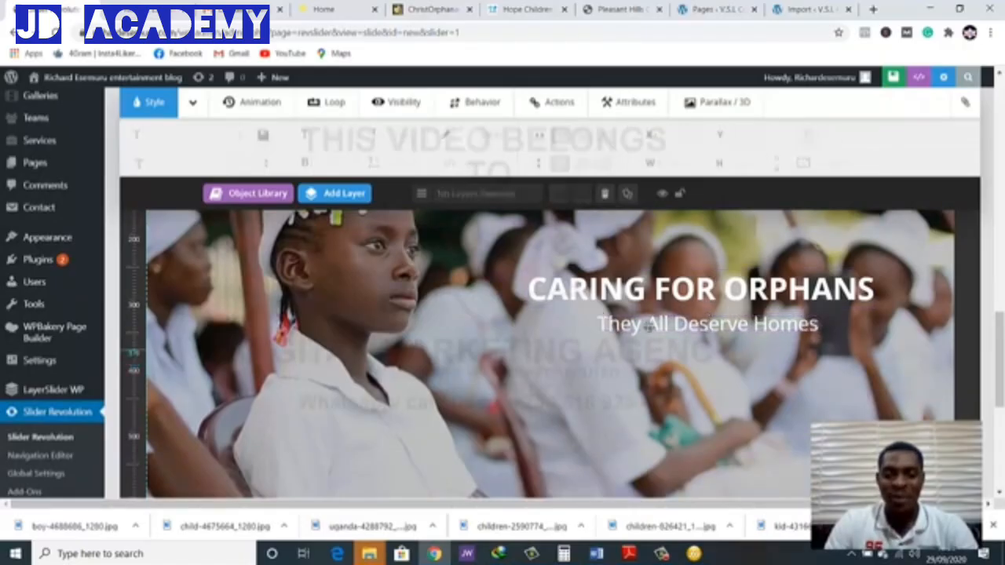
left_click(602, 348)
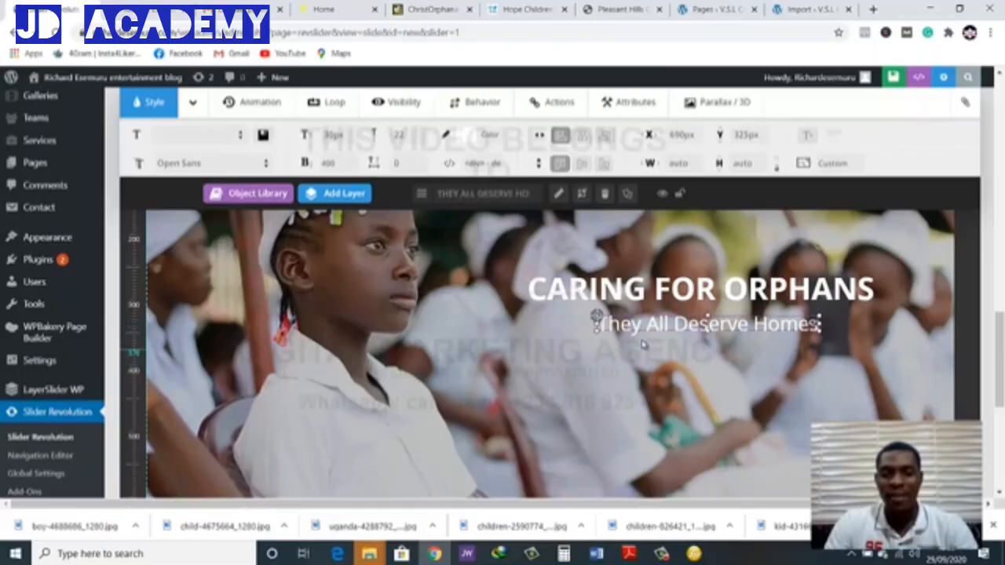
Add a text layer to the slide with the text "Show your support"
mouse_move(347, 193)
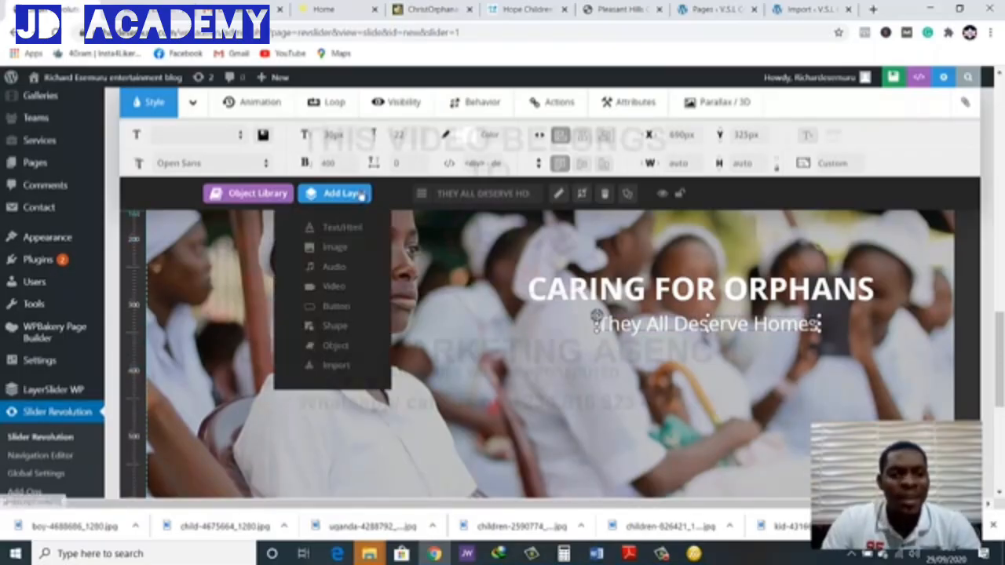
left_click(343, 229)
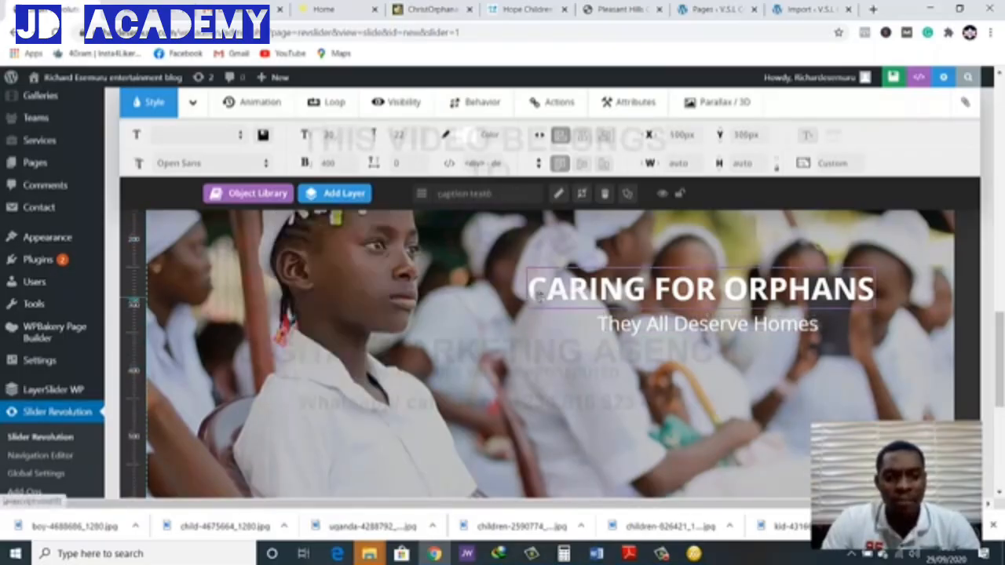
left_click_drag(498, 242, 397, 239)
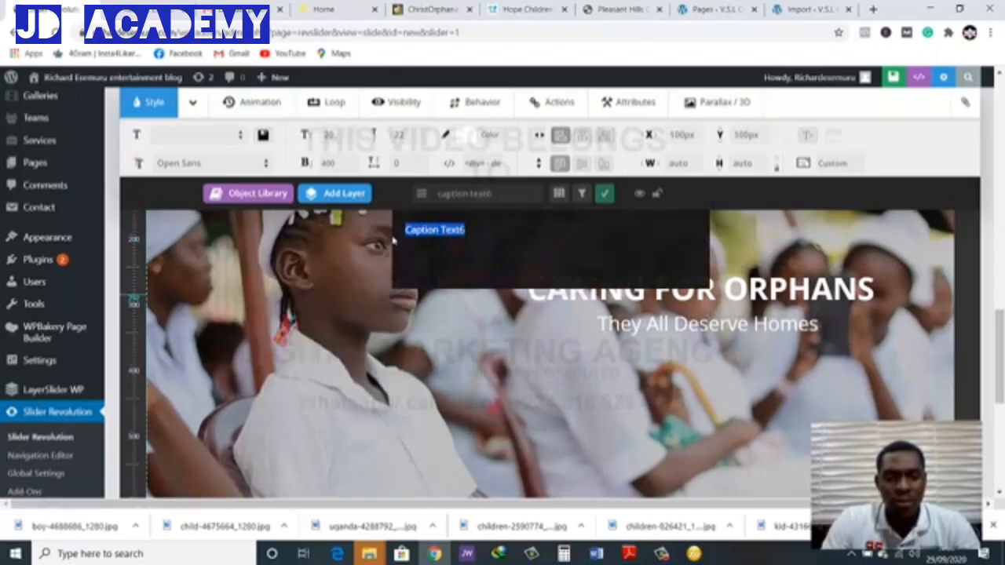
key("BackSpace")
type("Show y")
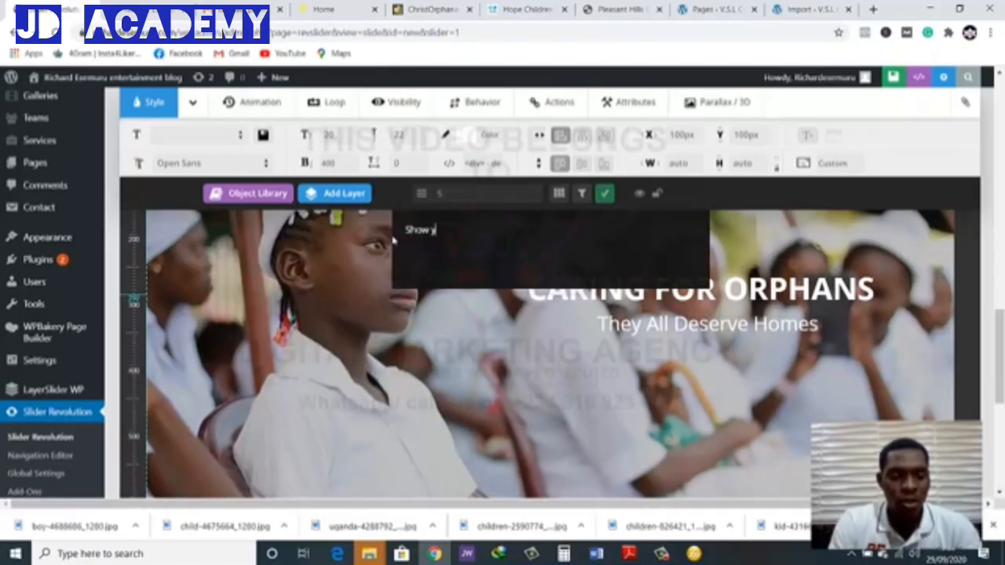
type("our suppo")
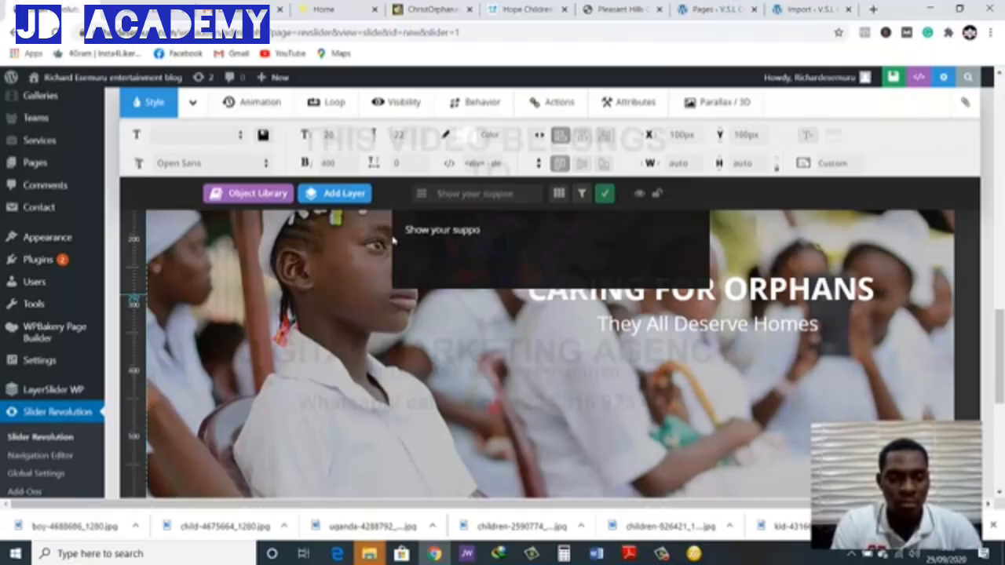
type("rt")
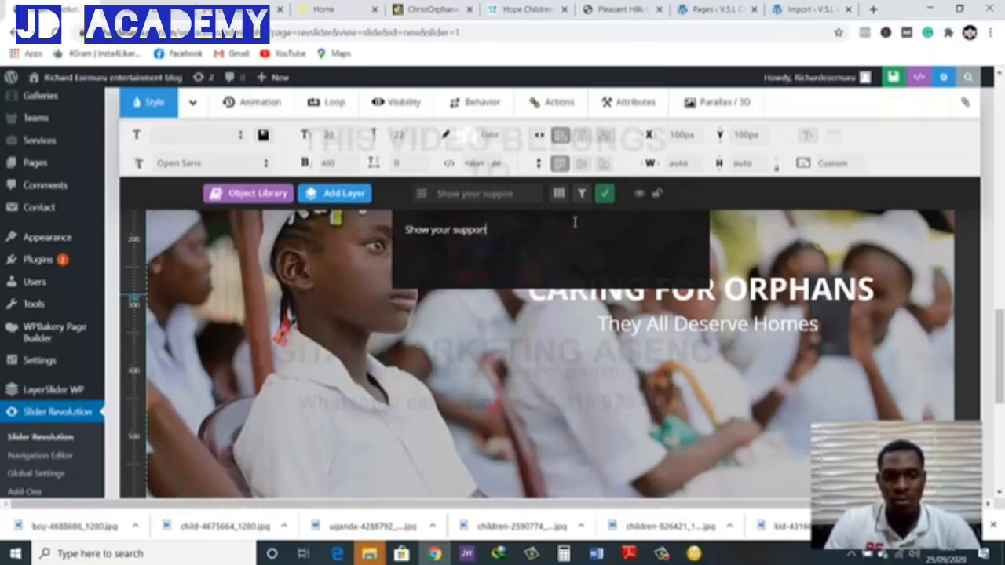
left_click(604, 194)
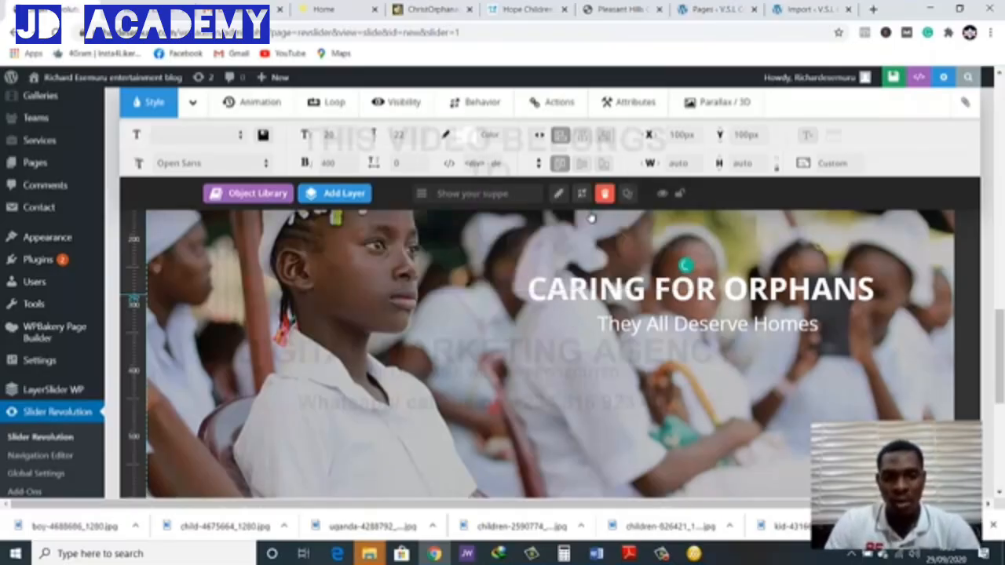
Move the "Show your support" layer below the "They All Deserve Homes" line, at about X 774 px, Y 361 px
left_click(342, 194)
scroll(354, 314, "up", 2)
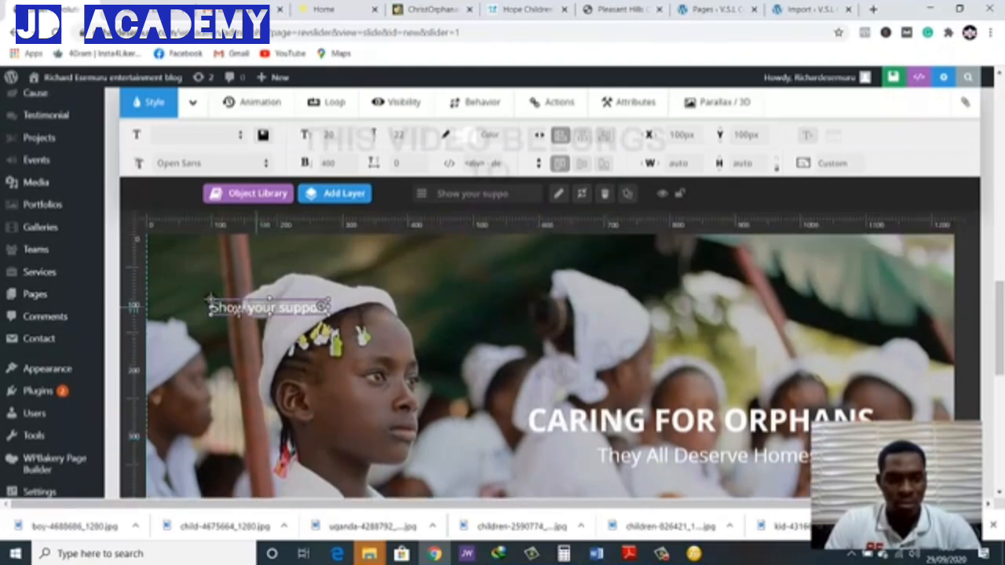
left_click_drag(211, 300, 656, 473)
scroll(847, 361, "down", 2)
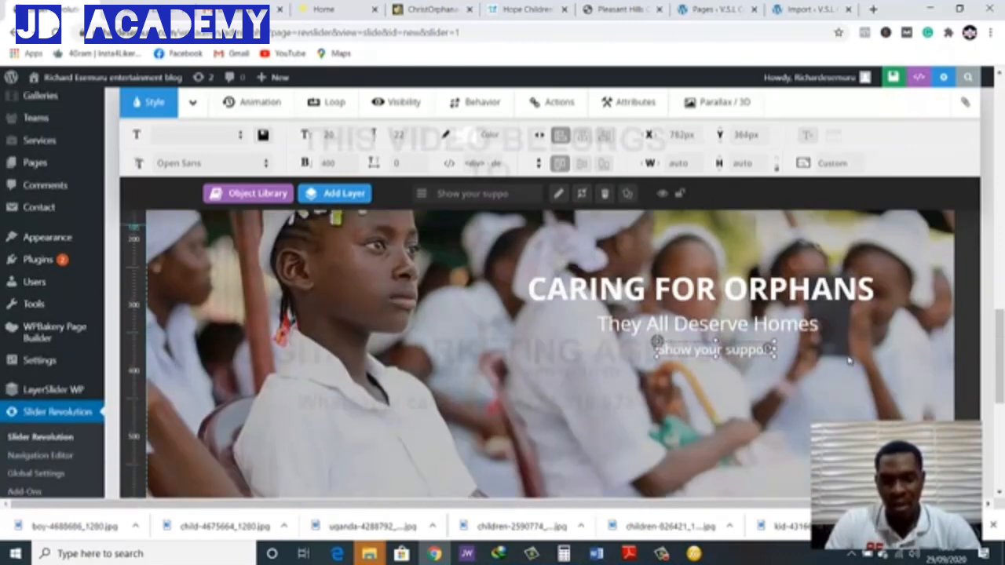
left_click_drag(704, 351, 698, 348)
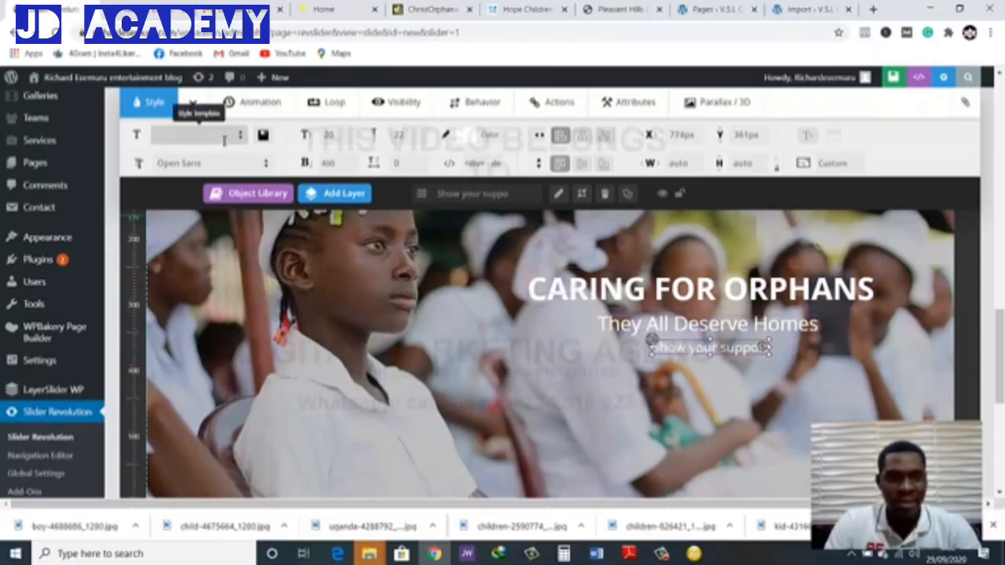
Apply the small_light_white style preset to the "Show your support" layer
left_click(260, 160)
left_click(241, 136)
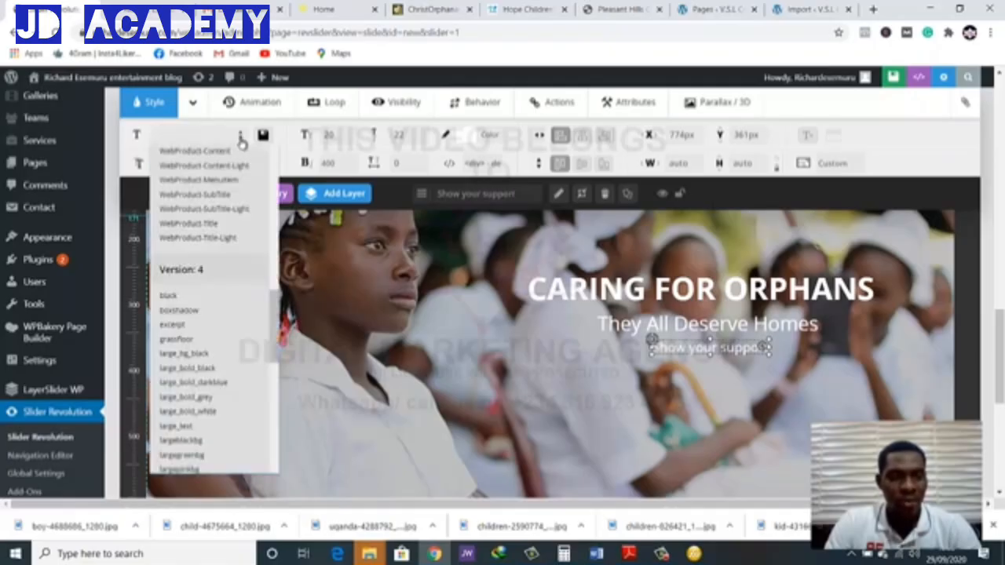
scroll(224, 205, "up", 1)
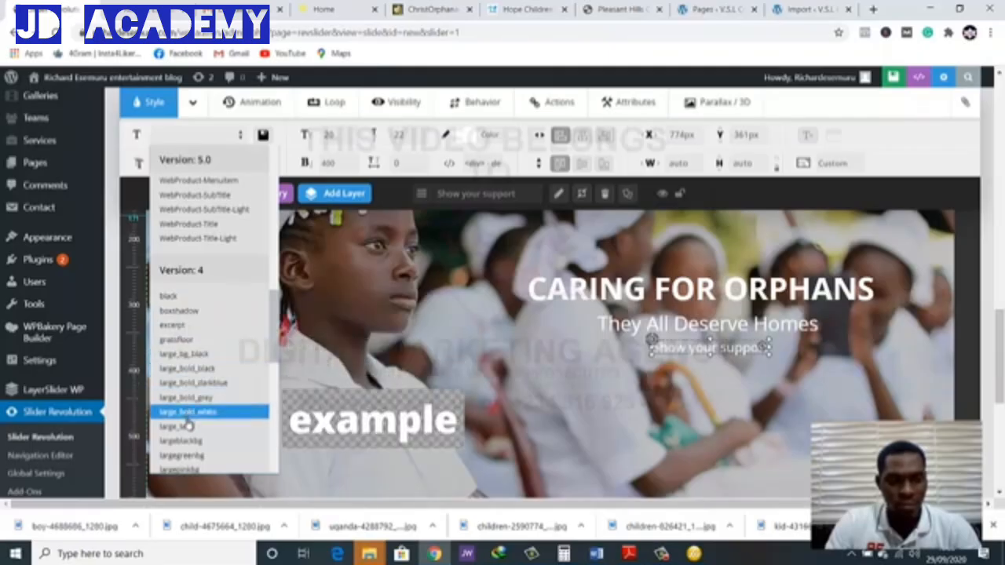
scroll(191, 441, "down", 5)
scroll(189, 441, "down", 2)
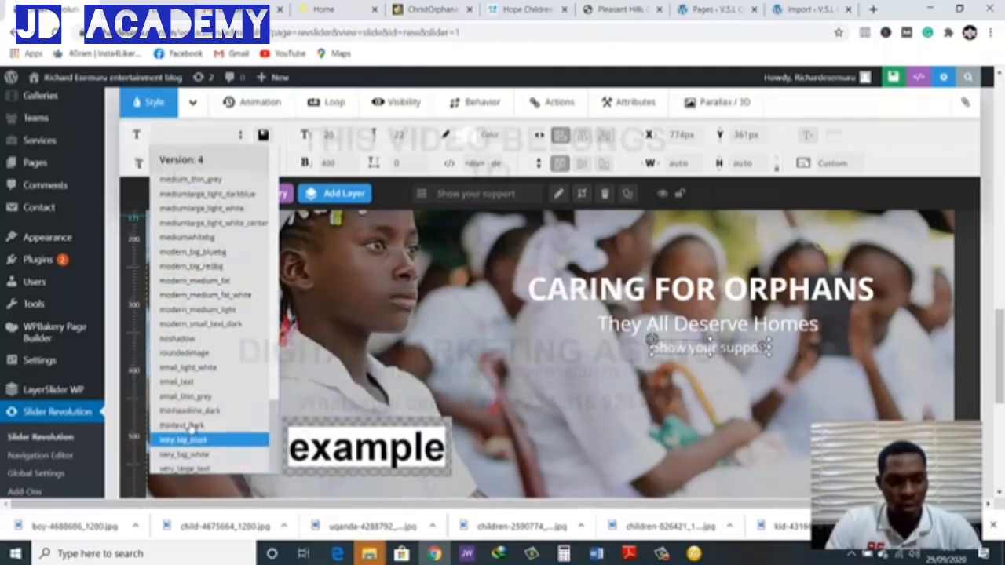
left_click(188, 373)
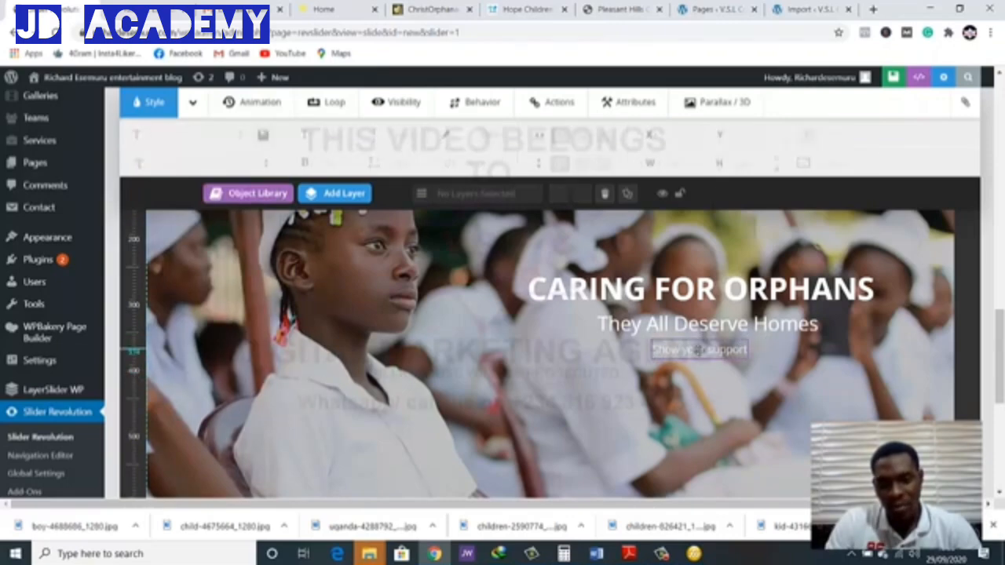
Shift the "Show your support" layer to about X 799 px, Y 361 px and increase its font size
left_click_drag(703, 351, 720, 351)
left_click(334, 135)
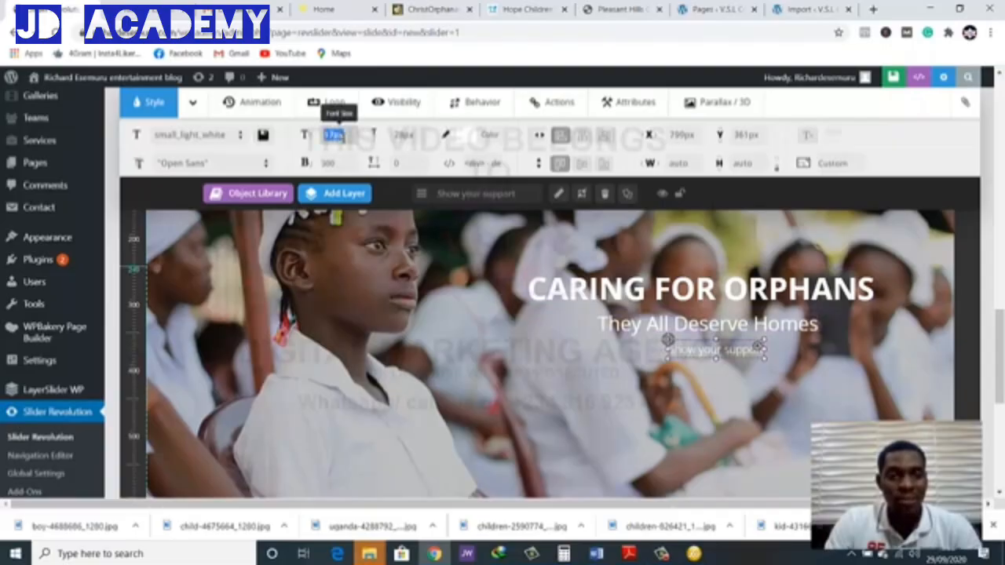
key("BackSpace")
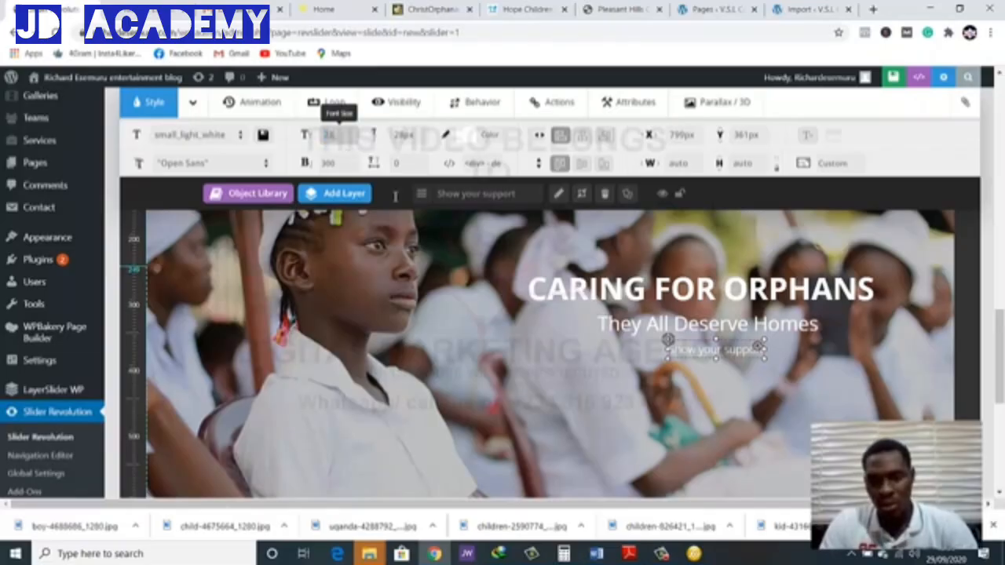
key("Return")
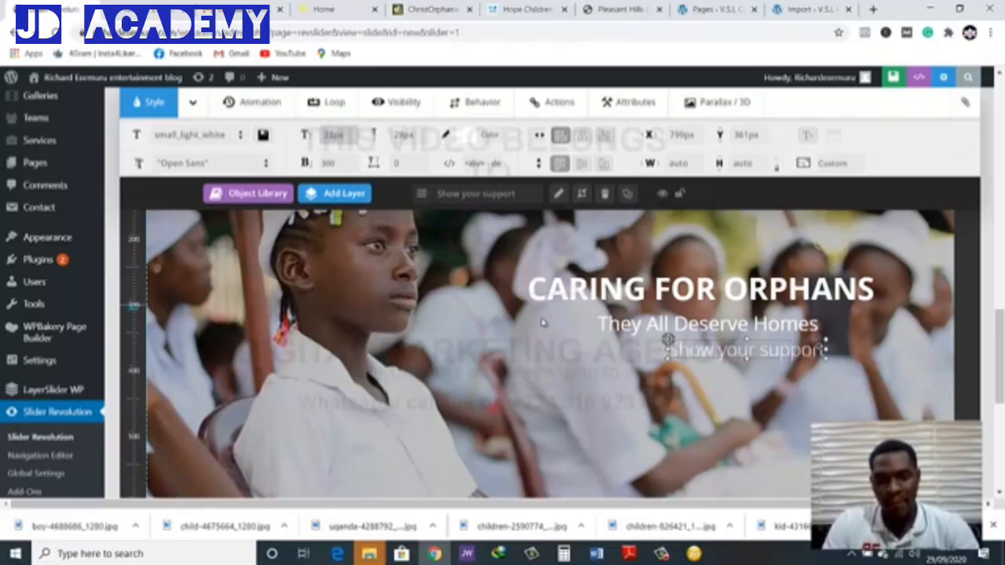
Set the "Show your support" layer's font size to 23 px and reposition it under the subtitle at about X 766 px, Y 359 px
left_click_drag(746, 350, 714, 349)
left_click(710, 353)
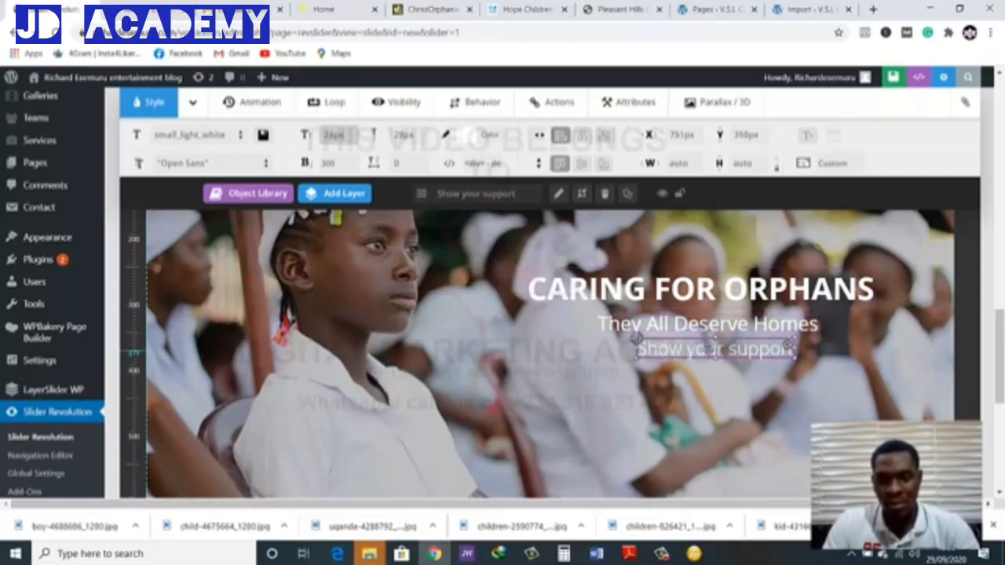
left_click(333, 134)
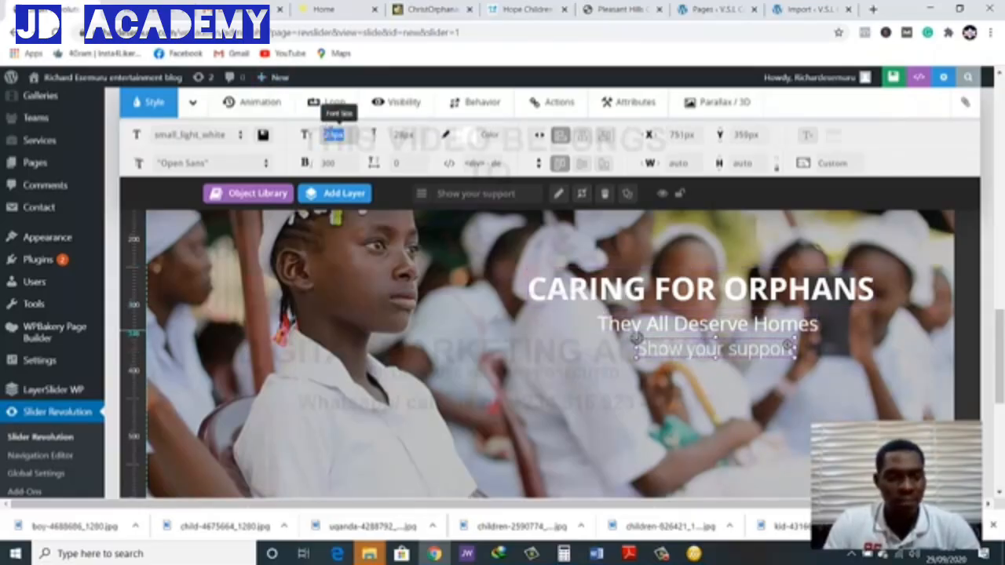
type("23")
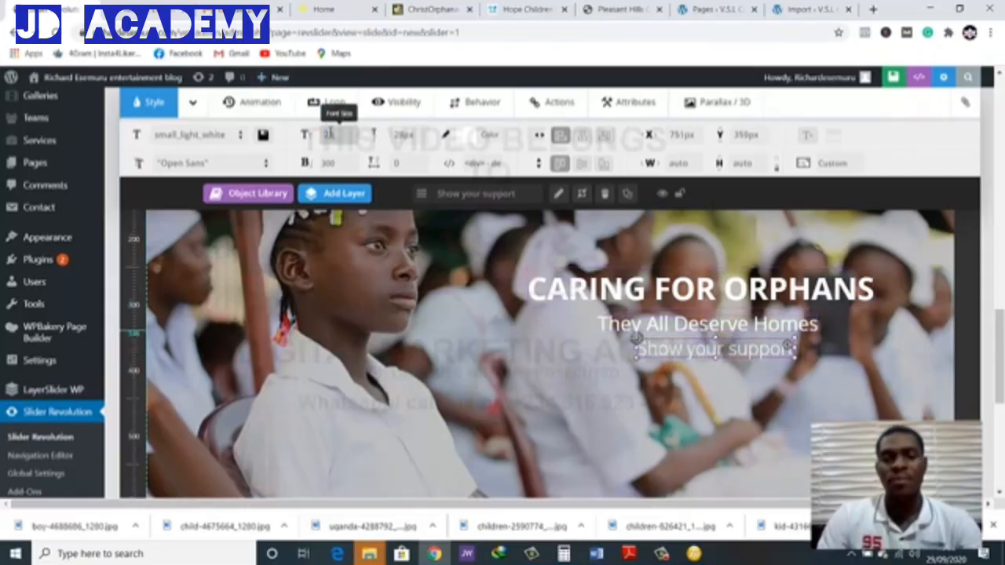
type("2")
key("Return")
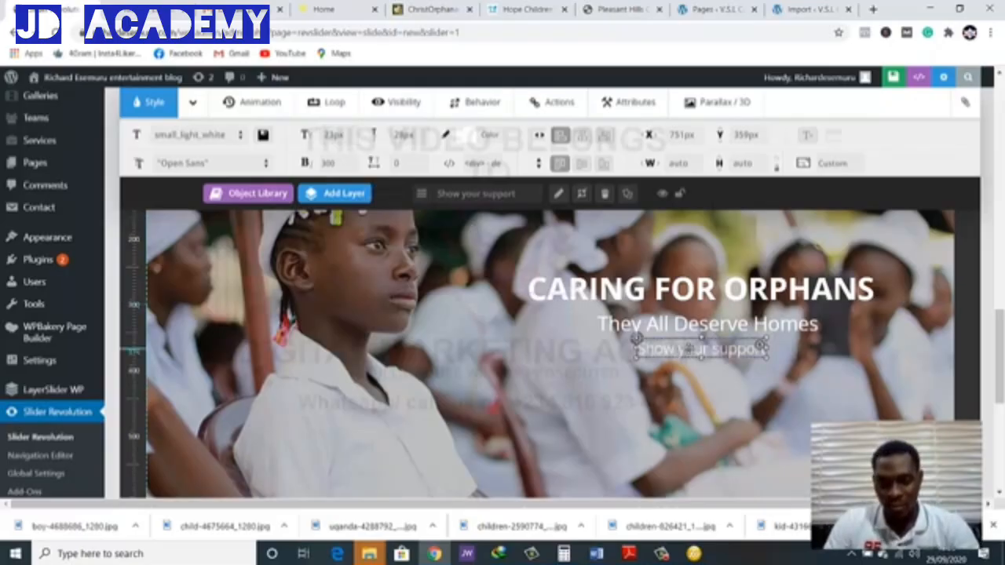
left_click_drag(682, 347, 692, 348)
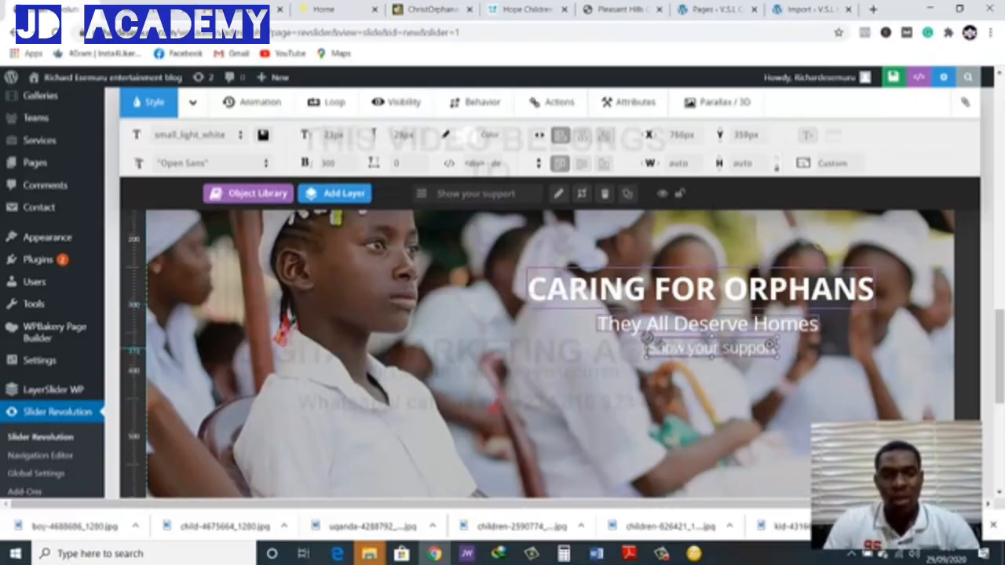
left_click(498, 329)
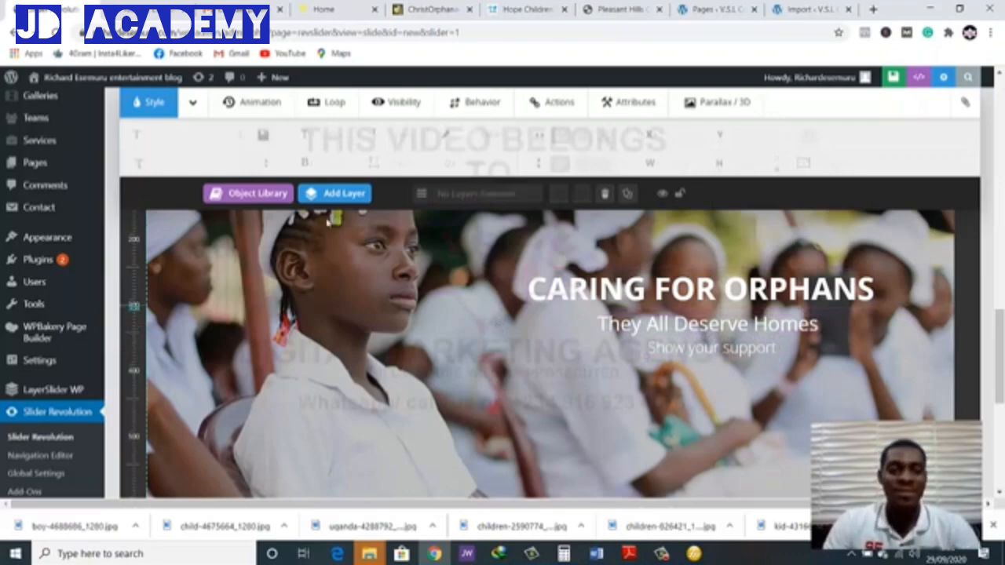
Start a new button layer for the slide and set its idle-state background to the red core preset
mouse_move(313, 199)
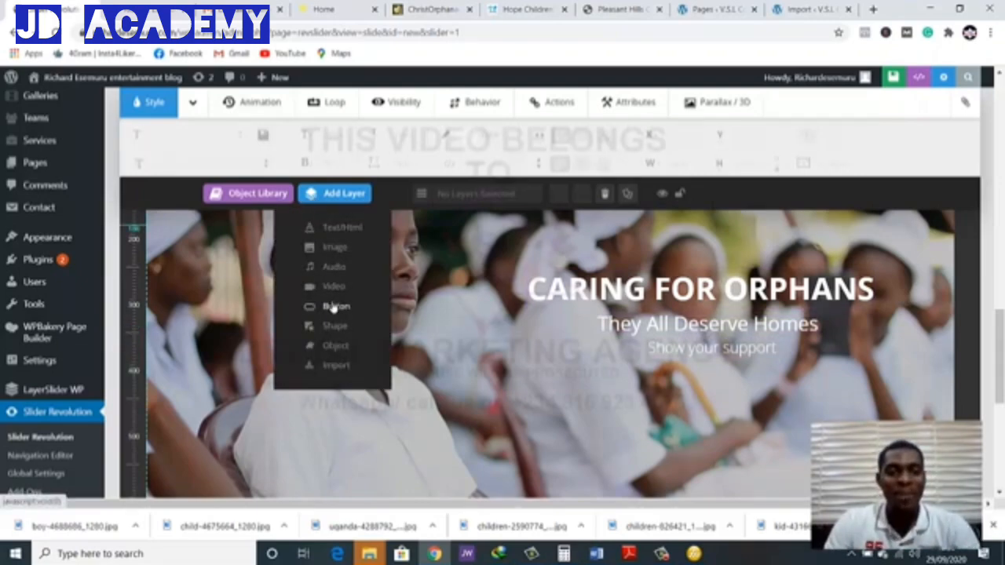
left_click(386, 303)
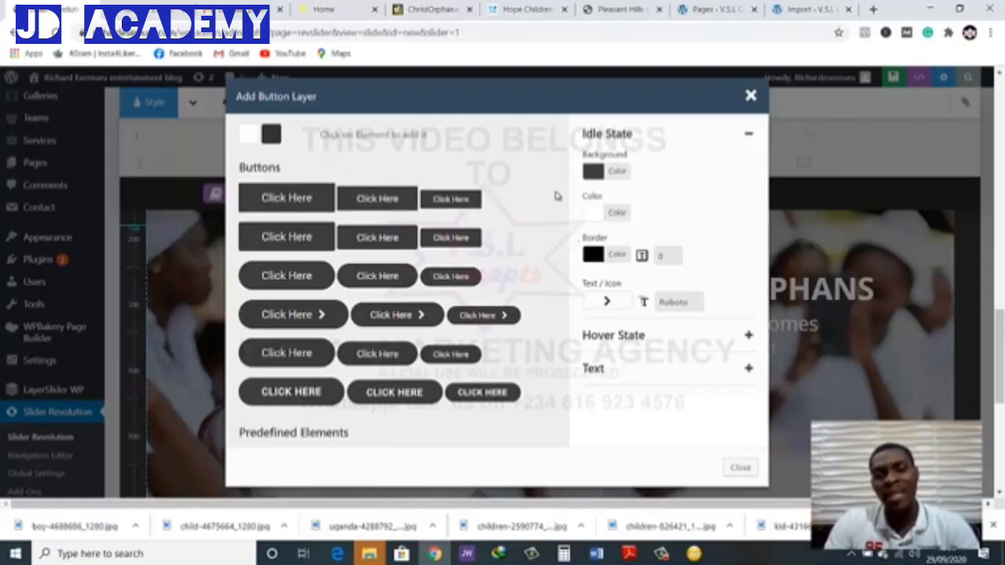
left_click(594, 173)
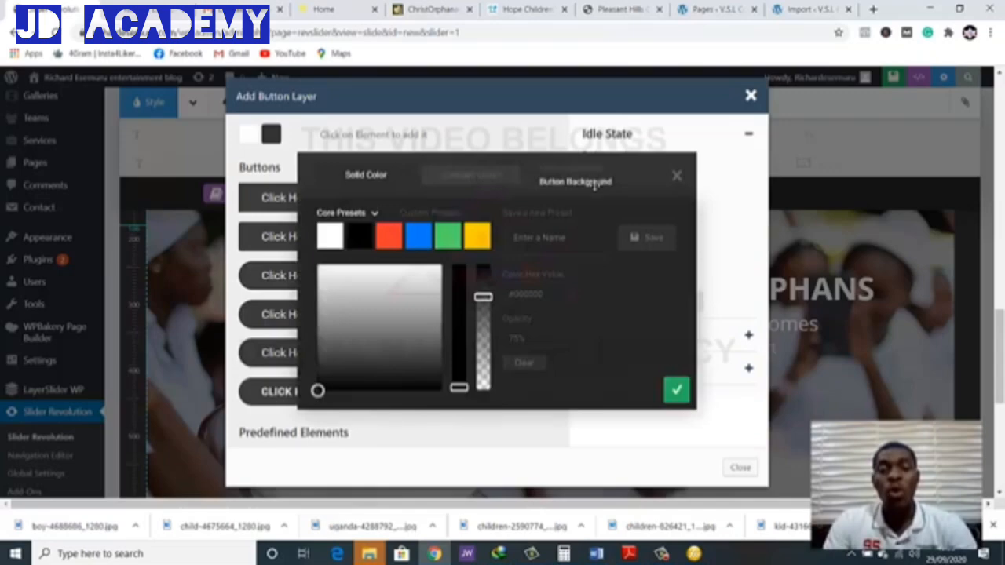
left_click(380, 233)
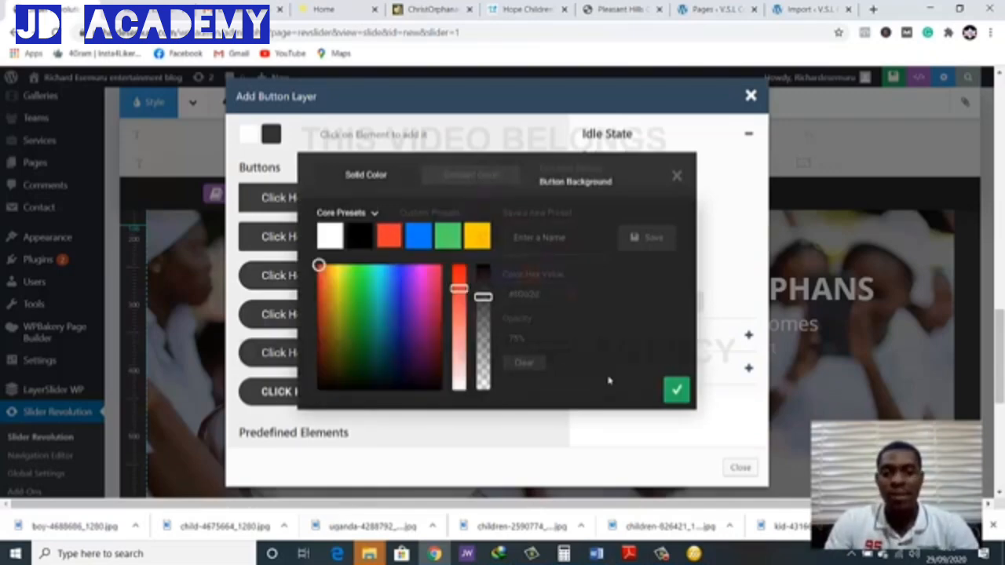
left_click(676, 391)
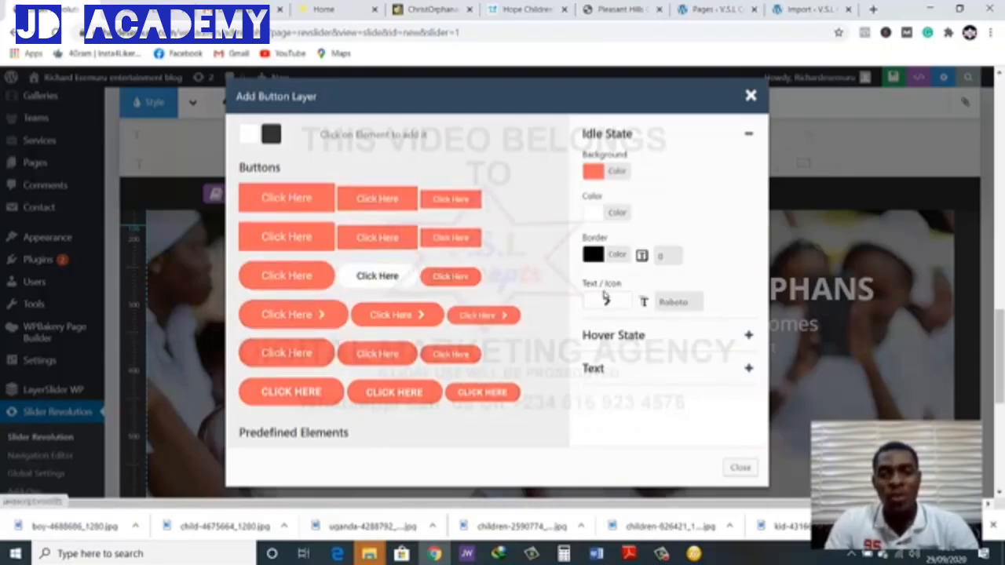
Set the button text to "DONATE NOW" and add the large rounded button without an arrow to the slide
scroll(641, 308, "down", 1)
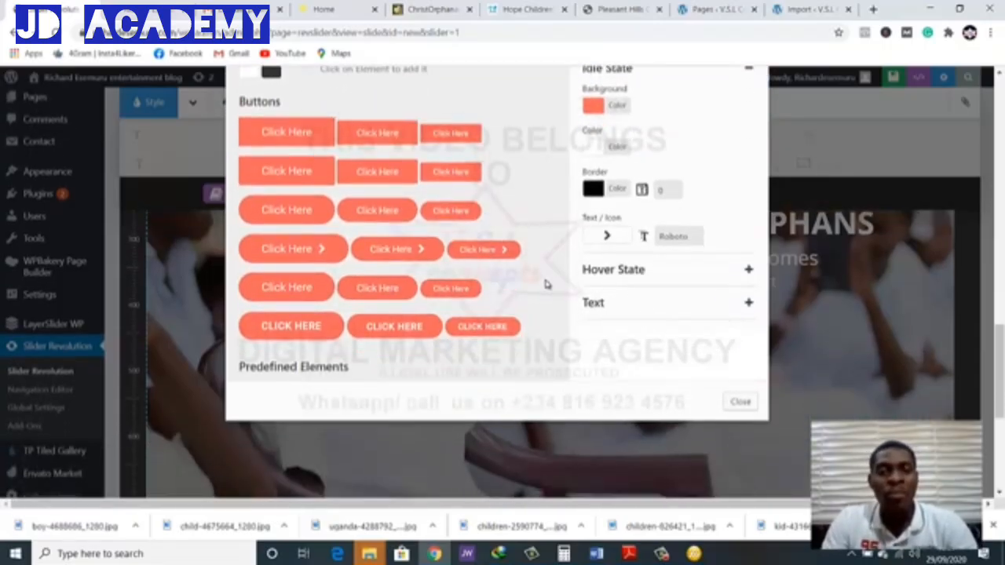
scroll(546, 284, "up", 1)
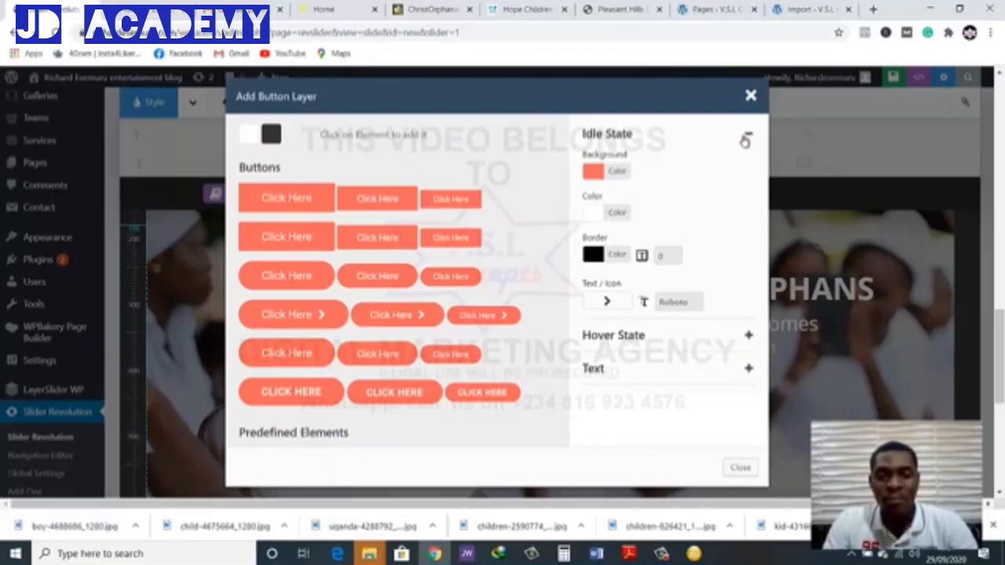
left_click(747, 335)
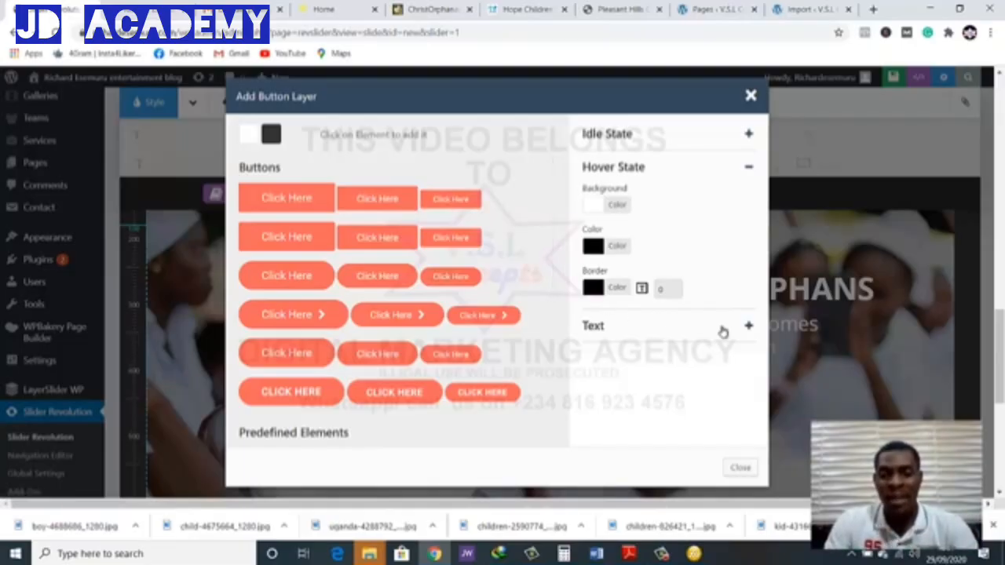
left_click(747, 324)
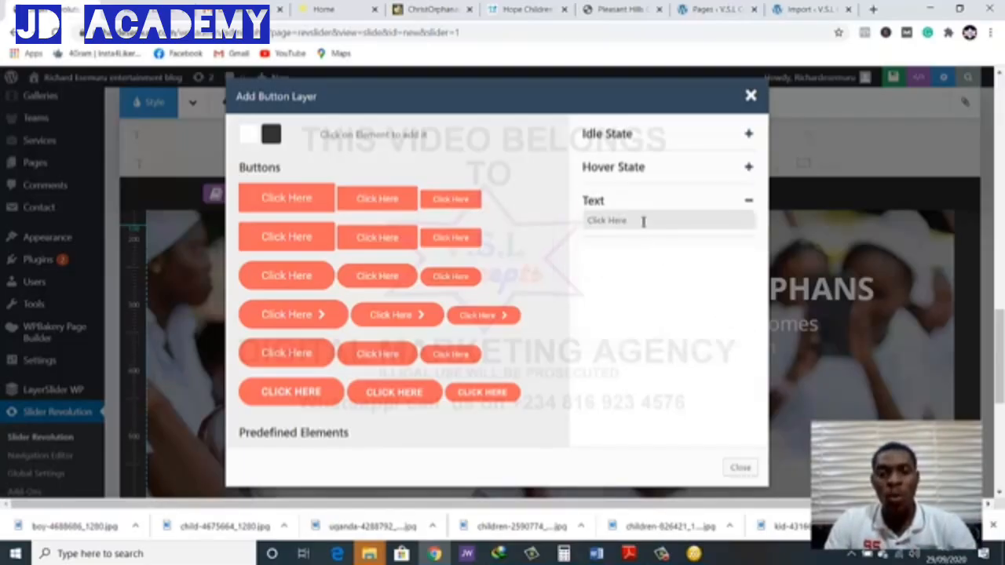
left_click_drag(641, 222, 603, 222)
double_click(614, 222)
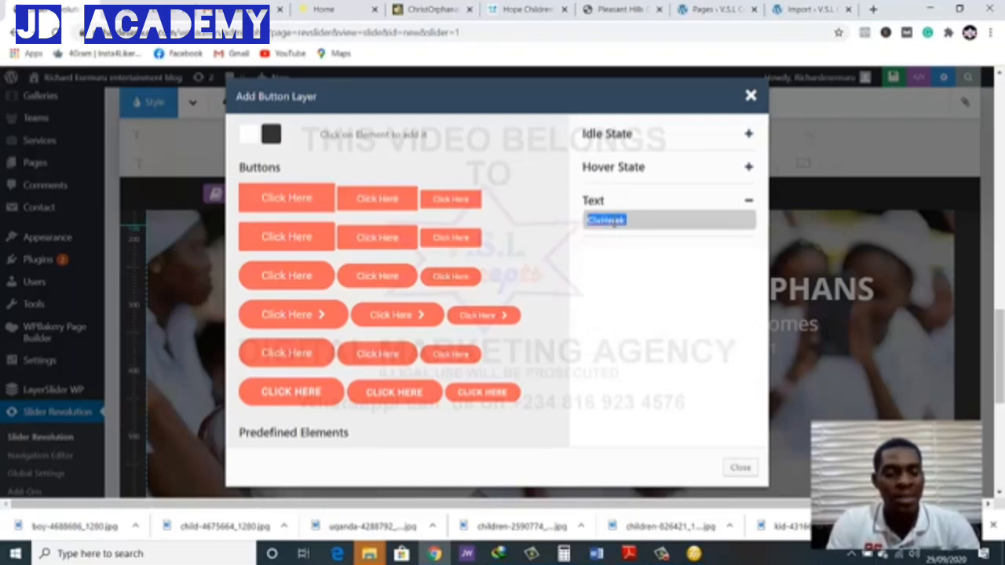
type("Cl")
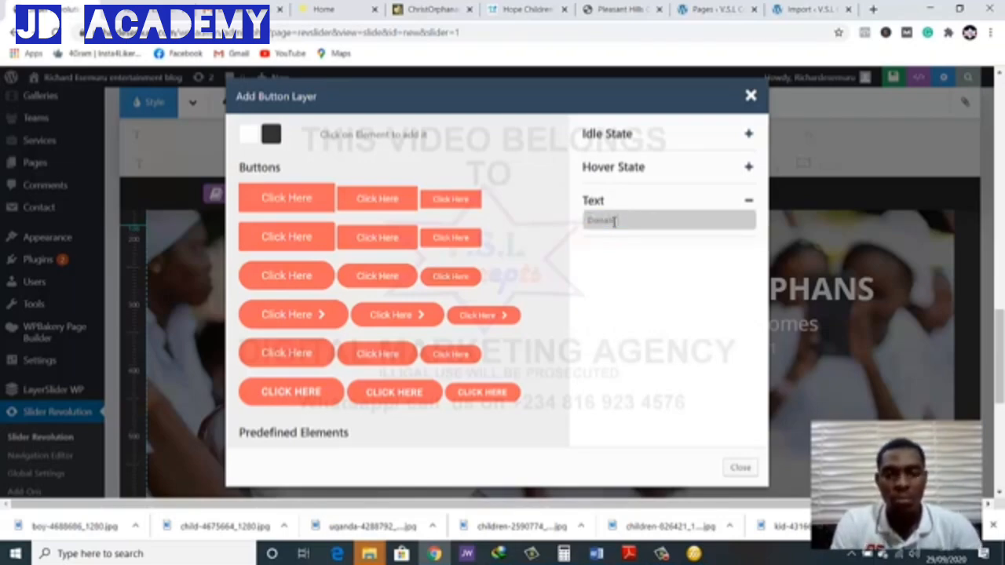
double_click(615, 221)
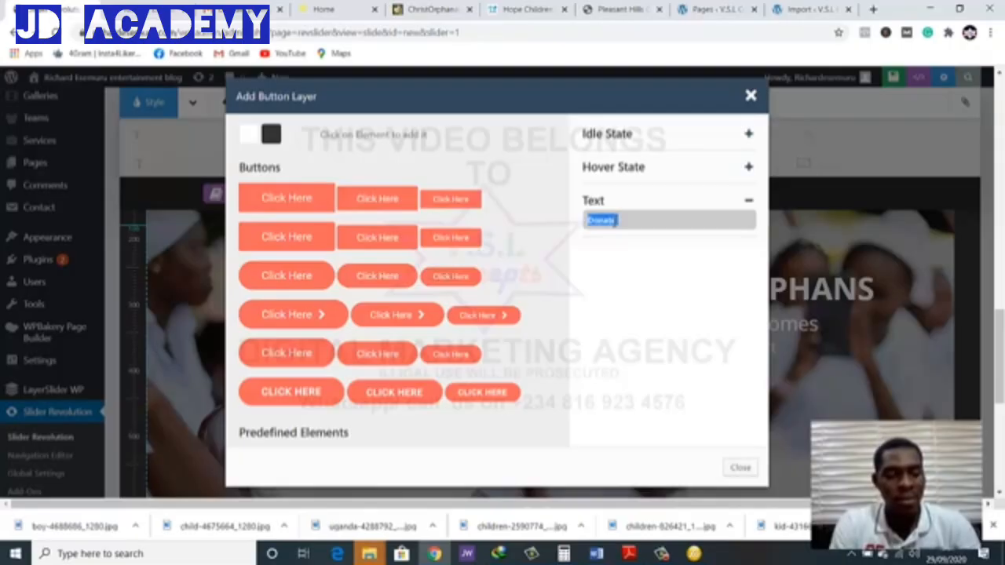
type("Don")
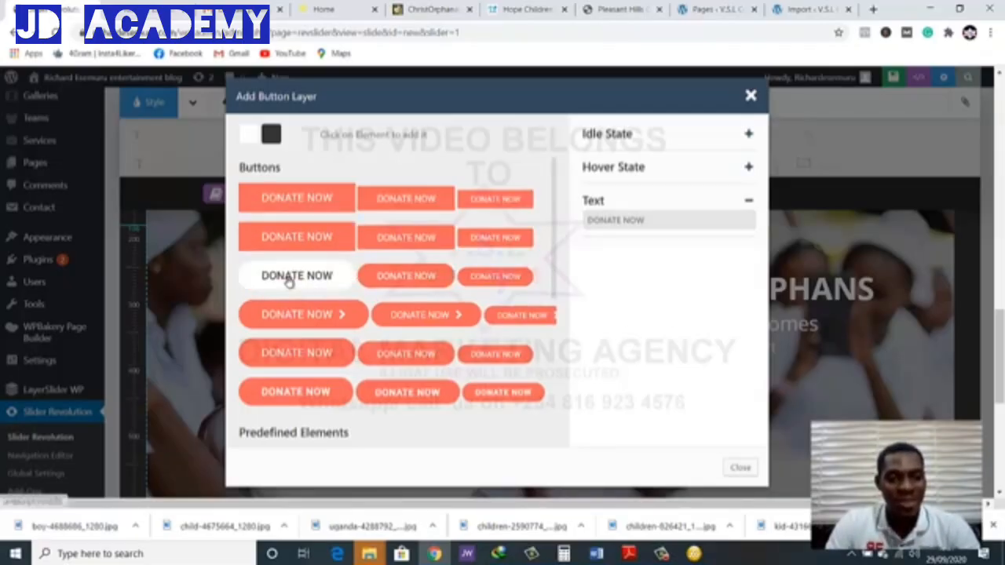
left_click(740, 467)
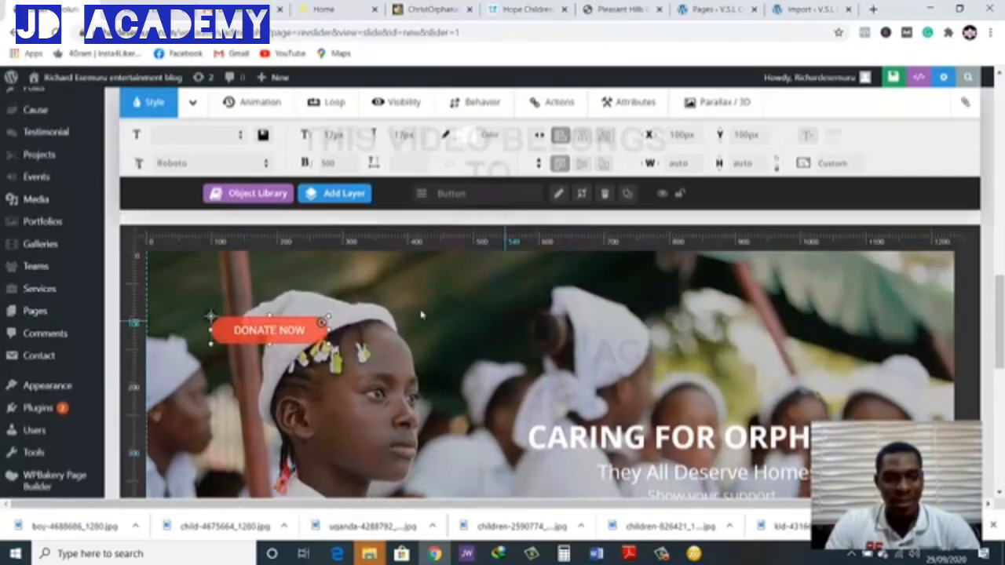
Move the DONATE NOW button below the "Show your support" line, at about X 777 px, Y 405 px
scroll(518, 353, "up", 3)
left_click_drag(314, 402, 555, 466)
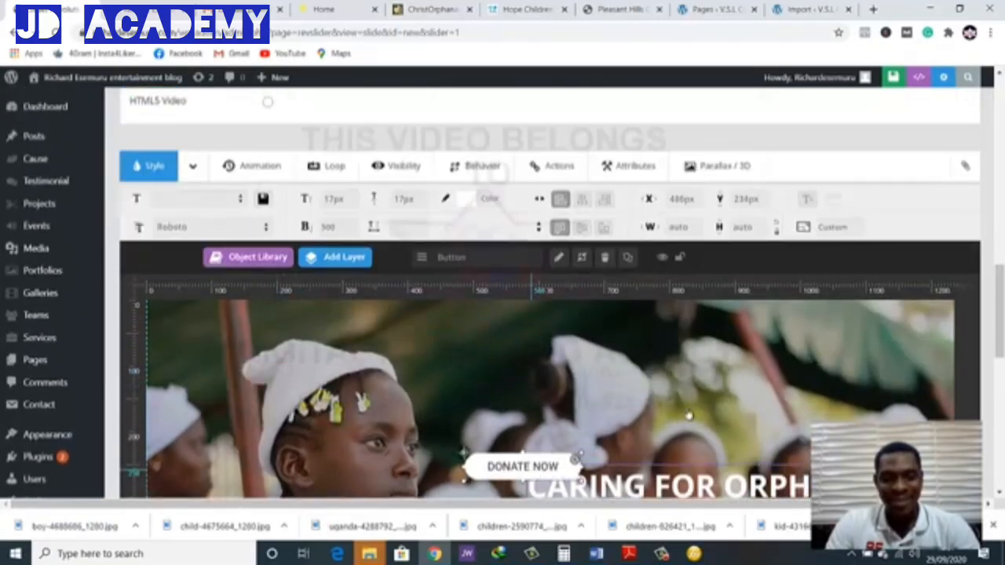
scroll(584, 310, "down", 3)
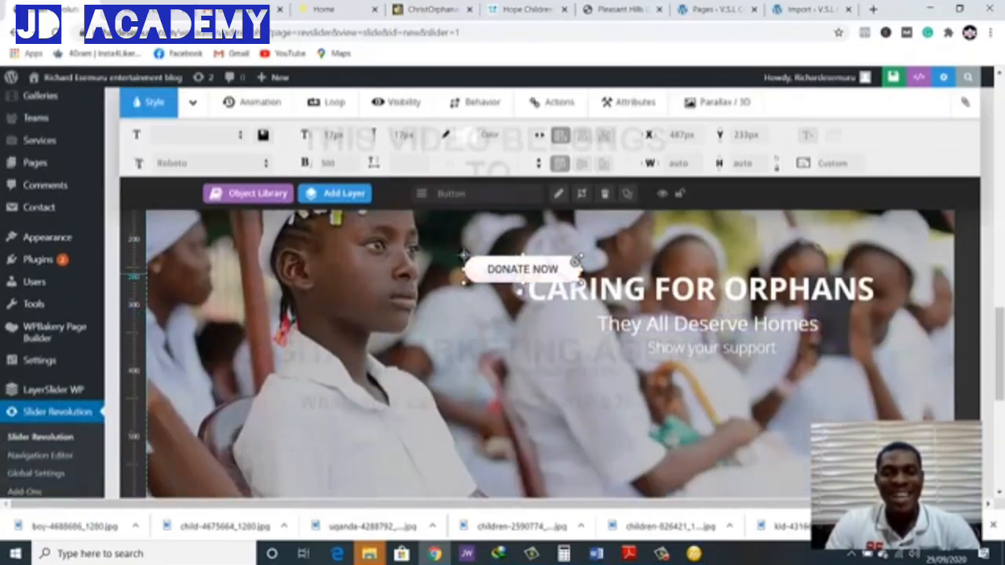
left_click_drag(518, 273, 701, 394)
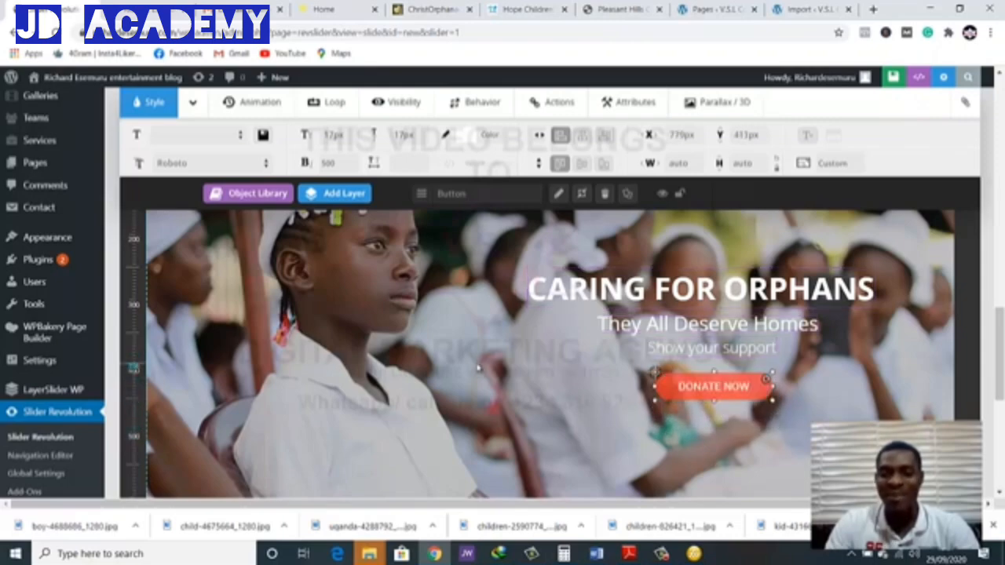
left_click(735, 394)
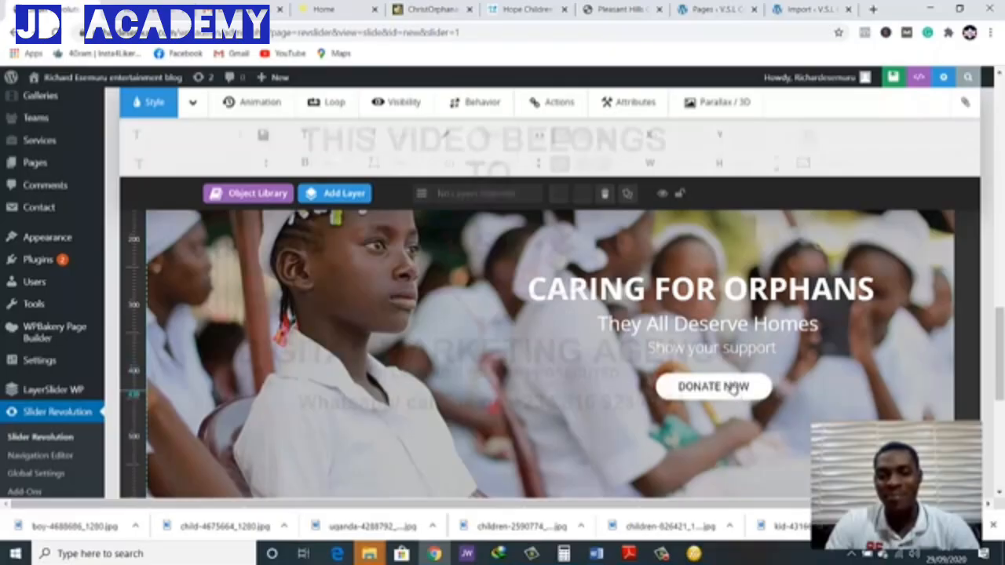
left_click(732, 390)
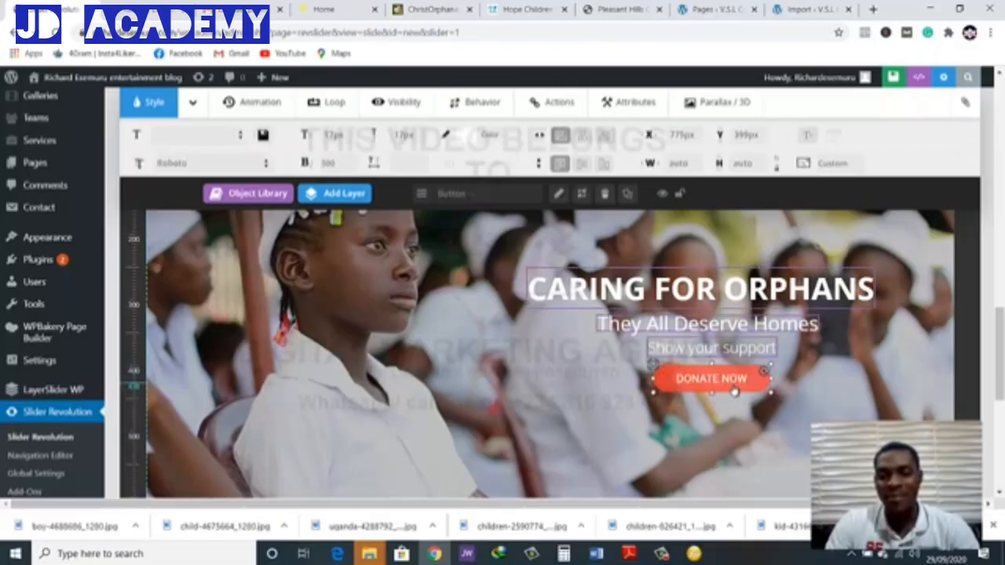
left_click(520, 395)
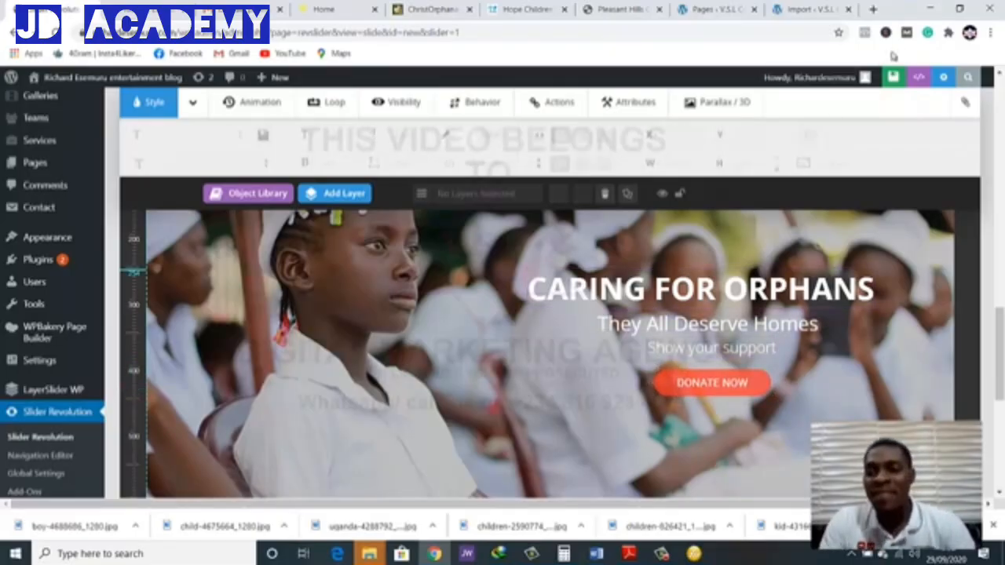
Save the slide and preview the slider on the site's home page, cycling through its slides with the previous arrow
left_click(869, 79)
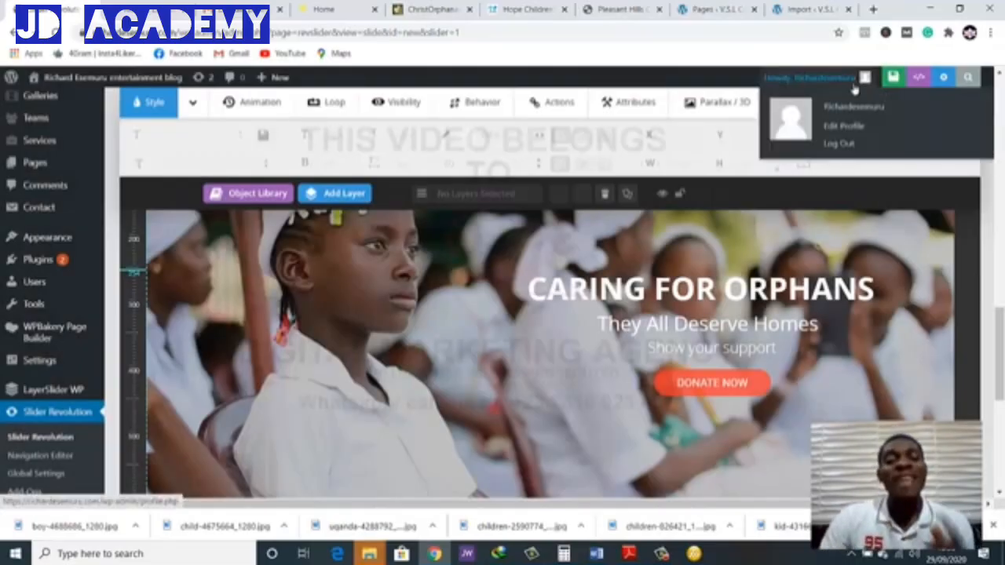
left_click(166, 3)
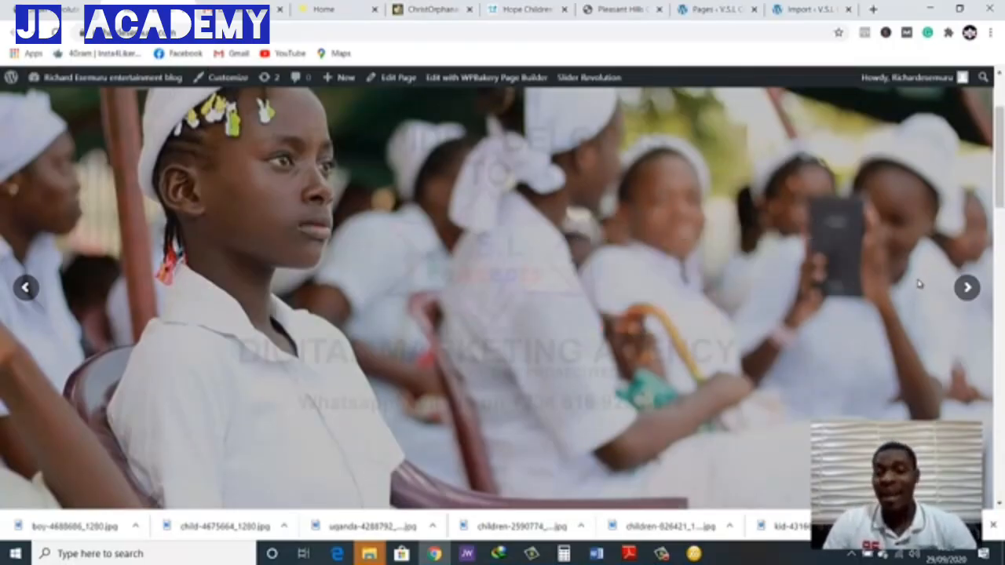
left_click(25, 291)
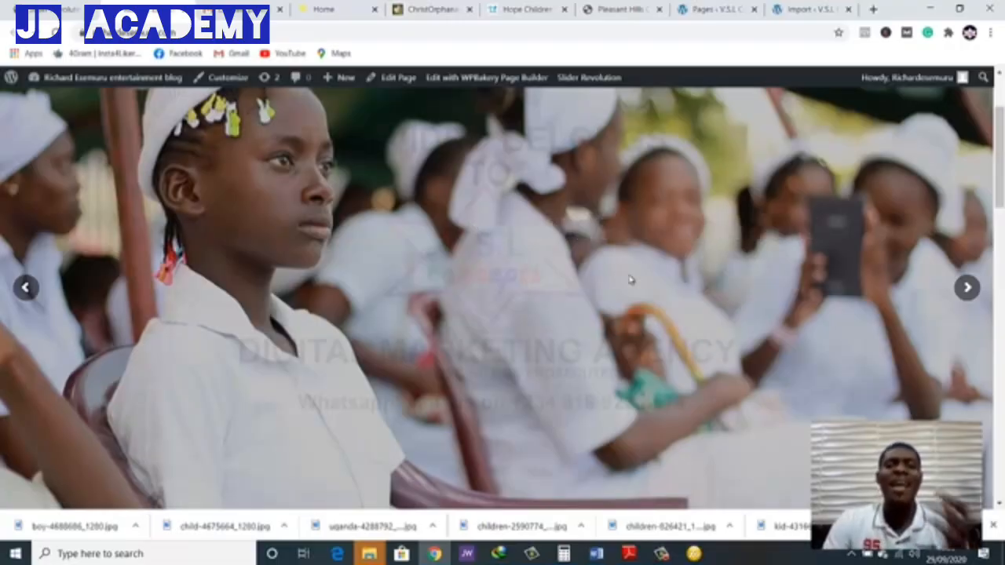
left_click(26, 288)
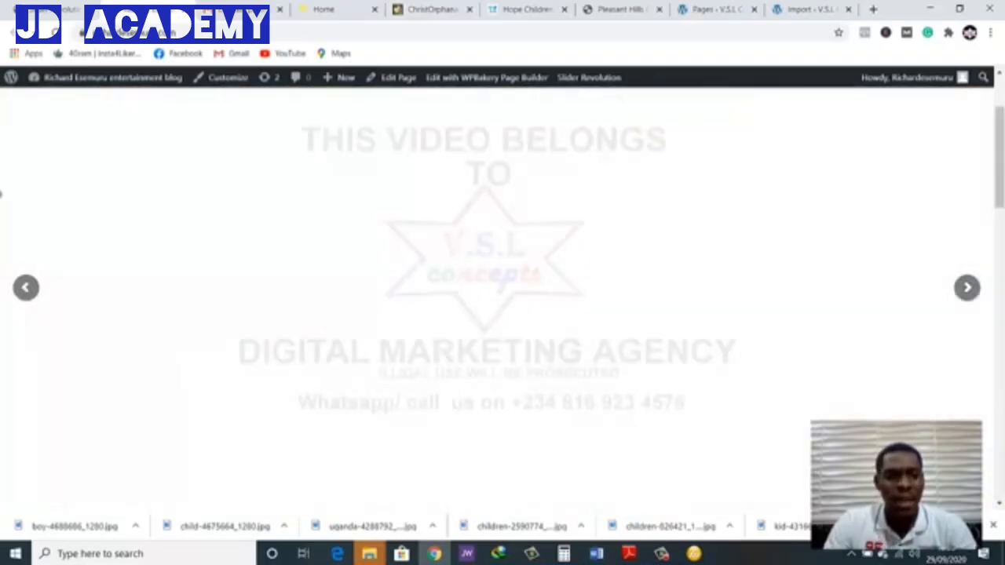
left_click(30, 288)
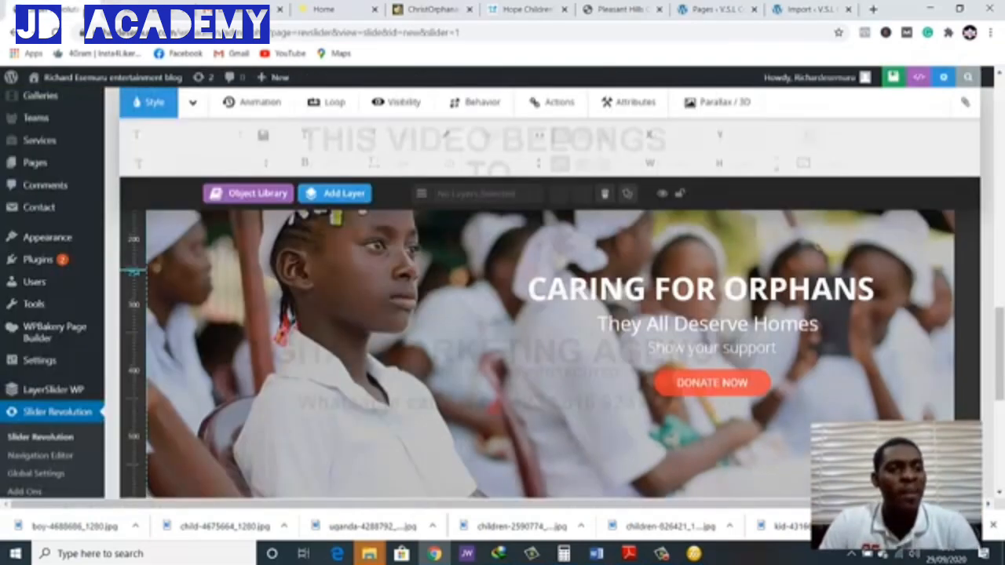
Return to the slide editor and set the "CARING FOR ORPHANS" heading's font size to 55 px
scroll(656, 289, "down", 5)
scroll(655, 289, "up", 10)
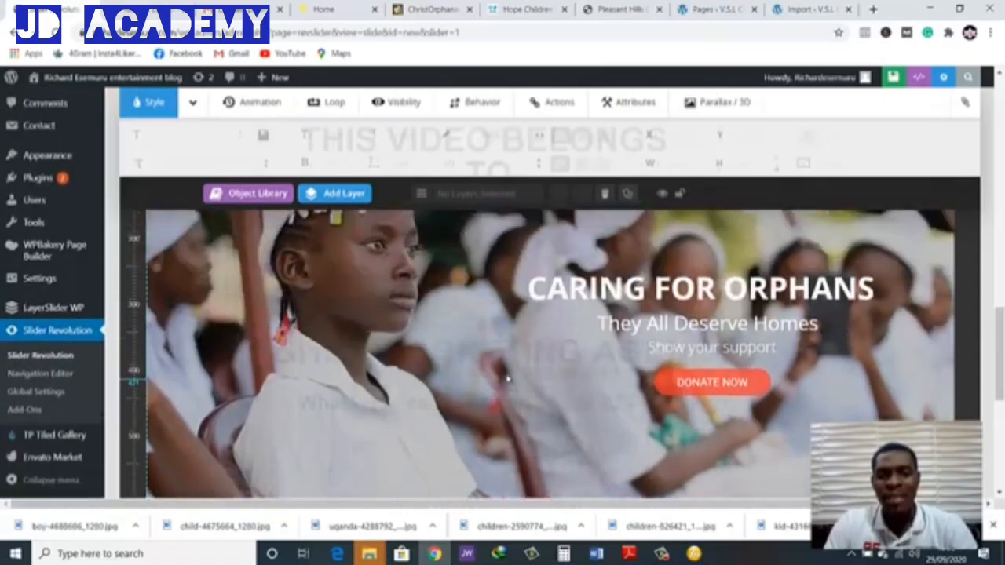
left_click(661, 288)
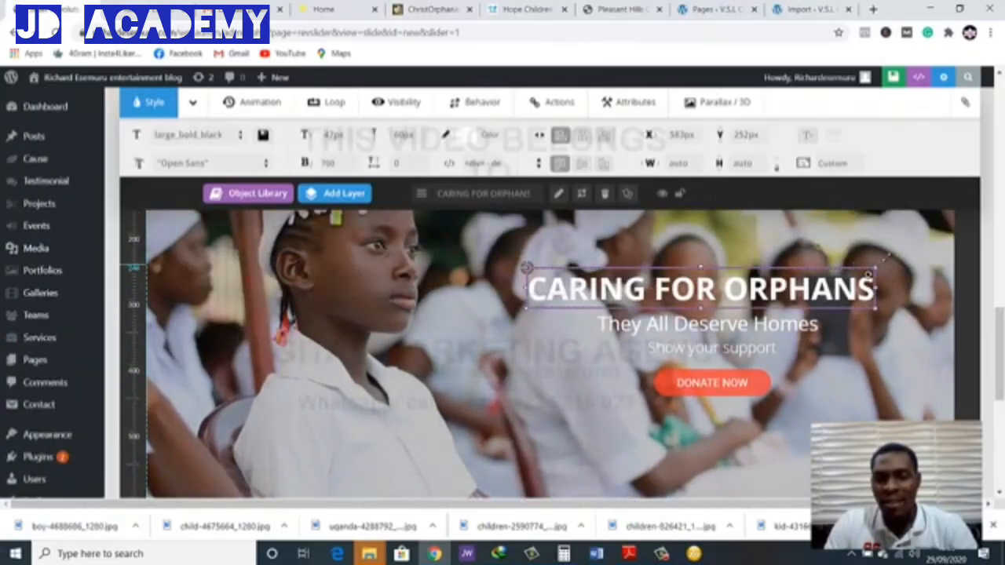
mouse_move(876, 267)
left_mouse_down()
mouse_move(893, 252)
mouse_move(869, 270)
left_mouse_up()
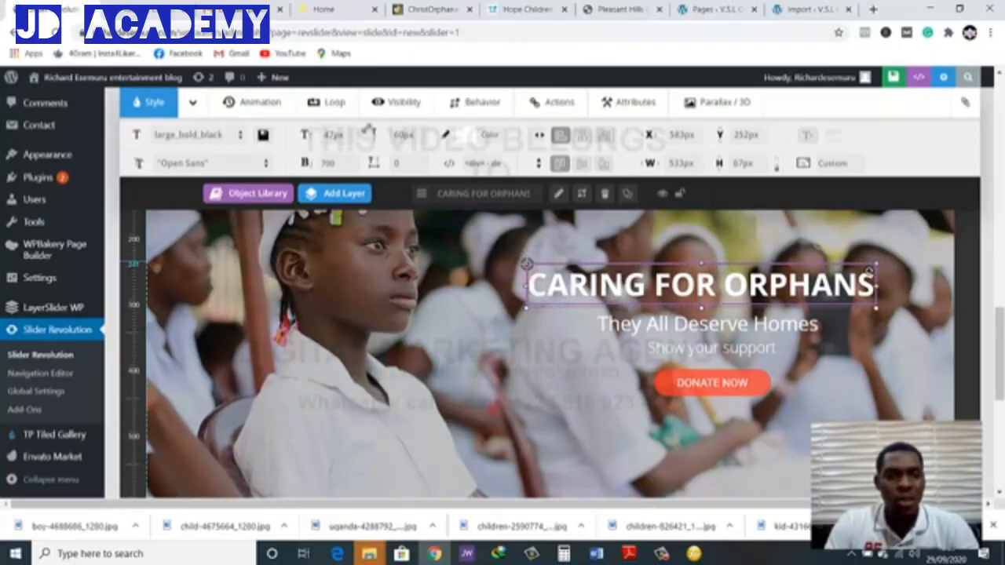
left_click(344, 136)
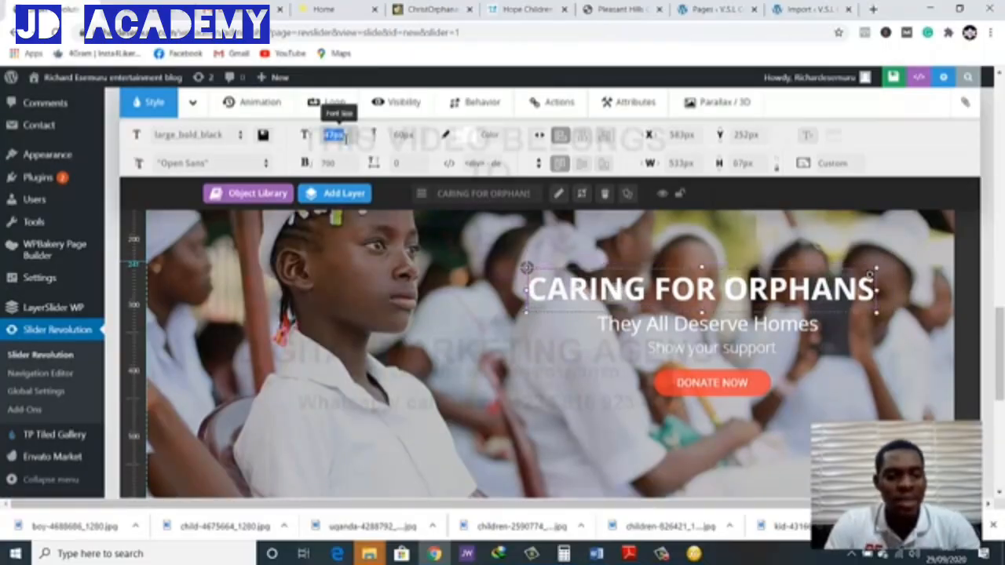
type("55")
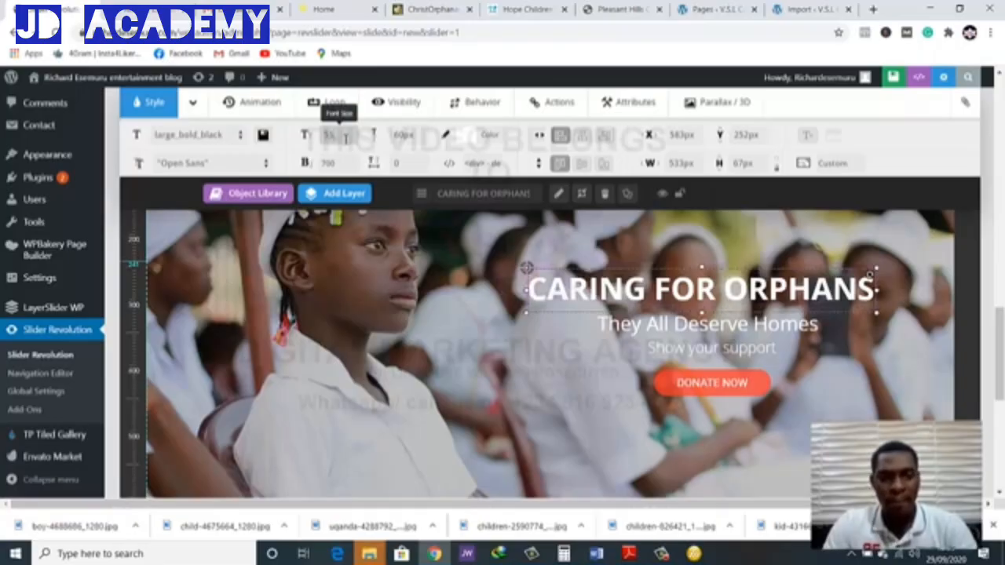
key("Return")
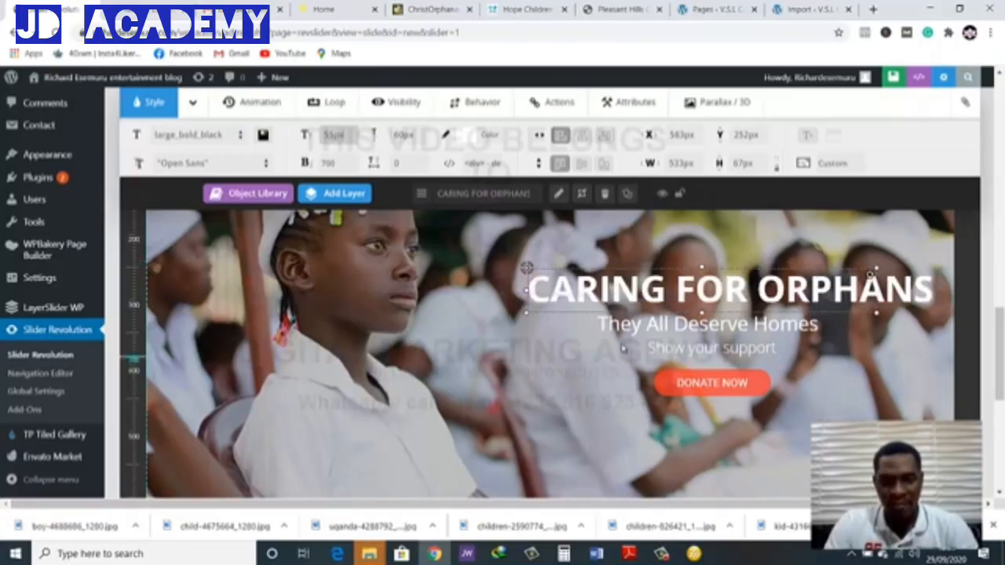
Set the "They All Deserve Homes" line's font size to 35 px and enlarge the "Show your support" line
left_click(668, 325)
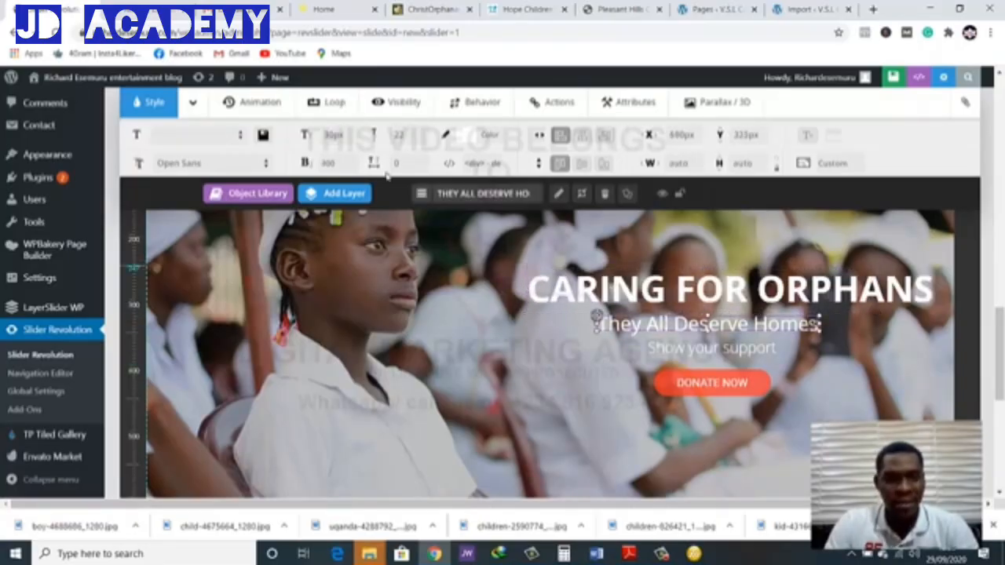
left_click(334, 135)
type("35")
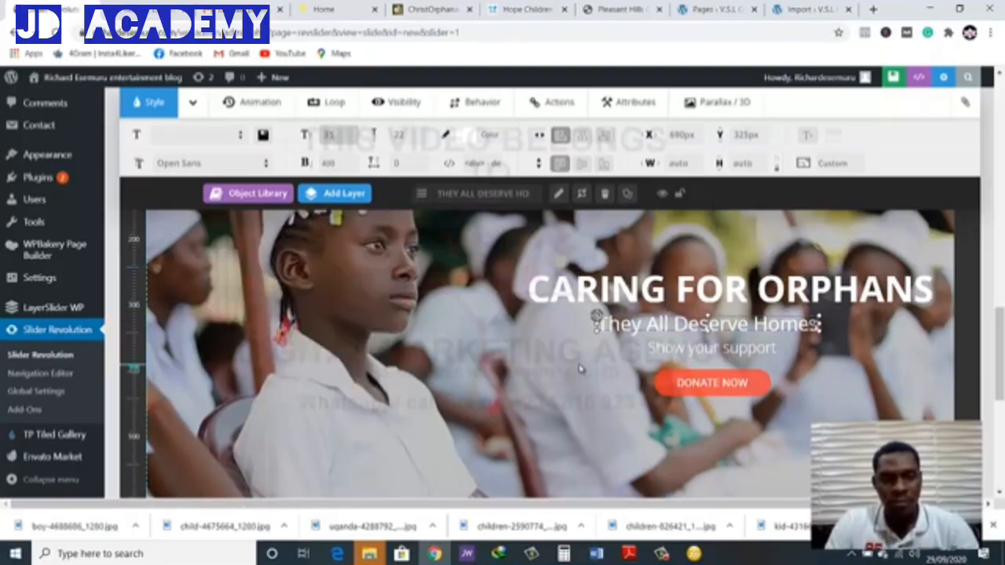
left_click(690, 345)
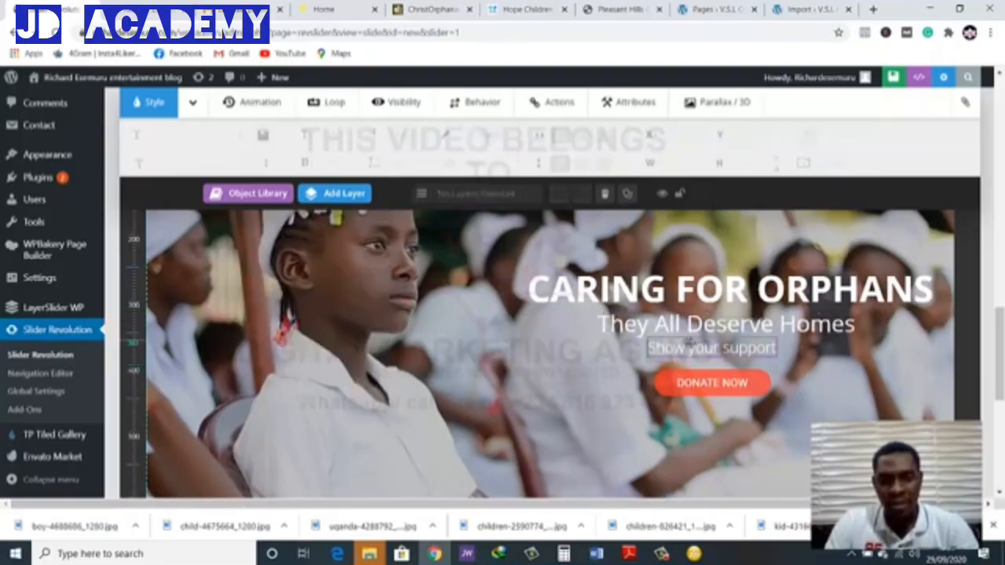
left_click(333, 135)
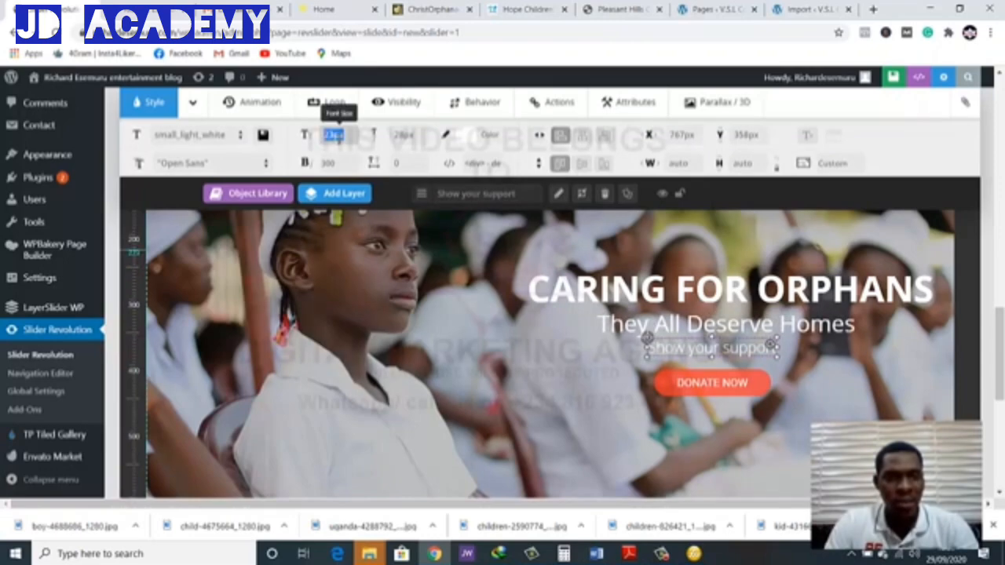
key("BackSpace")
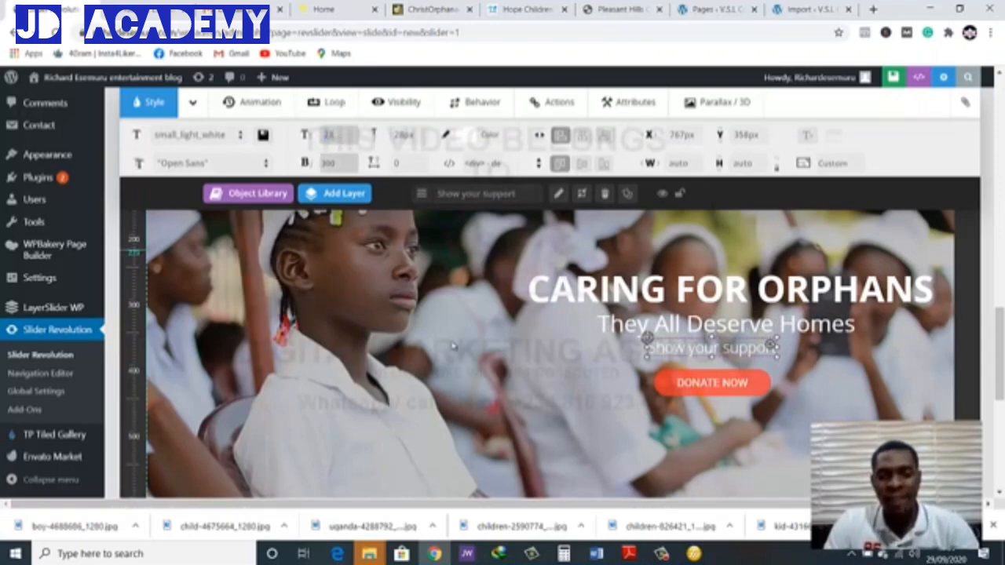
left_click(602, 397)
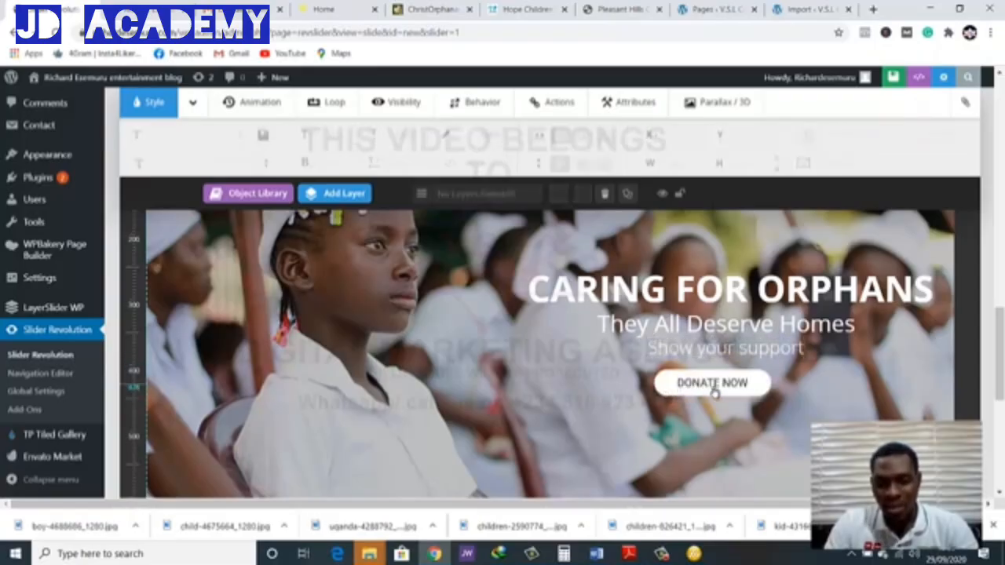
Realign the captions and button, with DONATE NOW at about X 831 px, Y 416 px and the heading at about X 602 px, Y 254 px
left_click_drag(714, 392, 748, 399)
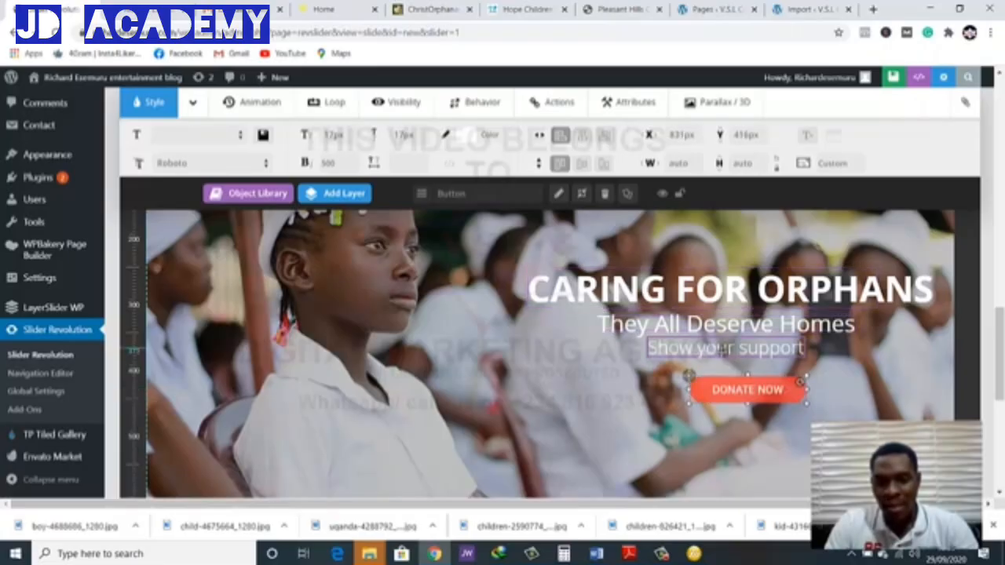
left_click_drag(720, 351, 724, 299)
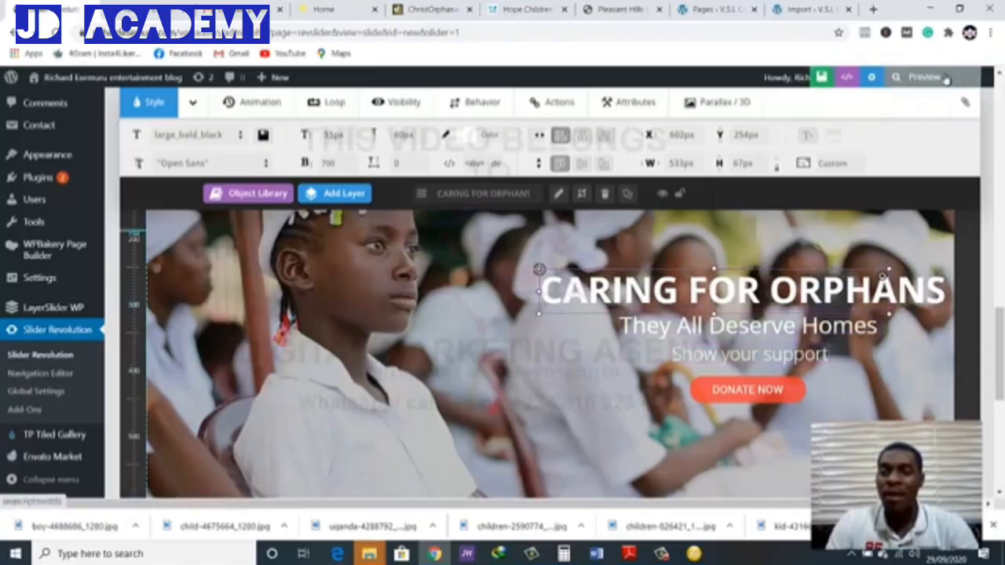
Preview the slide in the editor and save it
left_click(925, 77)
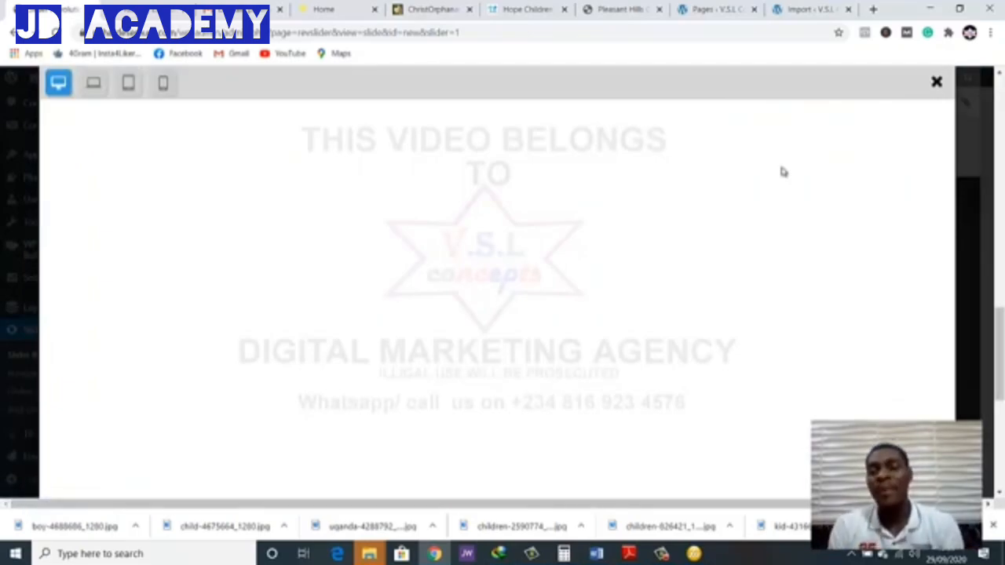
left_click(937, 83)
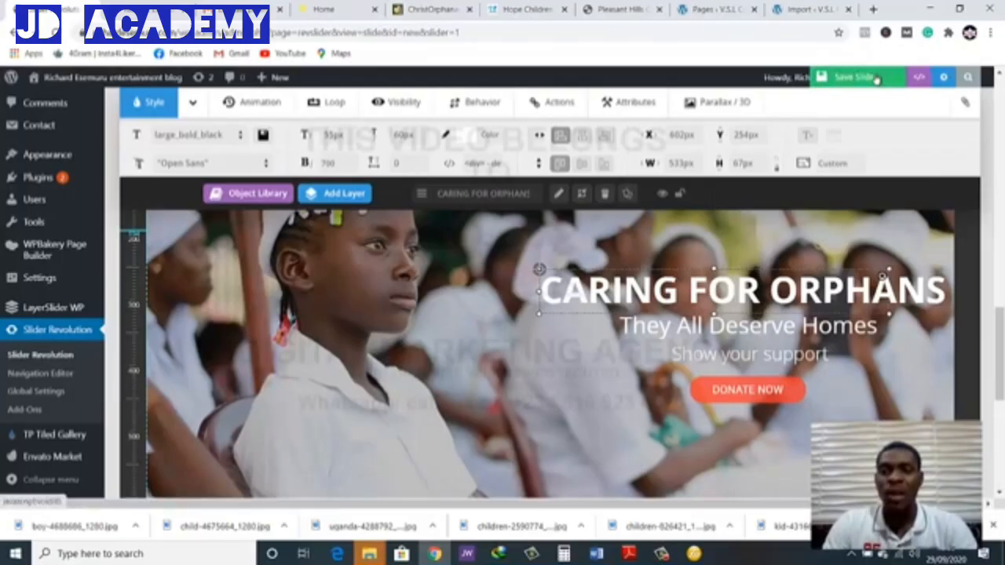
left_click(875, 78)
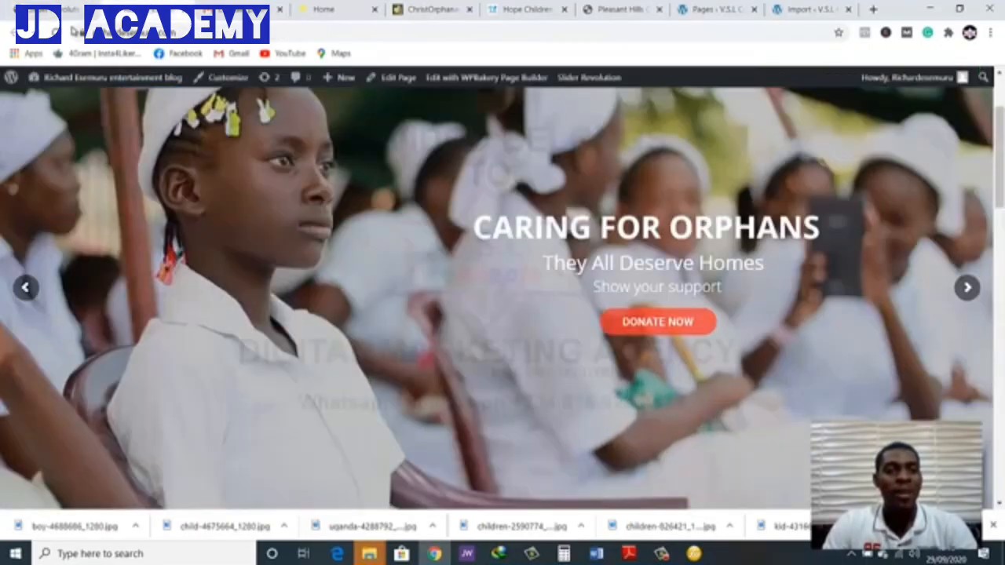
Reload the site's home page and examine the slider's enlarged captions, DONATE NOW button and previous-slide arrow
left_click(62, 33)
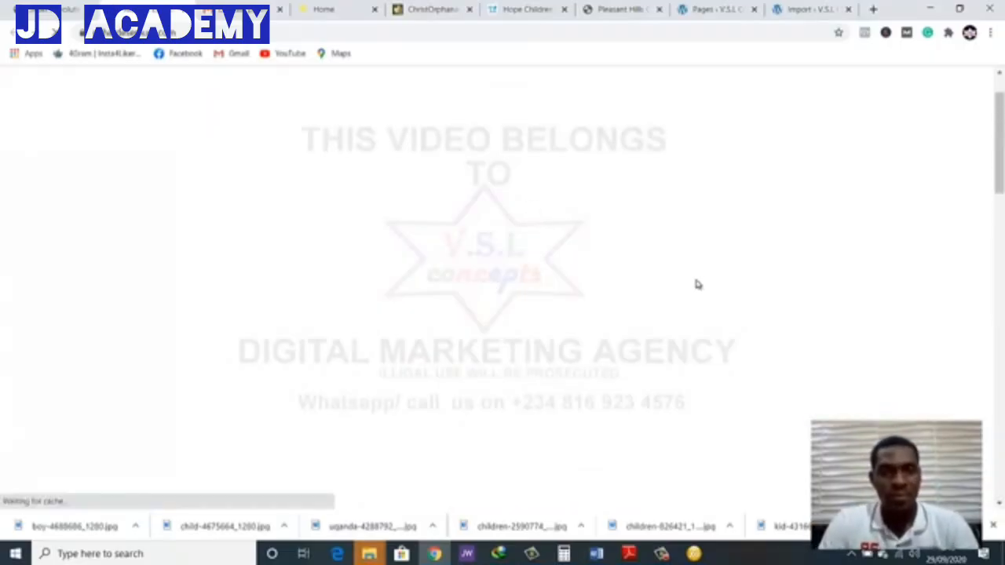
scroll(517, 251, "down", 1)
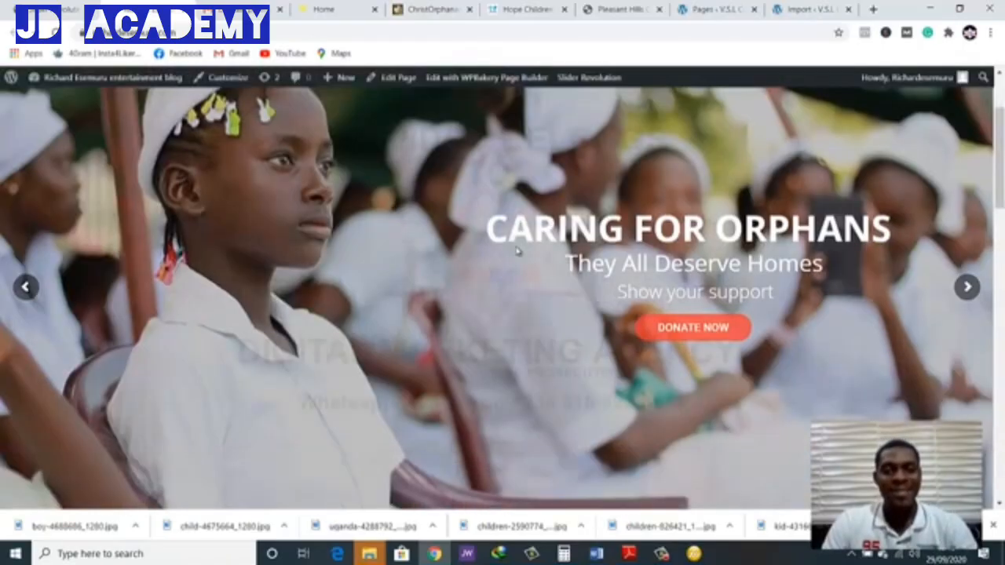
scroll(517, 251, "up", 1)
scroll(511, 265, "down", 1)
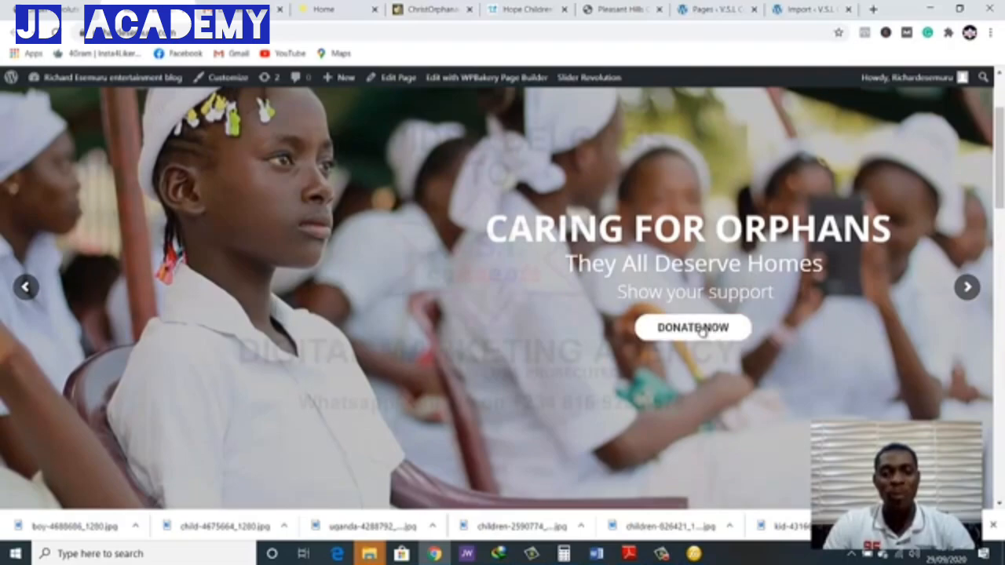
scroll(759, 333, "up", 2)
scroll(760, 333, "down", 1)
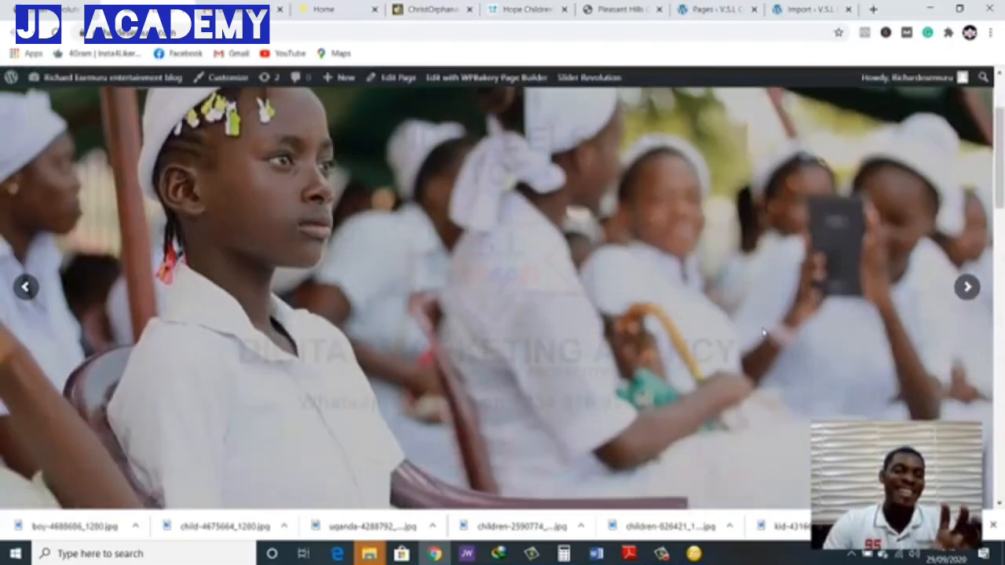
scroll(760, 333, "up", 1)
scroll(763, 333, "down", 1)
scroll(763, 334, "down", 1)
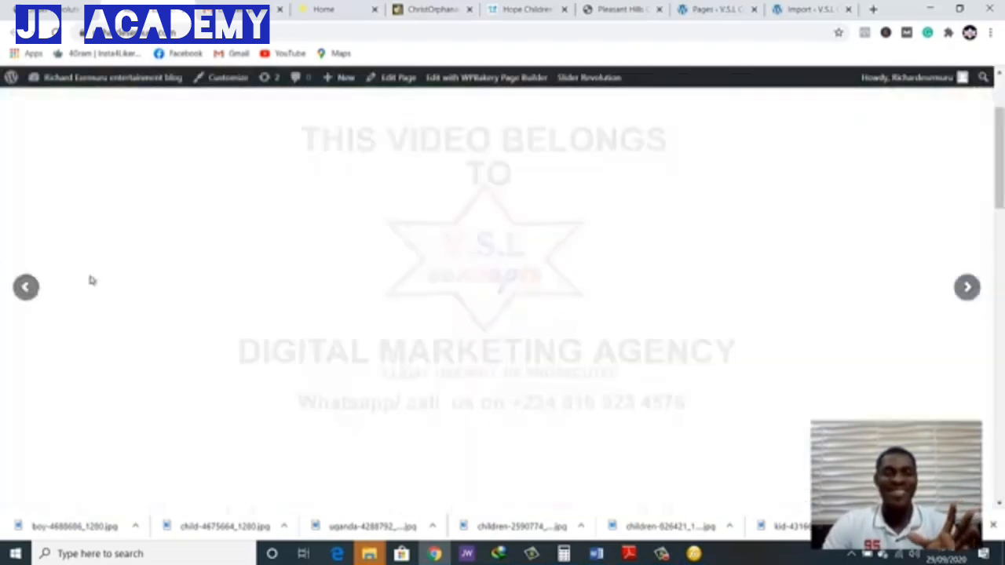
left_click(28, 292)
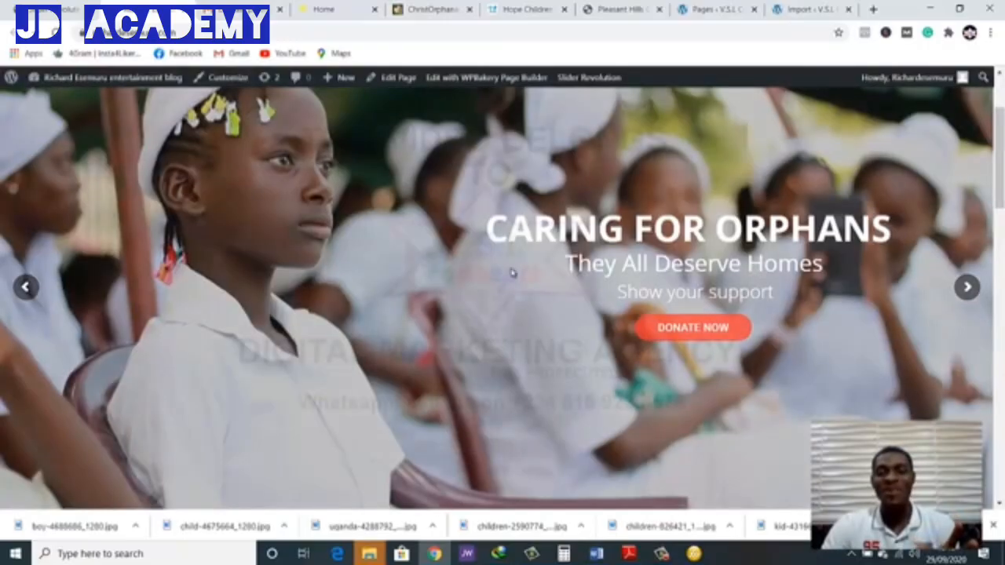
Add a dark shape layer to the slide and stretch it over the captions and button, about 674 × 254 px at X 566 px, Y 224 px
left_click(35, 6)
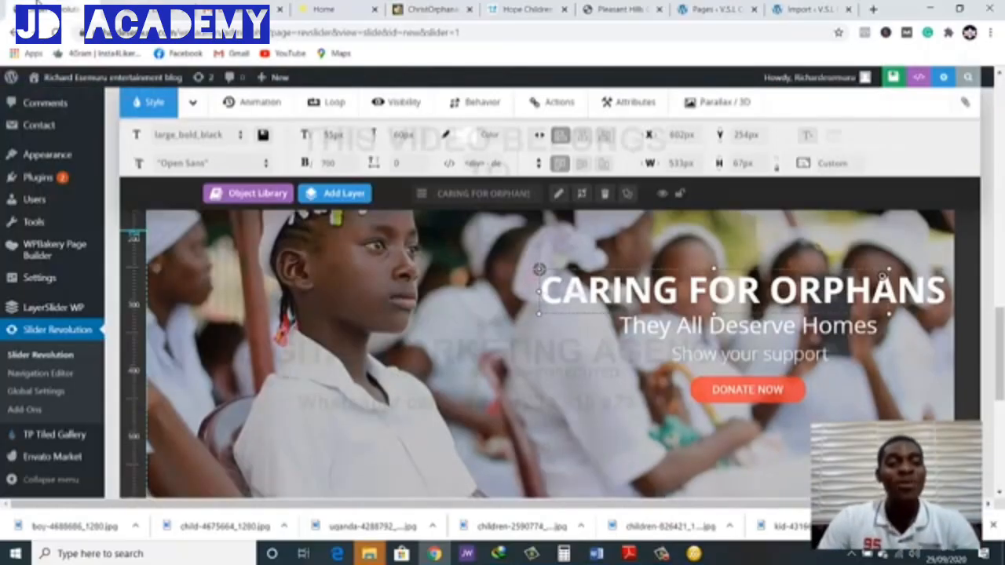
scroll(534, 283, "up", 1)
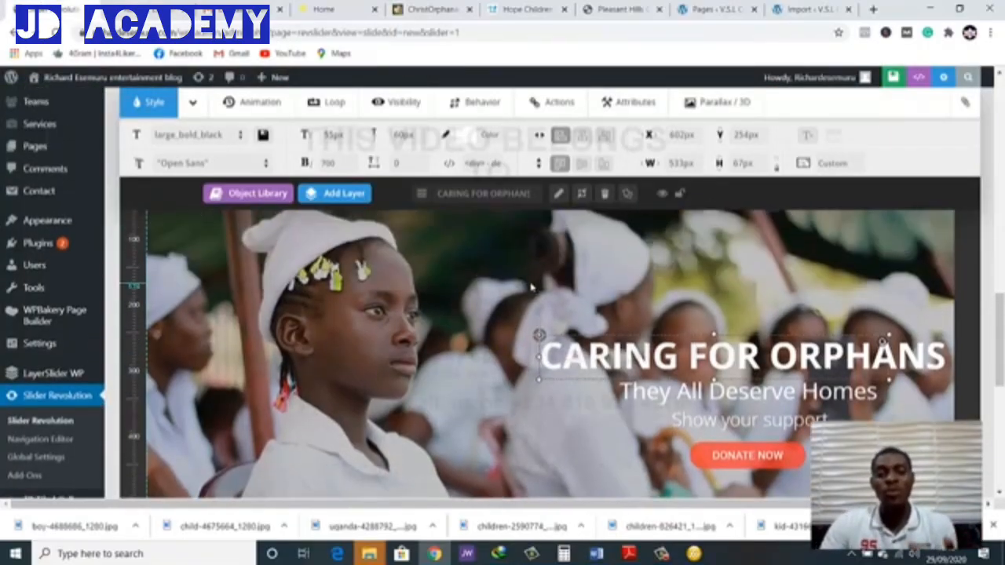
scroll(514, 276, "down", 1)
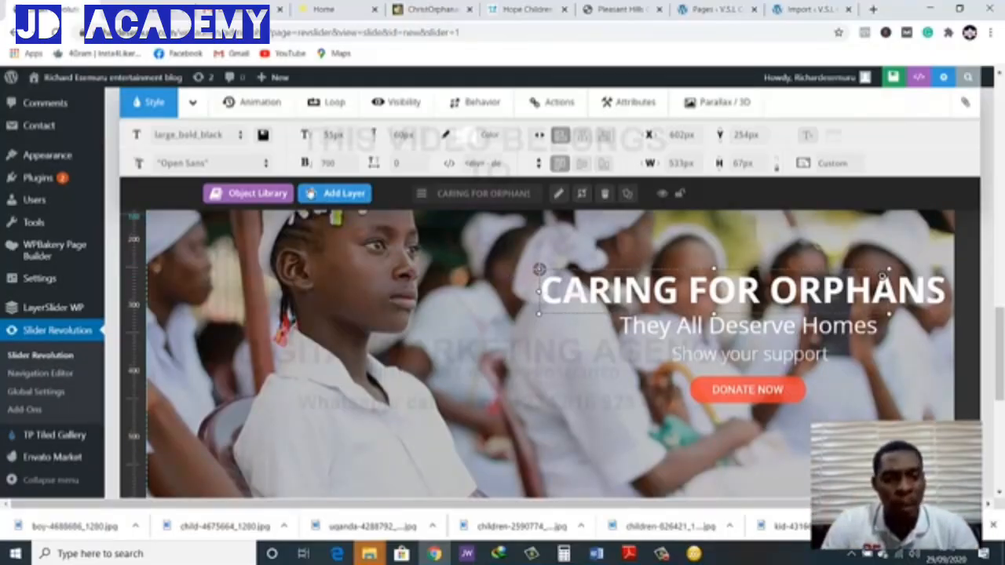
left_click(311, 195)
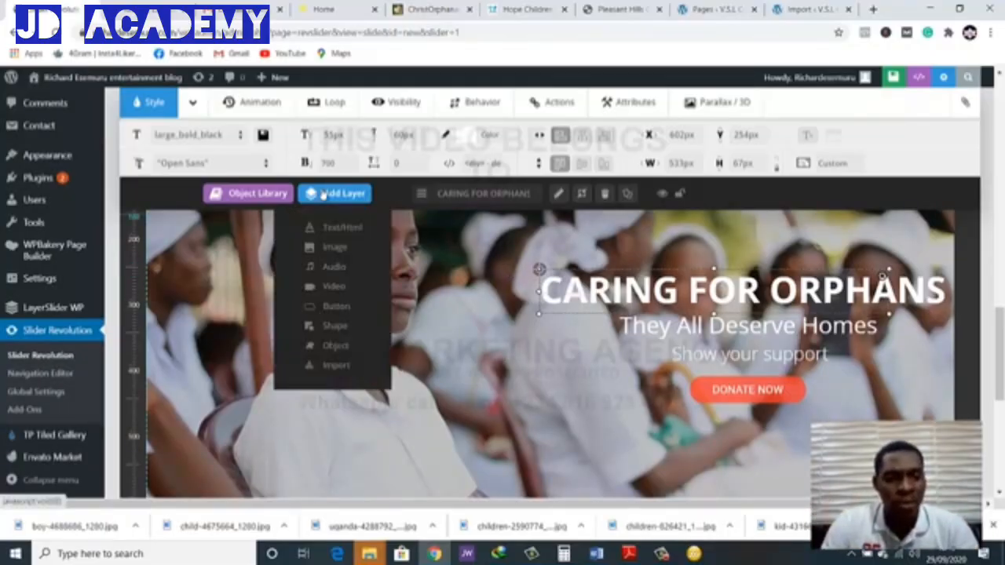
left_click(334, 326)
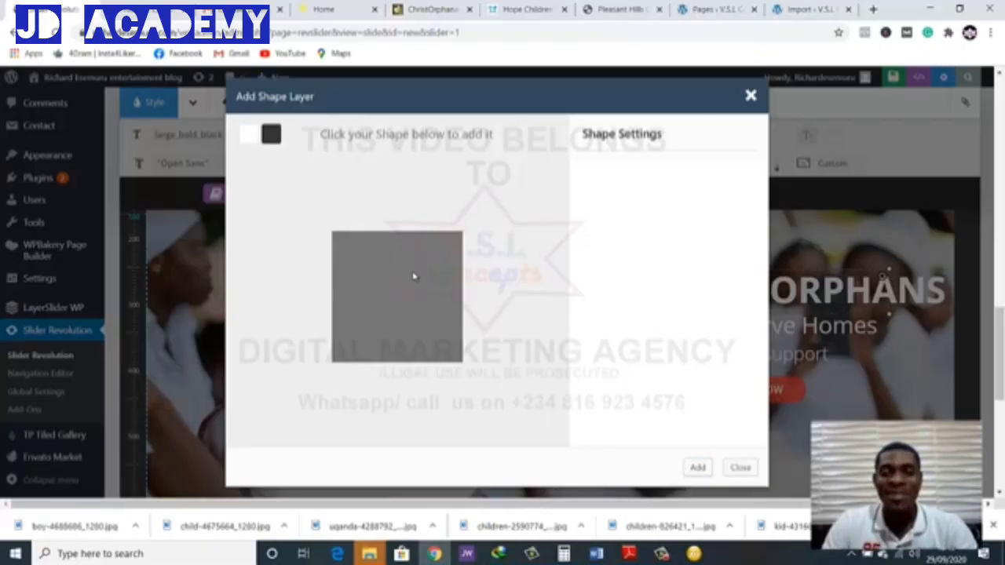
left_click(695, 467)
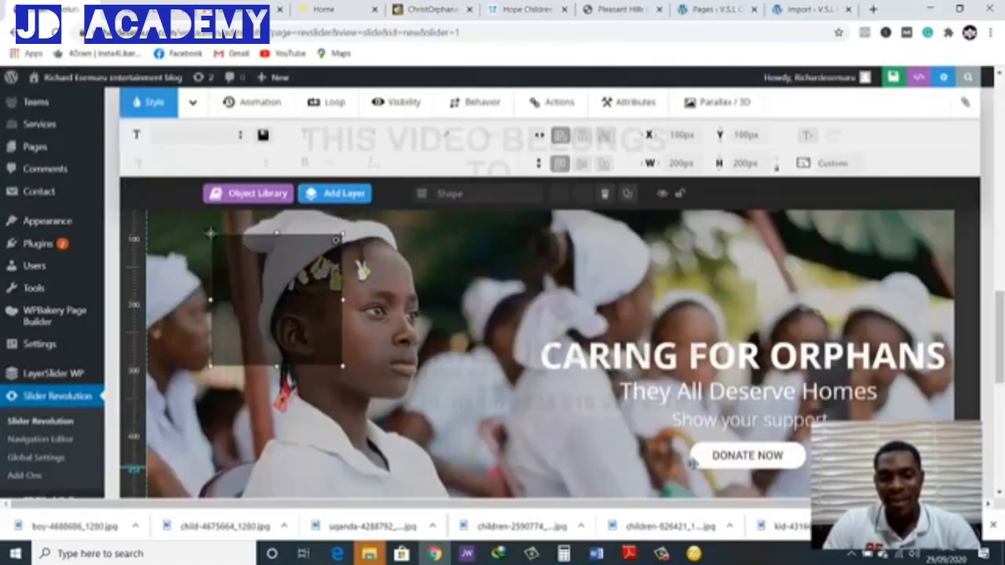
left_click_drag(343, 311, 957, 483)
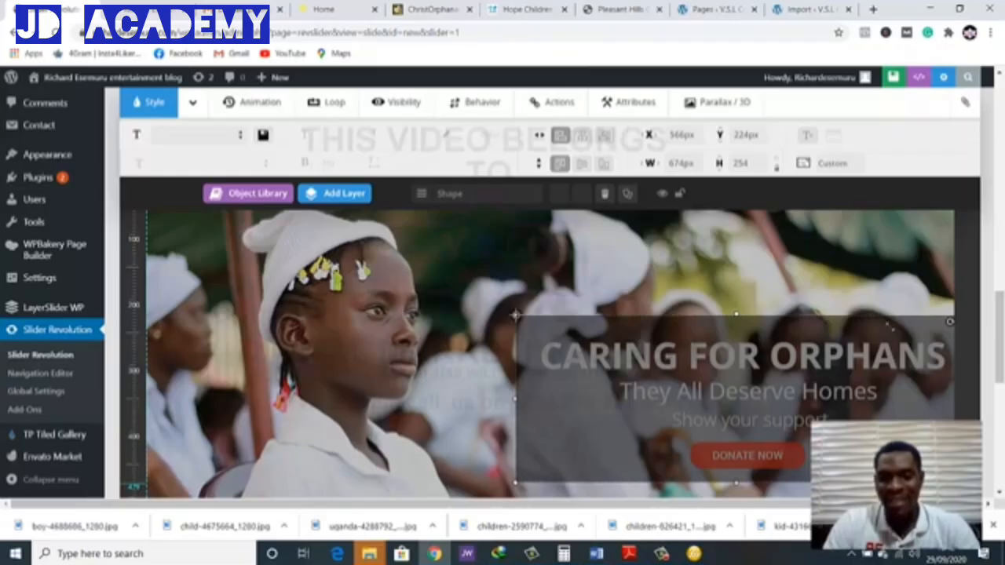
Reorder the slide's layers so the shape comes before the "CARING FOR ORPHANS" heading, behind all captions and the button
scroll(888, 470, "down", 1)
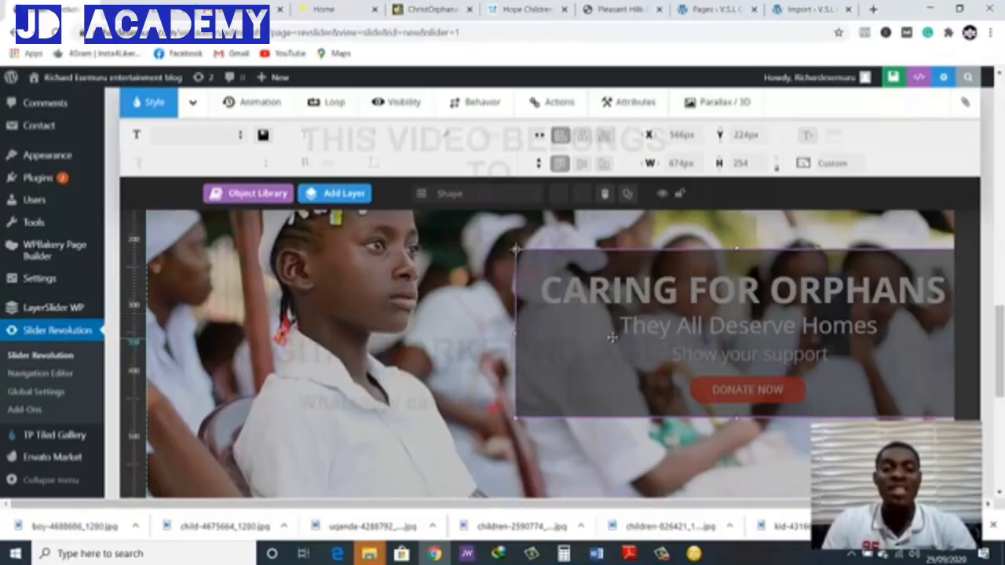
scroll(643, 342, "down", 2)
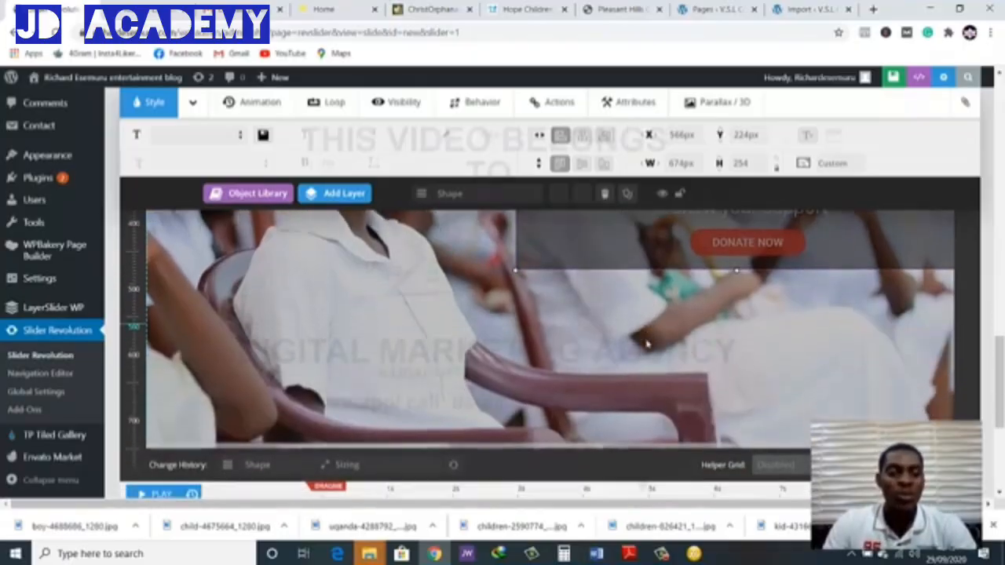
scroll(646, 343, "down", 3)
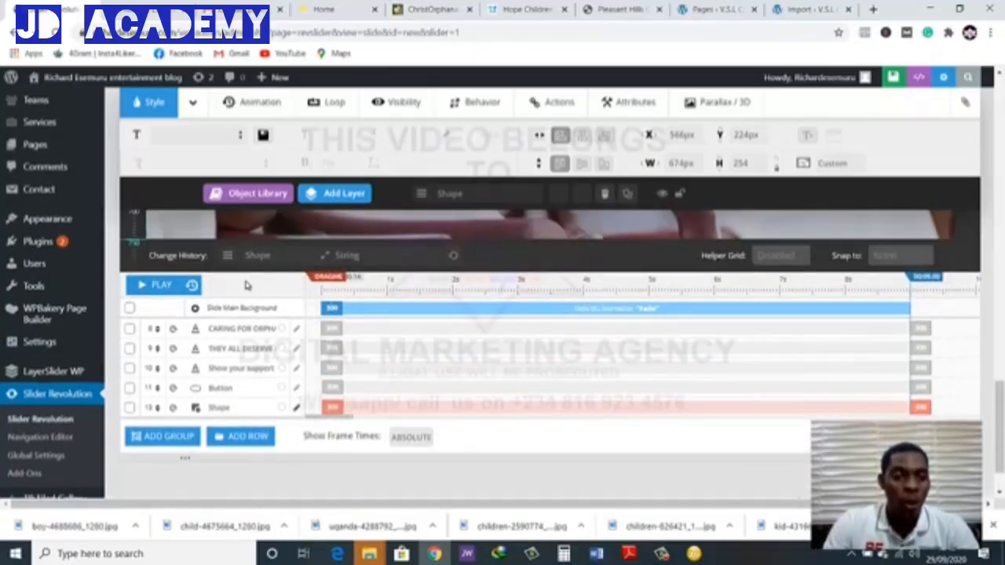
scroll(247, 285, "down", 2)
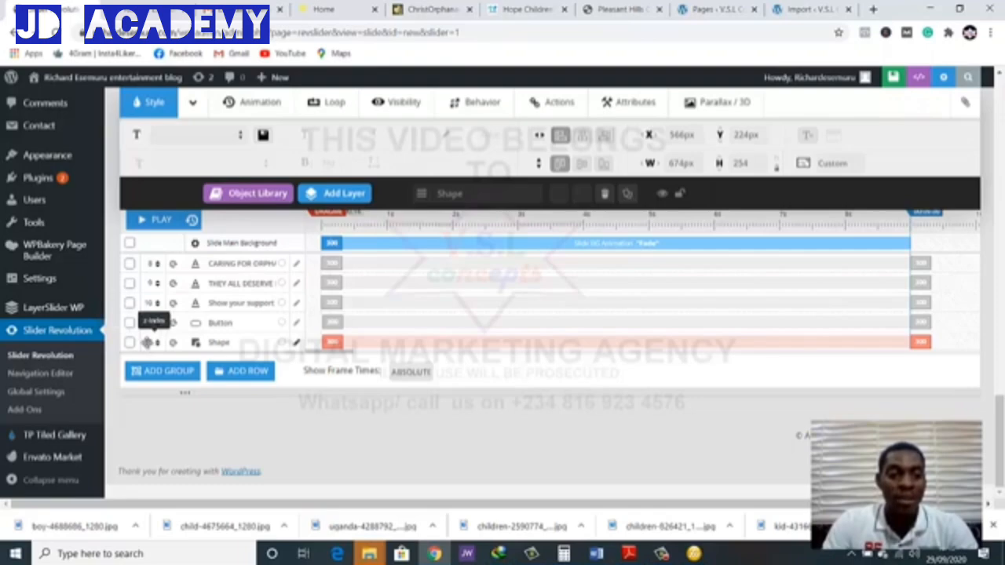
left_click_drag(146, 341, 158, 260)
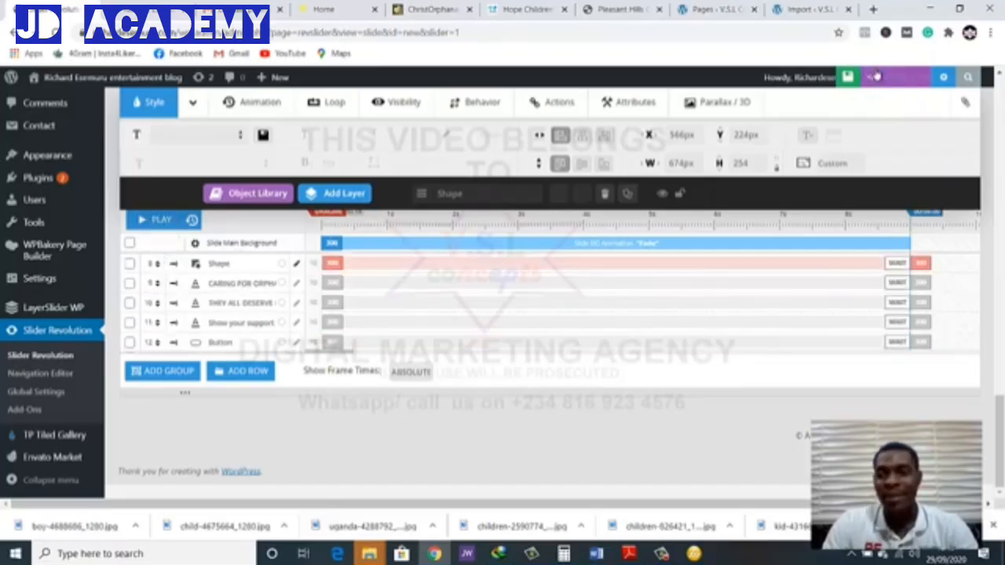
Save the slide and examine the dark backing shape and the previous-slide arrow on the site's home page
left_click(822, 77)
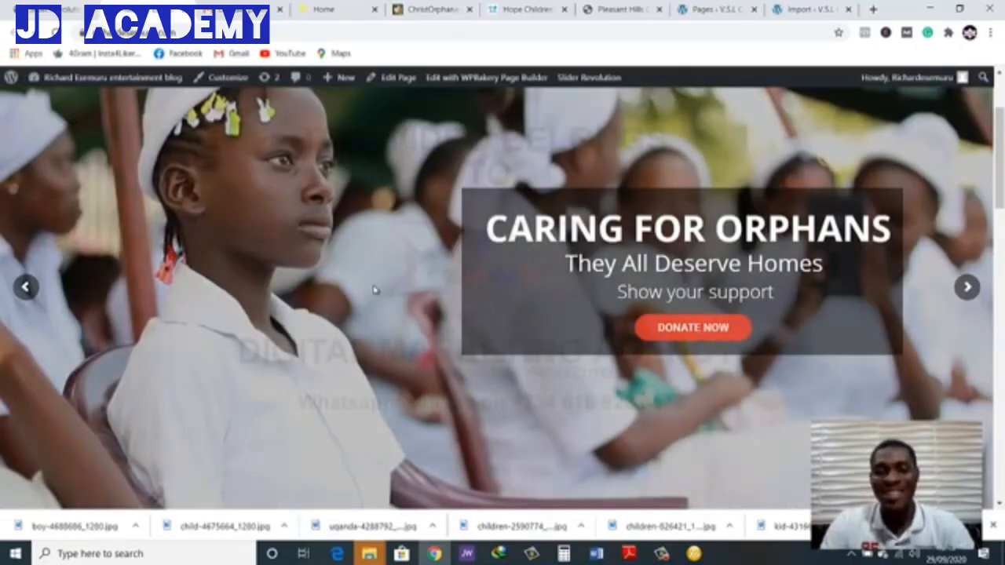
scroll(375, 290, "up", 2)
scroll(534, 342, "down", 2)
scroll(534, 344, "up", 2)
scroll(534, 349, "down", 2)
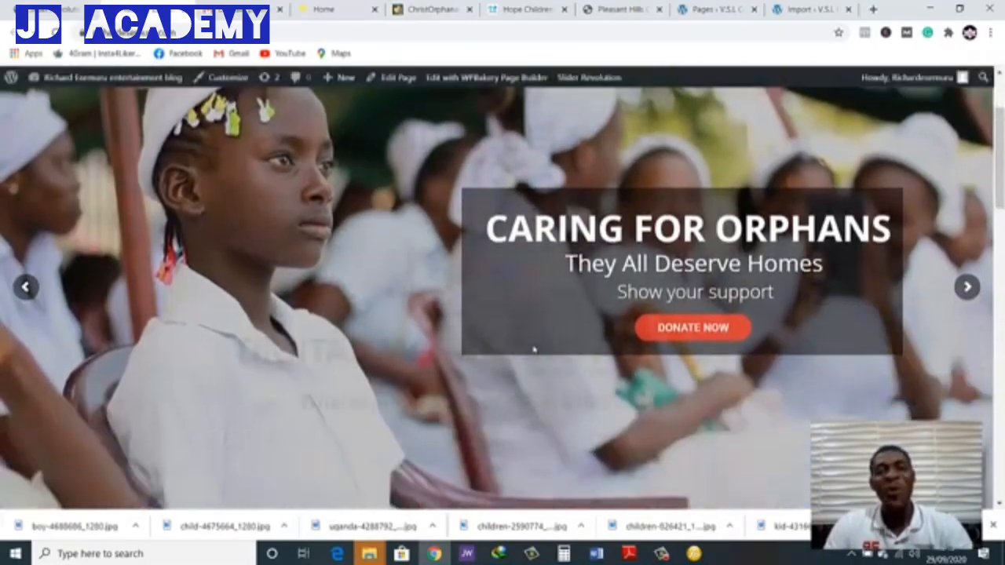
scroll(474, 349, "up", 2)
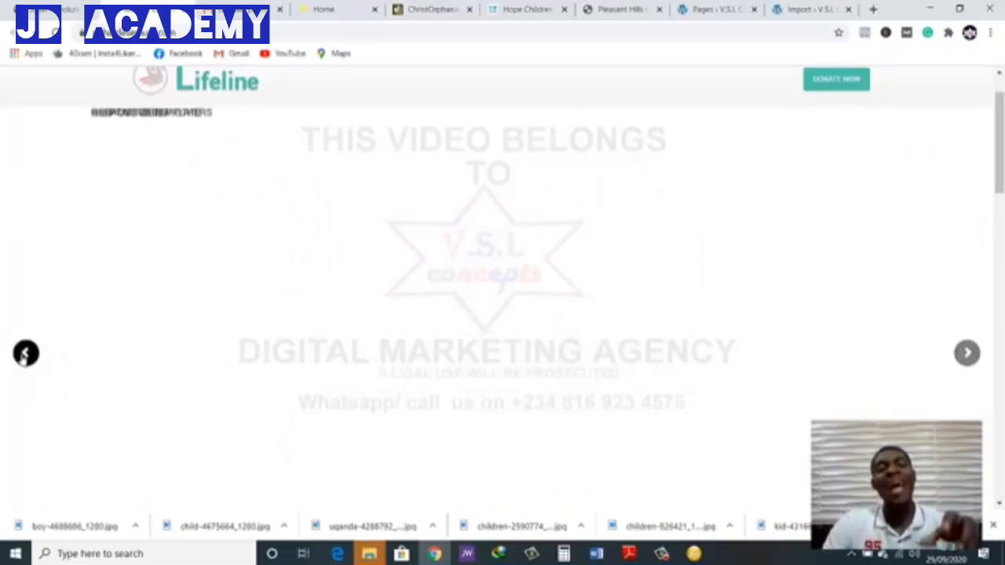
left_click(25, 354)
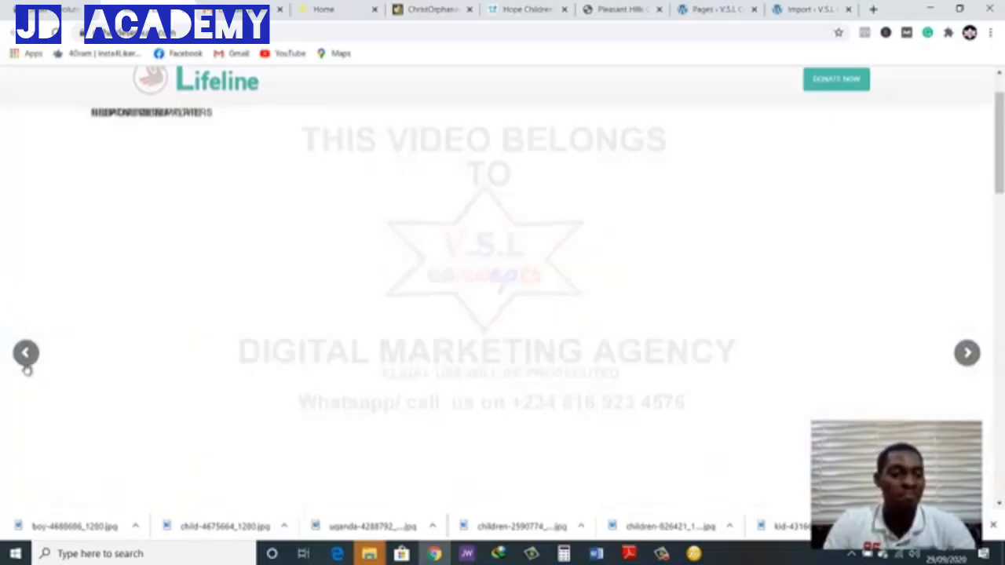
left_click(25, 353)
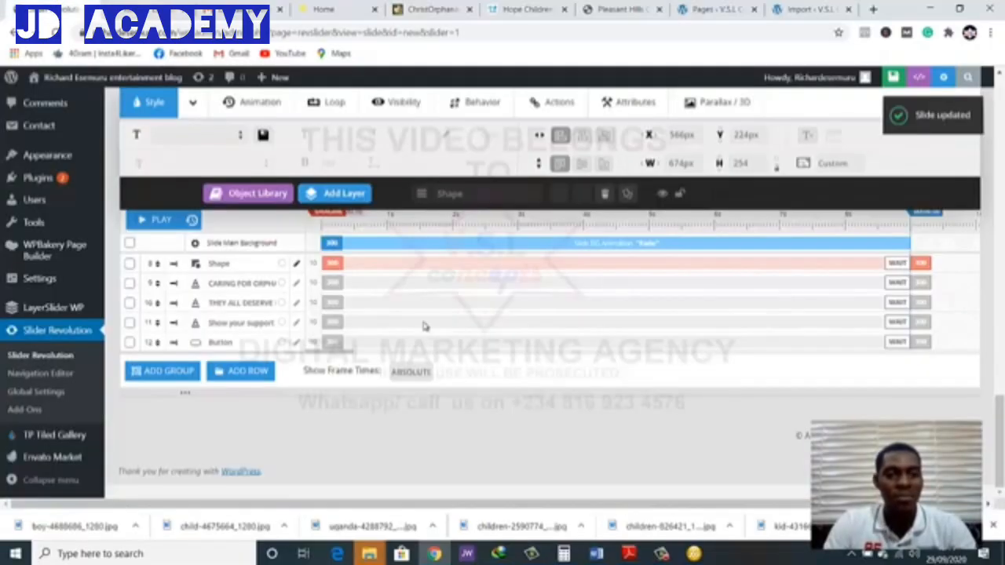
Delete the blank slides #2 and #3 from the home slider
scroll(422, 325, "up", 10)
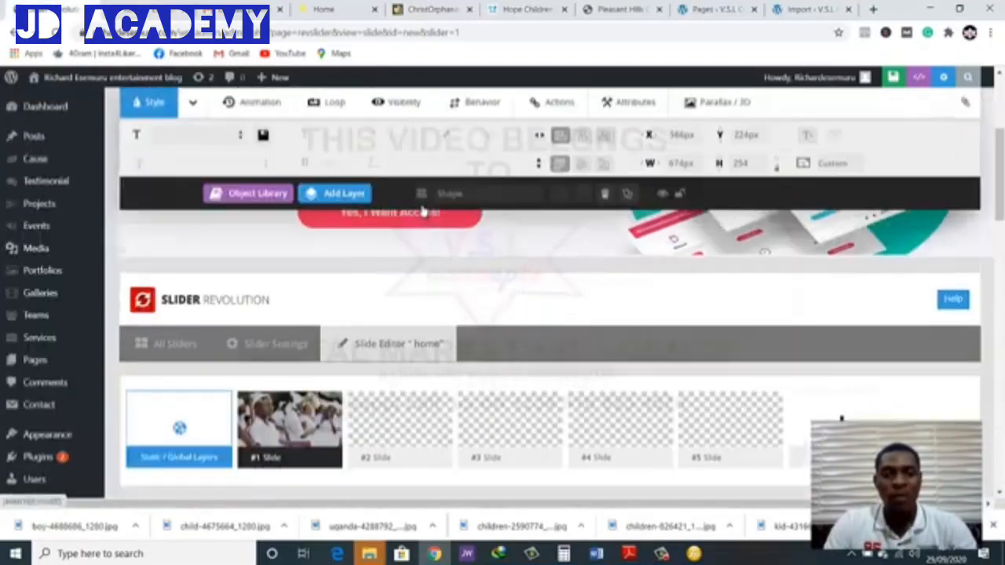
scroll(420, 212, "up", 3)
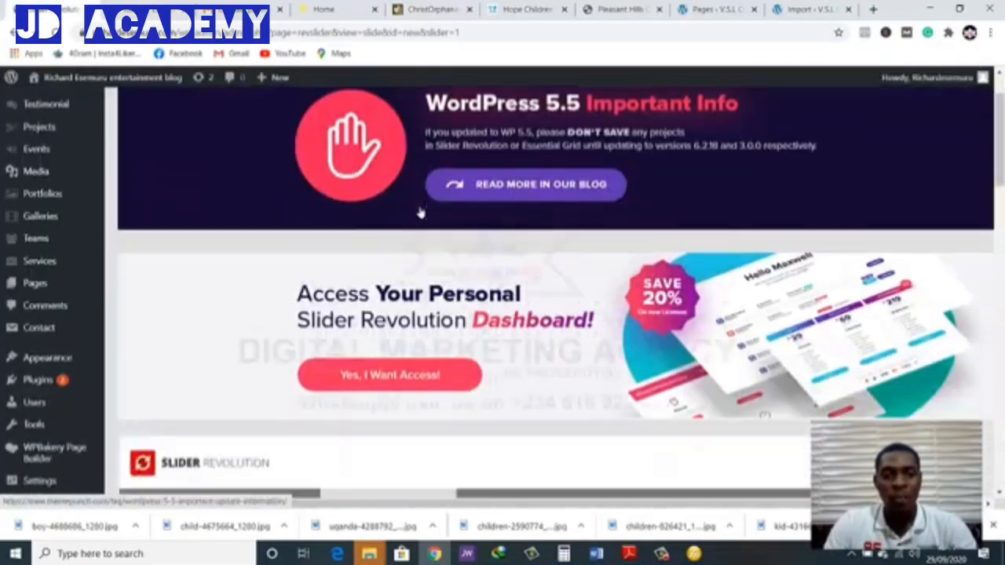
scroll(421, 212, "down", 6)
mouse_move(416, 204)
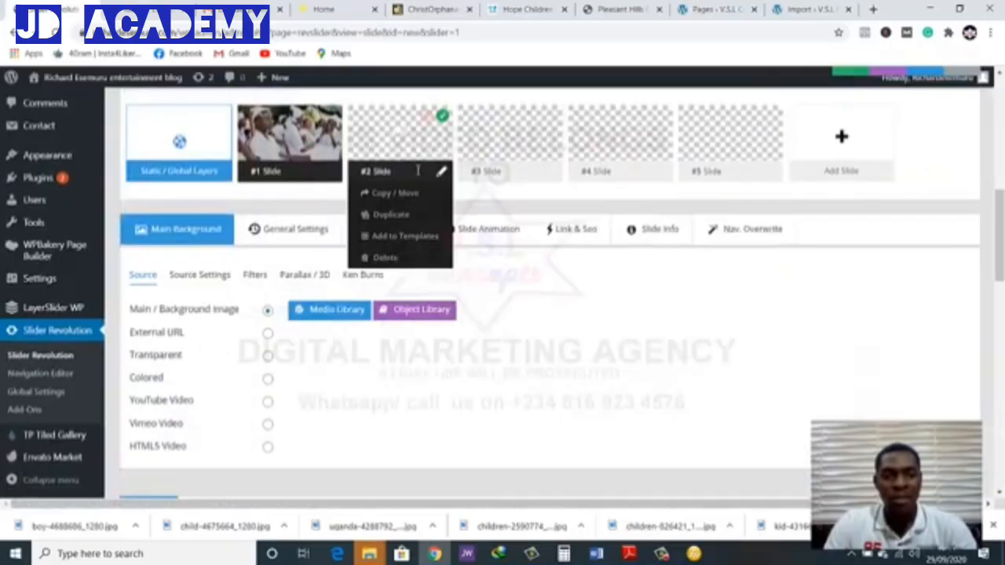
left_click(395, 257)
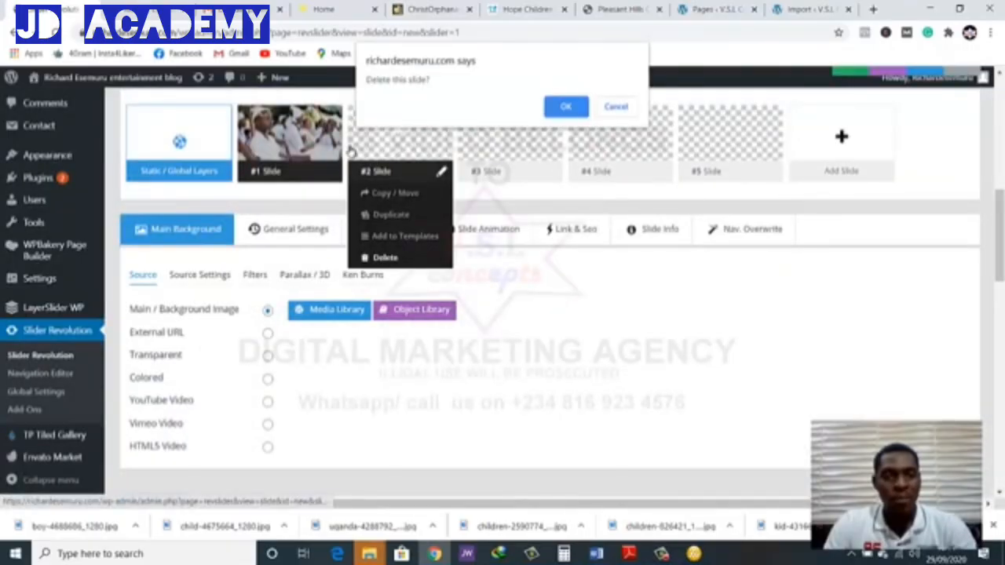
left_click(562, 109)
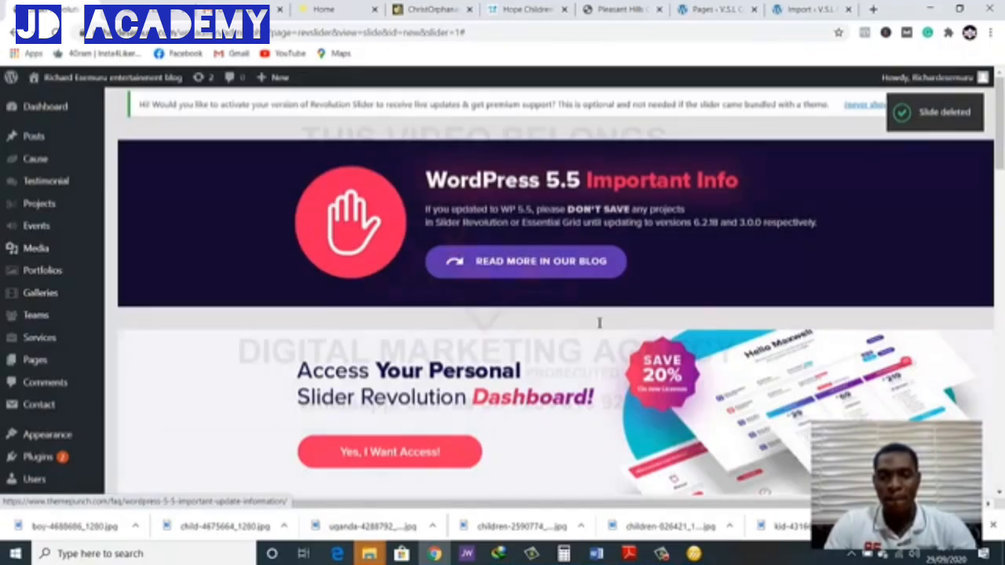
scroll(599, 322, "down", 3)
scroll(444, 350, "down", 1)
mouse_move(433, 353)
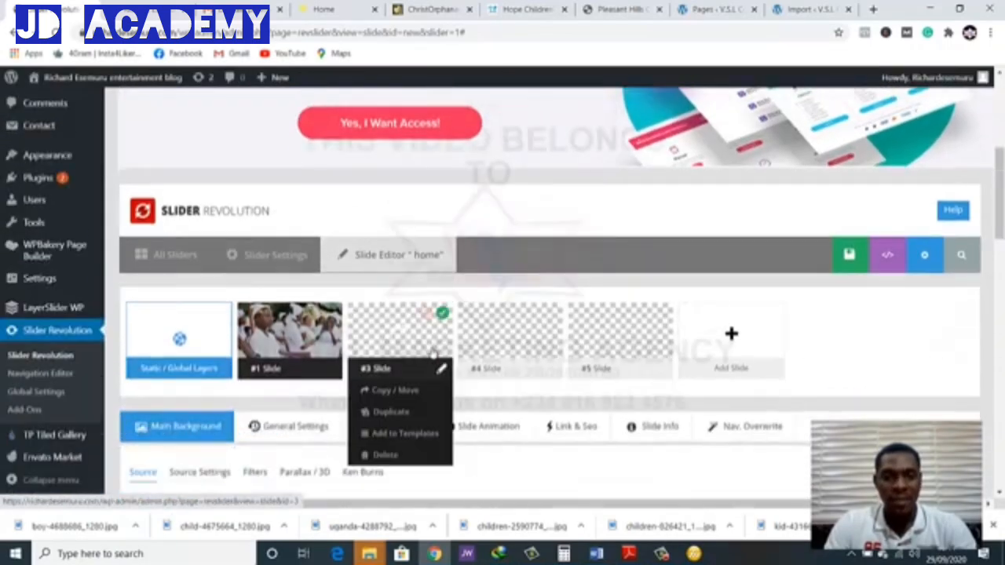
left_click(397, 453)
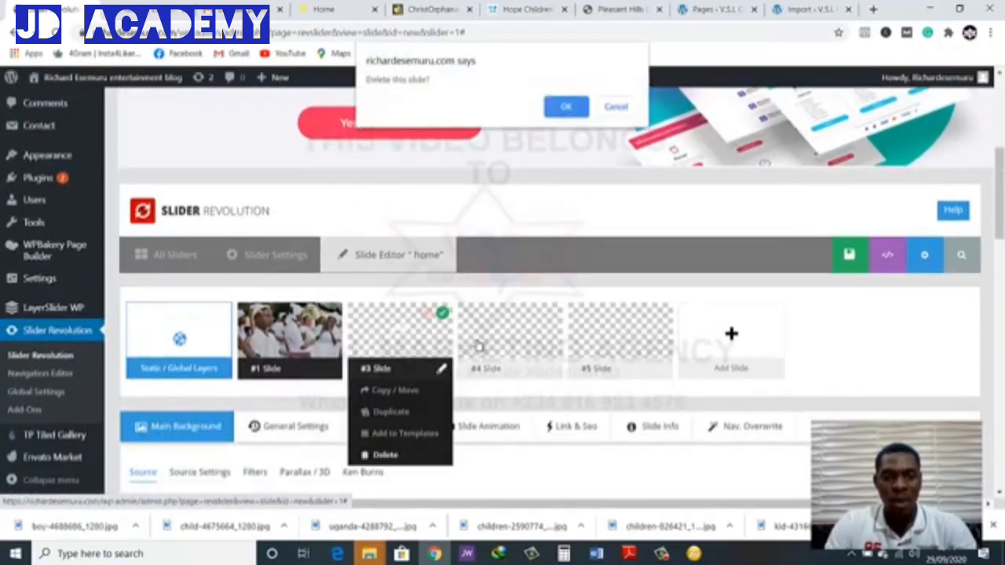
left_click(567, 105)
Delete the remaining blank slides #4 and #5 so that only slide #1 is left in the slider
scroll(470, 321, "down", 4)
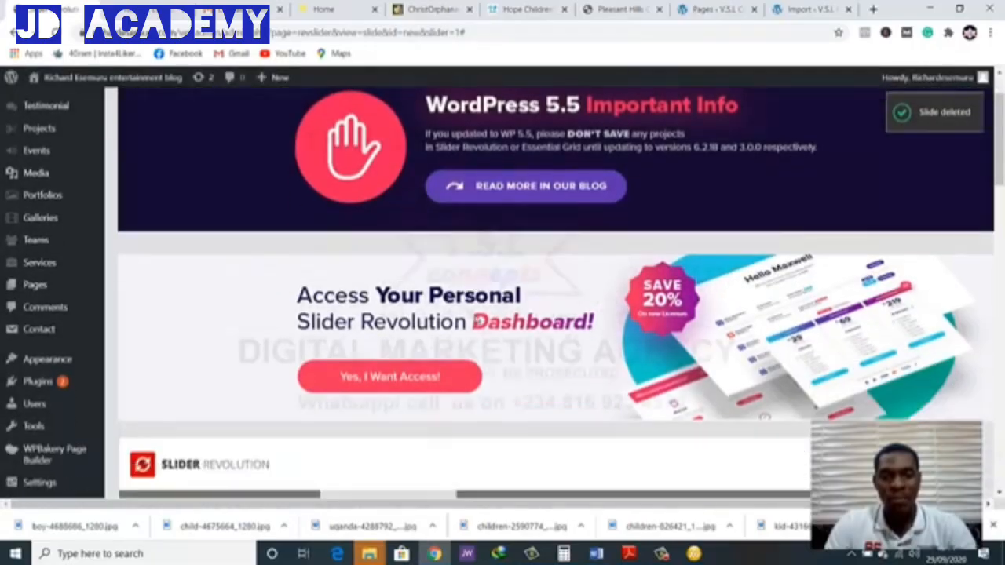
mouse_move(404, 363)
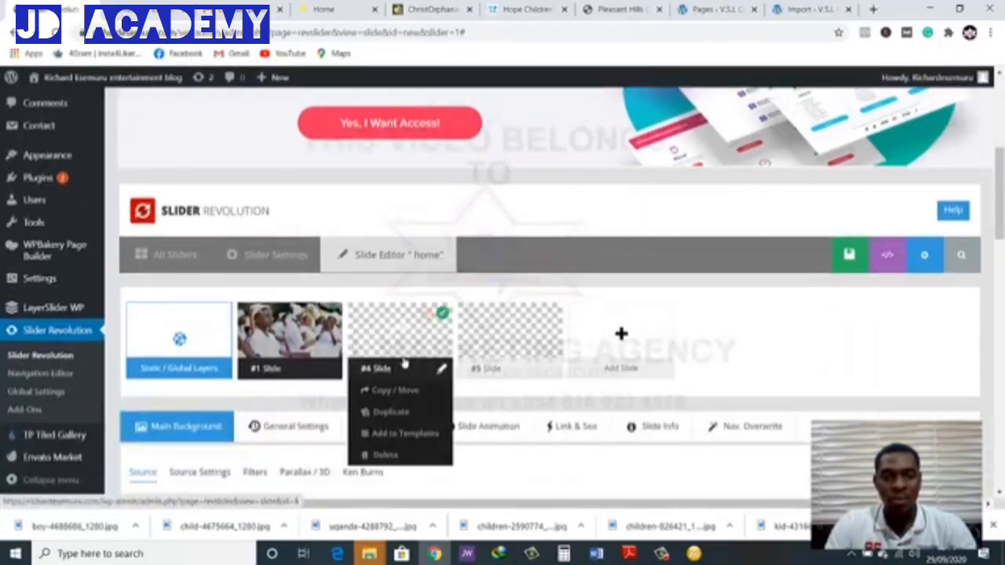
left_click(417, 453)
left_click(559, 107)
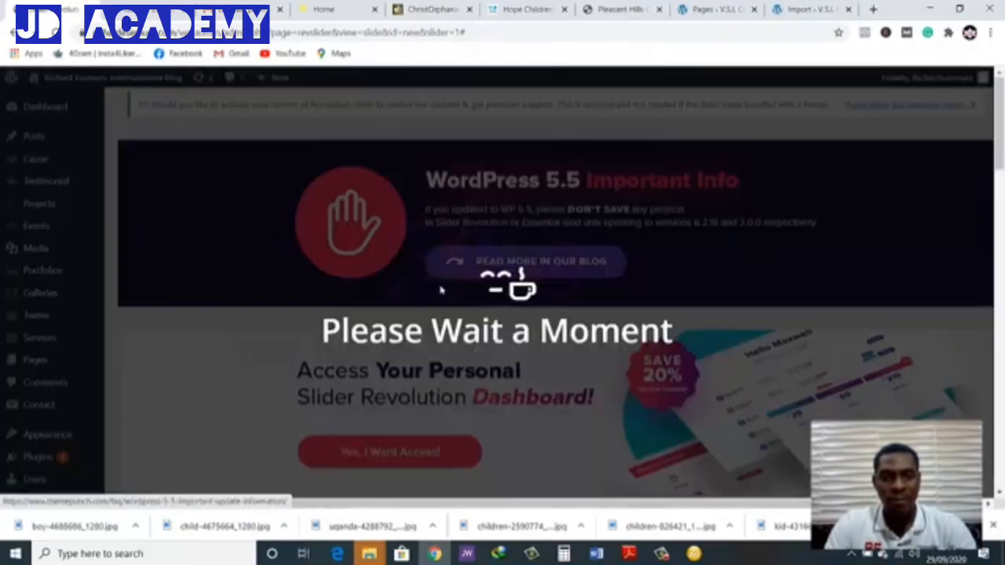
scroll(423, 330, "down", 4)
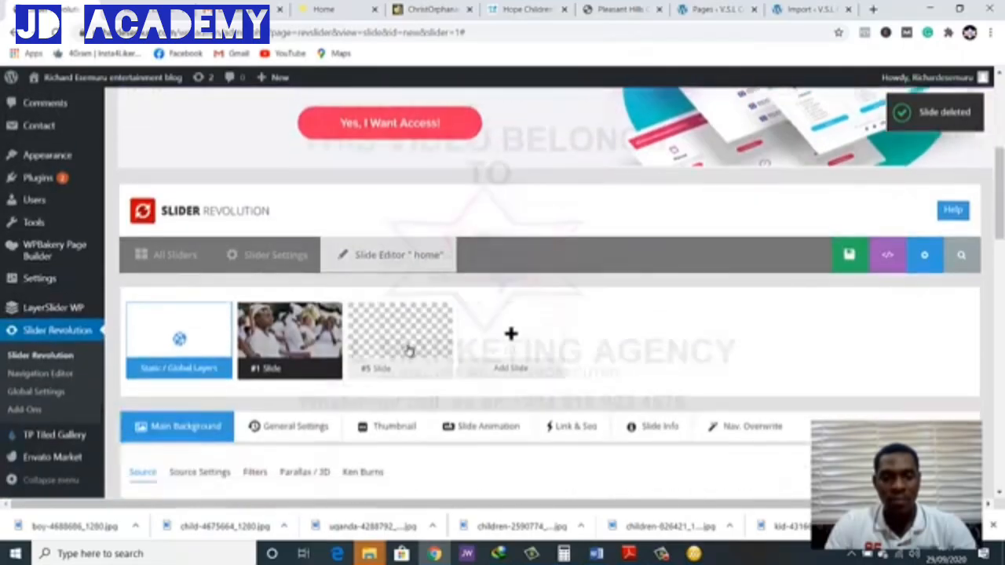
mouse_move(399, 345)
left_click(392, 447)
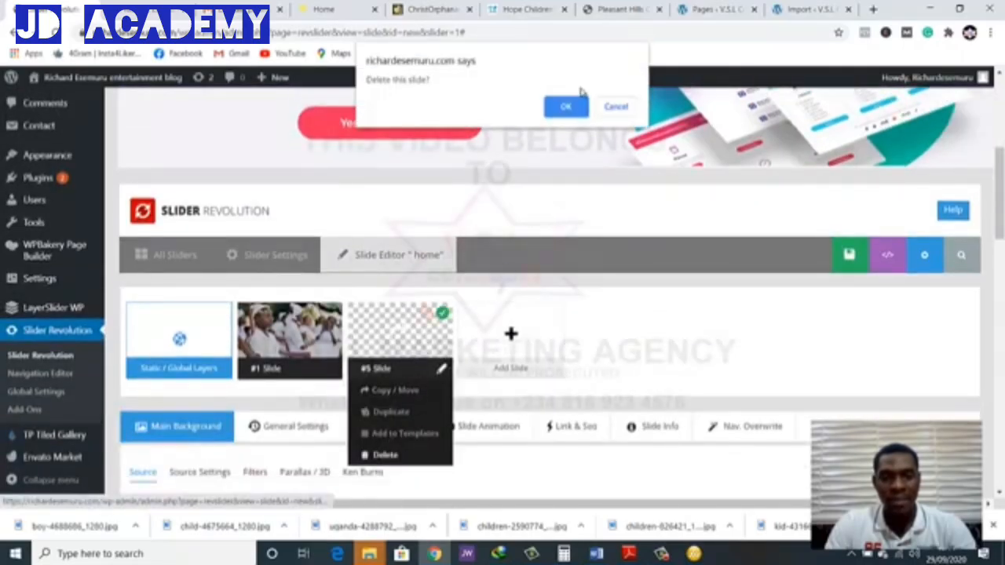
left_click(556, 110)
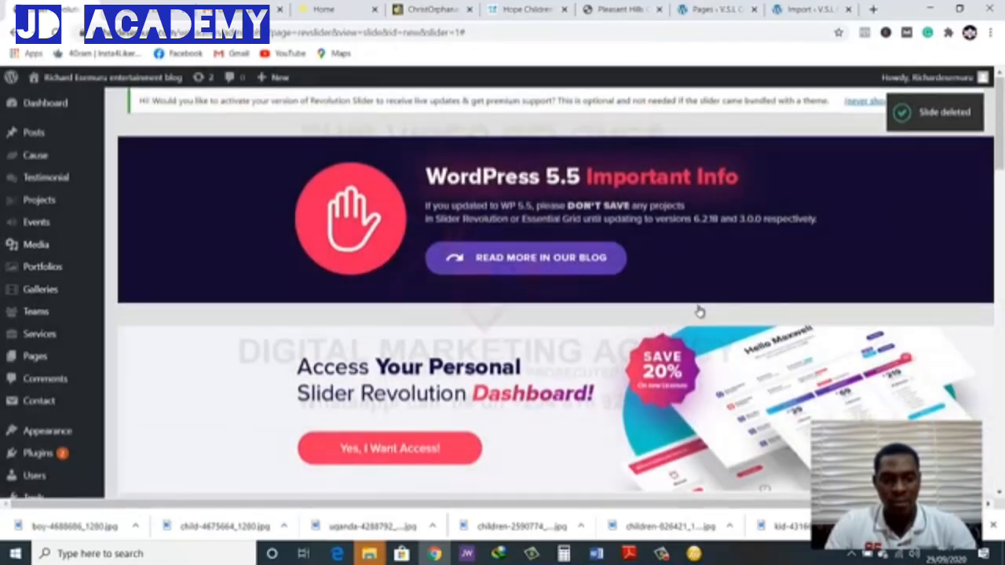
Save the slider, reload the site's home page and examine the CARING FOR ORPHANS slide
scroll(693, 303, "down", 10)
scroll(693, 303, "up", 4)
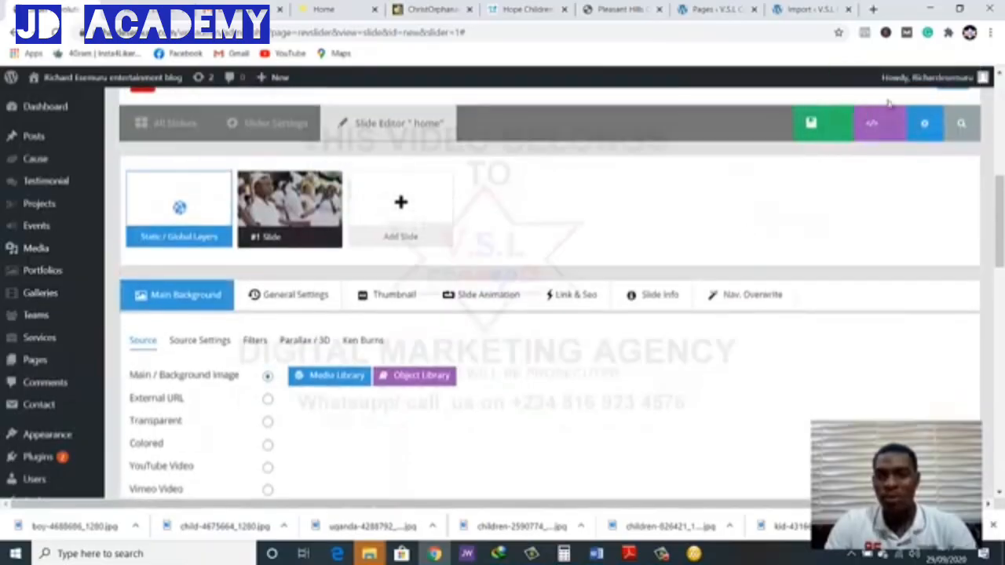
left_click(811, 130)
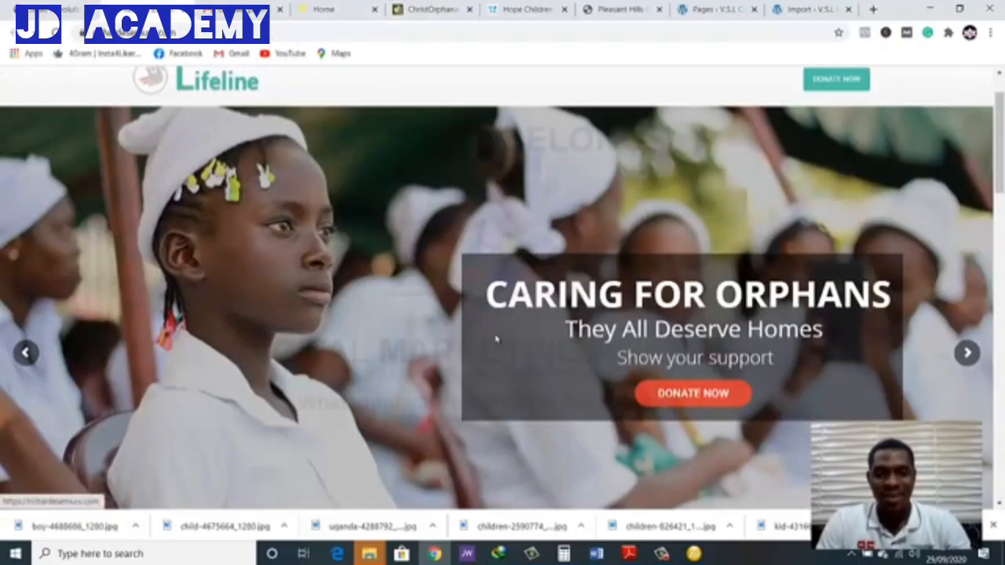
scroll(496, 339, "down", 1)
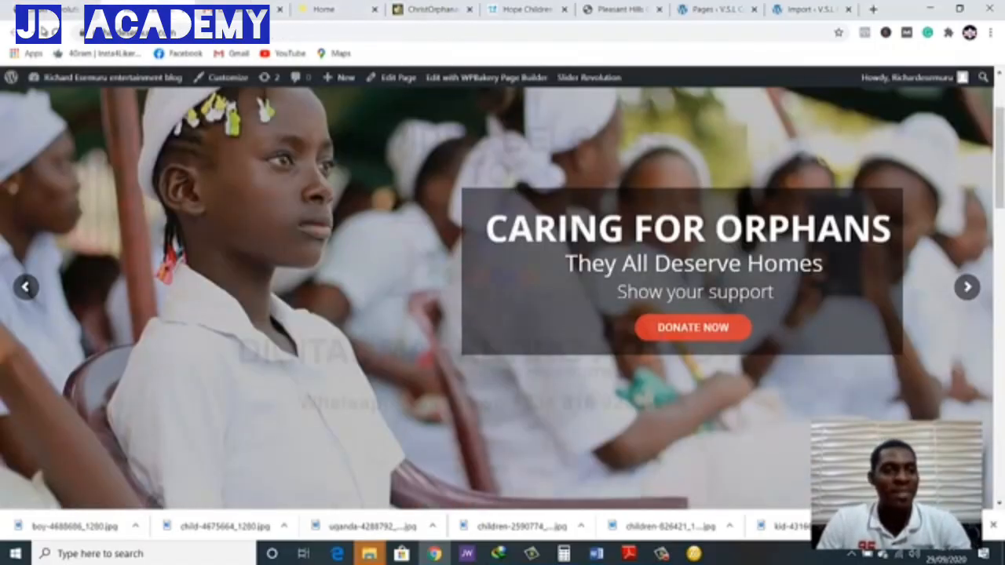
left_click(56, 32)
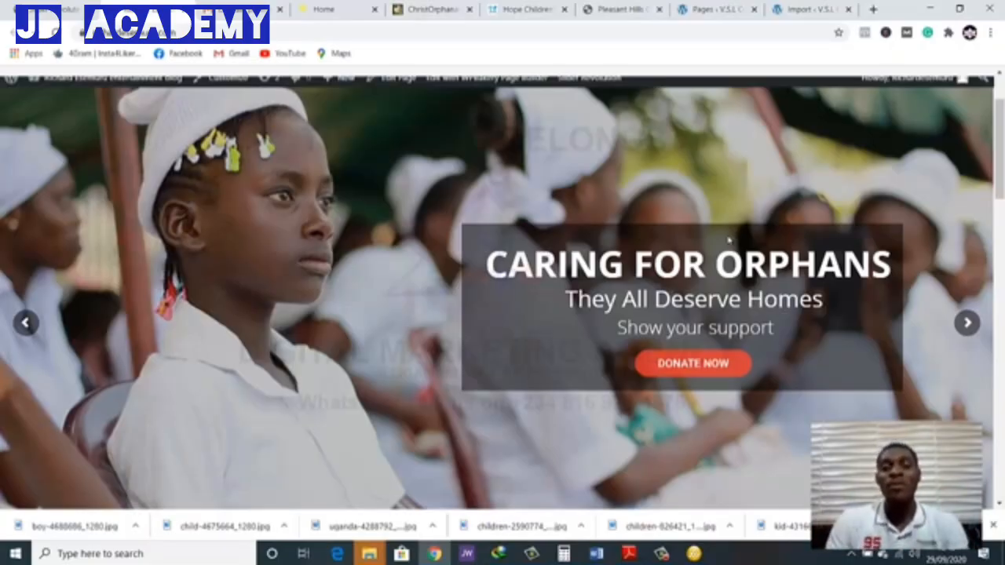
scroll(734, 353, "down", 3)
scroll(735, 336, "up", 2)
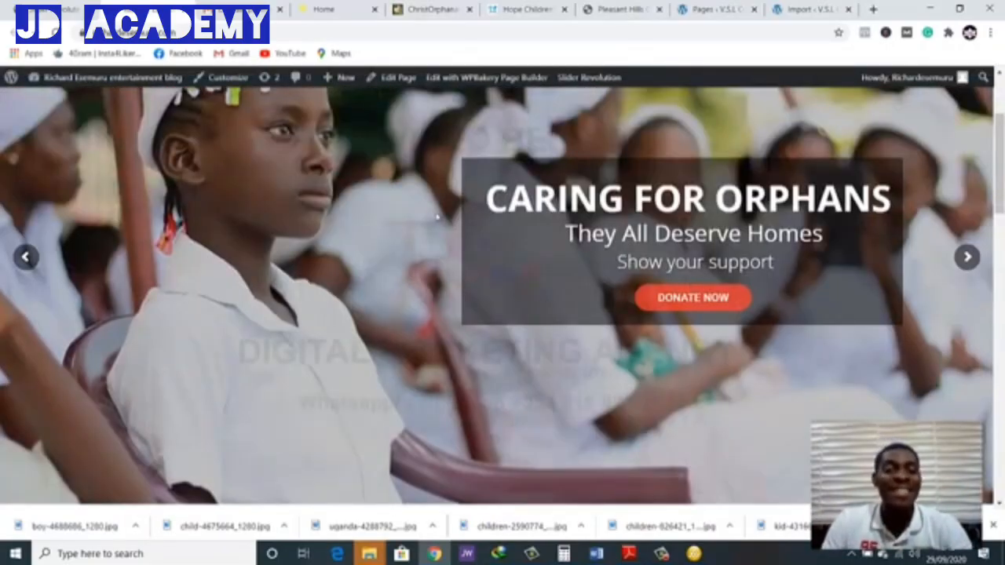
scroll(416, 219, "up", 1)
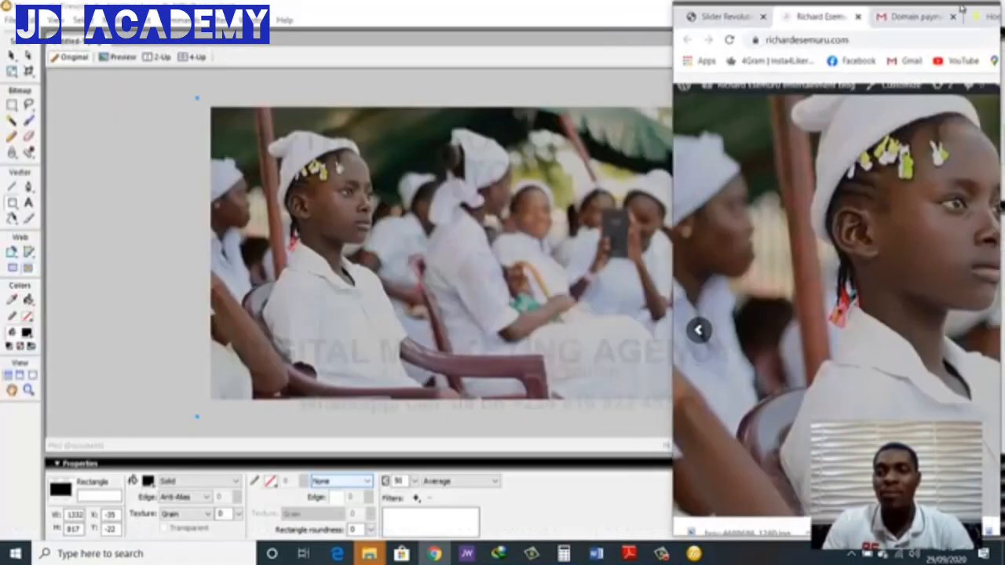
Shrink the browser window to a narrow mobile-like width, examine the home slider's layout, and maximise the window again
left_click(959, 9)
left_click_drag(903, 11, 751, 14)
scroll(683, 242, "down", 2)
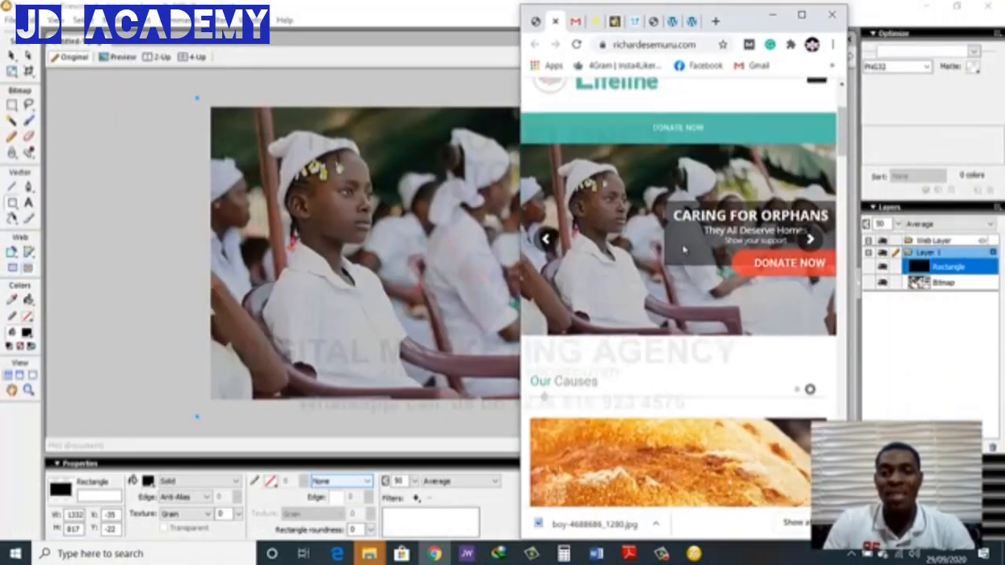
scroll(682, 243, "up", 2)
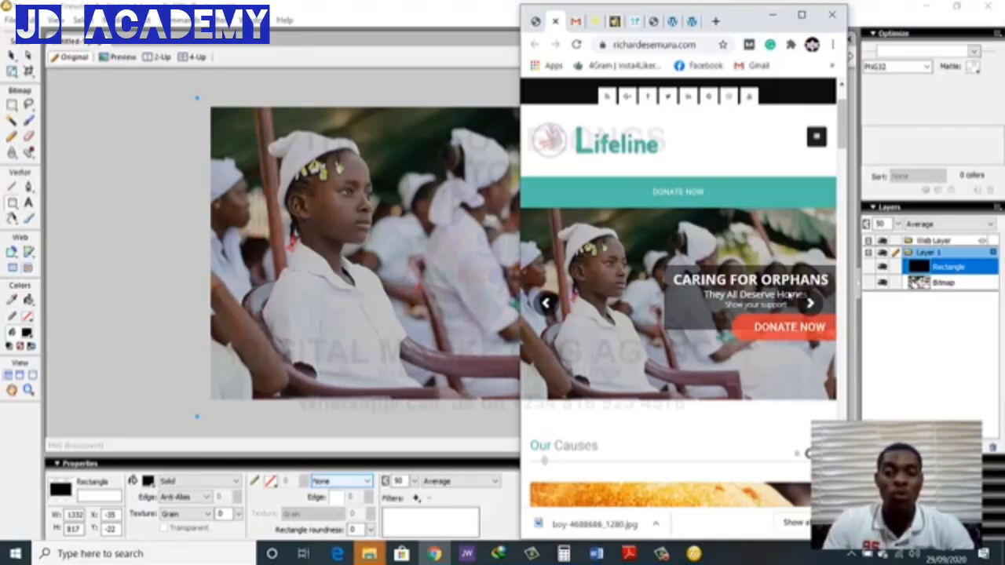
left_click(808, 15)
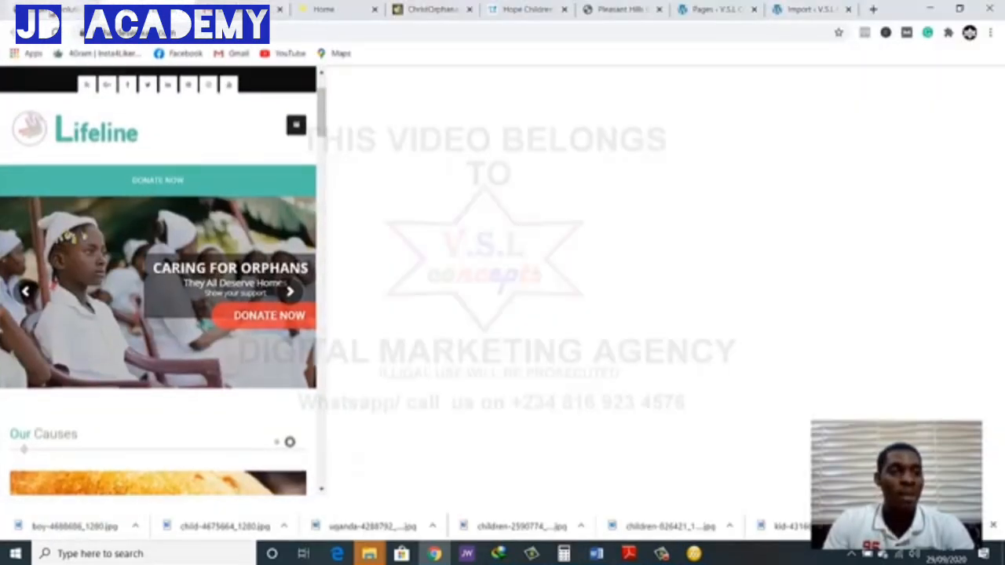
In the slide editor, move the dark shape layer left to X 524 px, keeping Y at 224 px
scroll(555, 340, "down", 8)
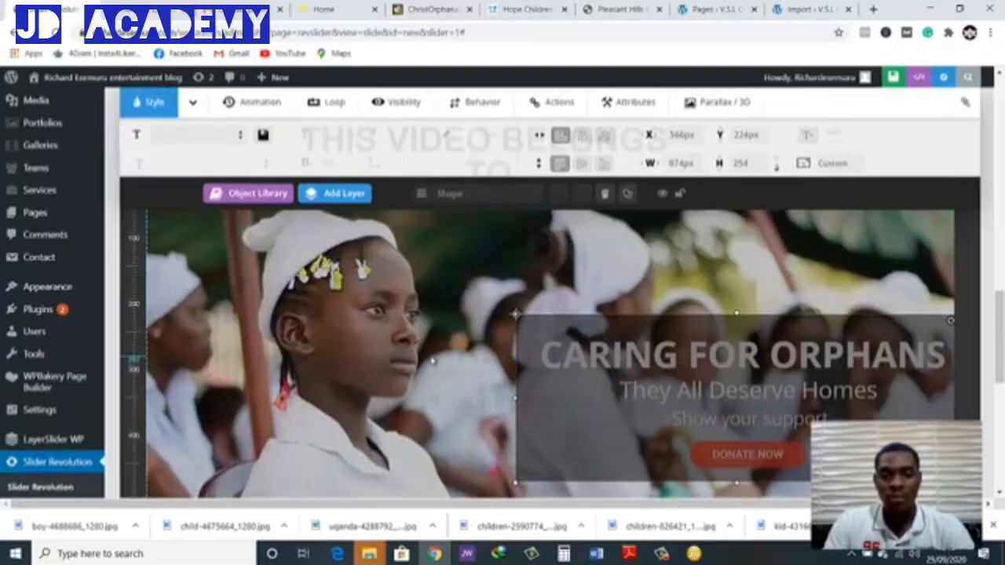
left_click(432, 361)
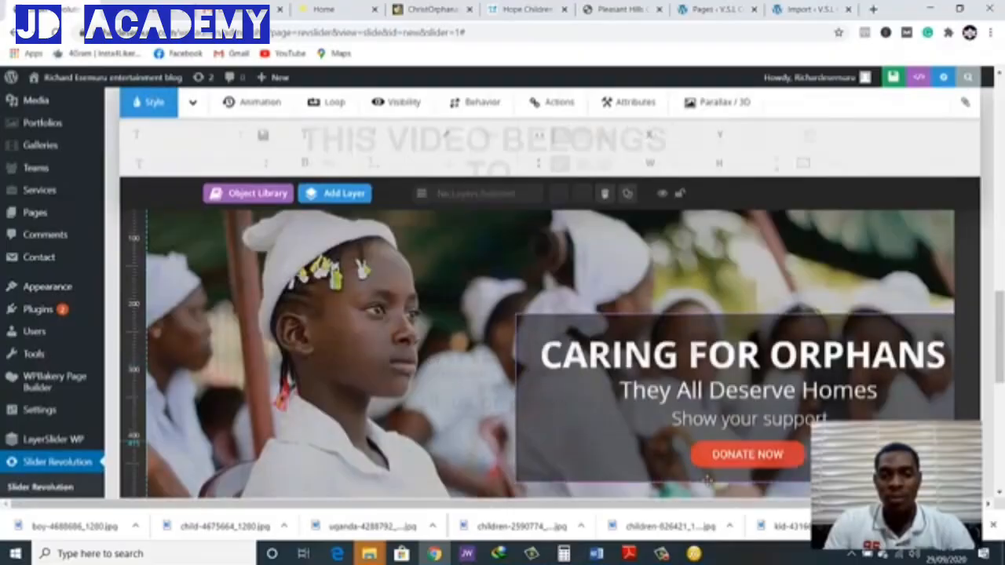
scroll(749, 485, "down", 2)
scroll(756, 477, "up", 1)
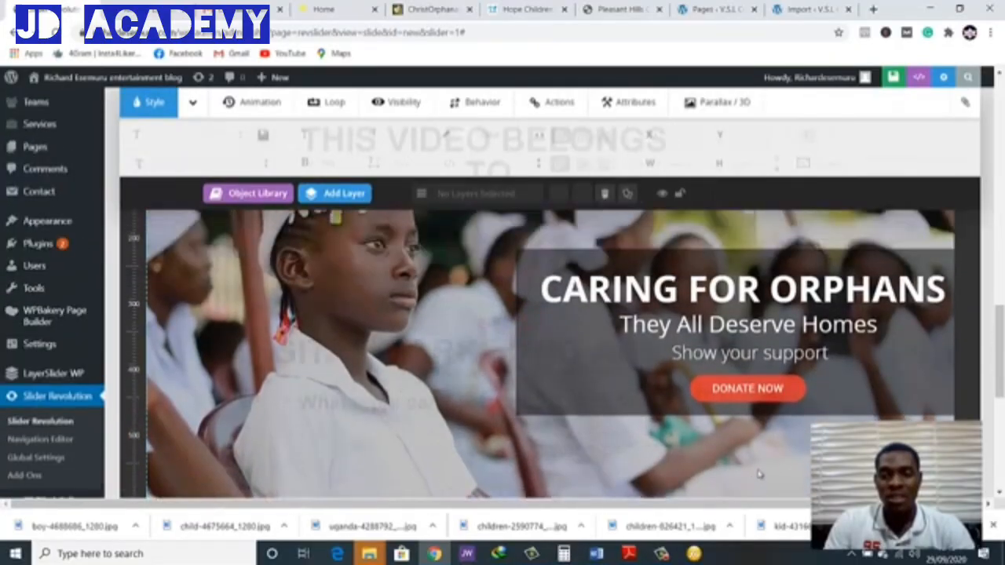
left_click(885, 394)
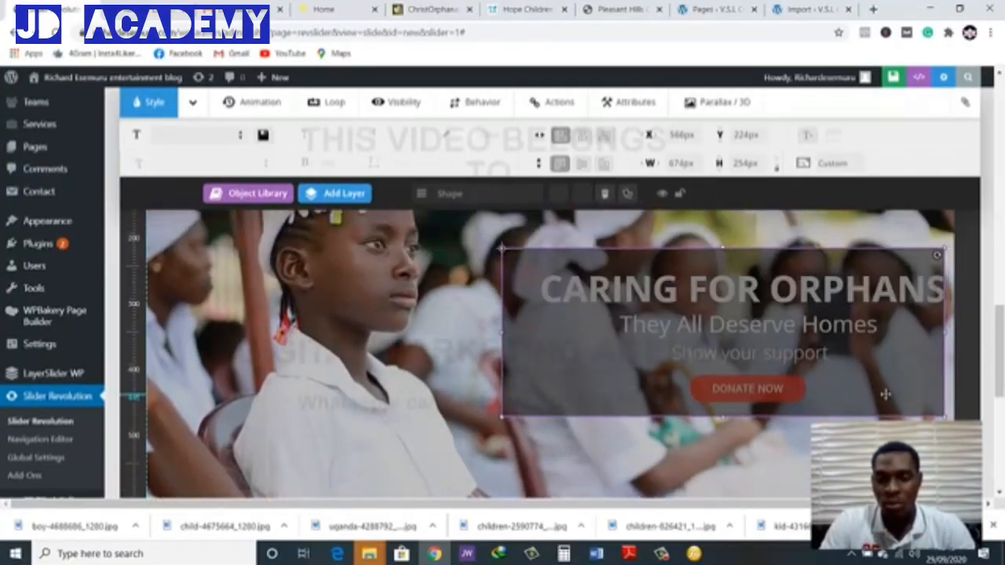
left_click_drag(884, 394, 870, 394)
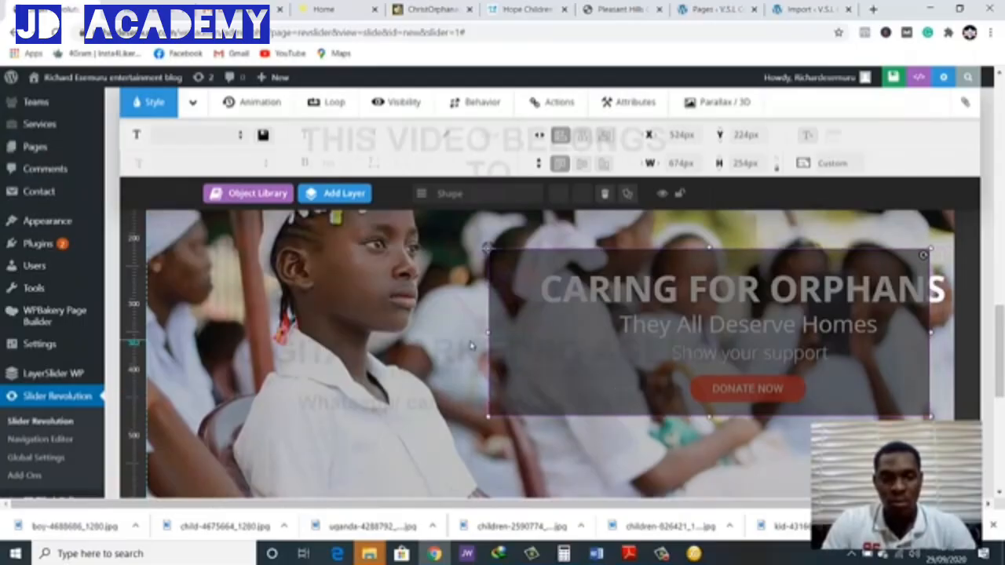
Select the three captions and the DONATE NOW button together and nudge them left until they sit inside the dark shape
left_click(785, 305)
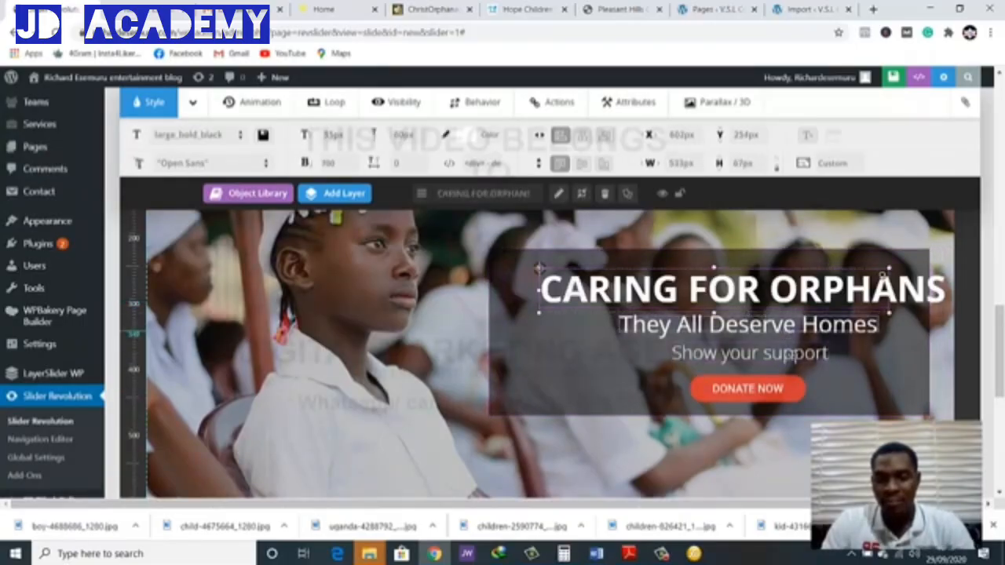
left_click(793, 358)
left_click(794, 360)
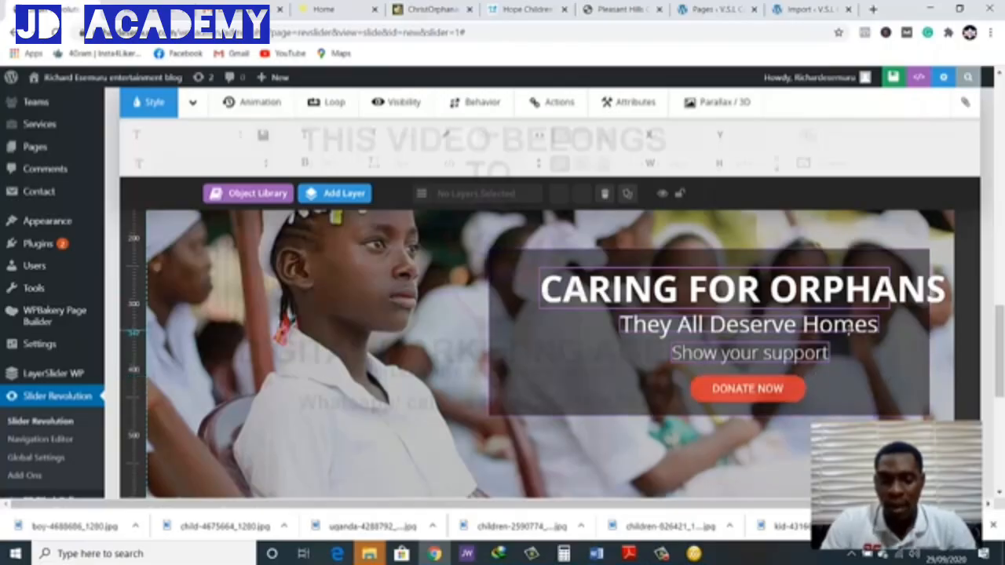
key("Left")
key("Left")
key("Left")
key("Left")
key("Left")
key("Left")
key("Left")
key("Left")
key("Left")
key("Left")
key("Left")
key("Left")
key("Left")
key("Left")
key("Left")
key("Left")
key("Left")
key("Left")
key("Left")
key("Left")
key("Left")
key("Left")
key("Left")
key("Left")
key("Left")
key("Left")
key("Left")
key("Left")
key("Left")
key("Left")
key("Left")
key("Left")
key("Left")
key("Left")
key("Left")
key("Left")
key("Left")
key("Left")
key("Left")
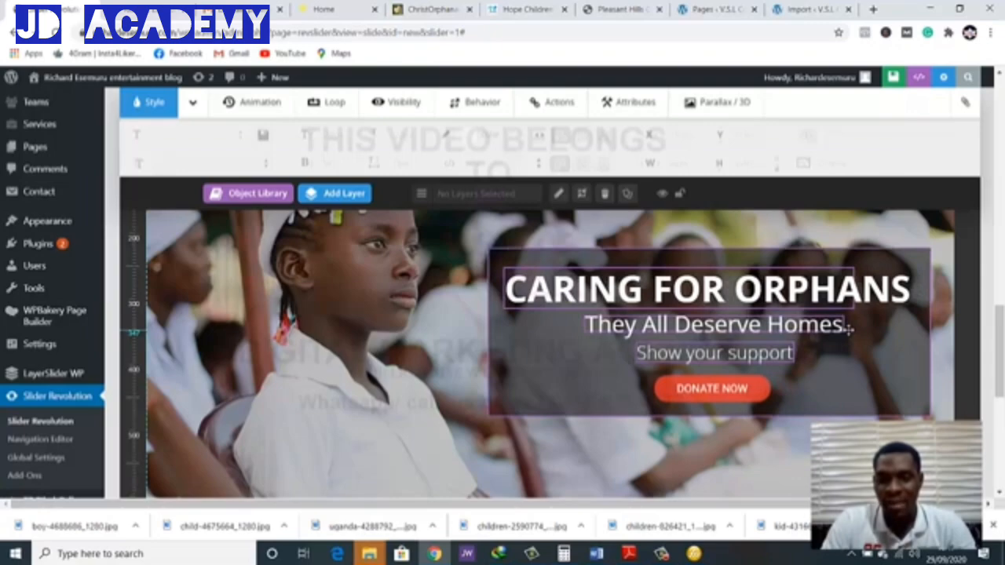
scroll(850, 330, "up", 1)
scroll(851, 330, "down", 1)
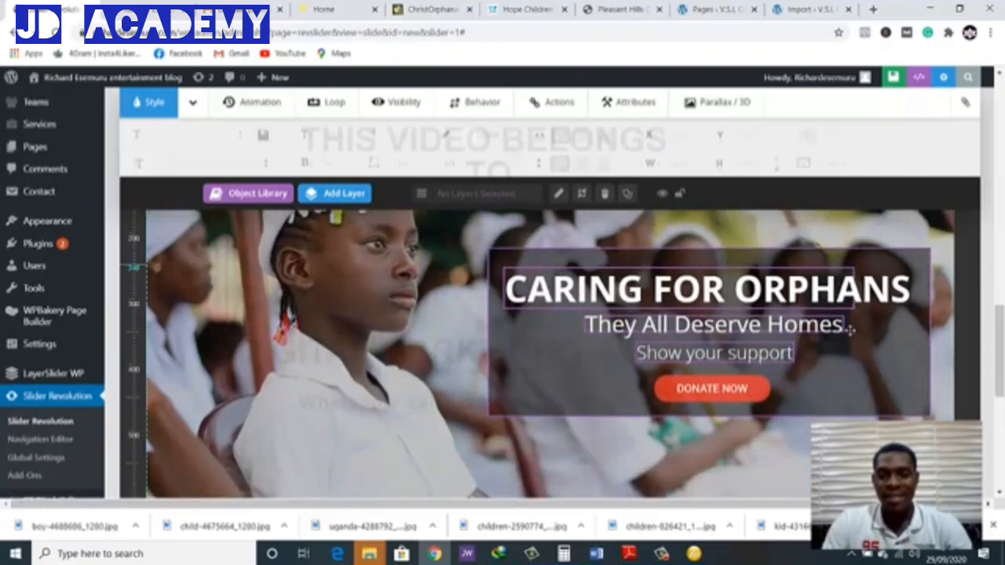
Nudge the selected captions and DONATE NOW button slightly right inside the dark shape and save the slide
key("Right")
key("Right")
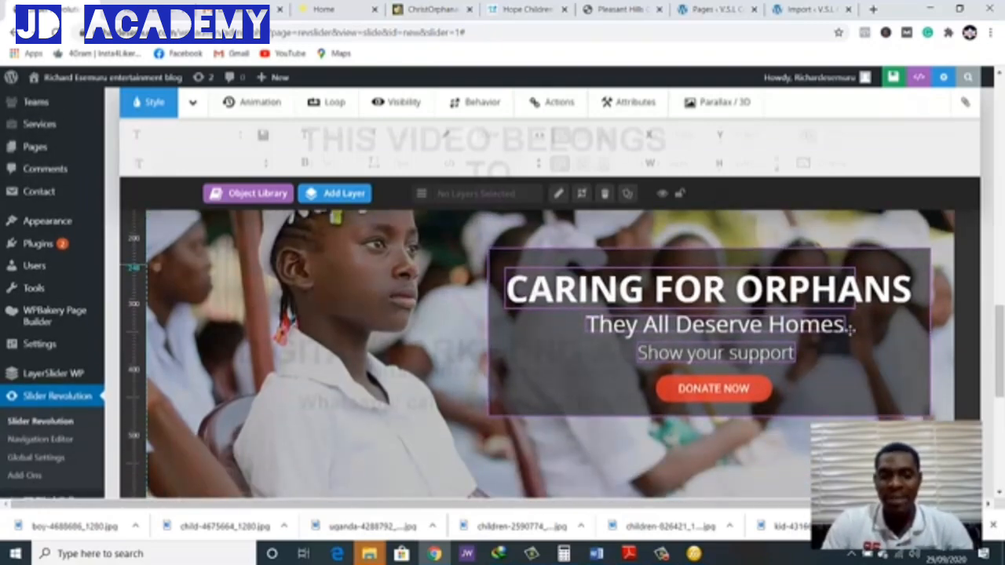
left_click(469, 341)
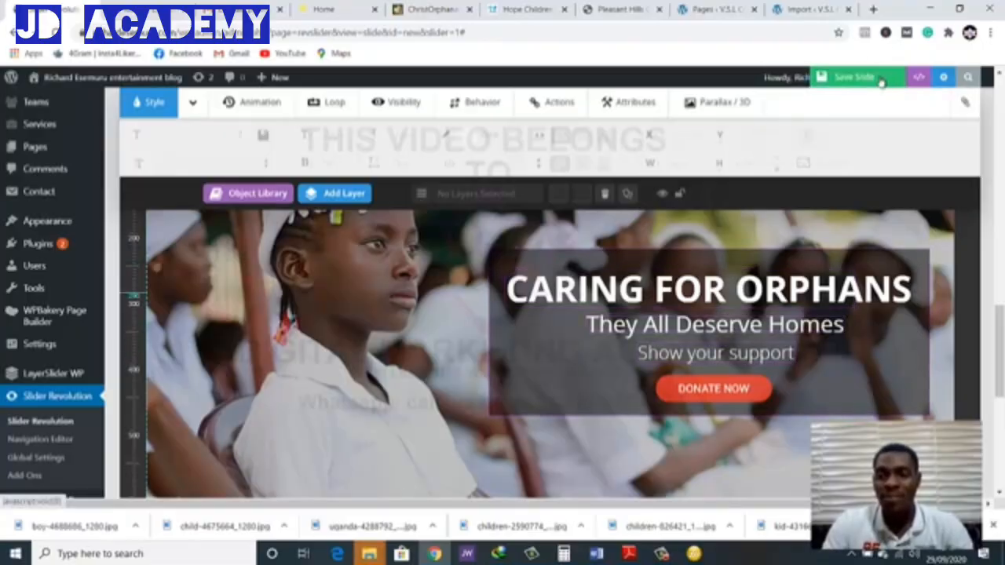
left_click(853, 77)
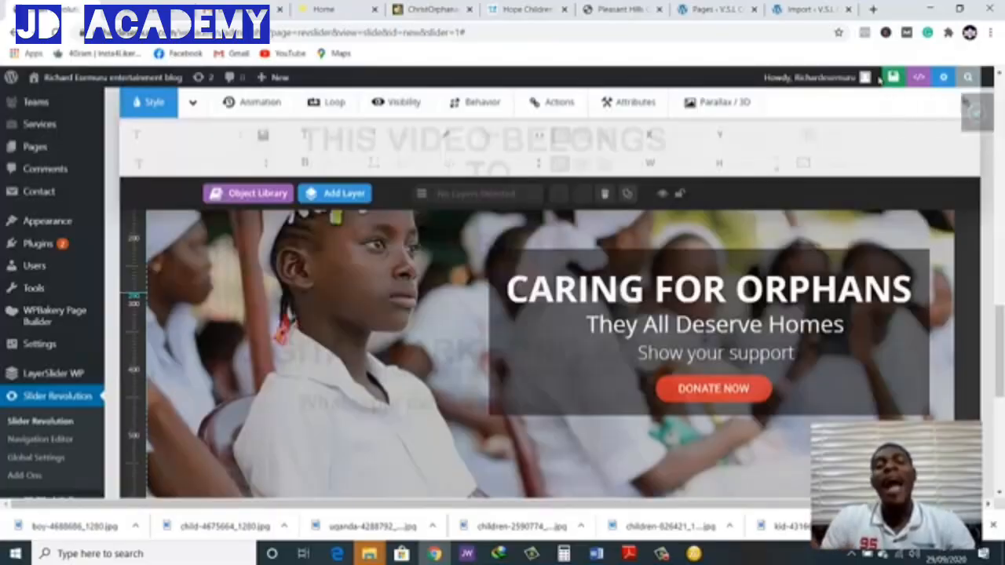
Reload the site's home page, examine the CARING FOR ORPHANS slide at full and narrow mobile-like width, and maximise the window again
mouse_move(876, 82)
left_click(174, 11)
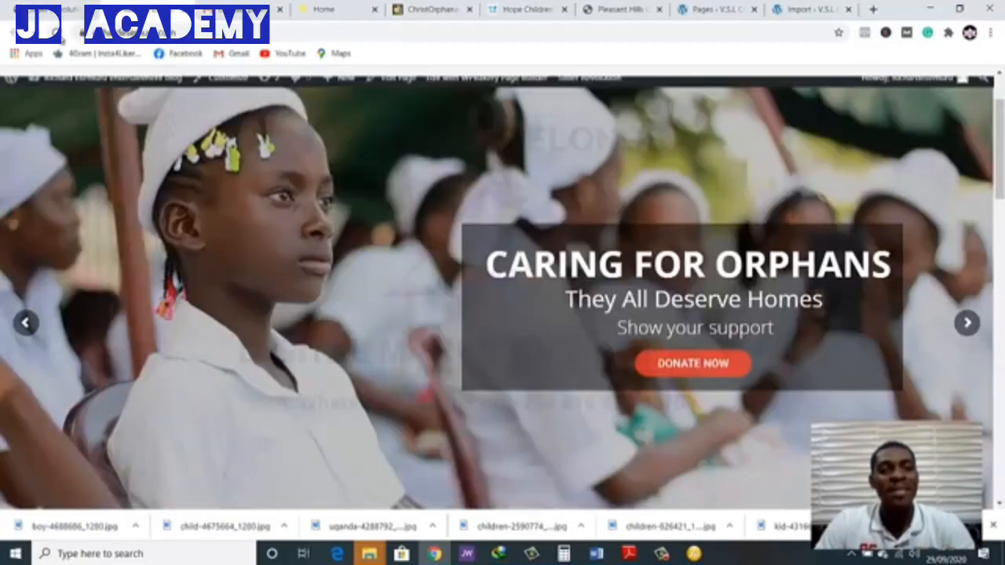
left_click(58, 34)
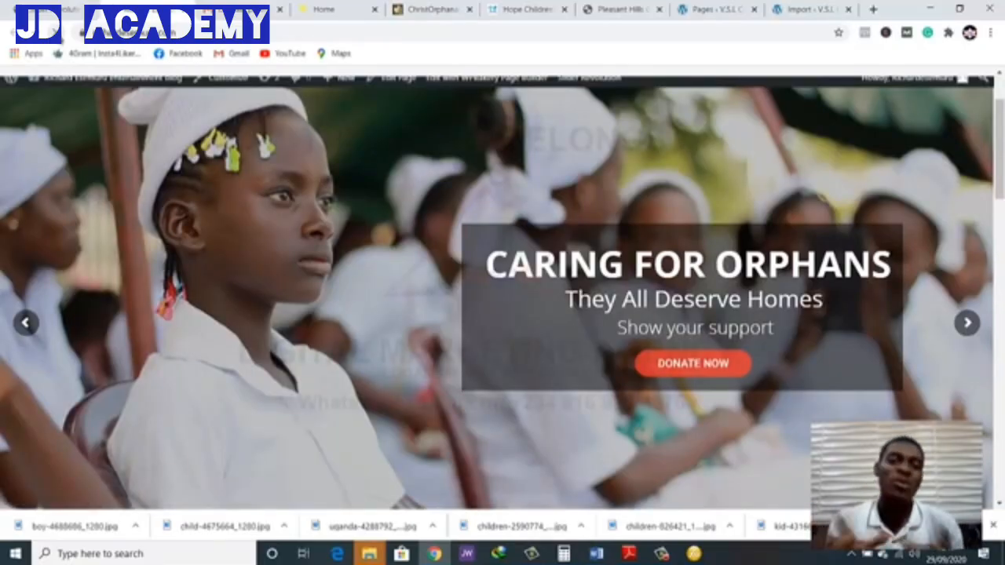
left_click(57, 32)
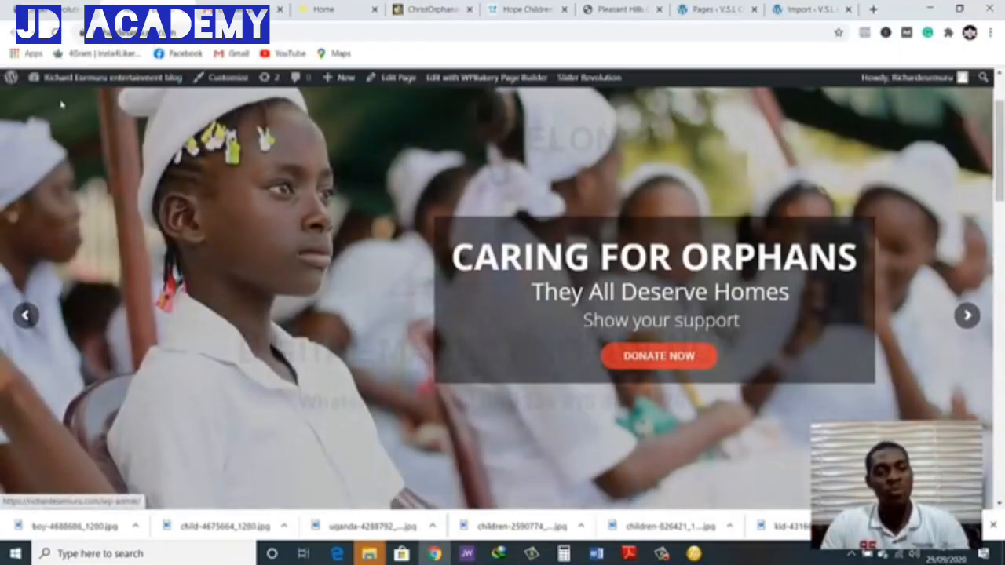
scroll(61, 104, "down", 3)
scroll(228, 127, "up", 2)
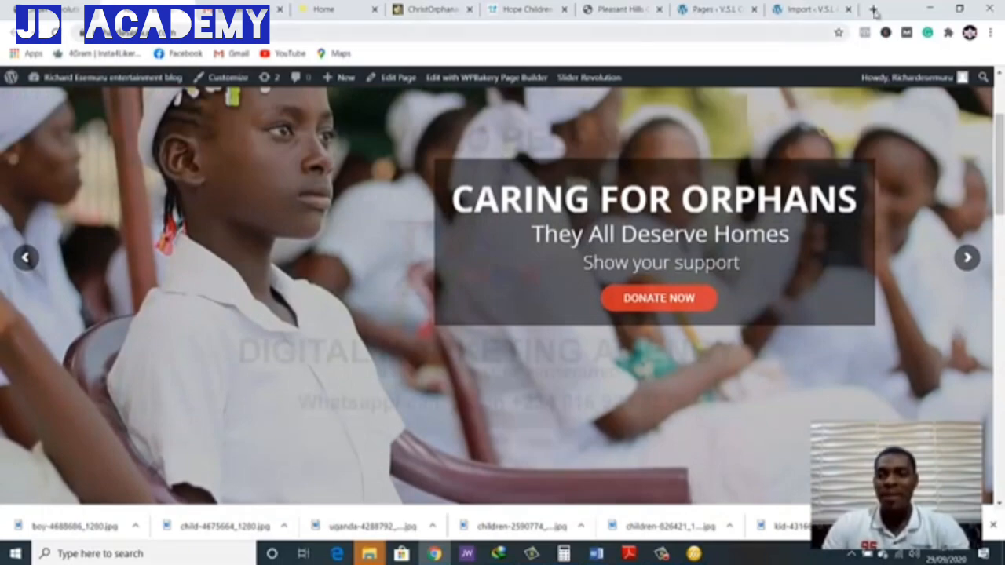
left_click(960, 8)
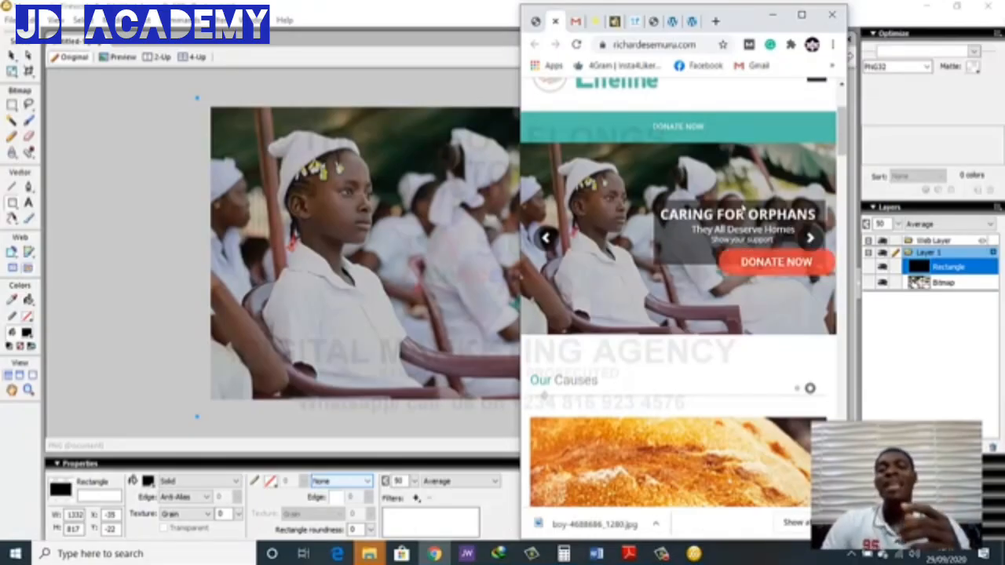
left_click(803, 15)
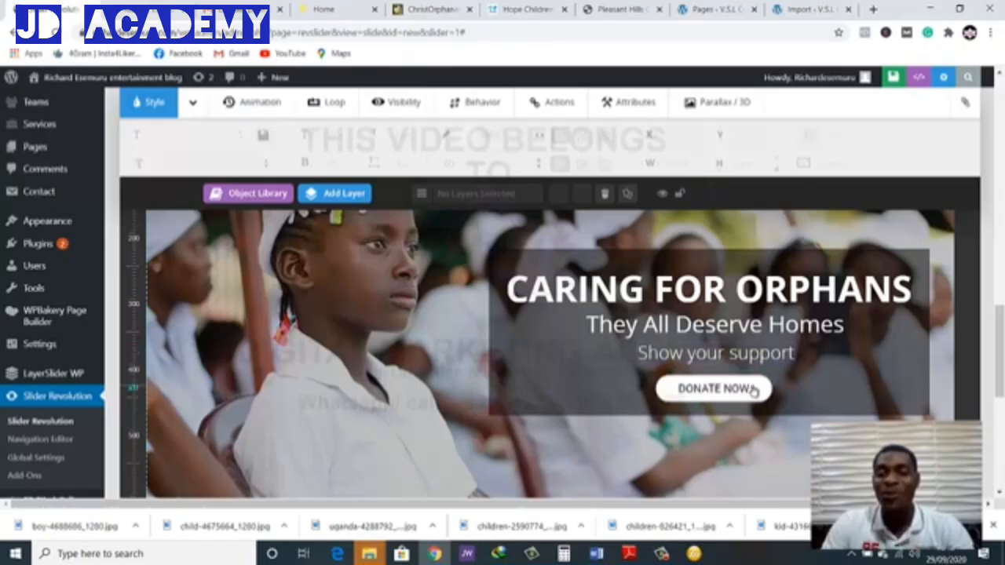
left_click(769, 389)
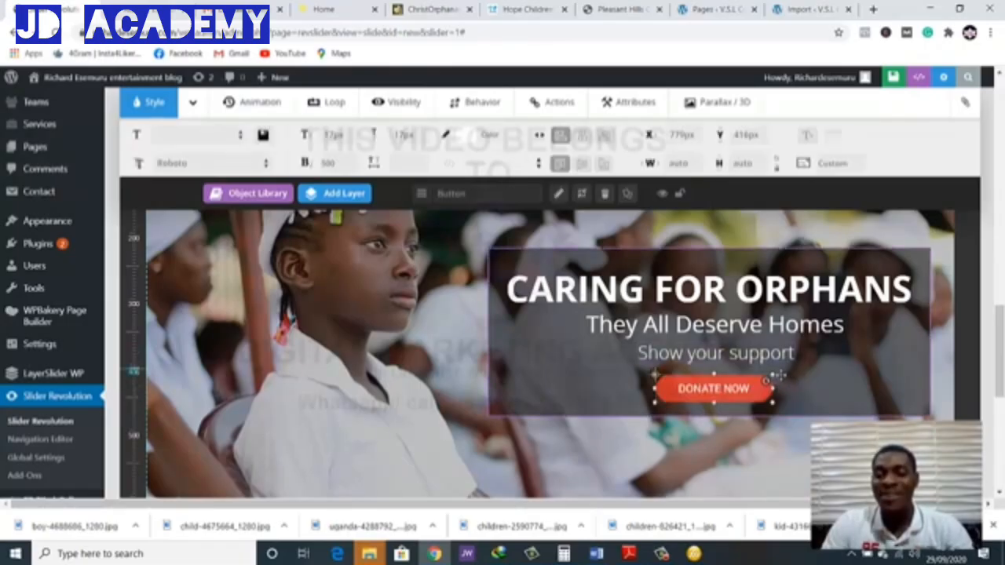
left_click(774, 378)
left_click(791, 441)
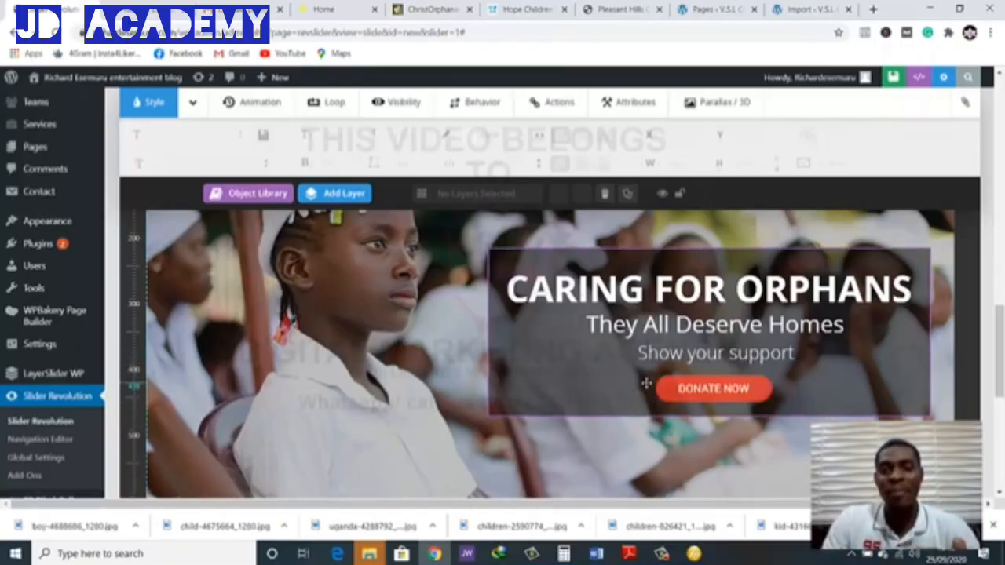
scroll(455, 343, "up", 1)
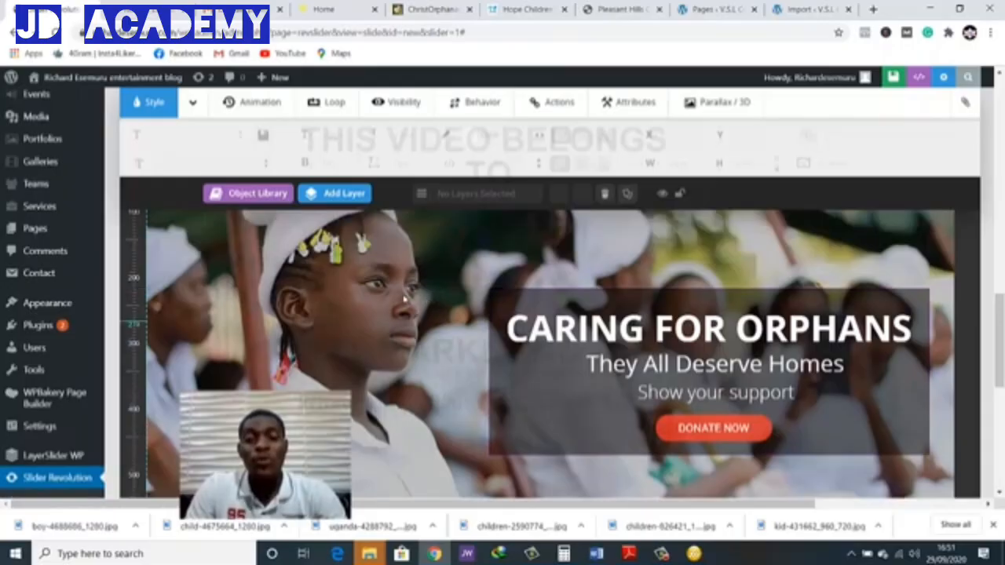
In the slide editor, turn off the DONATE NOW button's visibility on tablet and phone, and save the slide
left_click(673, 426)
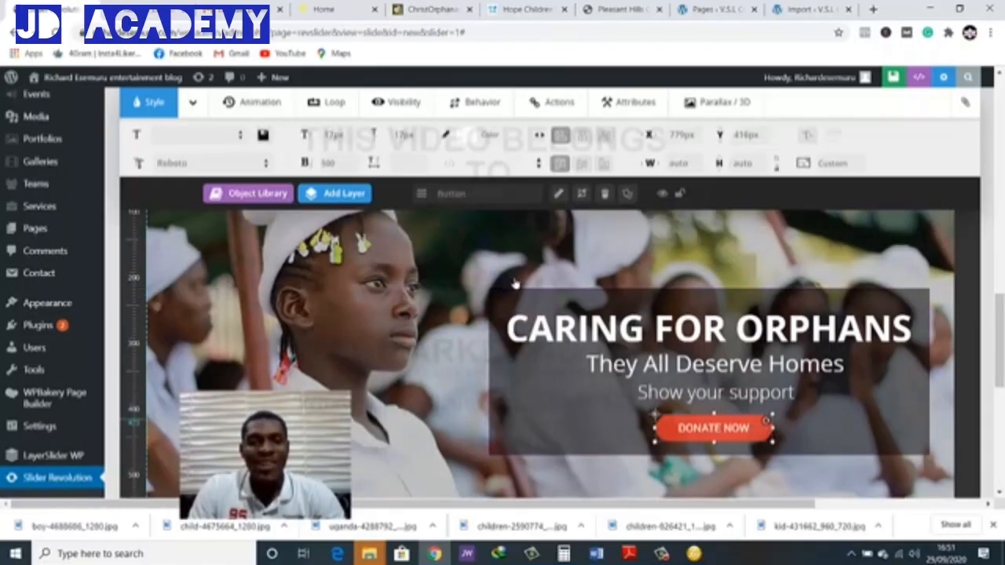
left_click(394, 104)
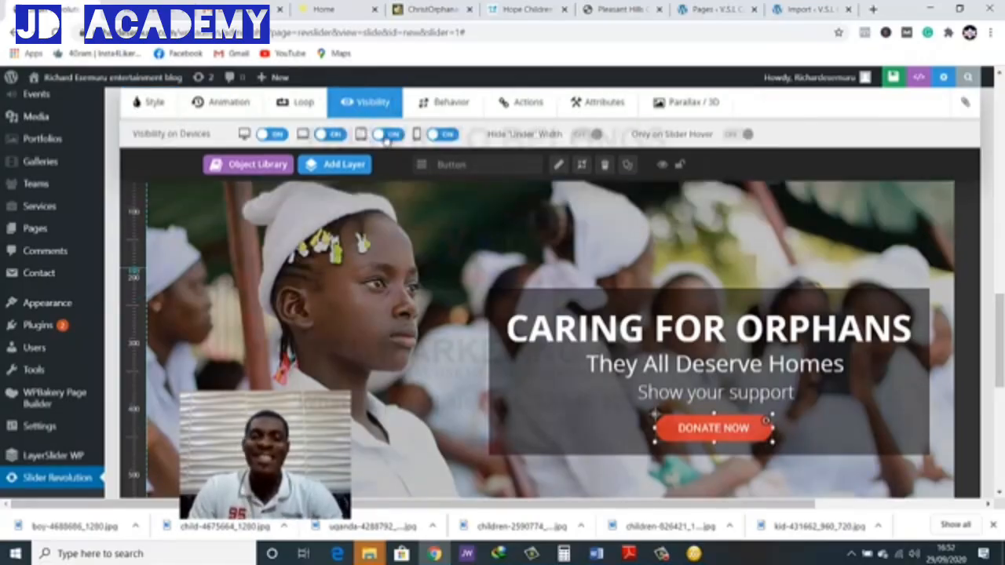
left_click(438, 135)
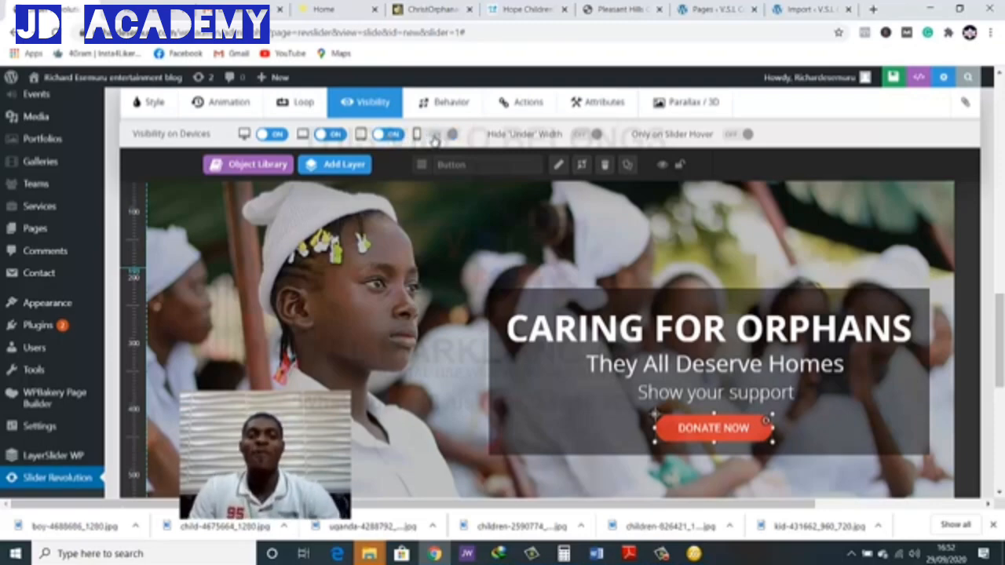
left_click(390, 135)
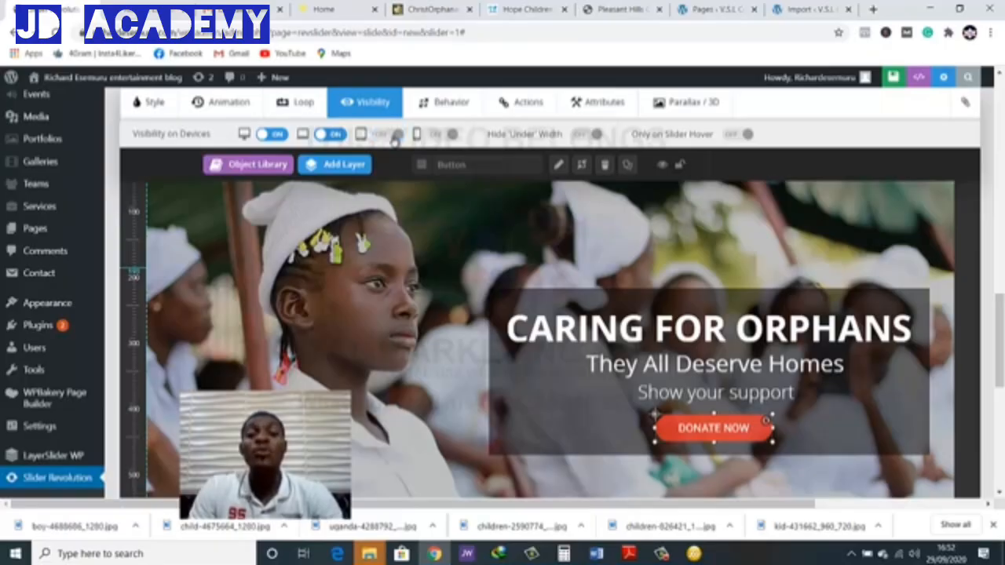
left_click(276, 136)
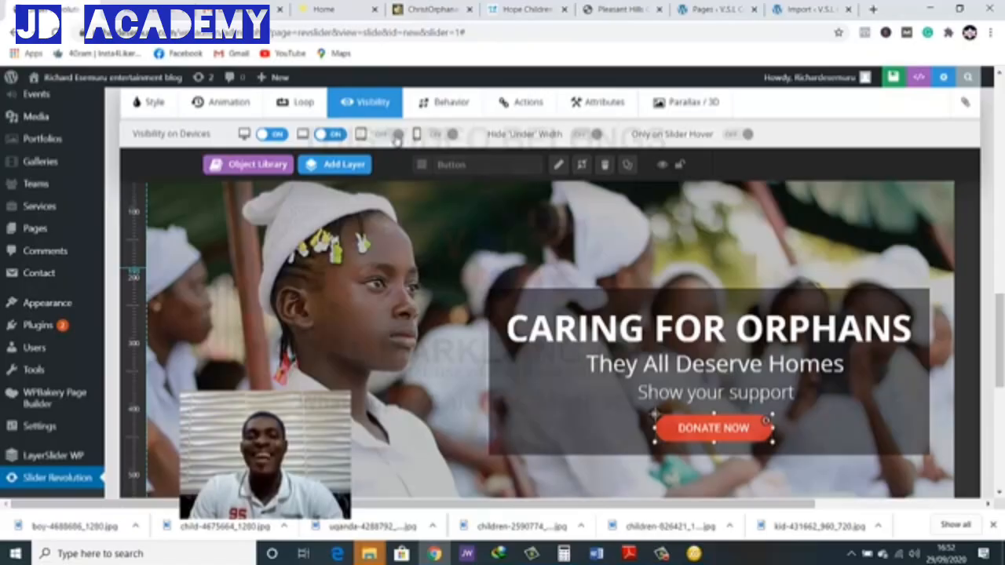
left_click(863, 79)
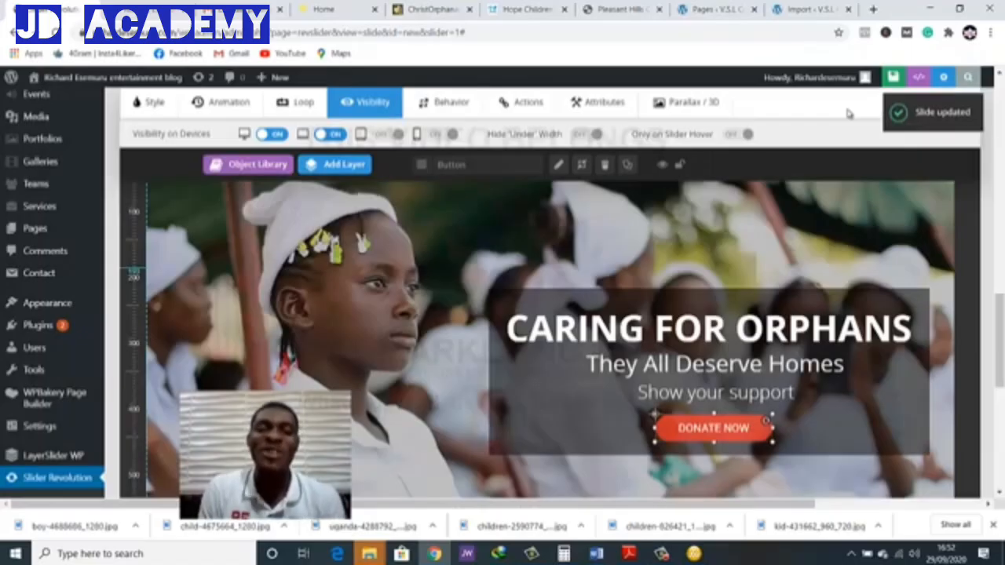
Reload the home page, examine the slide's DONATE NOW button at full and narrow mobile-like width, and maximise the window again
left_click(149, 9)
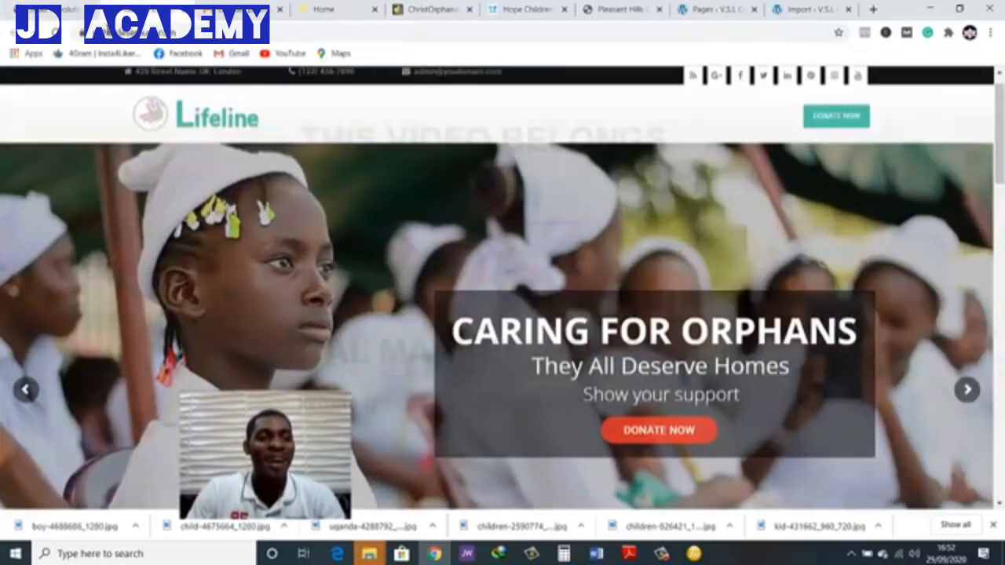
left_click(52, 32)
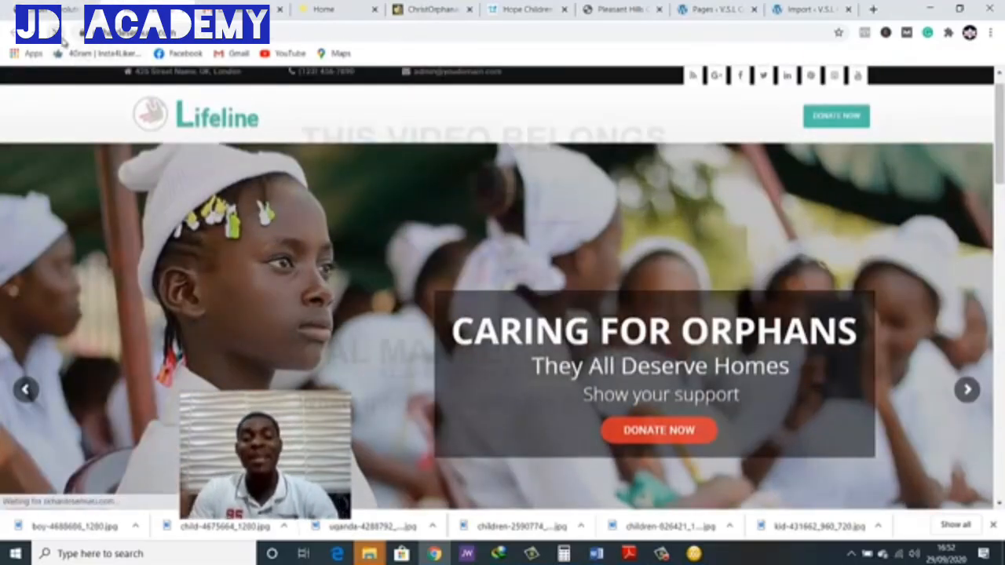
left_click(652, 432)
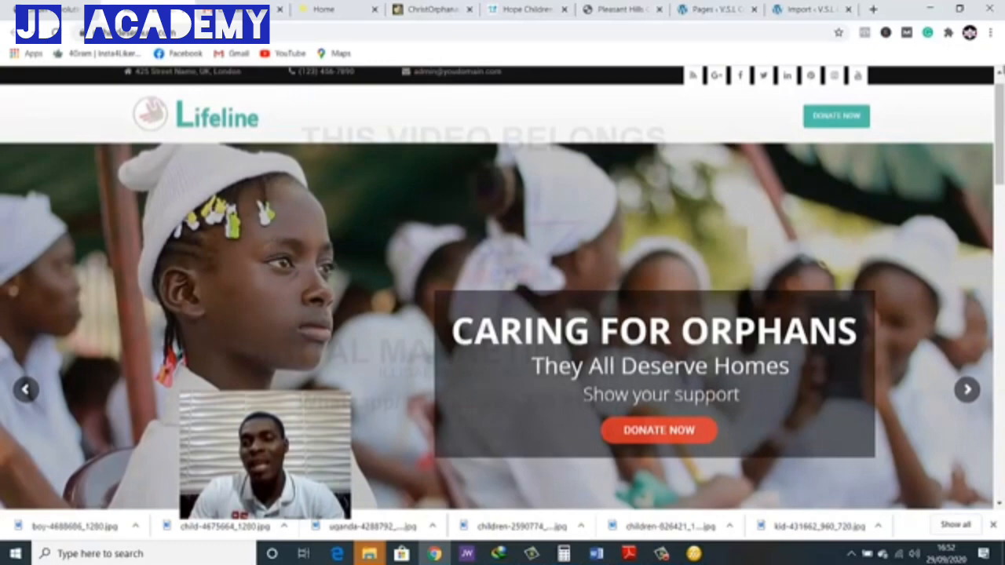
left_click(959, 9)
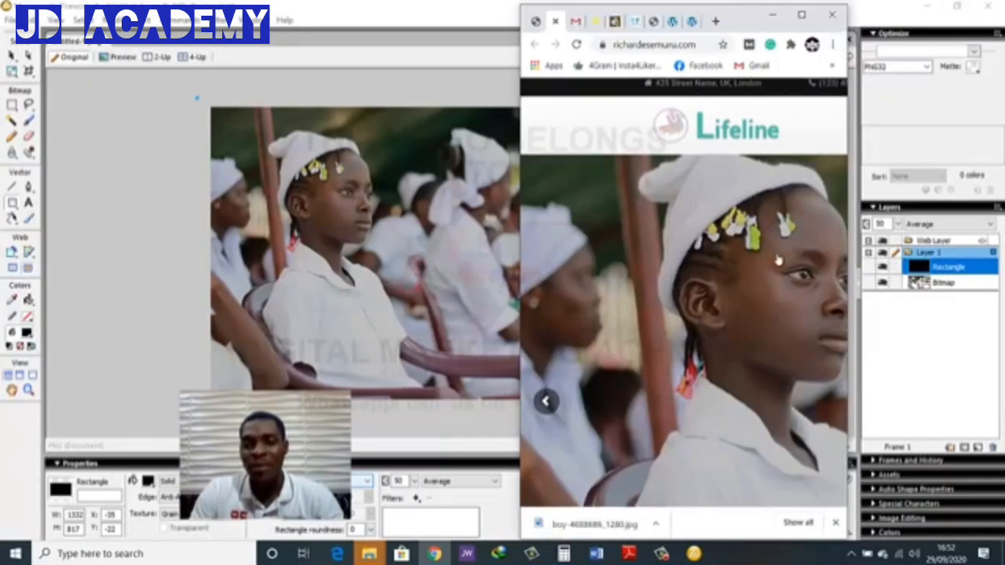
scroll(739, 389, "down", 2)
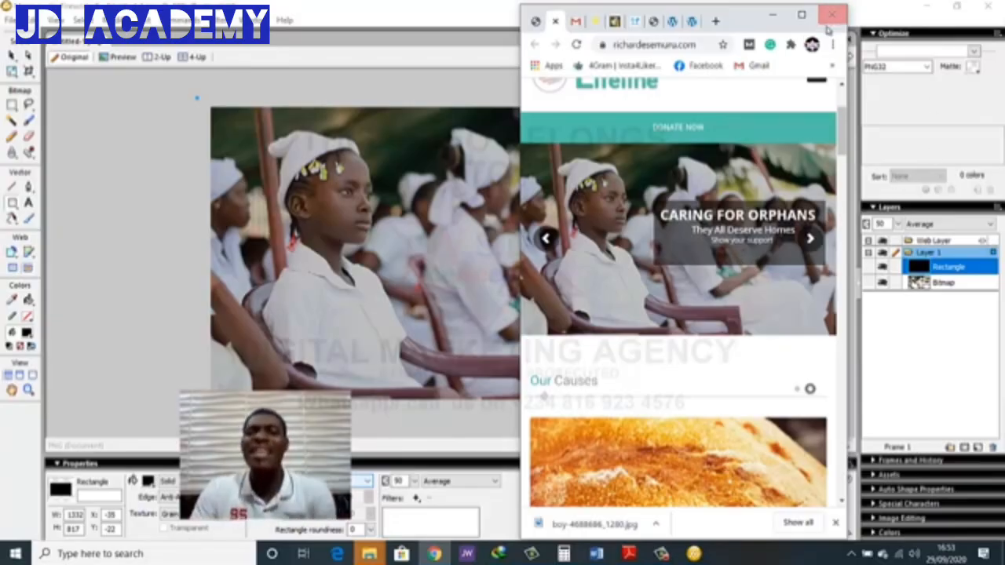
left_click(802, 14)
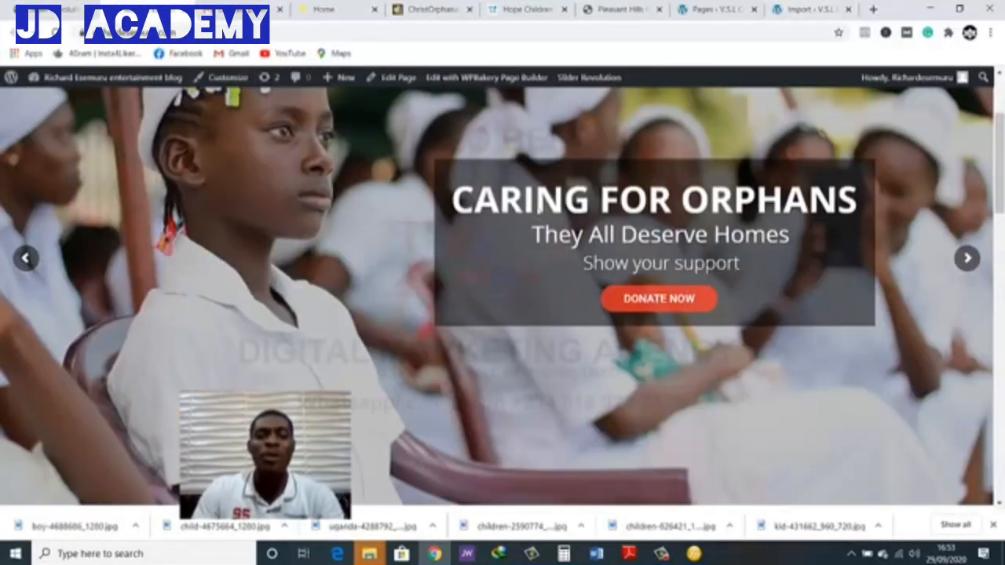
scroll(540, 270, "up", 2)
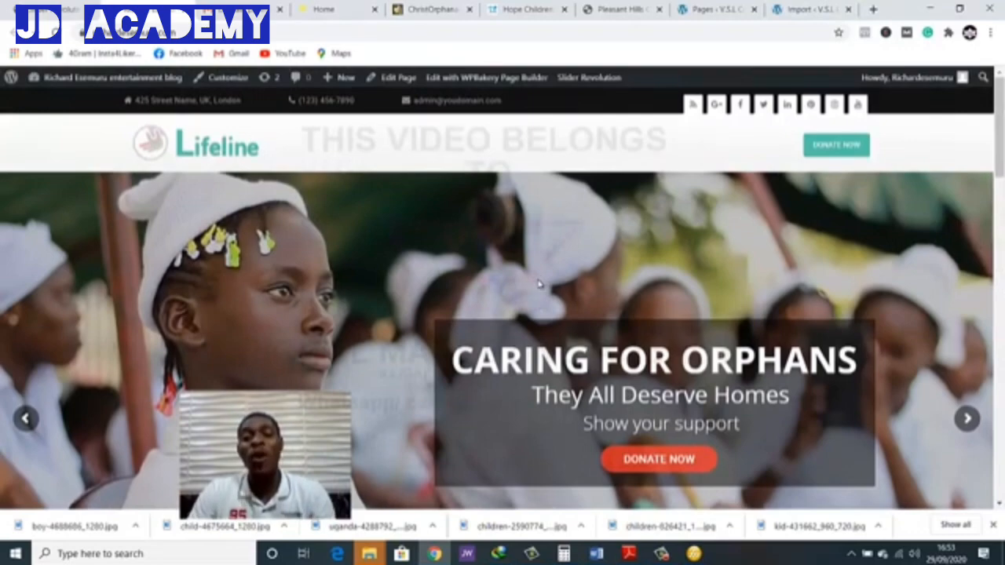
scroll(540, 285, "down", 1)
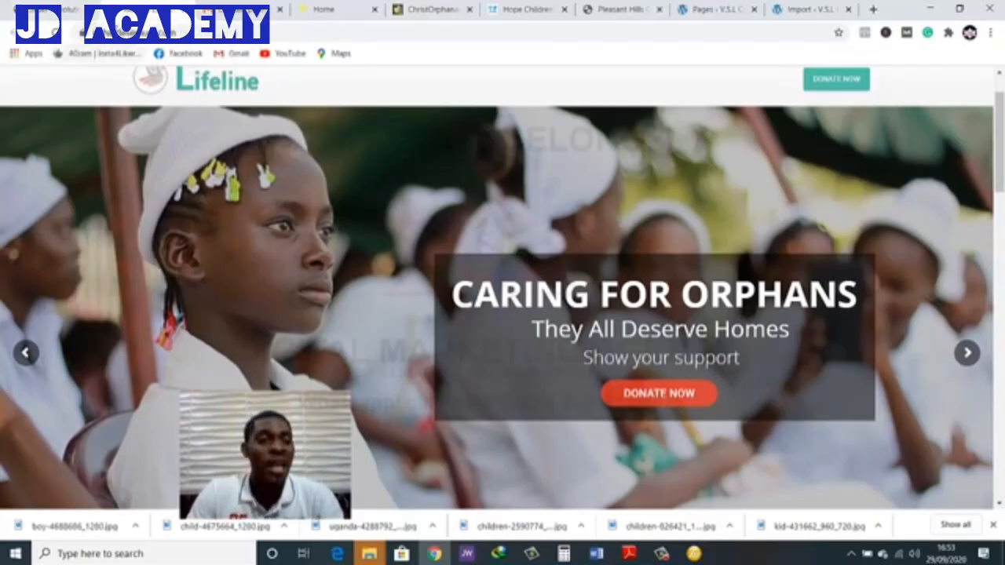
In the slide editor, add a small rounded DONATE NOW button layer and place it over the existing larger DONATE NOW button
left_click(65, 11)
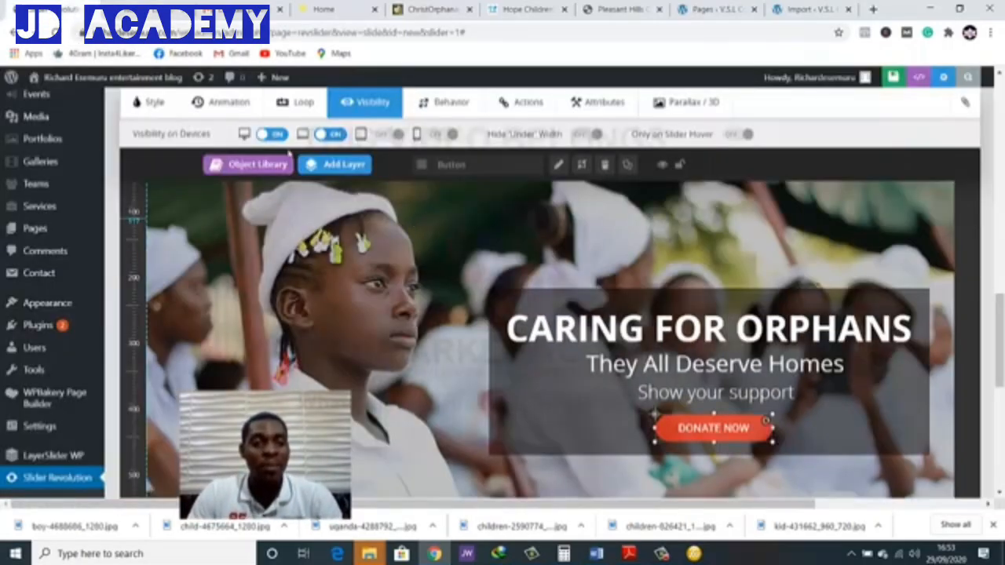
mouse_move(331, 171)
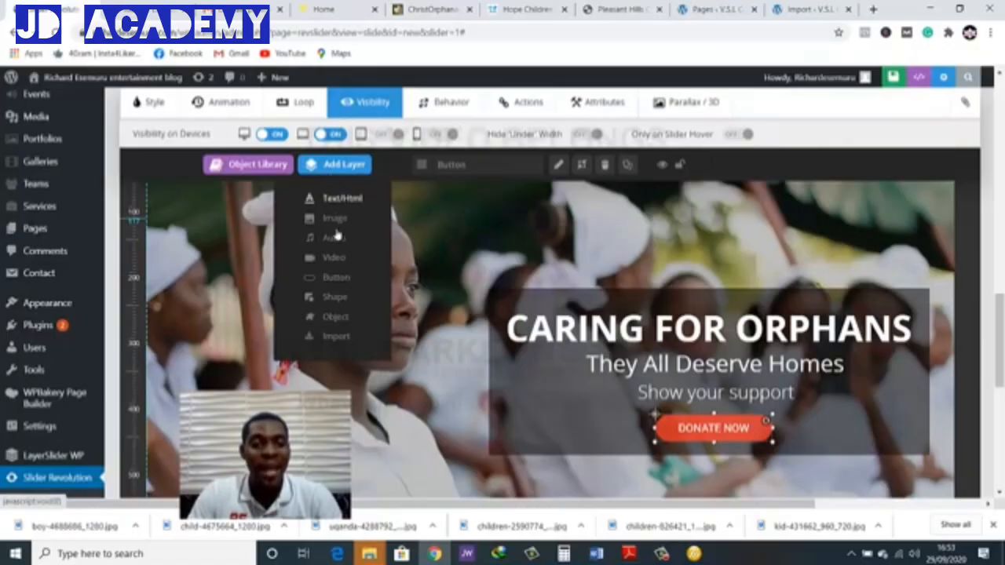
left_click(336, 279)
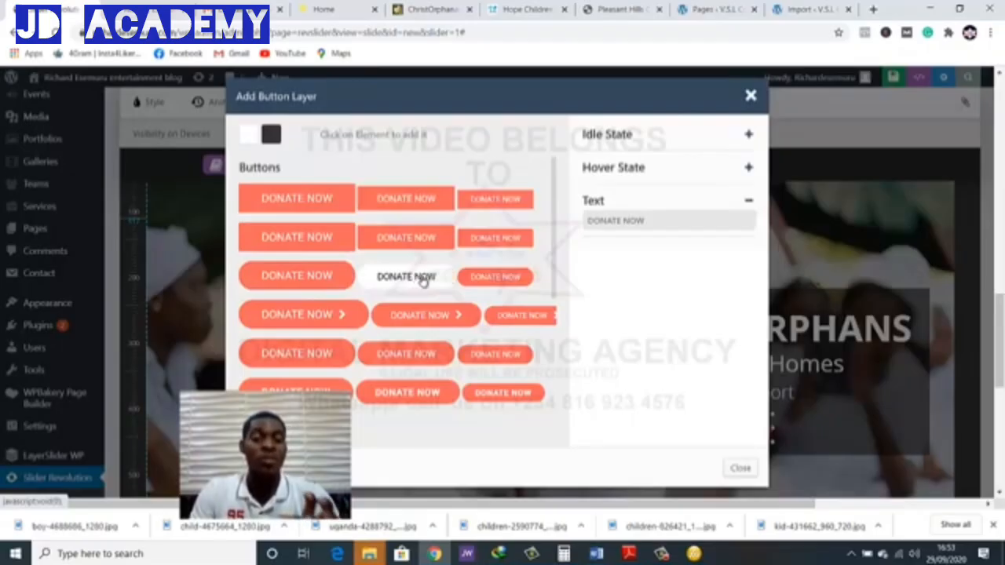
left_click(495, 277)
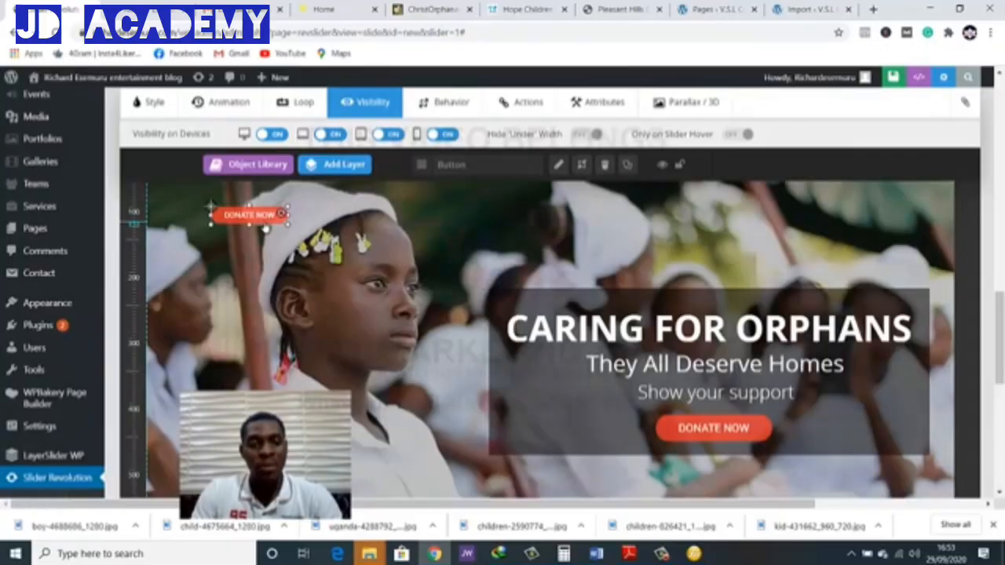
left_click_drag(329, 270, 699, 434)
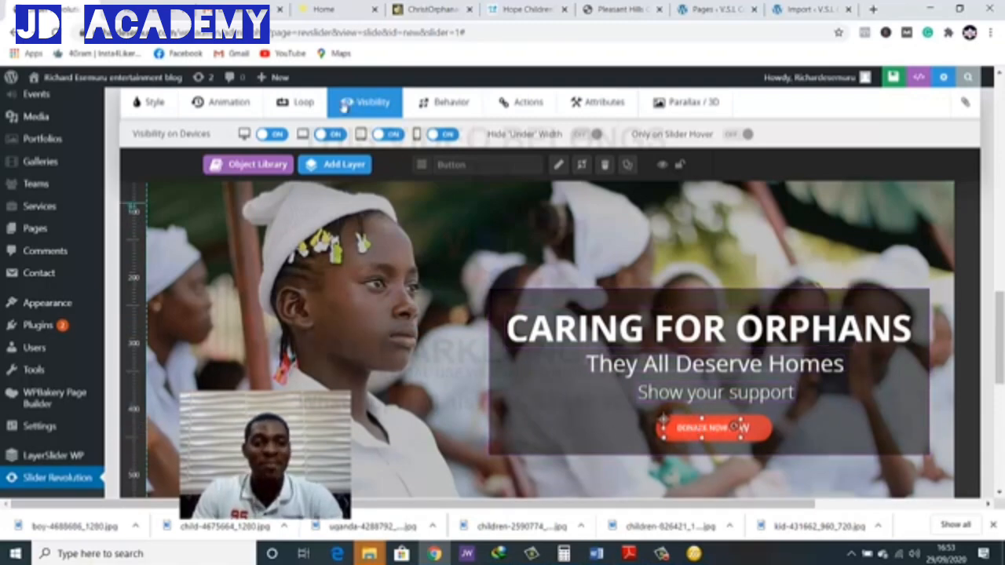
Turn off the small DONATE NOW button's visibility on desktop and notebook, and save the slide
left_click(273, 135)
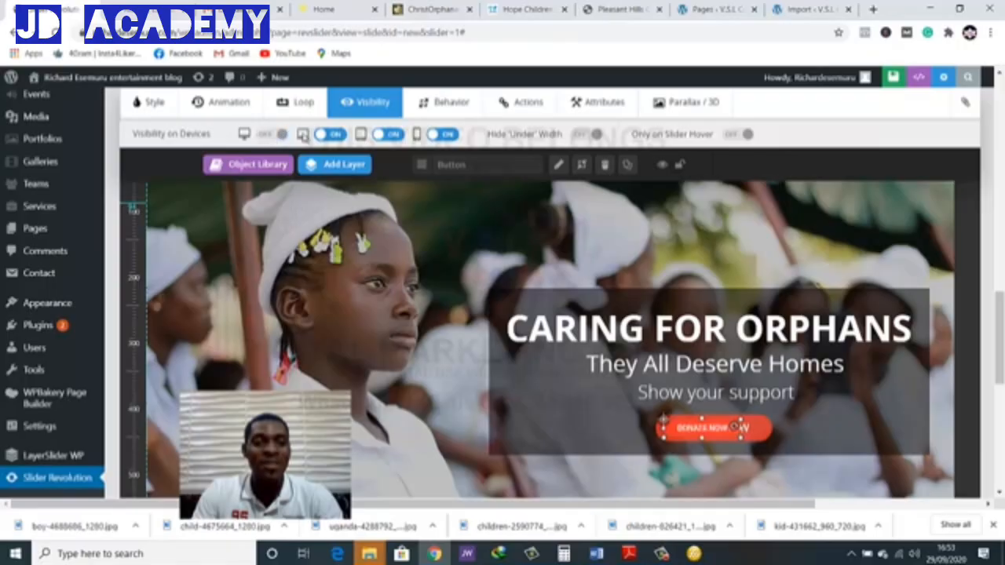
left_click(323, 136)
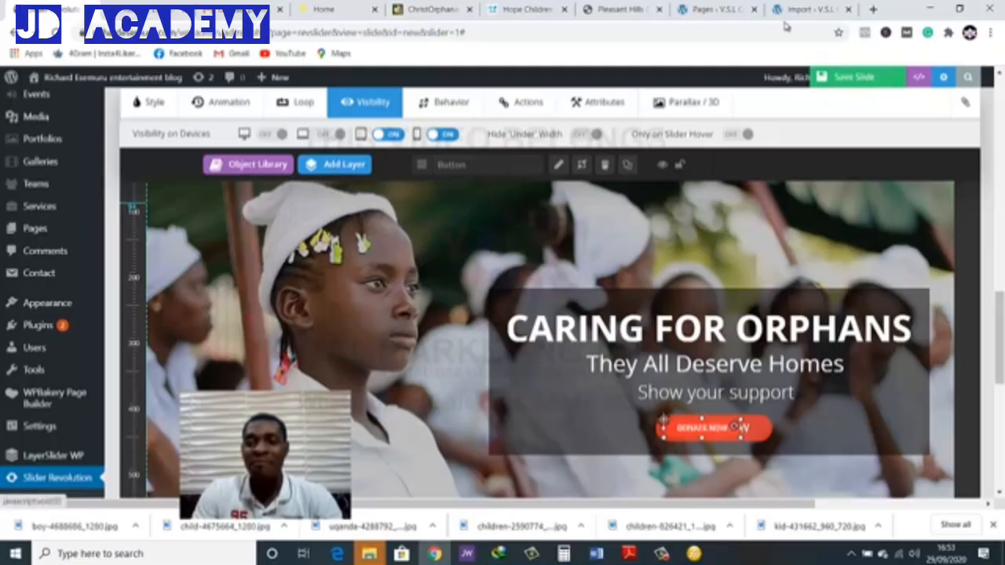
left_click(838, 77)
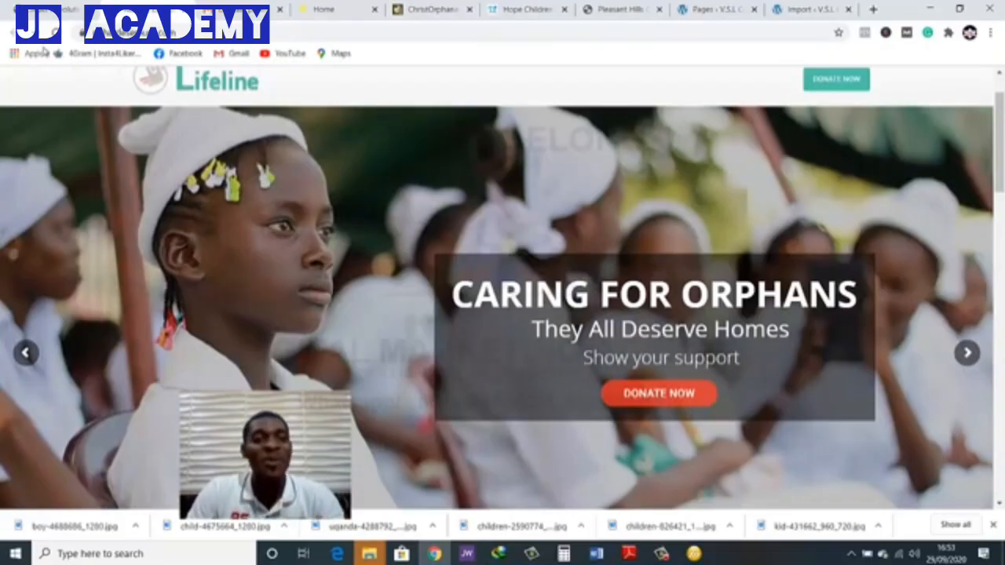
Reload the home page, examine how the slide's small DONATE NOW button displays at narrow mobile-like width, and restore full width
left_click(55, 32)
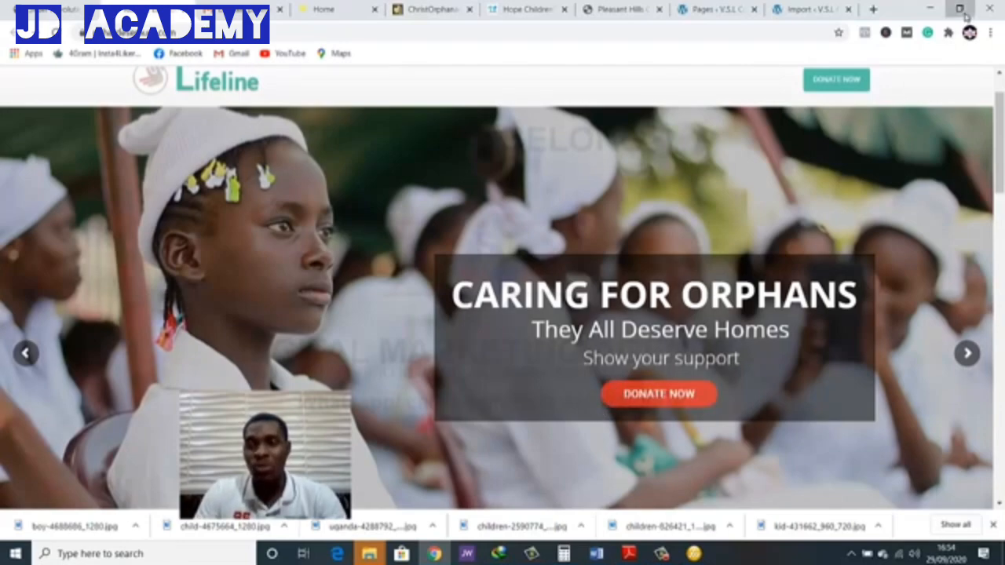
left_click(959, 9)
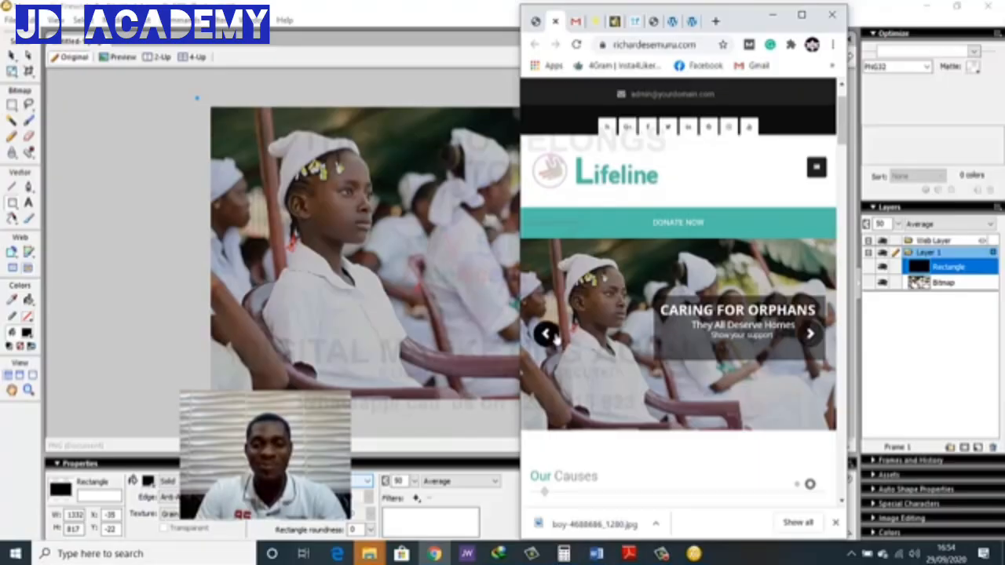
left_click(801, 15)
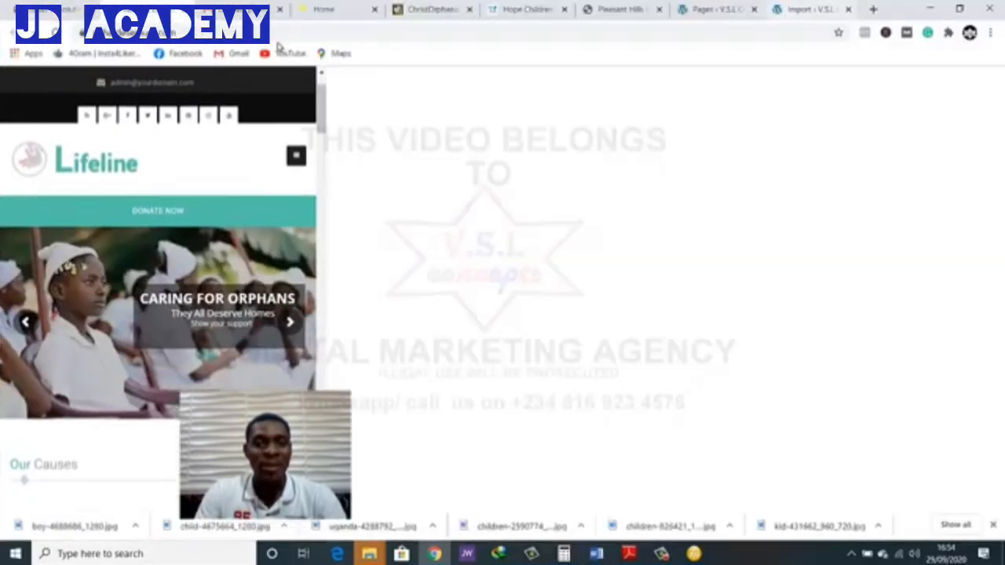
In the slide editor, shift the small DONATE NOW button slightly left and up over the larger button, and save the slide
left_click(45, 12)
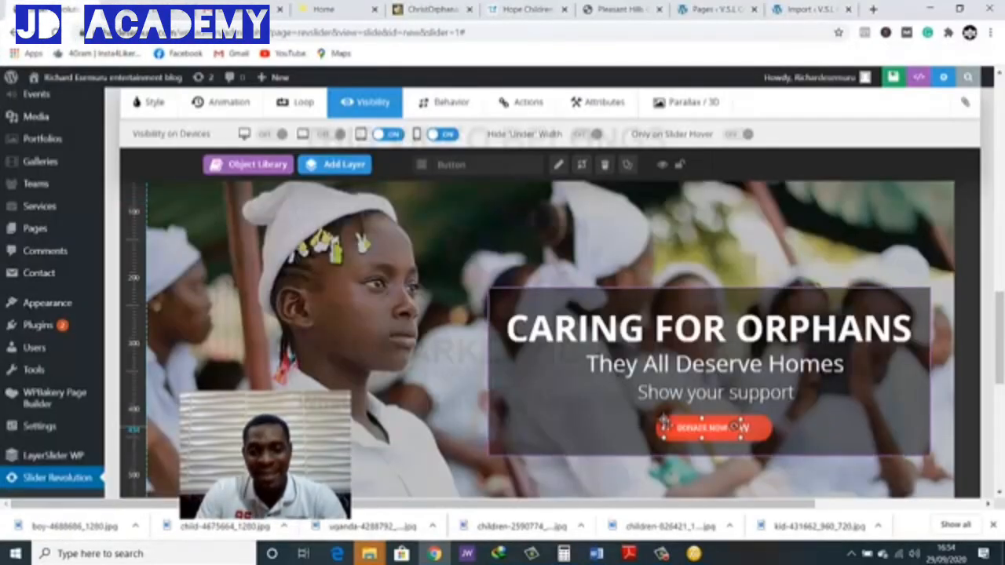
left_click_drag(675, 434, 662, 430)
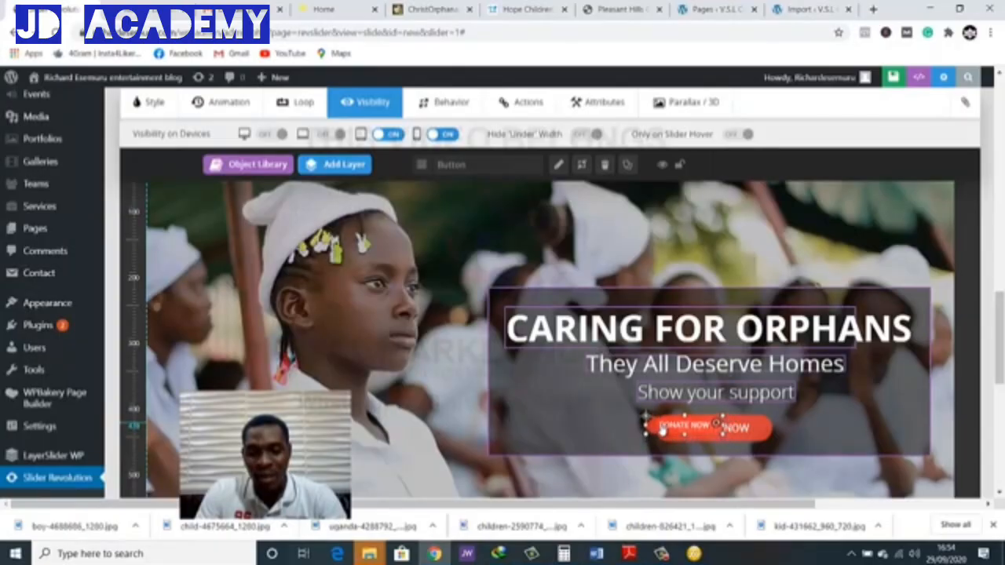
left_click(871, 85)
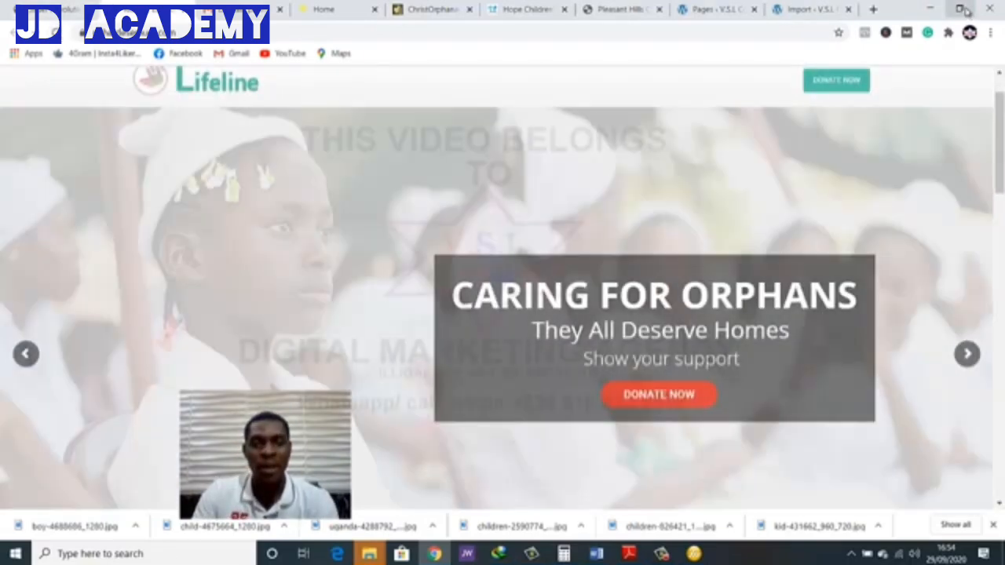
Examine the shifted small DONATE NOW button on the home page at narrow mobile-like width, and maximise the window again
left_click(961, 9)
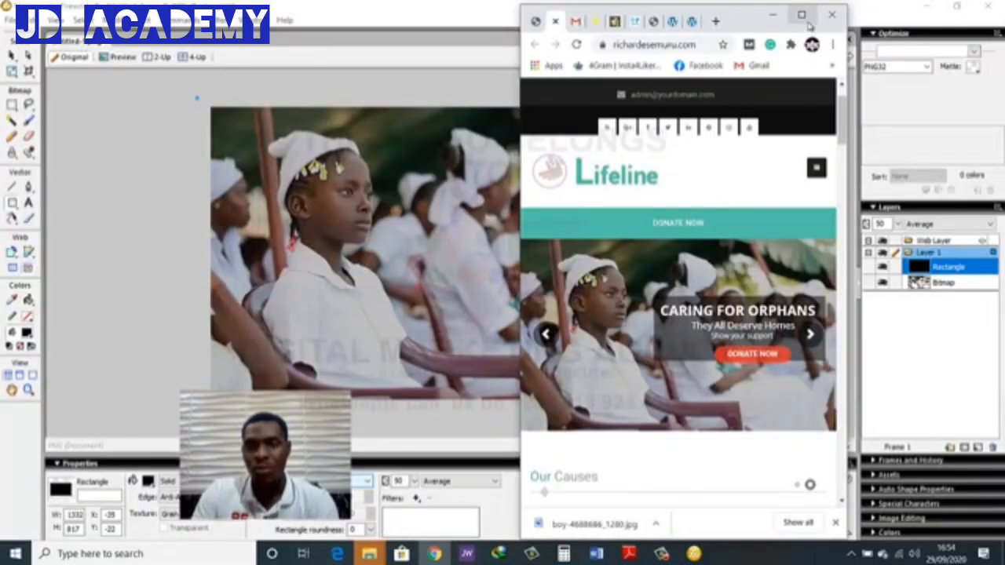
left_click(801, 15)
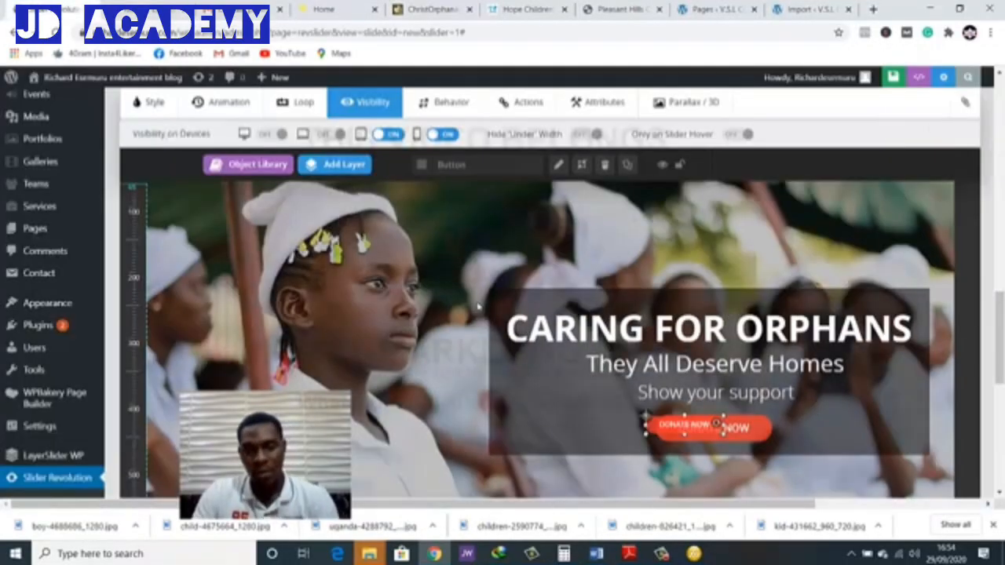
Raise the small DONATE NOW button slightly, extend the dark caption box's lower edge downward, and save the slide
left_click_drag(668, 424, 668, 419)
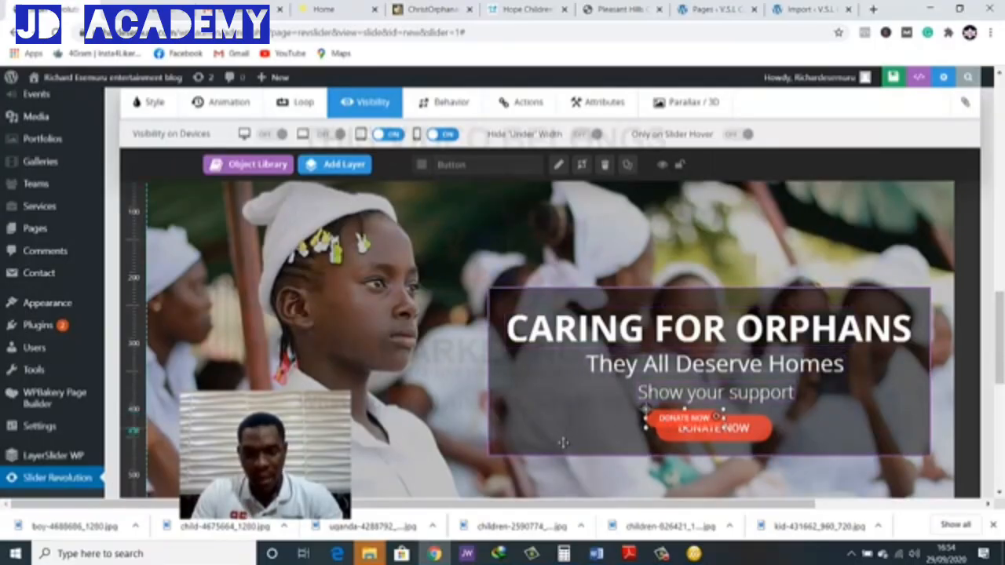
left_click(487, 454)
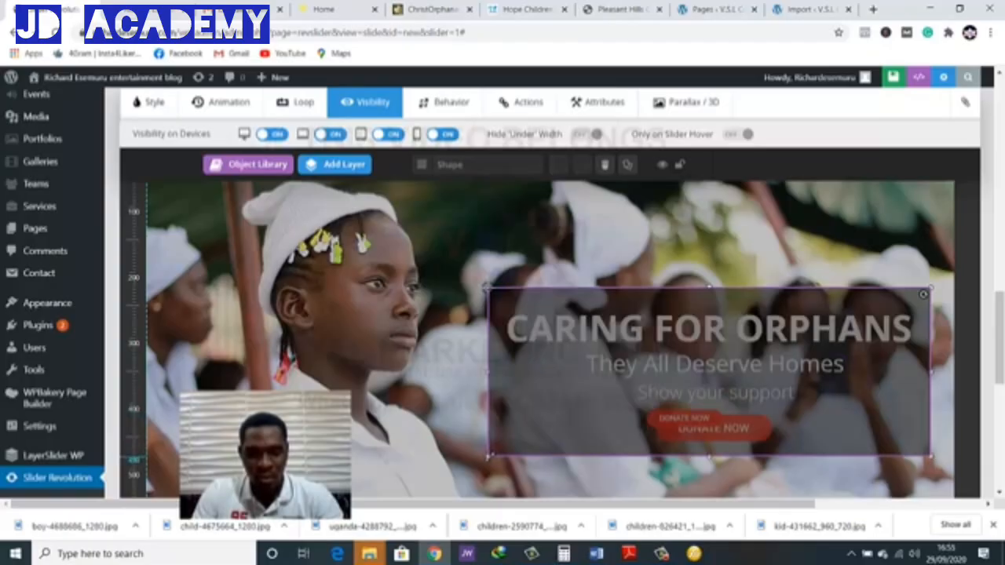
left_click_drag(486, 454, 486, 468)
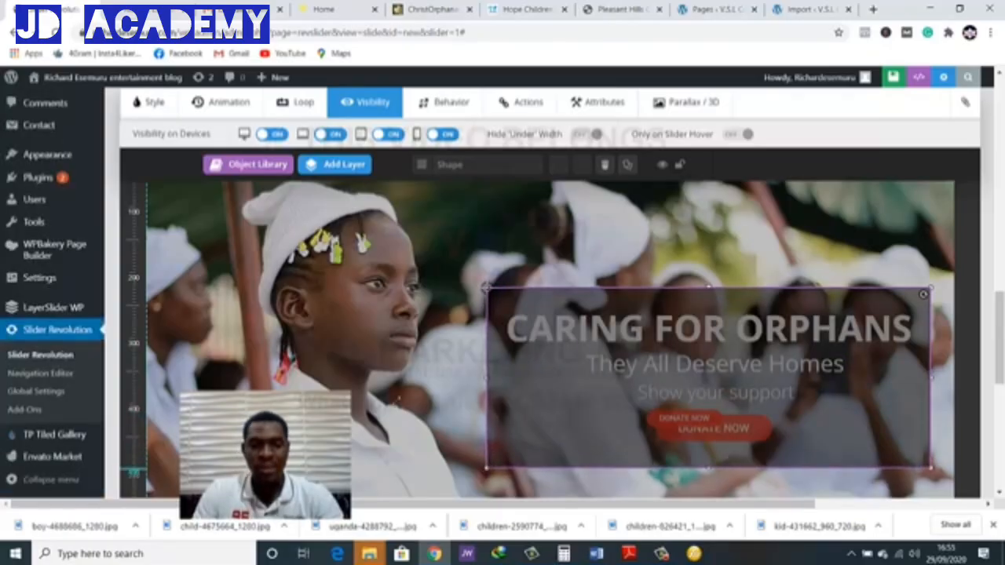
left_click(876, 78)
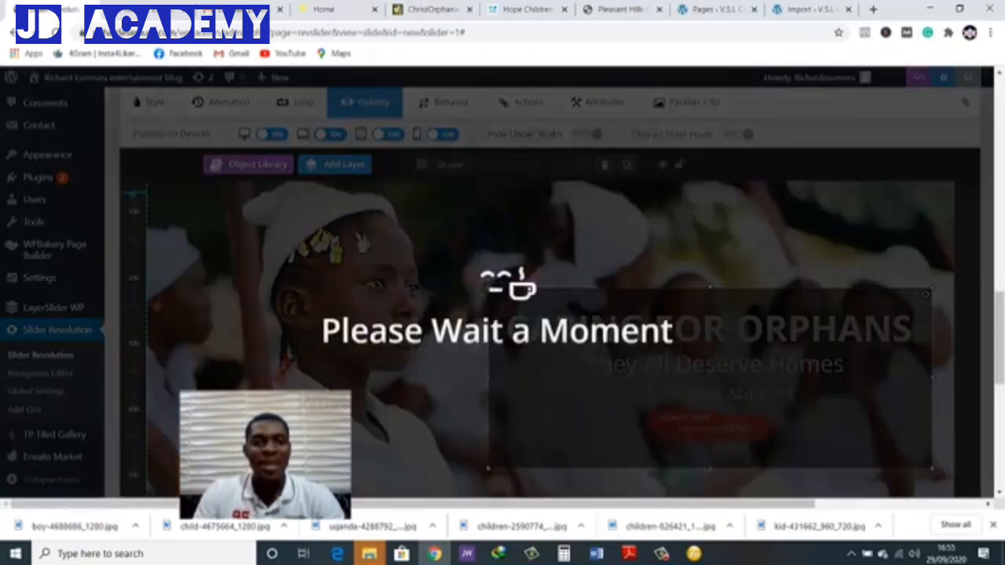
Reload the home page and compare the taller caption box and DONATE NOW button at full and narrow mobile-like width
left_click(128, 11)
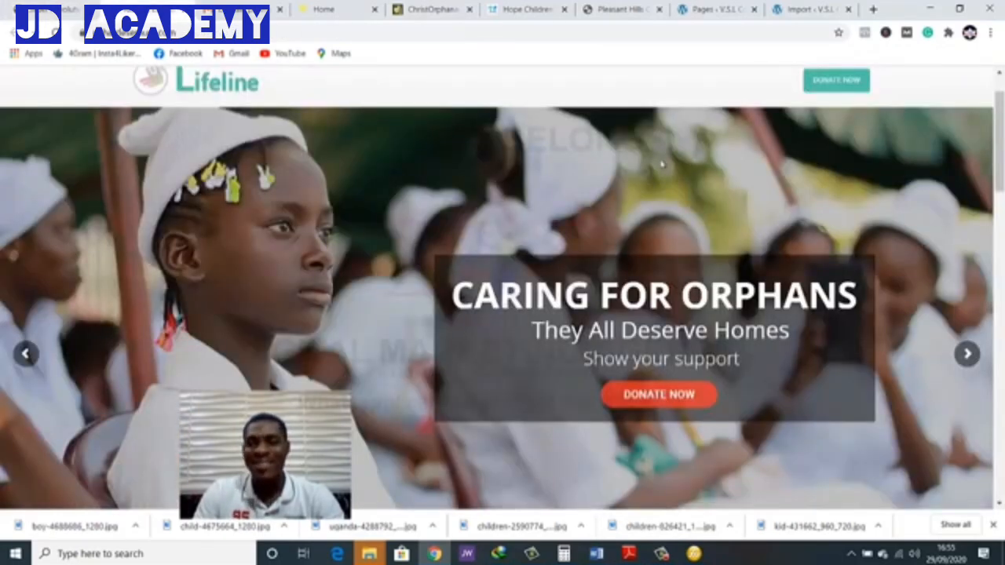
left_click(60, 33)
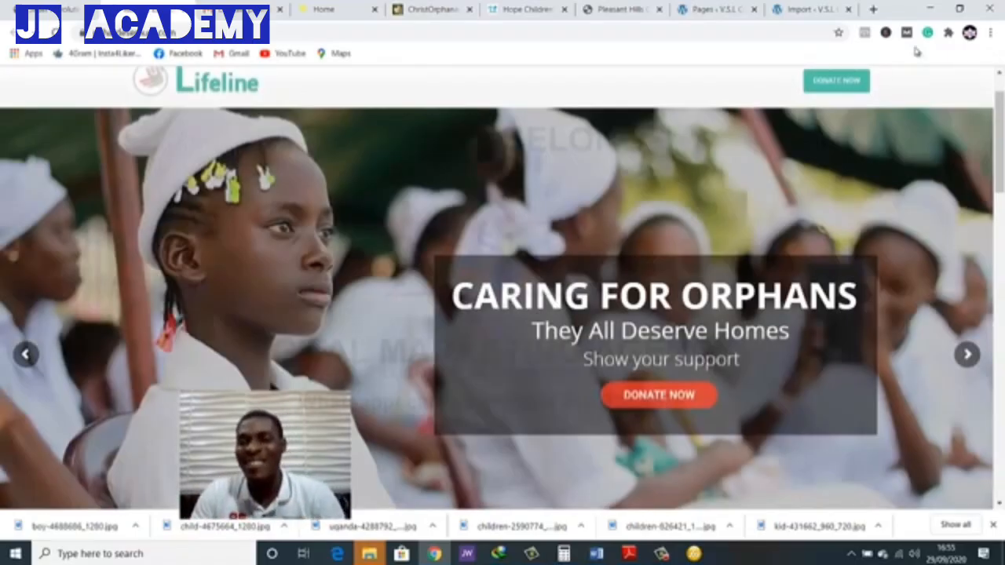
left_click(959, 9)
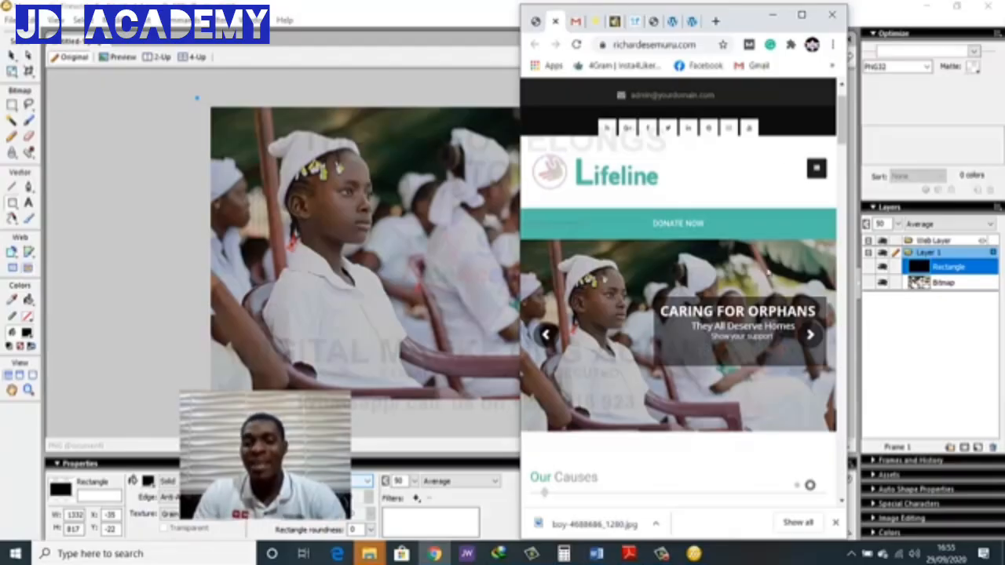
left_click(801, 15)
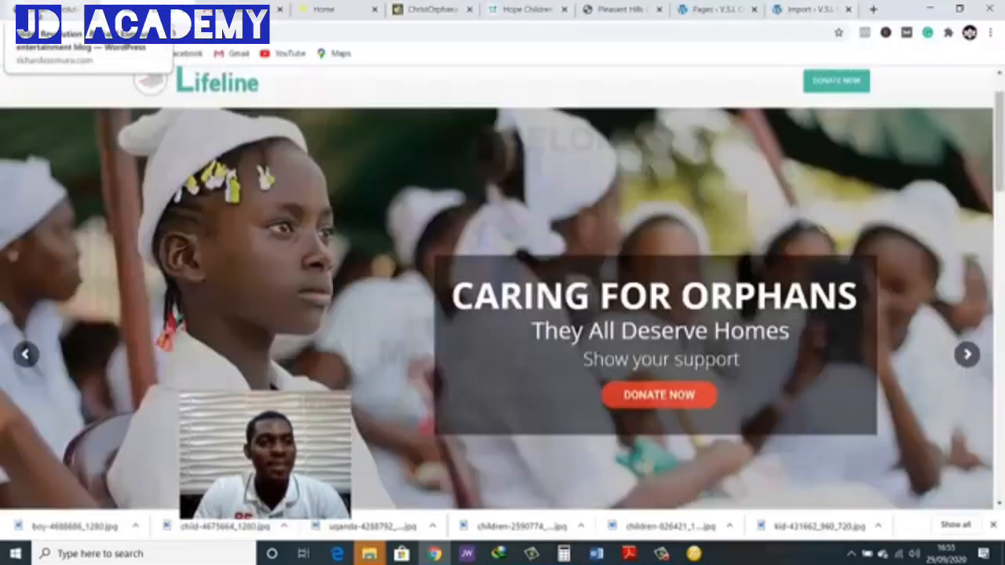
In the slide editor, move the small DONATE NOW button a little further left, deselect it, and save the slide
left_click(43, 11)
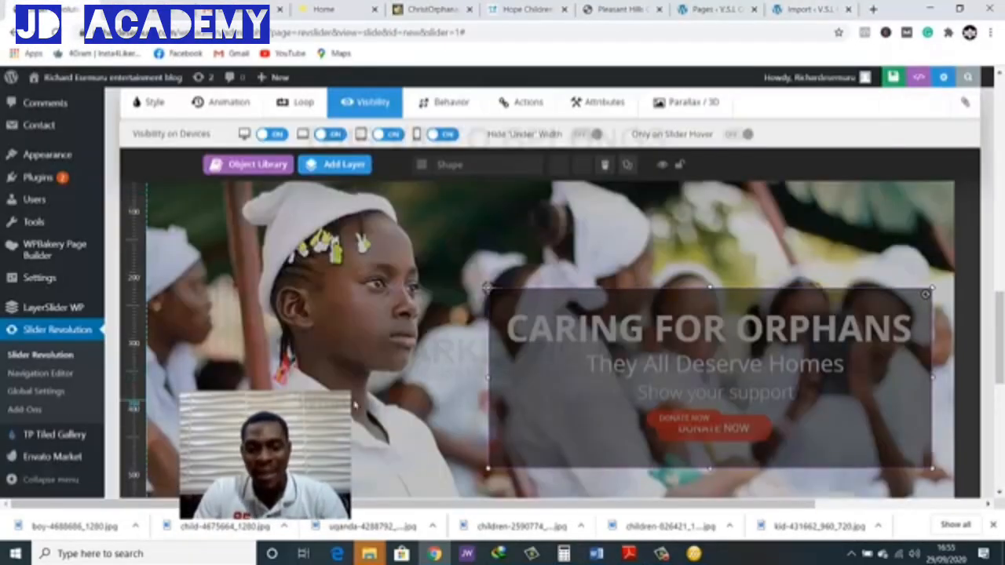
left_click(663, 424)
left_click_drag(663, 424, 655, 425)
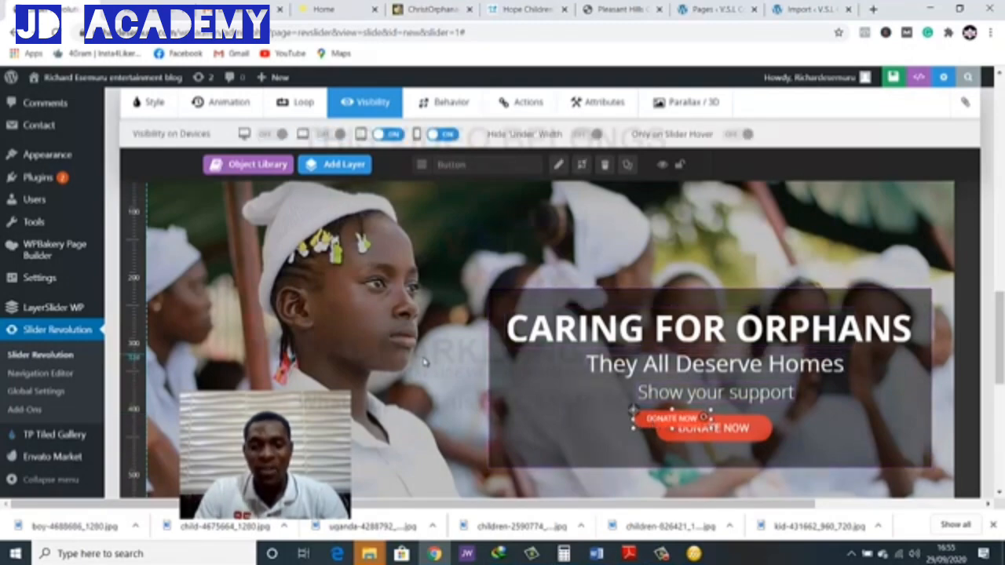
left_click(717, 420)
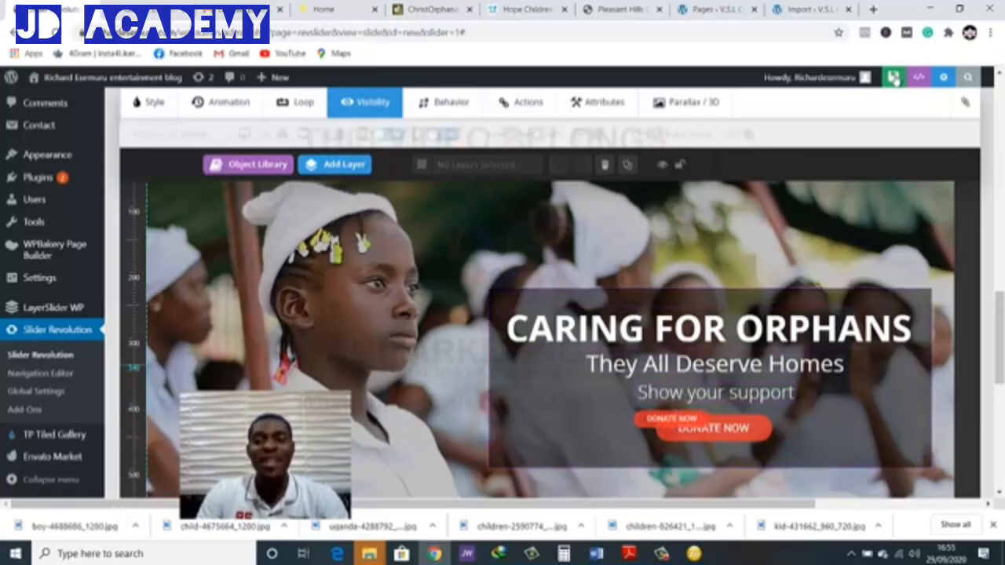
left_click(877, 78)
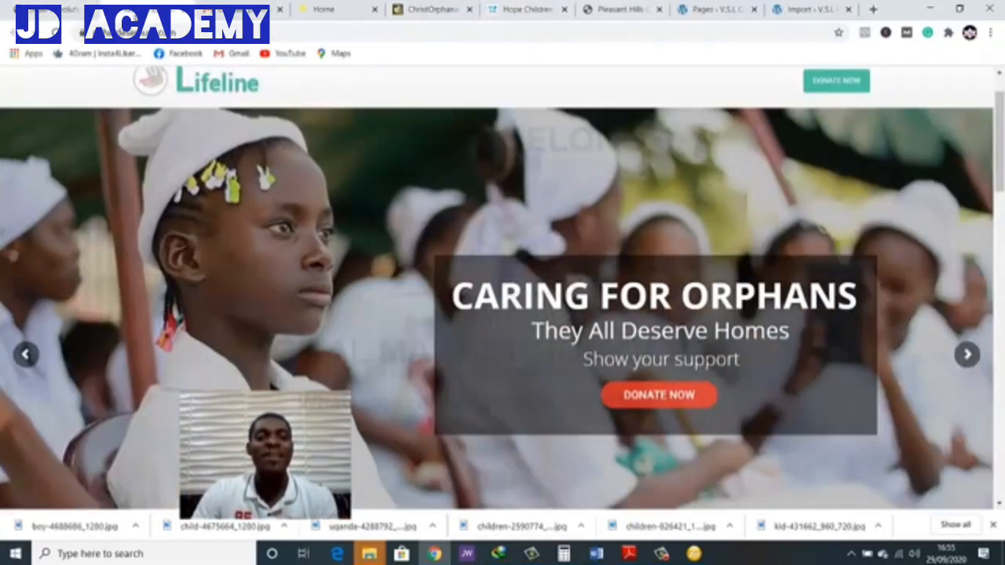
Check the slide's caption box and DONATE NOW button on the home page at narrow and full width, and return to the slide editor
left_click(145, 9)
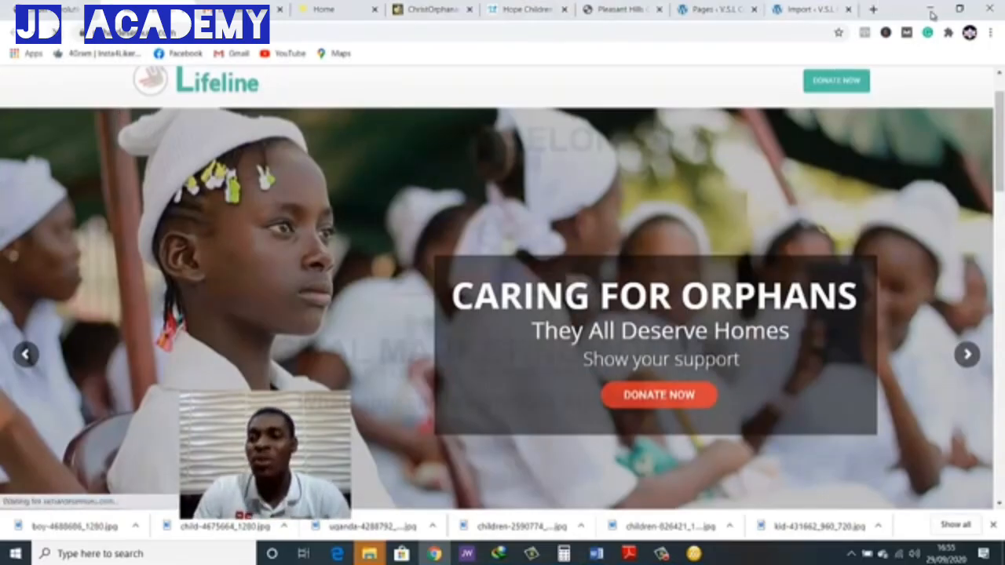
left_click(959, 8)
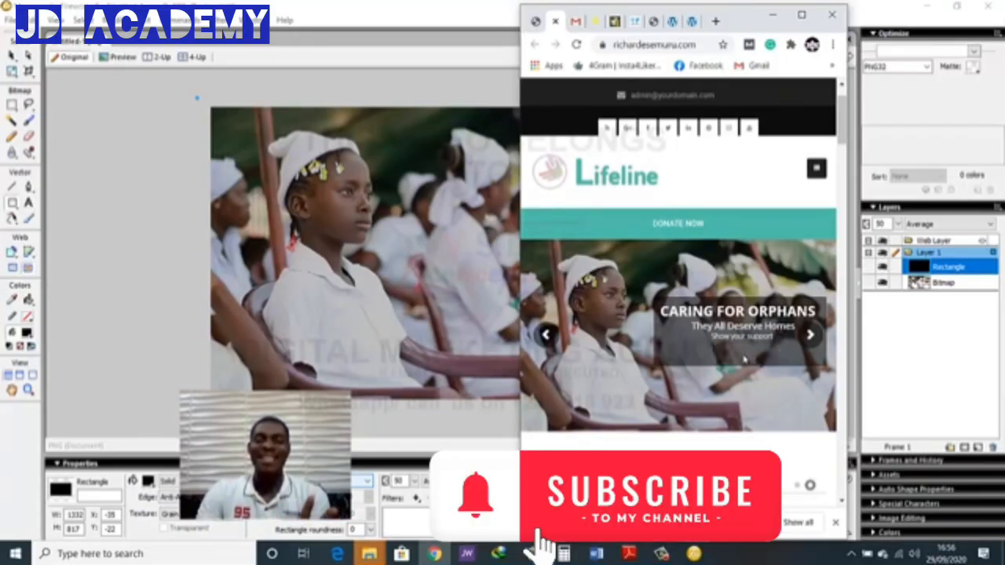
left_click(801, 15)
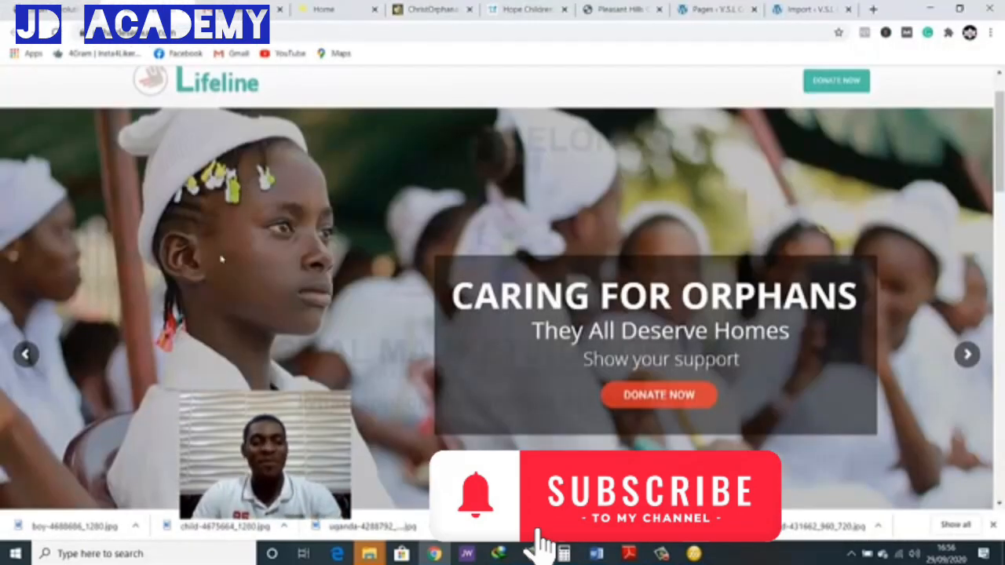
left_click(66, 14)
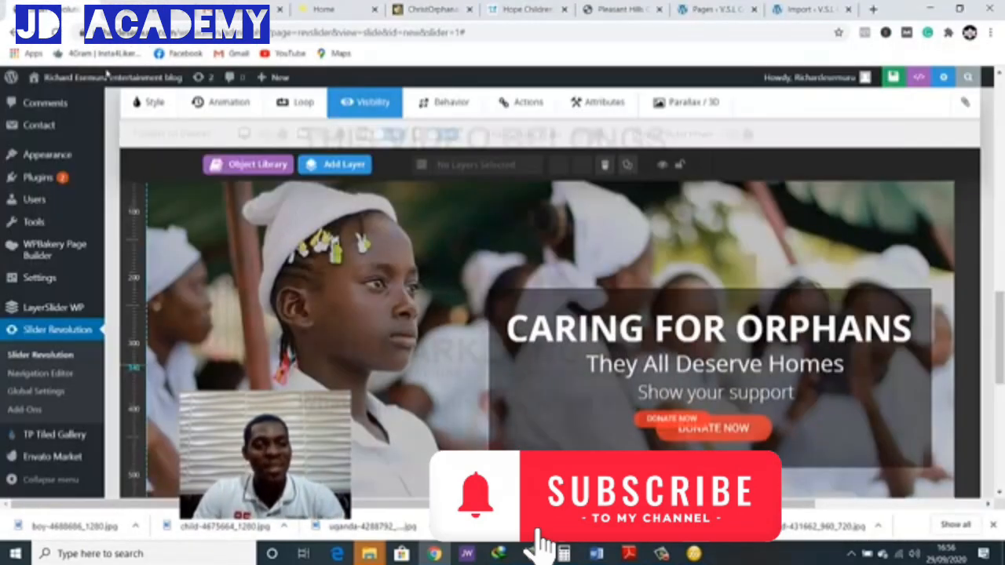